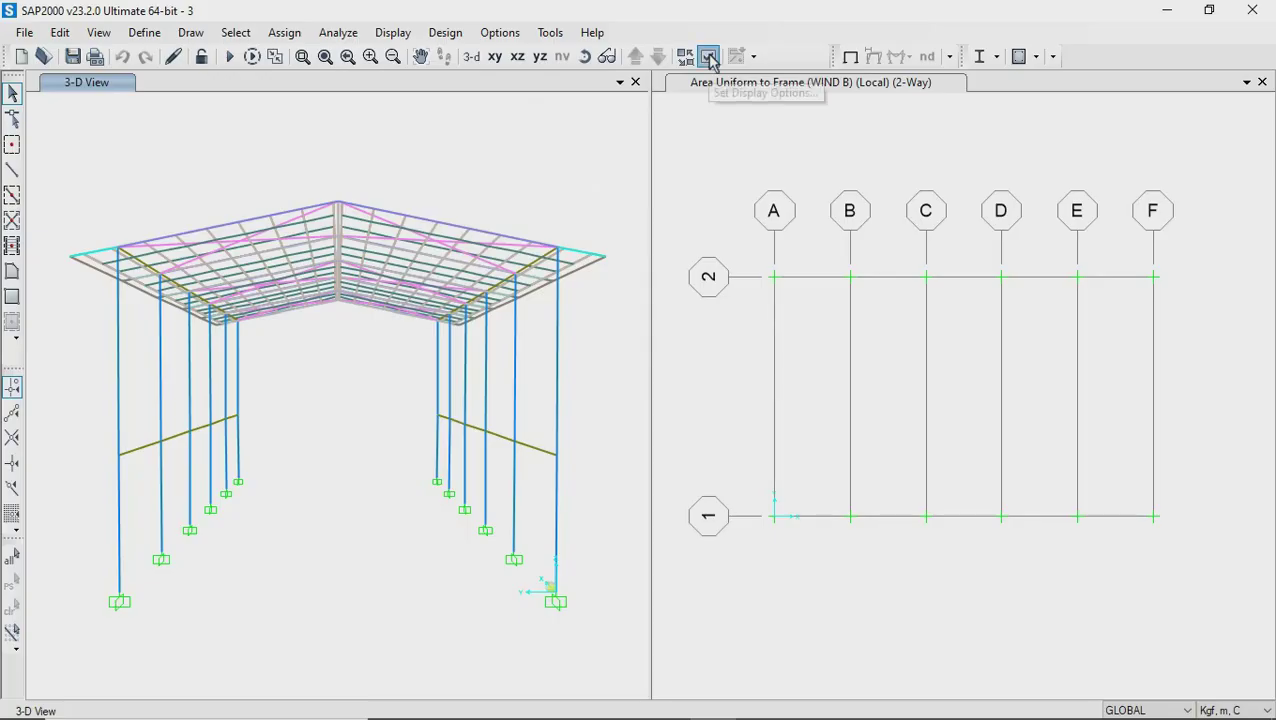
Set the General display View Type to Extrude so members appear as solid sections
click(708, 56)
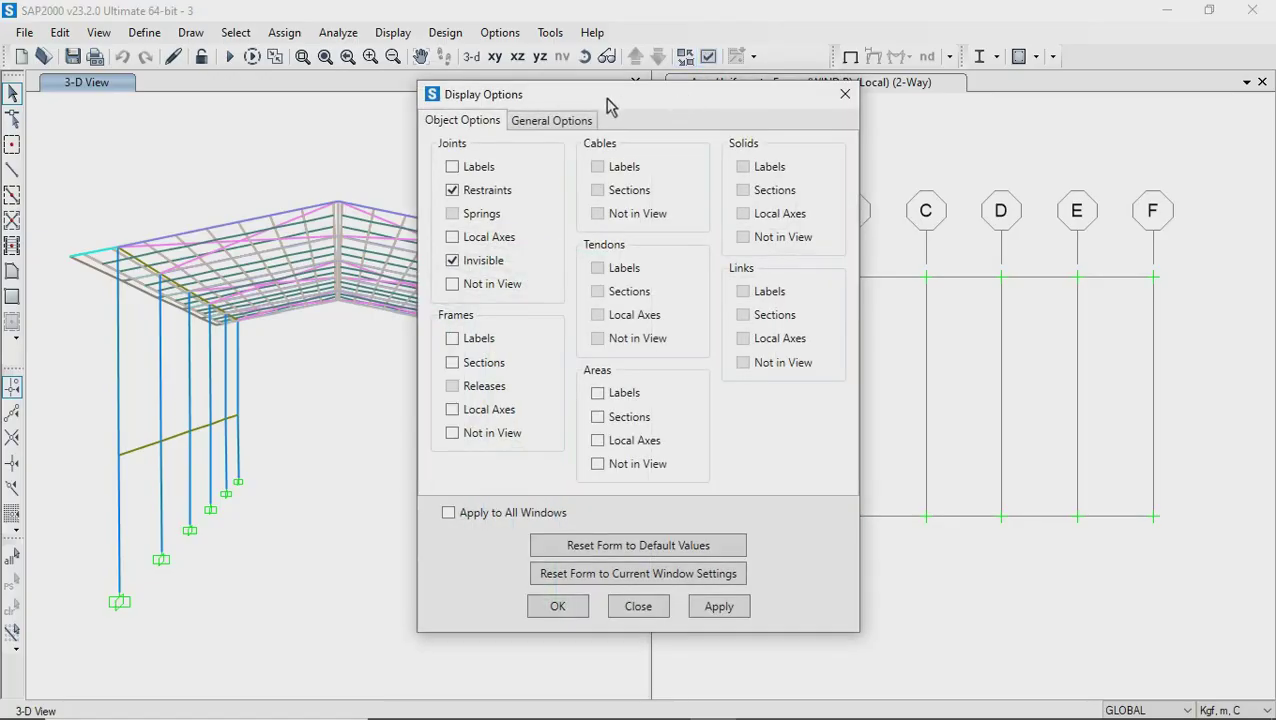
click(551, 120)
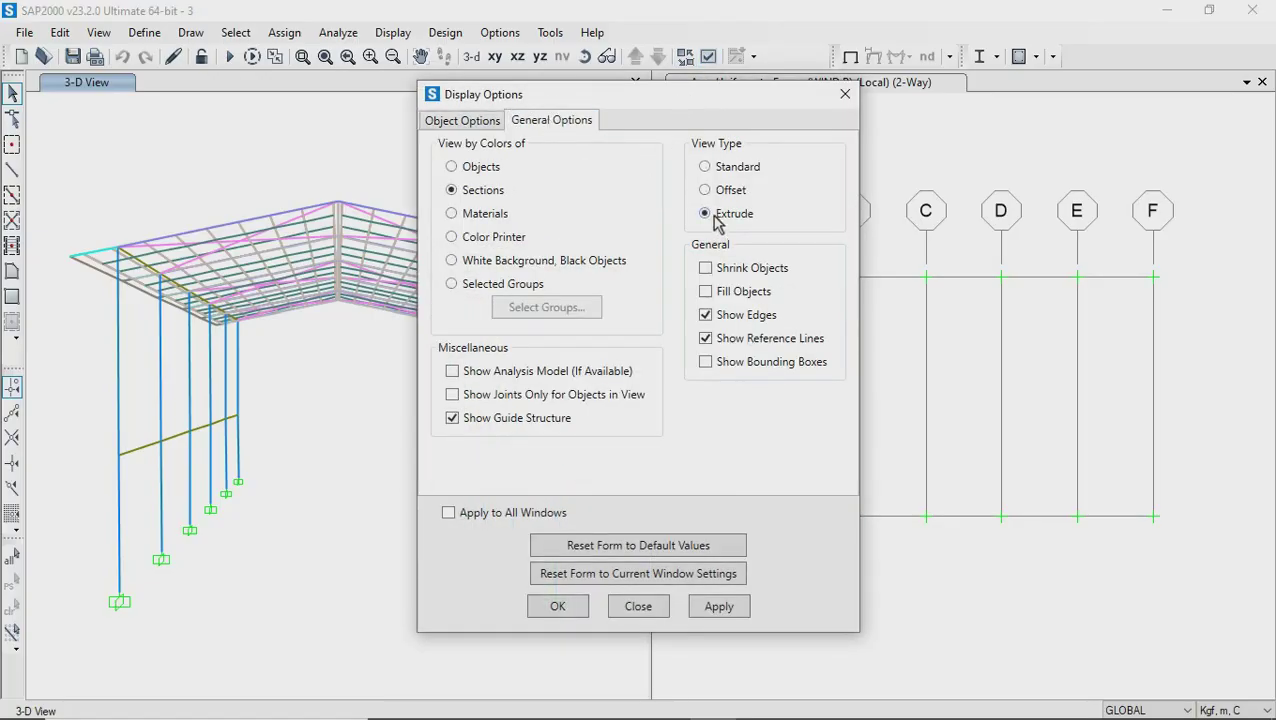
click(558, 608)
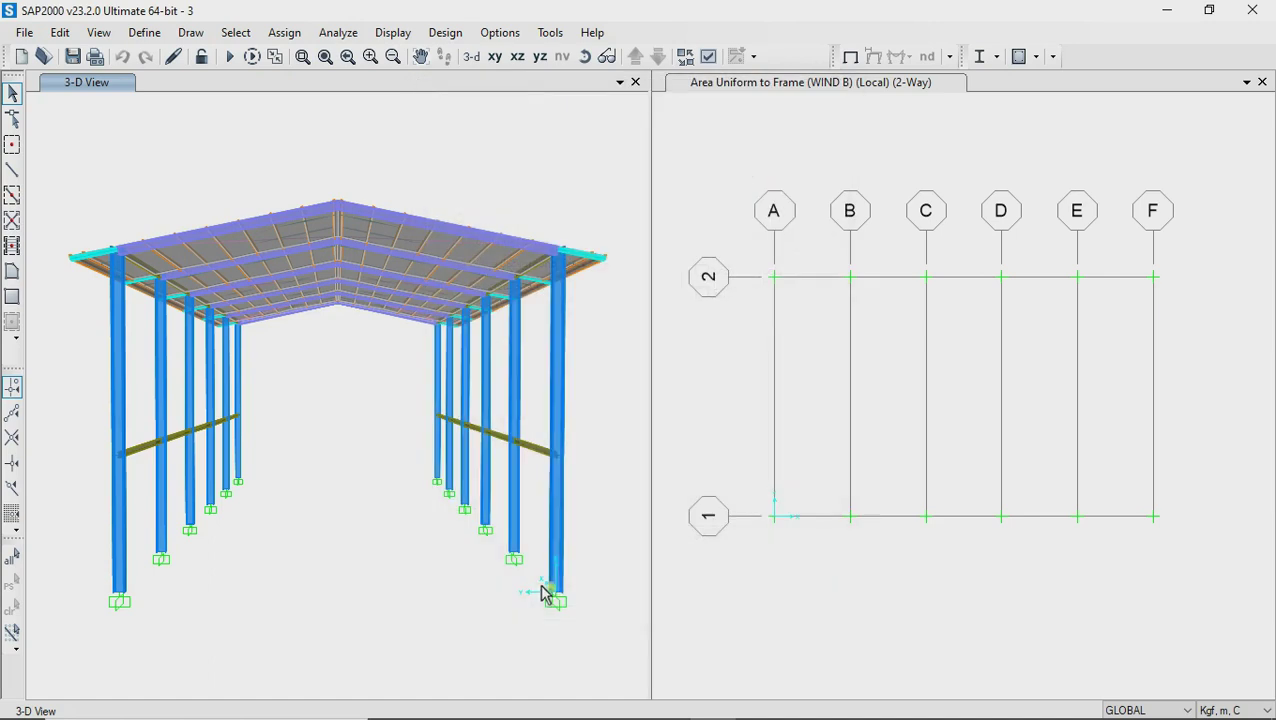
click(585, 57)
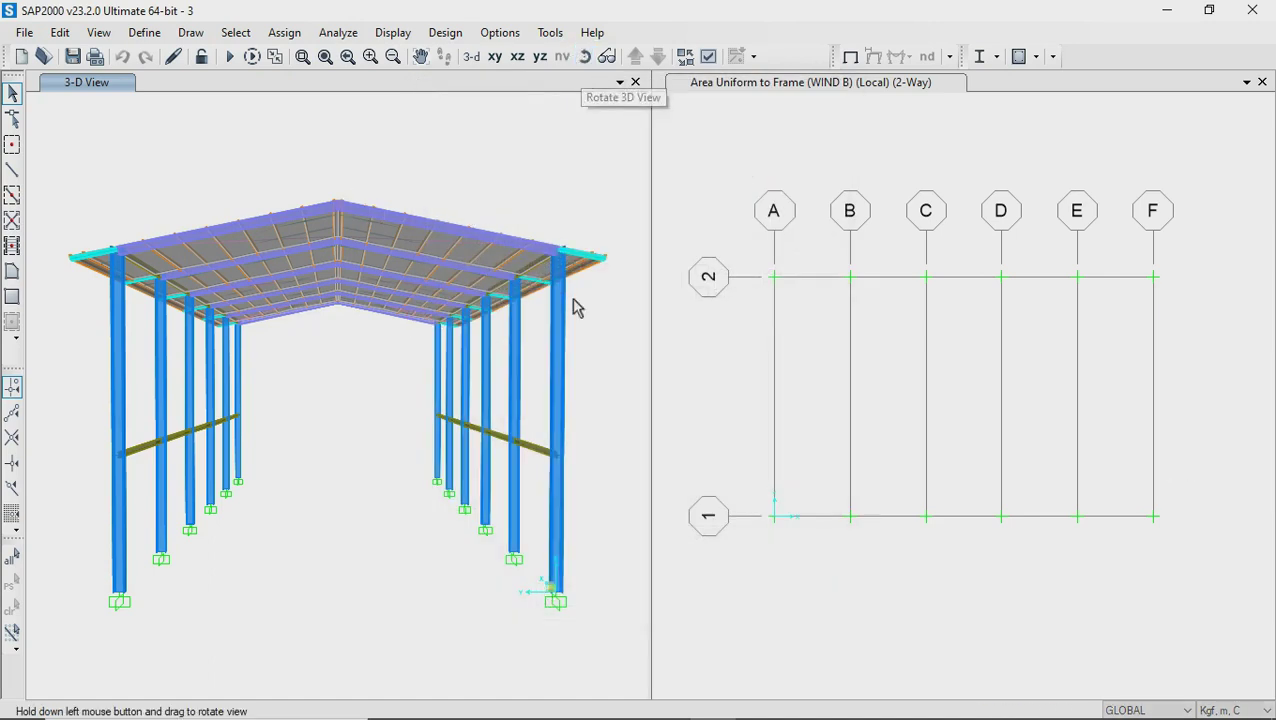
mouse_move(603, 490)
mouse_down()
mouse_move(525, 479)
mouse_move(515, 580)
mouse_up()
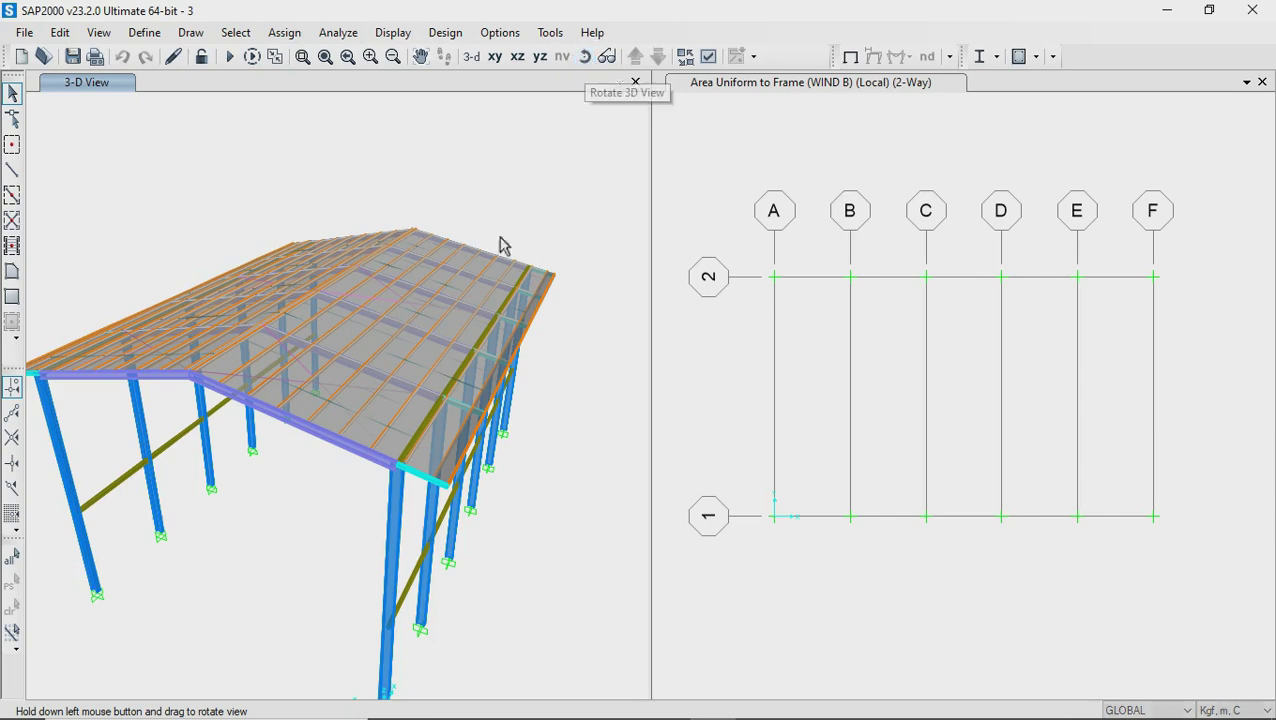
mouse_move(282, 567)
mouse_down()
mouse_move(342, 541)
mouse_move(367, 512)
mouse_move(366, 472)
mouse_up()
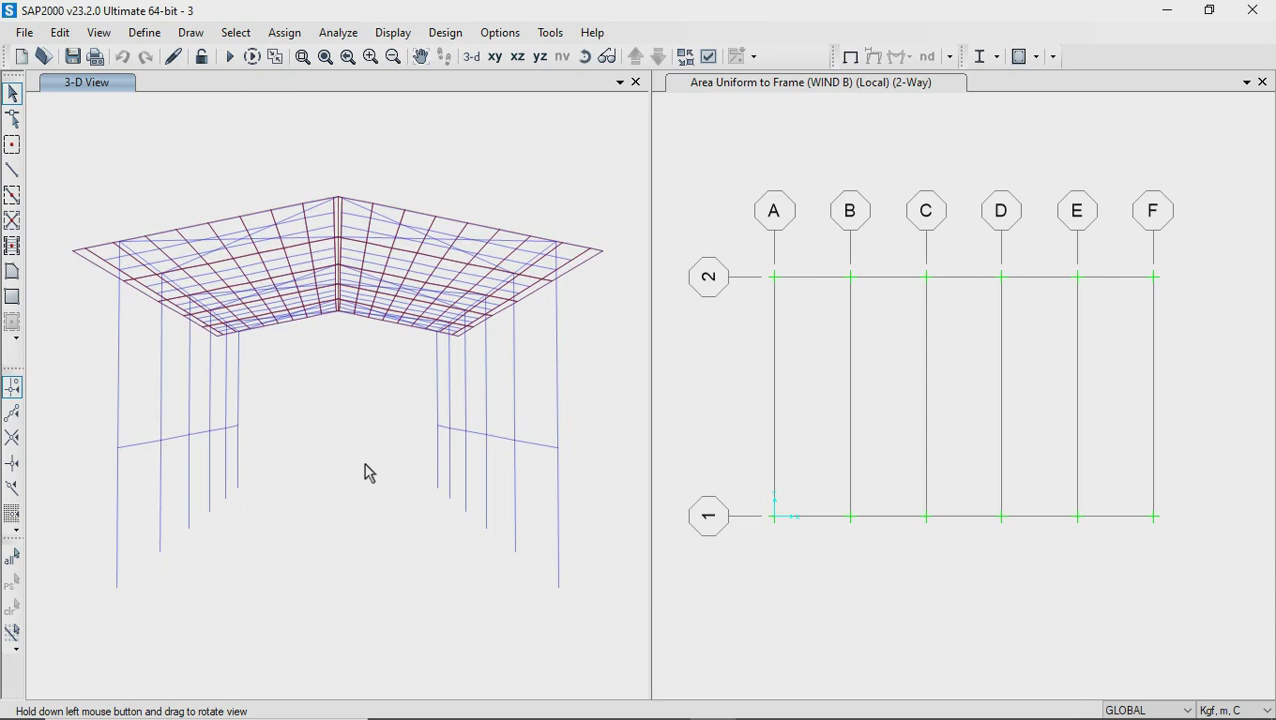
drag(366, 472, 366, 472)
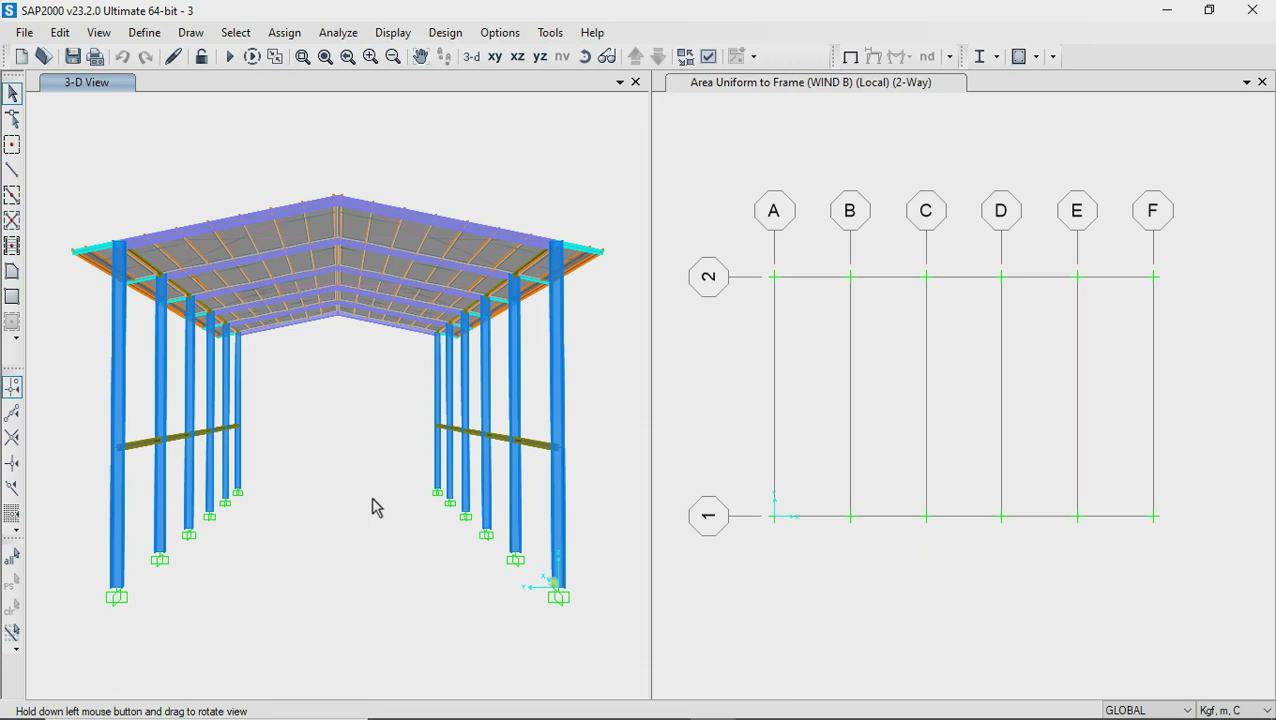
Switch the General display View Type back to Standard line display
click(708, 57)
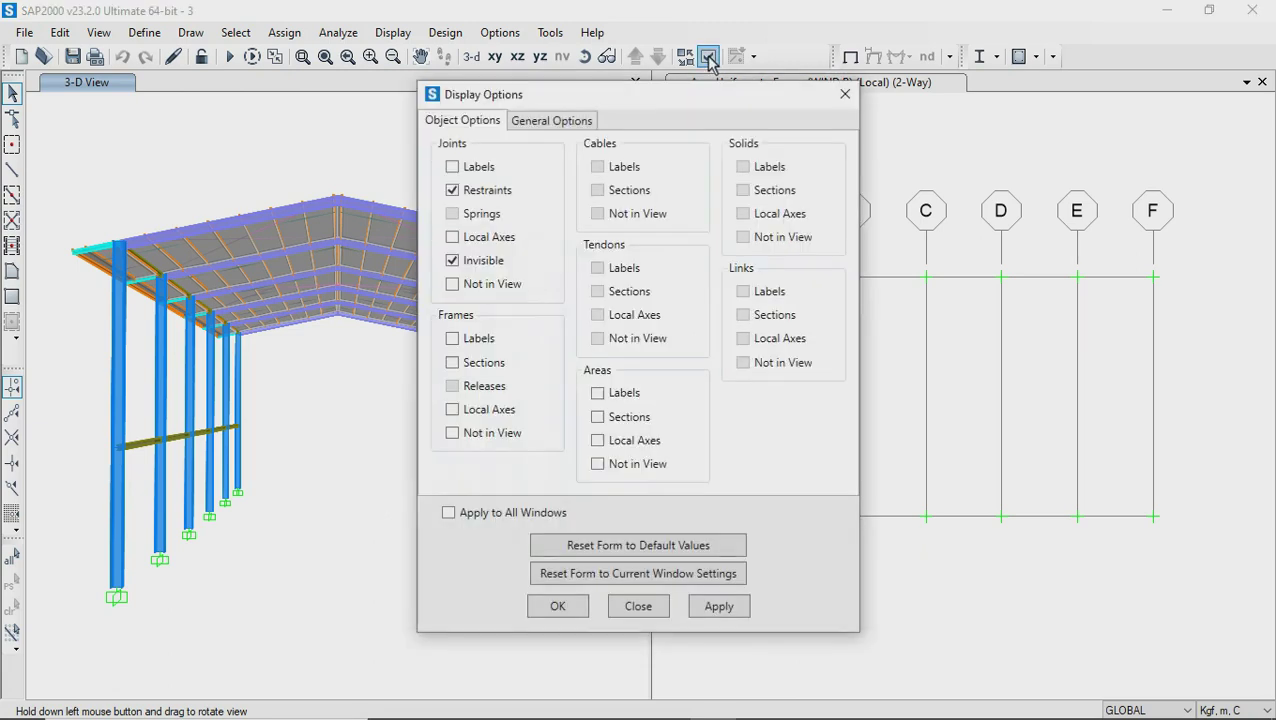
click(563, 121)
click(752, 170)
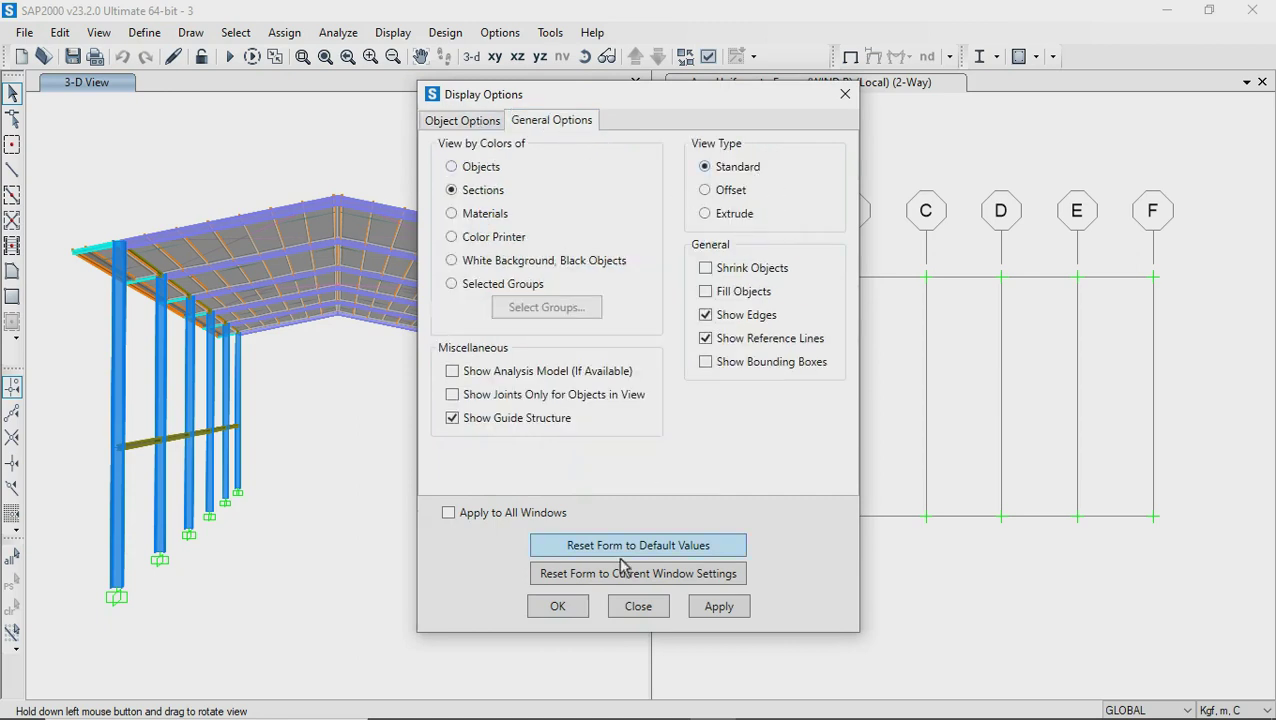
click(562, 612)
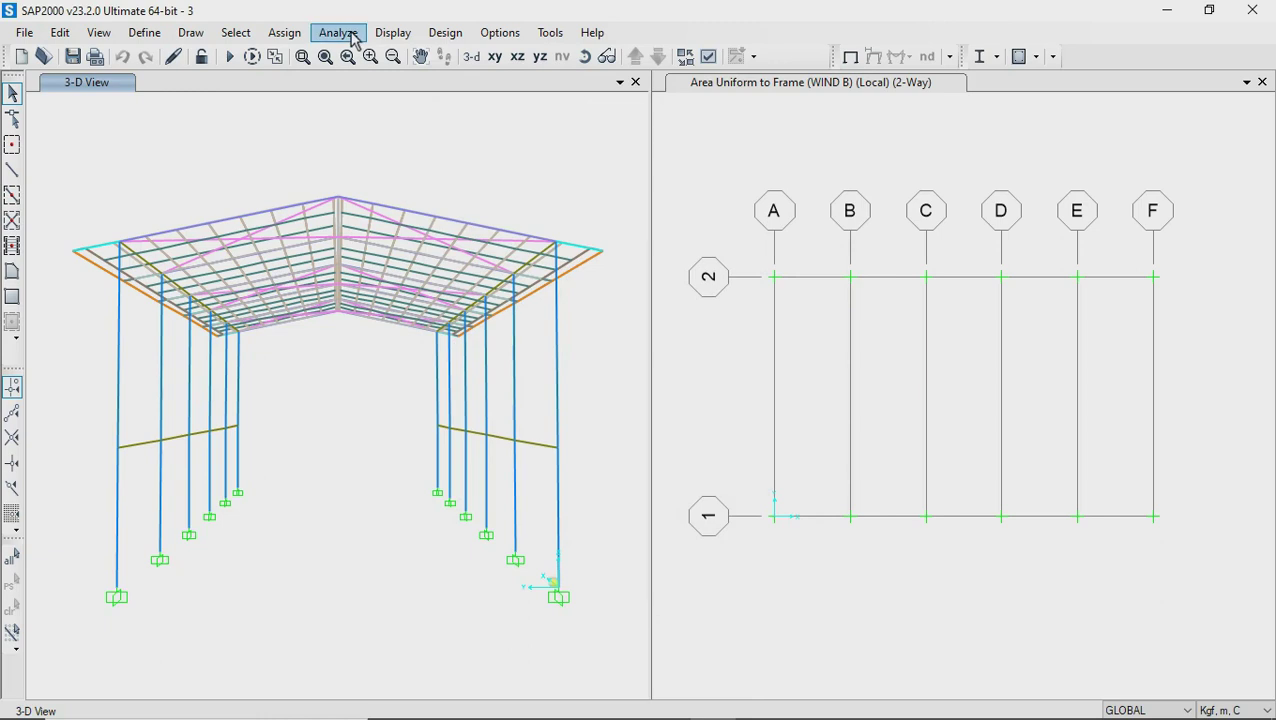
click(144, 32)
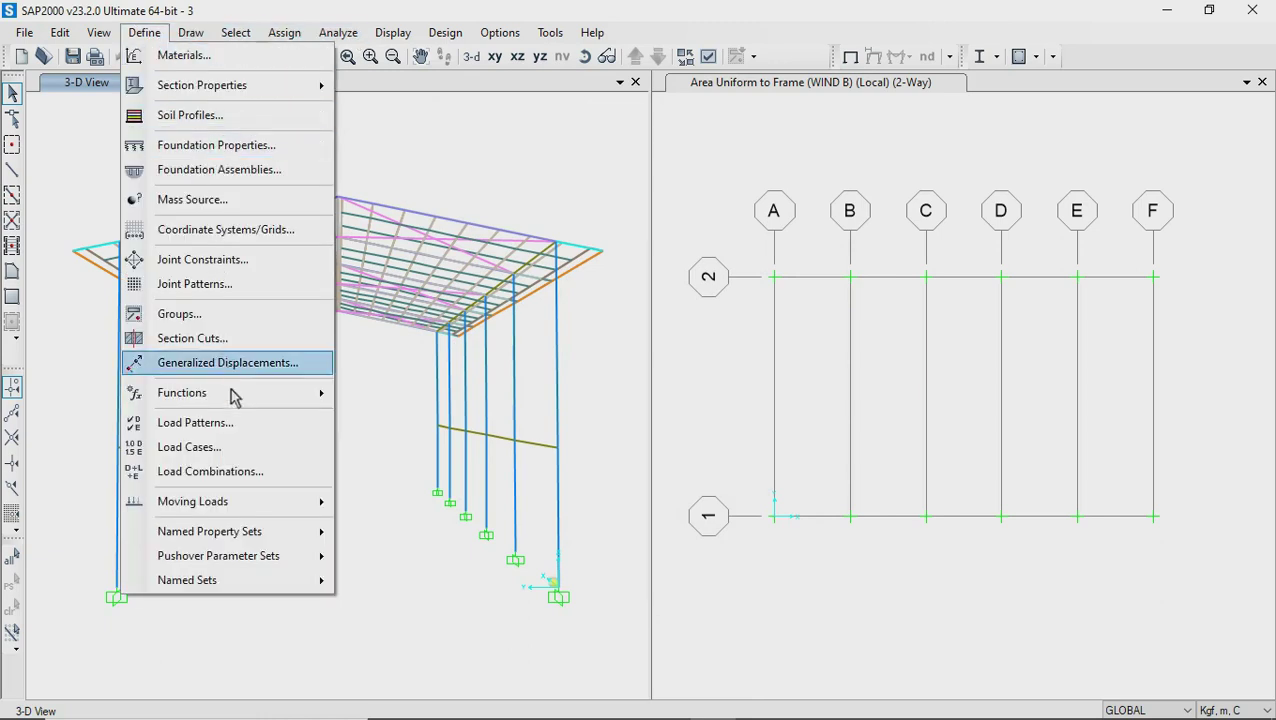
click(235, 430)
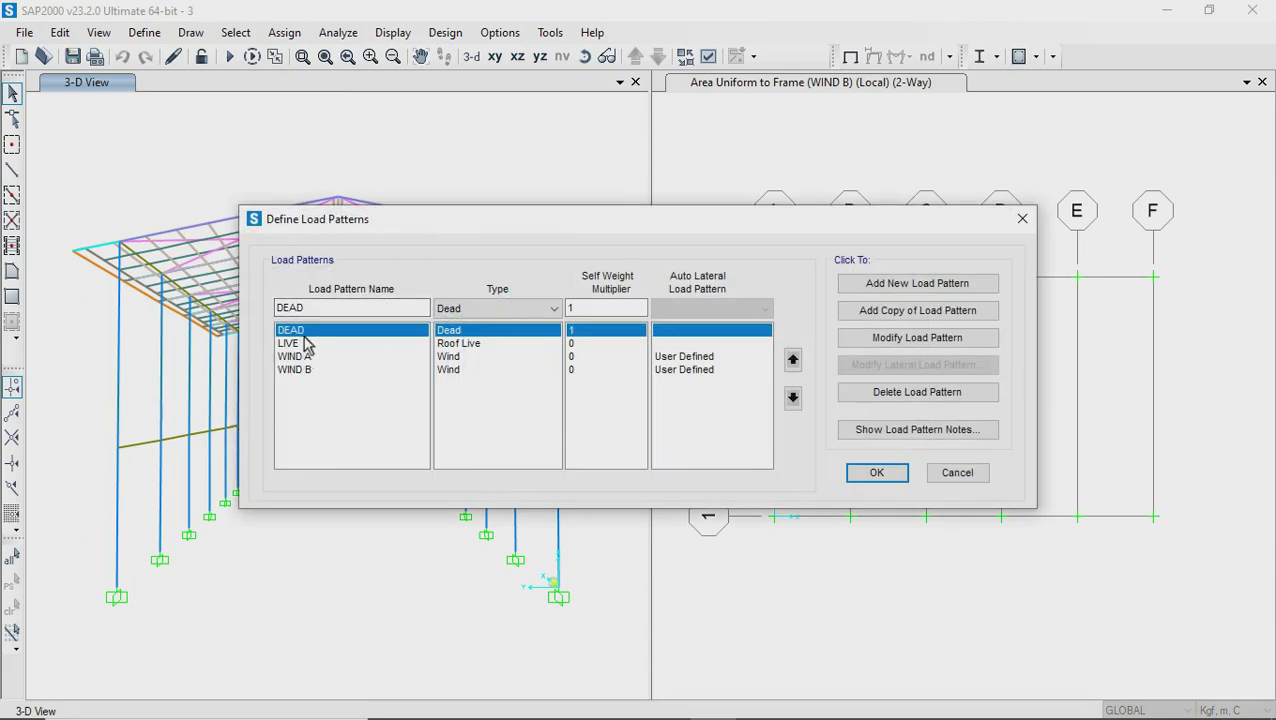
click(303, 345)
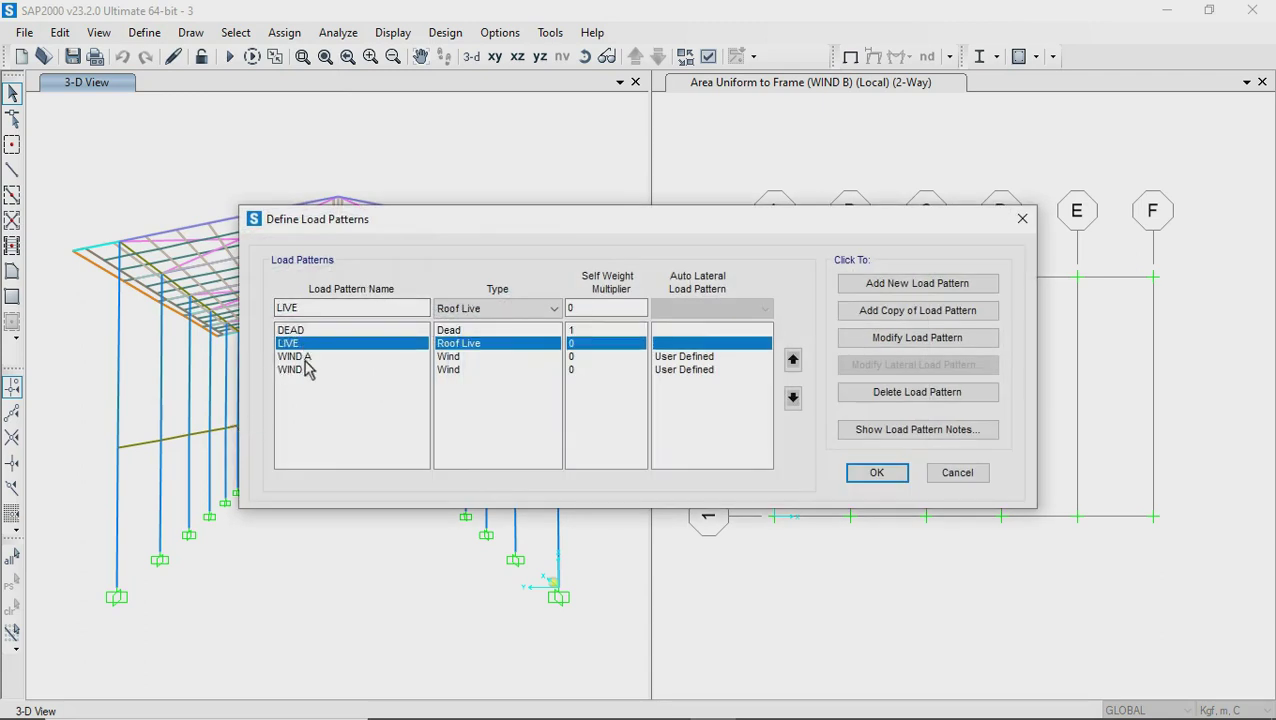
click(305, 357)
click(305, 370)
click(954, 476)
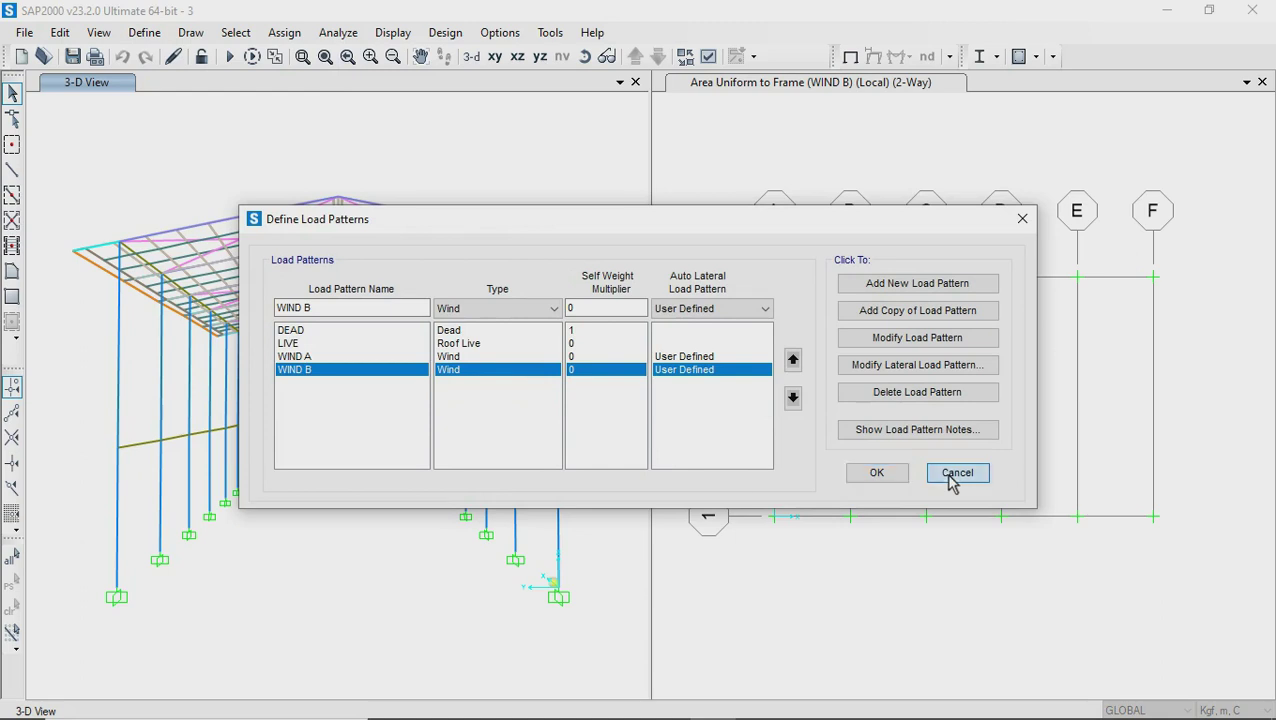
click(143, 33)
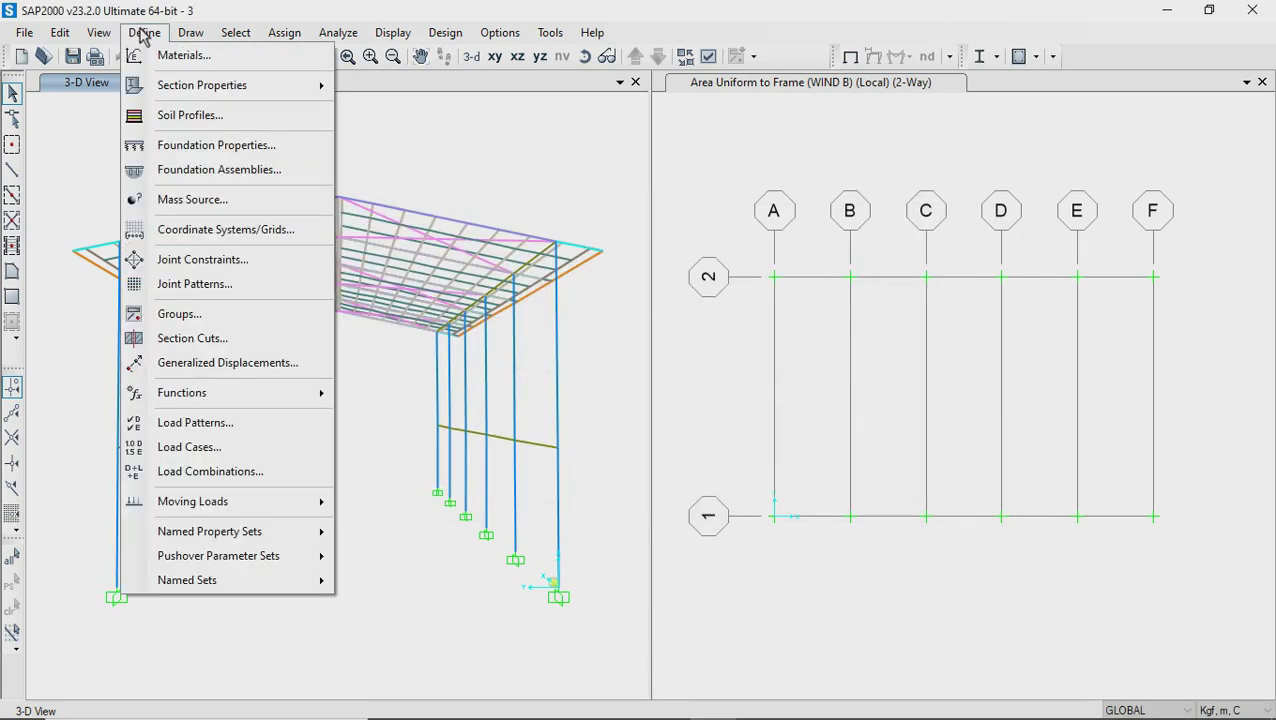
click(216, 476)
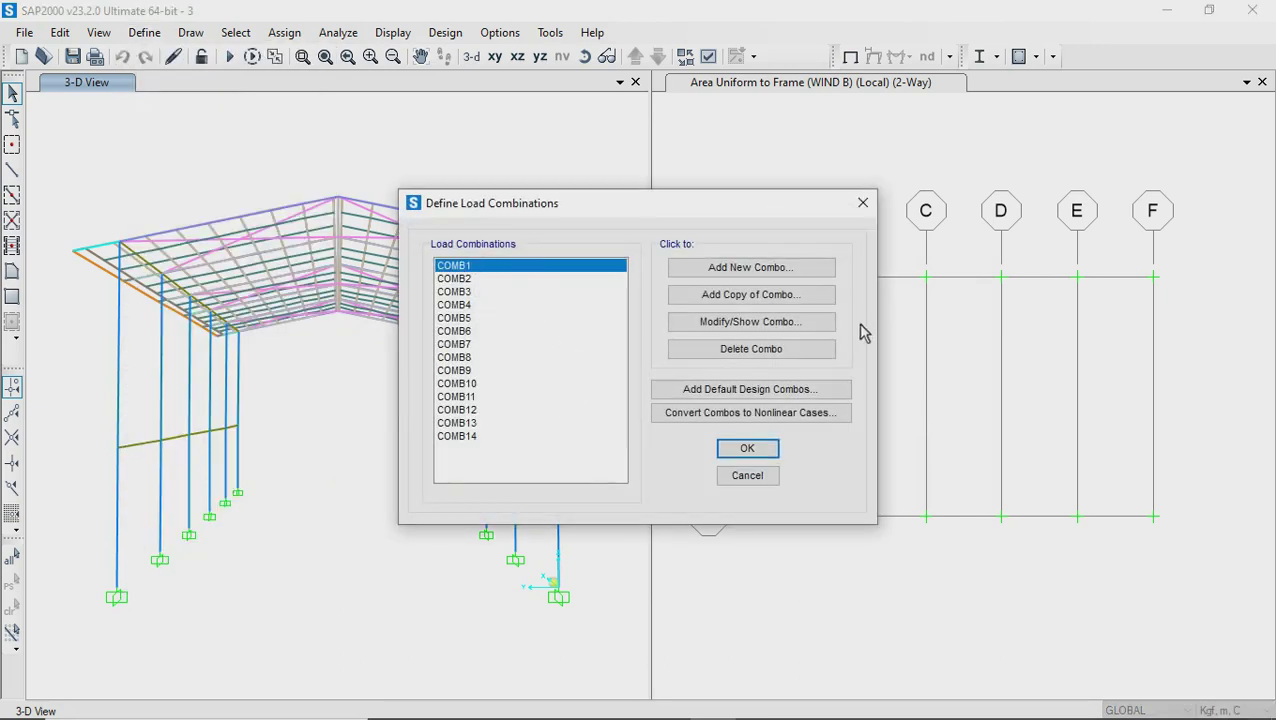
click(747, 325)
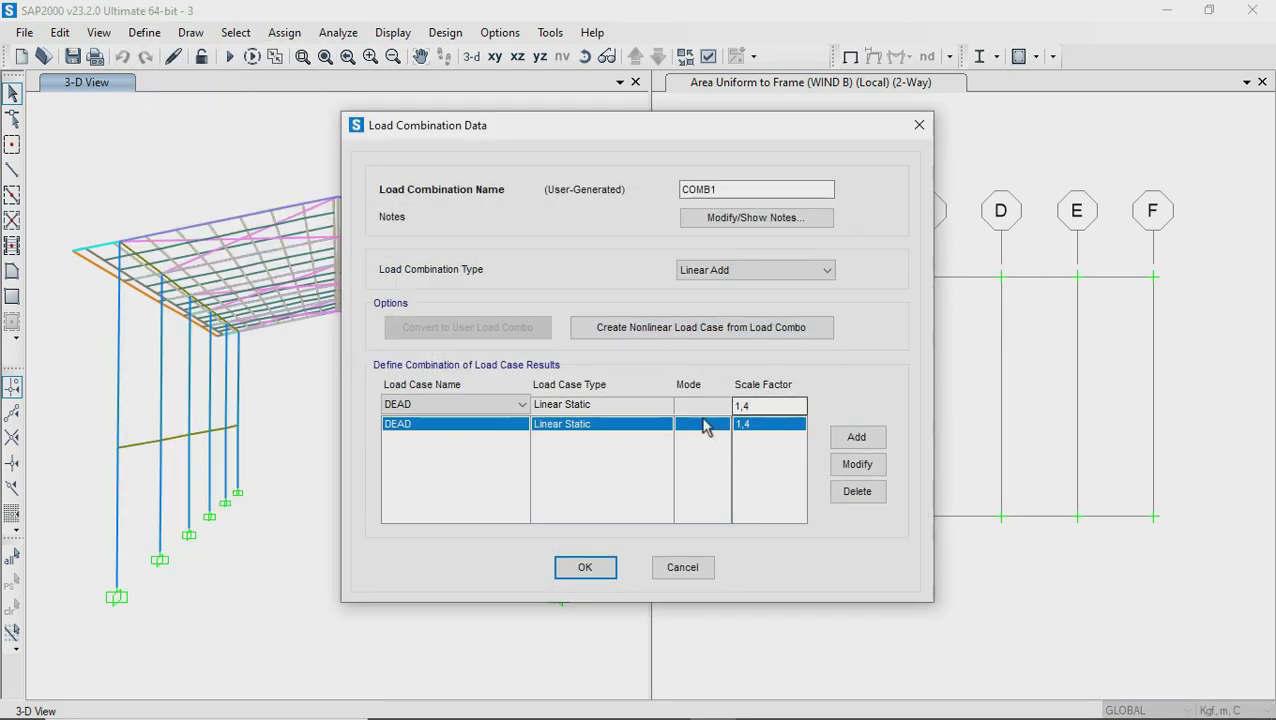
click(688, 569)
click(466, 279)
click(700, 333)
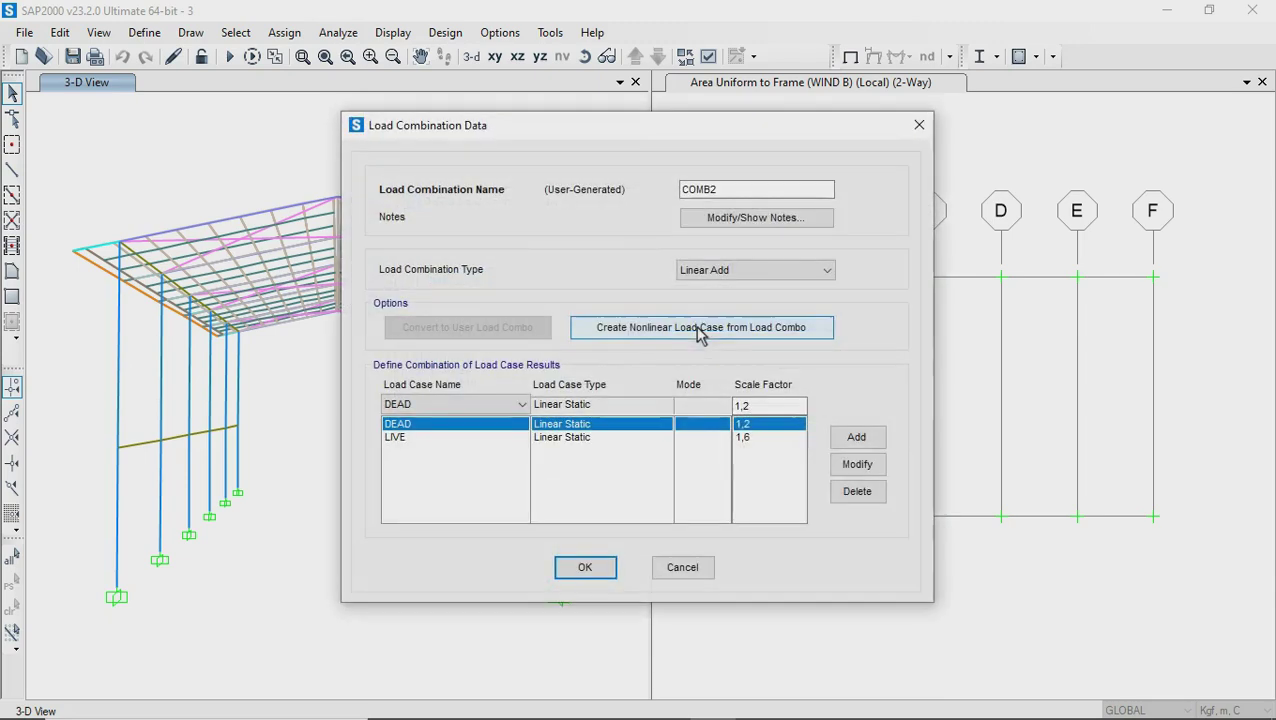
click(682, 567)
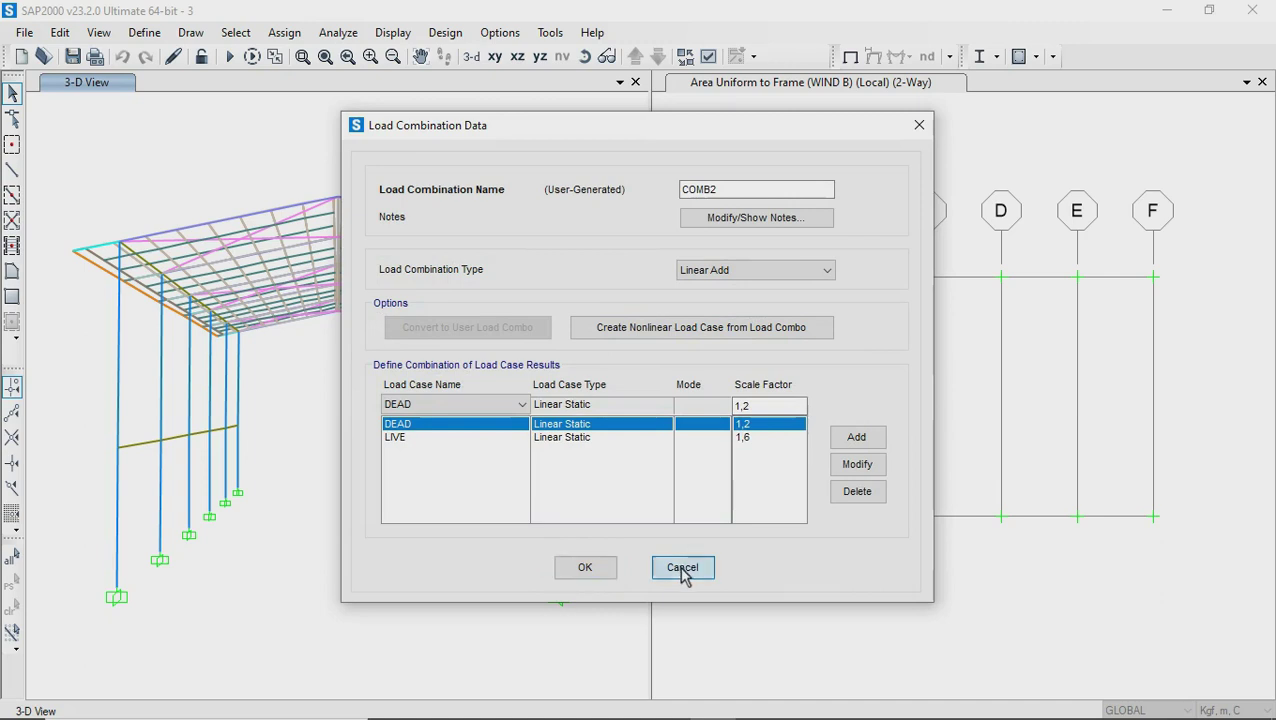
click(465, 372)
click(745, 321)
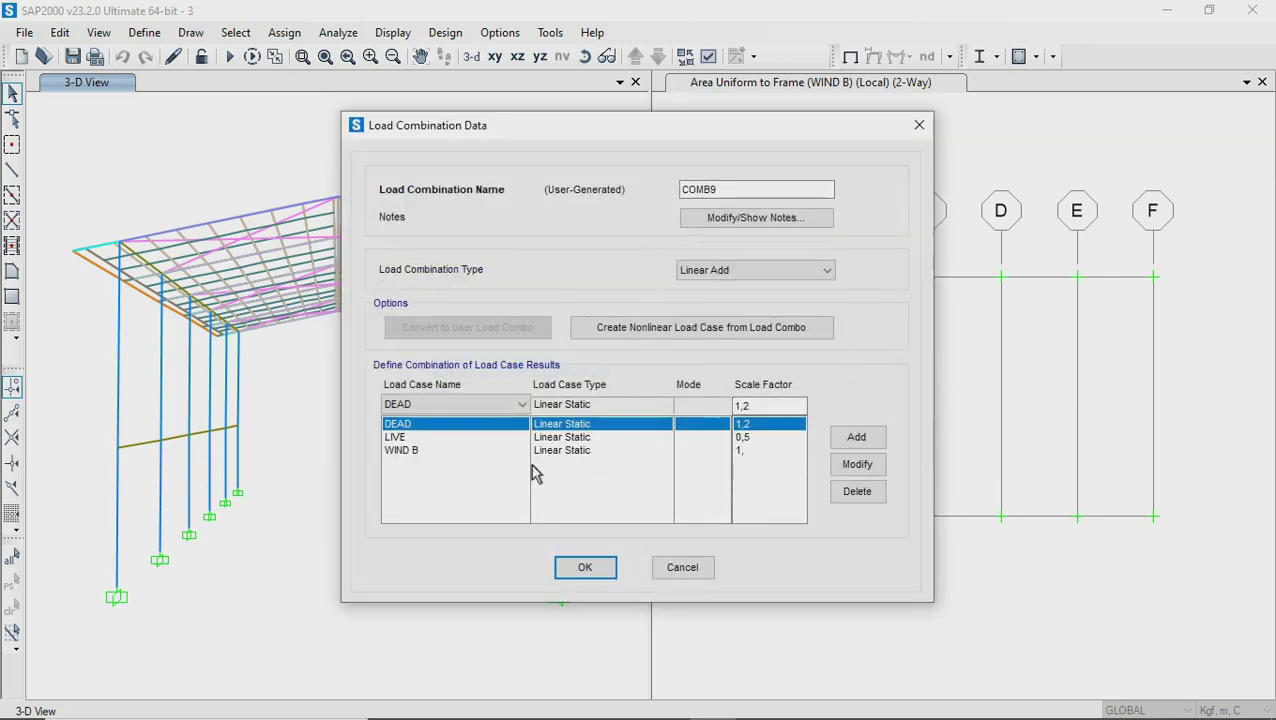
click(684, 567)
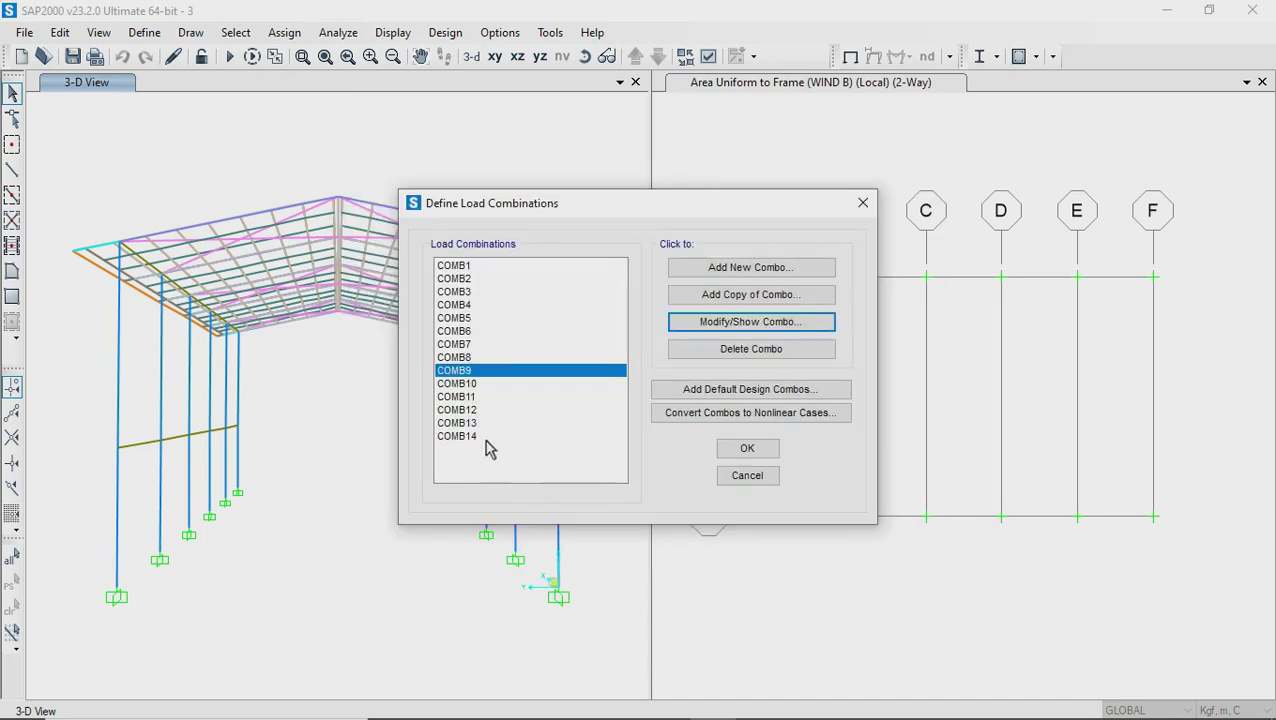
click(486, 410)
click(795, 323)
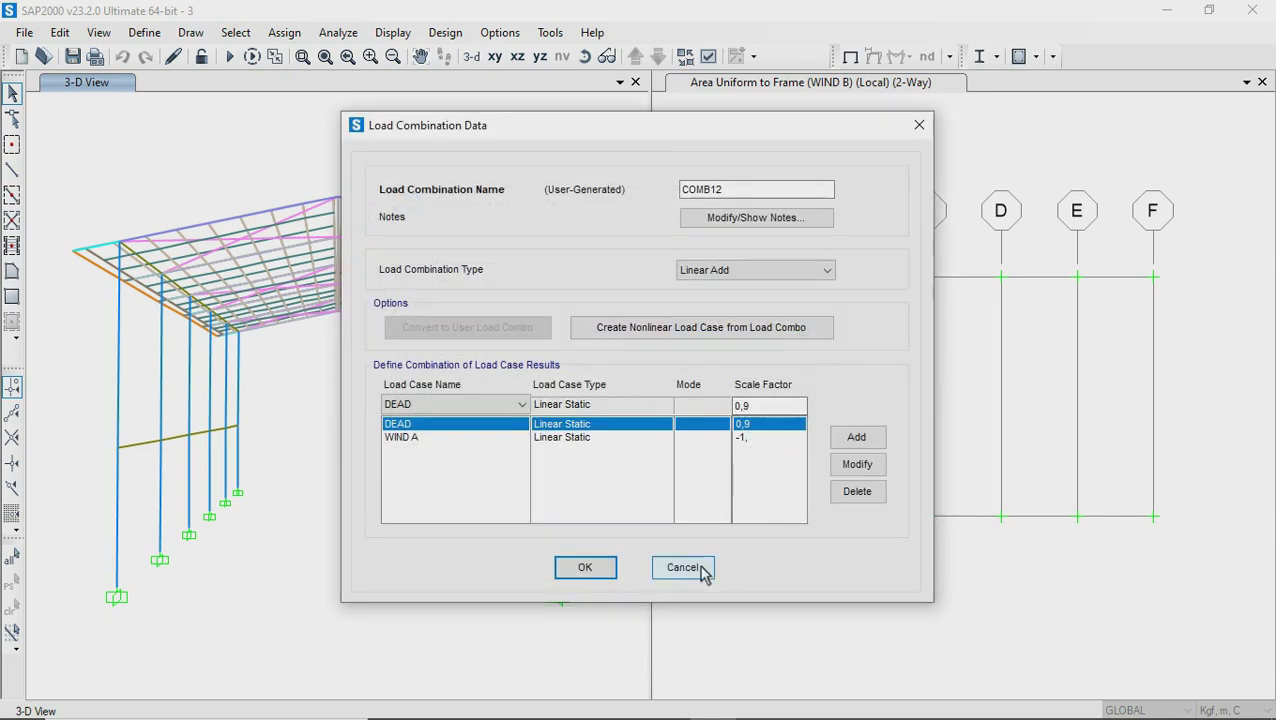
click(700, 570)
click(752, 478)
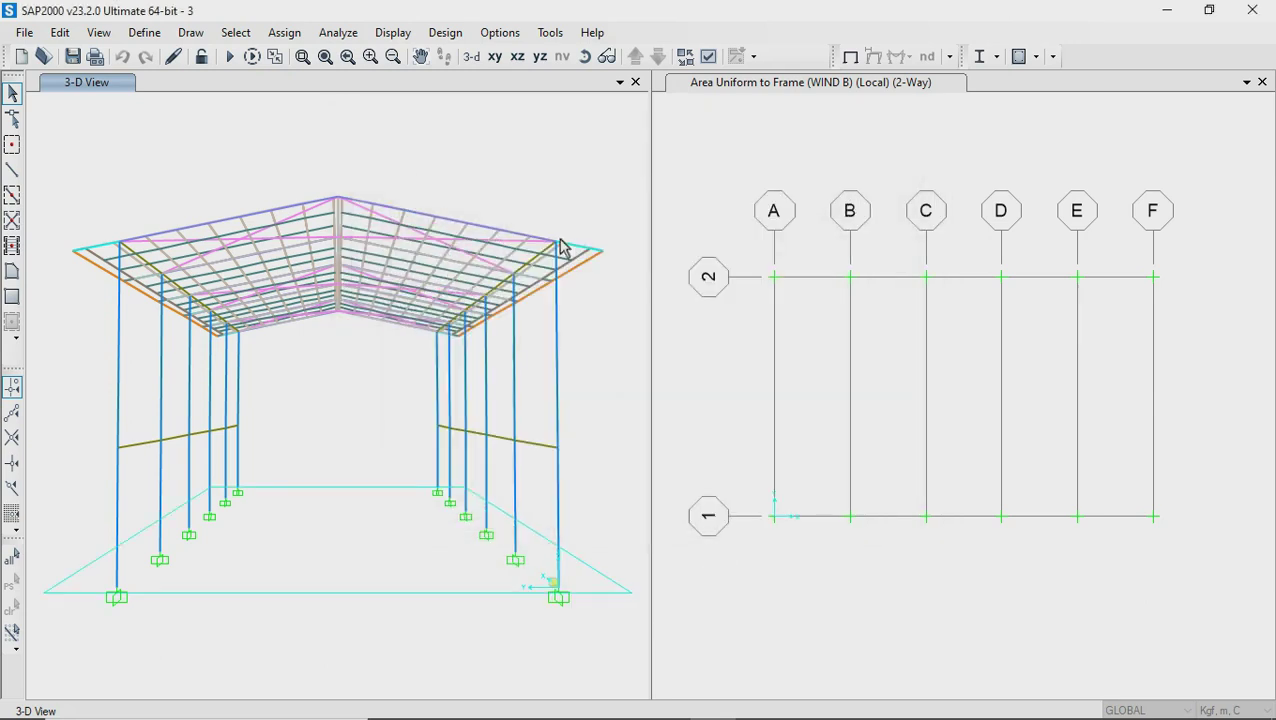
Run the analysis for the DEAD, LIVE, WIND A and WIND B load cases
click(350, 40)
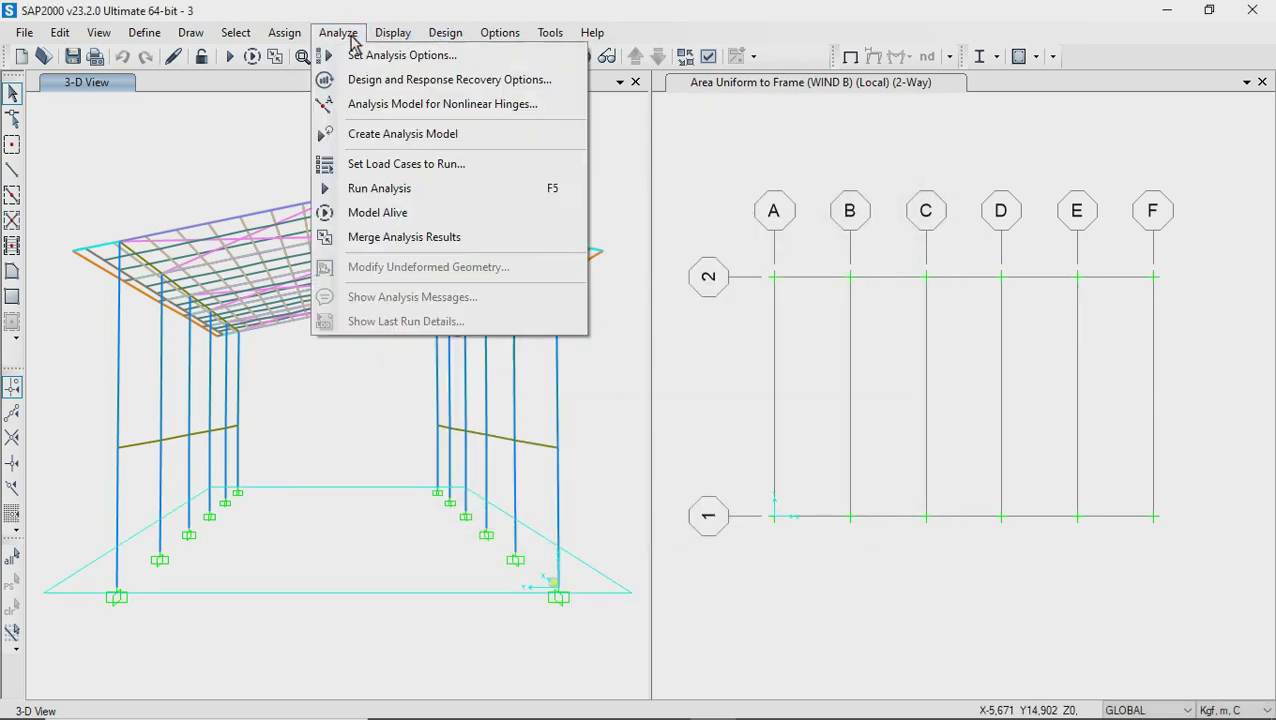
click(371, 189)
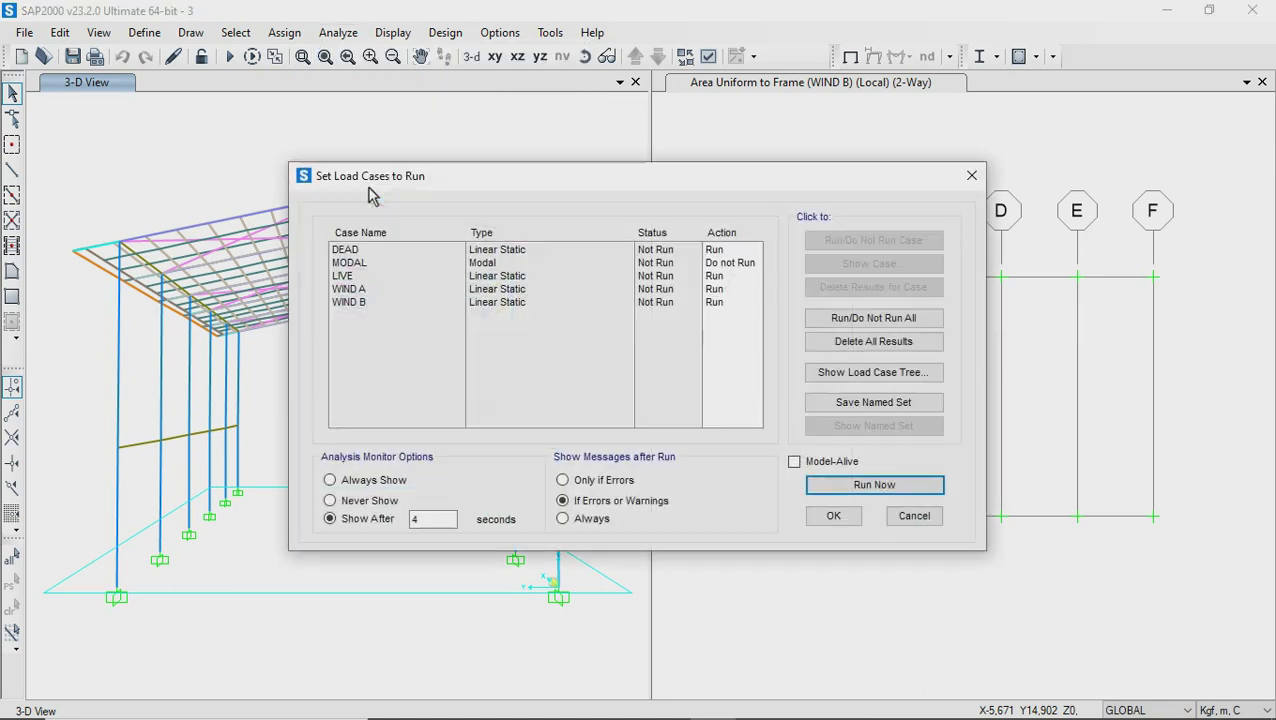
click(830, 487)
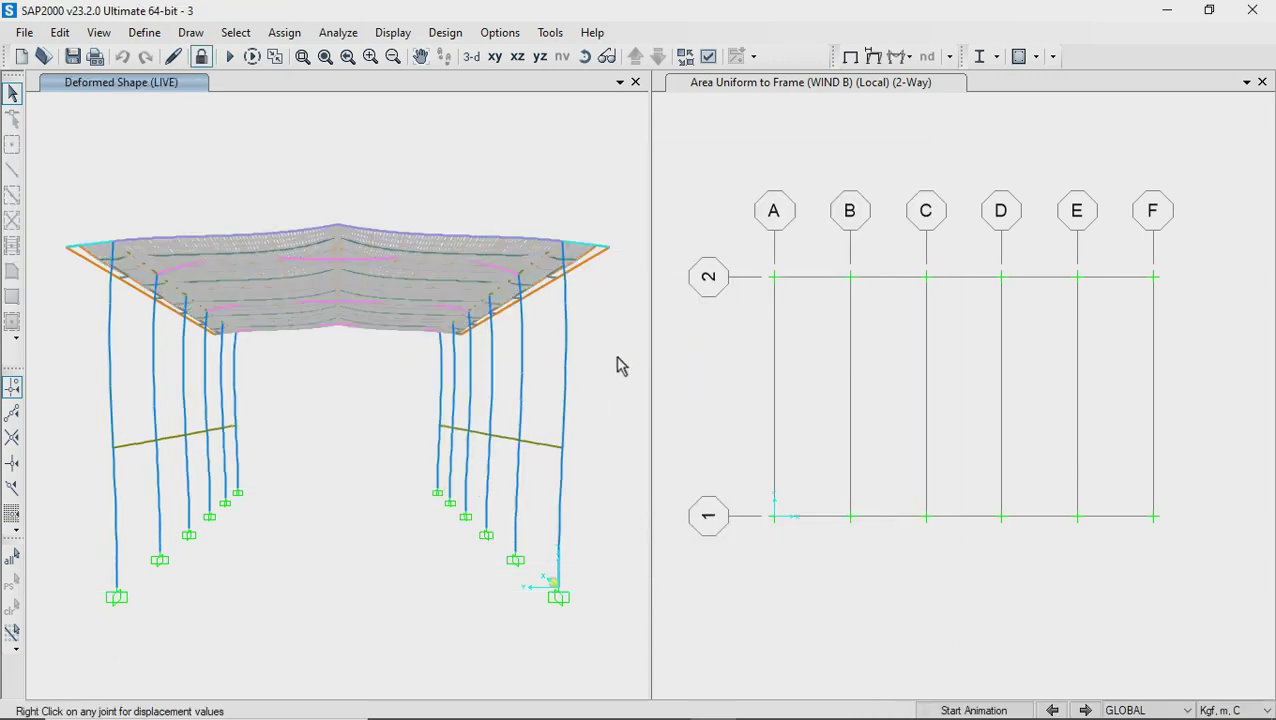
click(897, 57)
Display COMB2 Moment 3-3 frame force diagrams with numeric values shown
click(922, 120)
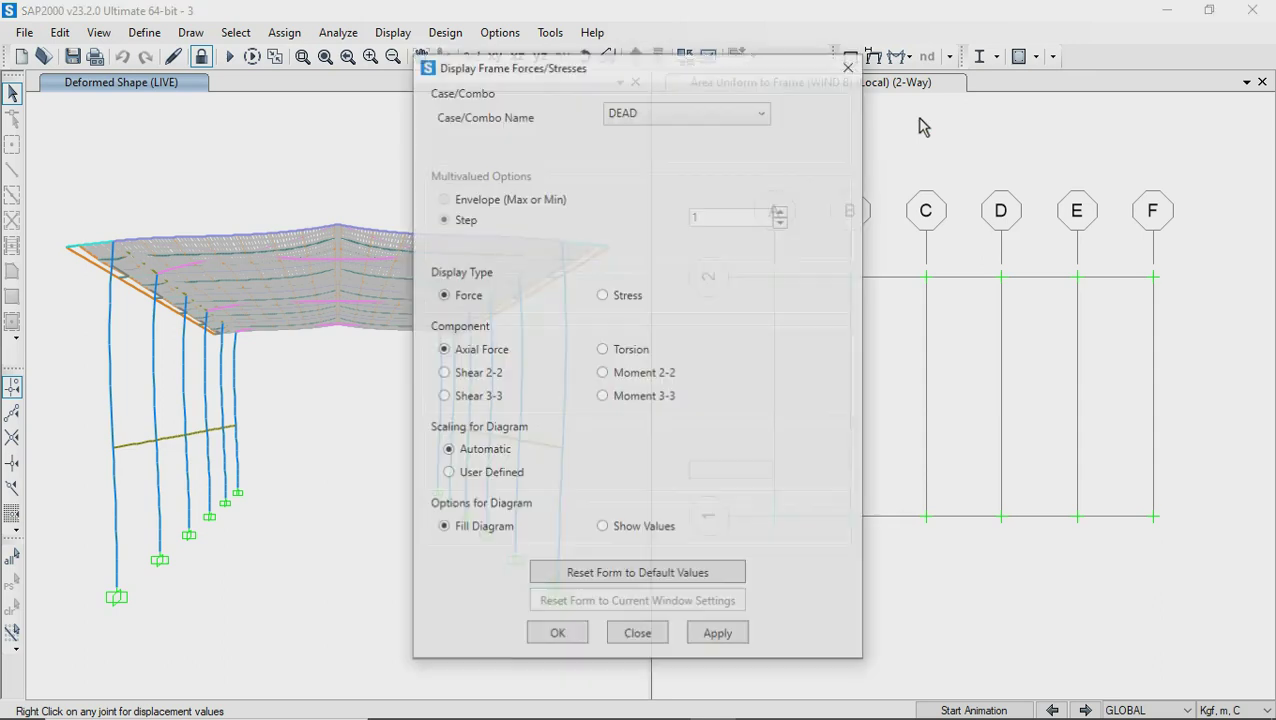
click(681, 117)
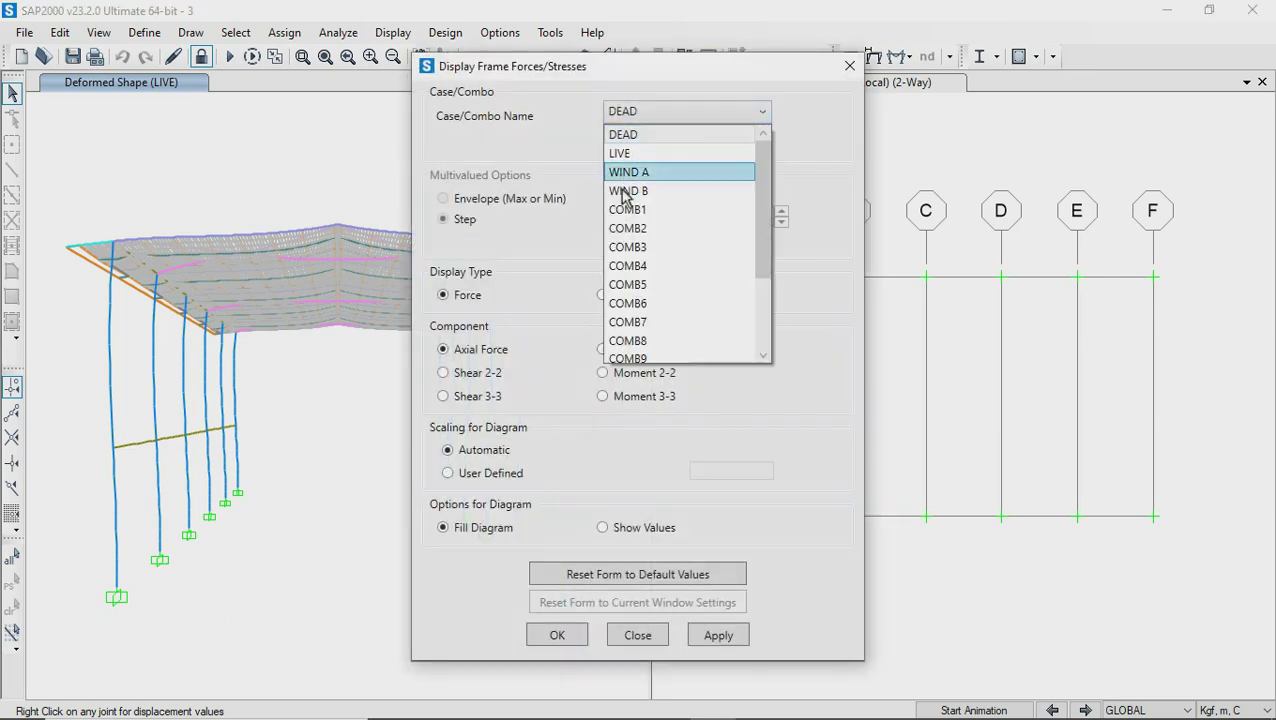
click(656, 231)
click(646, 398)
click(636, 530)
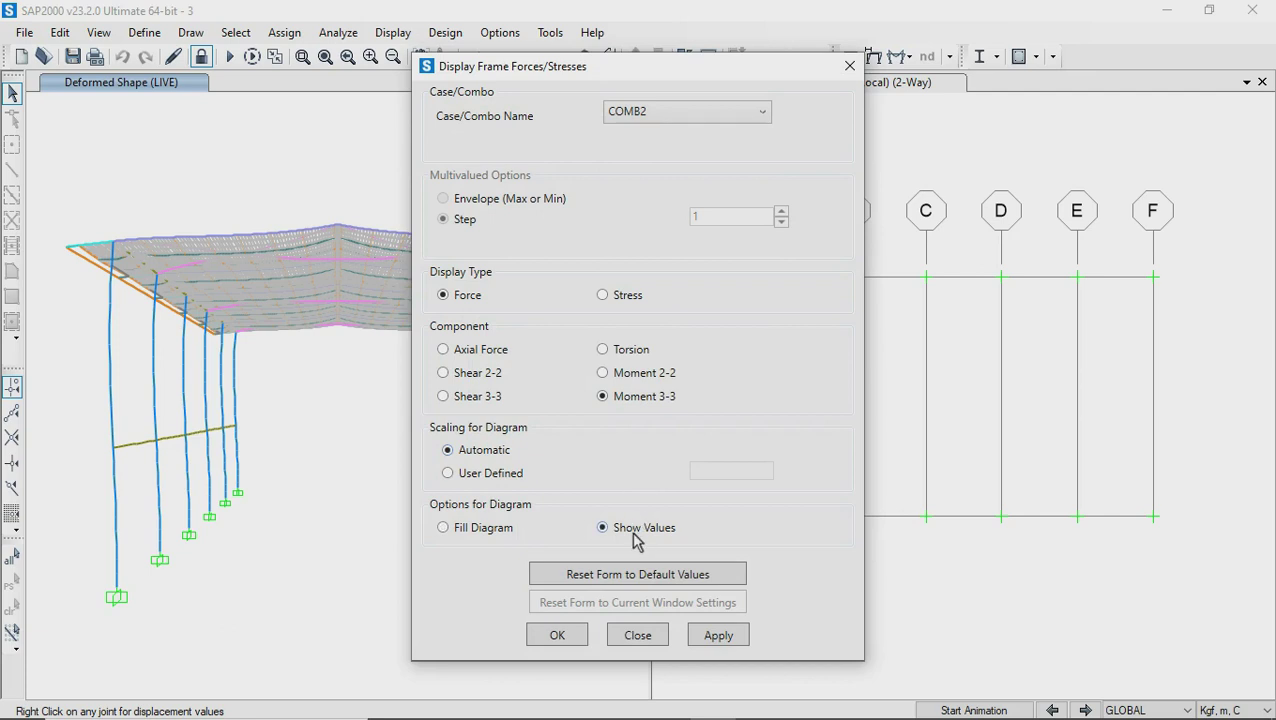
click(555, 636)
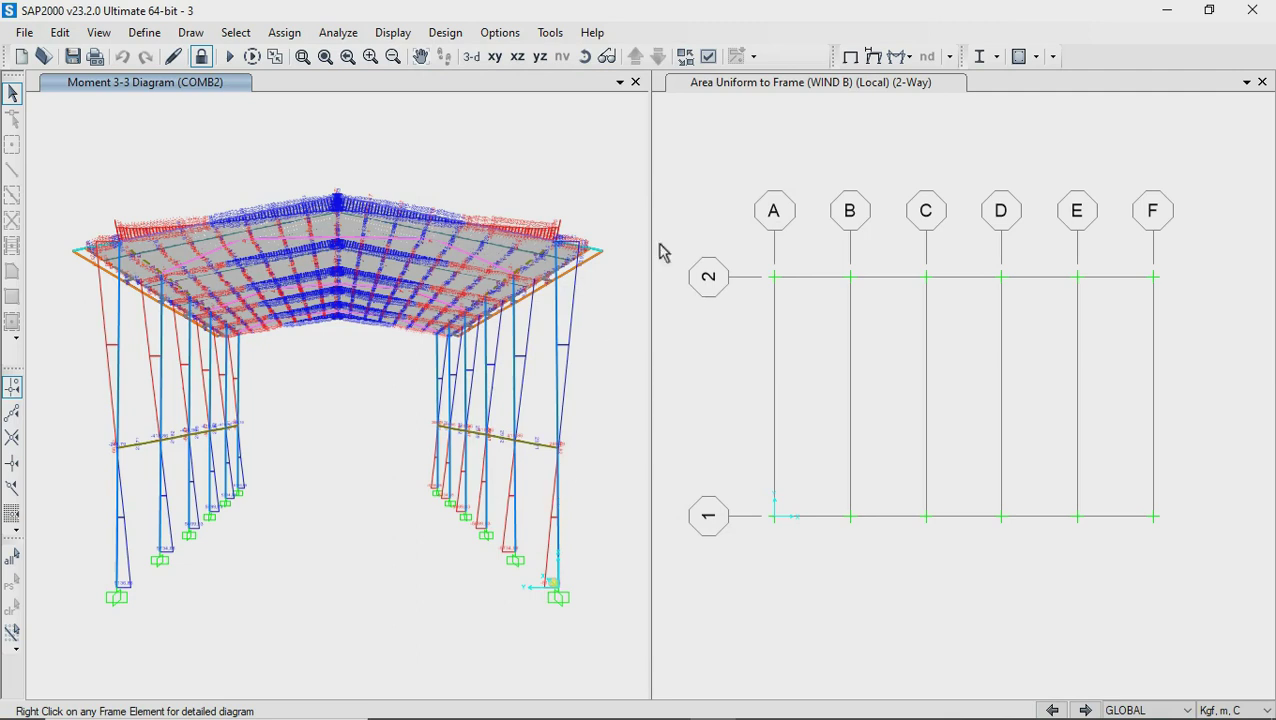
click(995, 58)
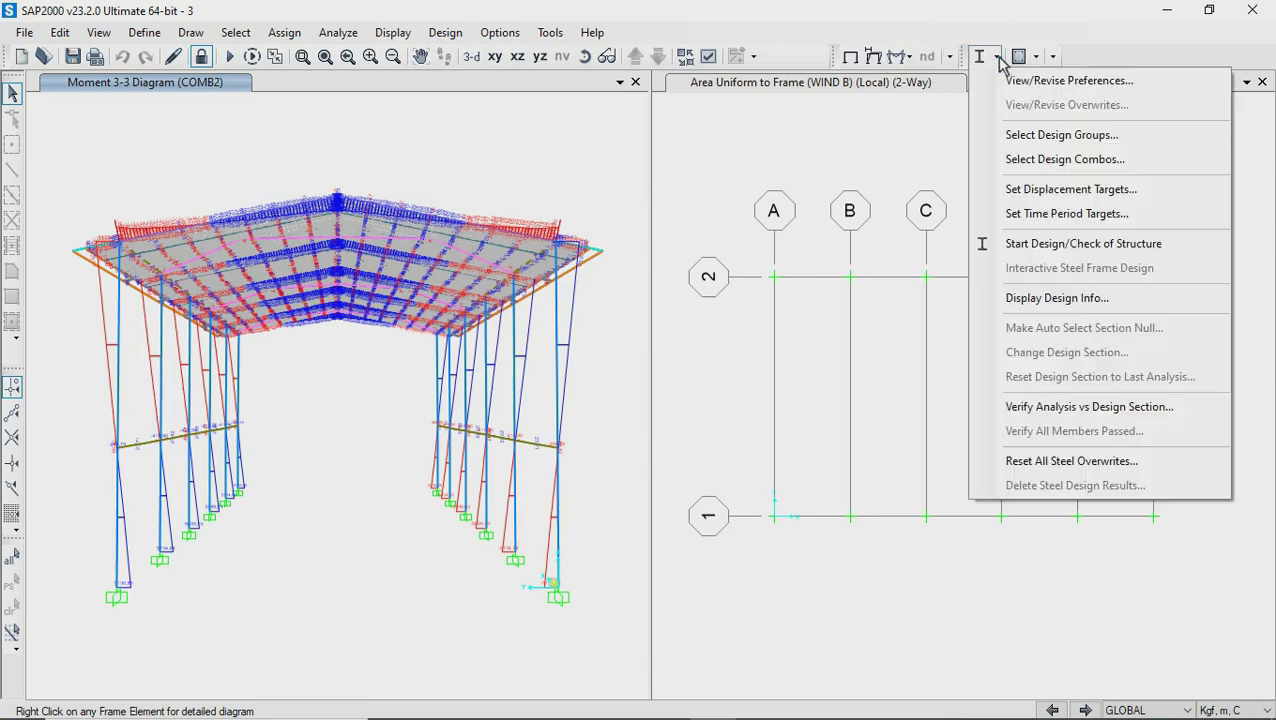
Accept the steel design load combinations and run the steel frame design check
click(1018, 160)
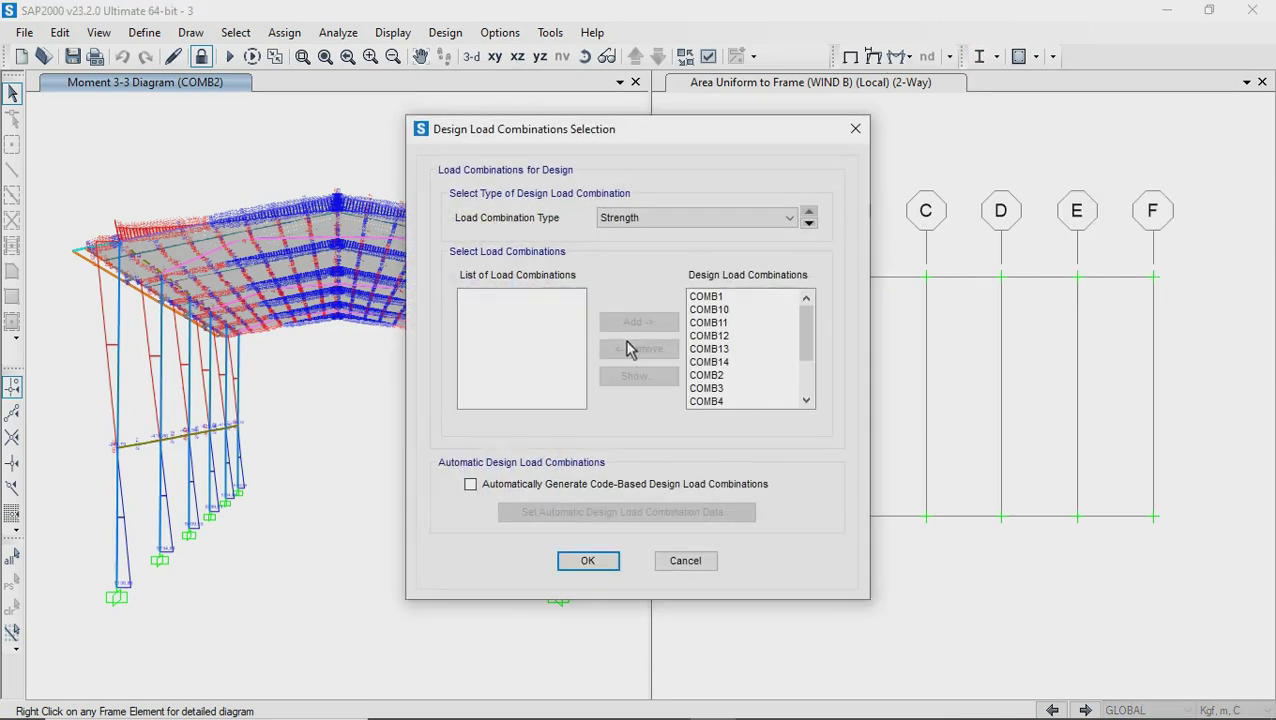
mouse_move(806, 335)
mouse_down()
mouse_move(806, 395)
mouse_move(806, 320)
mouse_up()
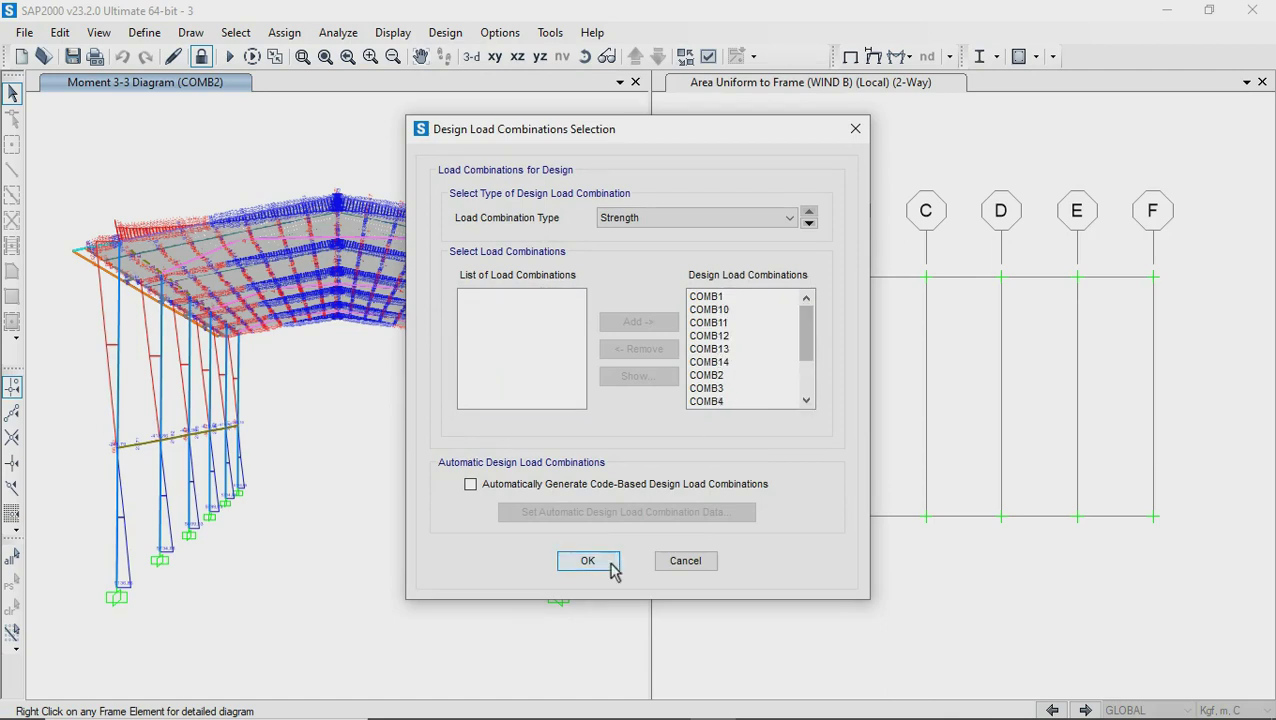
click(588, 560)
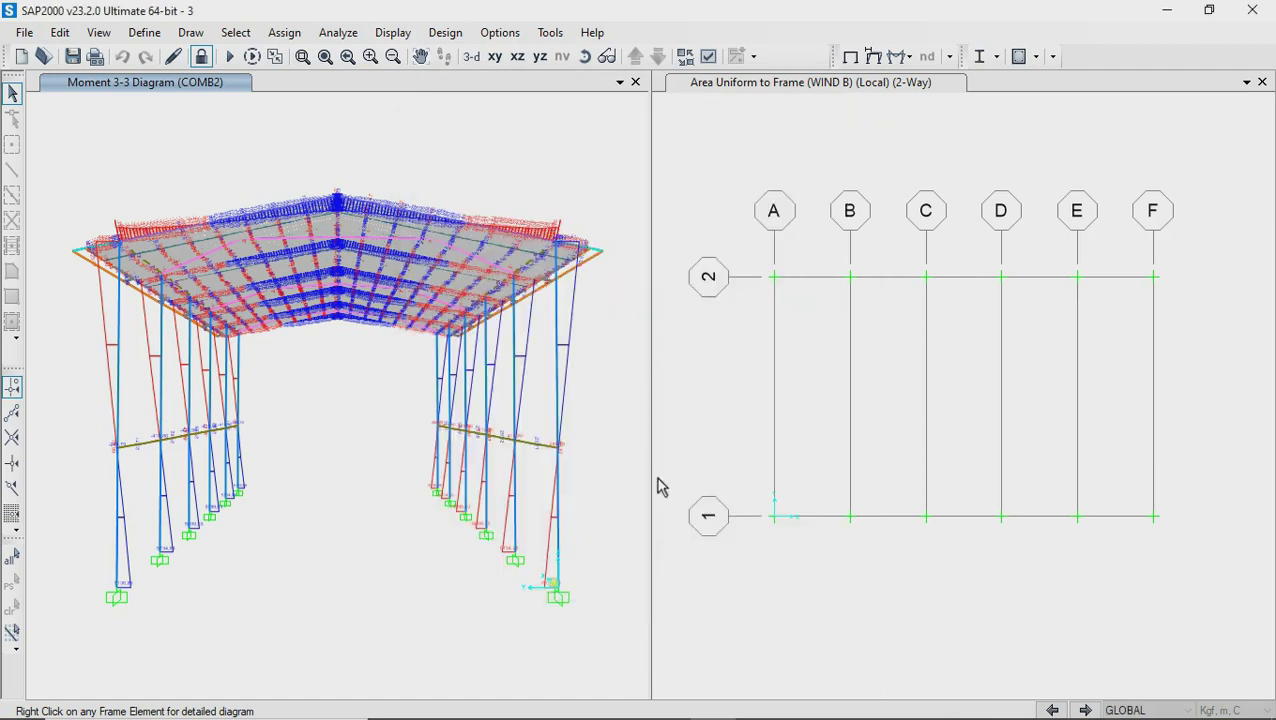
click(997, 60)
click(1018, 245)
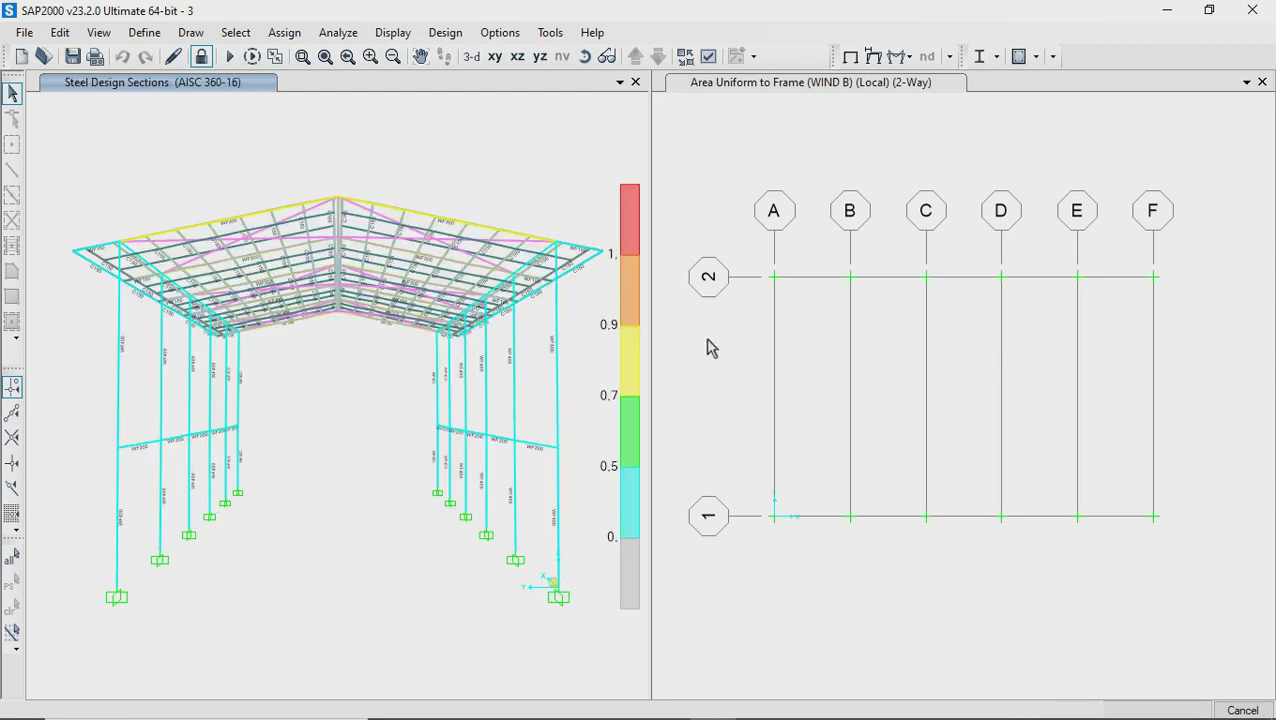
Verify all members passed, then unlock the model, deleting the analysis results
click(997, 57)
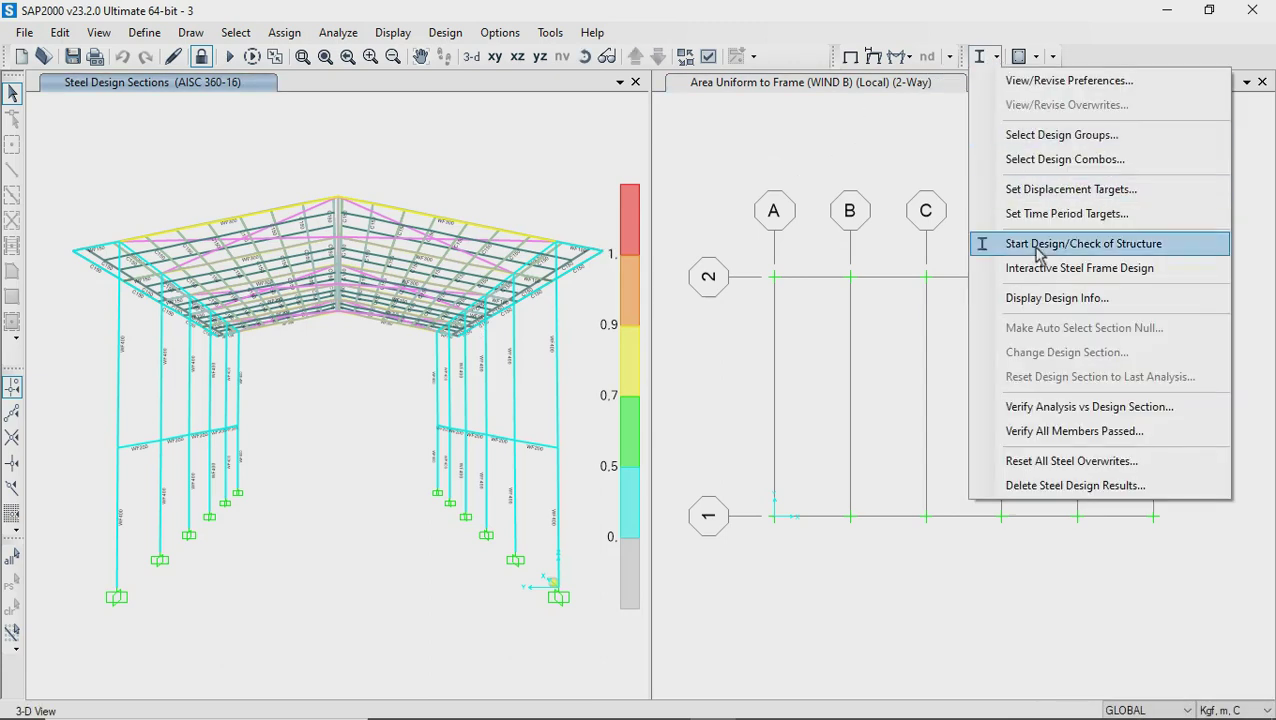
click(1038, 432)
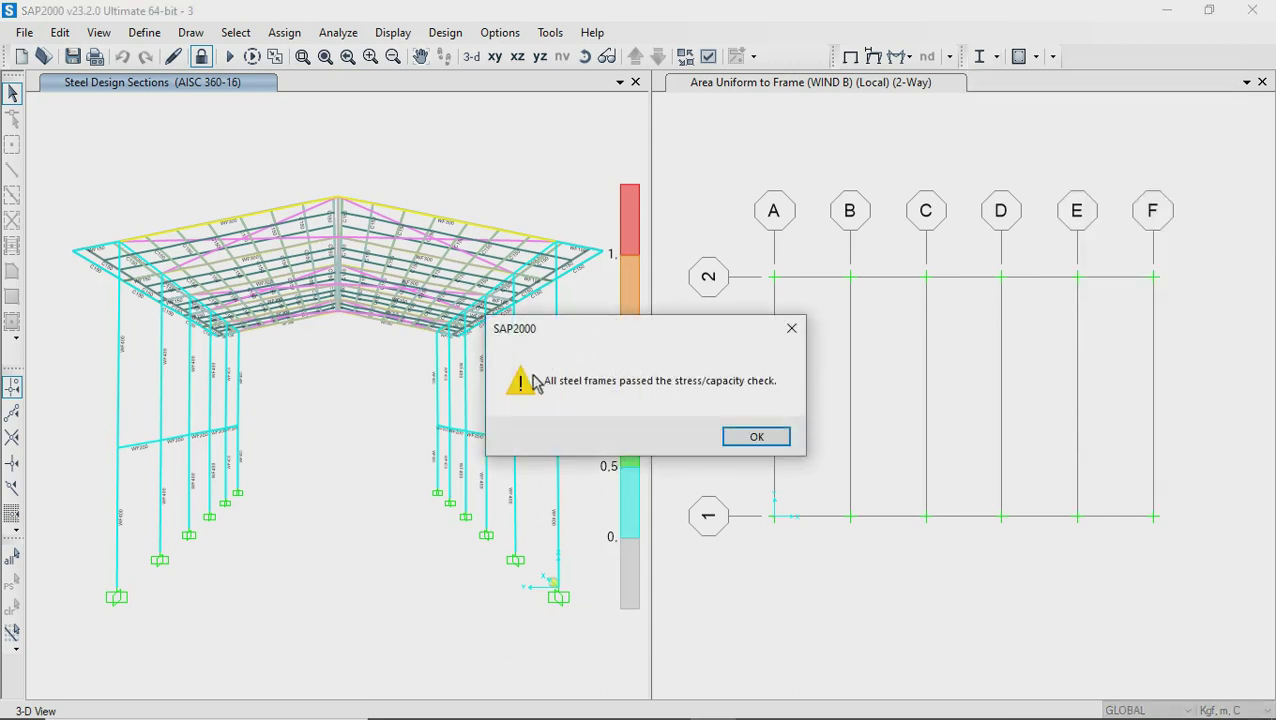
click(765, 439)
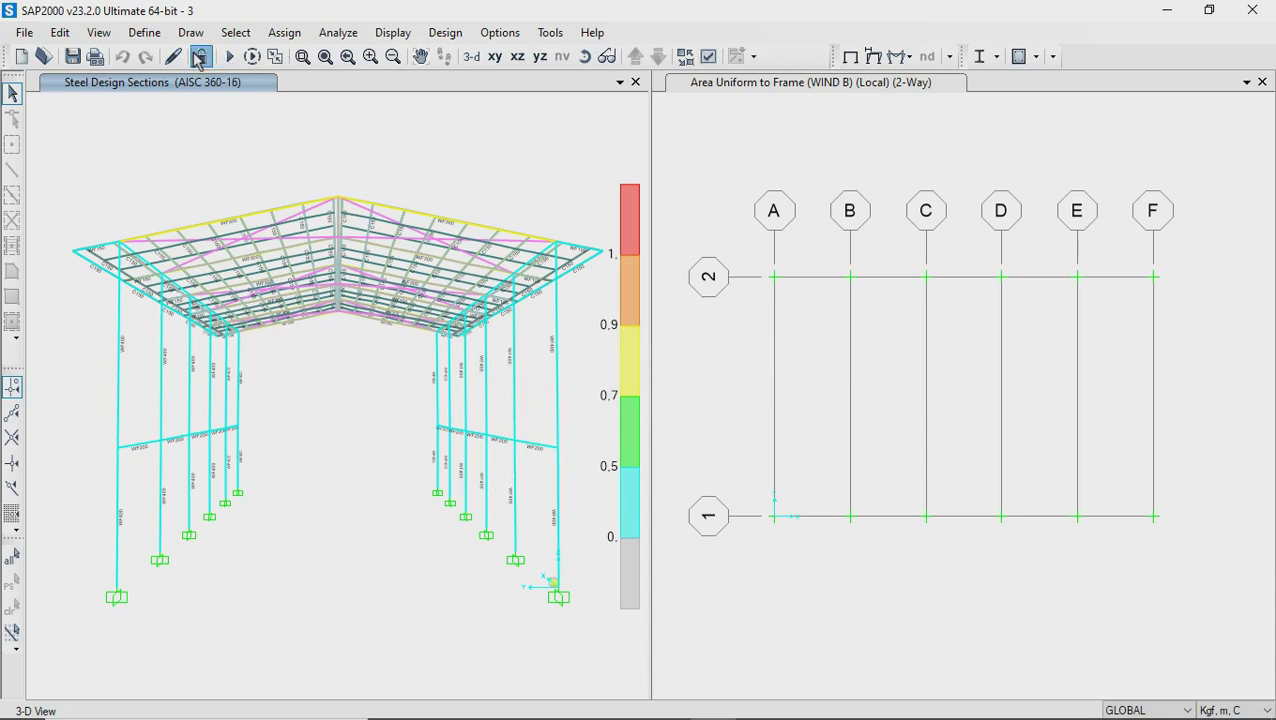
click(200, 57)
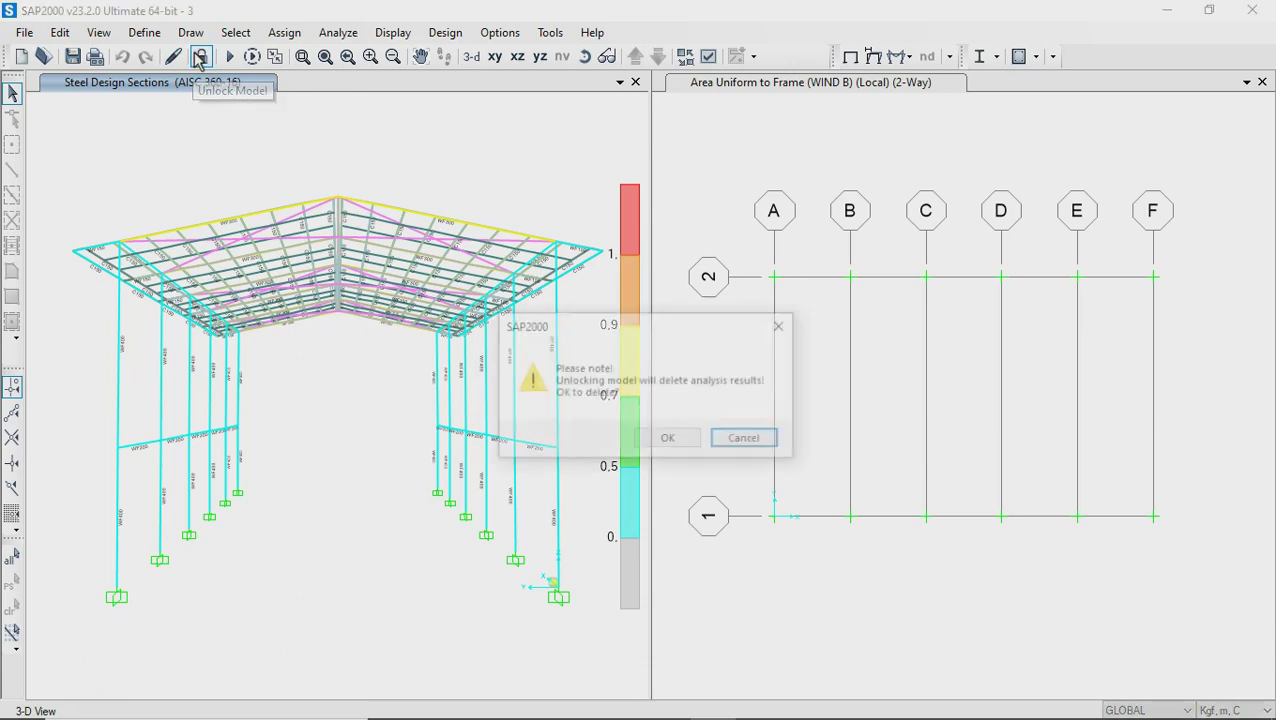
click(666, 440)
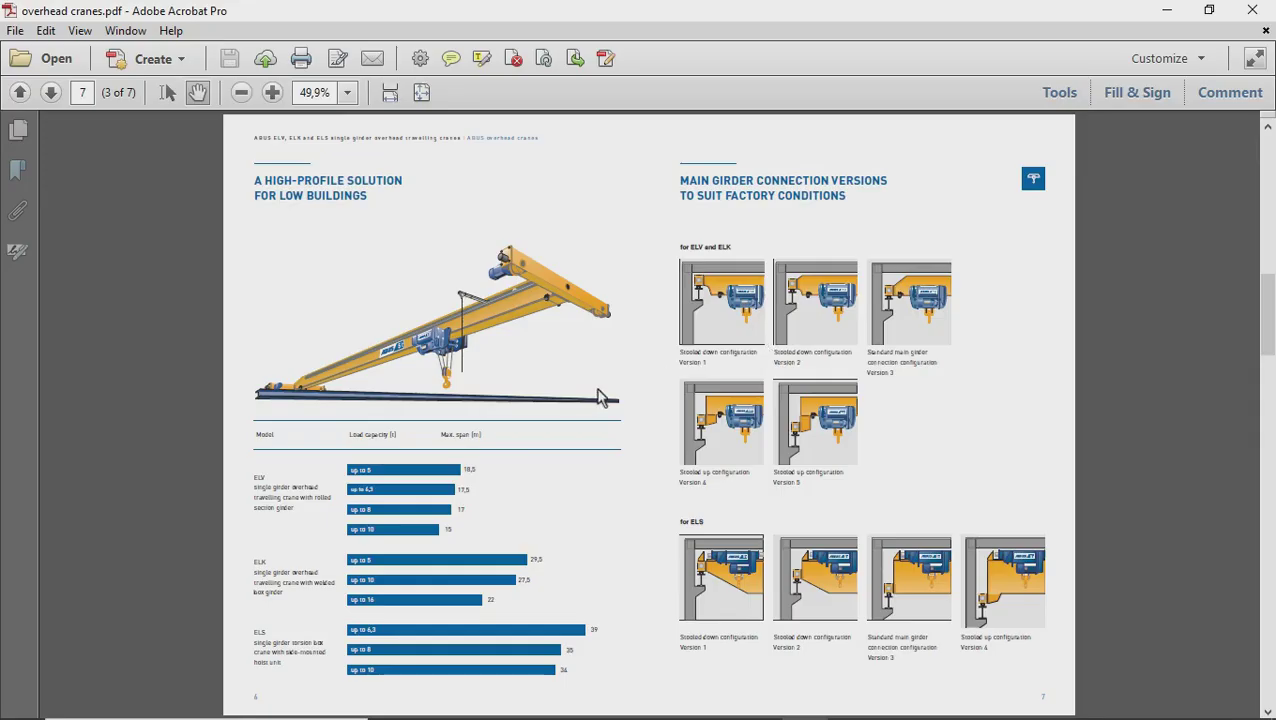
Zoom in on the crane illustration on page 7 of overhead cranes.pdf
ctrl+scroll(599, 398, up, 3)
drag(567, 361, 770, 395)
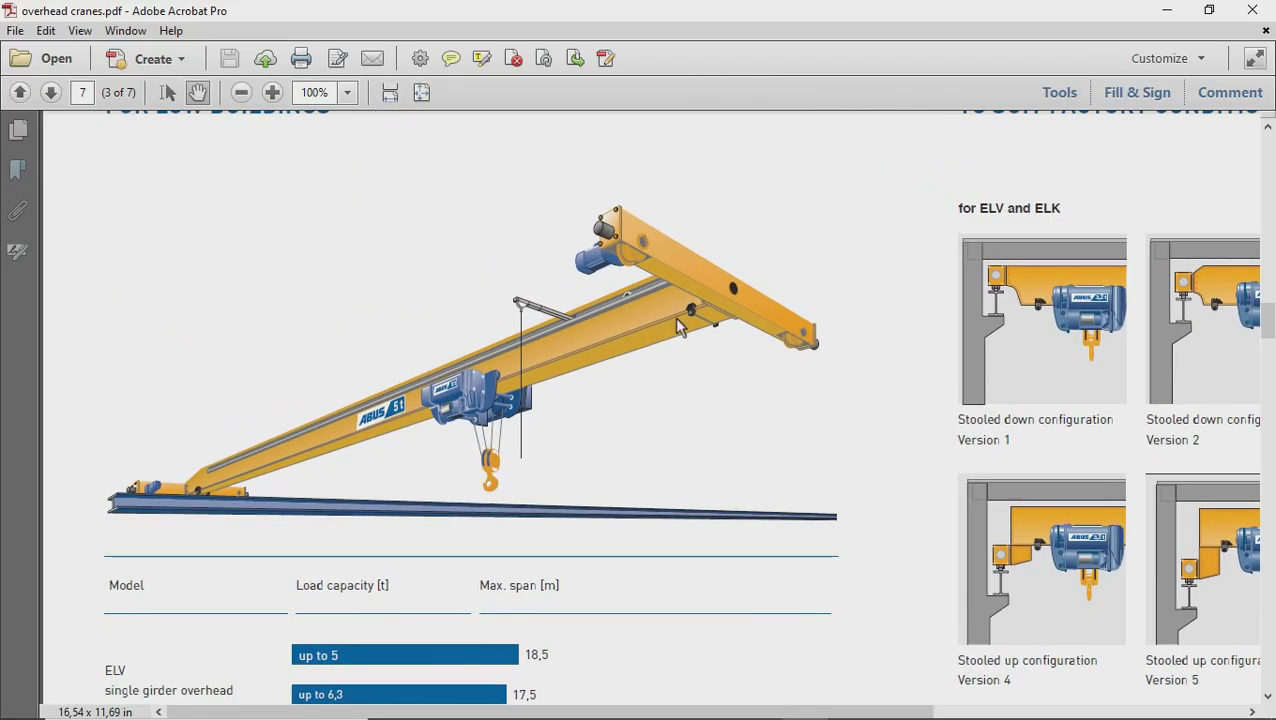
scroll(655, 555, up, 3)
ctrl+scroll(584, 478, down, 2)
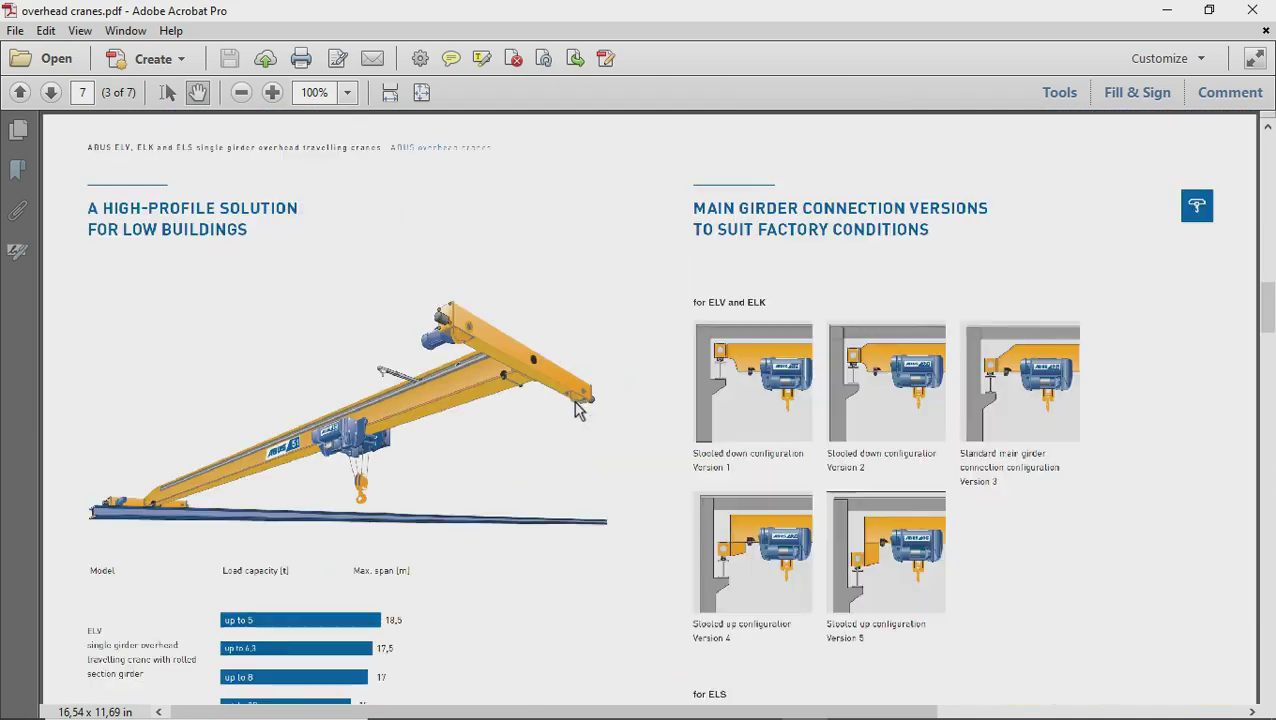
scroll(598, 372, down, 2)
scroll(598, 372, down, 1)
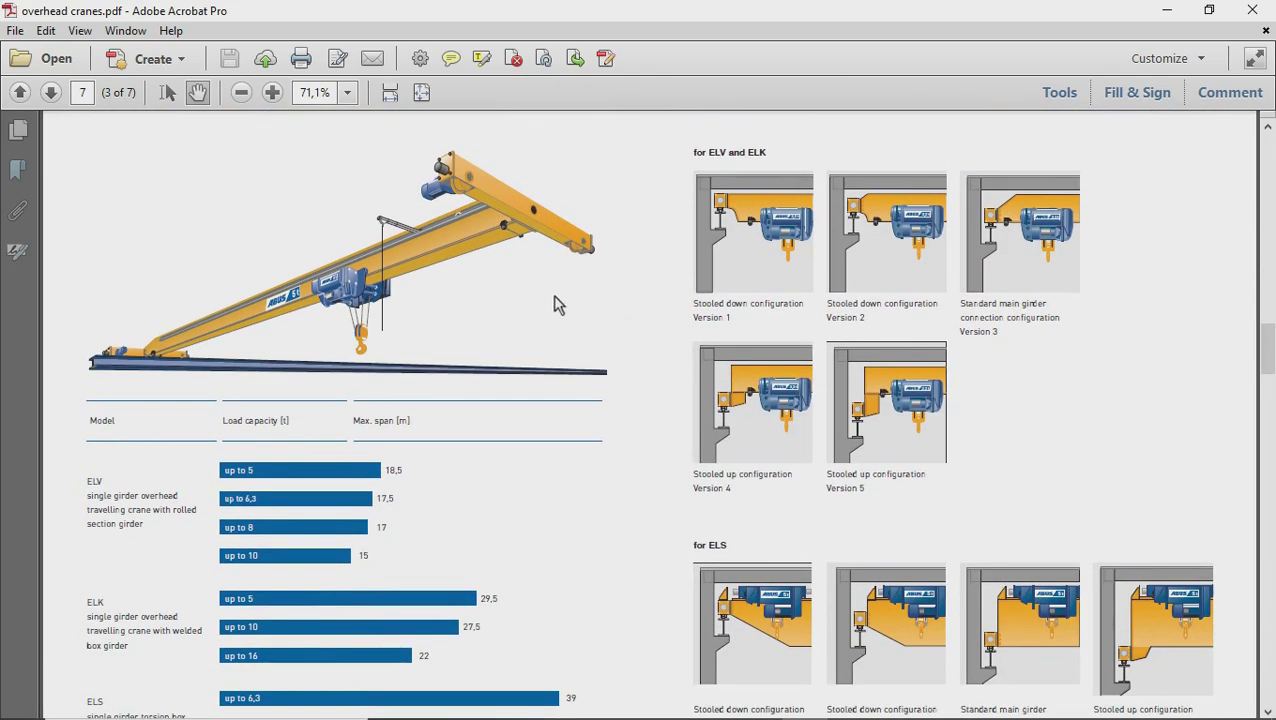
ctrl+scroll(232, 262, up, 2)
Pan through page 7's Model heading, load-capacity bars and ELV/ELK connection thumbnails at 100%
drag(587, 350, 669, 411)
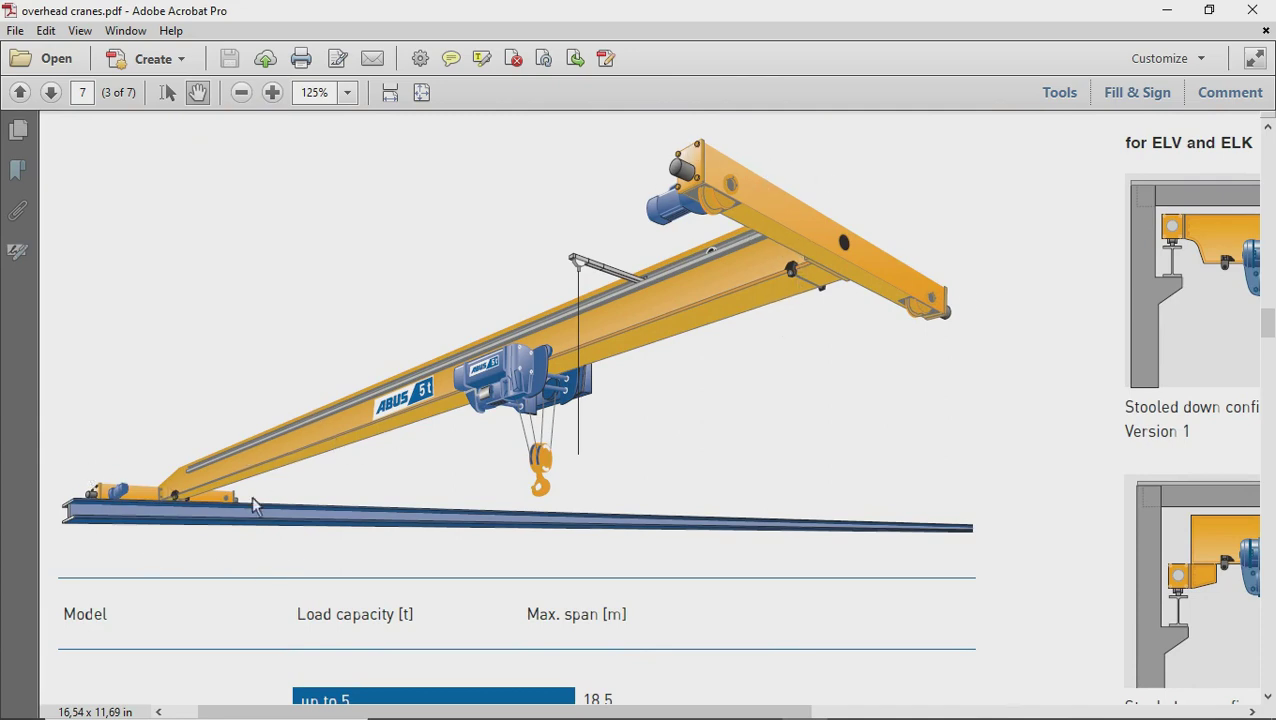
drag(667, 486, 643, 380)
key(ctrl+minus)
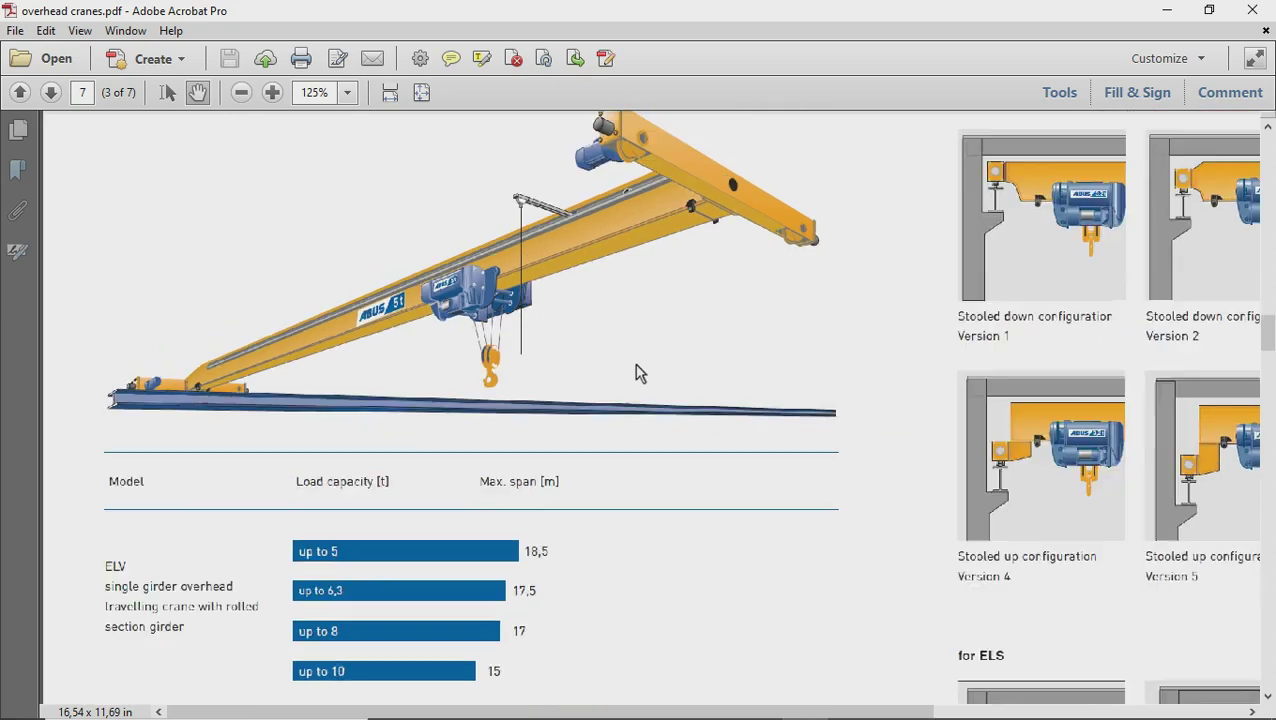
drag(647, 578, 637, 388)
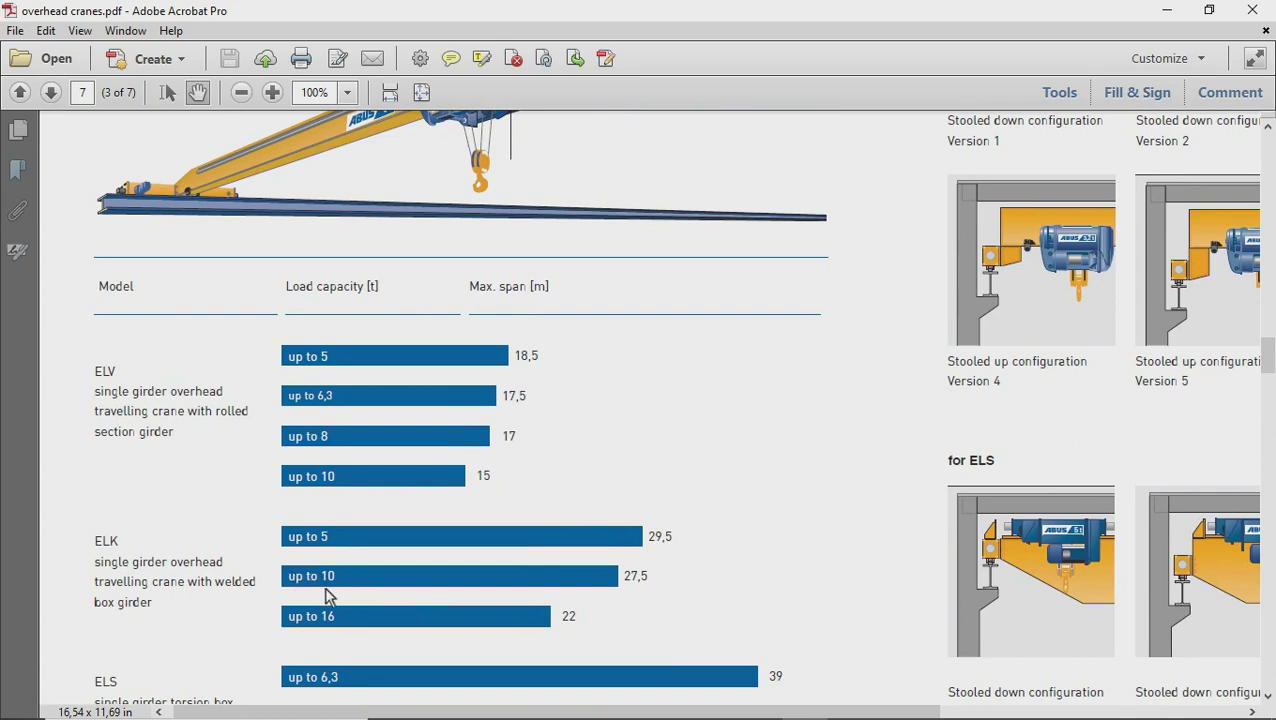
drag(722, 447, 484, 555)
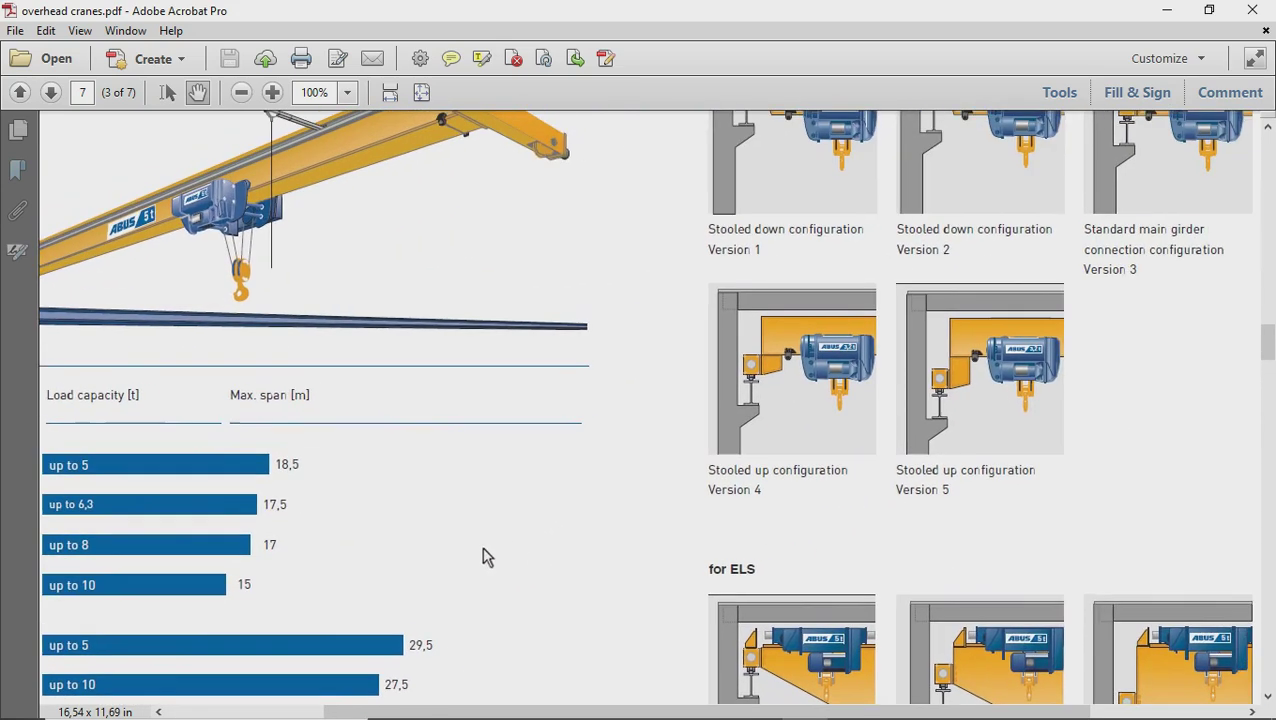
drag(515, 515, 570, 528)
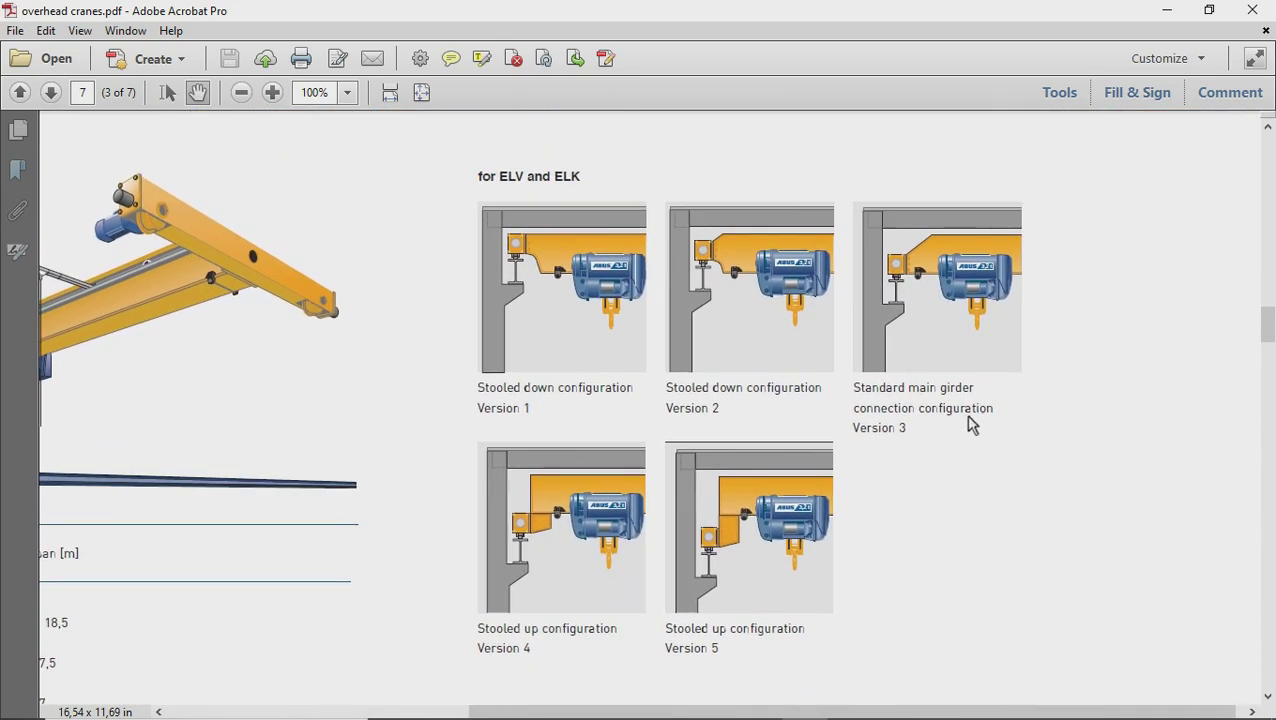
Scroll on to page 8's photo of ABUS 10 t cranes in a factory hall
ctrl+scroll(978, 232, up, 2)
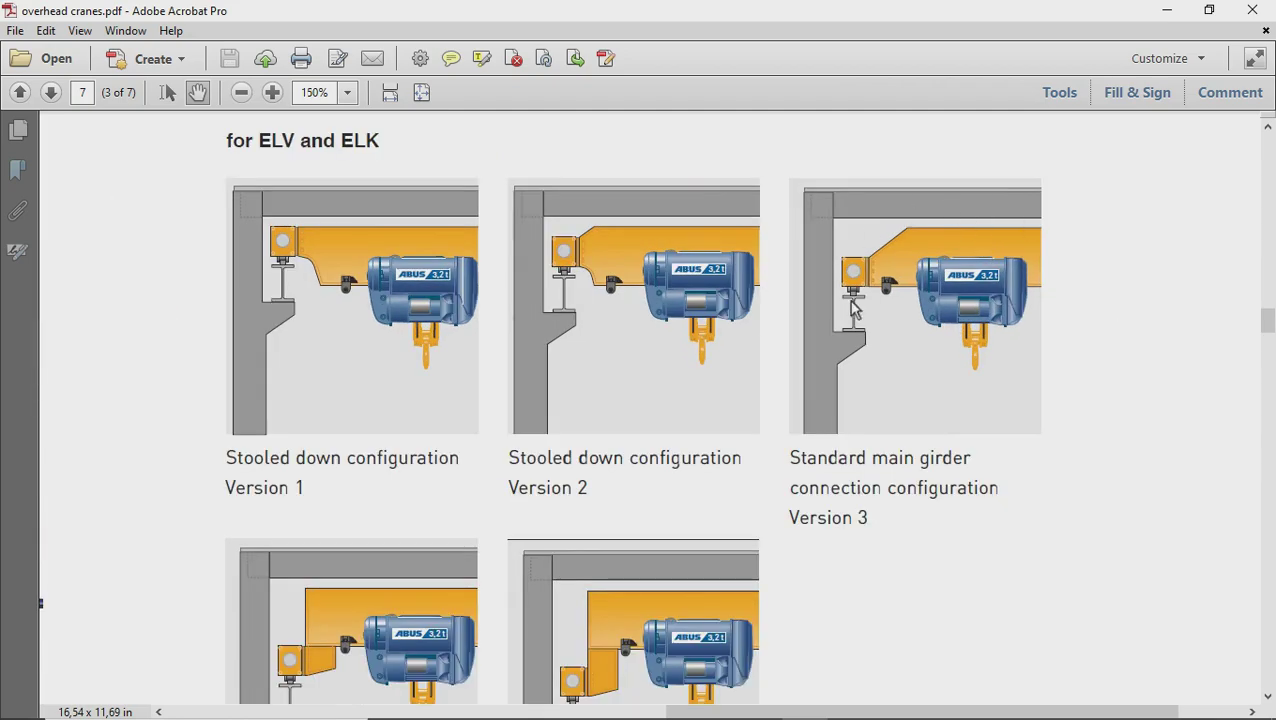
ctrl+scroll(1031, 342, down, 2)
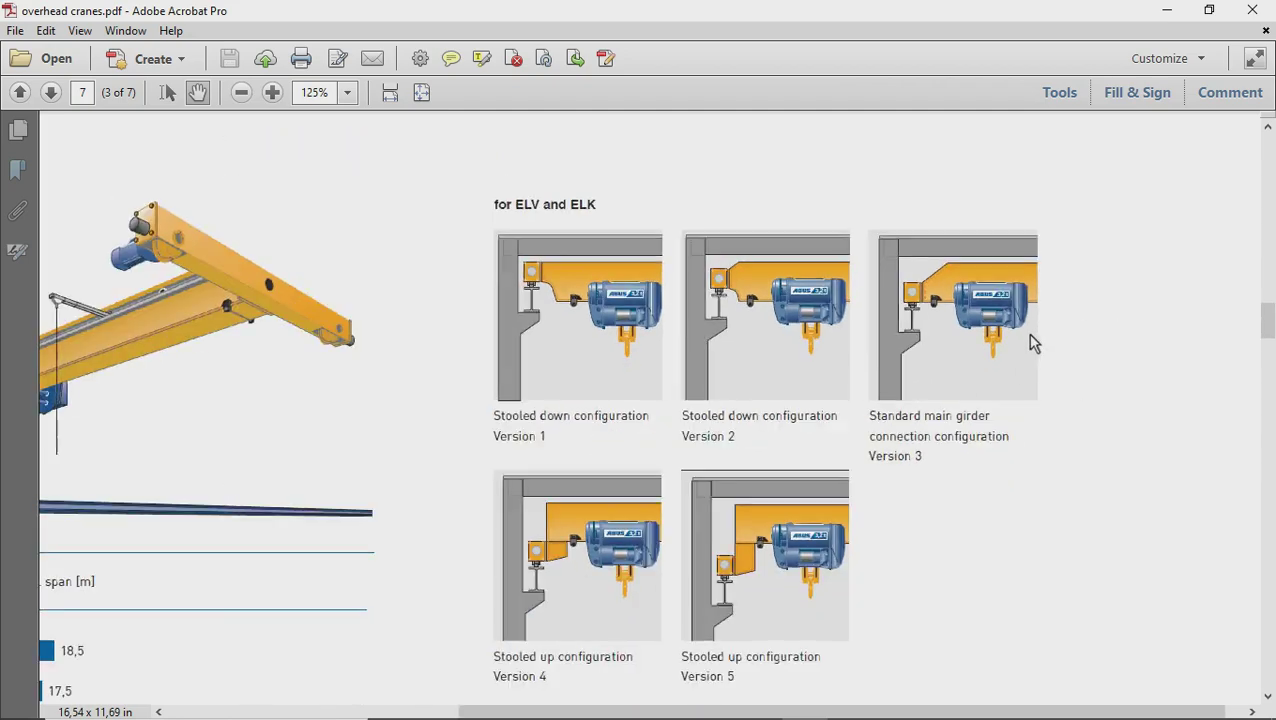
ctrl+scroll(1031, 342, down, 1)
ctrl+scroll(262, 345, up, 3)
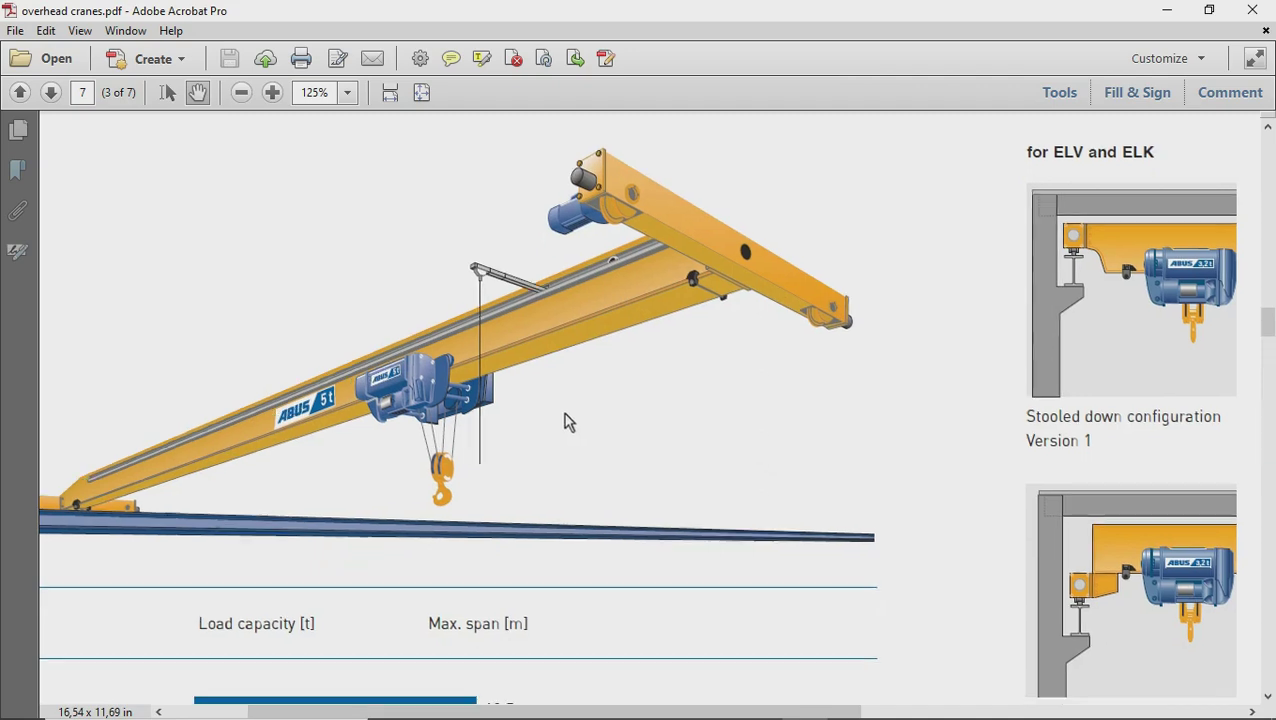
ctrl+scroll(530, 380, down, 2)
scroll(661, 447, down, 1)
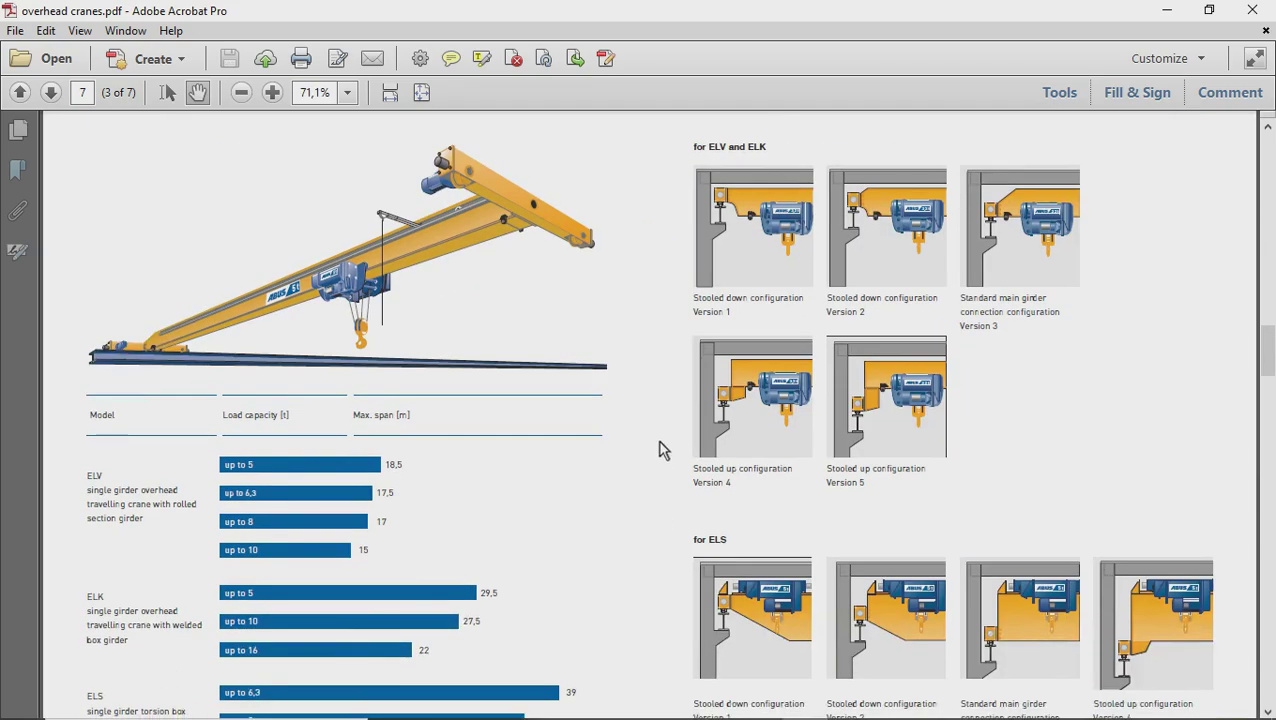
ctrl+scroll(660, 447, down, 2)
ctrl+scroll(659, 447, up, 1)
scroll(659, 449, down, 5)
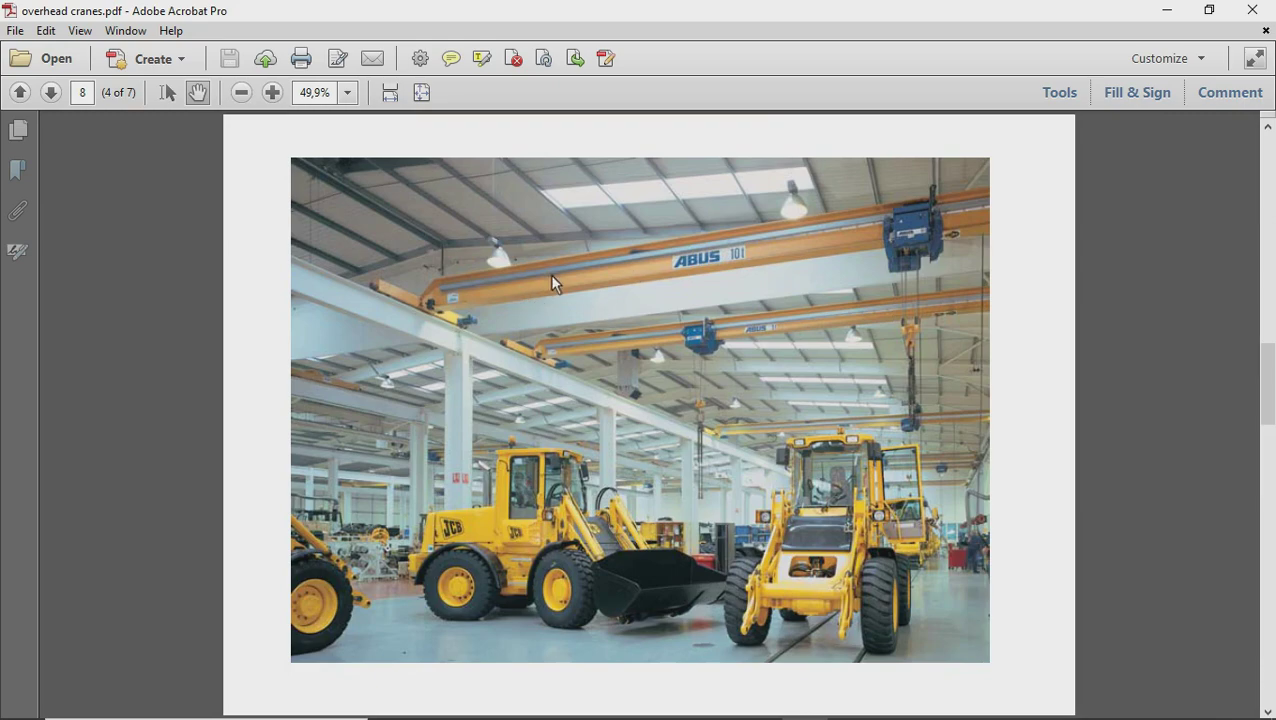
ctrl+scroll(548, 282, up, 3)
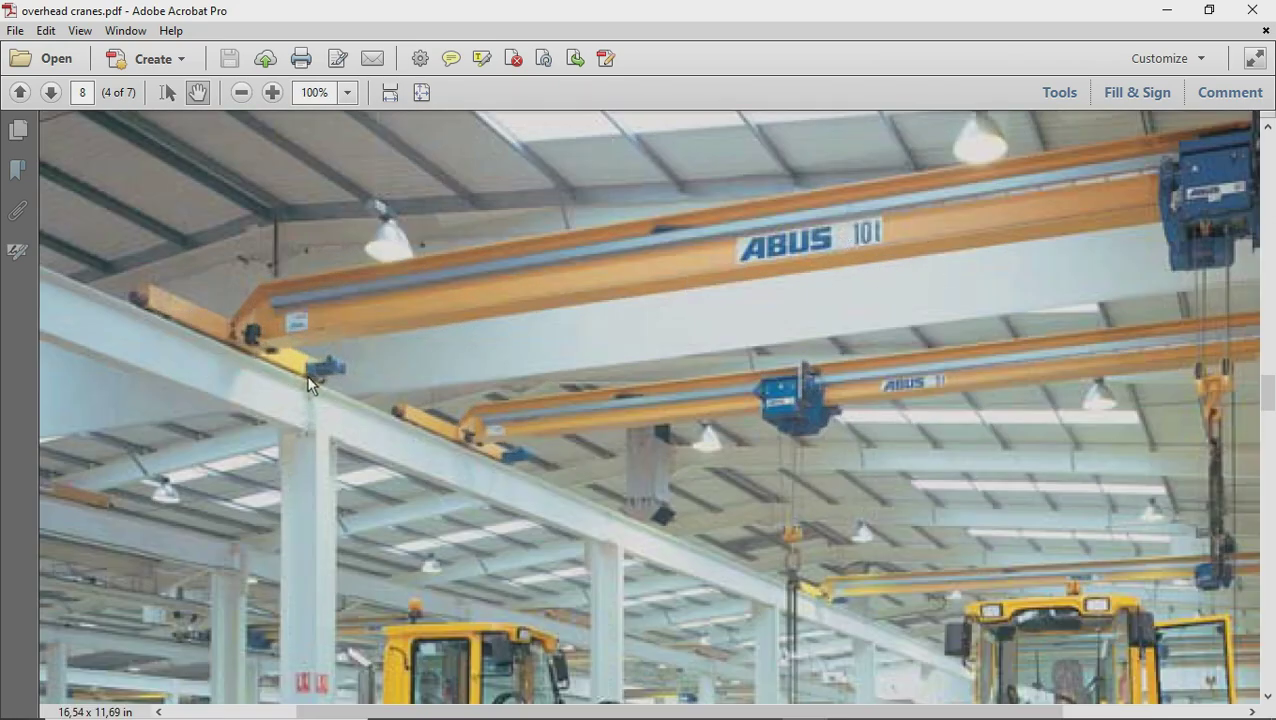
ctrl+scroll(593, 290, down, 1)
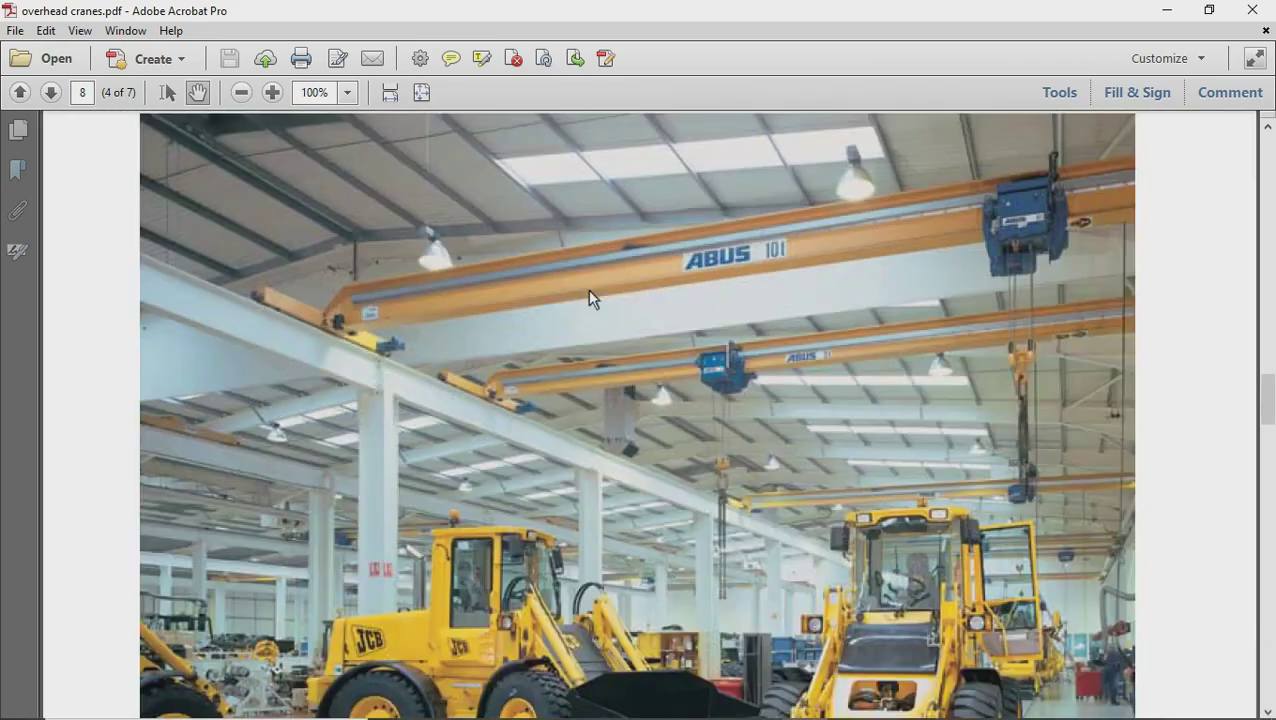
ctrl+scroll(589, 297, down, 1)
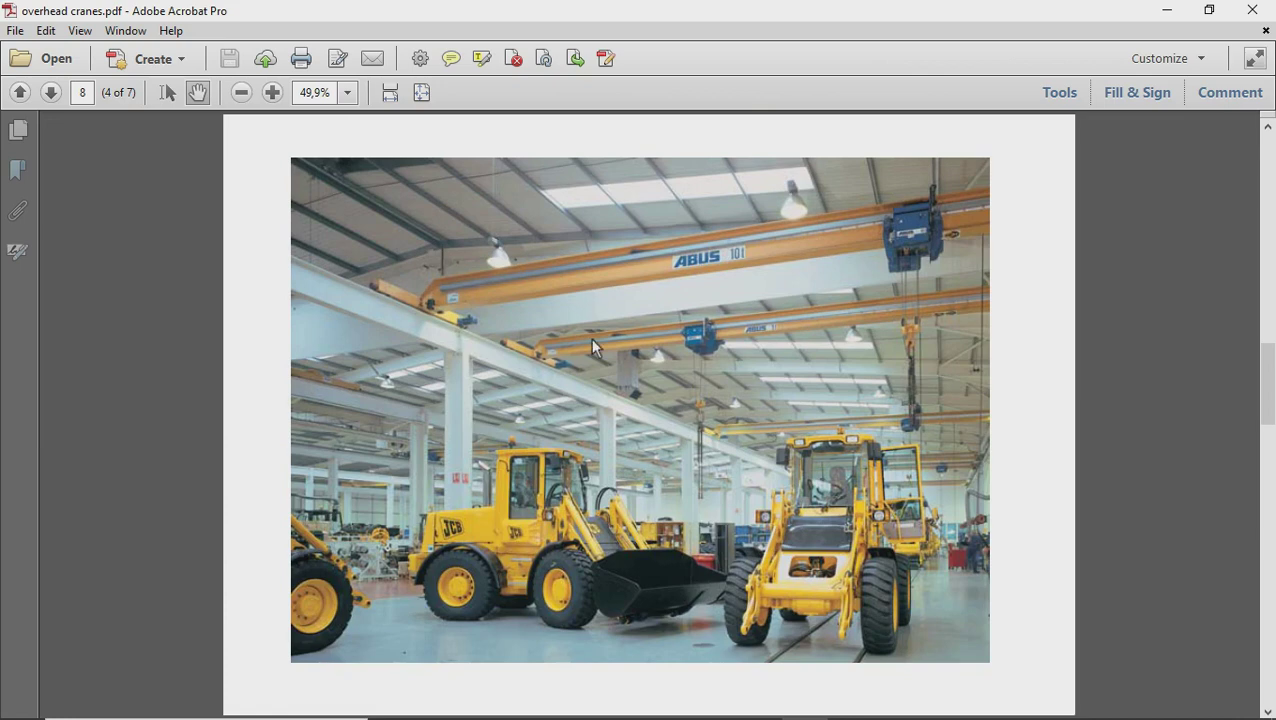
scroll(590, 338, down, 3)
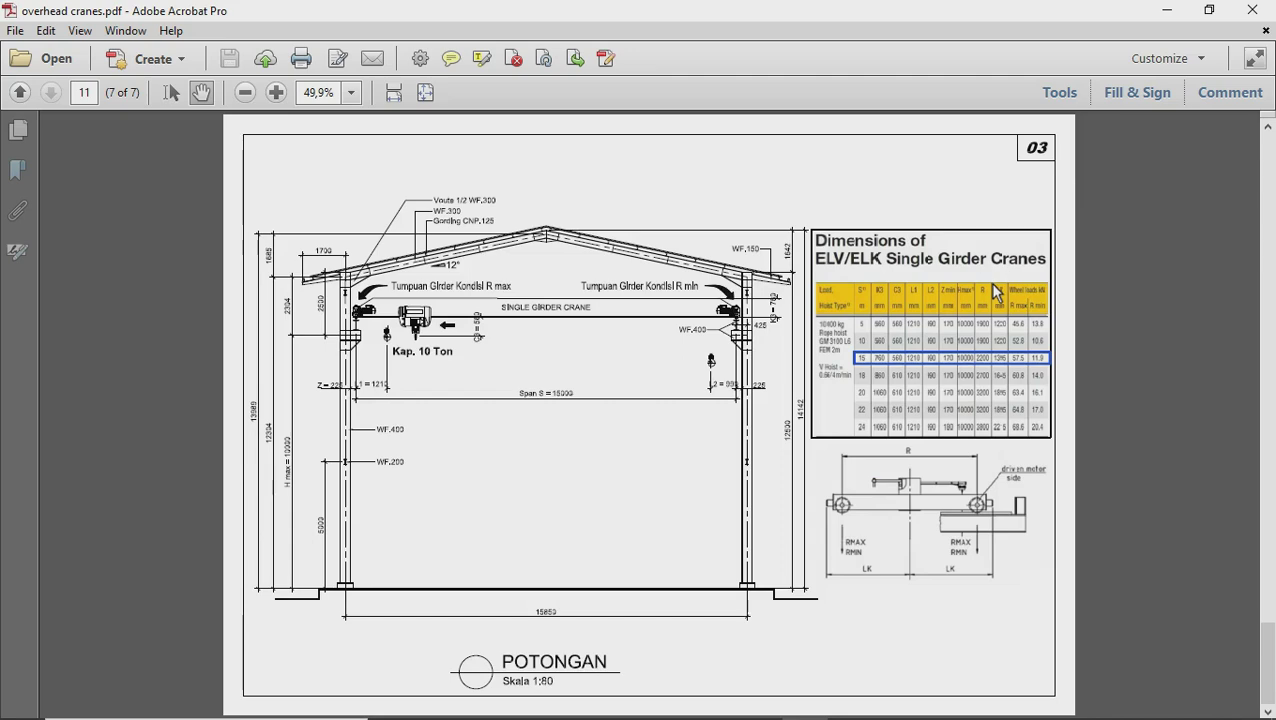
ctrl+scroll(966, 390, up, 3)
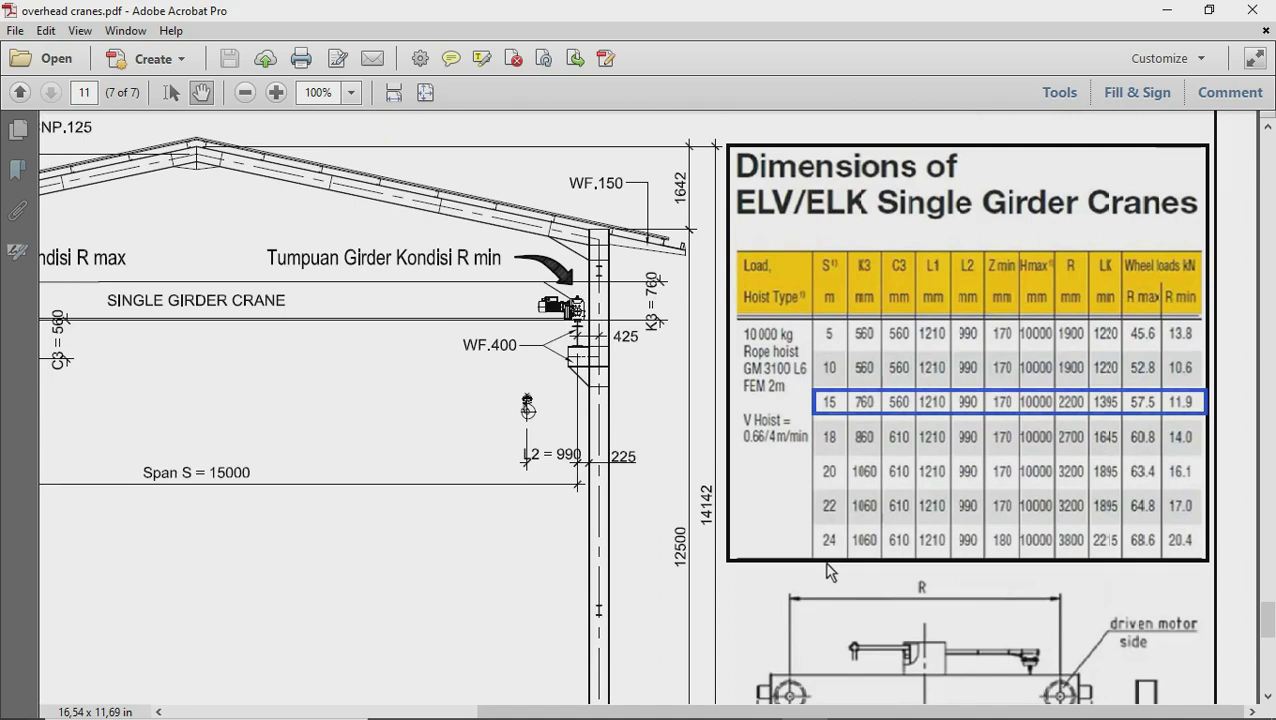
ctrl+scroll(640, 556, down, 1)
ctrl+scroll(730, 460, down, 1)
scroll(618, 440, down, 1)
scroll(618, 436, down, 1)
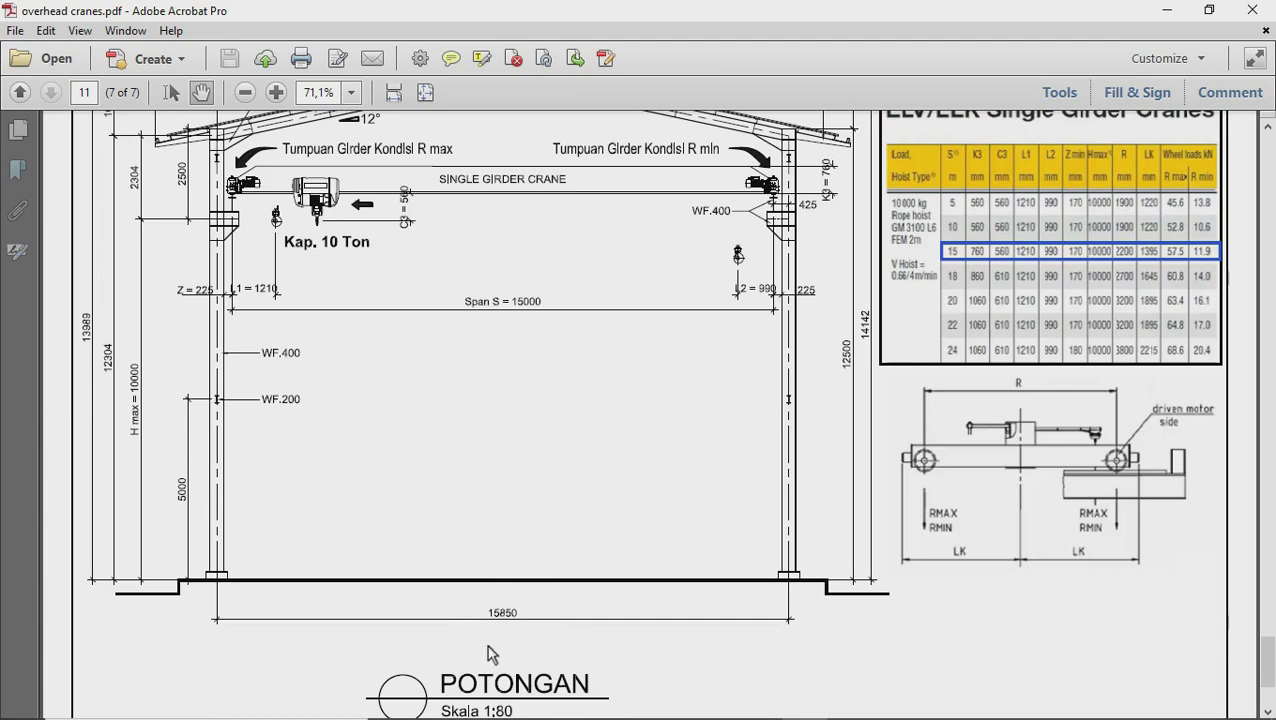
scroll(705, 458, up, 2)
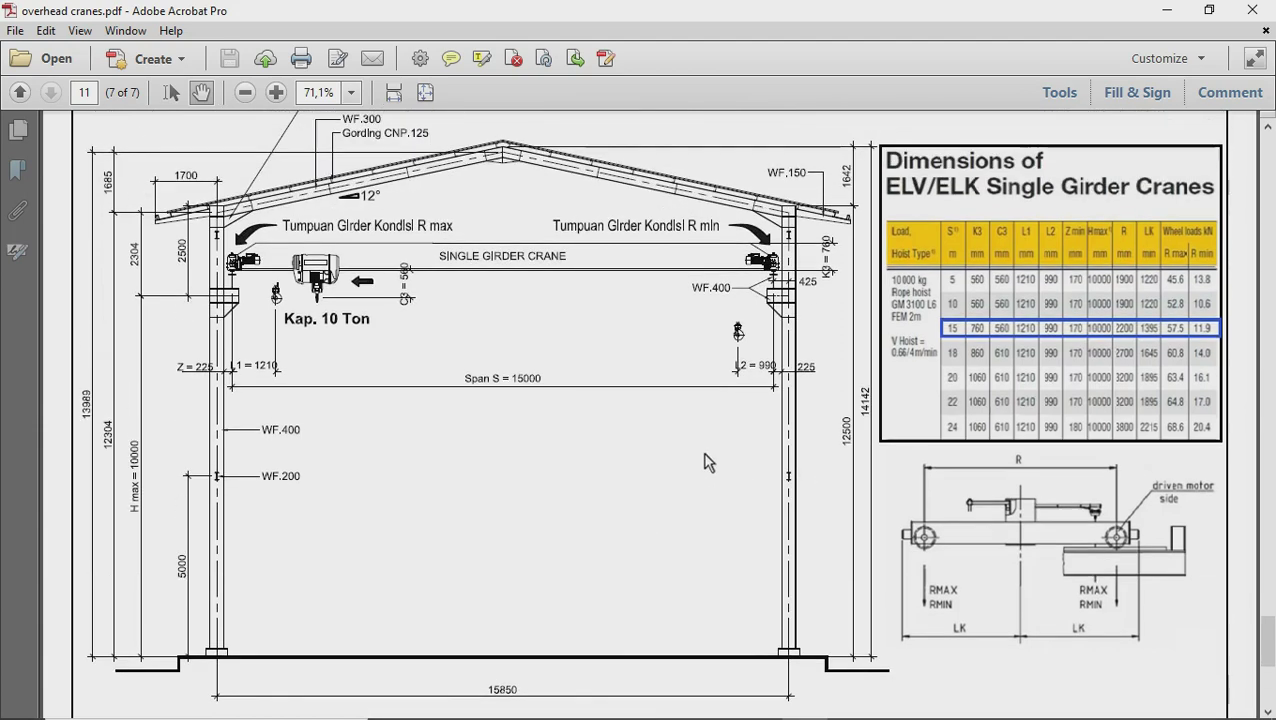
ctrl+scroll(990, 318, up, 1)
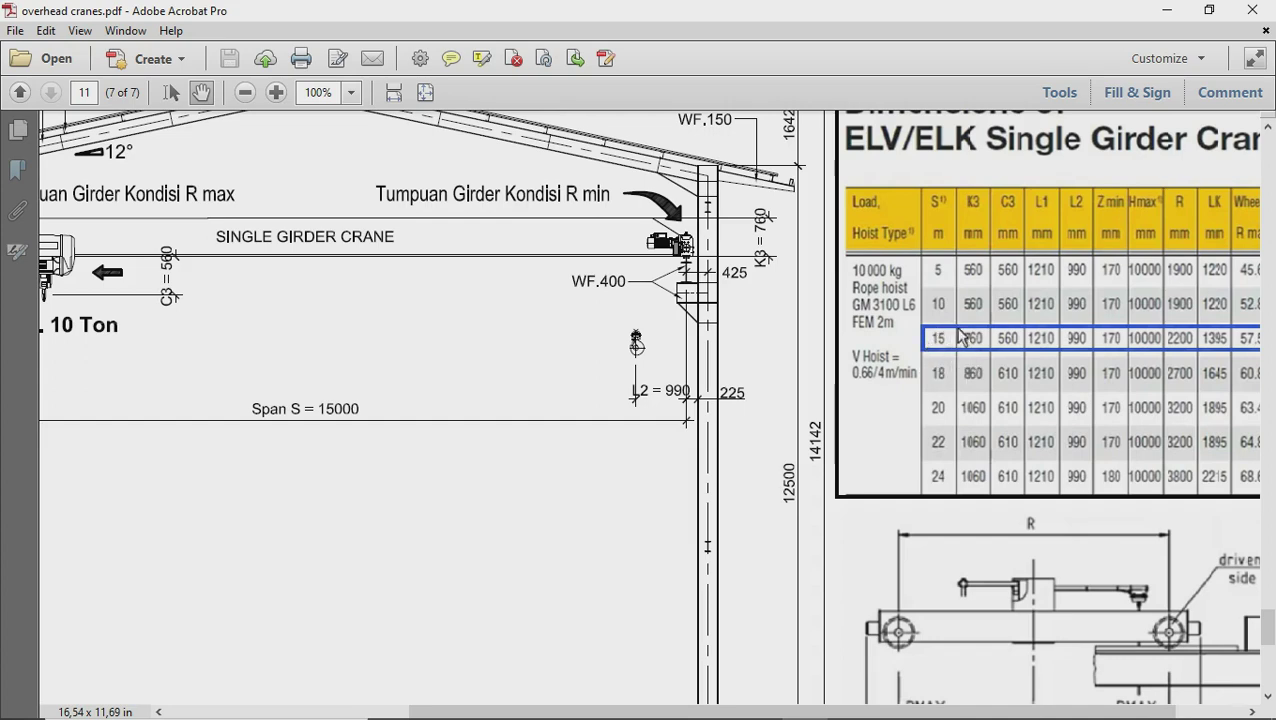
scroll(752, 357, left, 3)
scroll(752, 357, up, 1)
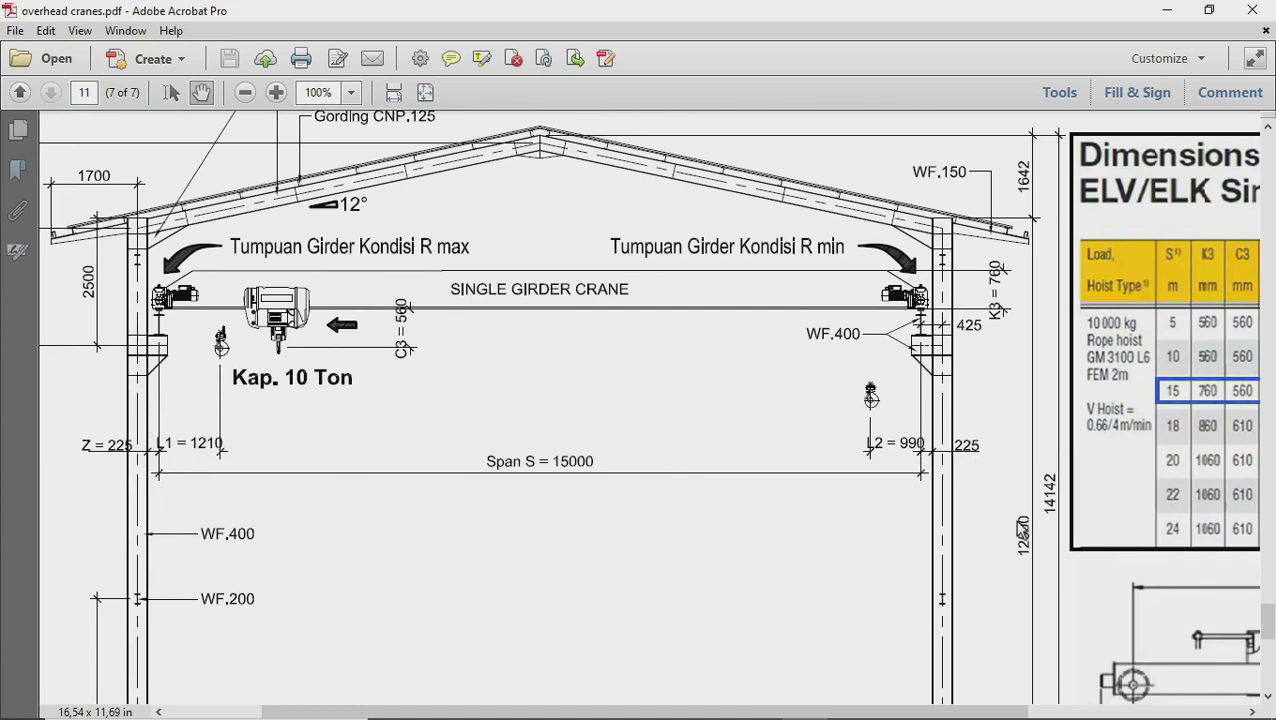
scroll(937, 523, right, 3)
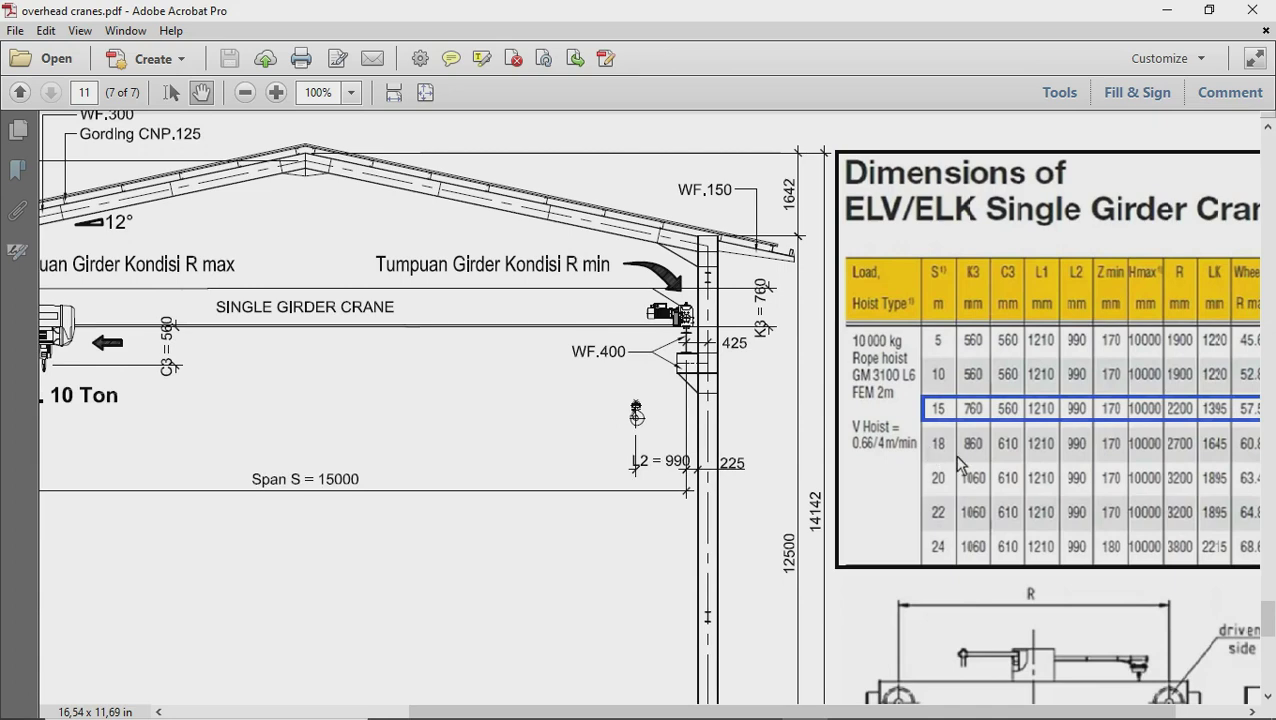
scroll(958, 462, right, 2)
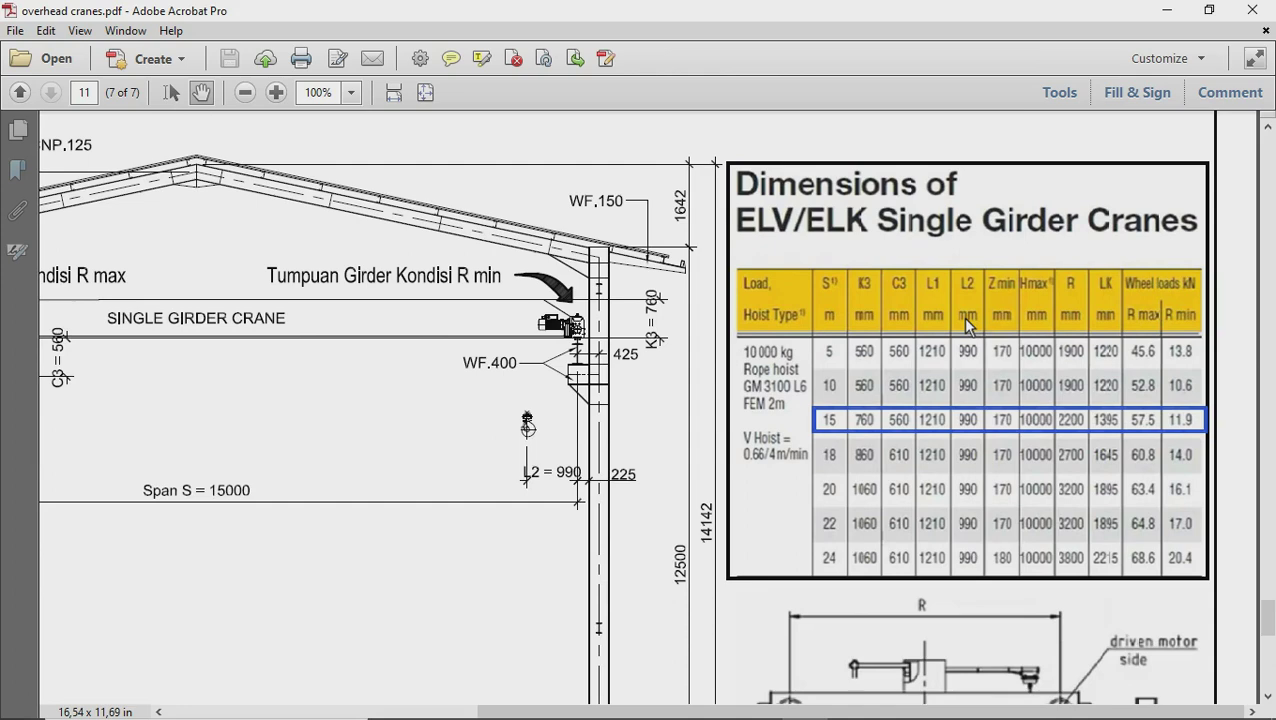
scroll(968, 328, left, 2)
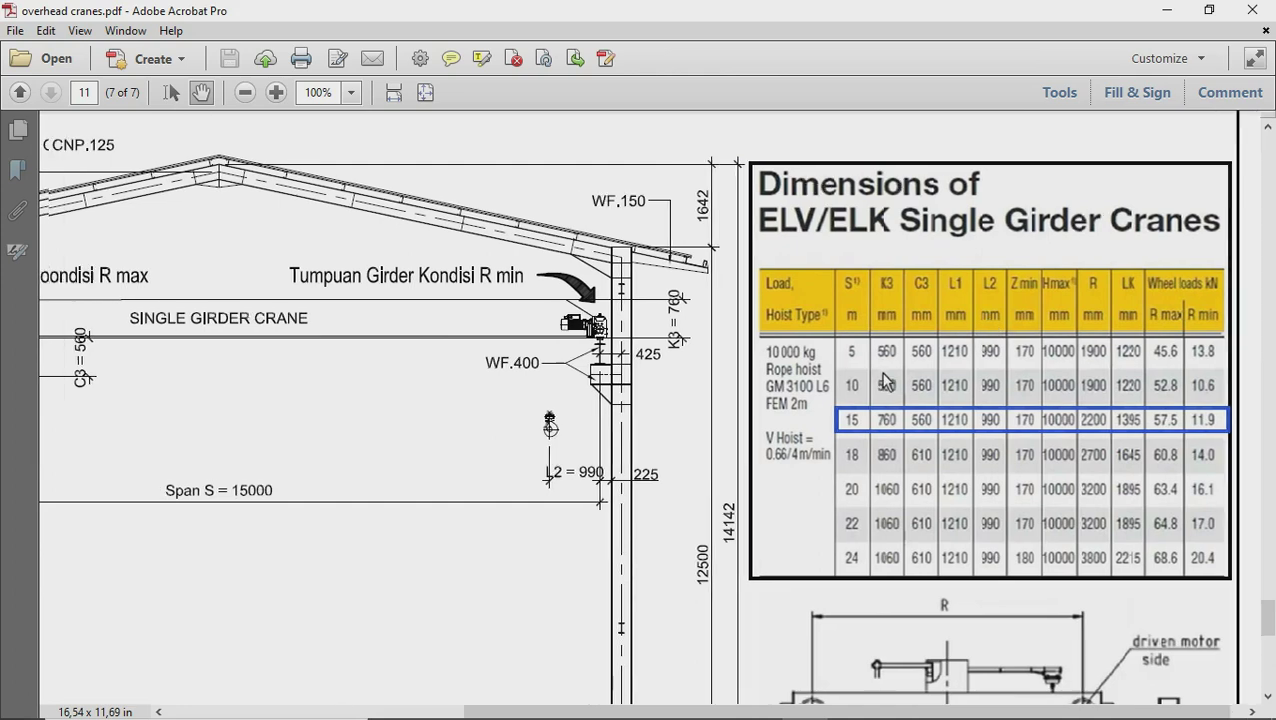
scroll(497, 474, left, 2)
scroll(497, 474, down, 1)
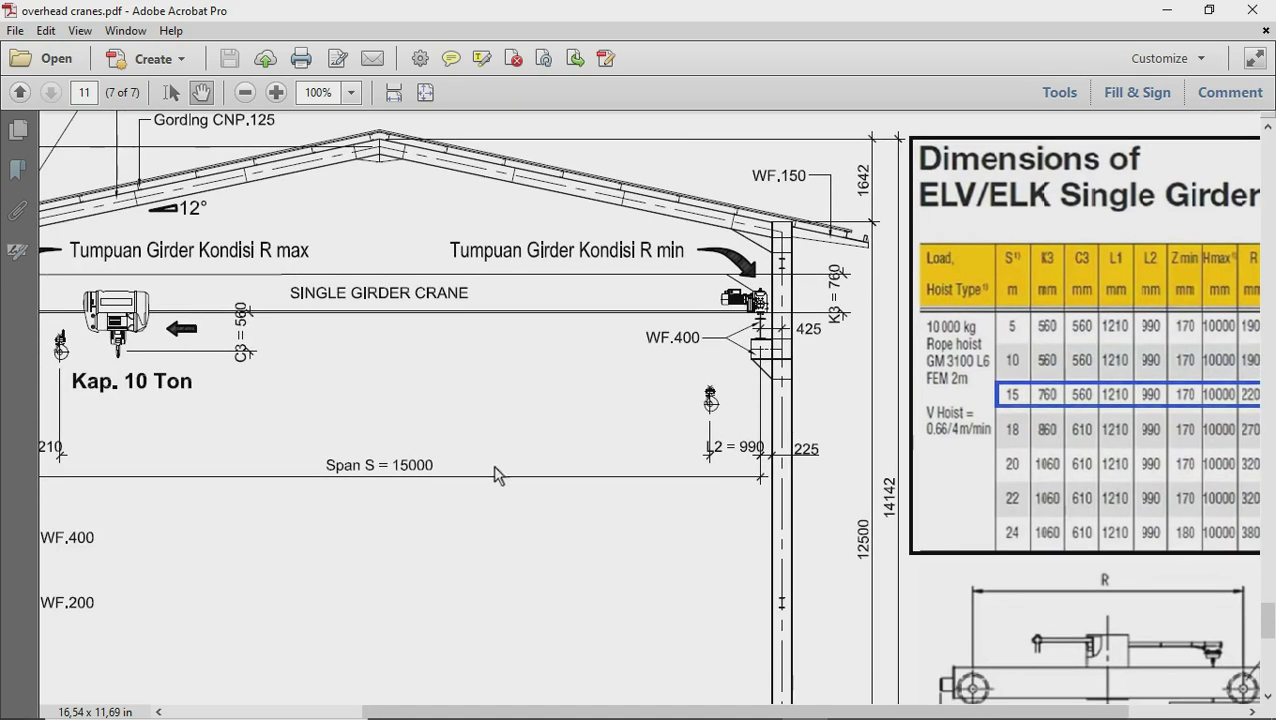
ctrl+scroll(789, 327, up, 3)
ctrl+scroll(760, 306, up, 1)
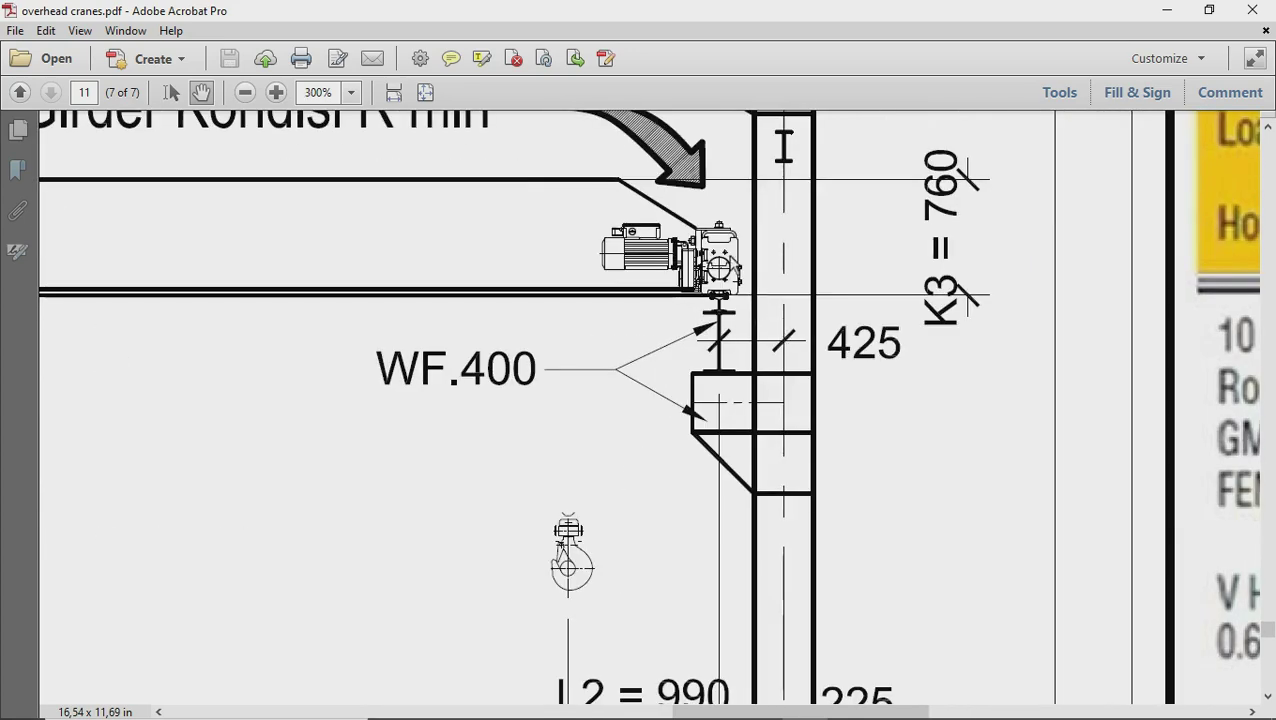
ctrl+scroll(749, 399, down, 4)
ctrl+scroll(550, 435, up, 2)
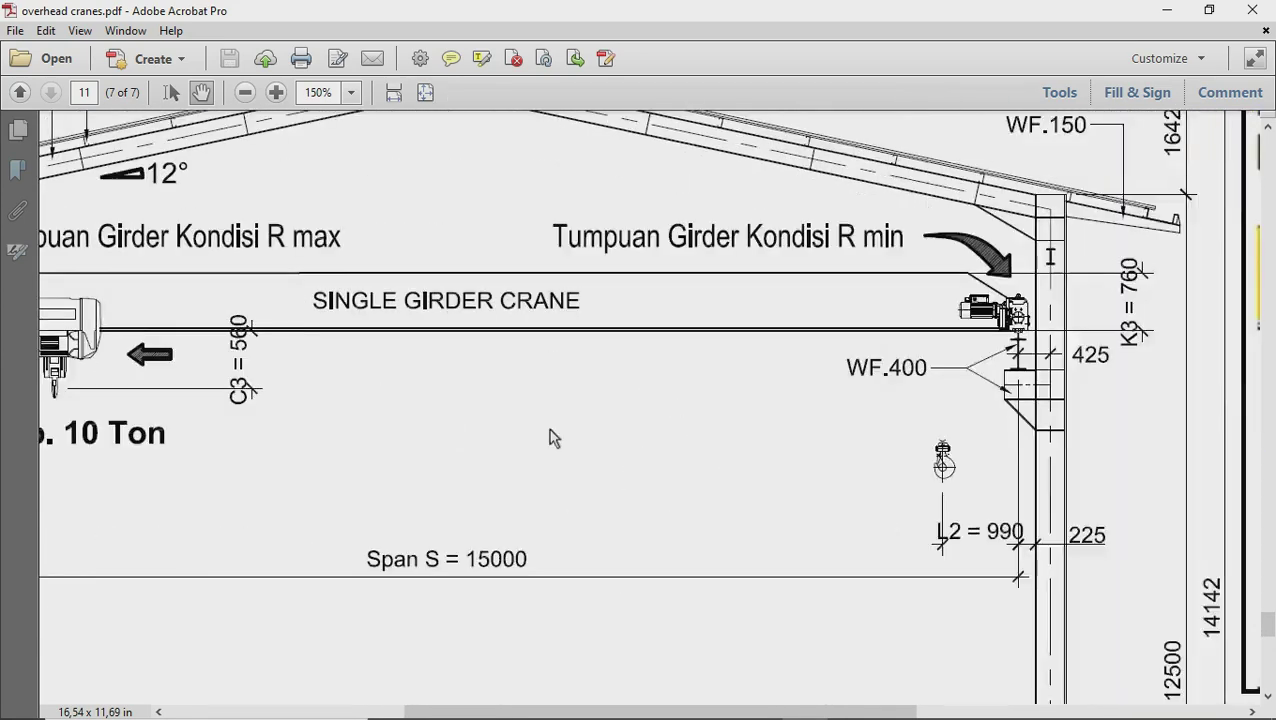
scroll(883, 432, left, 3)
ctrl+scroll(305, 372, up, 2)
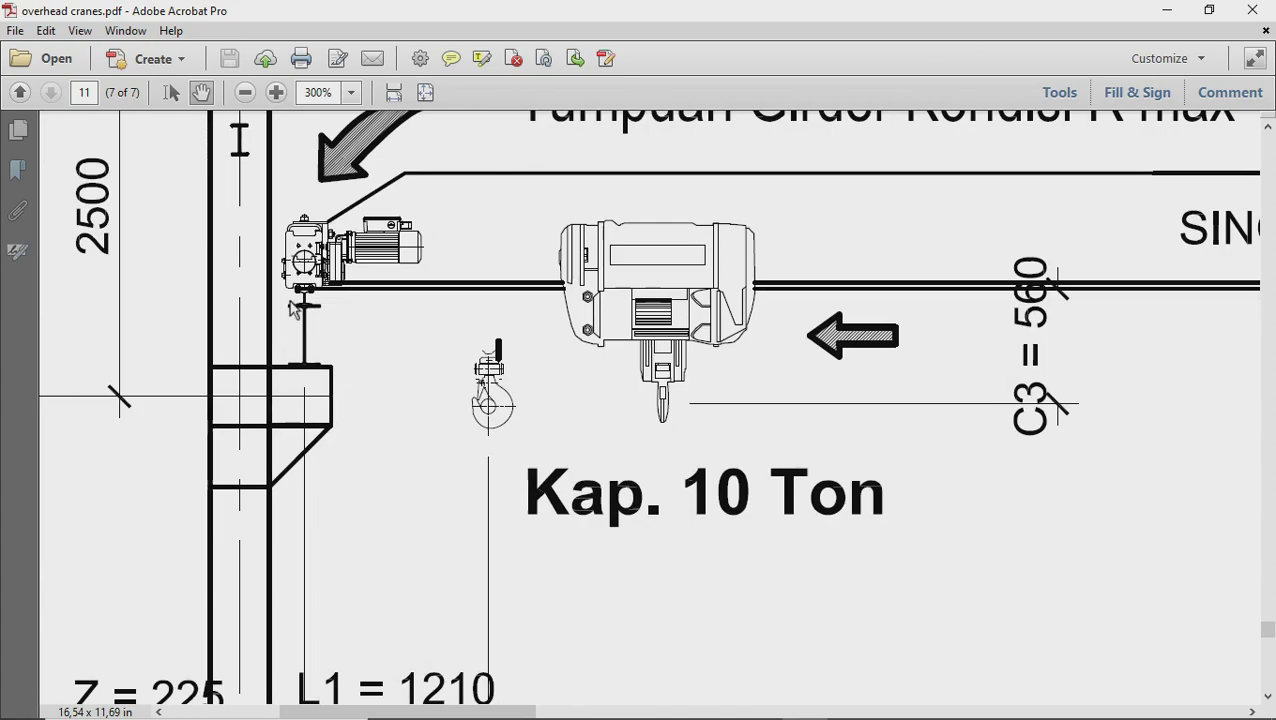
ctrl+scroll(300, 352, down, 2)
ctrl+scroll(300, 352, down, 1)
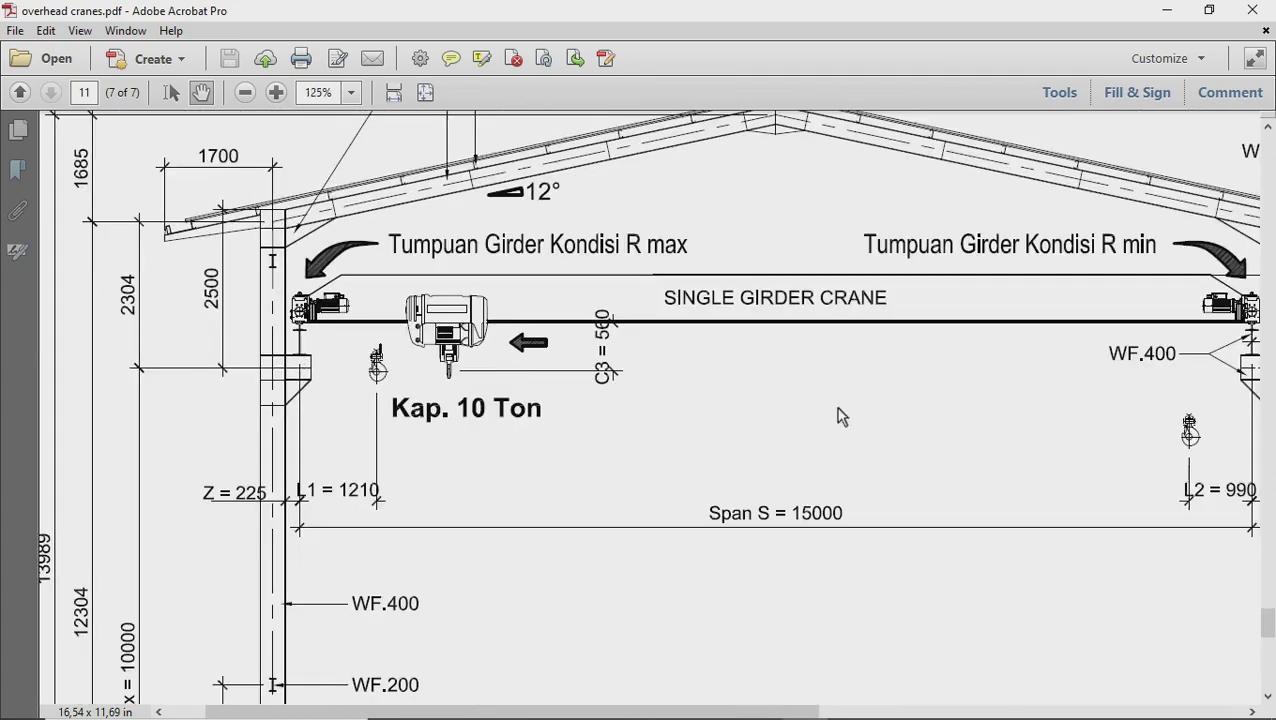
drag(868, 412, 542, 419)
scroll(963, 465, right, 2)
scroll(980, 358, right, 2)
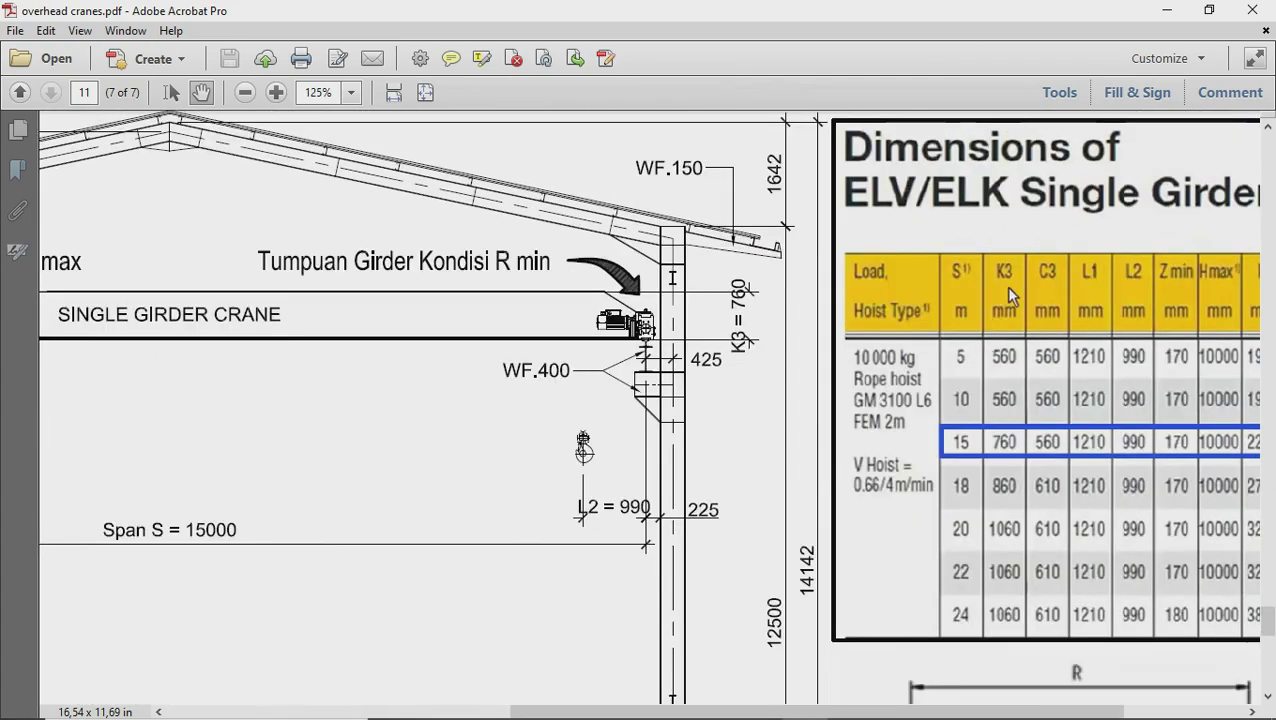
ctrl+scroll(722, 300, up, 2)
ctrl+scroll(722, 300, up, 1)
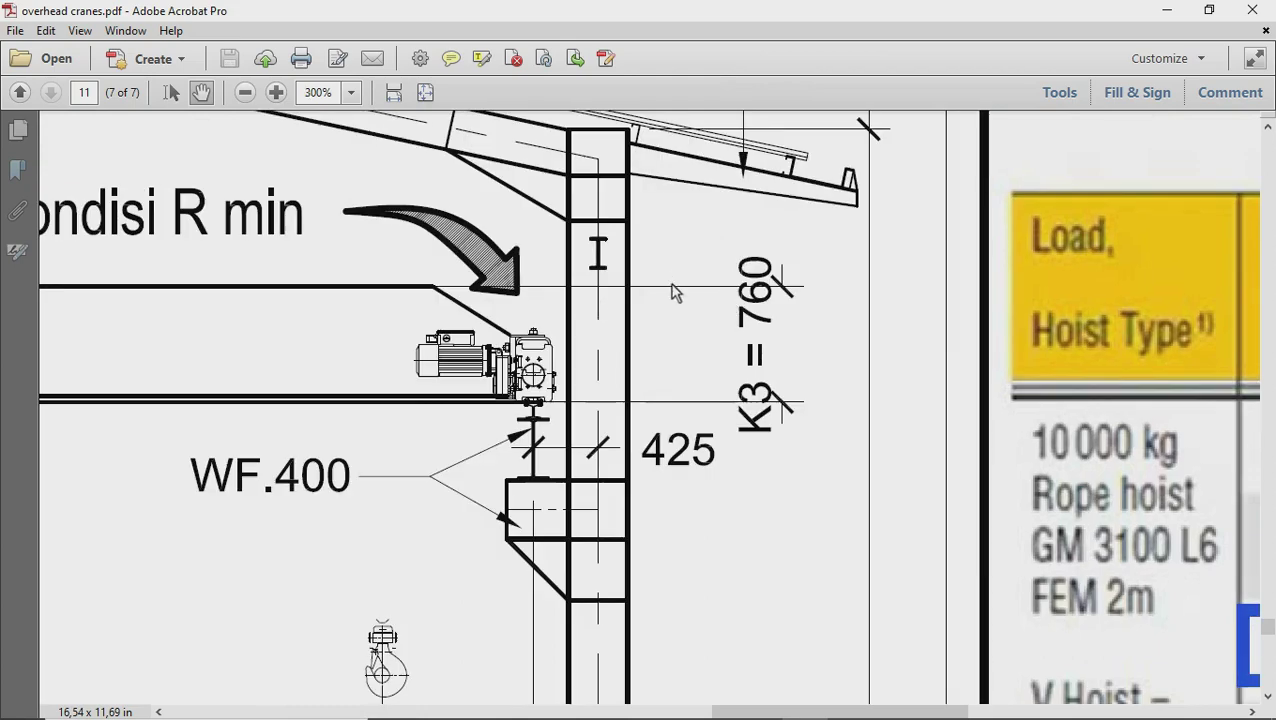
ctrl+scroll(549, 412, up, 3)
ctrl+scroll(550, 400, down, 1)
ctrl+scroll(555, 419, down, 1)
ctrl+scroll(557, 370, down, 3)
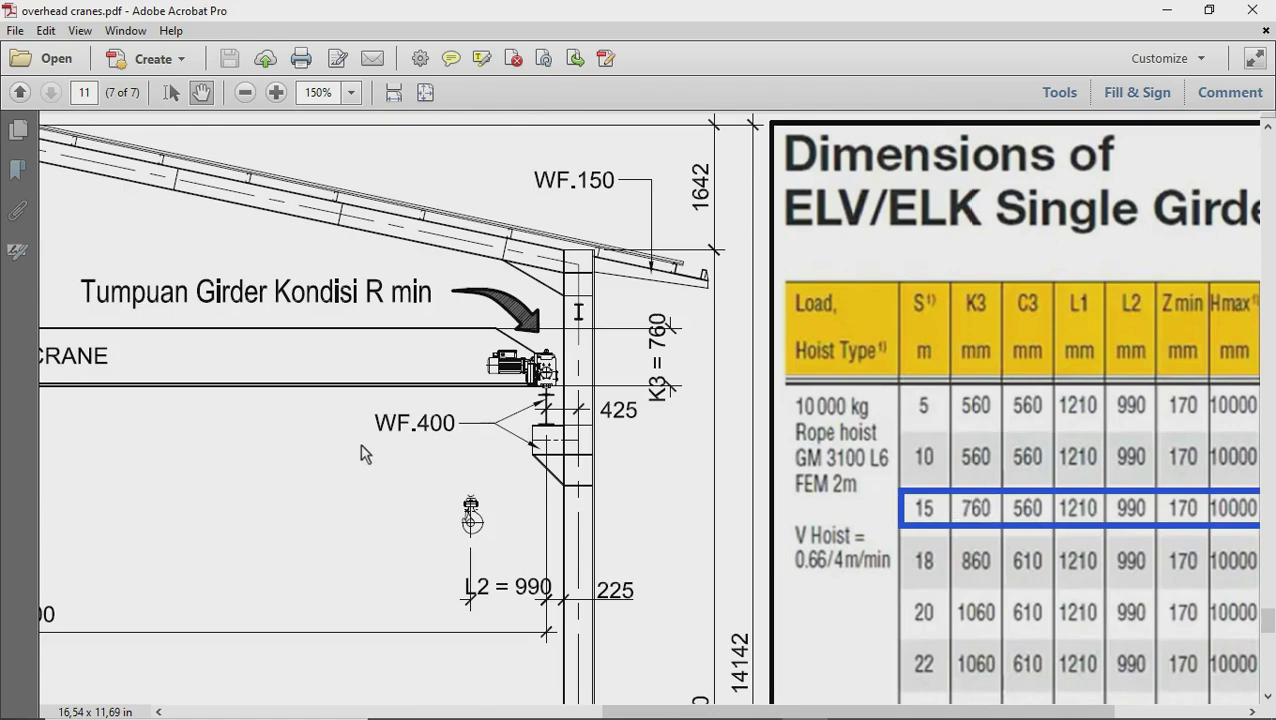
scroll(560, 450, left, 6)
scroll(575, 460, left, 3)
scroll(590, 475, left, 8)
ctrl+scroll(530, 405, up, 2)
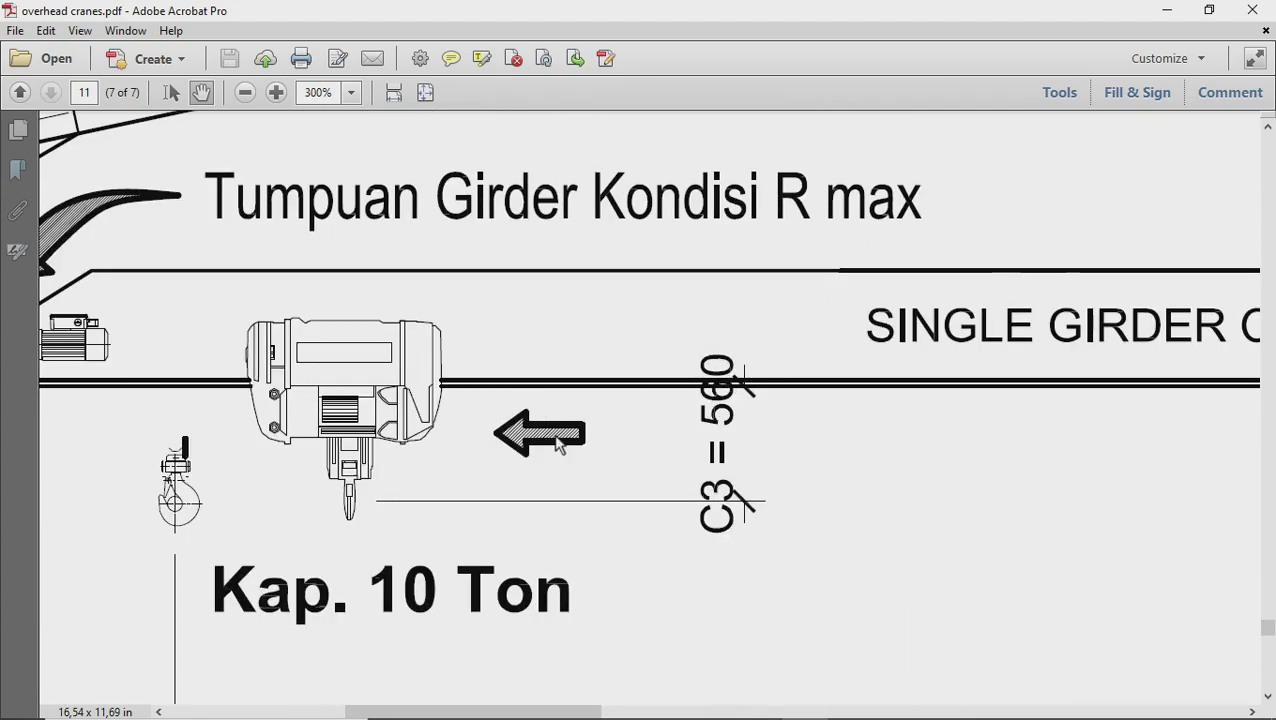
ctrl+scroll(558, 444, down, 3)
ctrl+scroll(1054, 461, up, 1)
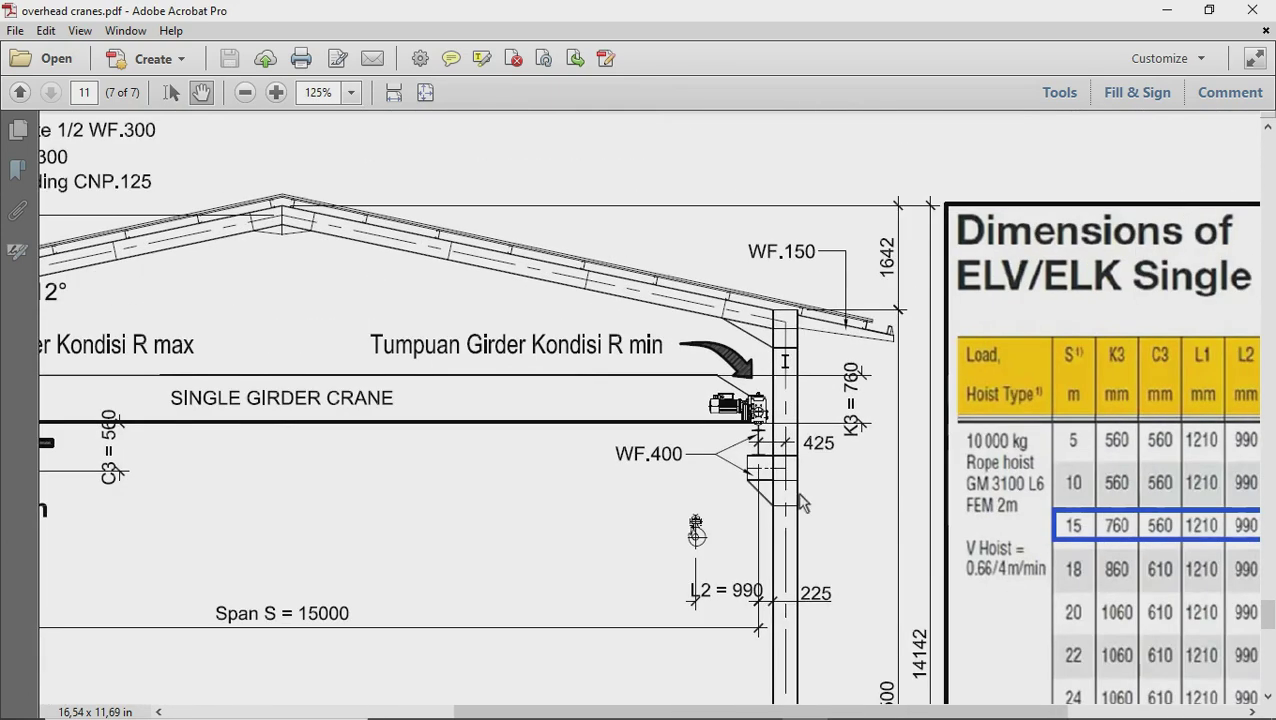
scroll(830, 510, right, 5)
scroll(850, 515, down, 1)
scroll(885, 530, right, 1)
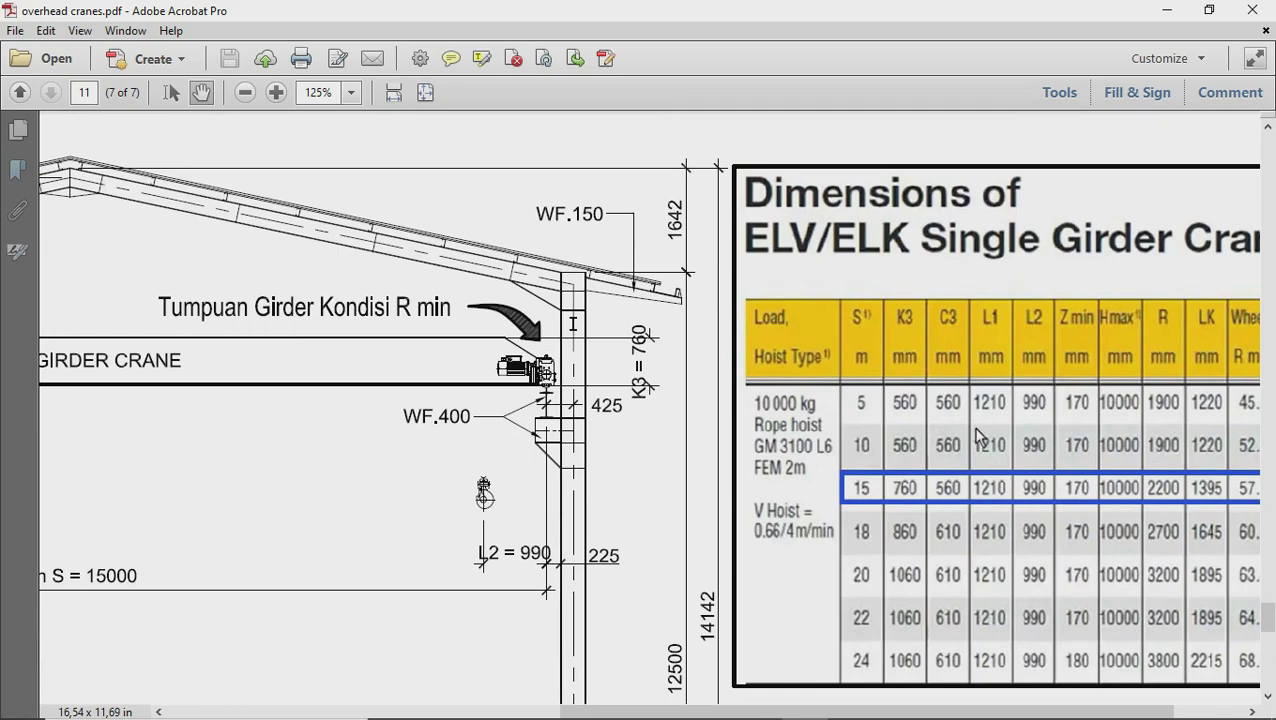
ctrl+scroll(1045, 448, down, 2)
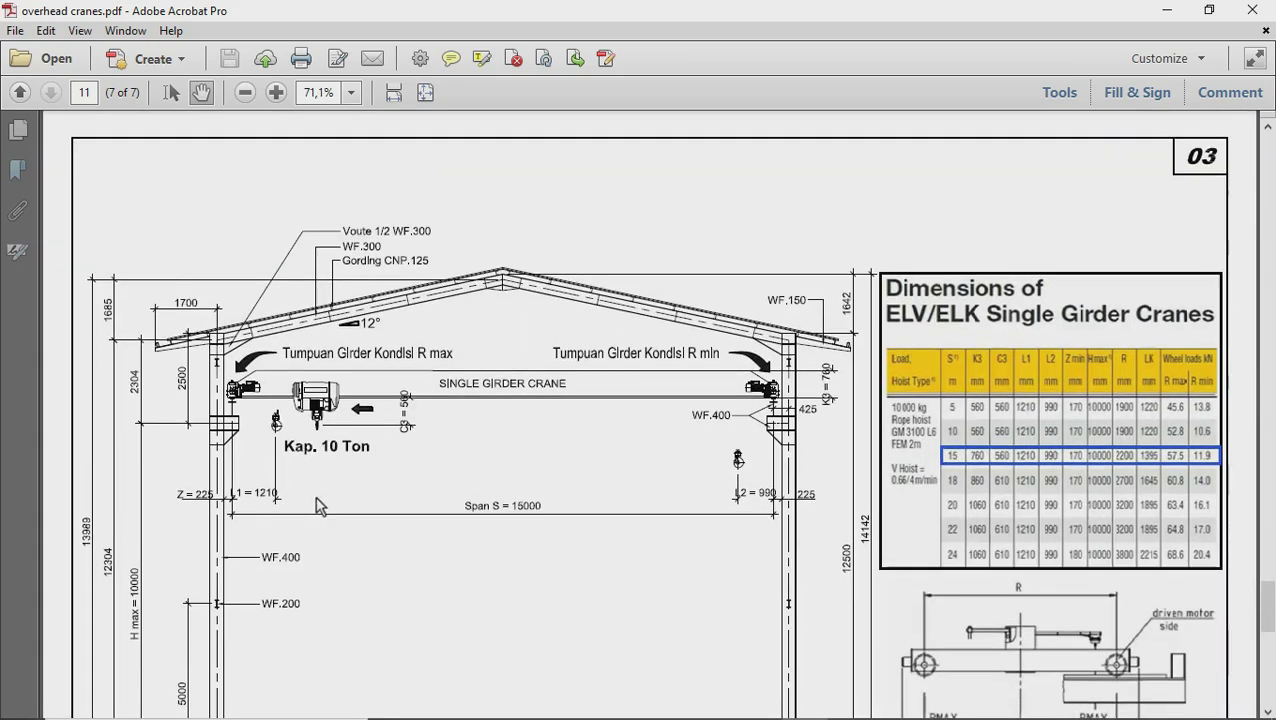
ctrl+scroll(235, 495, up, 1)
ctrl+scroll(235, 495, up, 2)
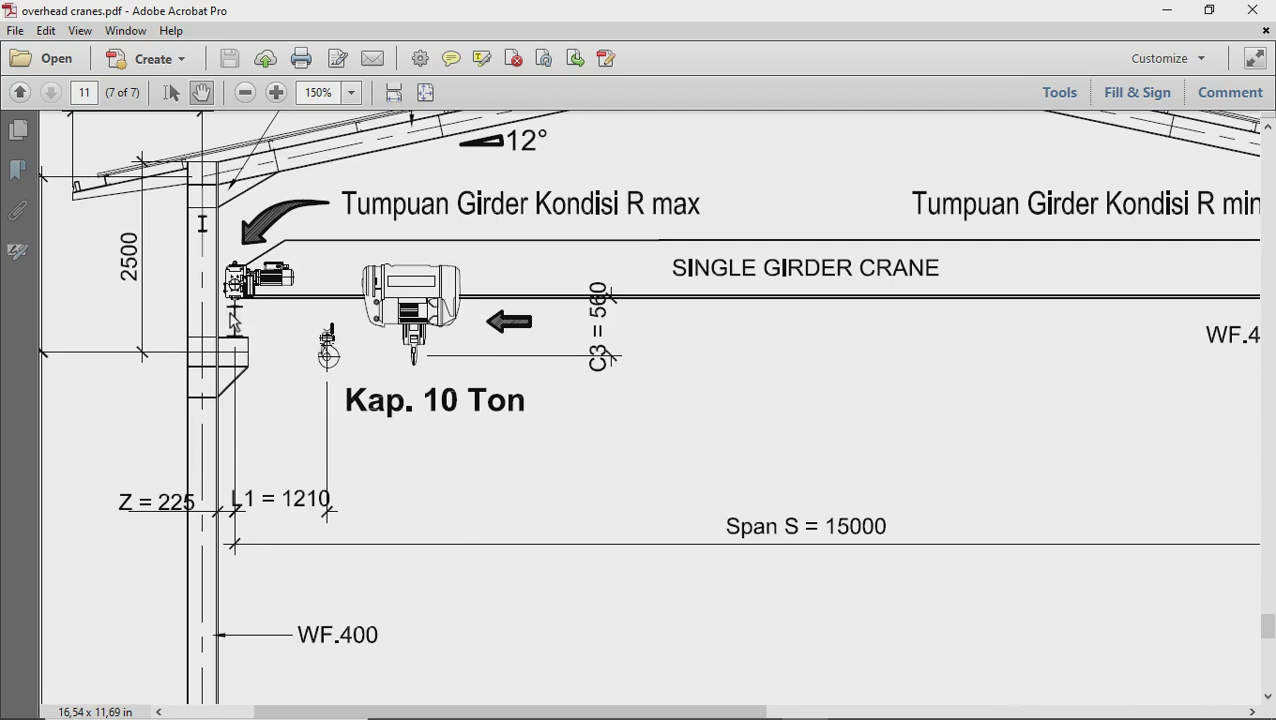
ctrl+scroll(234, 320, up, 1)
ctrl+scroll(234, 320, up, 1)
ctrl+scroll(234, 320, down, 1)
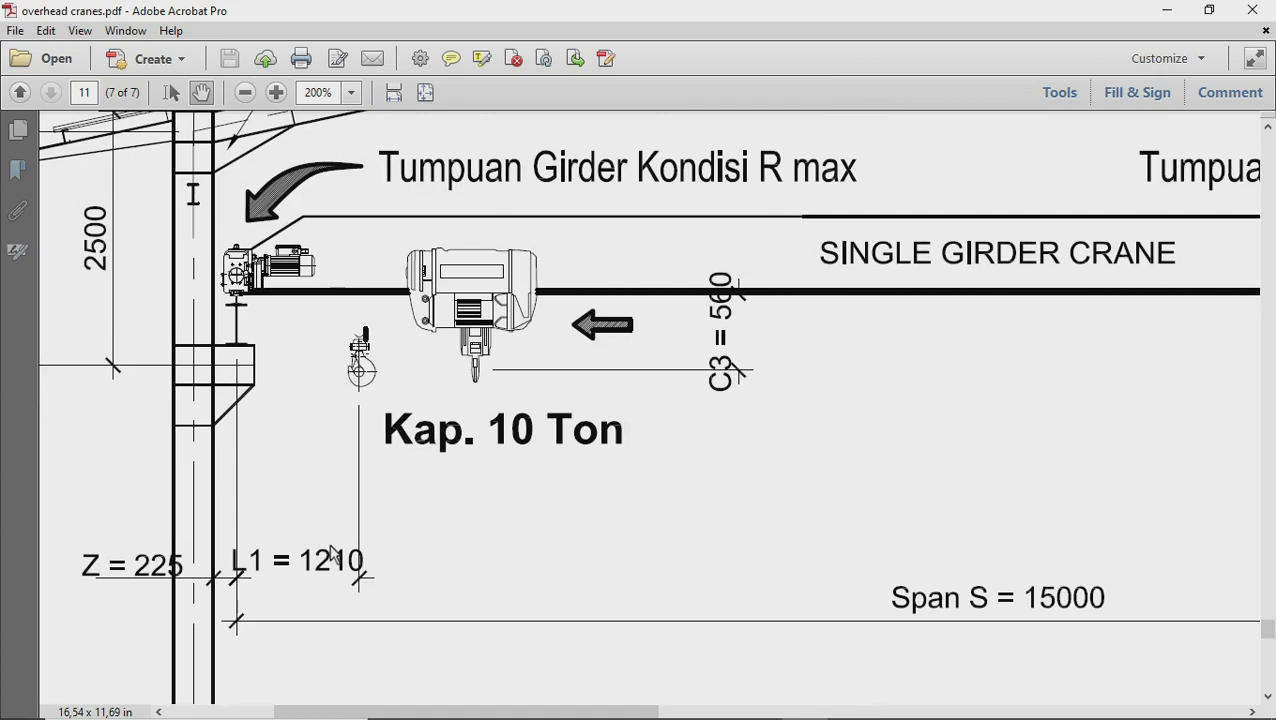
ctrl+scroll(302, 533, down, 2)
drag(991, 515, 749, 493)
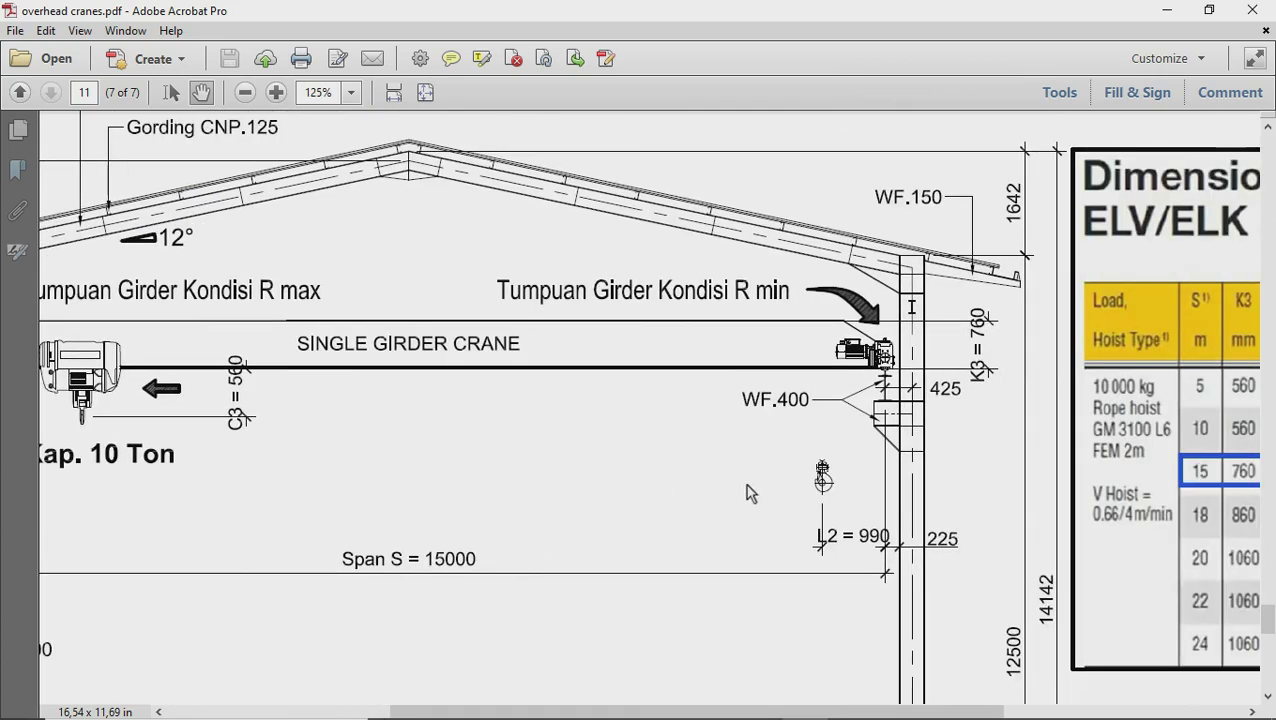
ctrl+scroll(893, 580, up, 1)
drag(1025, 560, 586, 555)
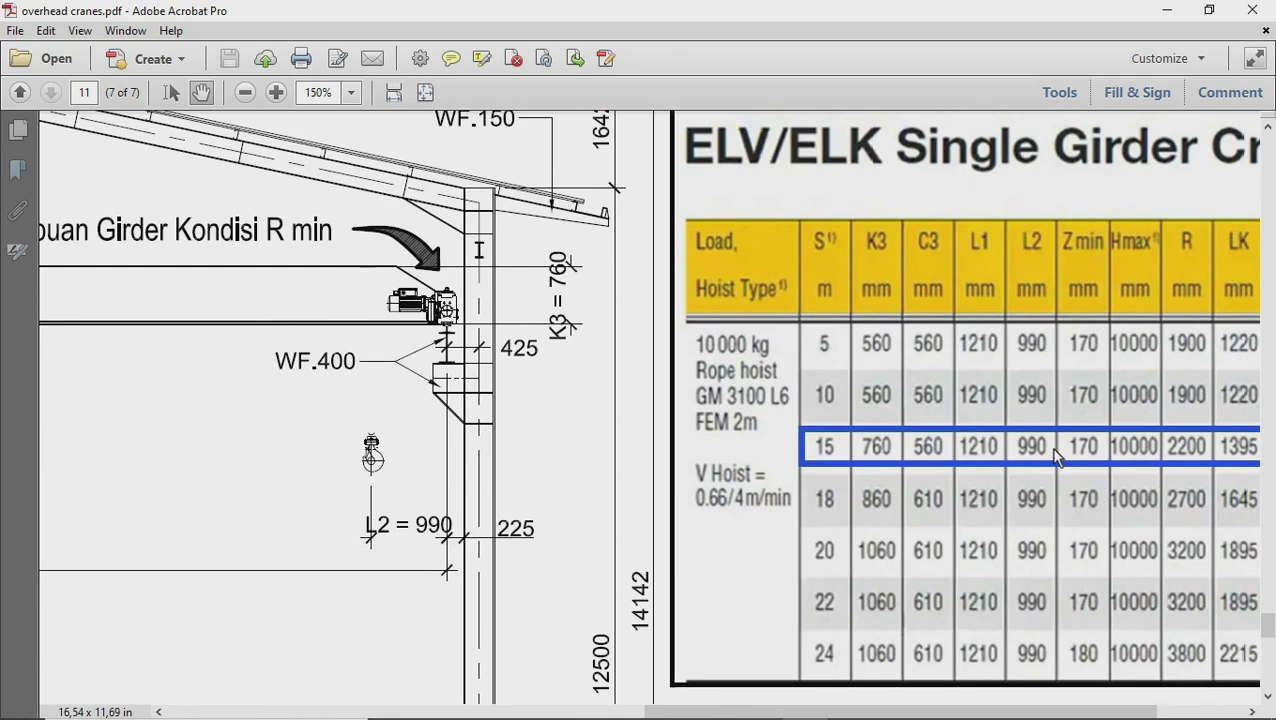
ctrl+scroll(1090, 455, down, 1)
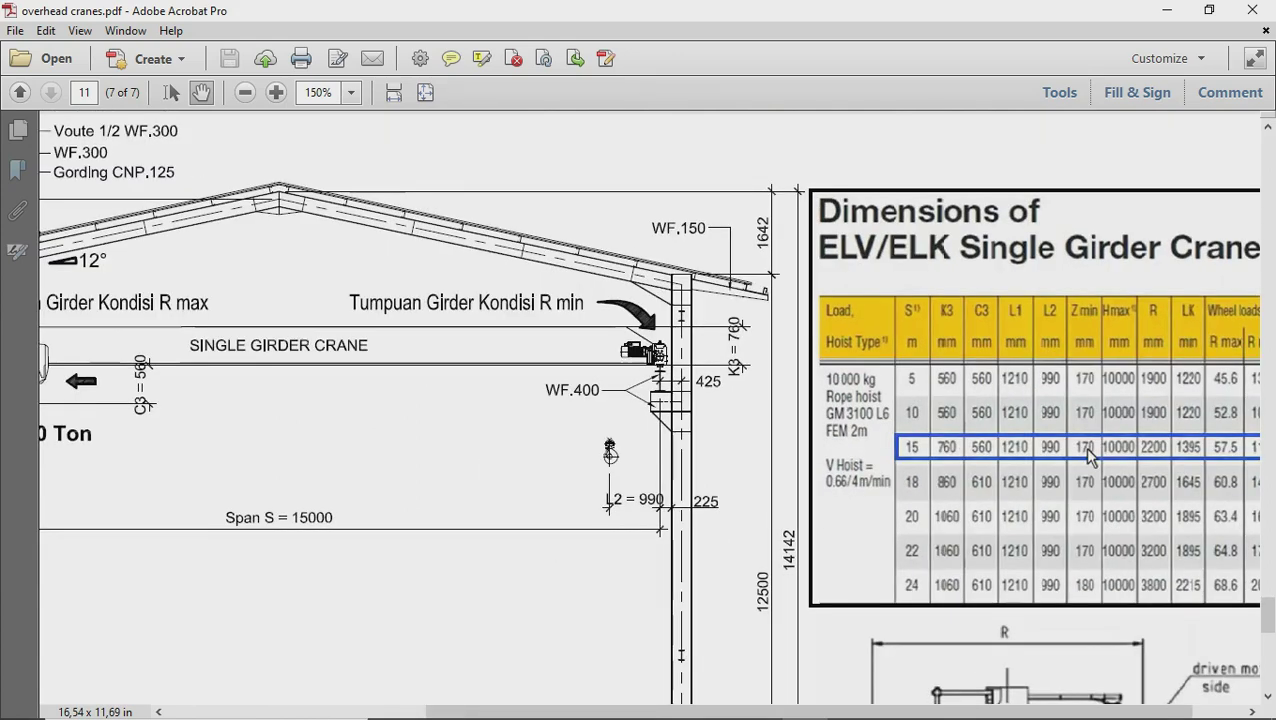
drag(611, 485, 826, 485)
ctrl+scroll(272, 548, up, 1)
ctrl+scroll(265, 535, up, 2)
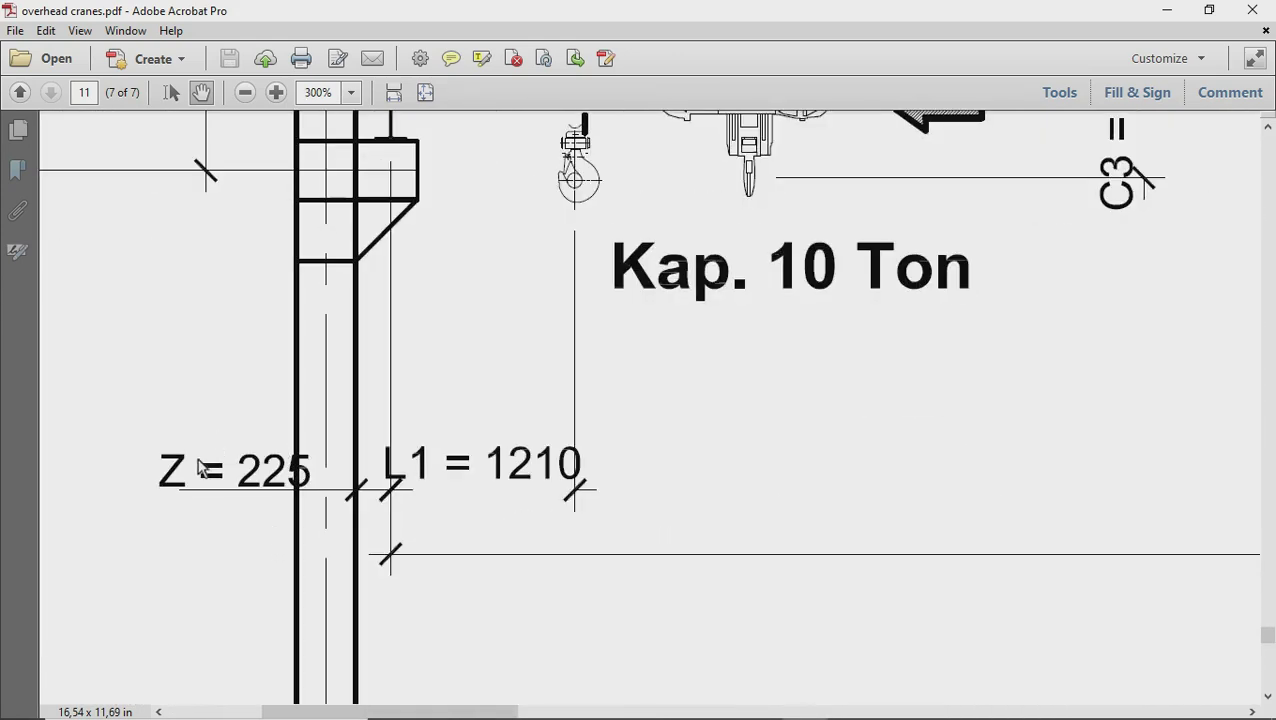
ctrl+scroll(293, 453, down, 1)
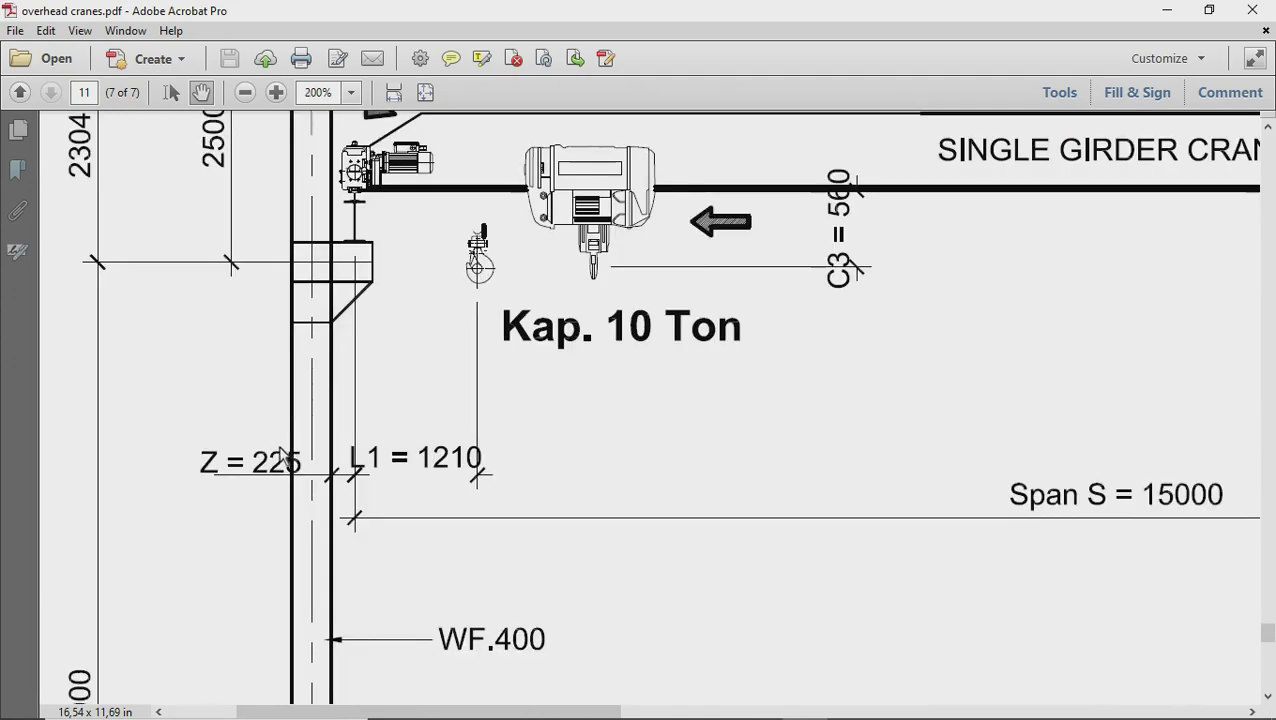
ctrl+scroll(283, 456, down, 2)
ctrl+scroll(712, 478, down, 1)
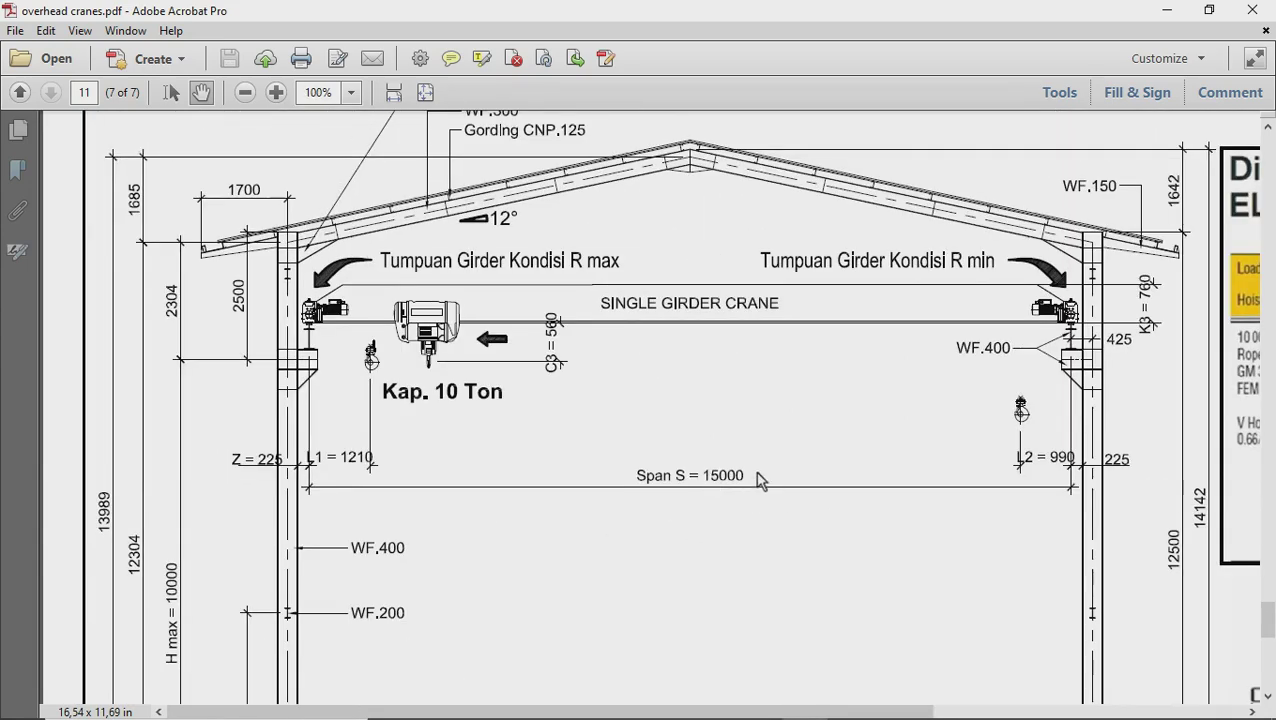
drag(740, 560, 711, 316)
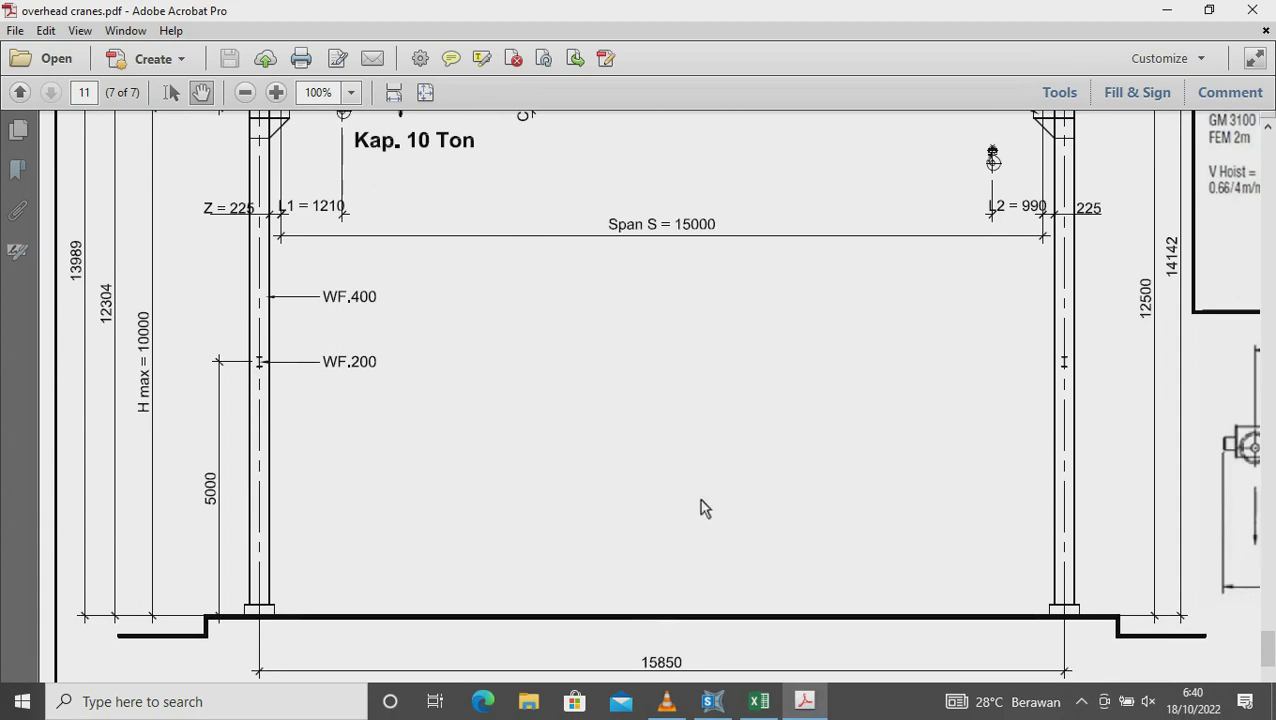
scroll(690, 445, up, 3)
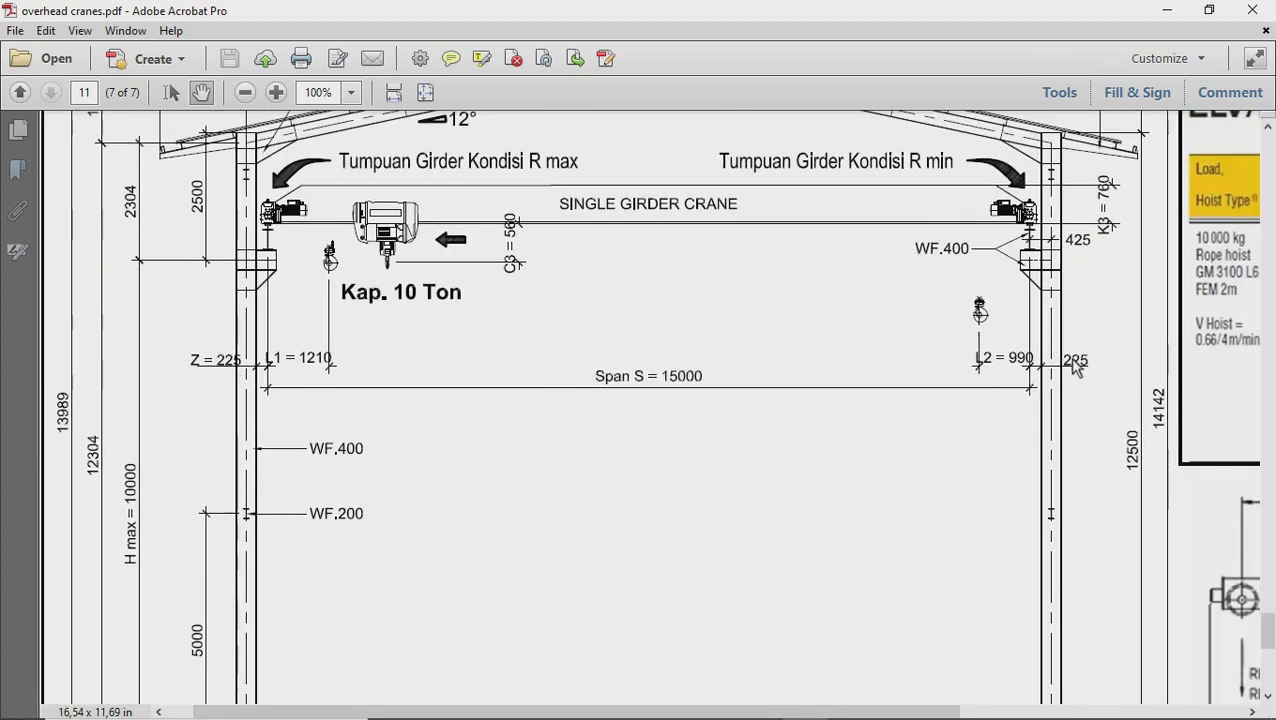
scroll(1092, 430, right, 1)
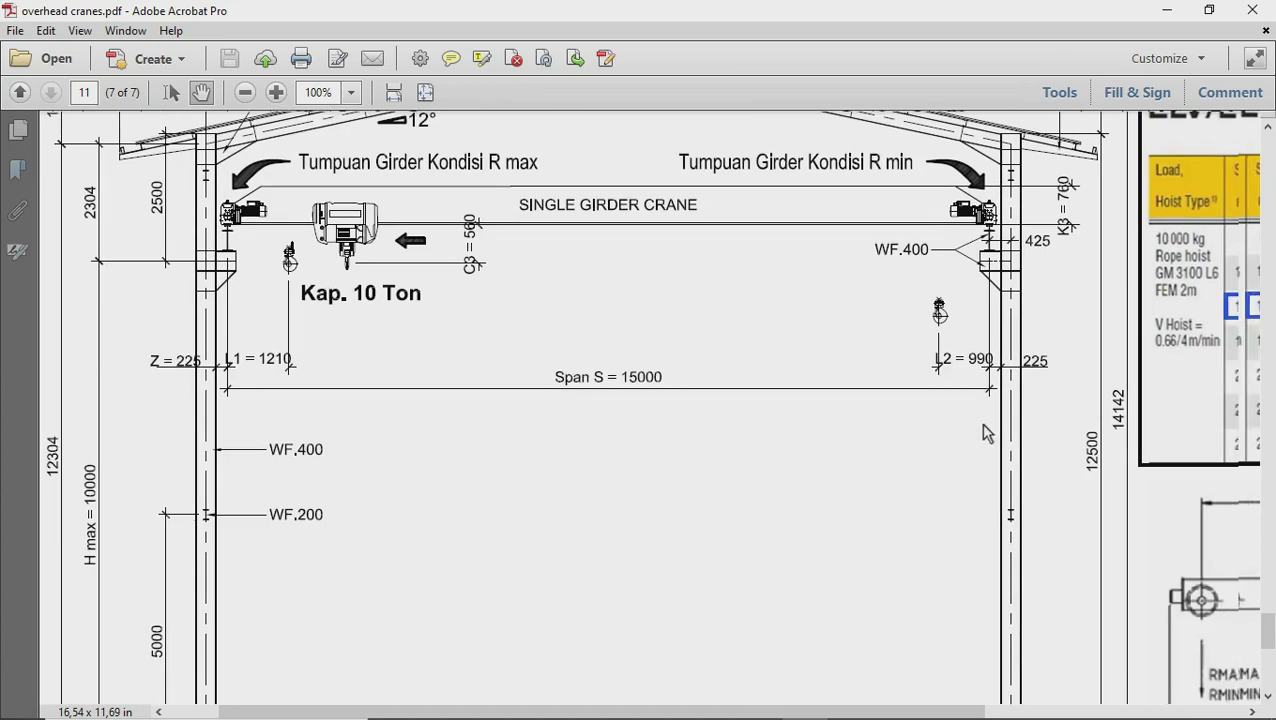
scroll(1060, 360, right, 5)
ctrl+scroll(1027, 283, up, 2)
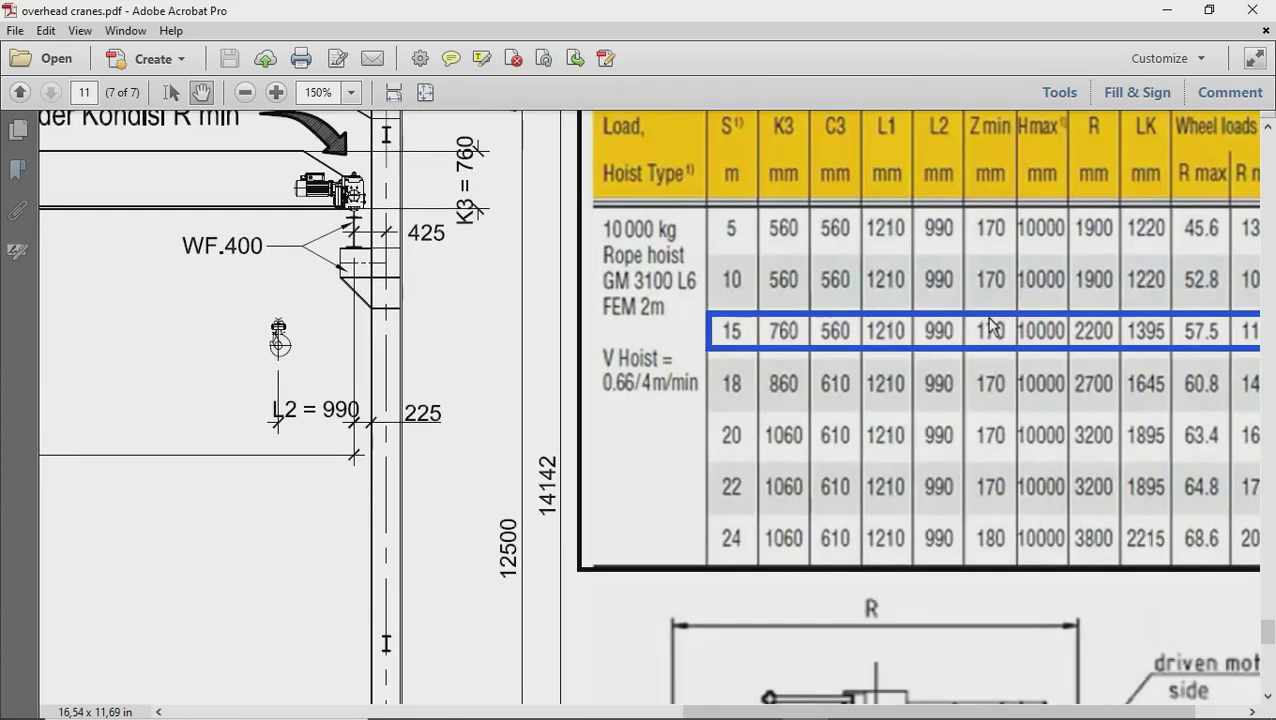
ctrl+scroll(1027, 333, down, 1)
ctrl+scroll(461, 504, down, 1)
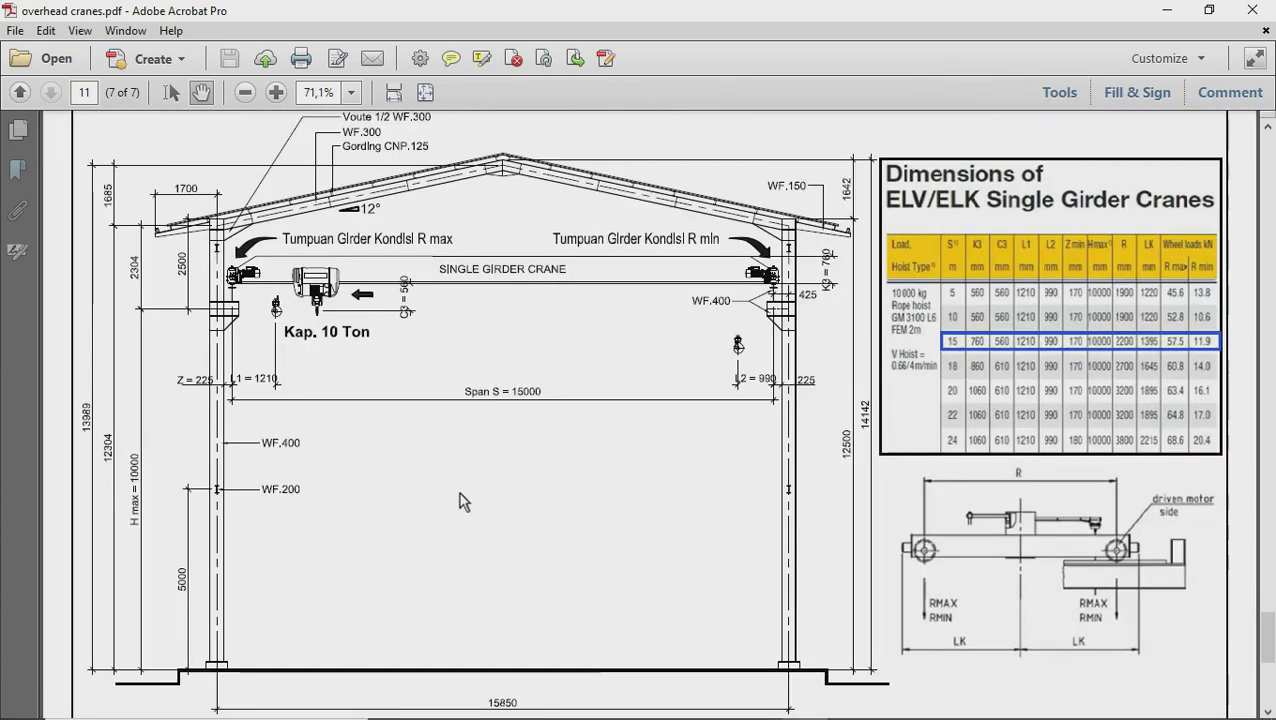
scroll(567, 450, down, 1)
ctrl+scroll(168, 330, up, 2)
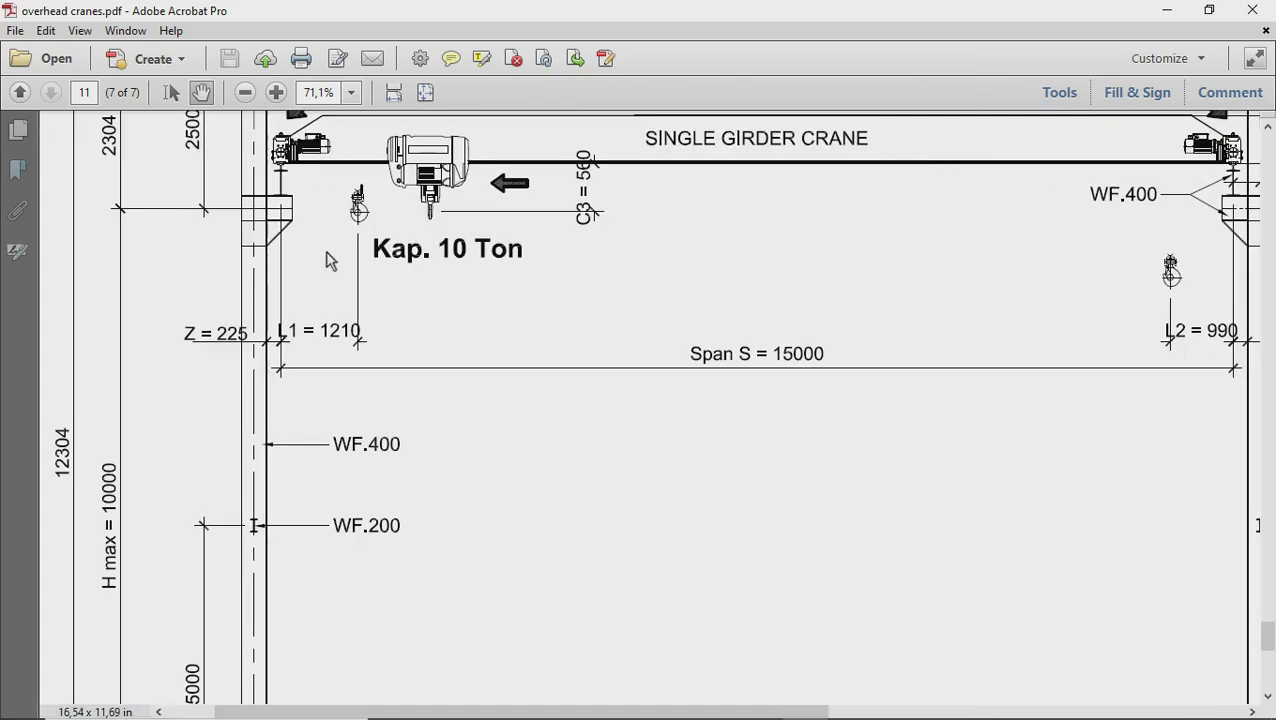
ctrl+scroll(480, 330, down, 1)
ctrl+scroll(689, 470, down, 1)
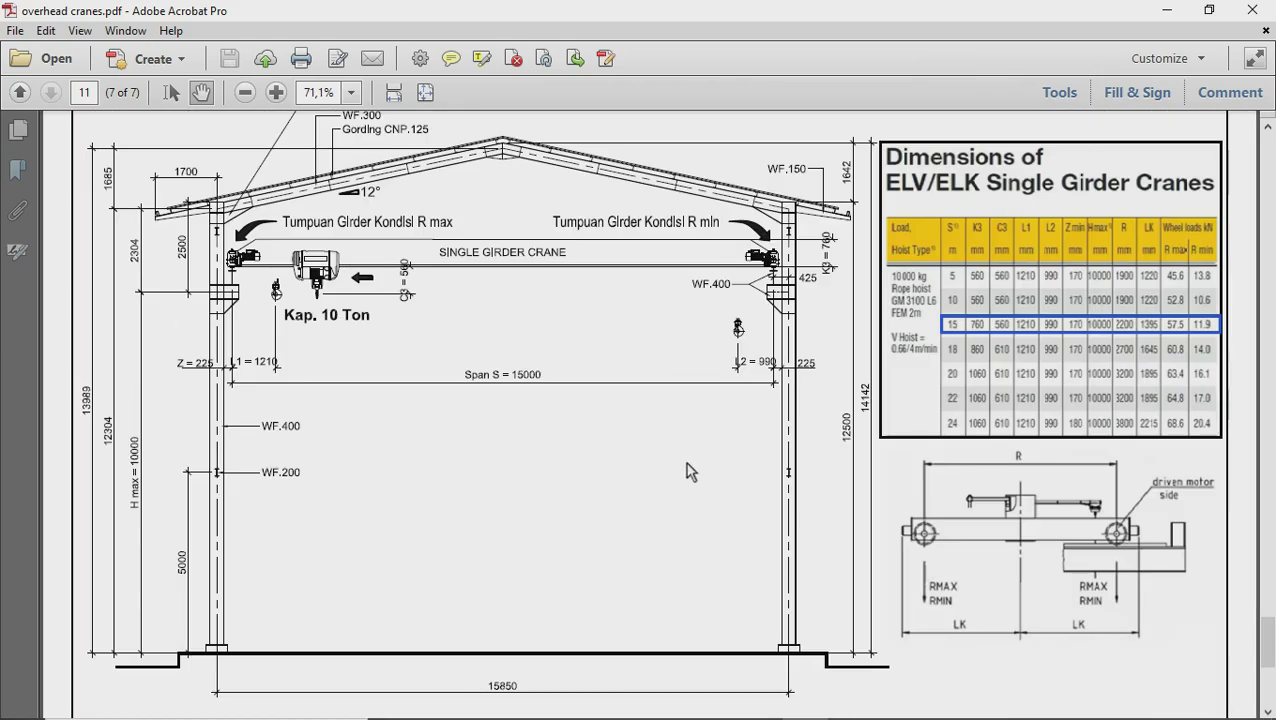
scroll(600, 460, up, 1)
ctrl+scroll(1178, 285, up, 2)
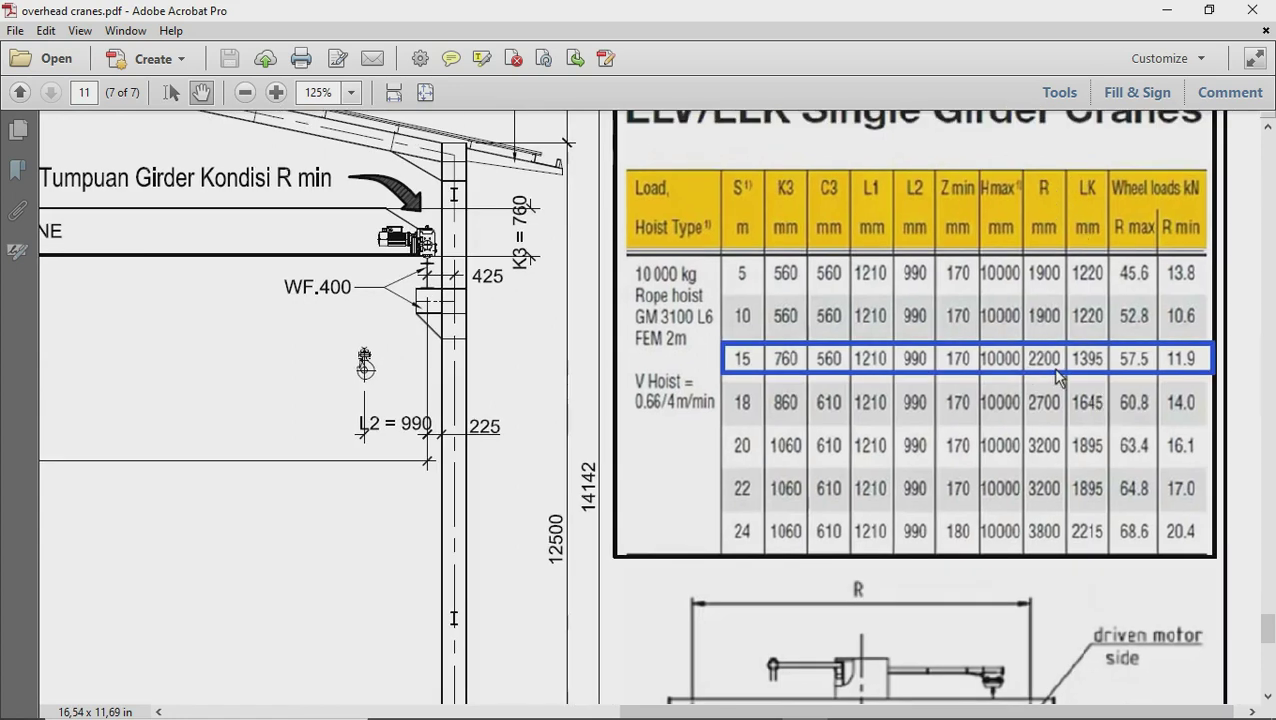
scroll(1052, 460, down, 3)
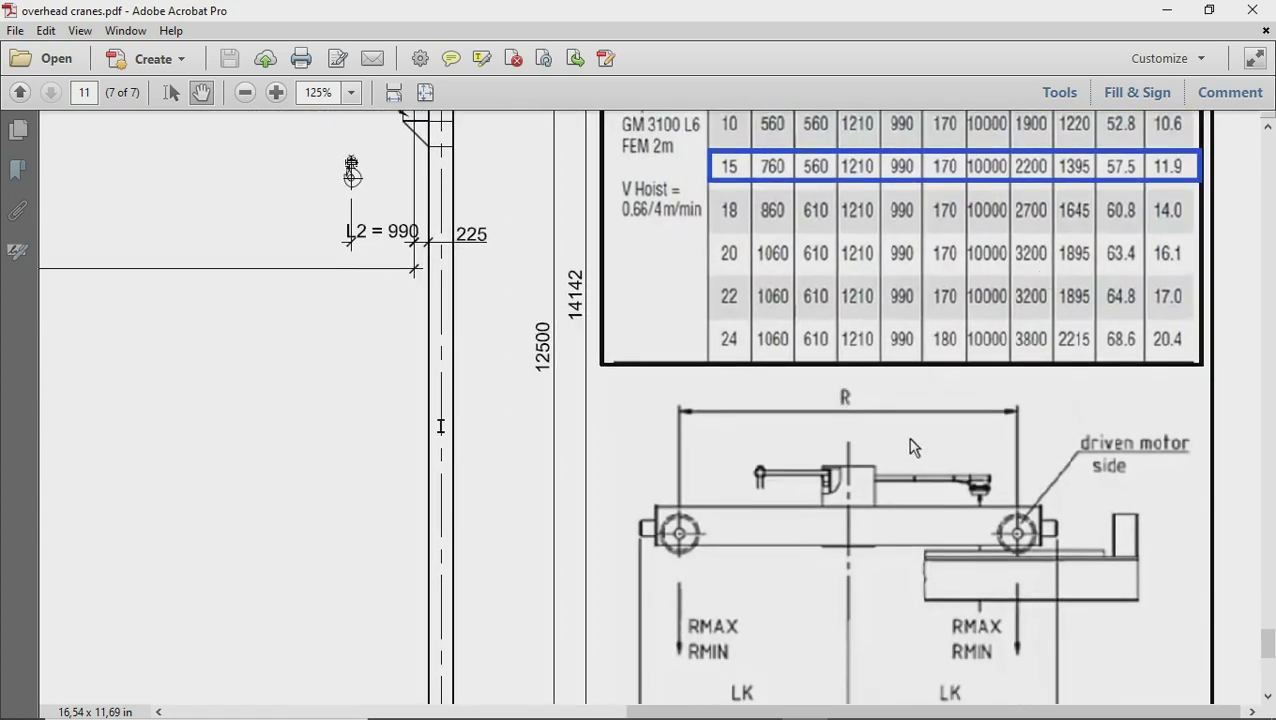
scroll(779, 585, down, 1)
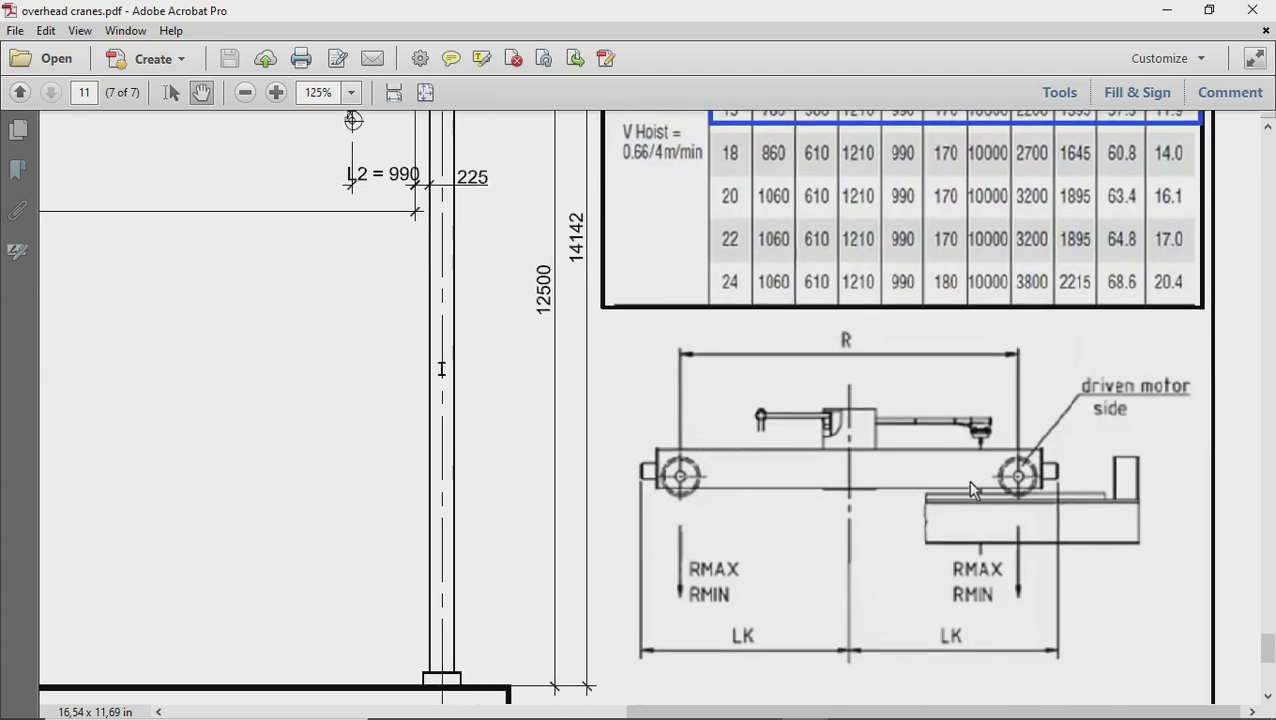
ctrl+scroll(966, 503, down, 1)
ctrl+scroll(1017, 447, down, 1)
scroll(1017, 447, up, 1)
scroll(707, 437, up, 1)
ctrl+scroll(707, 437, down, 1)
ctrl+scroll(960, 400, up, 2)
scroll(873, 417, right, 1)
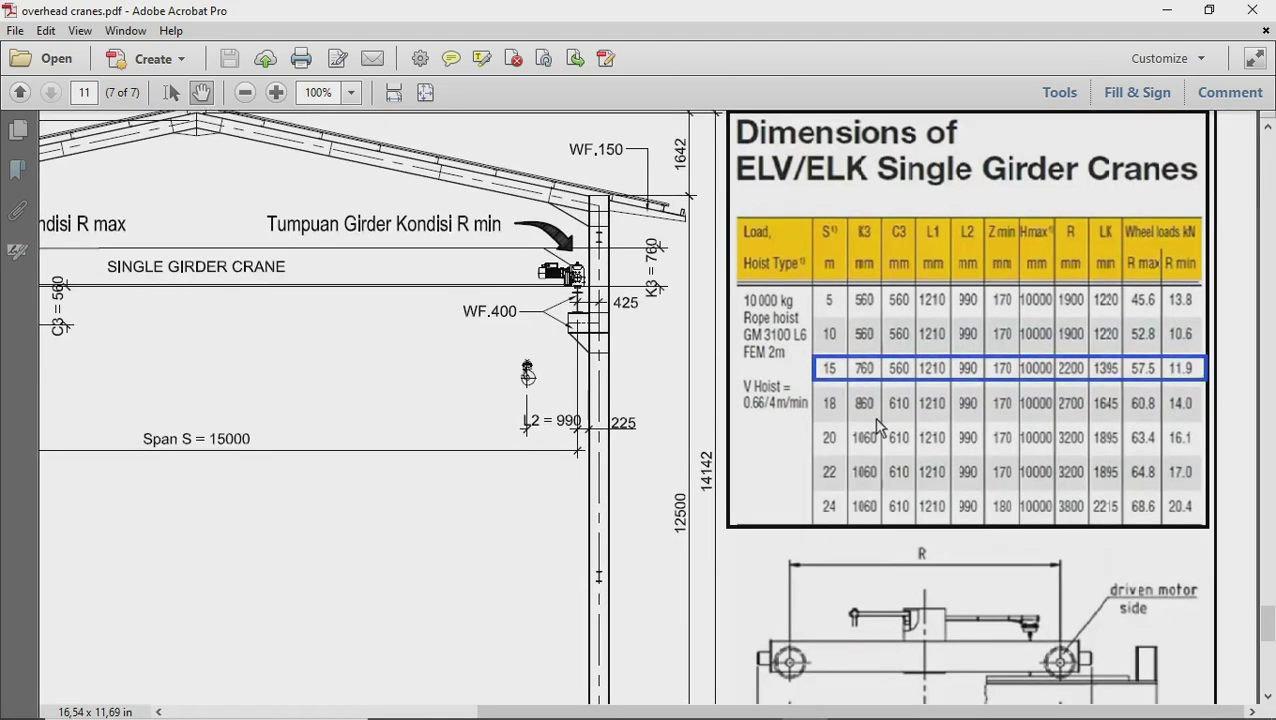
ctrl+scroll(1138, 373, up, 2)
scroll(1110, 300, right, 1)
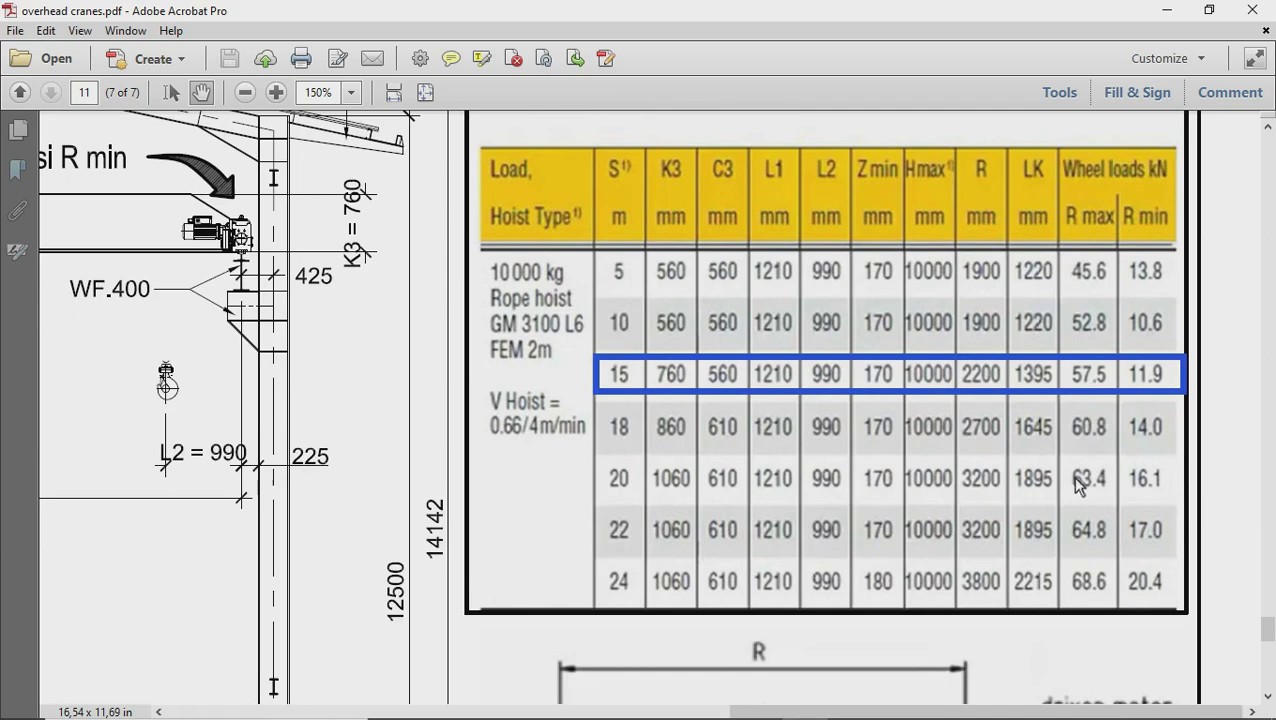
scroll(1000, 440, down, 2)
scroll(936, 540, up, 2)
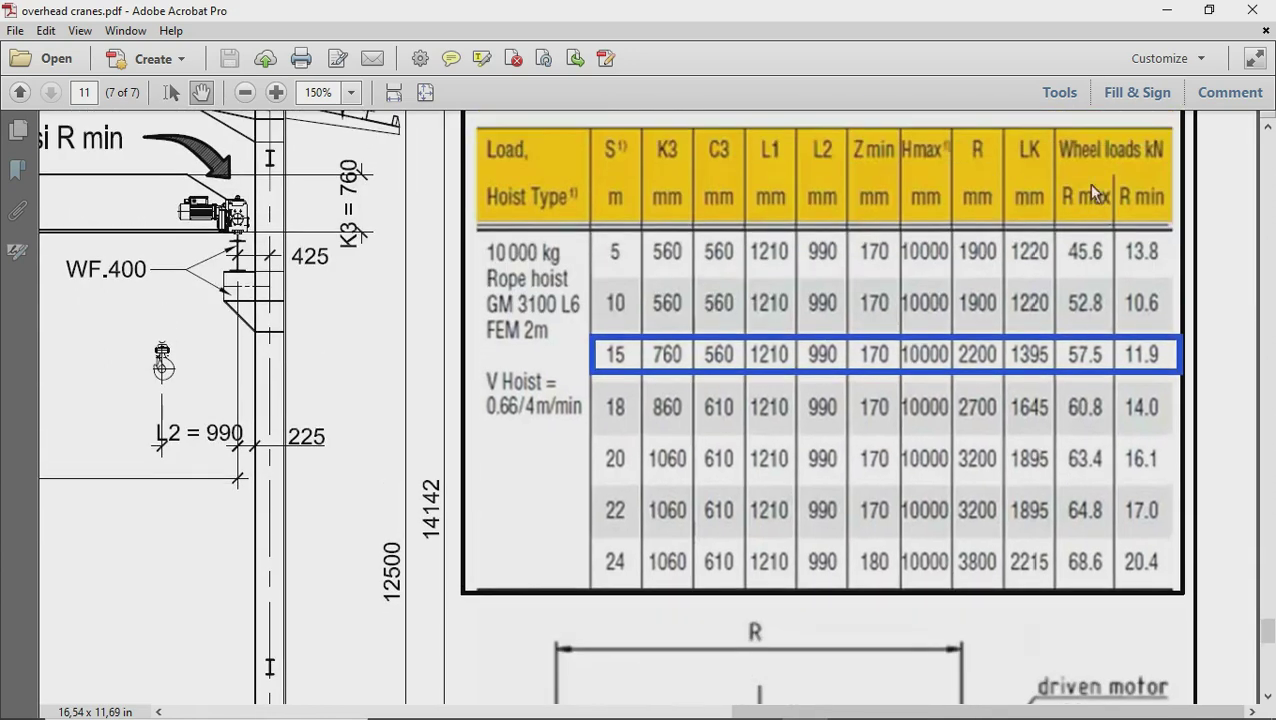
scroll(1021, 452, down, 5)
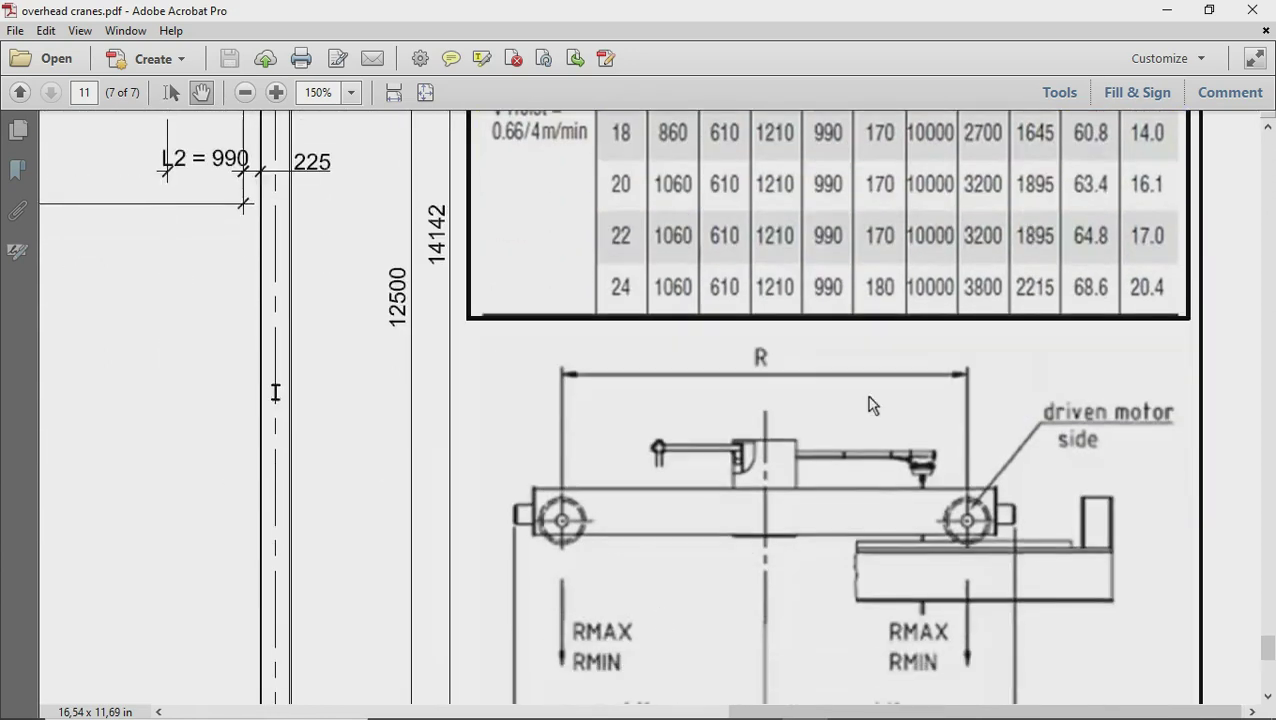
scroll(869, 404, down, 1)
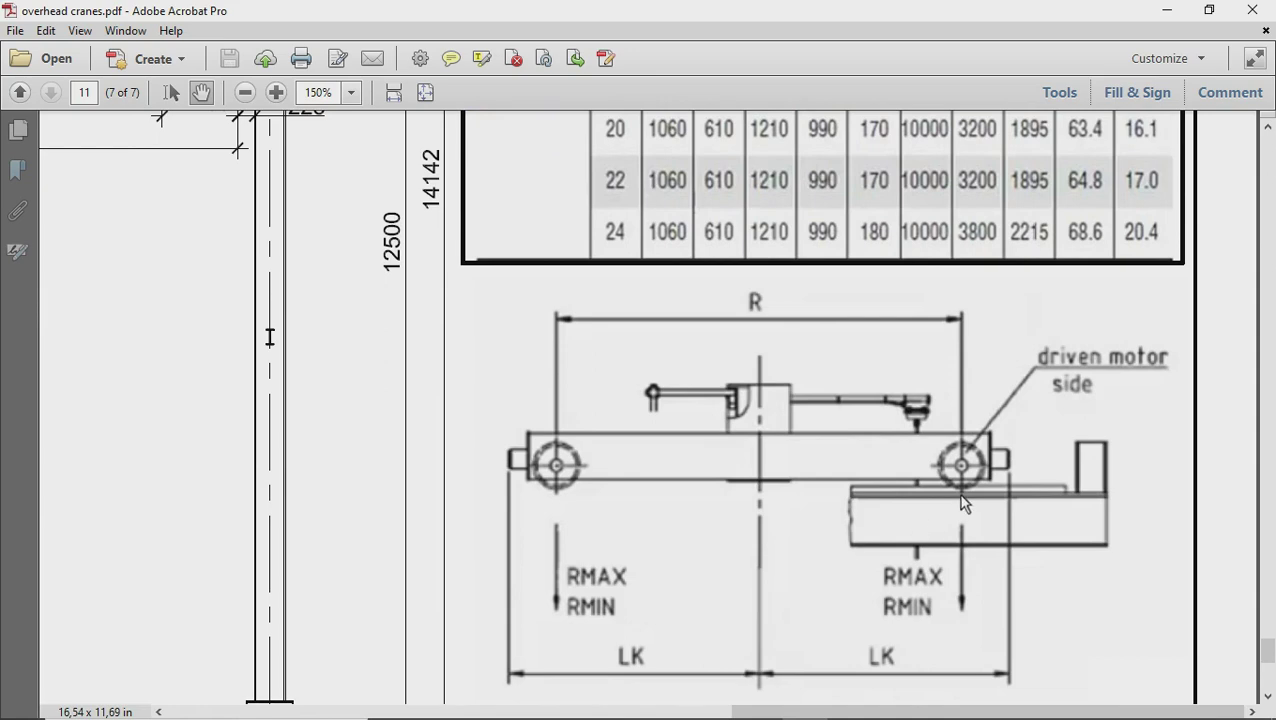
ctrl+scroll(954, 527, down, 1)
ctrl+scroll(954, 475, down, 1)
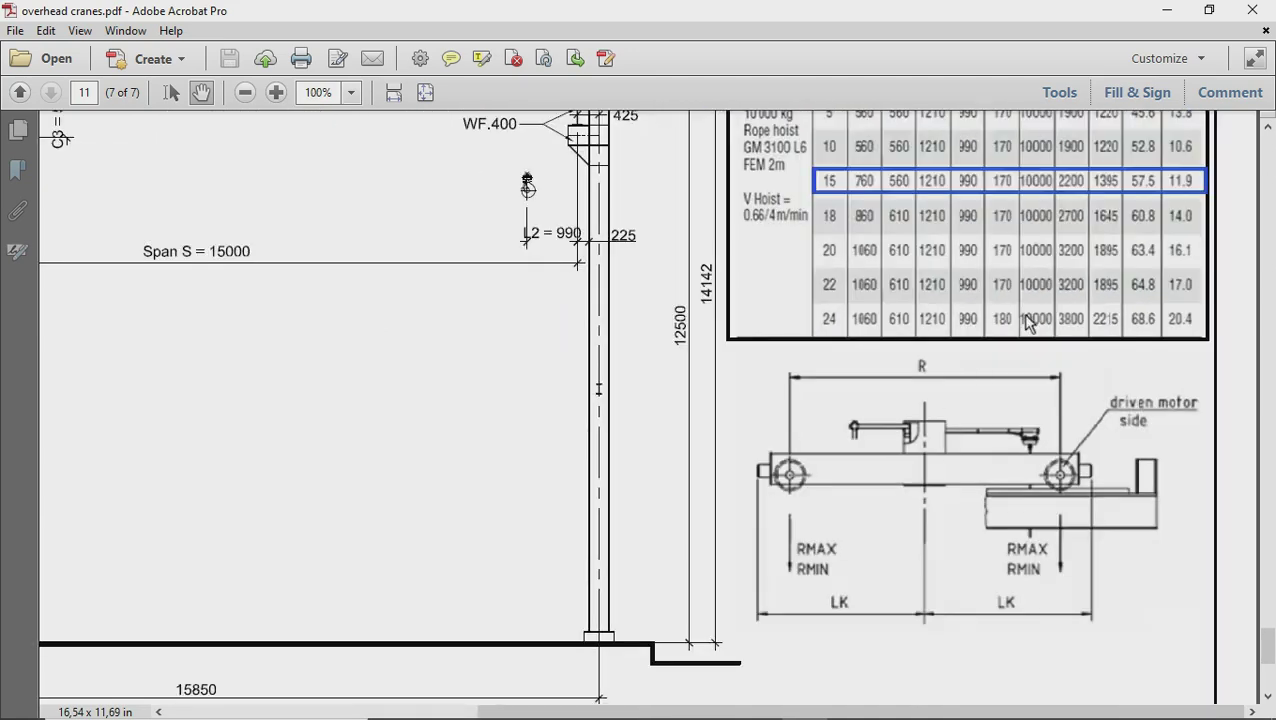
scroll(1031, 322, up, 3)
scroll(563, 383, left, 6)
scroll(806, 413, up, 1)
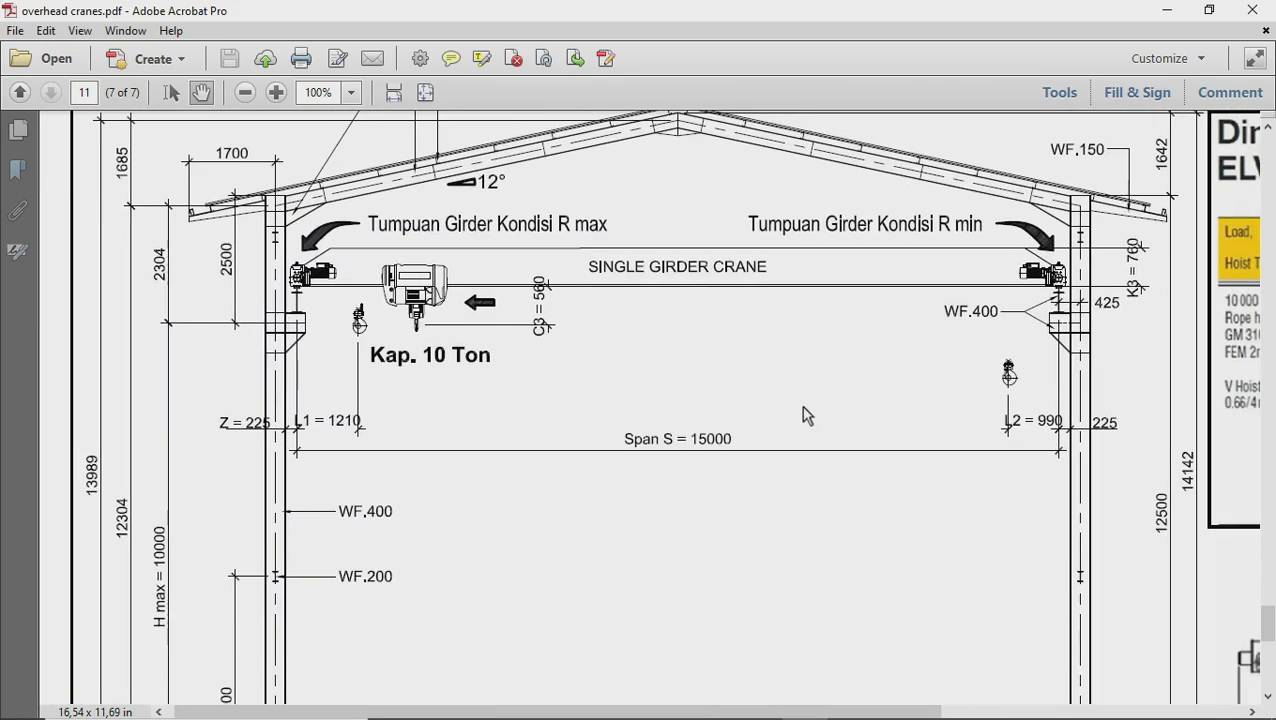
scroll(437, 275, up, 1)
ctrl+scroll(503, 295, up, 1)
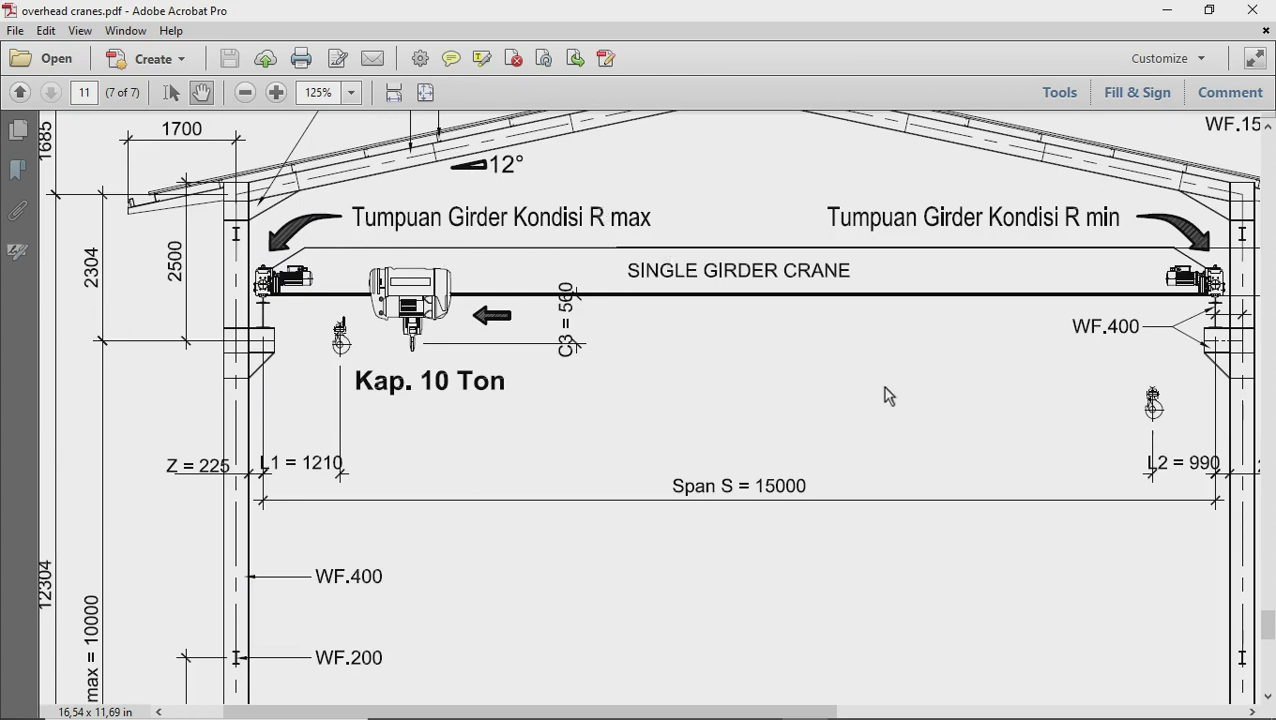
drag(845, 390, 632, 405)
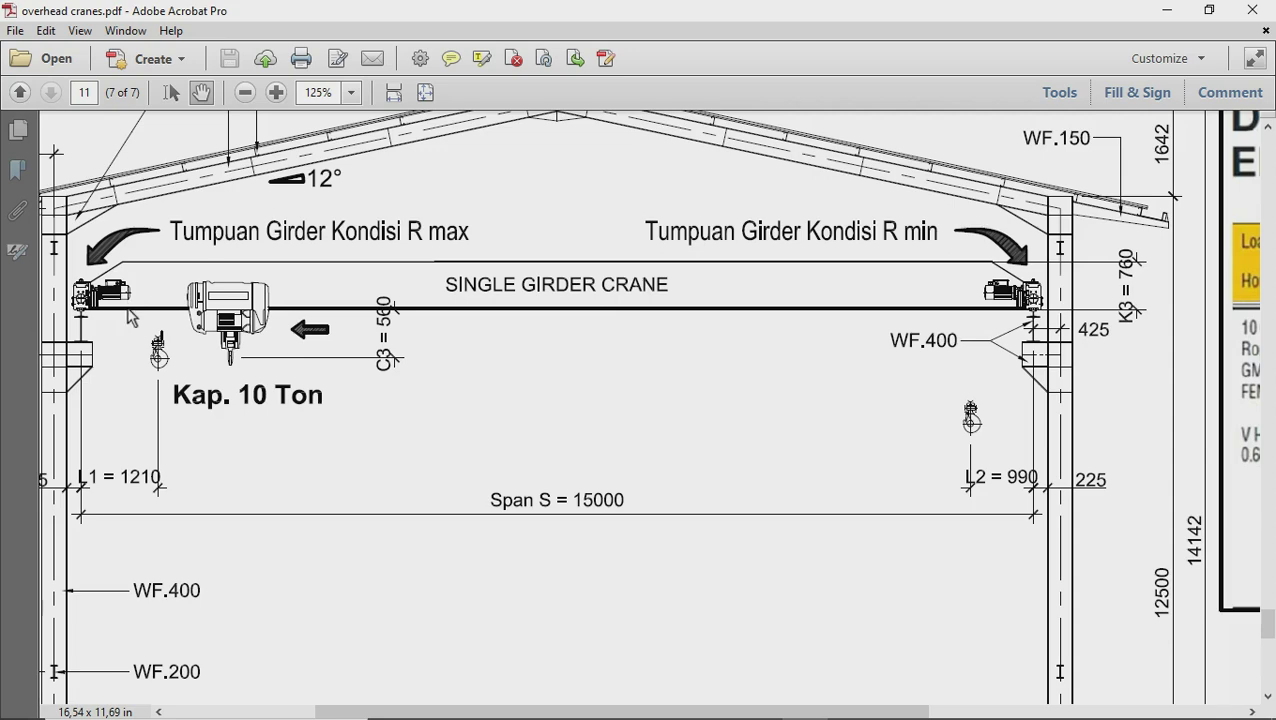
Inspect the ELV/ELK table's 15 m span row: R max 57.5 kN, R min 11.9 kN
key(ctrl+0)
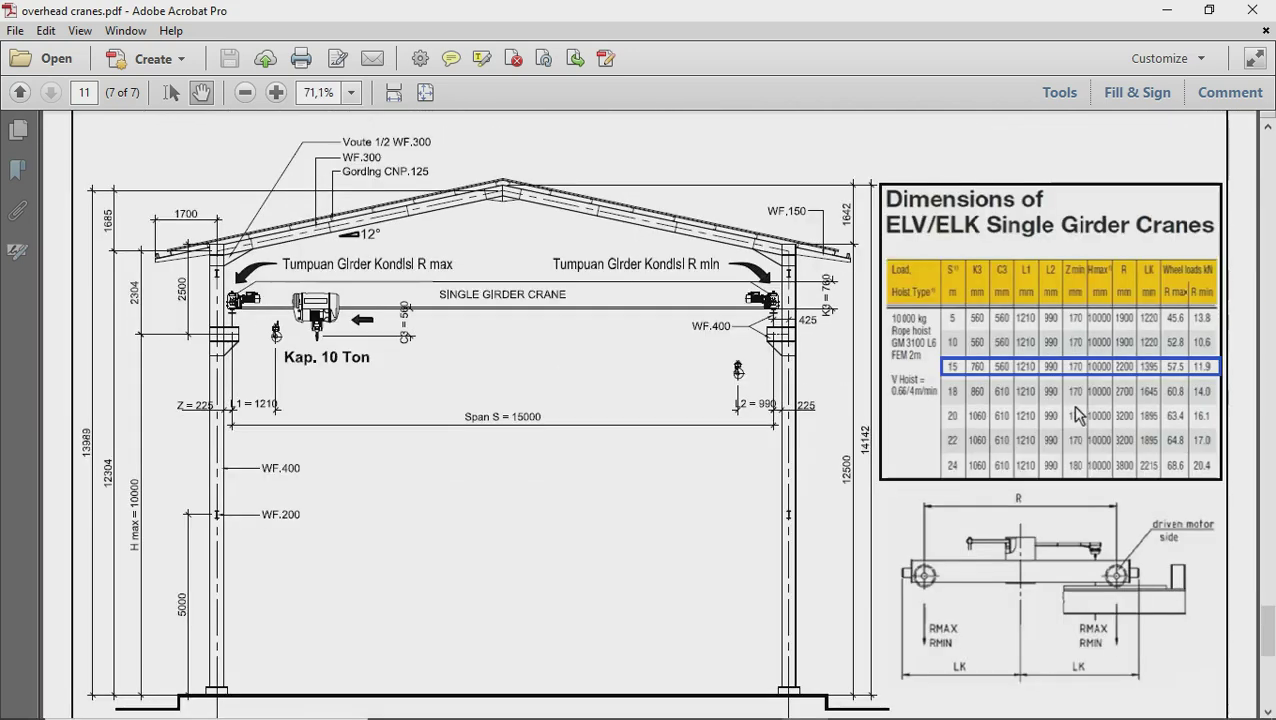
scroll(1080, 410, down, 2)
ctrl+scroll(1190, 288, up, 3)
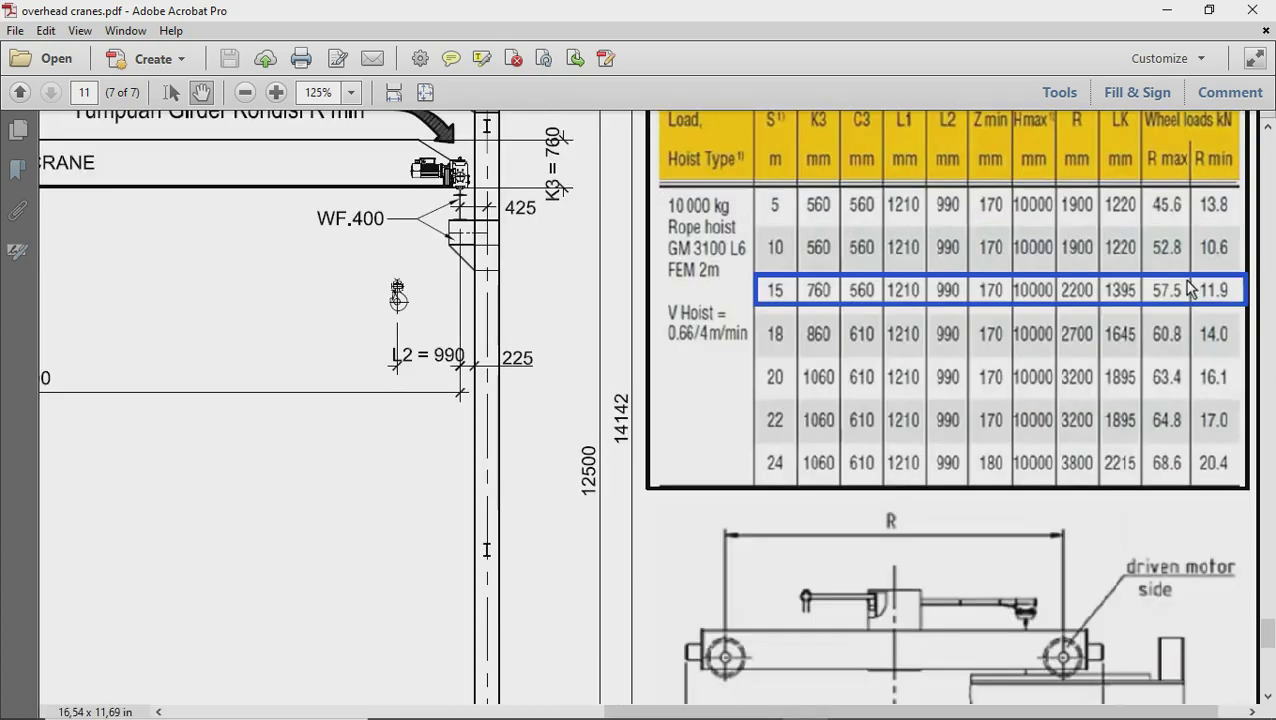
ctrl+scroll(1155, 320, down, 1)
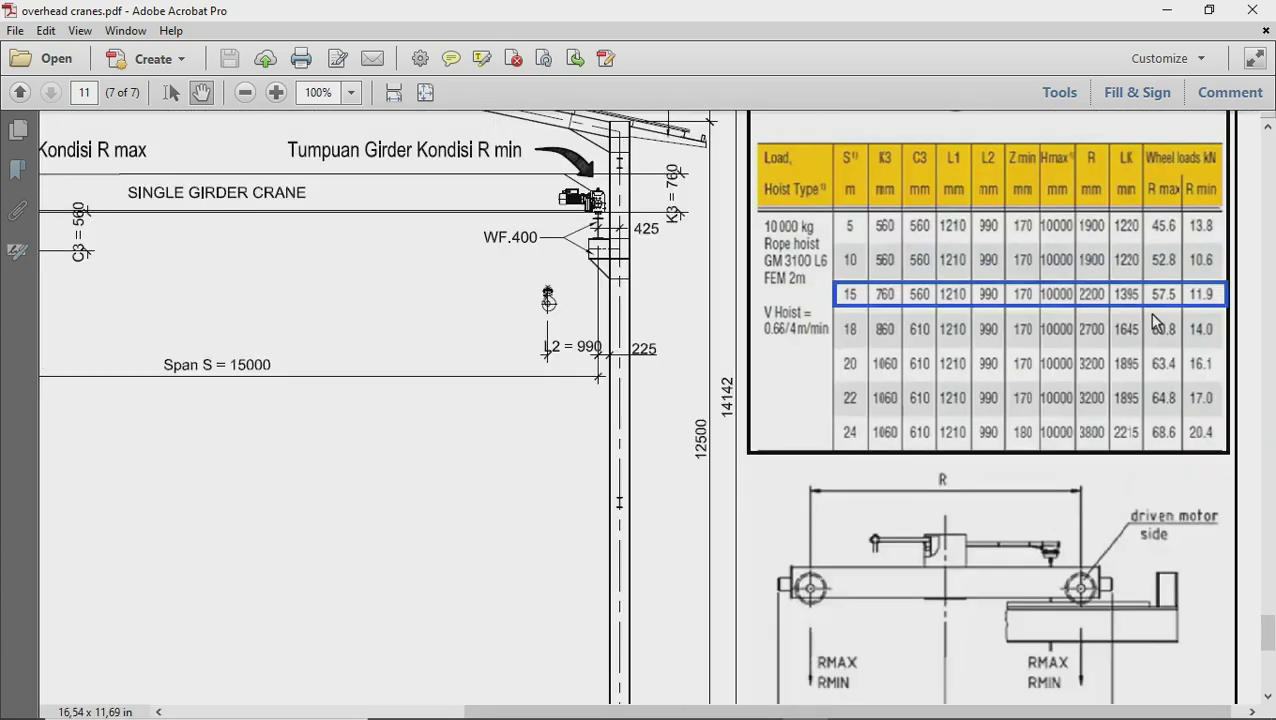
ctrl+scroll(1155, 320, down, 1)
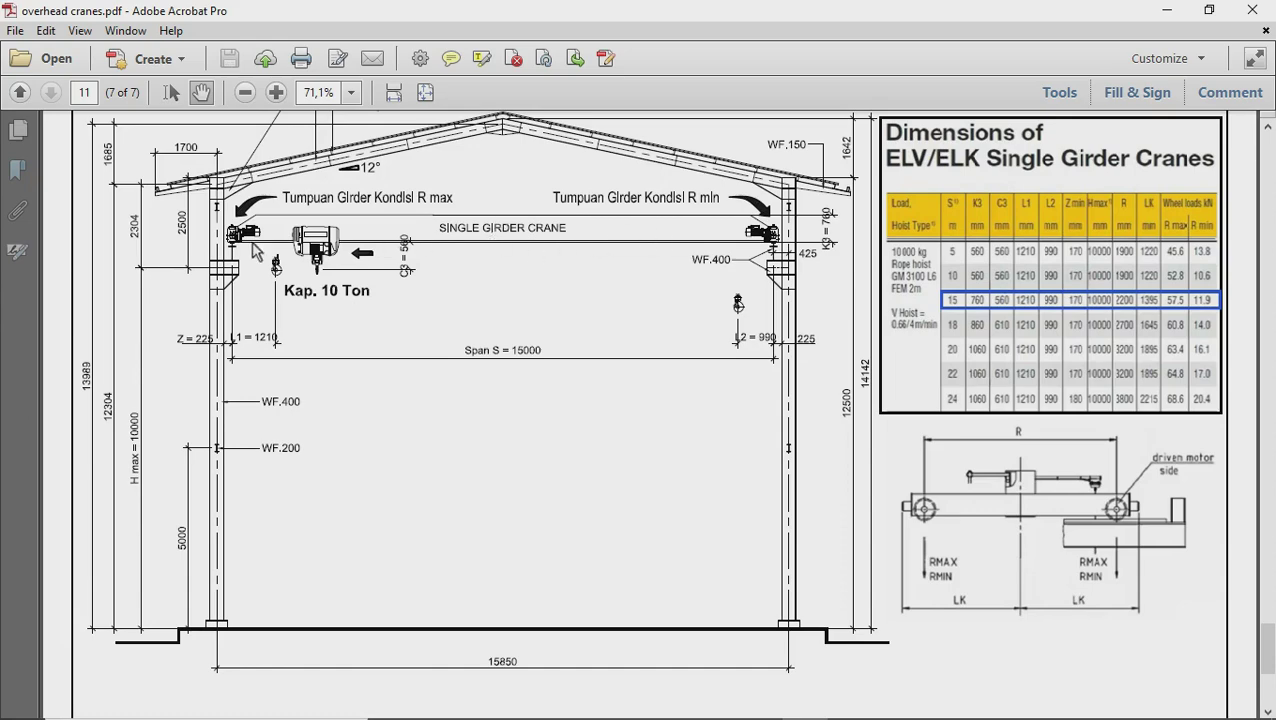
ctrl+scroll(182, 132, up, 1)
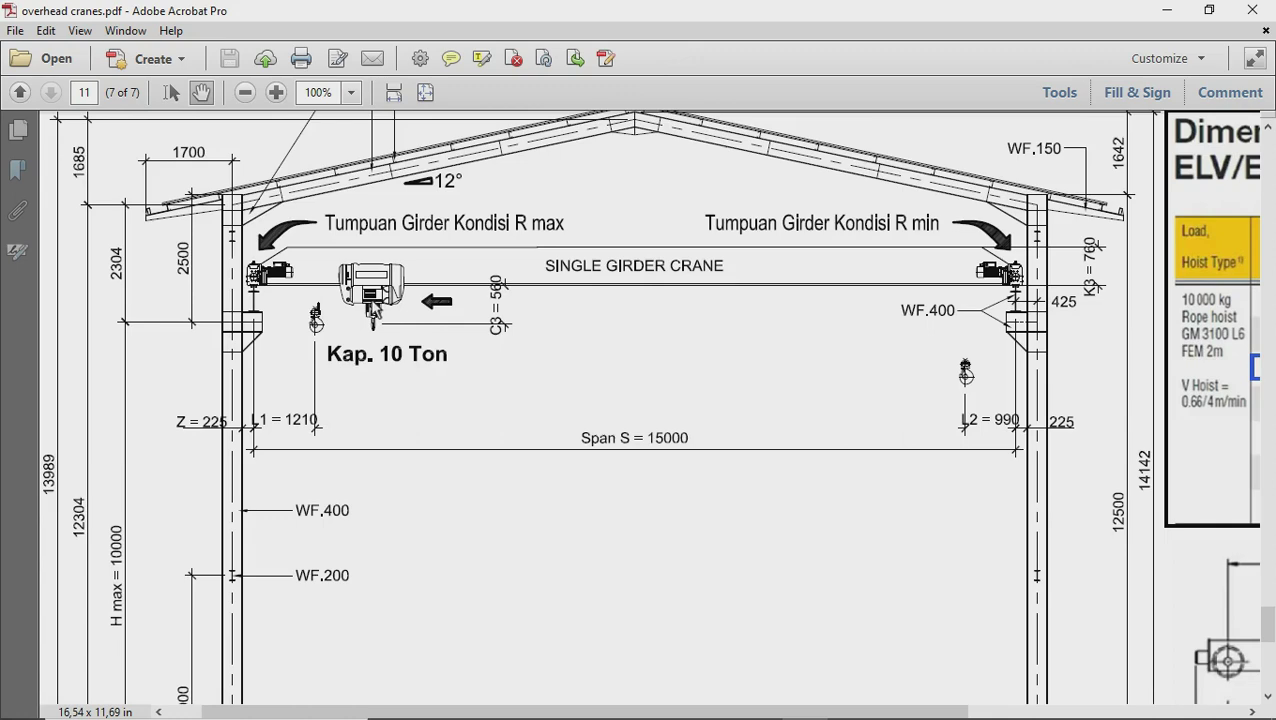
ctrl+scroll(368, 303, down, 1)
ctrl+scroll(450, 330, down, 1)
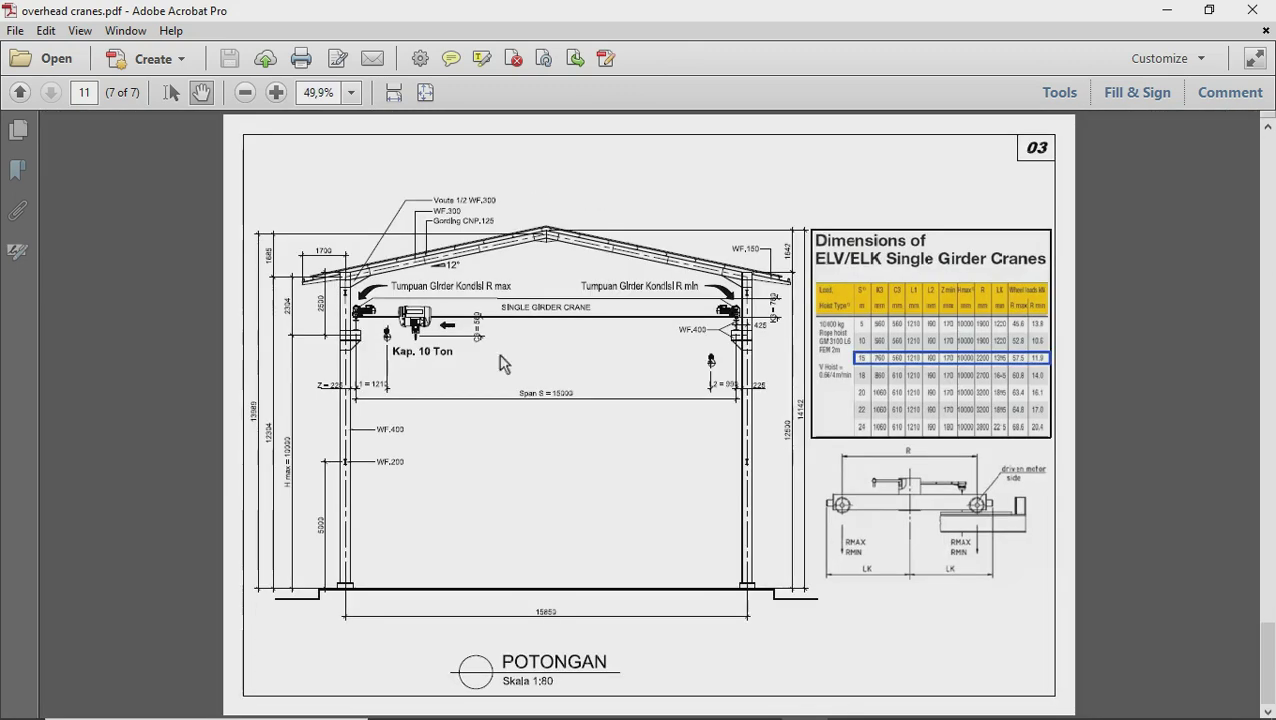
ctrl+scroll(1031, 368, up, 1)
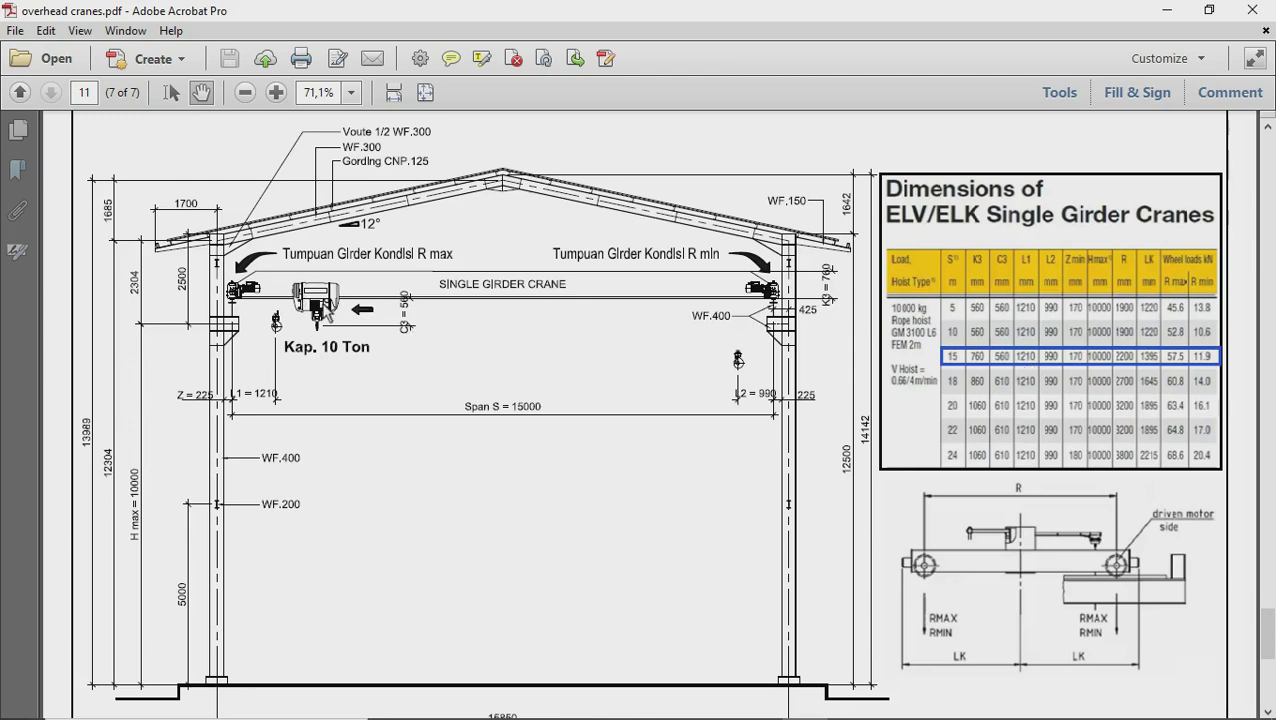
scroll(1154, 406, down, 1)
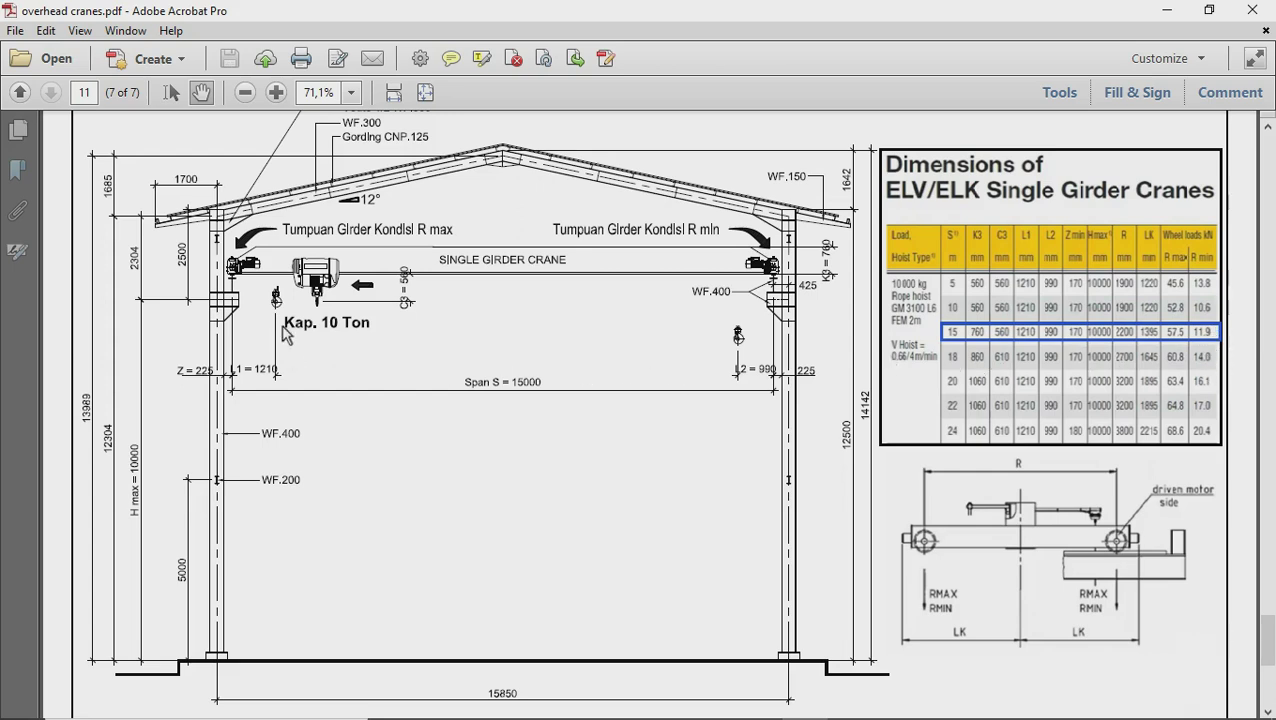
View the drawing at actual size, return to whole-page view, and switch to SAP2000
key(ctrl+1)
key(ctrl+0)
key(ctrl+0)
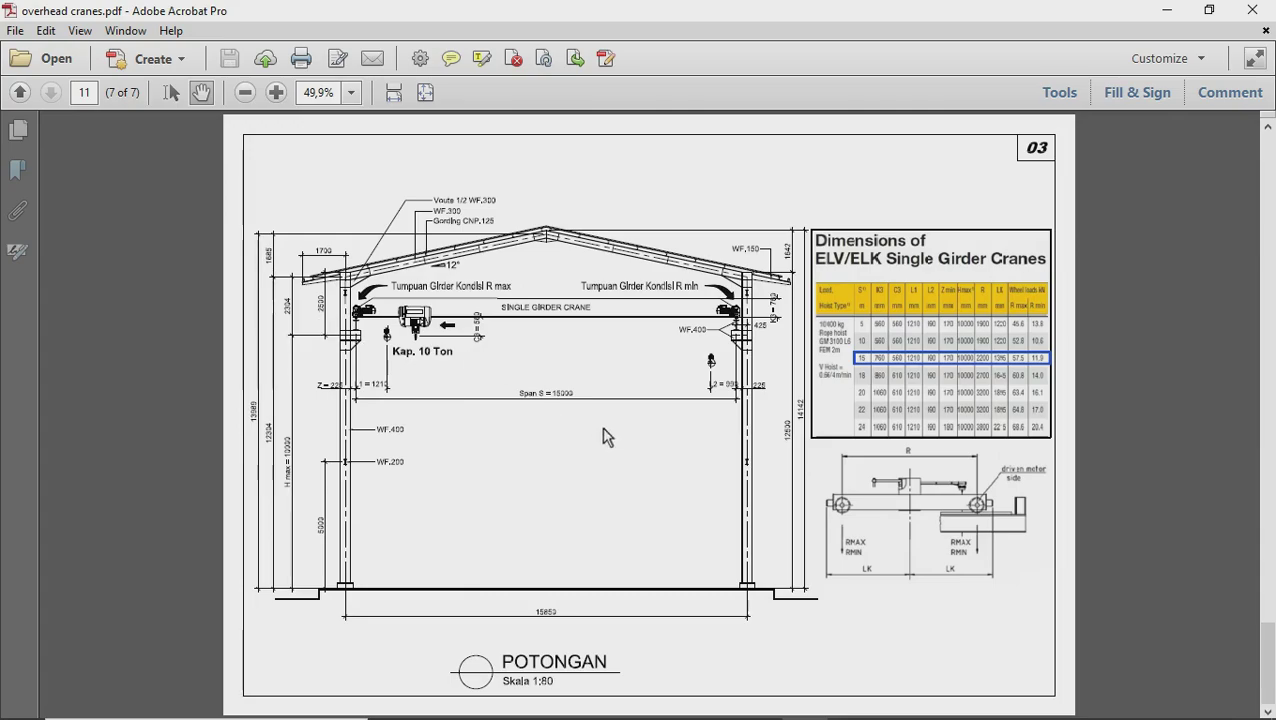
key(alt+Tab)
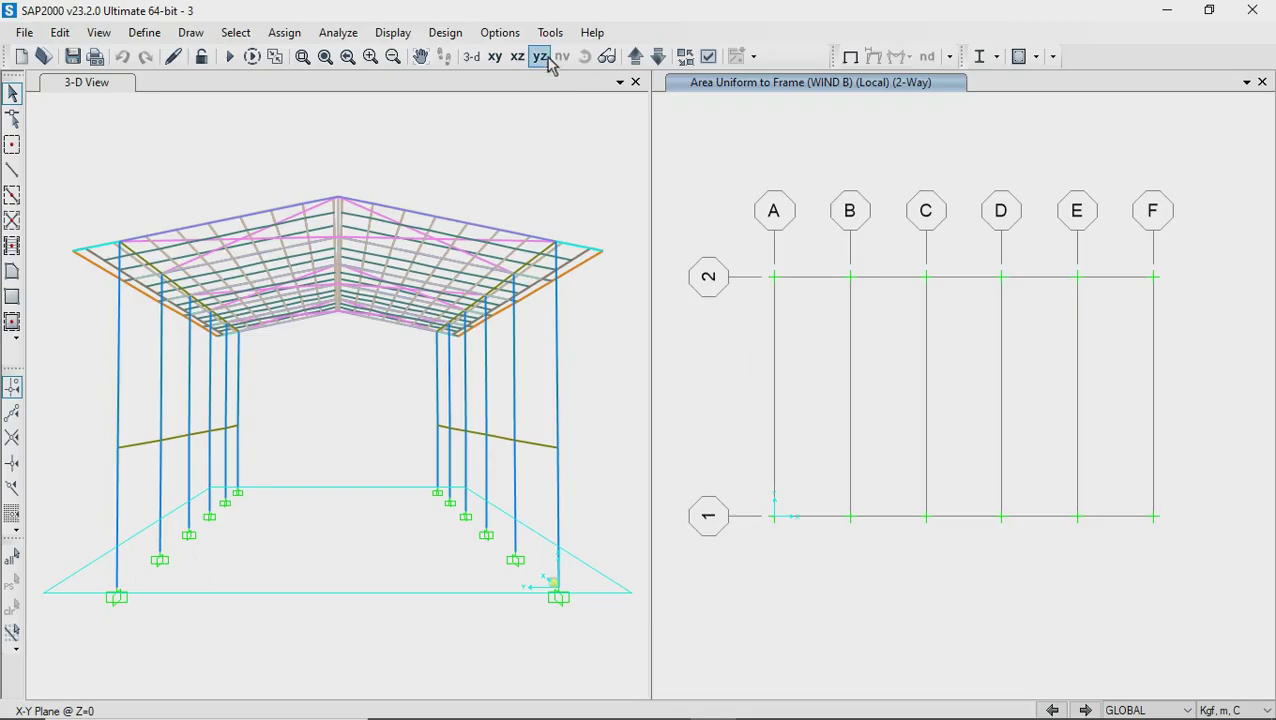
Show the Y-Z elevation at grid A (X=0) in plain-line display
click(541, 57)
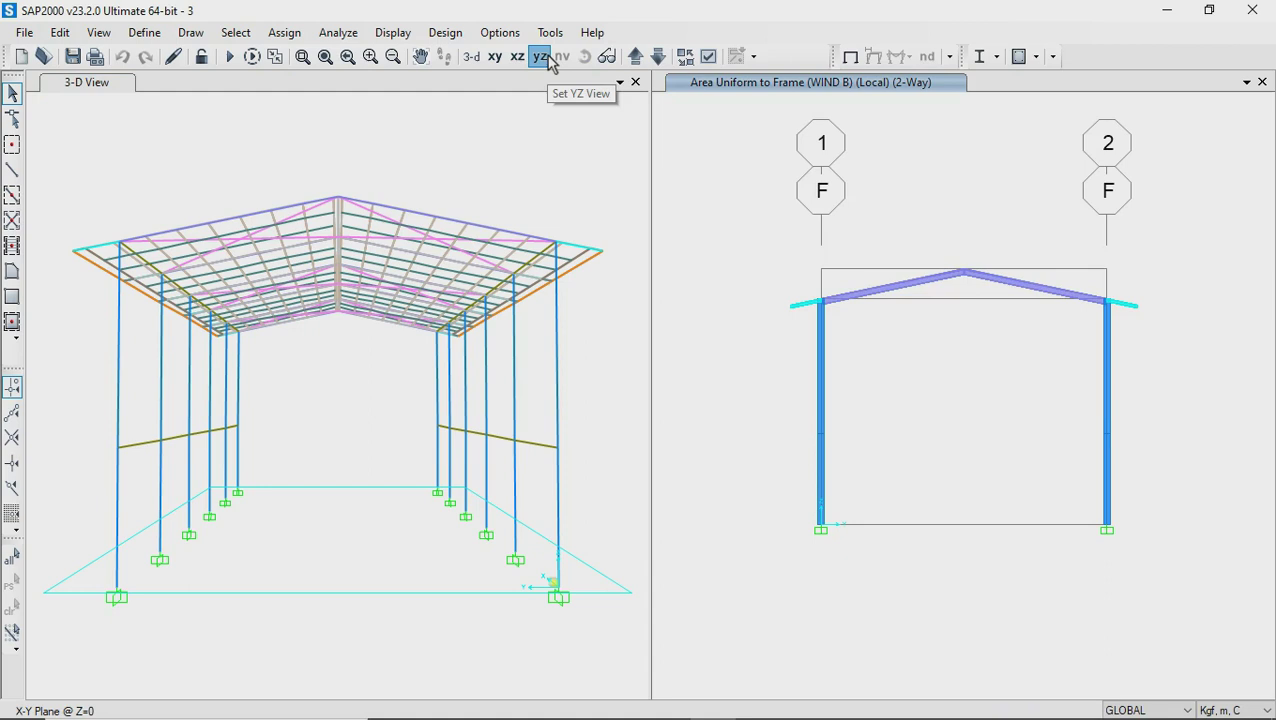
click(696, 58)
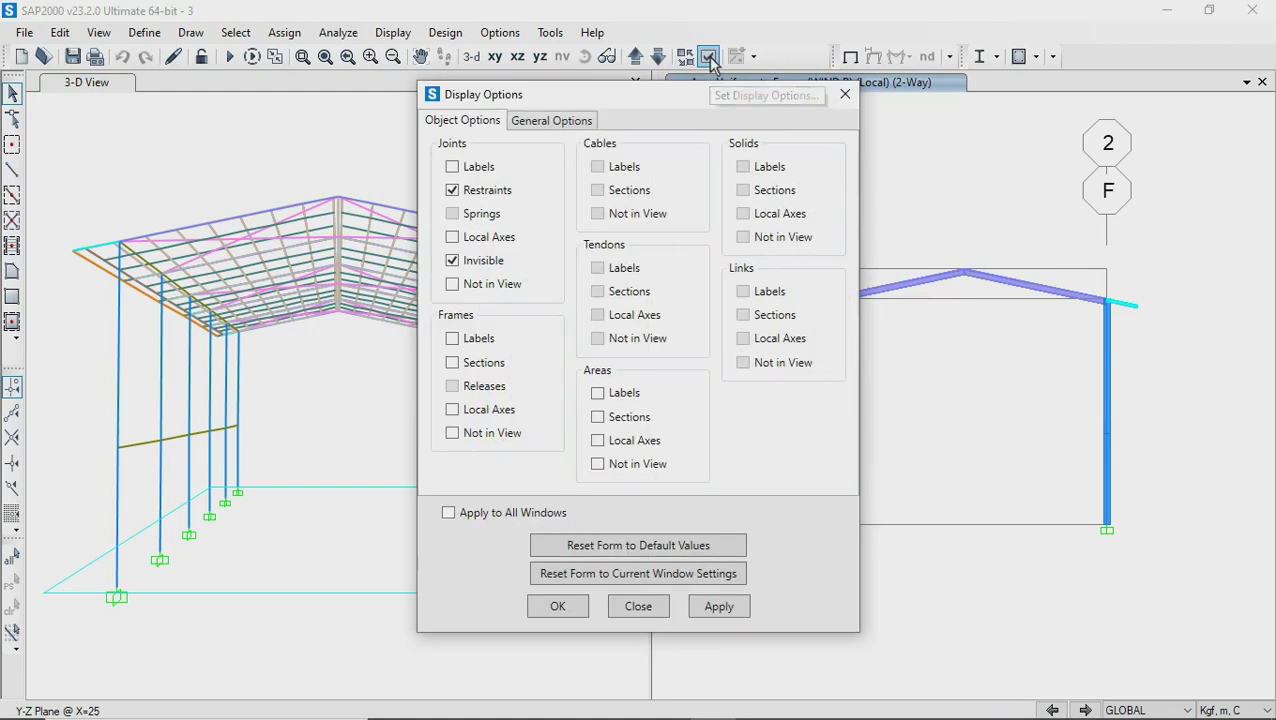
click(571, 121)
click(564, 606)
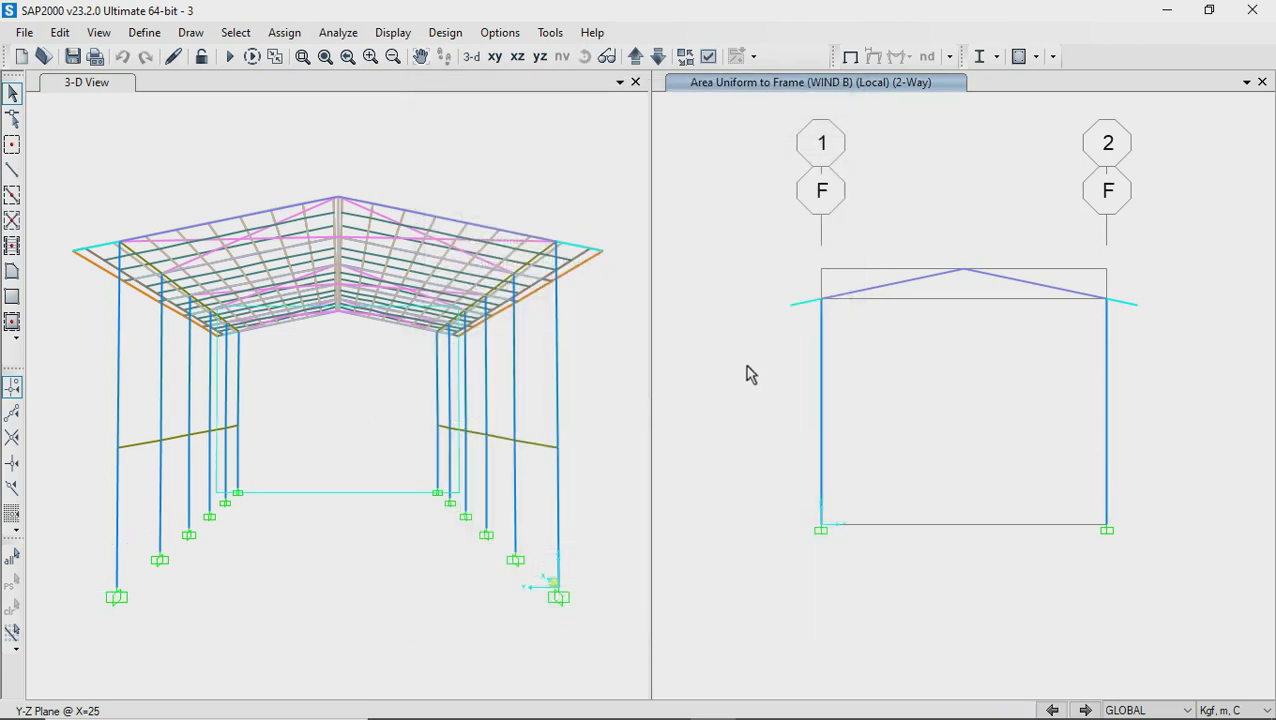
click(635, 59)
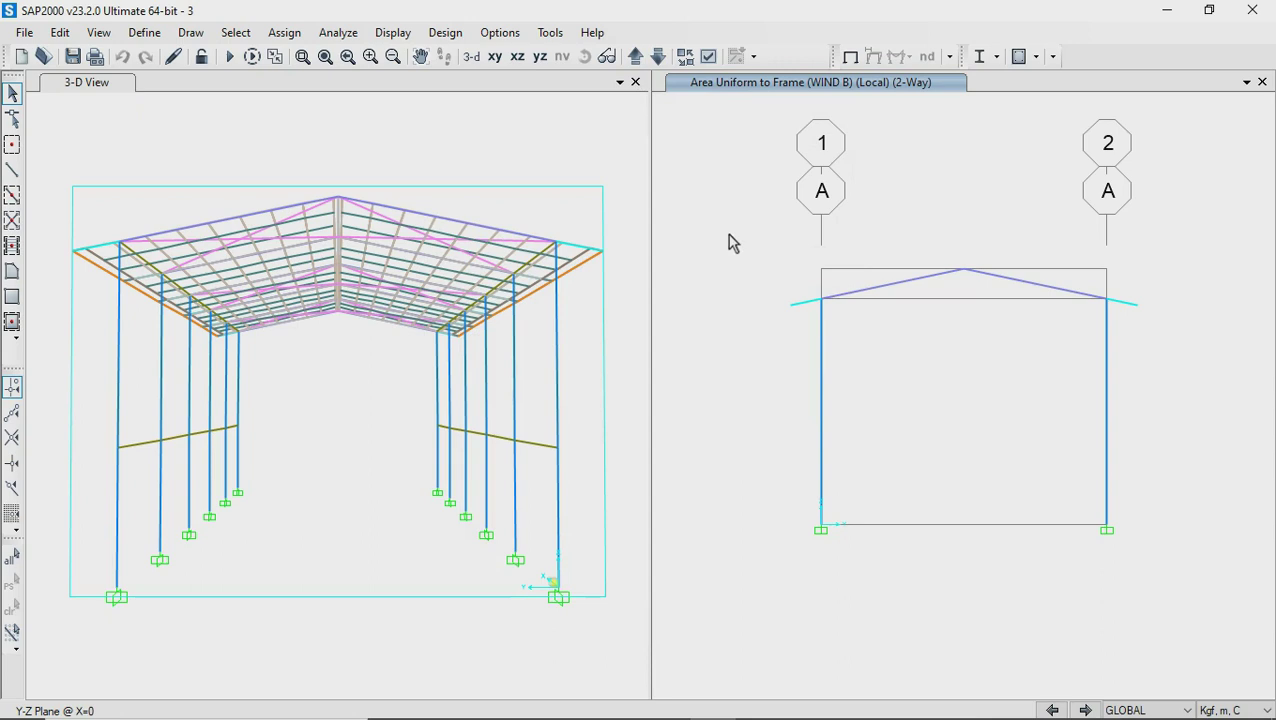
click(12, 170)
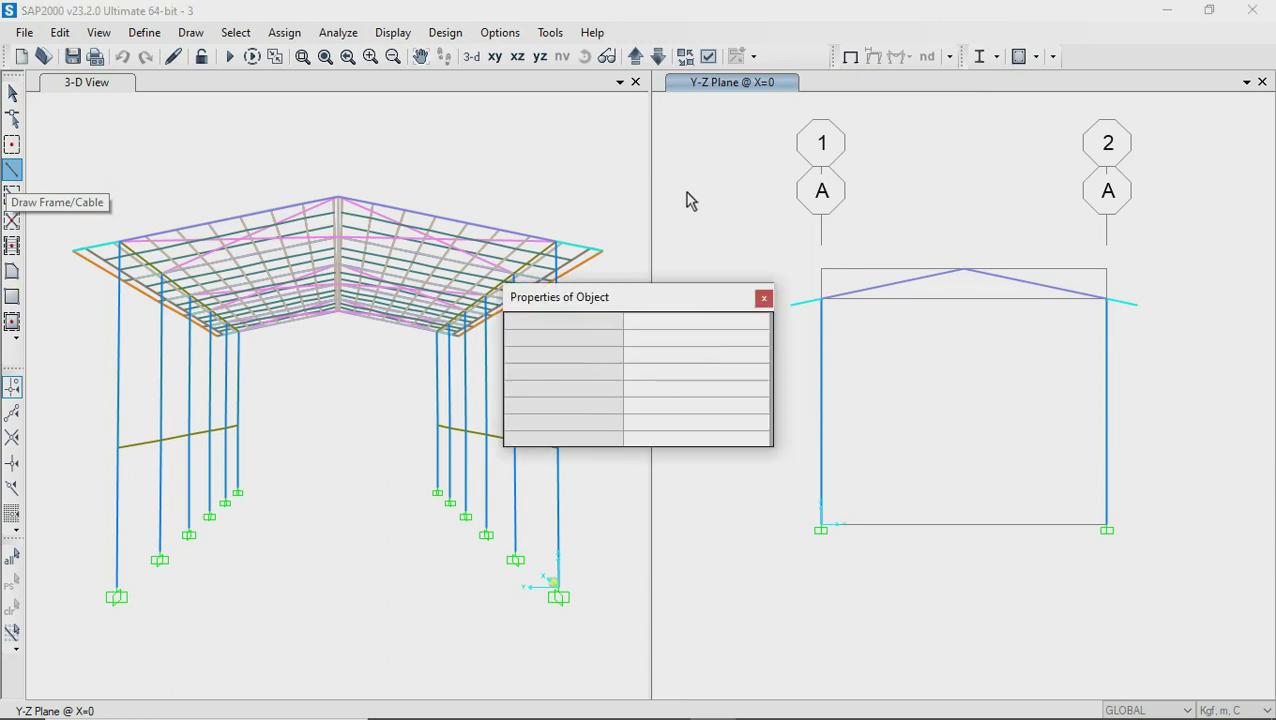
Draw a WF400 beam between the two grid-A column bases
click(708, 340)
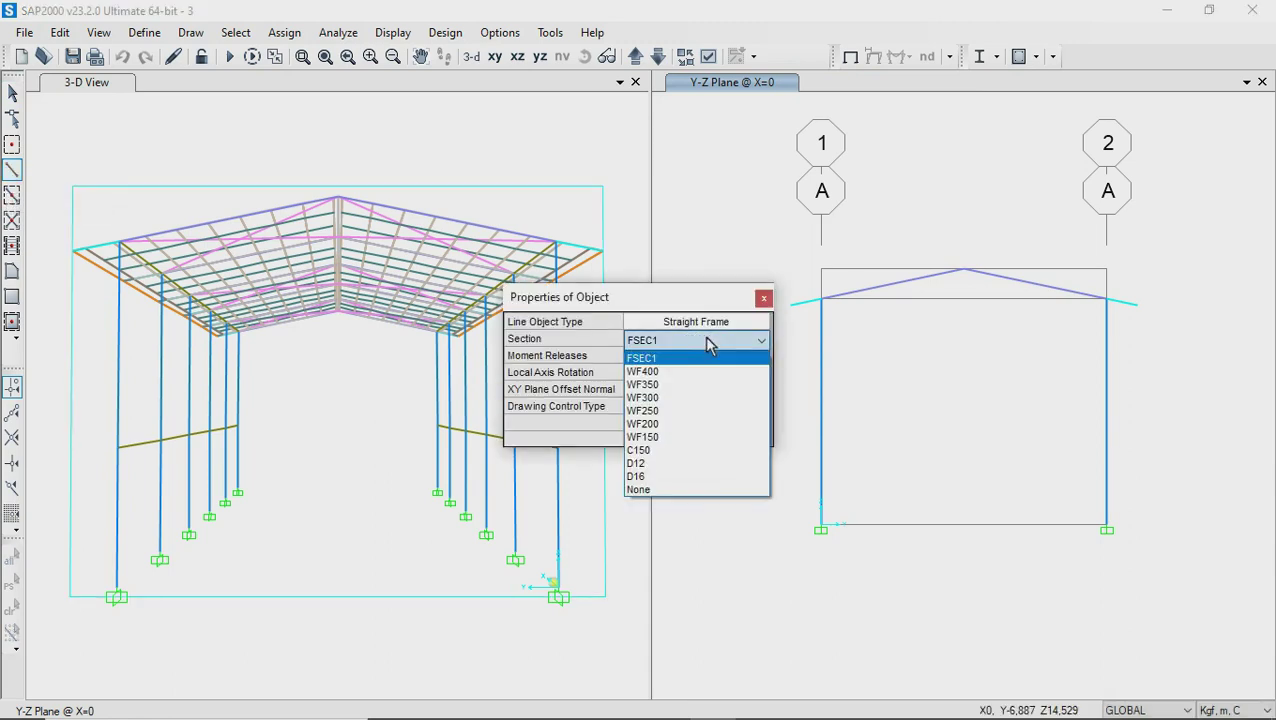
click(696, 376)
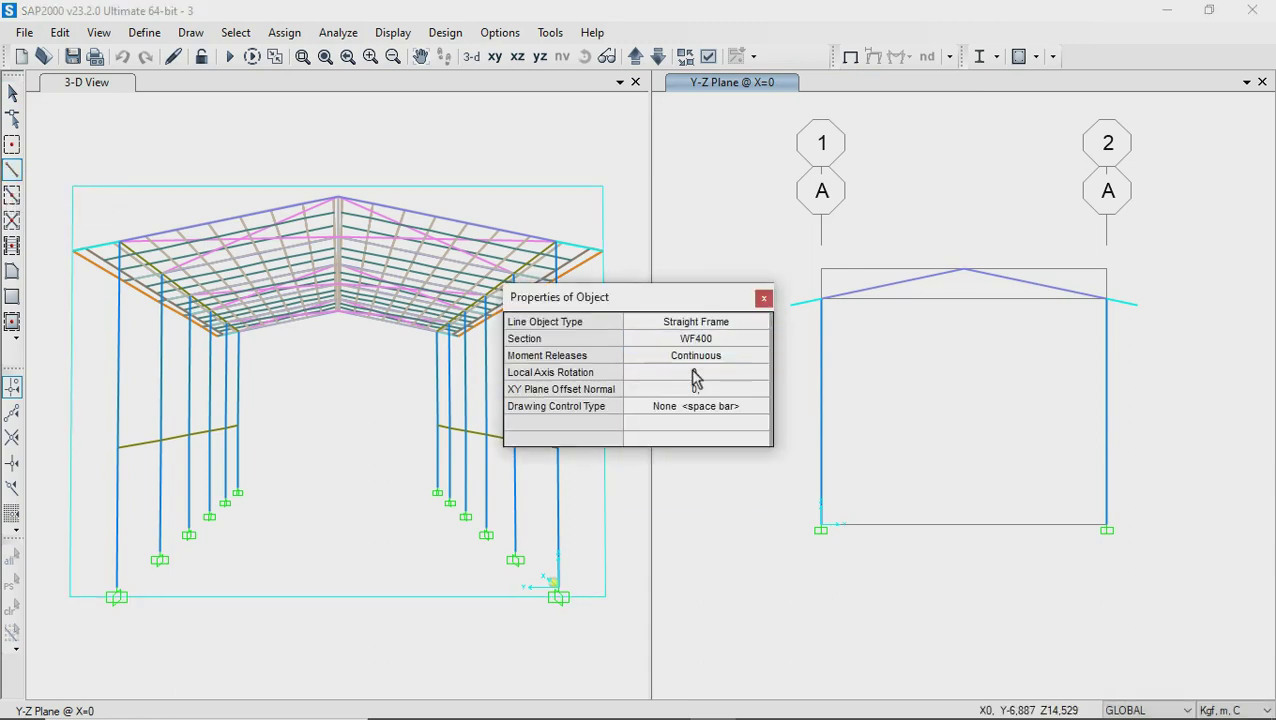
click(820, 530)
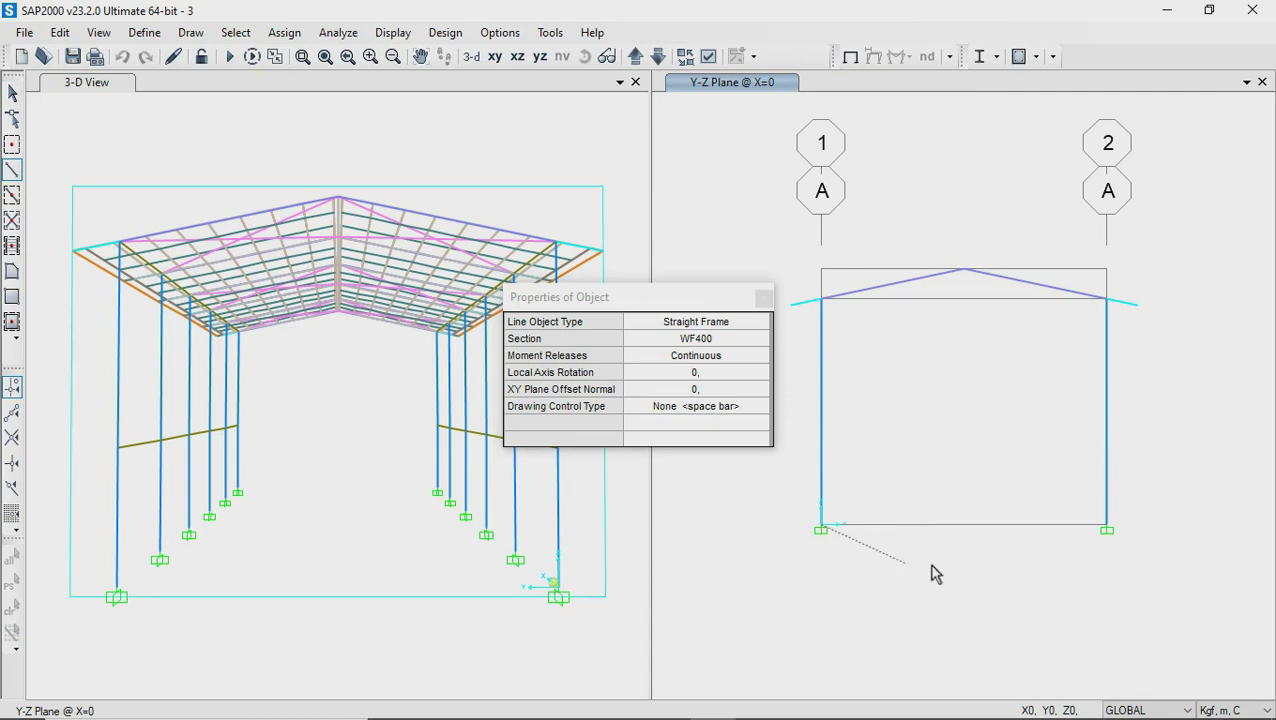
click(1106, 526)
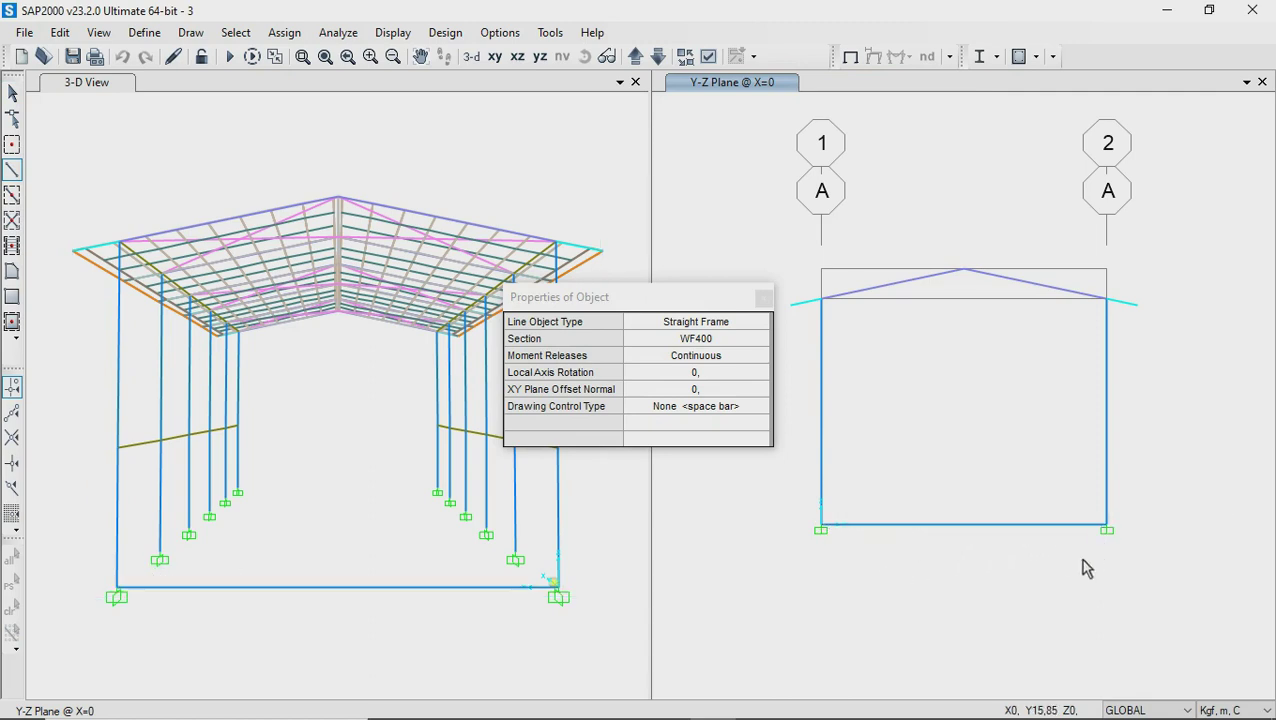
click(12, 92)
Move the new beam up 10 m along Z
drag(937, 484, 895, 552)
click(60, 32)
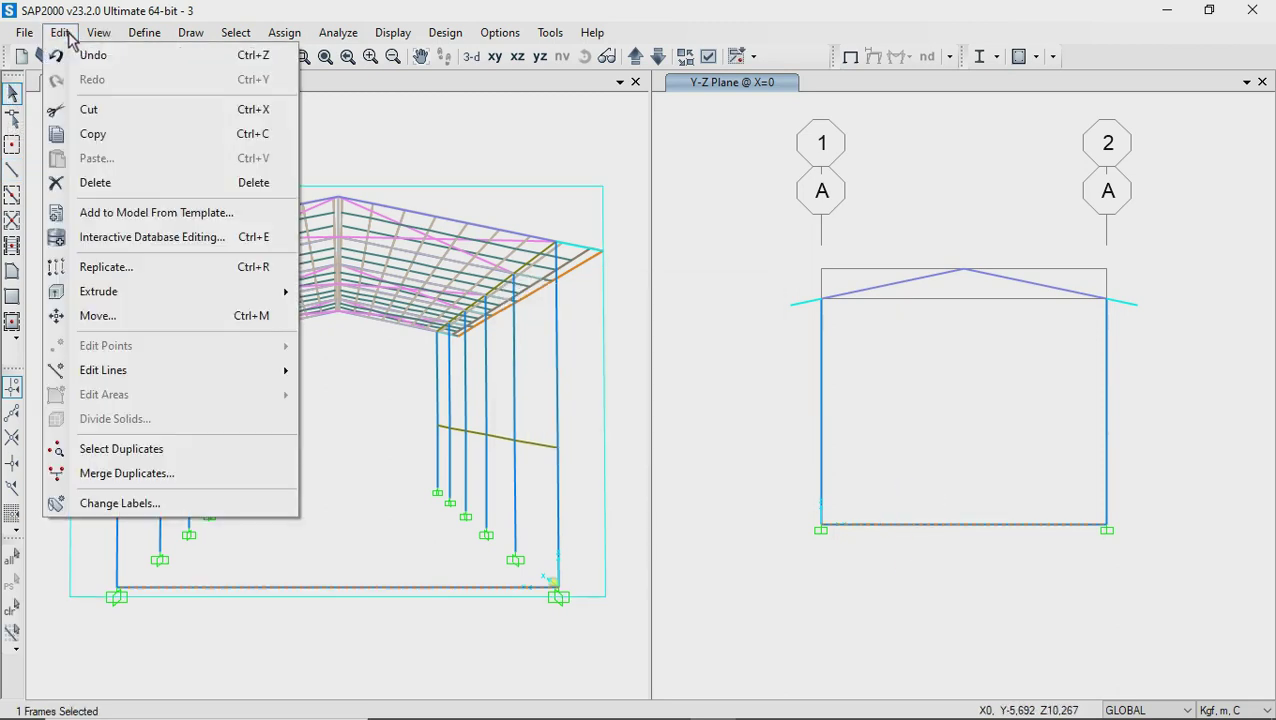
click(104, 322)
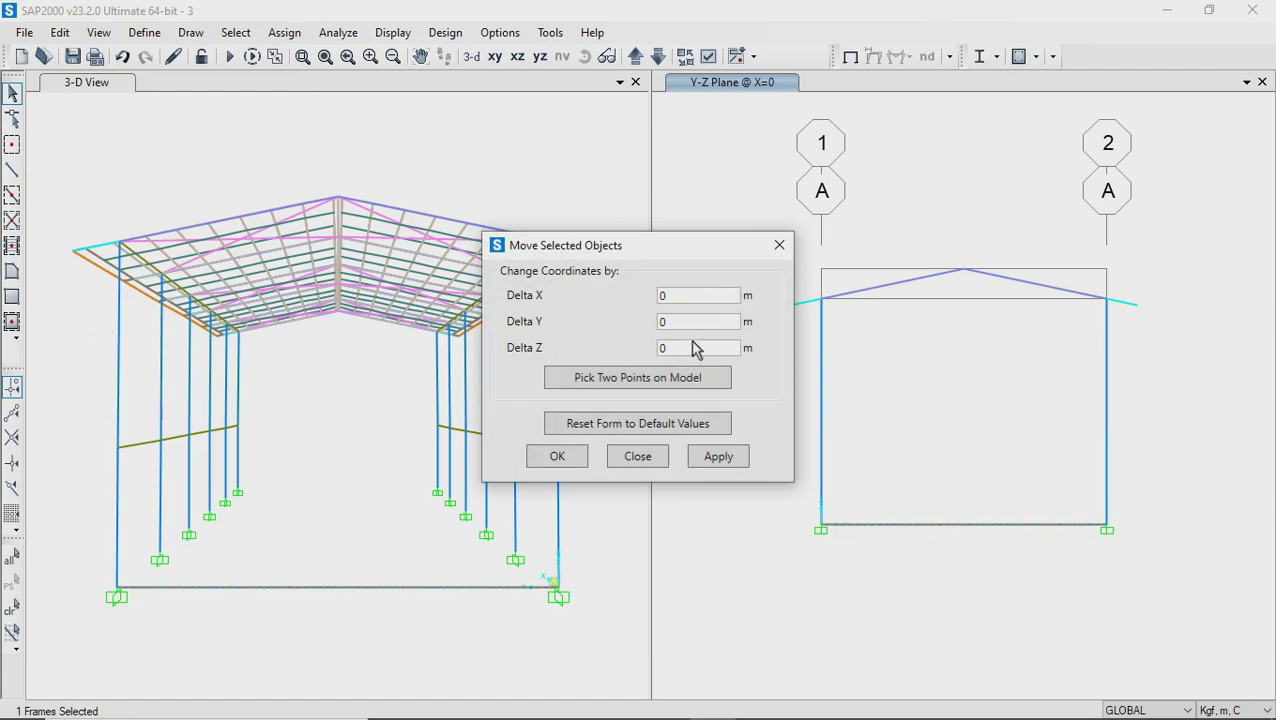
double_click(658, 348)
click(560, 462)
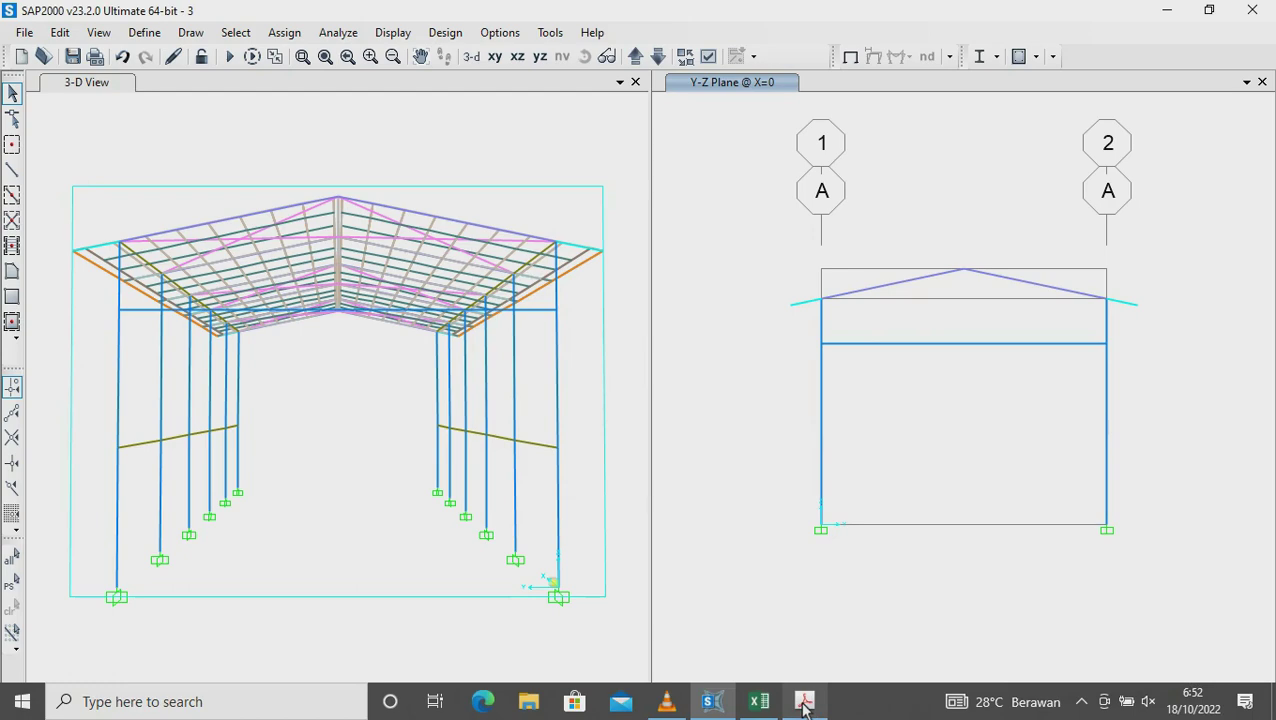
Check the 425 offset beside the WF.400 crane girder in the PDF, then return to SAP2000
click(800, 700)
drag(806, 345, 575, 416)
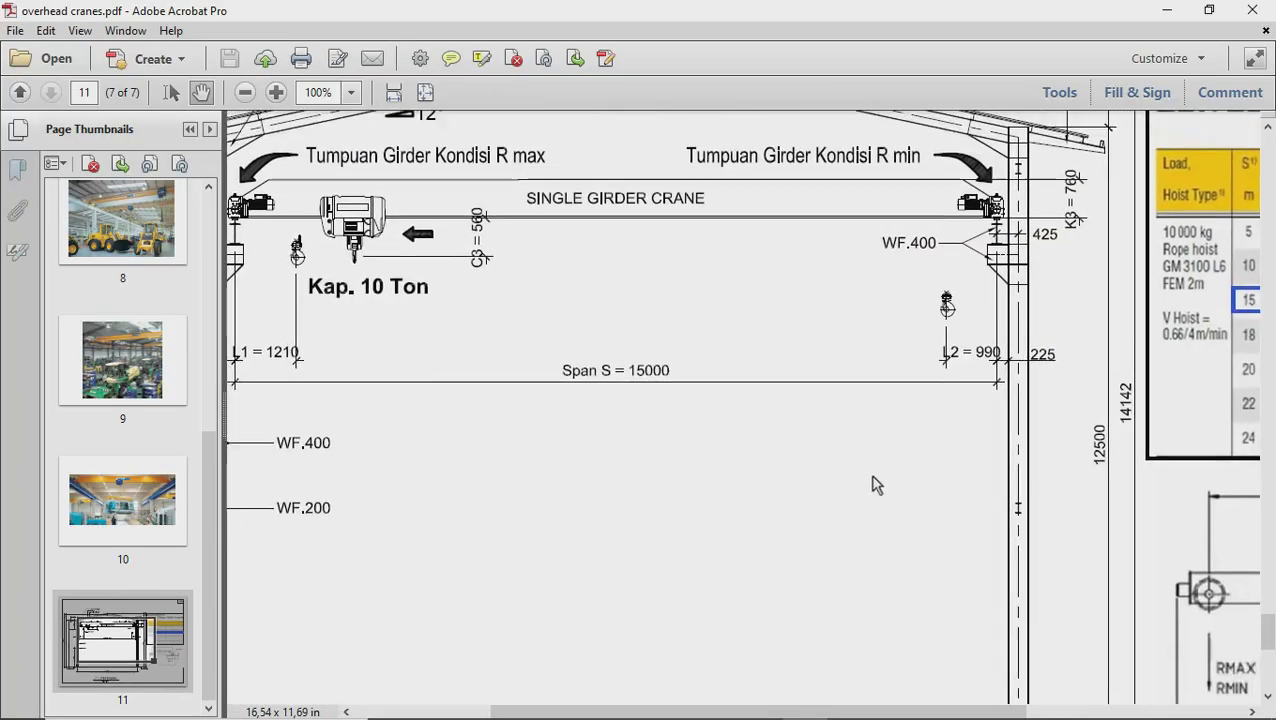
scroll(1000, 380, up, 2)
ctrl+scroll(1040, 298, up, 2)
ctrl+scroll(1038, 297, up, 5)
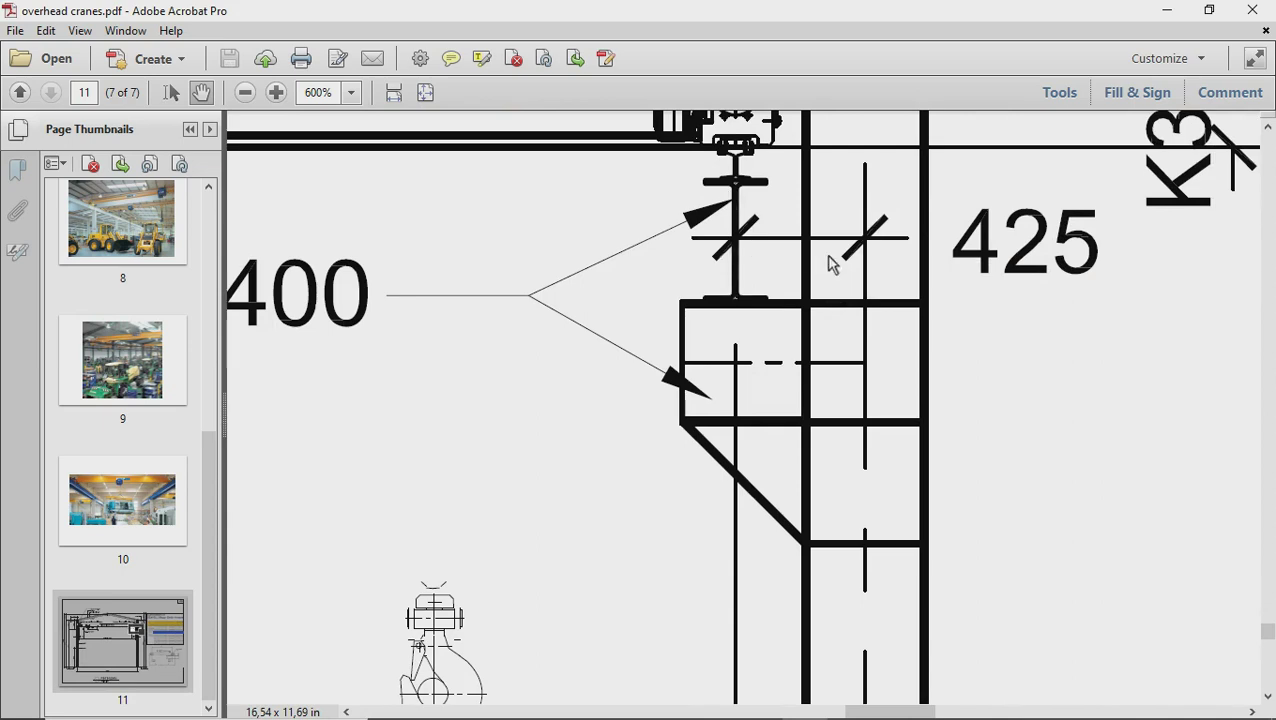
ctrl+scroll(1048, 310, down, 2)
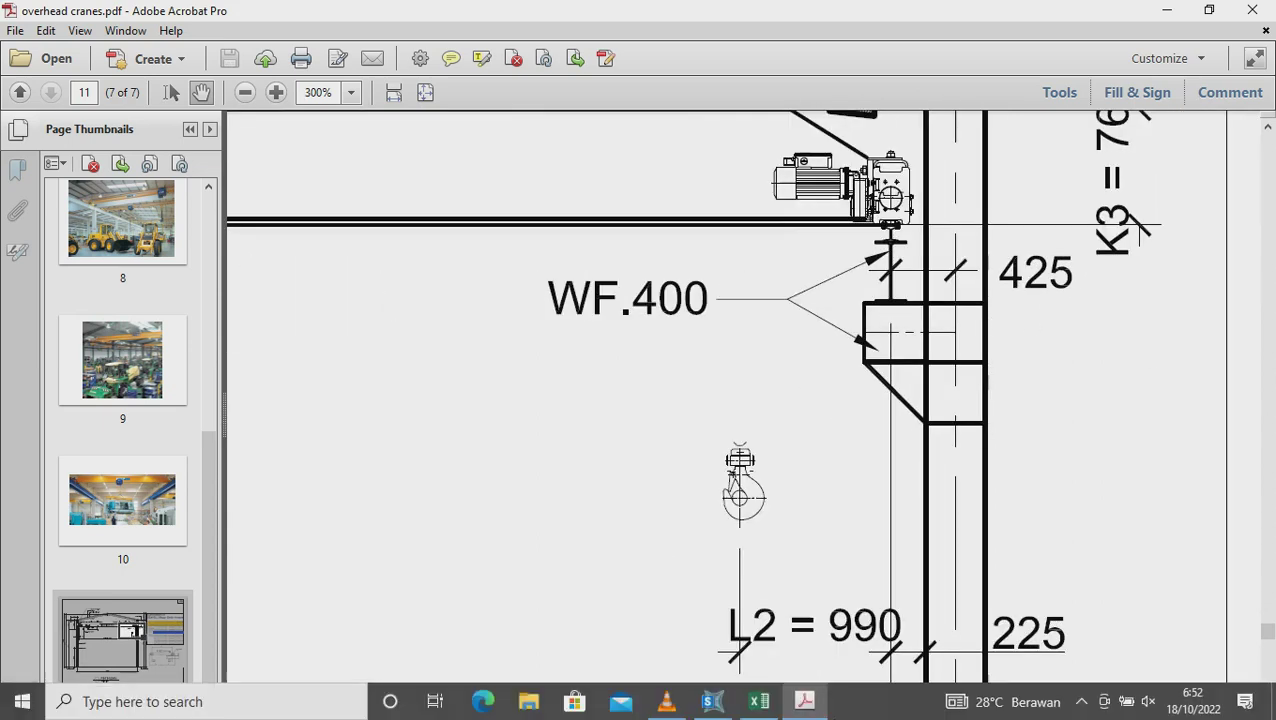
click(710, 702)
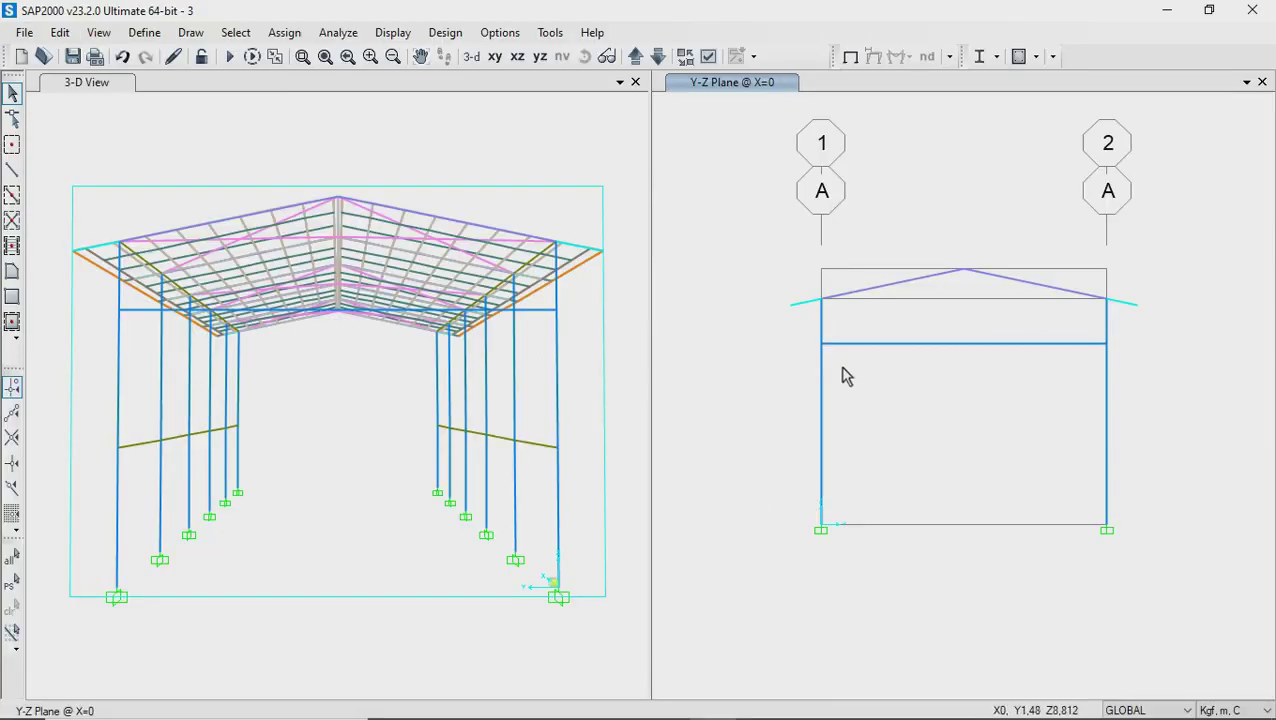
Replicate the left column once with a Y increment of 0,425 in the X=0 elevation
drag(840, 364, 806, 396)
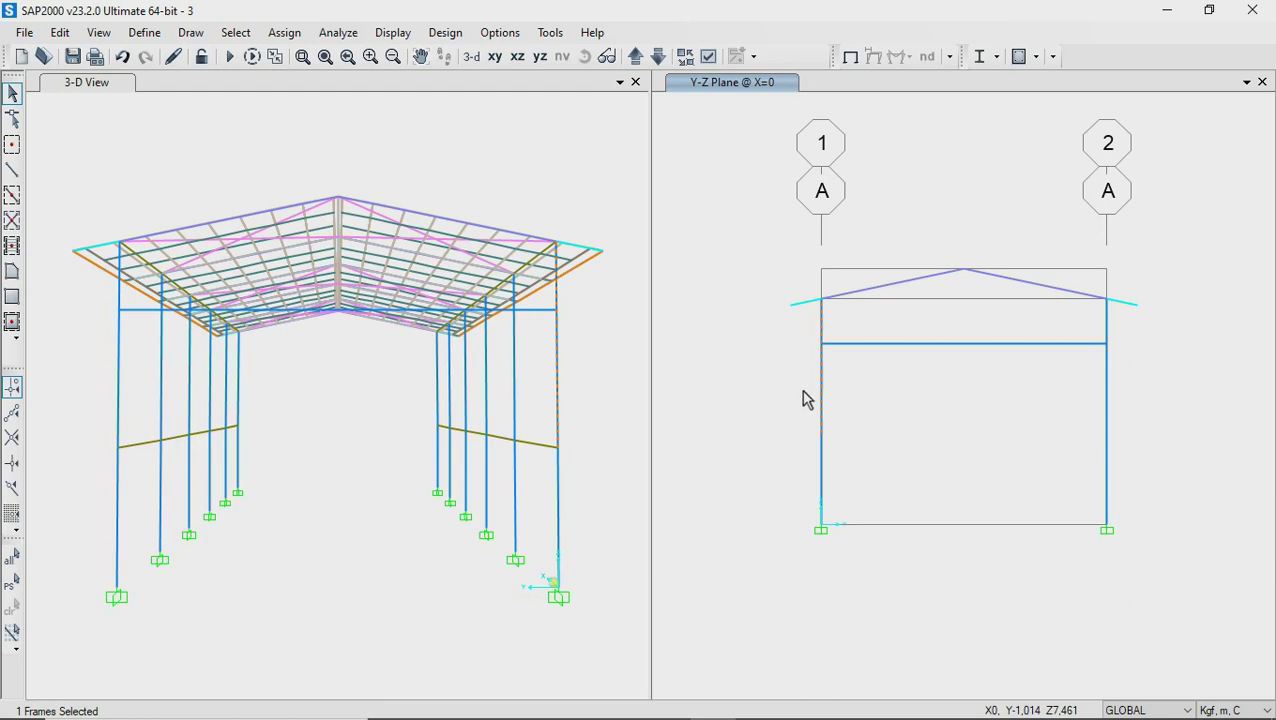
click(58, 32)
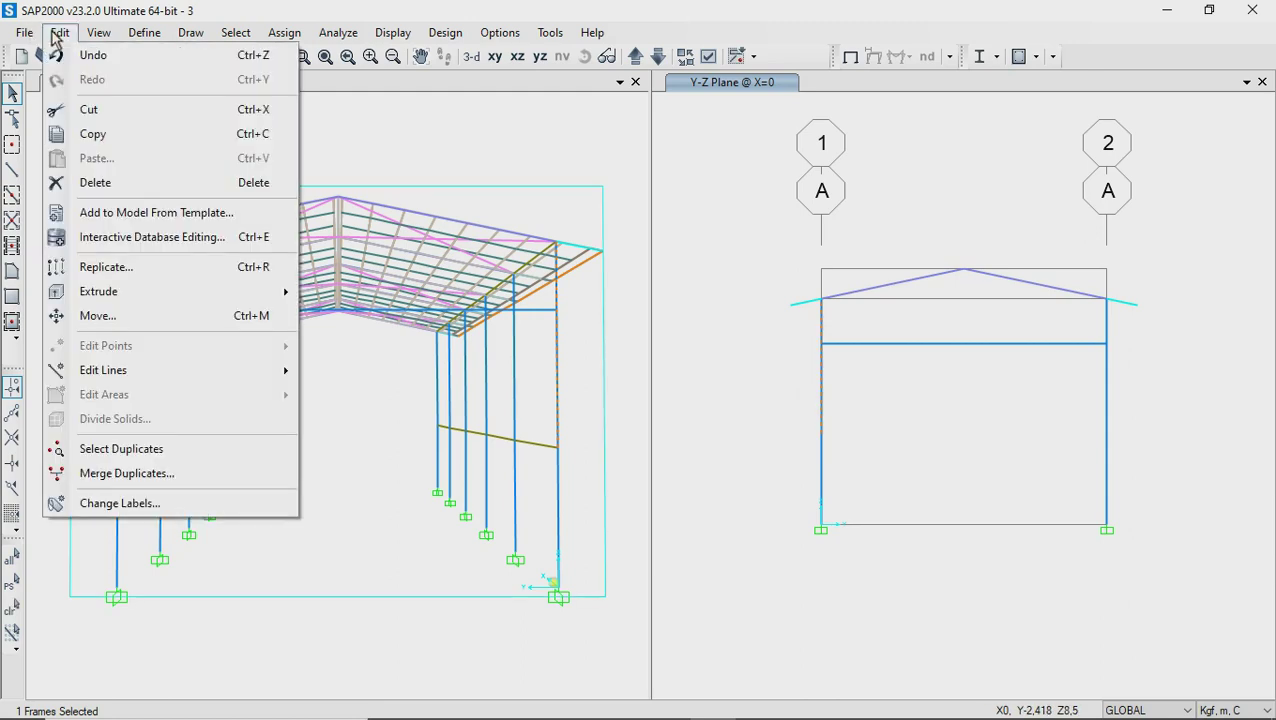
click(95, 268)
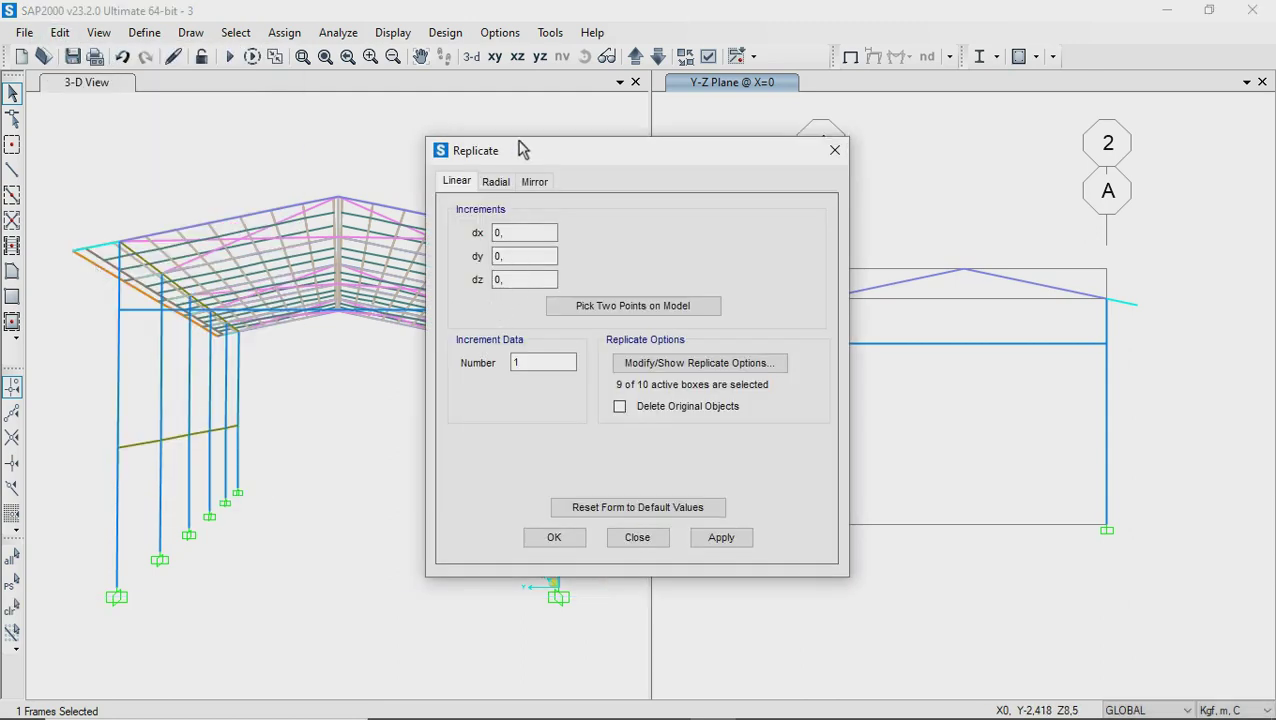
drag(520, 150, 277, 156)
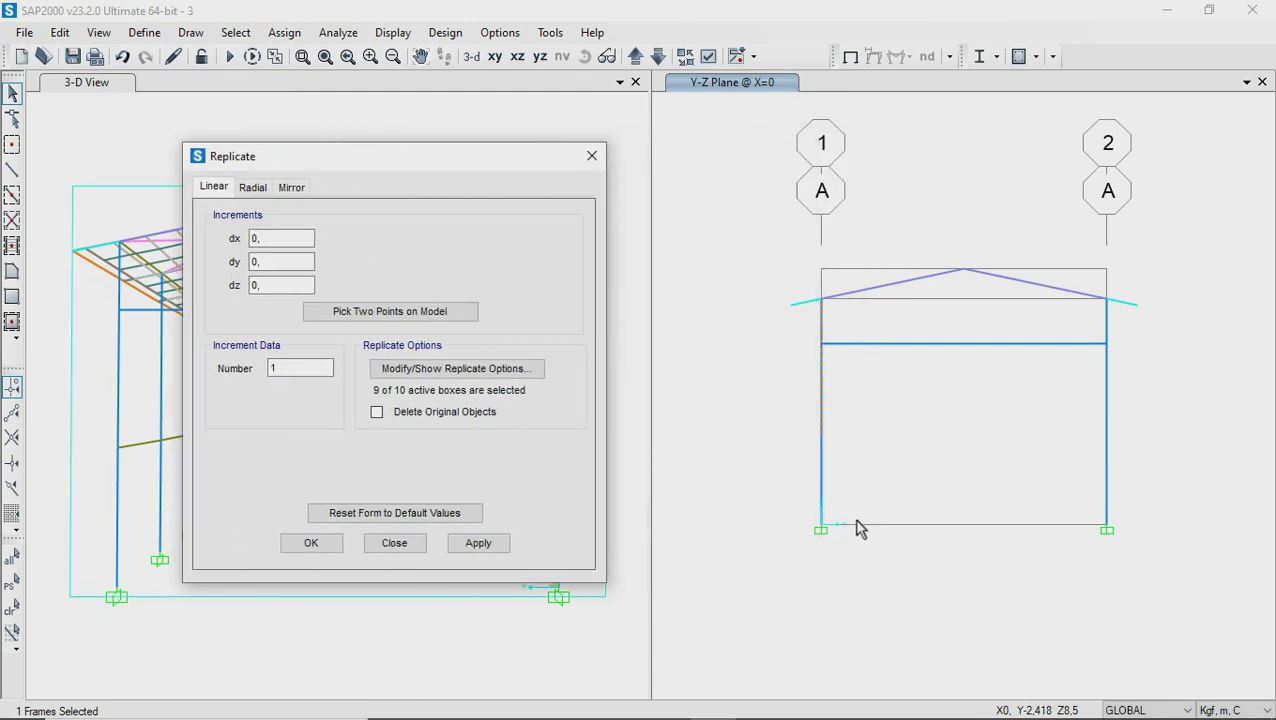
click(283, 266)
drag(281, 270, 253, 272)
text(425)
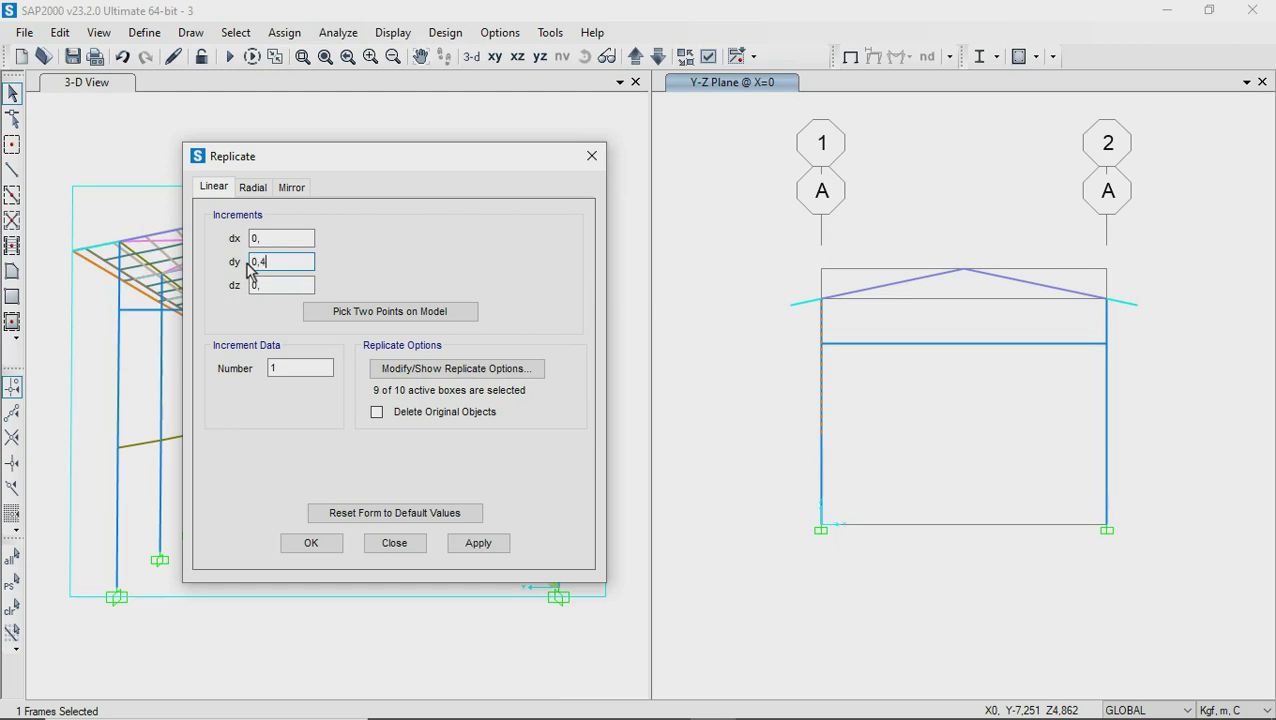
click(317, 546)
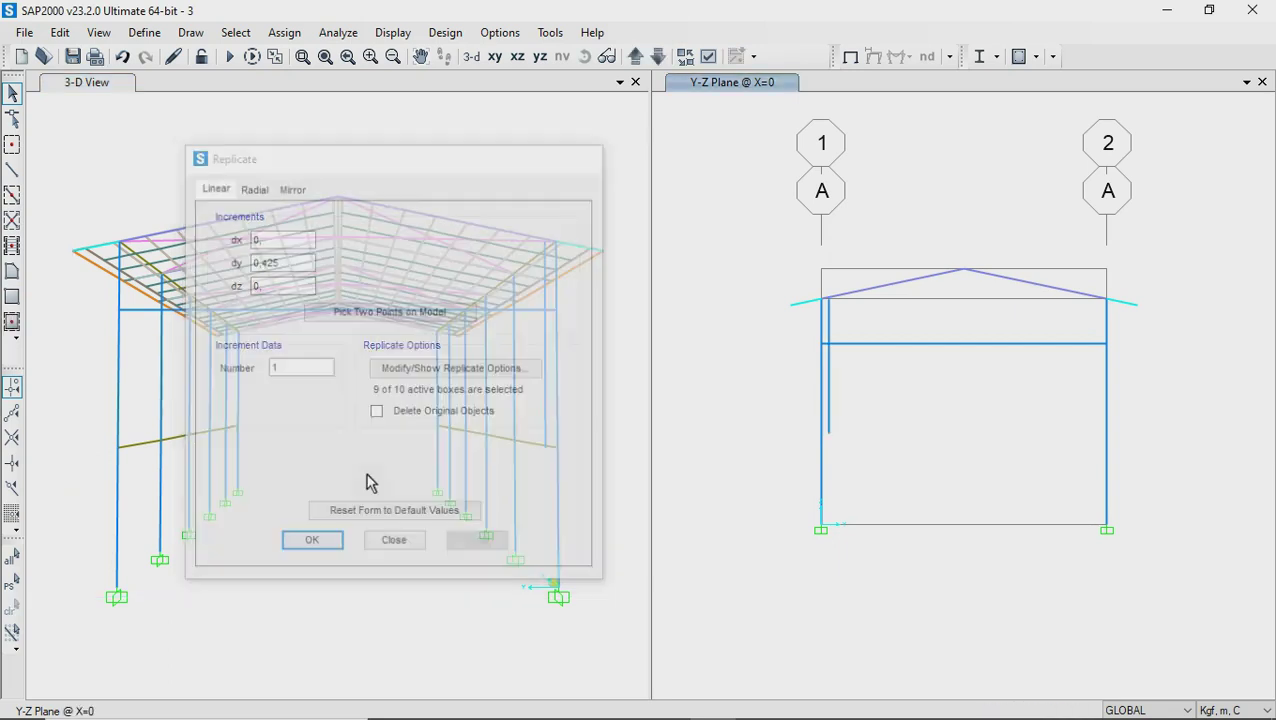
click(829, 376)
Trim the horizontal beam at the offset column, leaving a short bracket
click(932, 344)
drag(1030, 333, 1122, 384)
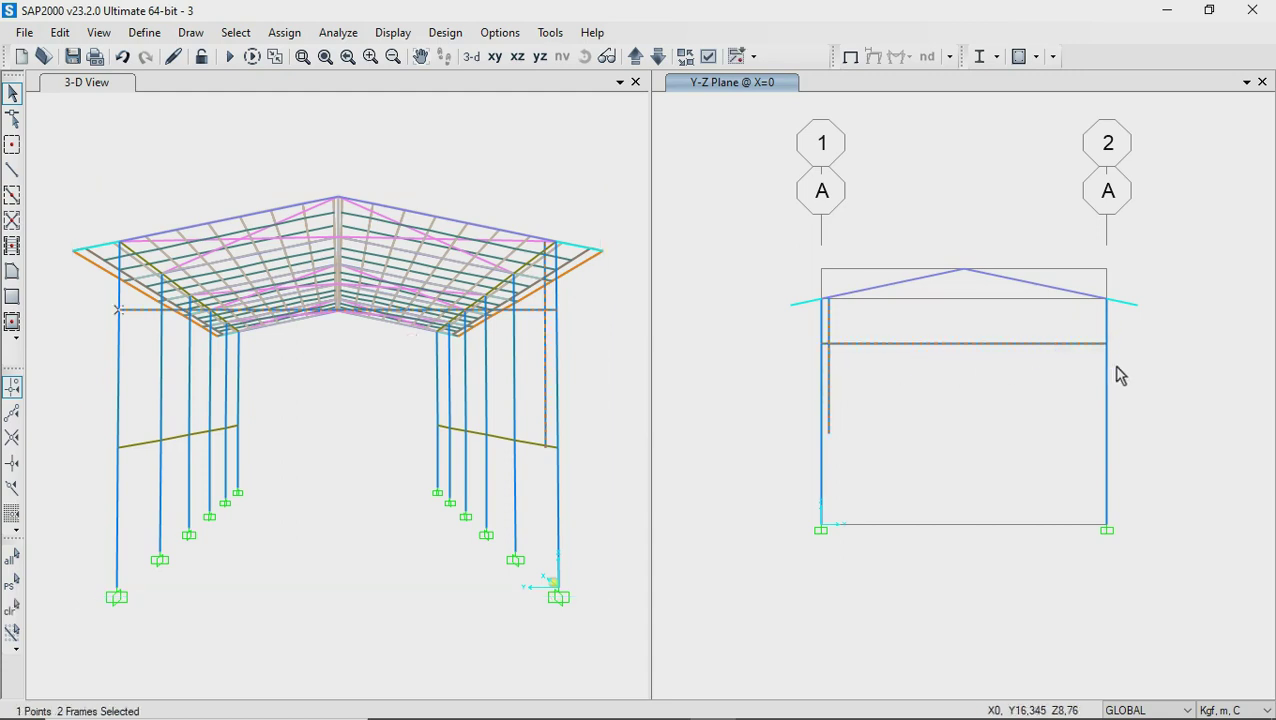
click(60, 32)
mouse_move(103, 370)
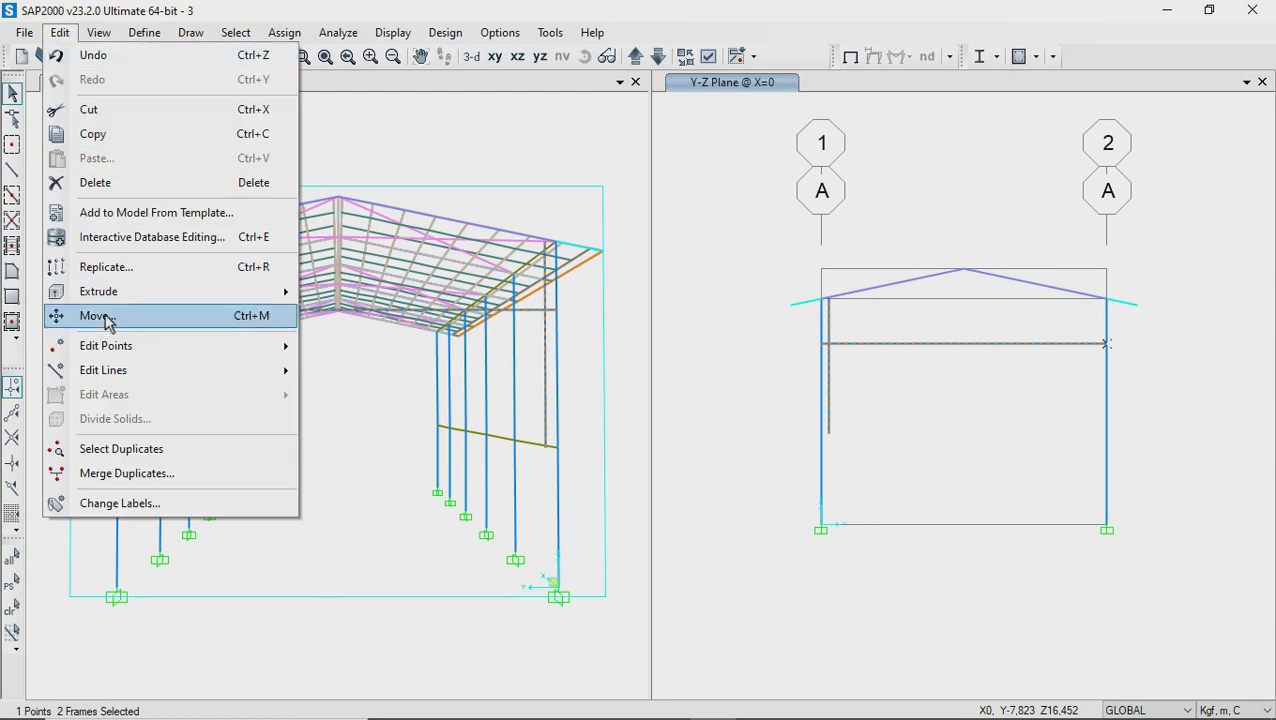
click(396, 424)
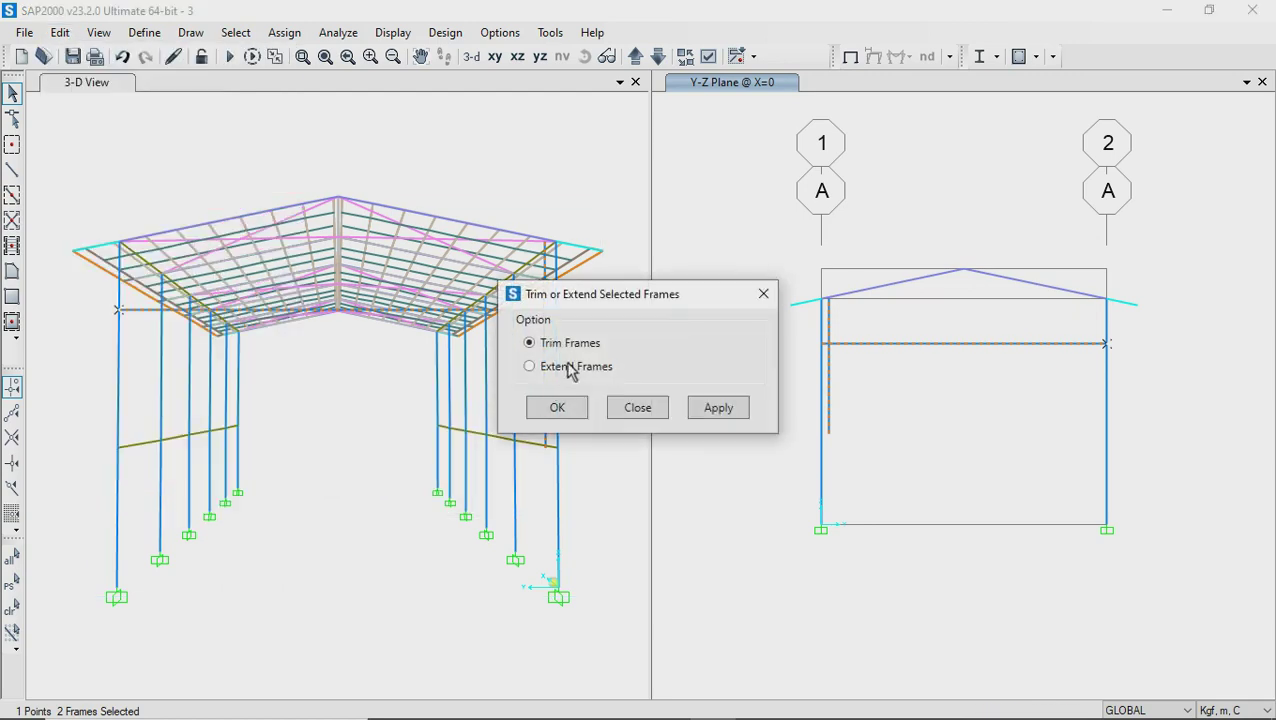
click(556, 412)
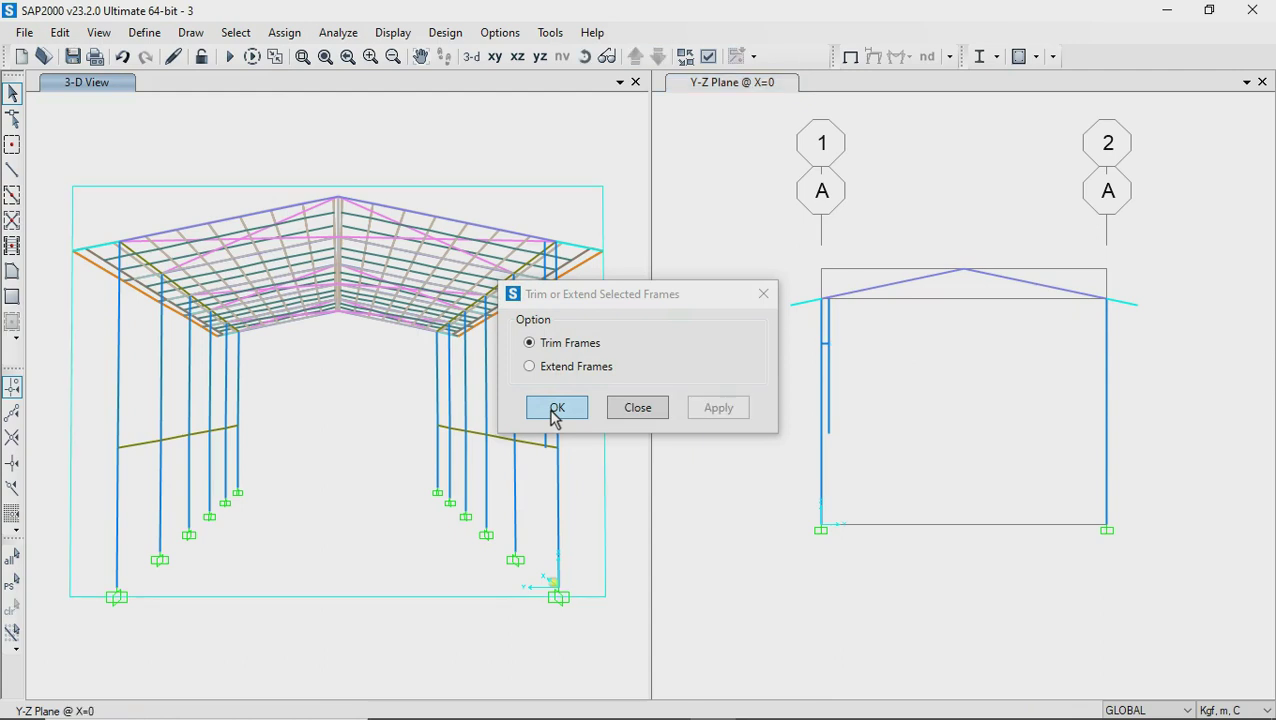
click(556, 410)
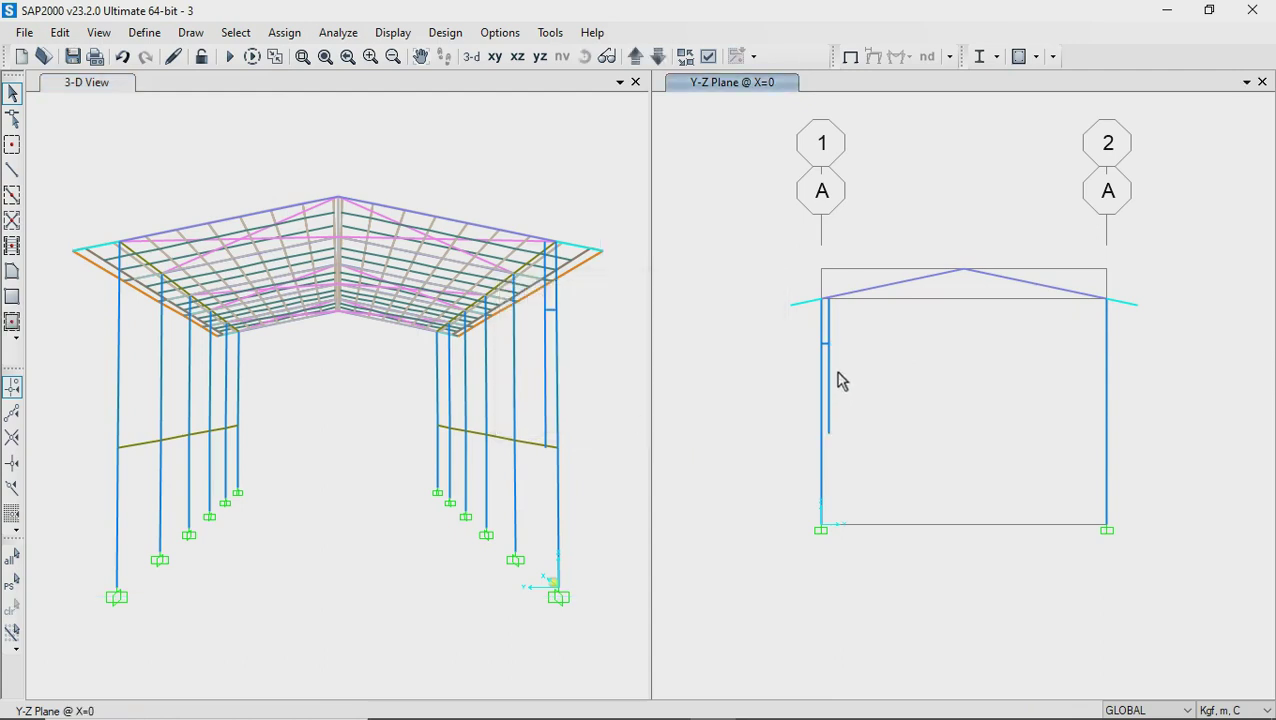
Remove the leftover offset column copy and select the new bracket in the 3-D view
click(830, 377)
click(830, 378)
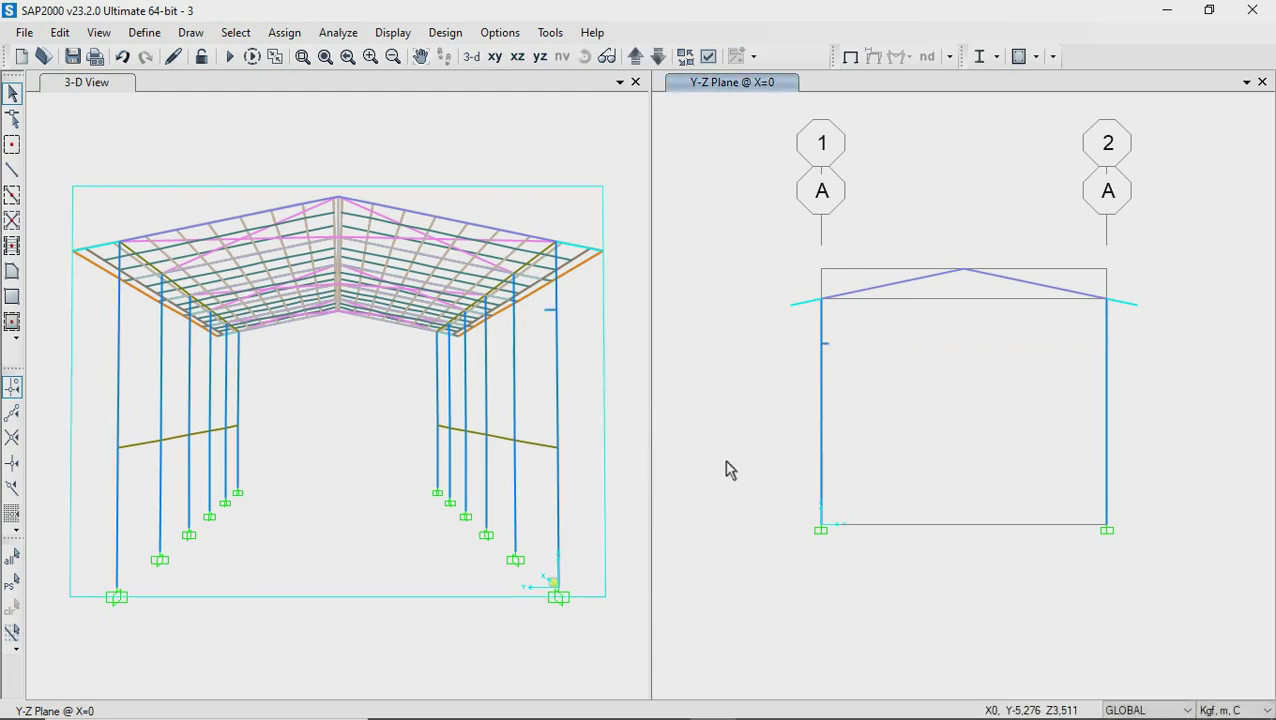
click(533, 317)
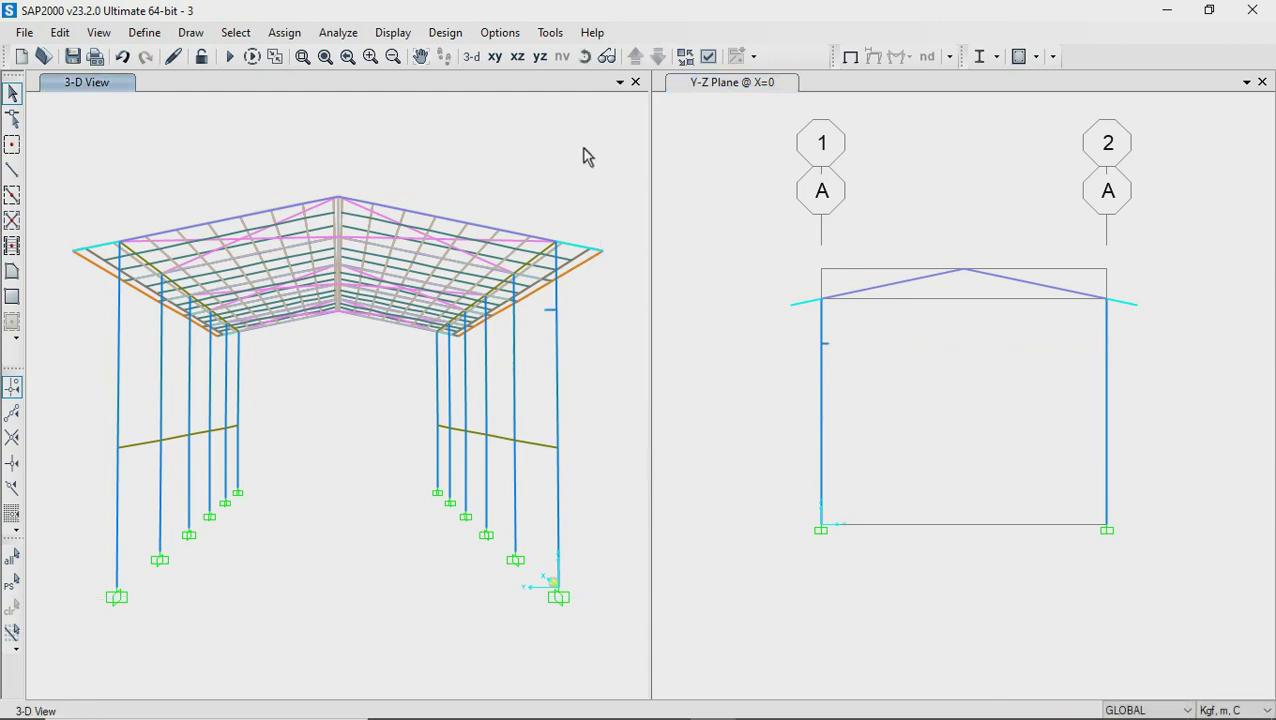
drag(535, 310, 577, 332)
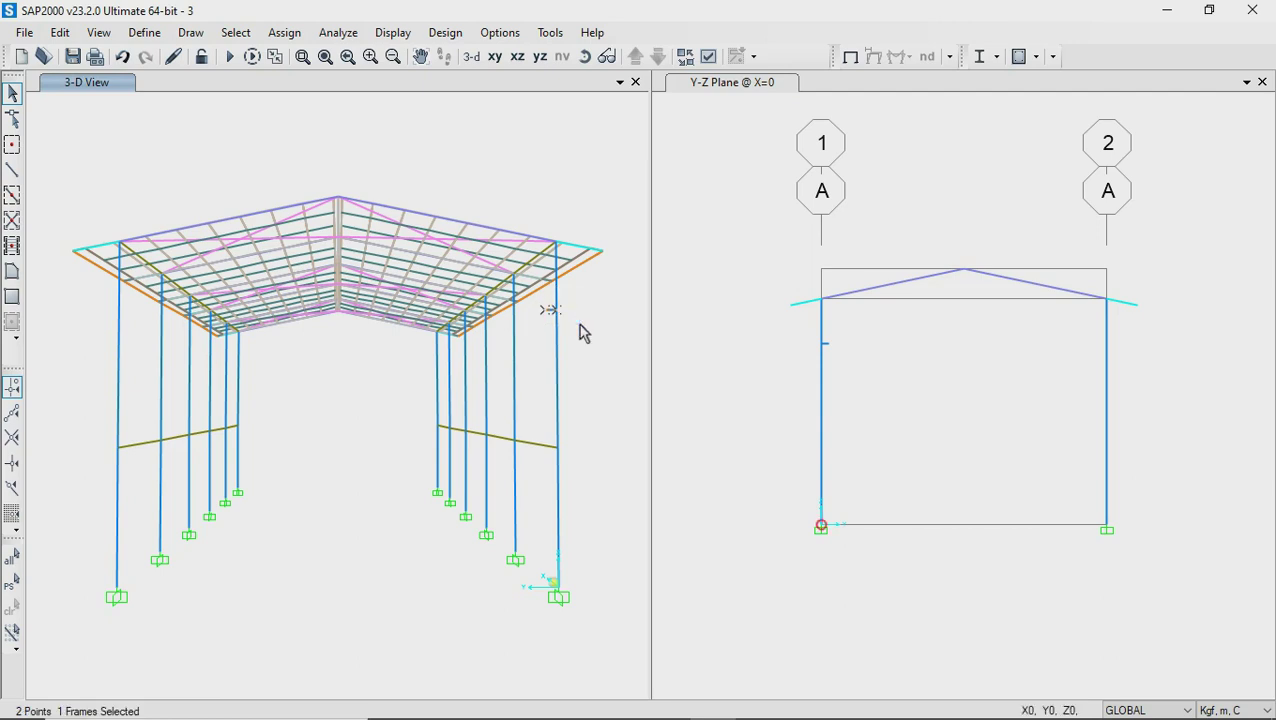
click(60, 32)
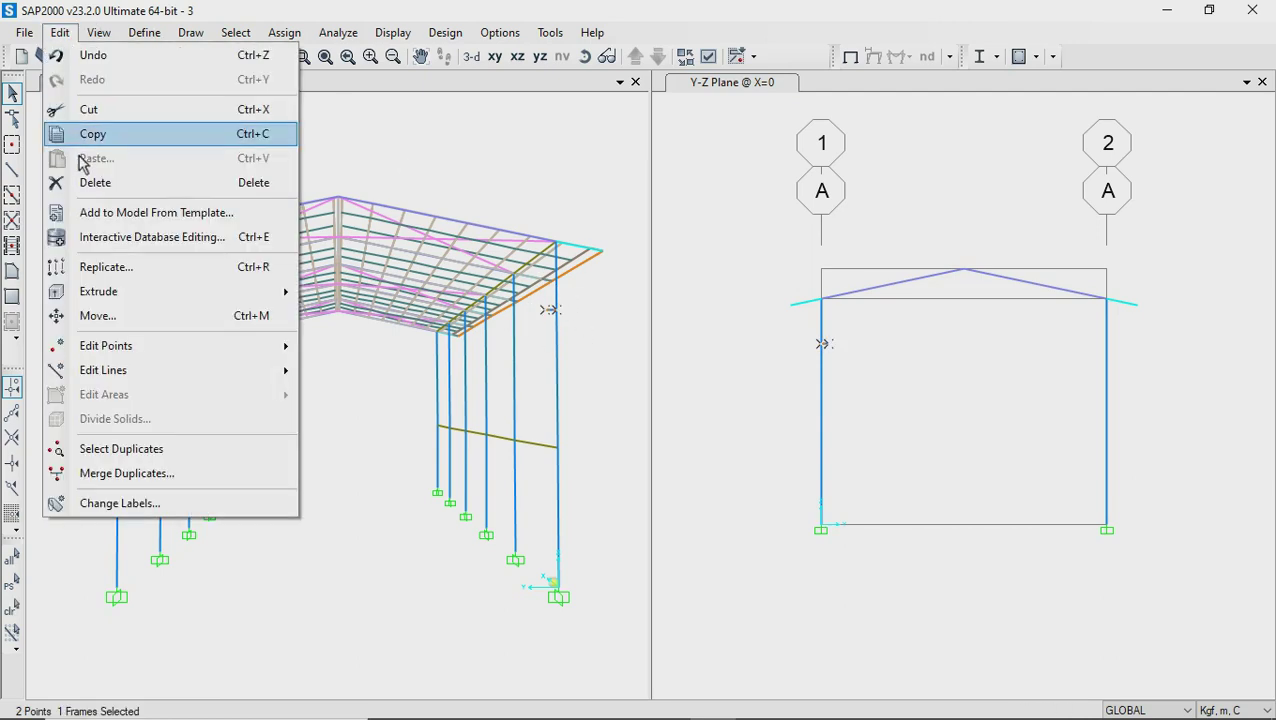
Replicate the bracket with dx 5, dy 0 and Number 5 along the column line
click(97, 268)
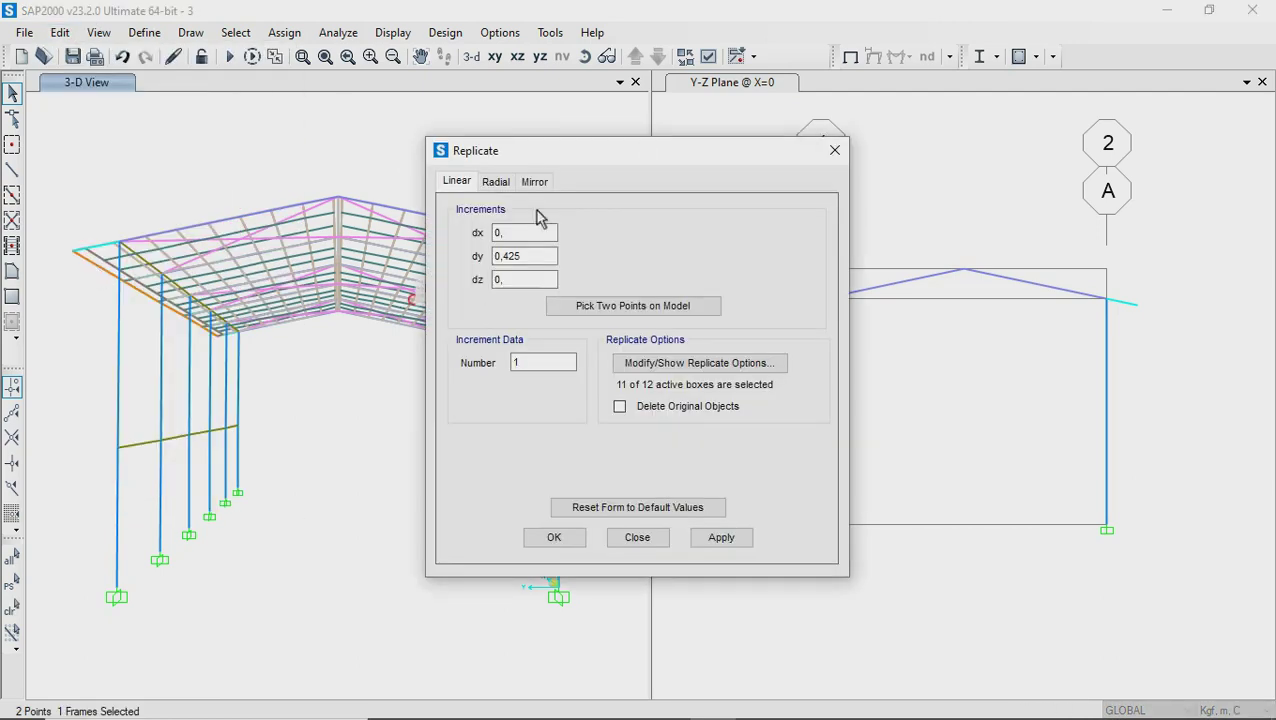
drag(567, 161, 785, 188)
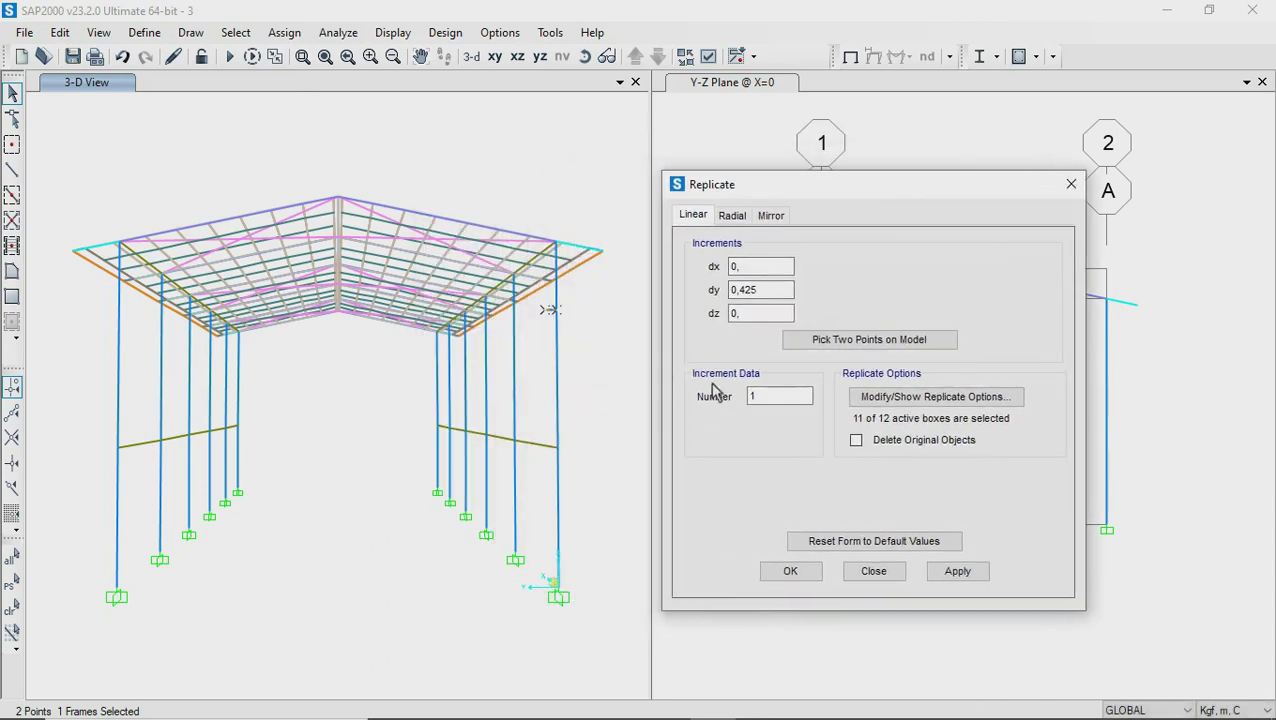
click(755, 288)
drag(755, 288, 698, 305)
text(0)
double_click(742, 268)
text(5)
double_click(760, 397)
text(5)
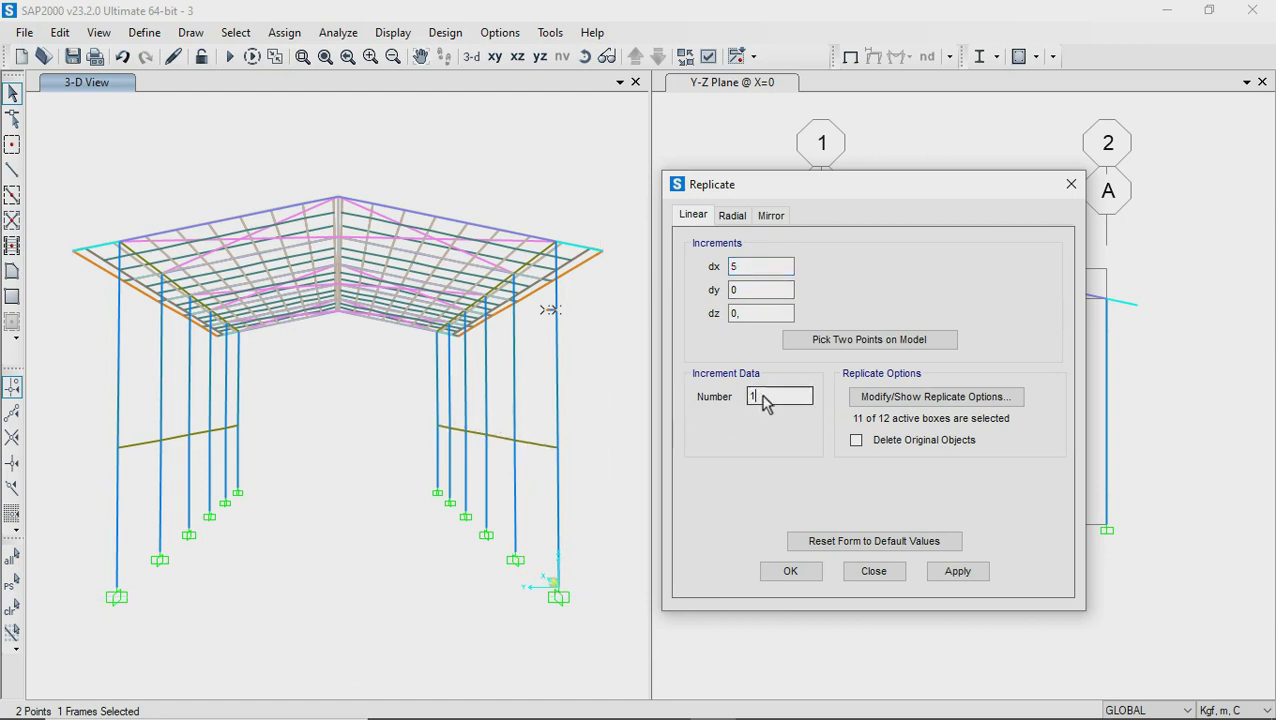
click(957, 577)
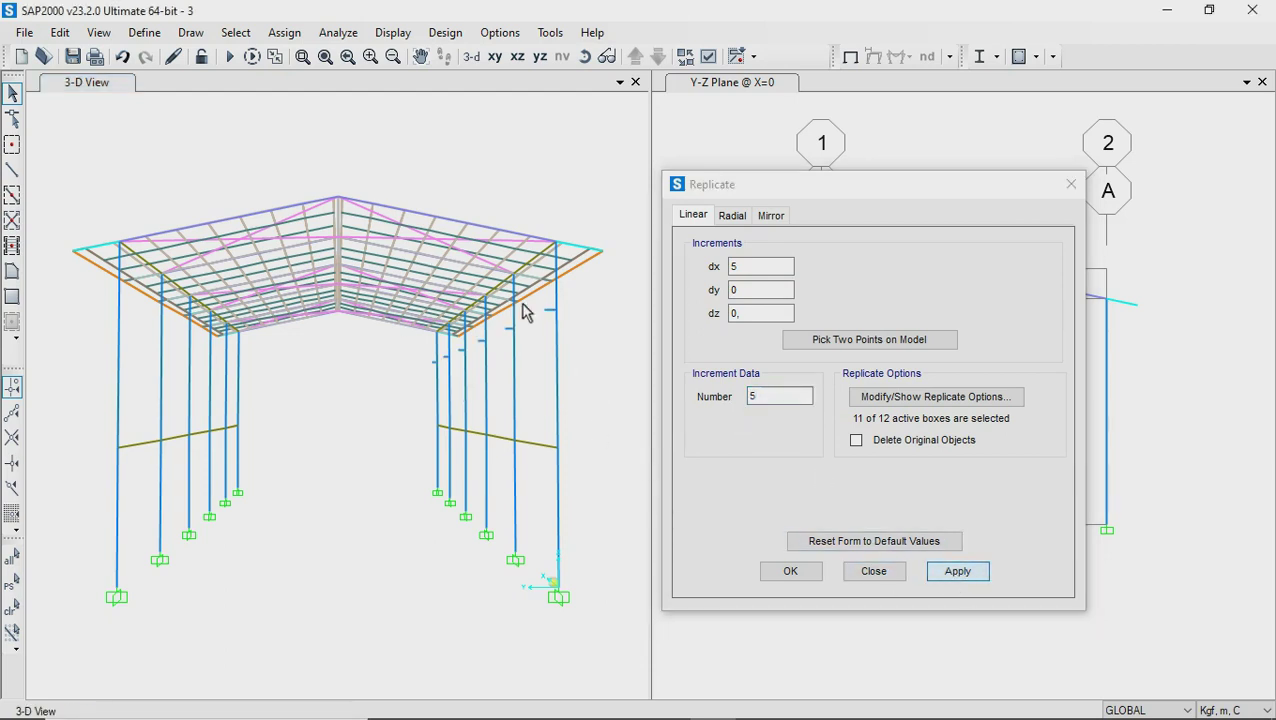
Draw a WF400 crane girder segment between the first two brackets
click(12, 172)
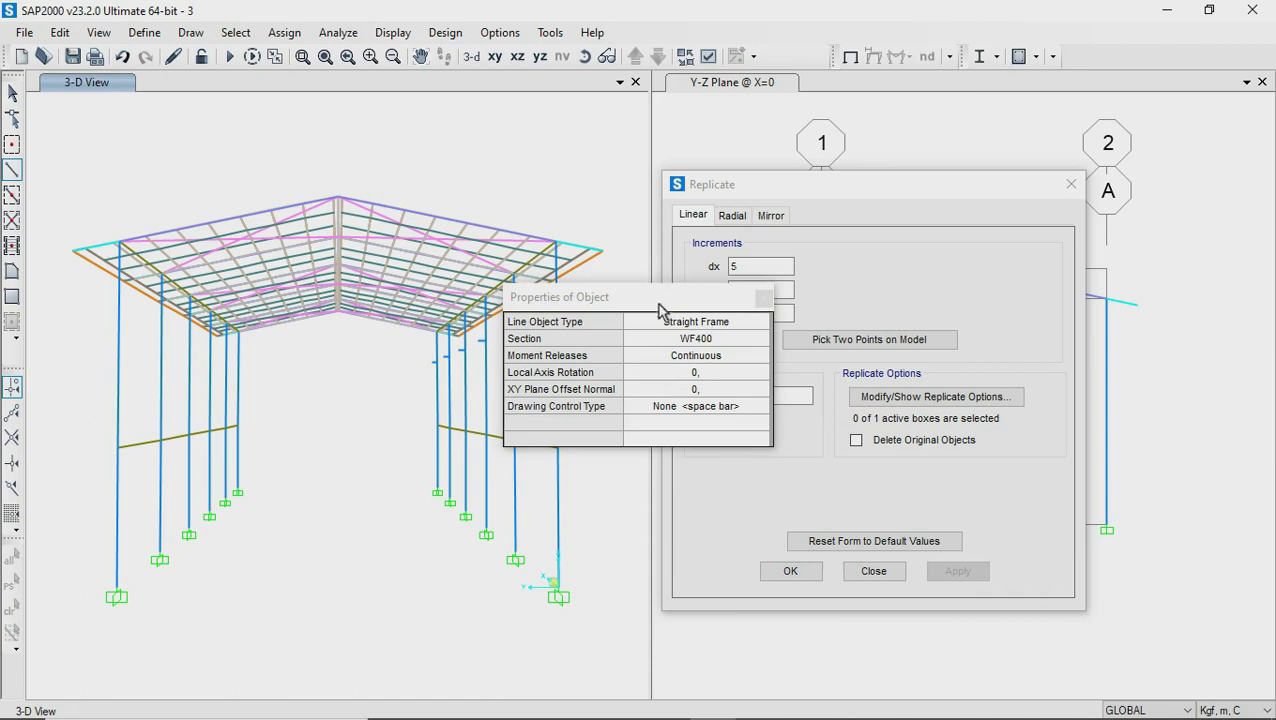
drag(655, 297, 813, 423)
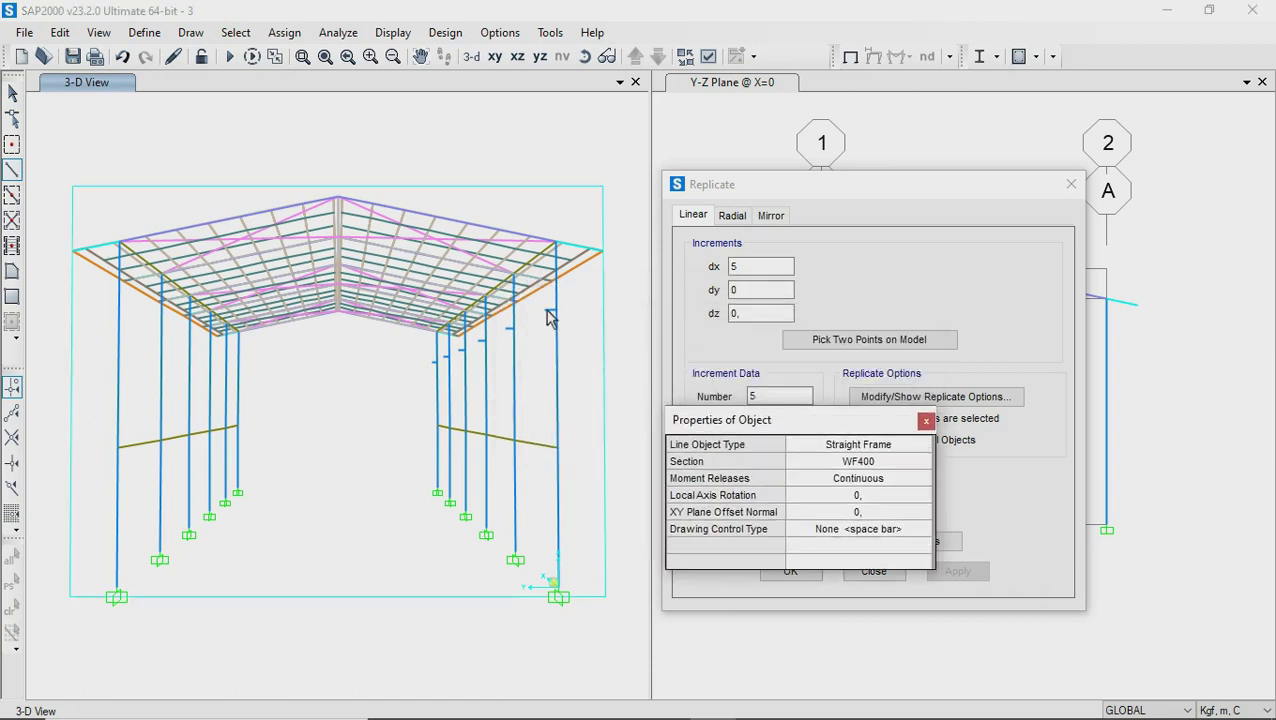
click(547, 316)
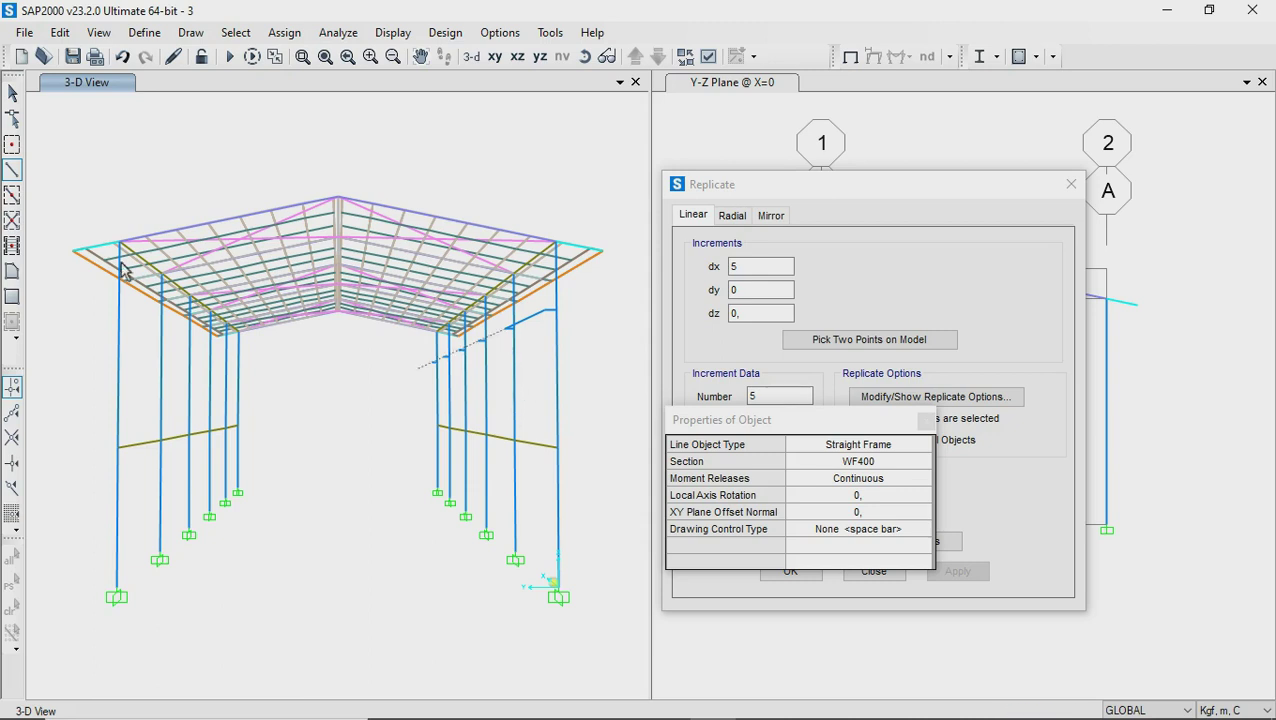
click(12, 94)
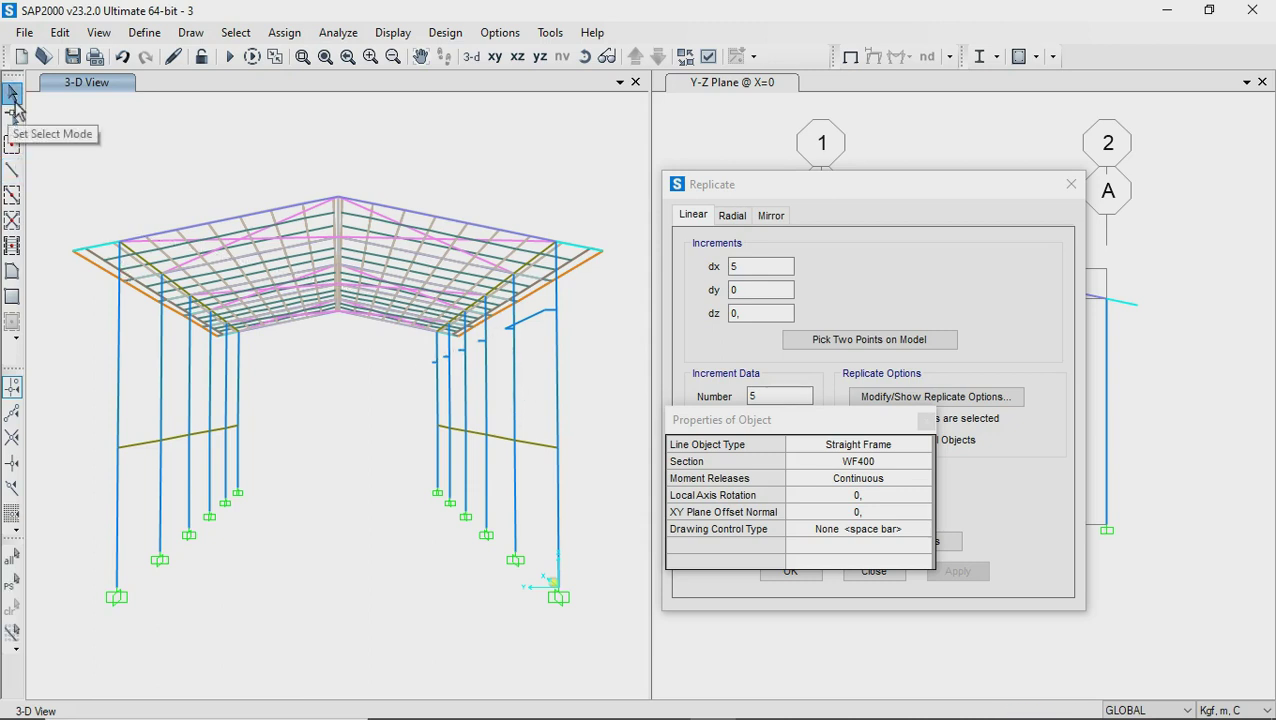
Replicate the girder segment and its end joints 4 times along X, then orbit to inspect it
click(522, 319)
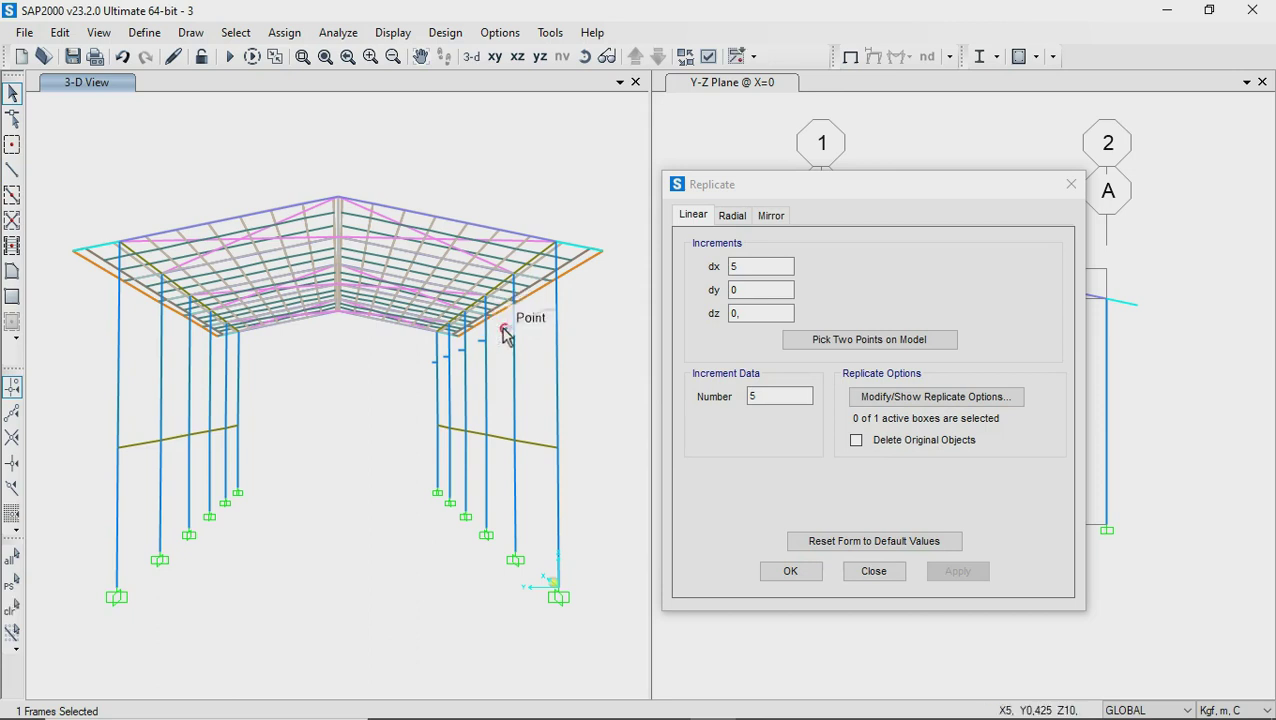
click(565, 336)
click(545, 313)
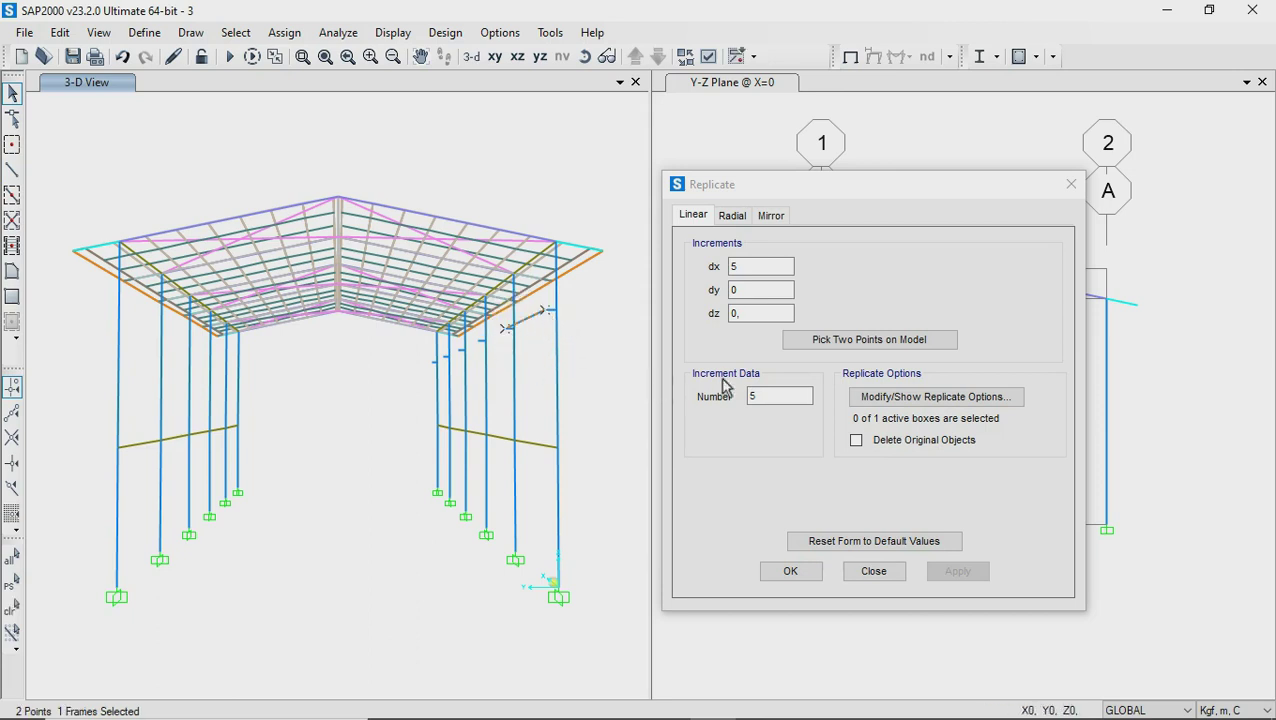
click(740, 266)
double_click(752, 402)
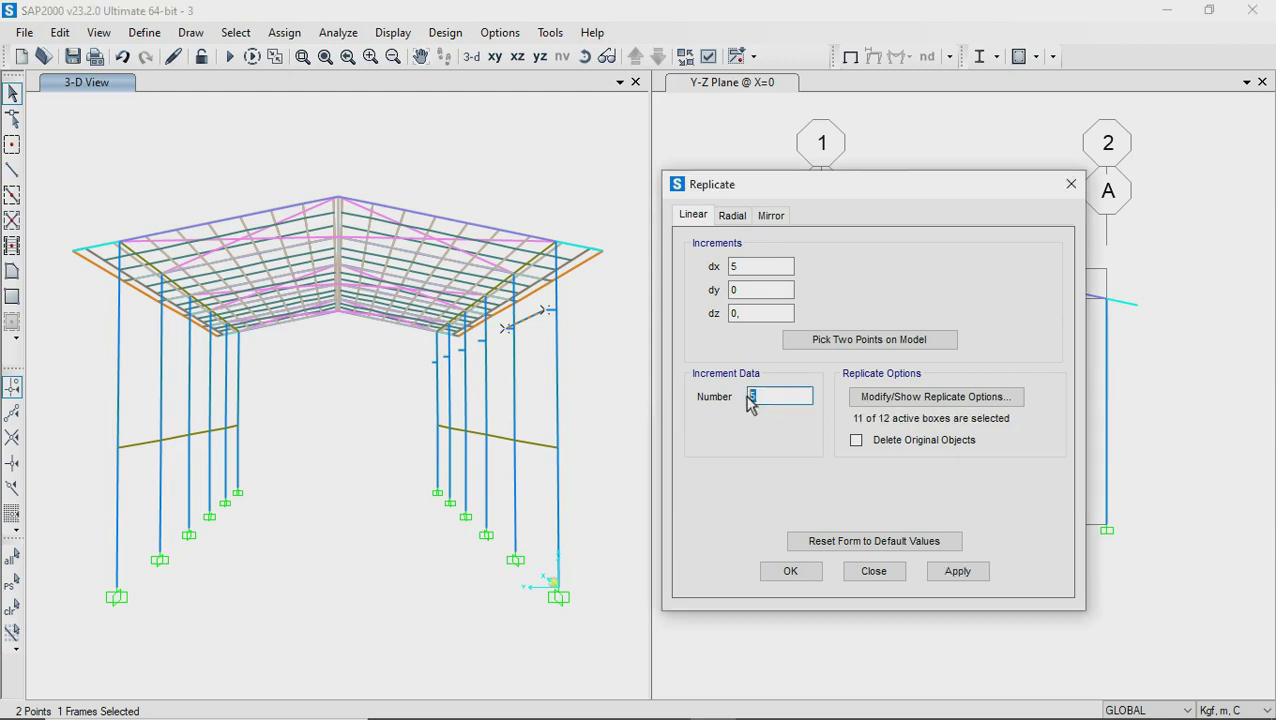
text(4)
click(958, 578)
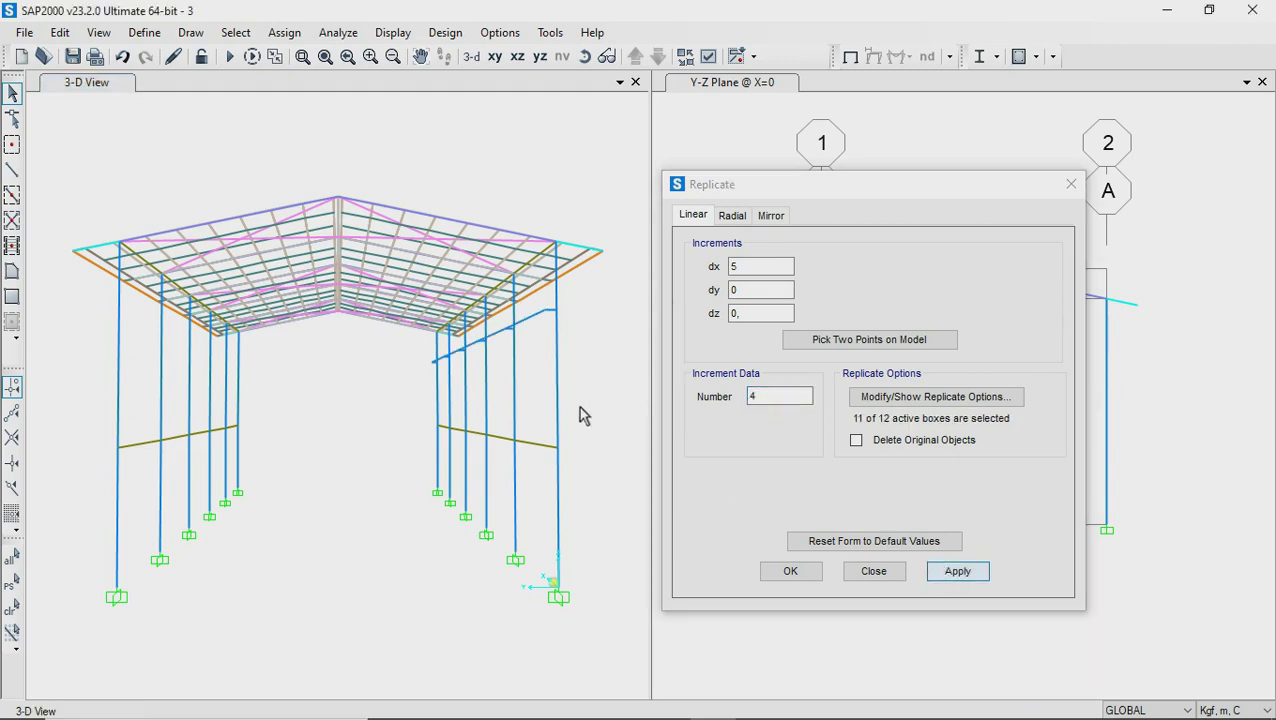
click(577, 198)
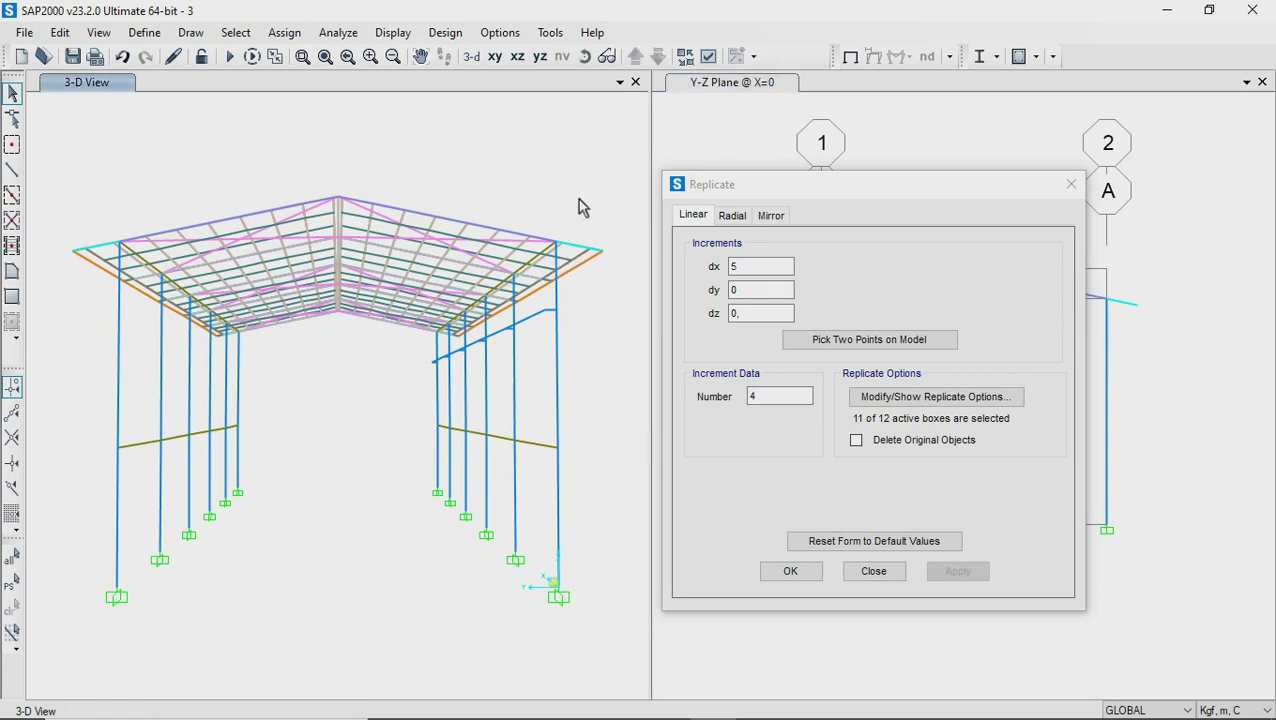
click(586, 57)
mouse_move(460, 333)
mouse_down()
mouse_move(458, 356)
mouse_move(425, 342)
mouse_move(572, 376)
mouse_up()
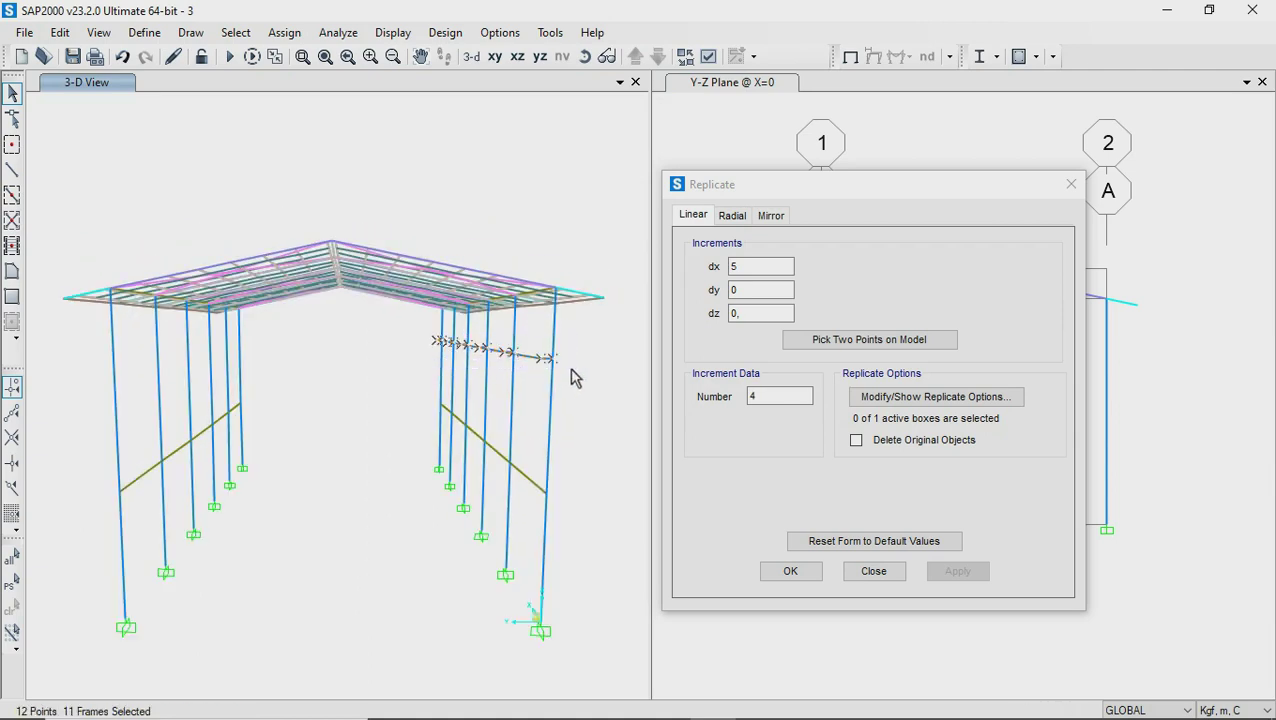
Mirror the 11 selected frames about the y = 7,925 line picked through (0, 7,925) and (5, 7,925)
click(585, 56)
drag(383, 390, 380, 418)
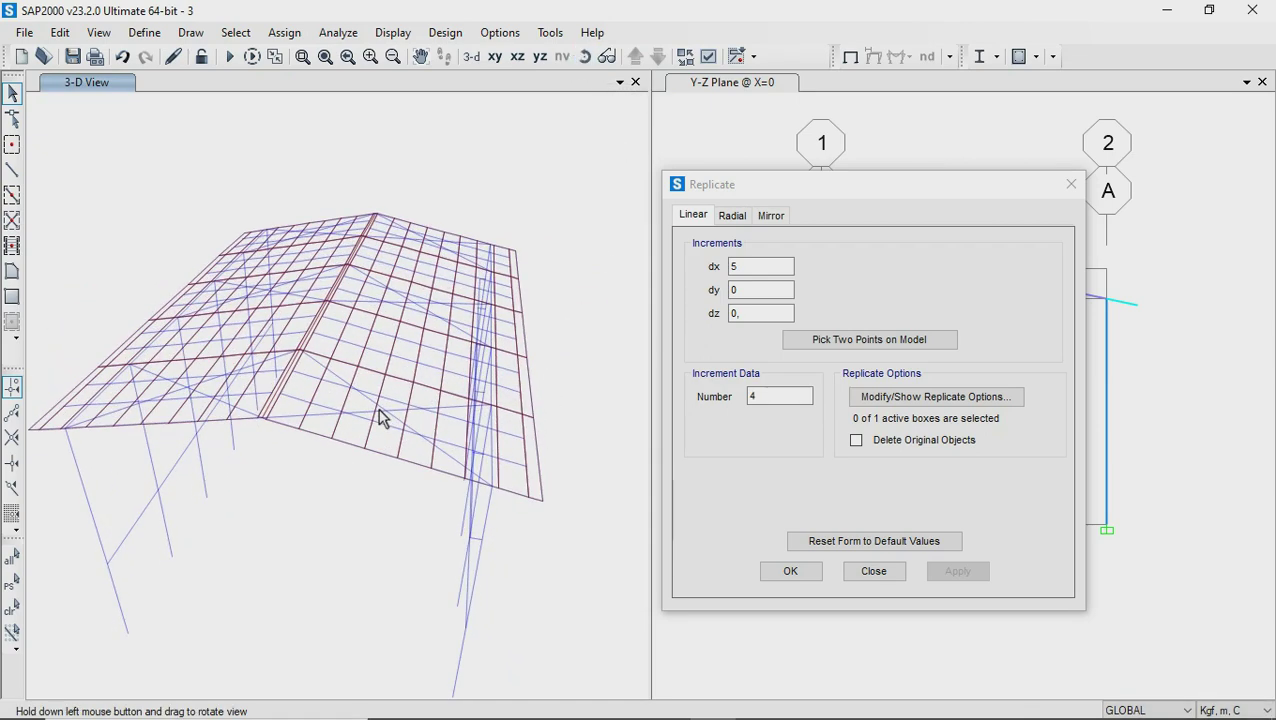
click(302, 57)
drag(220, 322, 330, 440)
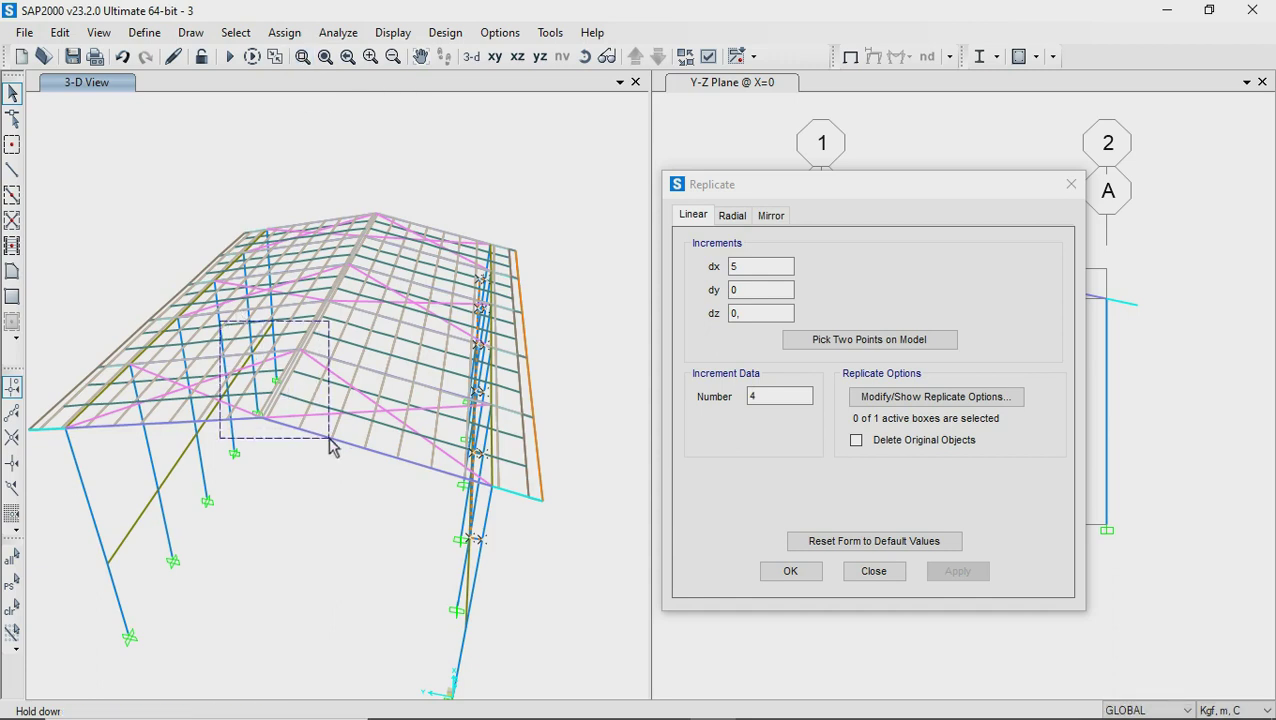
click(770, 215)
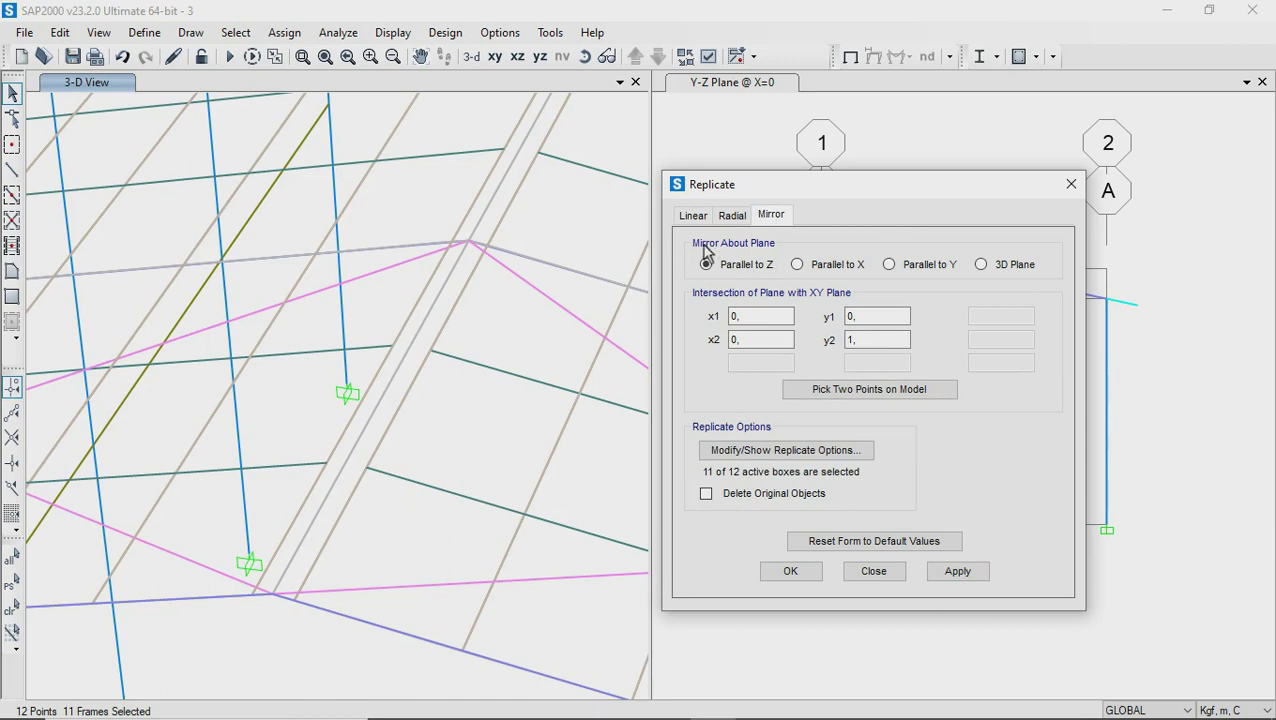
click(826, 395)
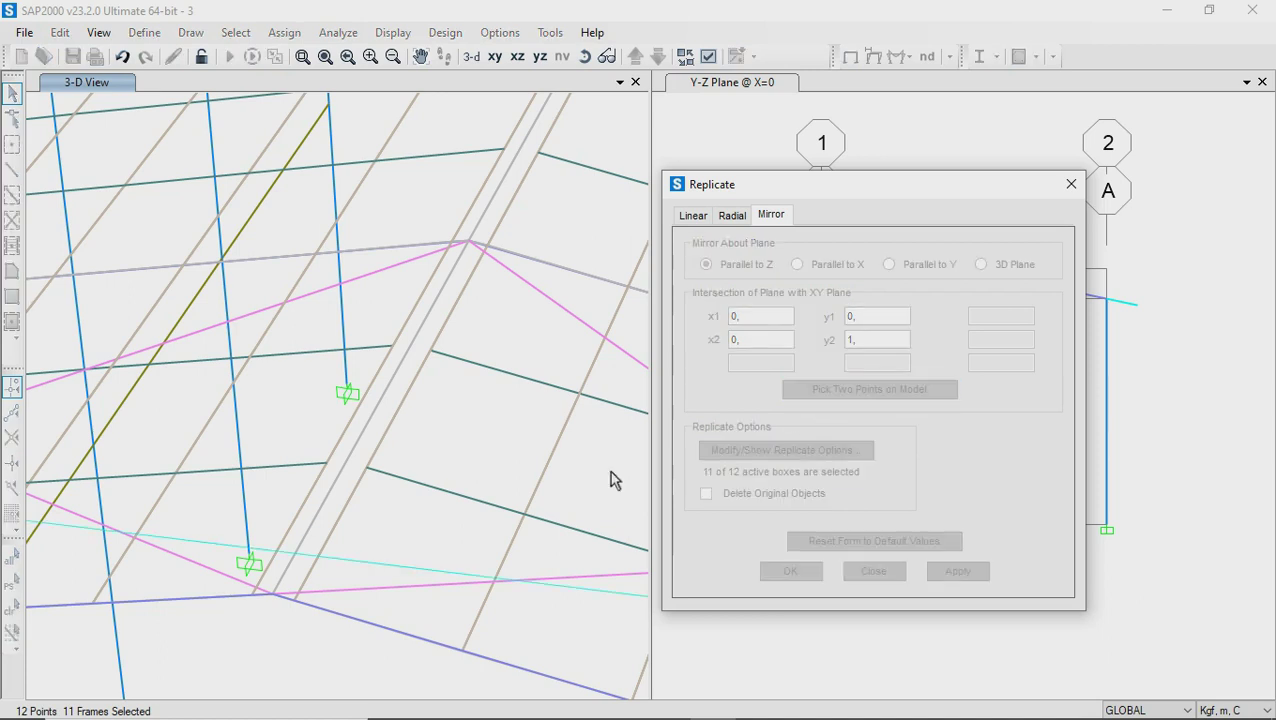
click(273, 594)
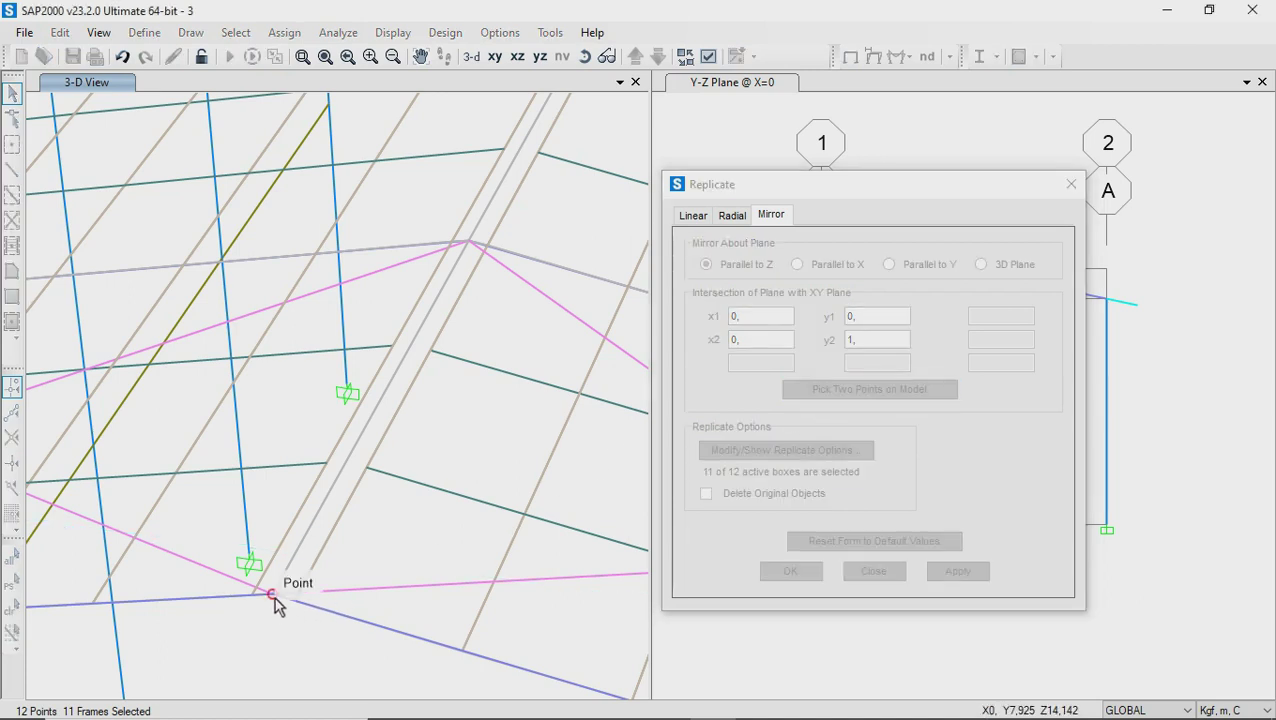
click(469, 243)
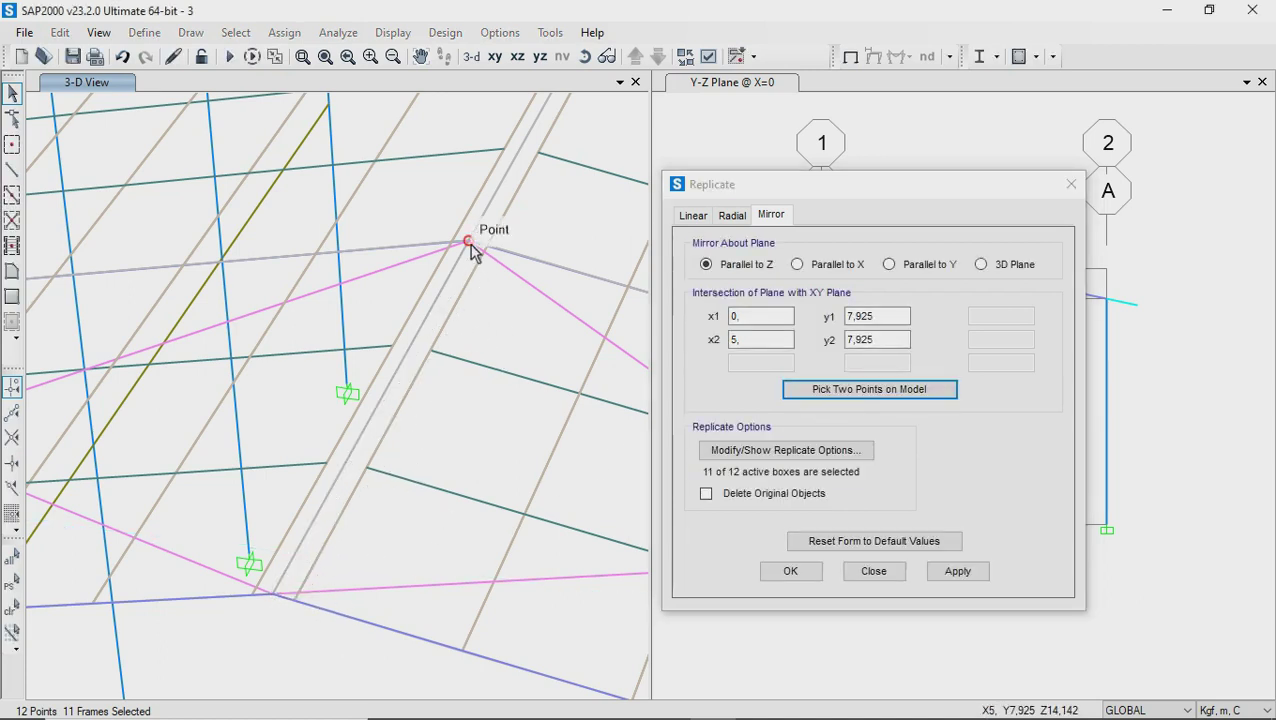
click(799, 577)
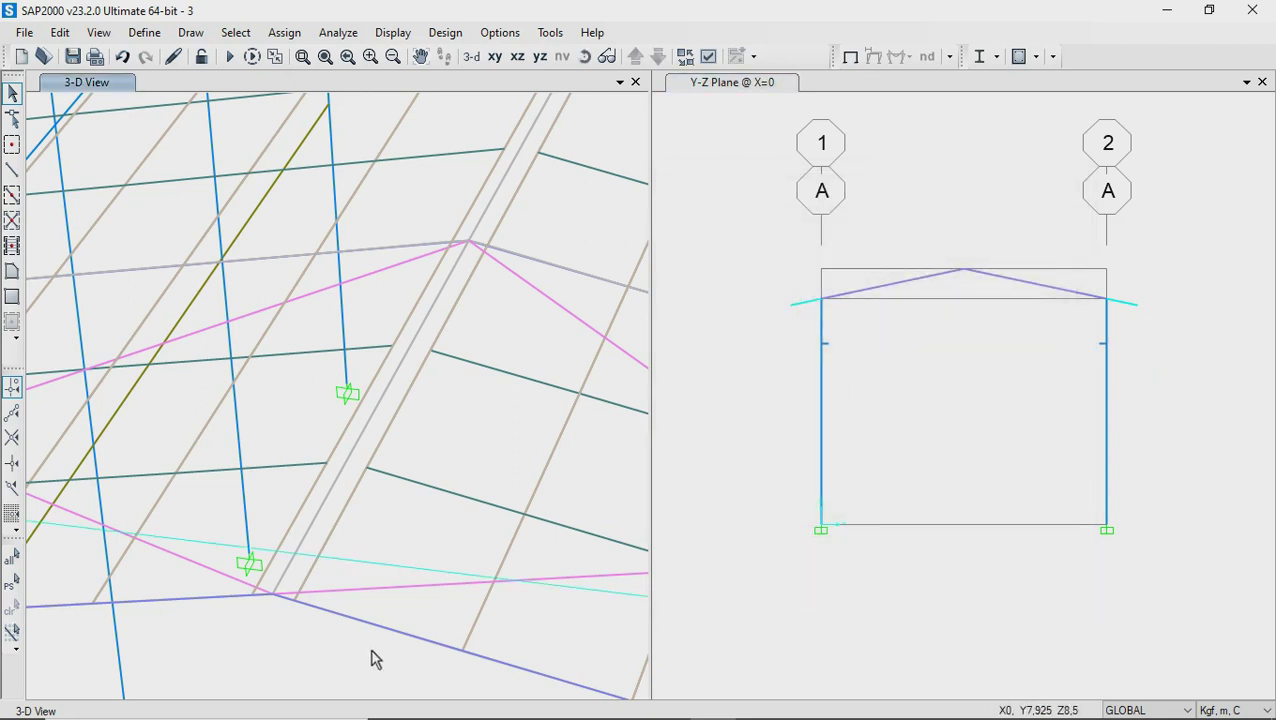
From an oblique front view, select the left and right columns and runway beams (24 points, 34 frames)
click(326, 56)
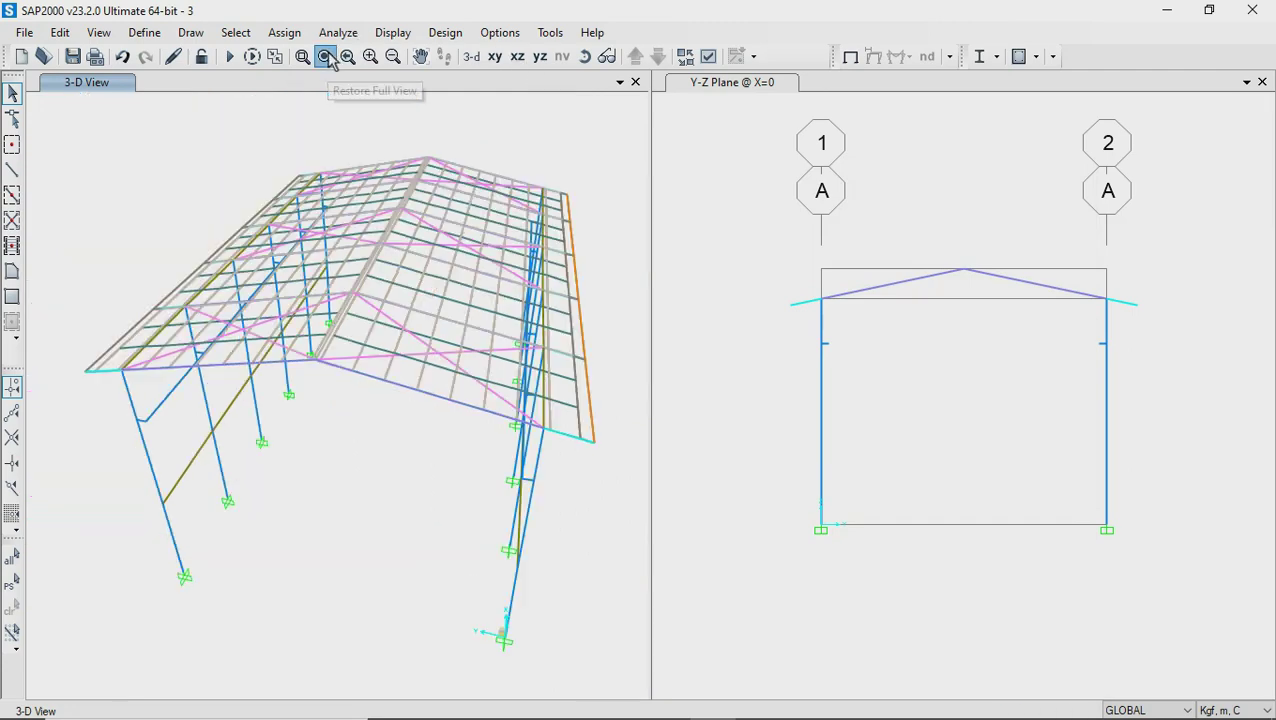
click(585, 56)
drag(411, 532, 436, 447)
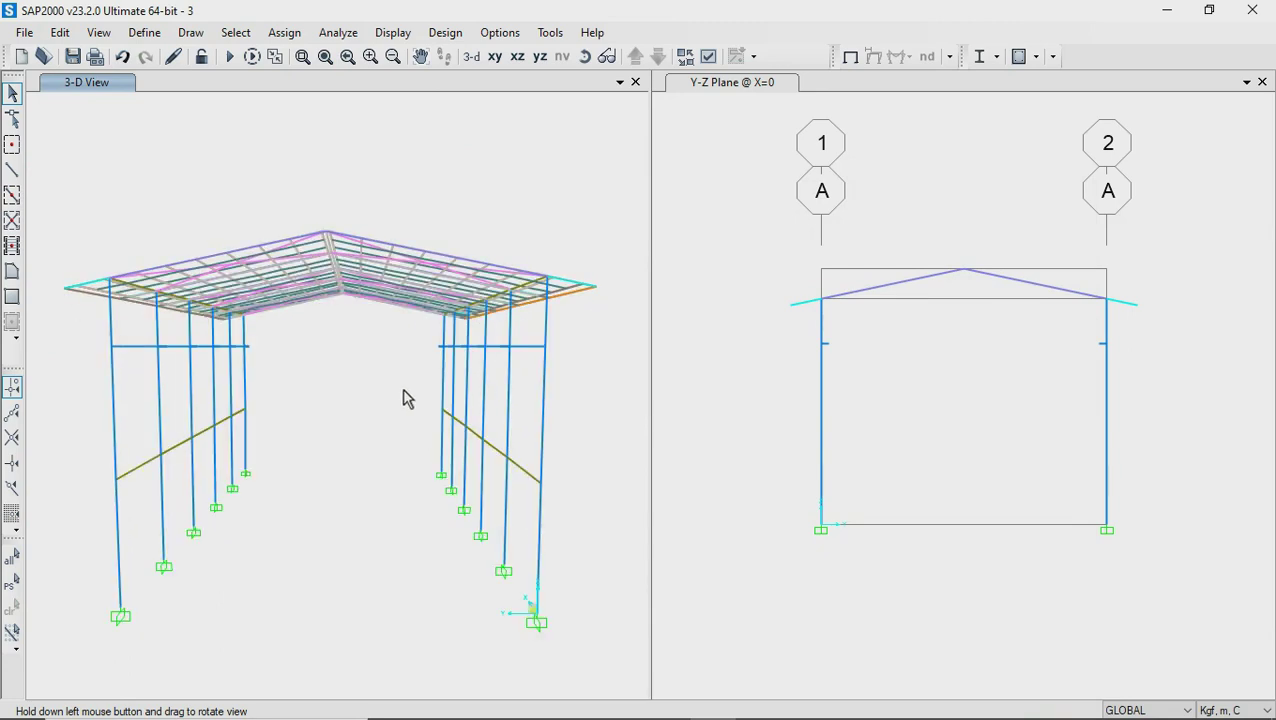
click(585, 58)
mouse_move(570, 336)
mouse_down()
mouse_move(557, 369)
mouse_move(673, 351)
mouse_move(584, 342)
mouse_move(567, 353)
mouse_up()
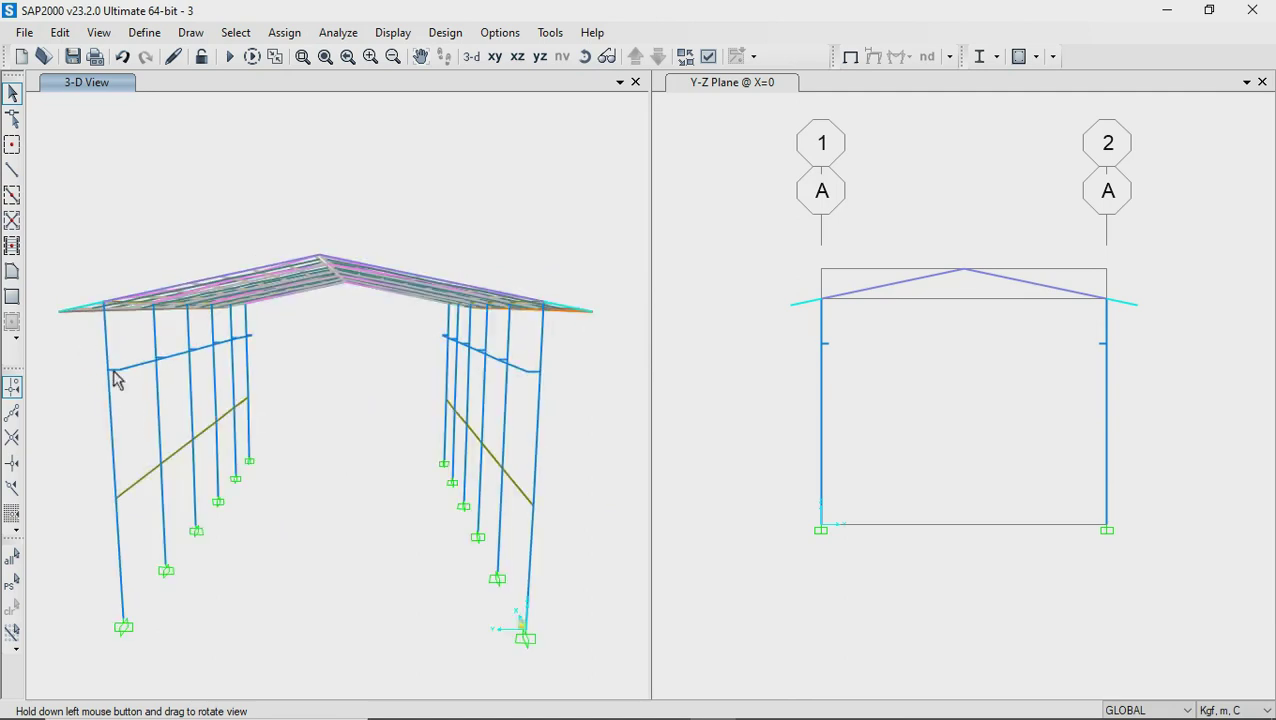
click(109, 416)
click(157, 402)
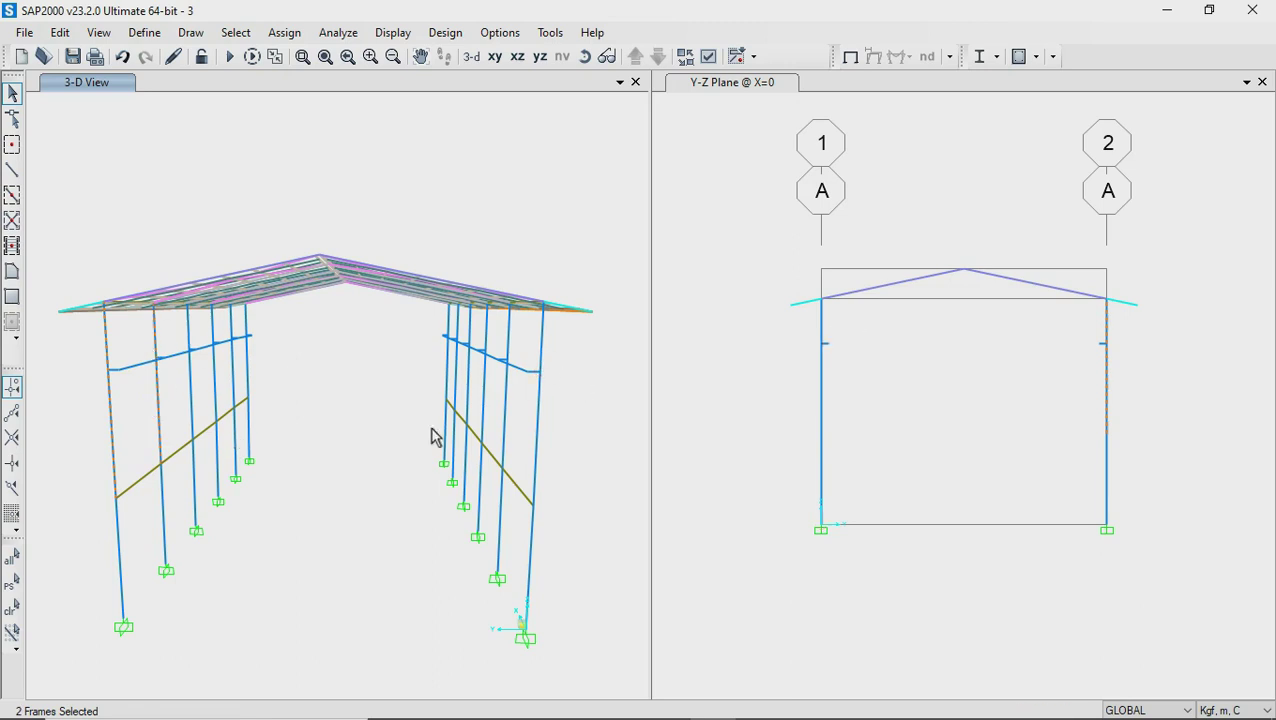
drag(562, 401, 474, 345)
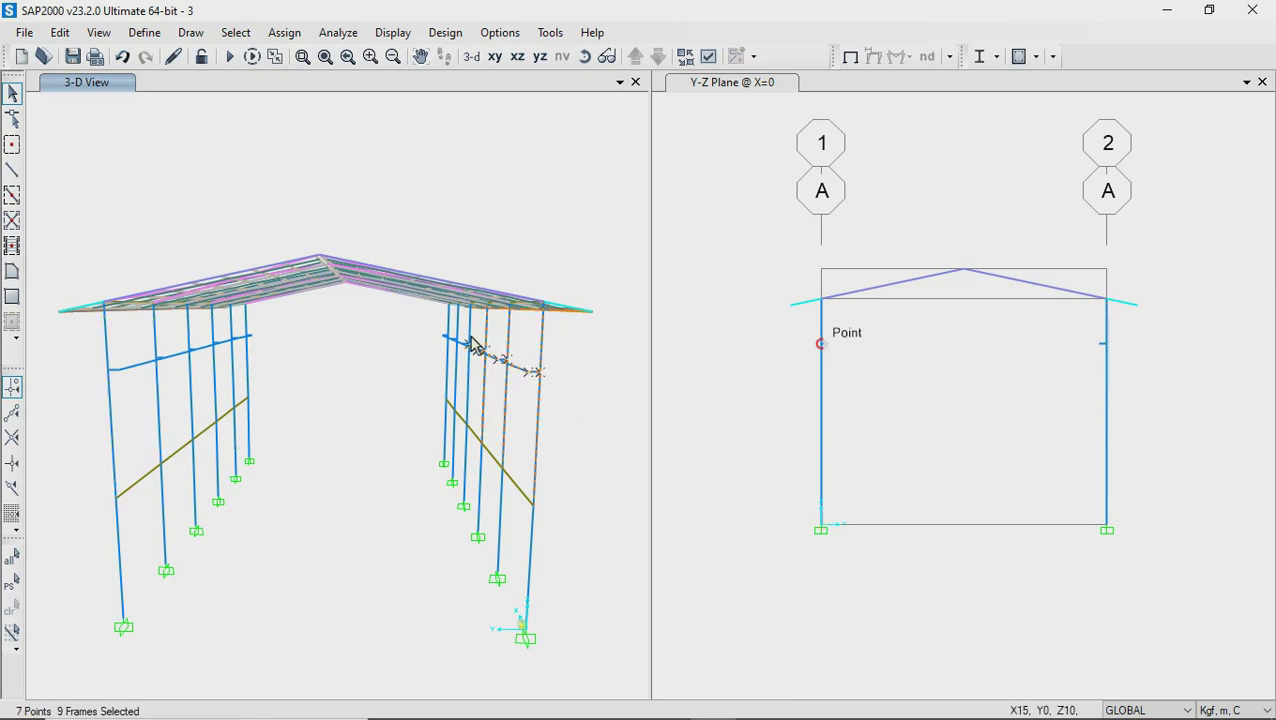
drag(559, 379, 434, 325)
drag(280, 370, 199, 333)
drag(198, 380, 88, 352)
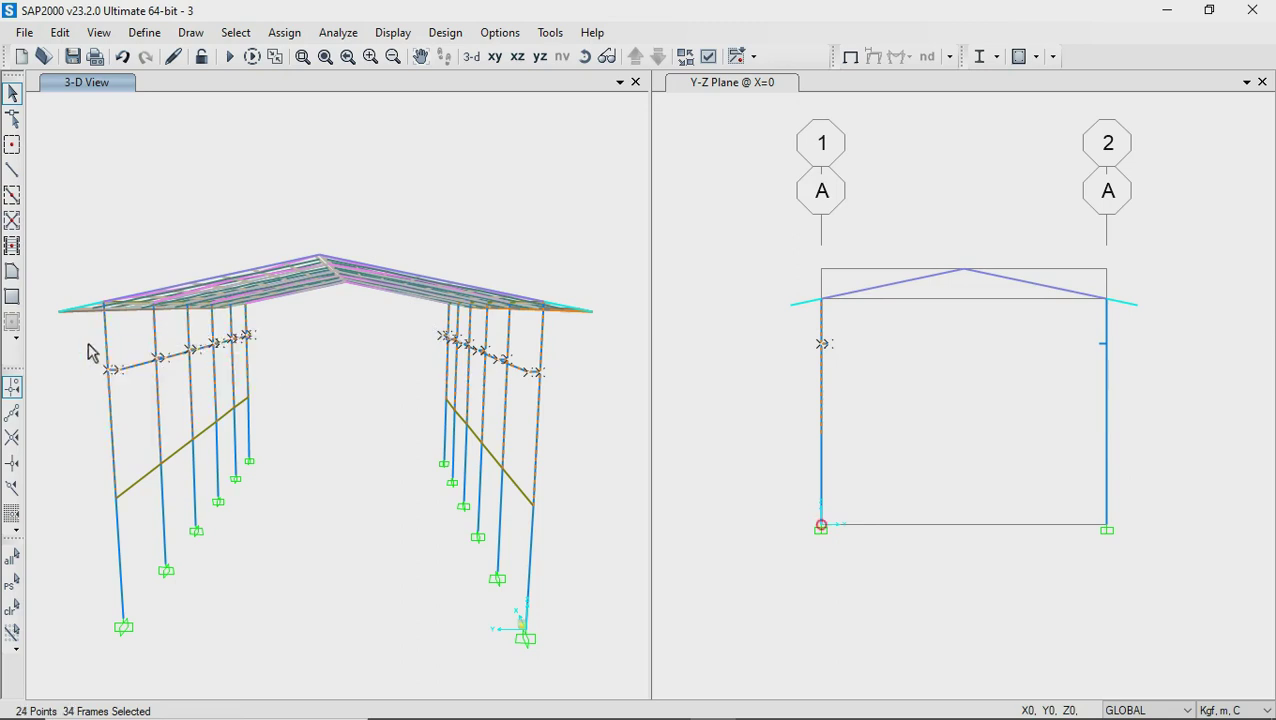
Divide the selected frames using Break at Intersections with Selected Joints
click(66, 34)
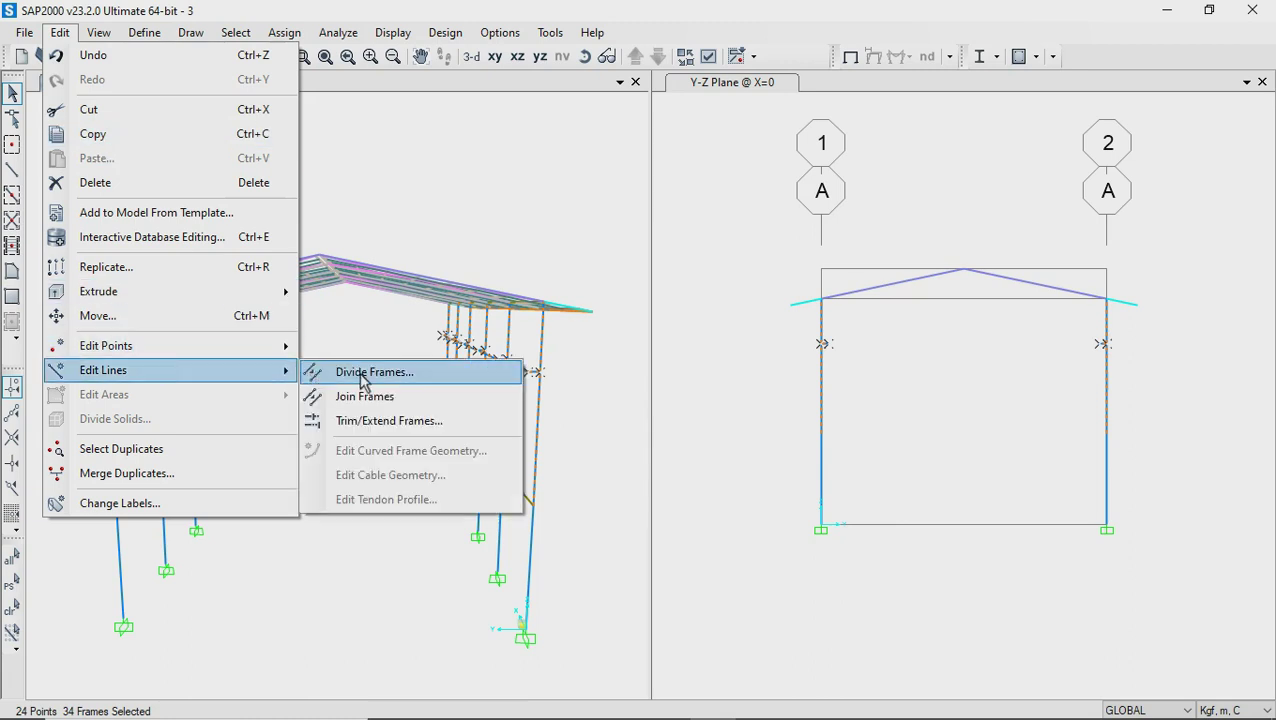
click(362, 376)
click(338, 274)
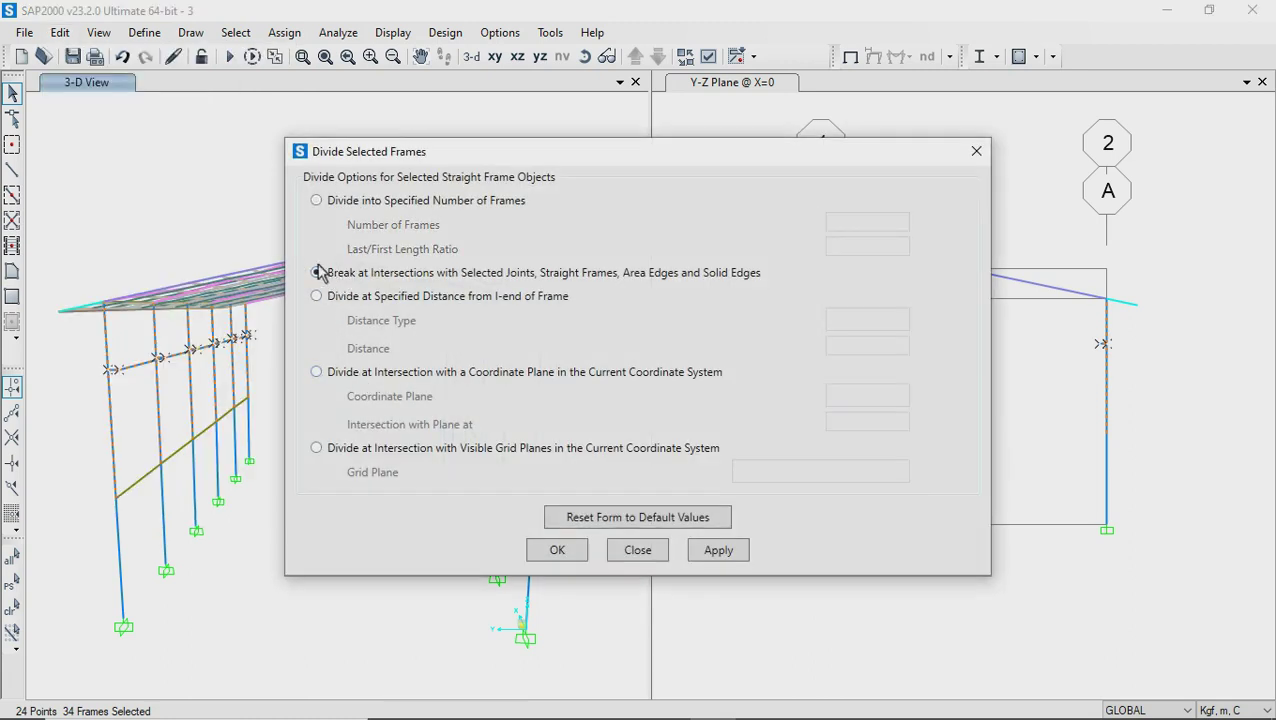
click(570, 556)
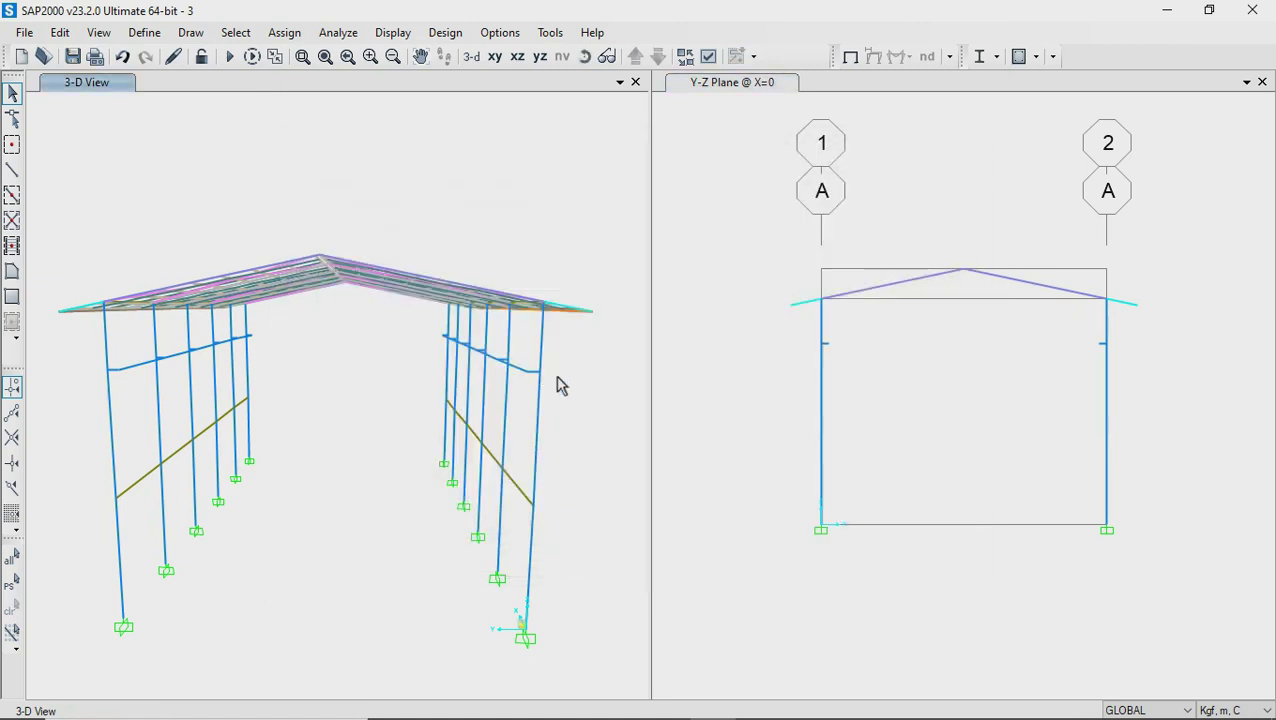
Select the divided column segments to verify the breaks, then clear the selection
click(537, 412)
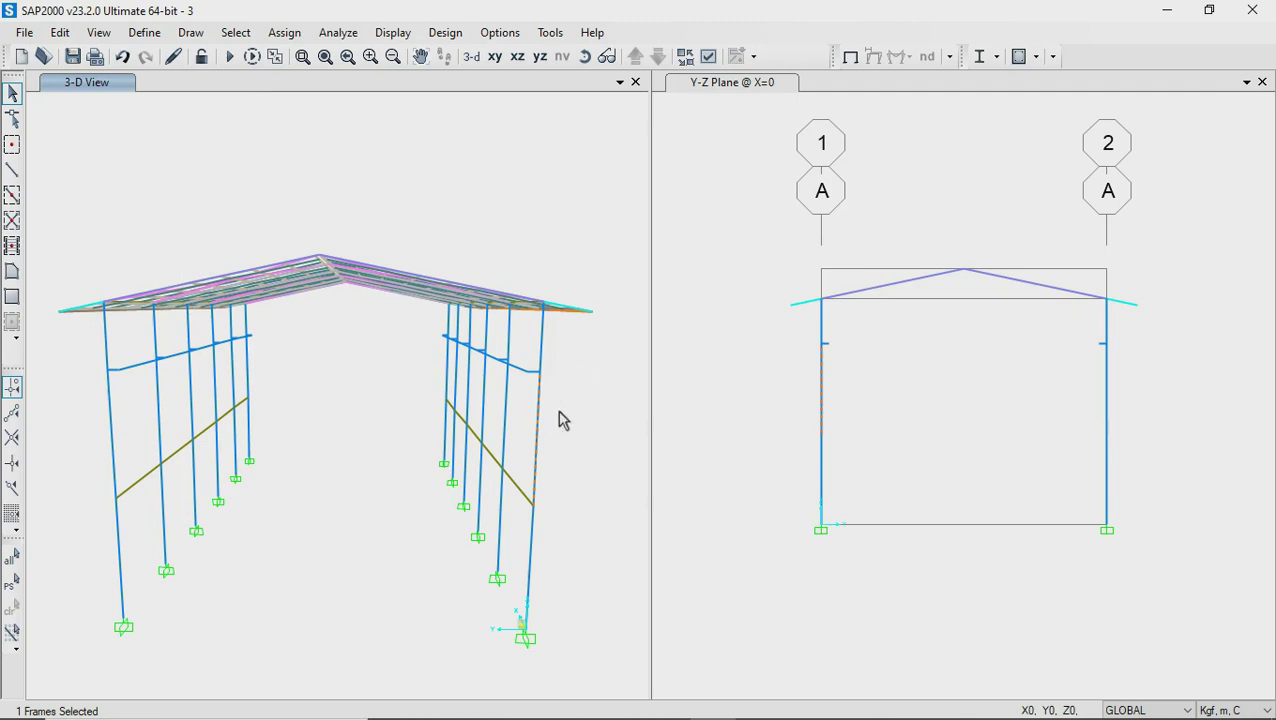
drag(133, 392, 98, 416)
drag(125, 338, 96, 364)
click(157, 405)
key(ctrl+shift+c)
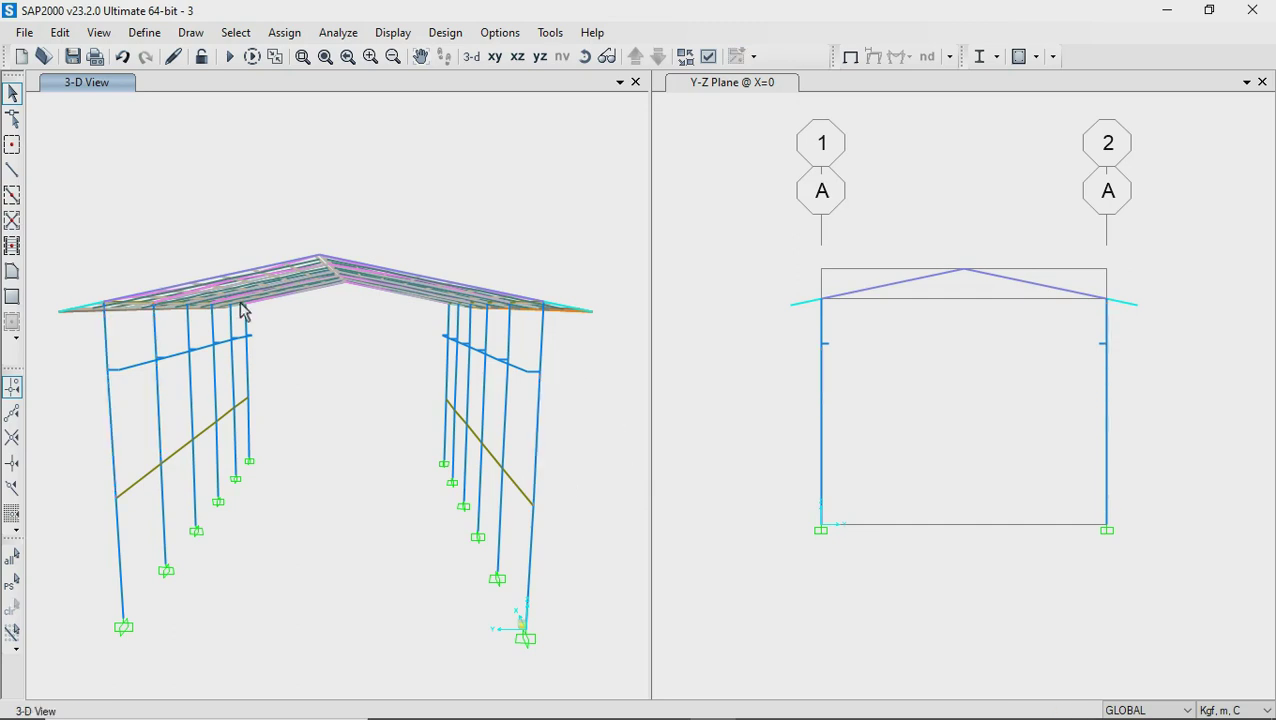
click(709, 57)
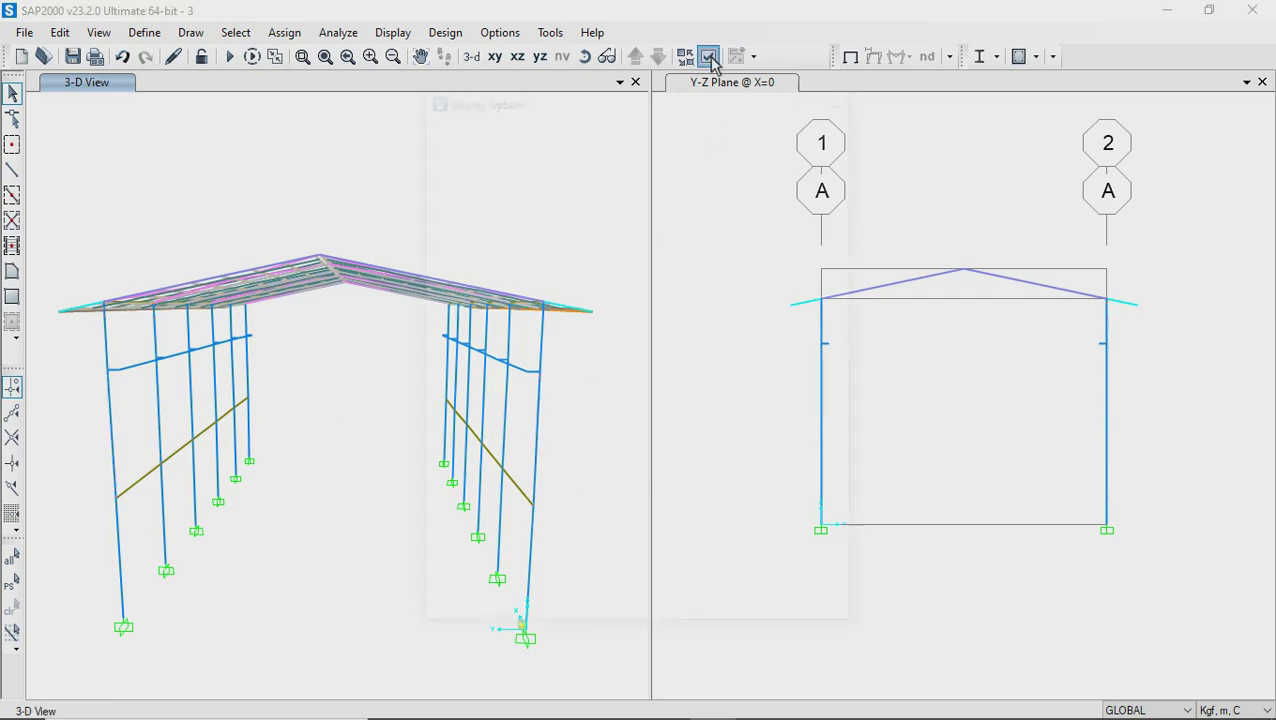
click(522, 124)
click(725, 216)
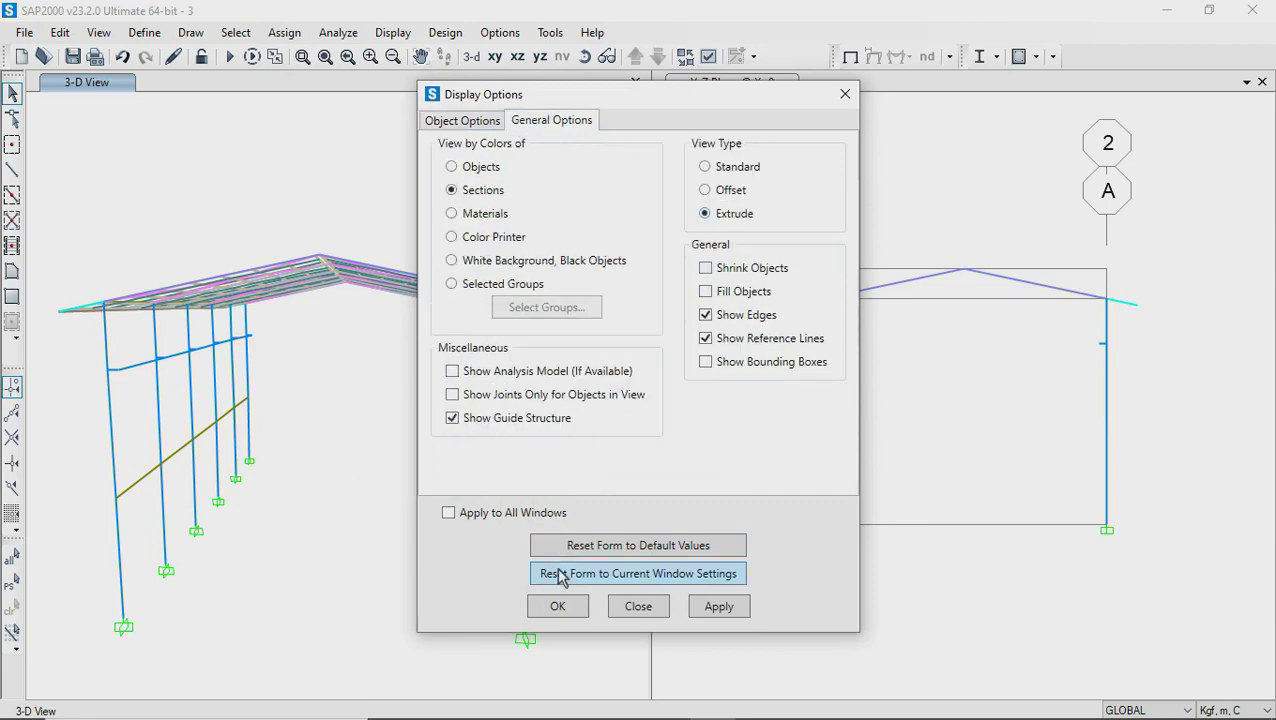
click(558, 607)
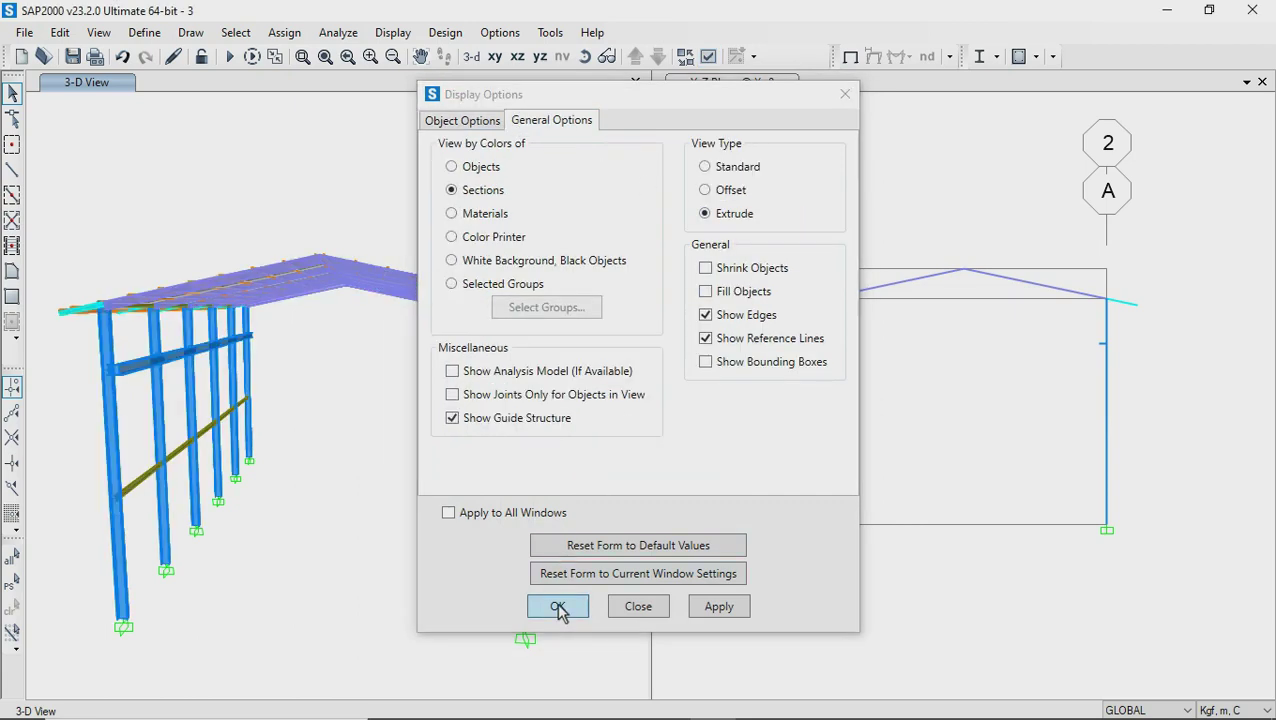
click(584, 57)
drag(373, 424, 420, 440)
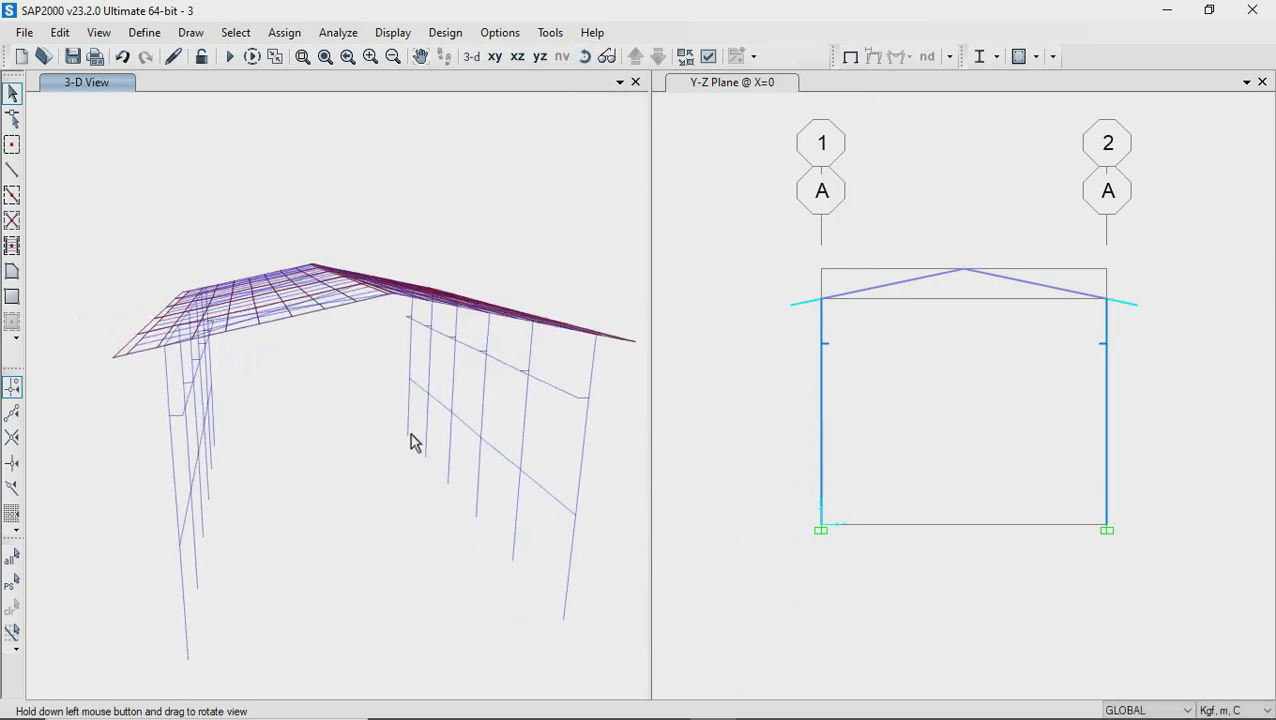
drag(420, 437, 420, 438)
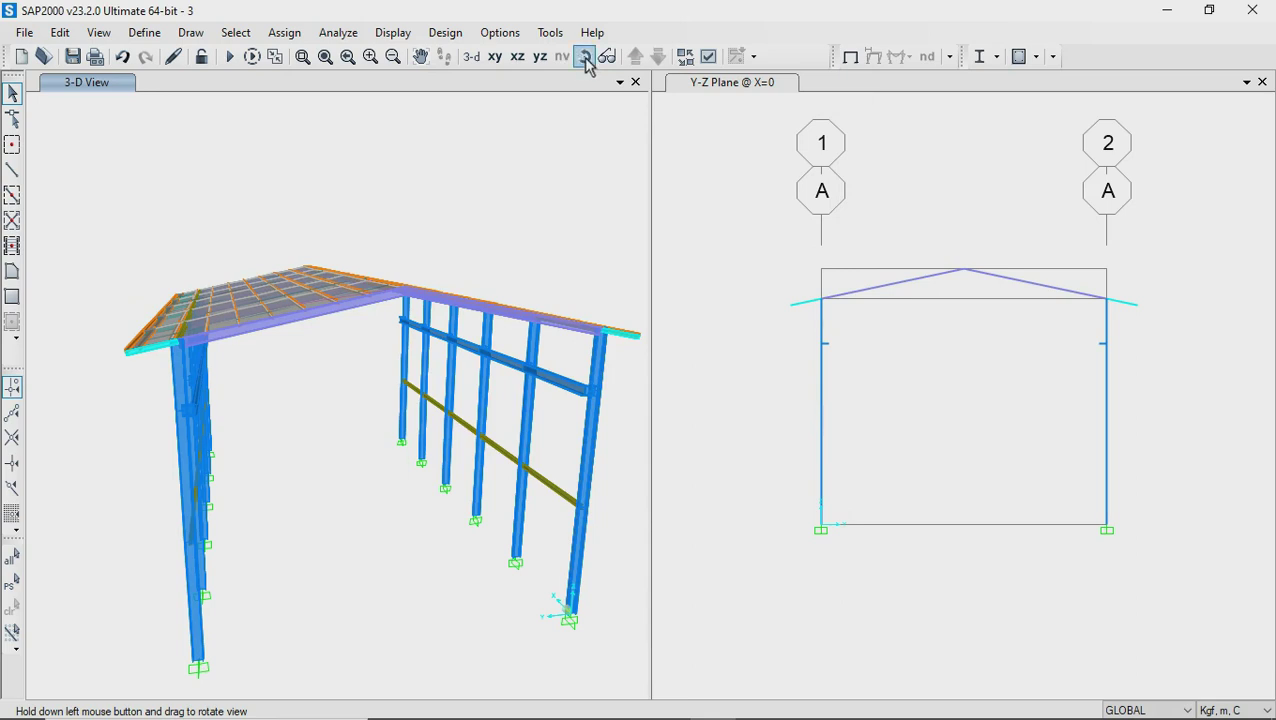
mouse_move(541, 527)
mouse_down()
mouse_move(490, 513)
mouse_move(433, 527)
mouse_up()
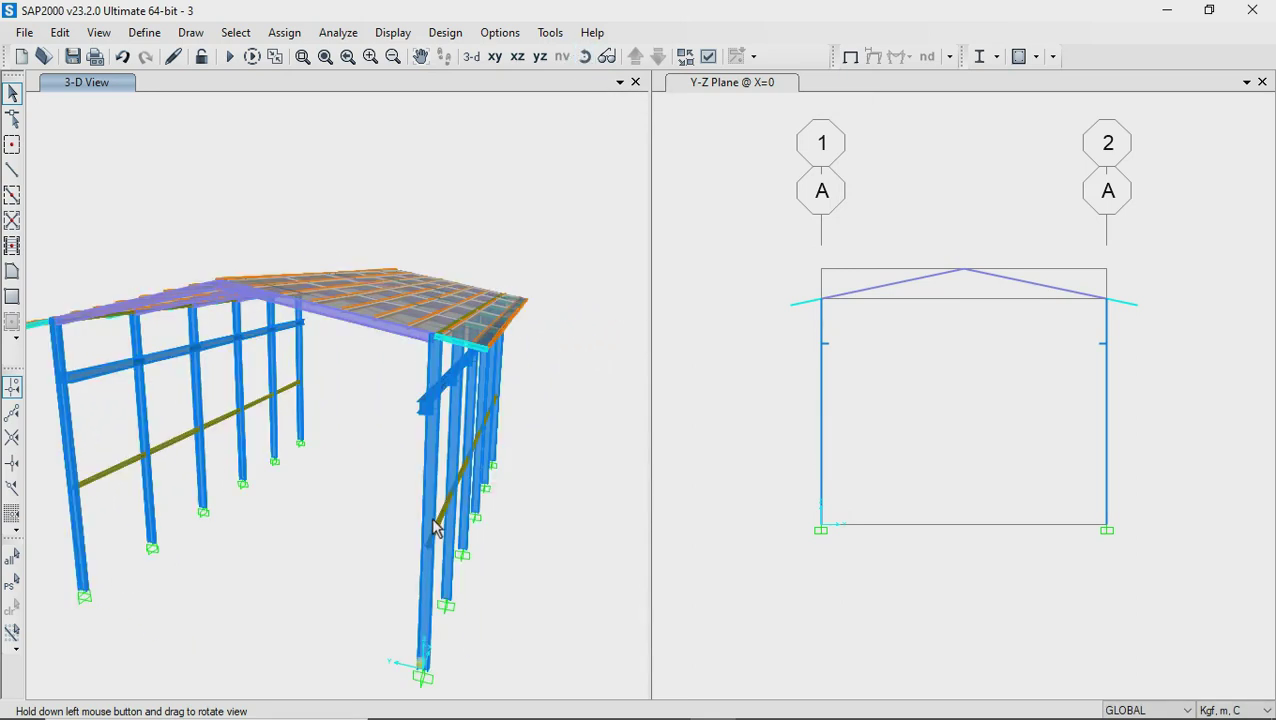
mouse_move(445, 470)
mouse_down()
mouse_move(427, 491)
mouse_move(450, 495)
mouse_up()
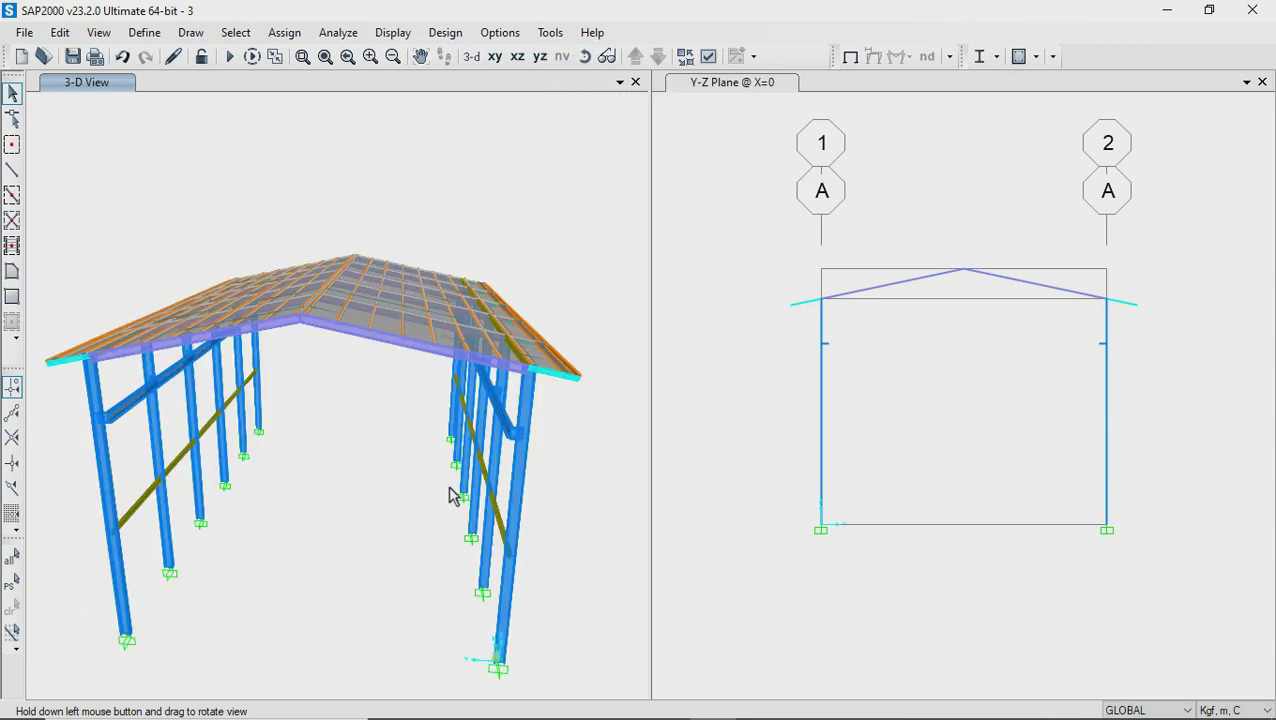
click(303, 57)
drag(395, 307, 611, 478)
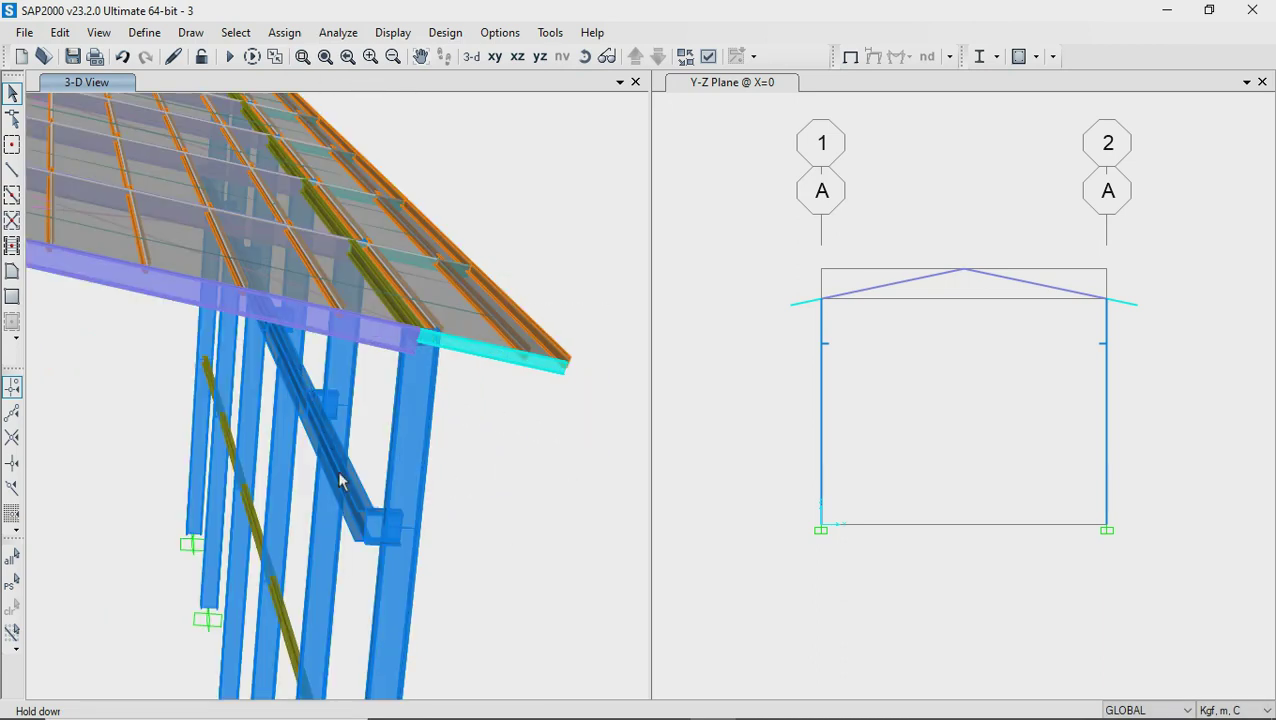
click(585, 57)
mouse_move(285, 518)
mouse_down()
mouse_move(333, 525)
mouse_move(338, 540)
mouse_up()
click(420, 57)
mouse_move(587, 536)
mouse_down()
mouse_move(385, 507)
mouse_move(497, 461)
mouse_up()
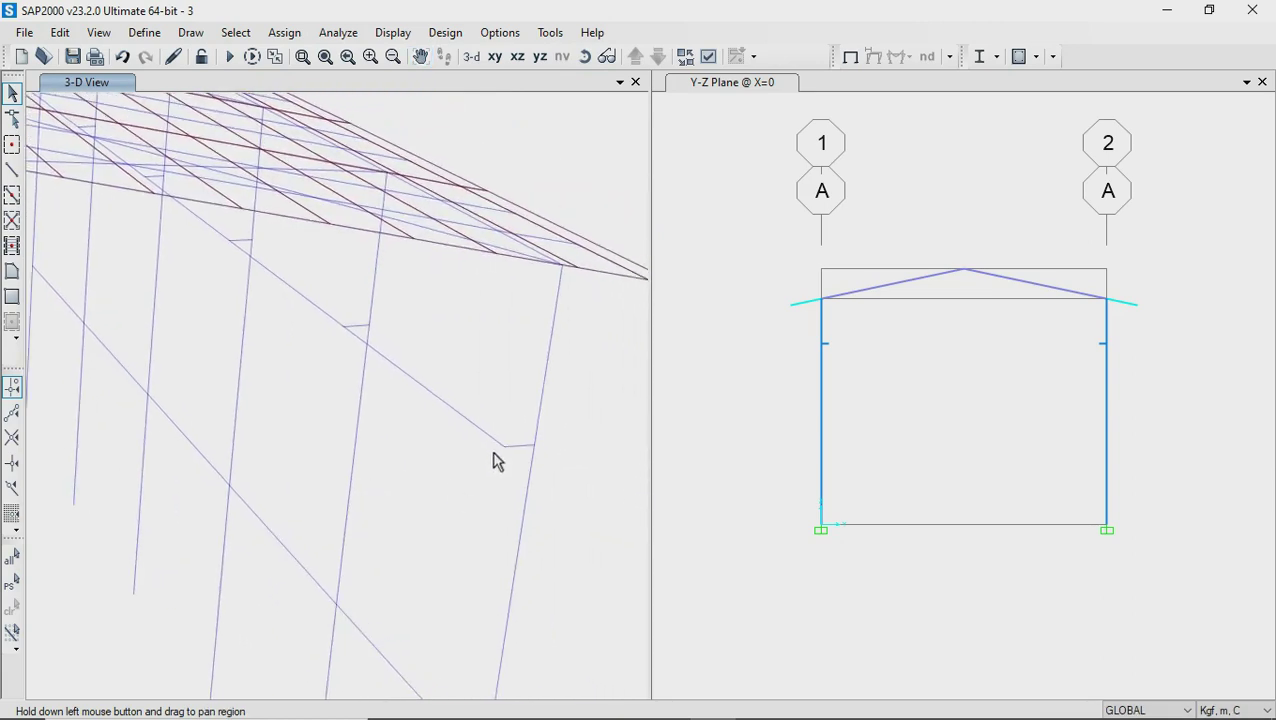
drag(560, 628, 560, 628)
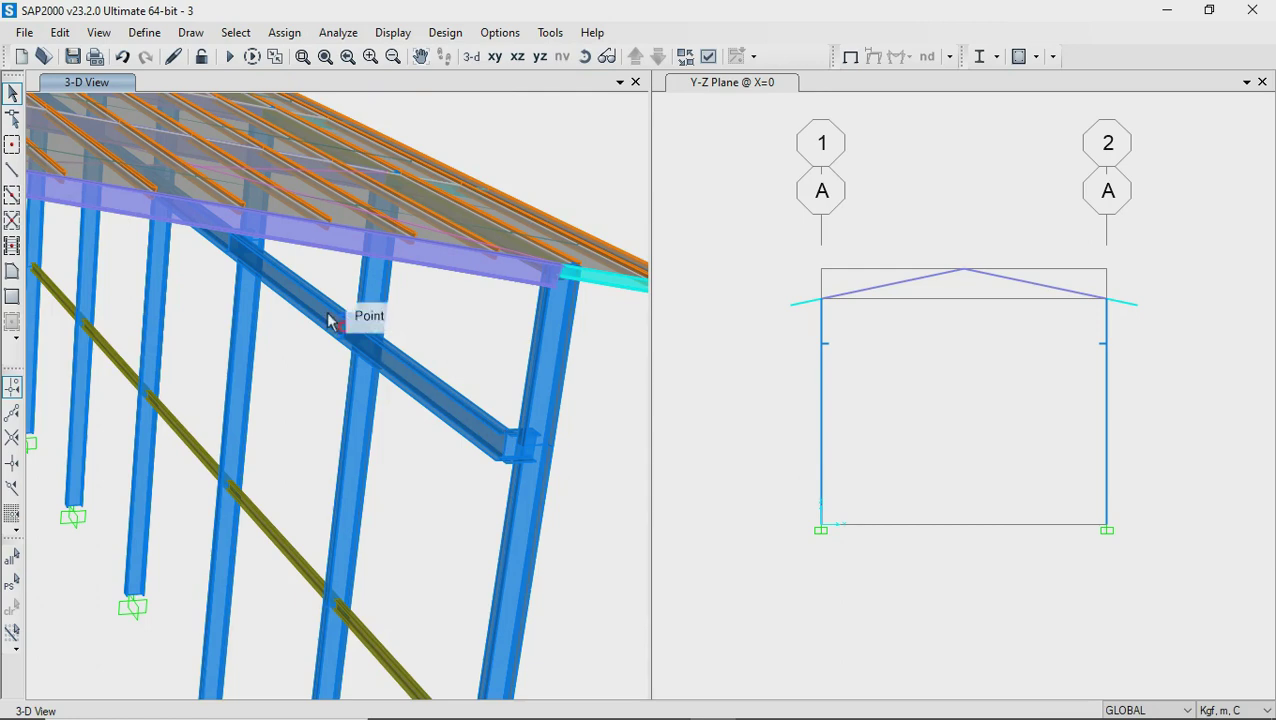
click(709, 57)
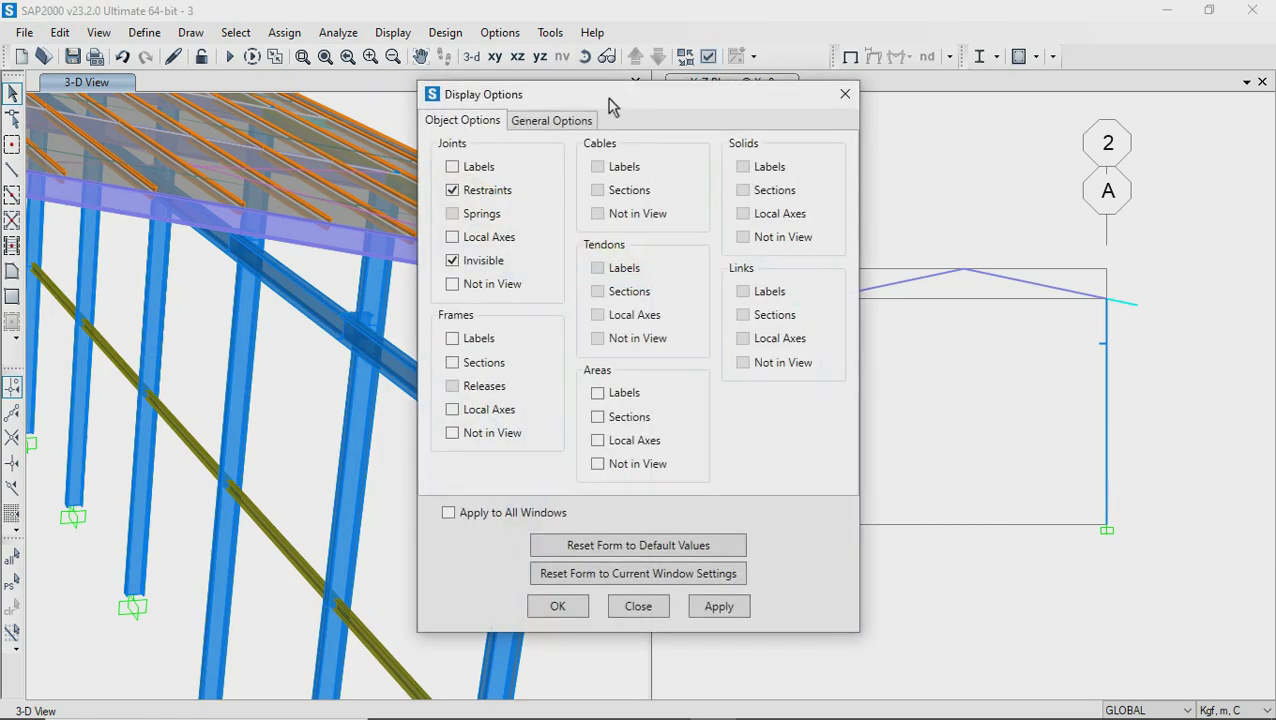
click(560, 120)
click(732, 171)
click(557, 608)
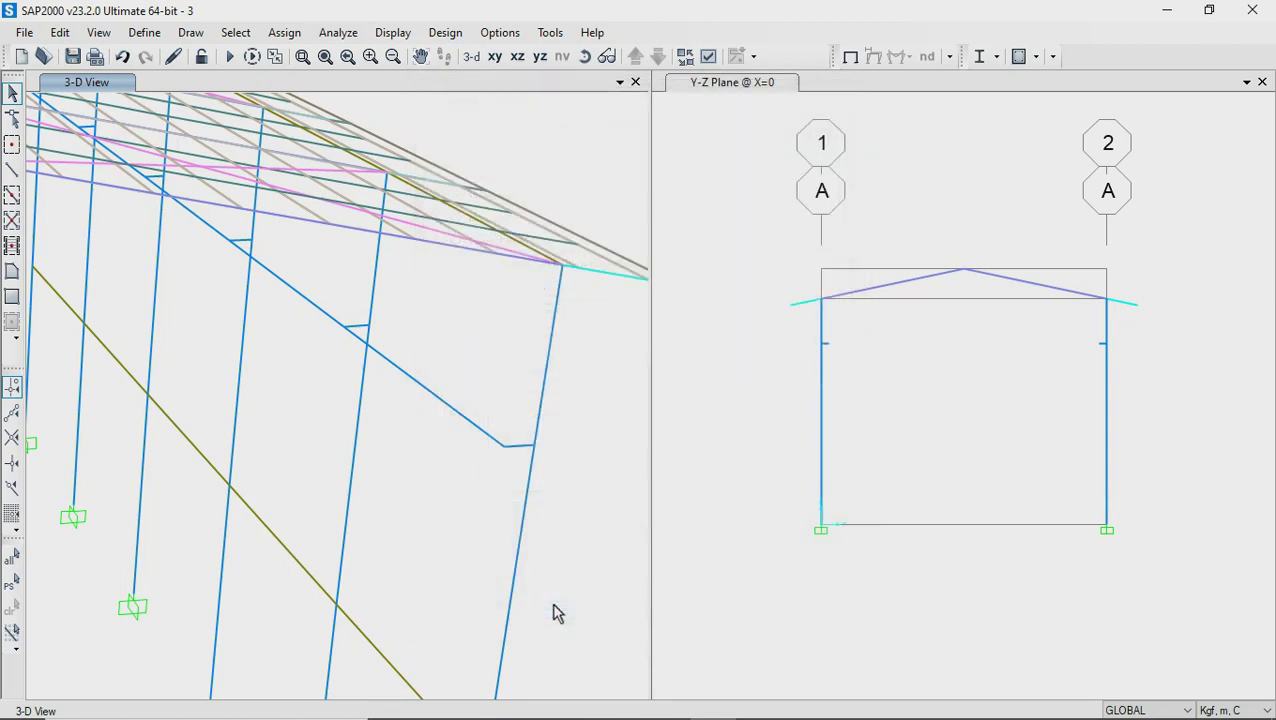
click(326, 57)
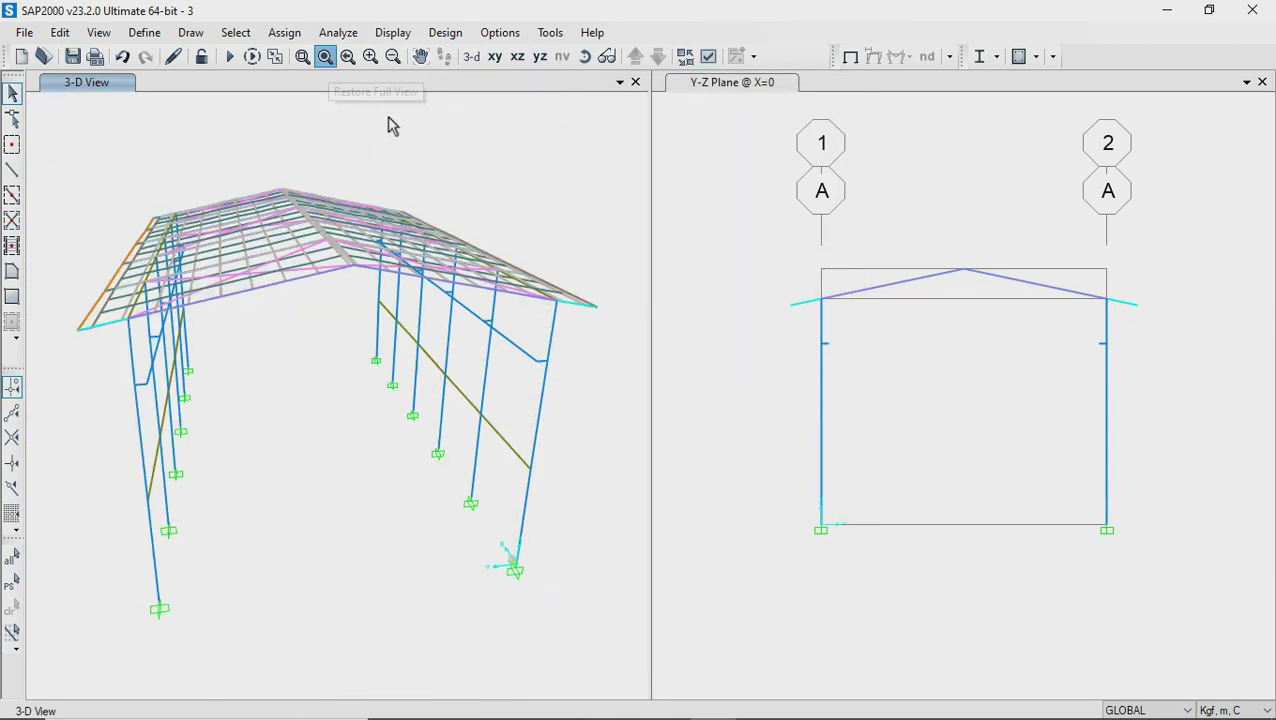
click(585, 57)
mouse_move(588, 440)
mouse_down()
mouse_move(553, 418)
mouse_move(560, 393)
mouse_up()
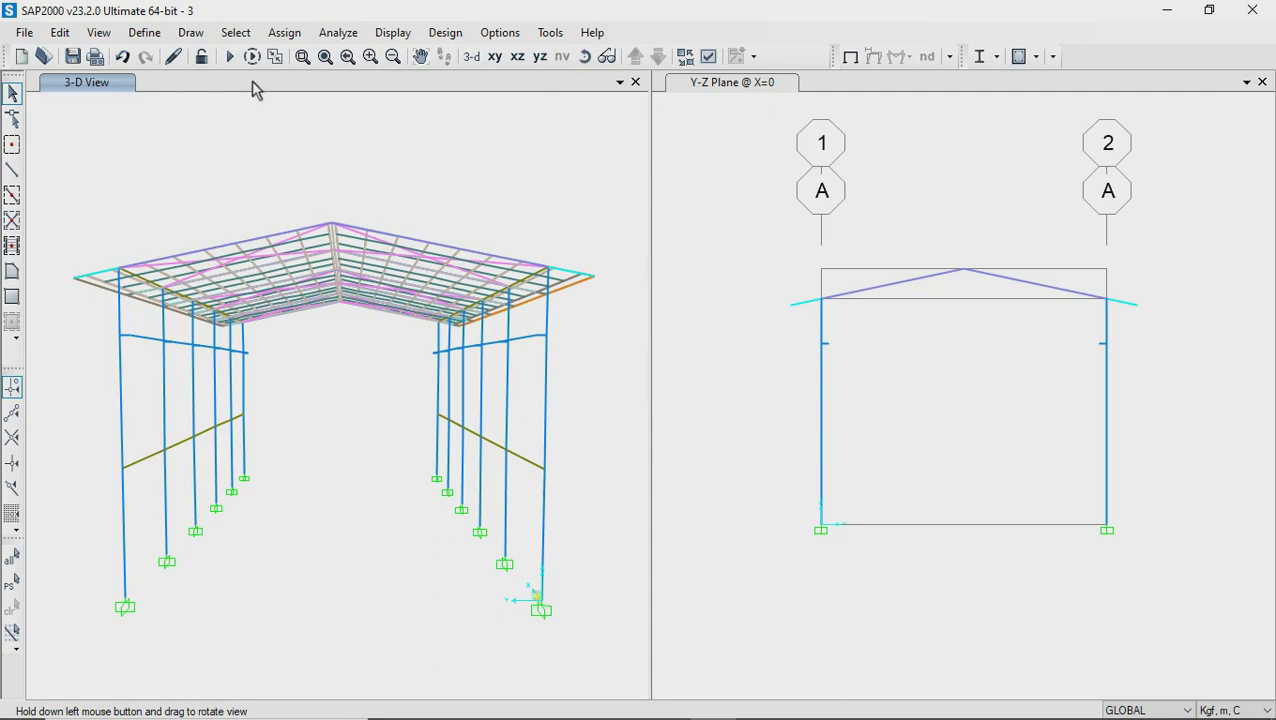
click(100, 33)
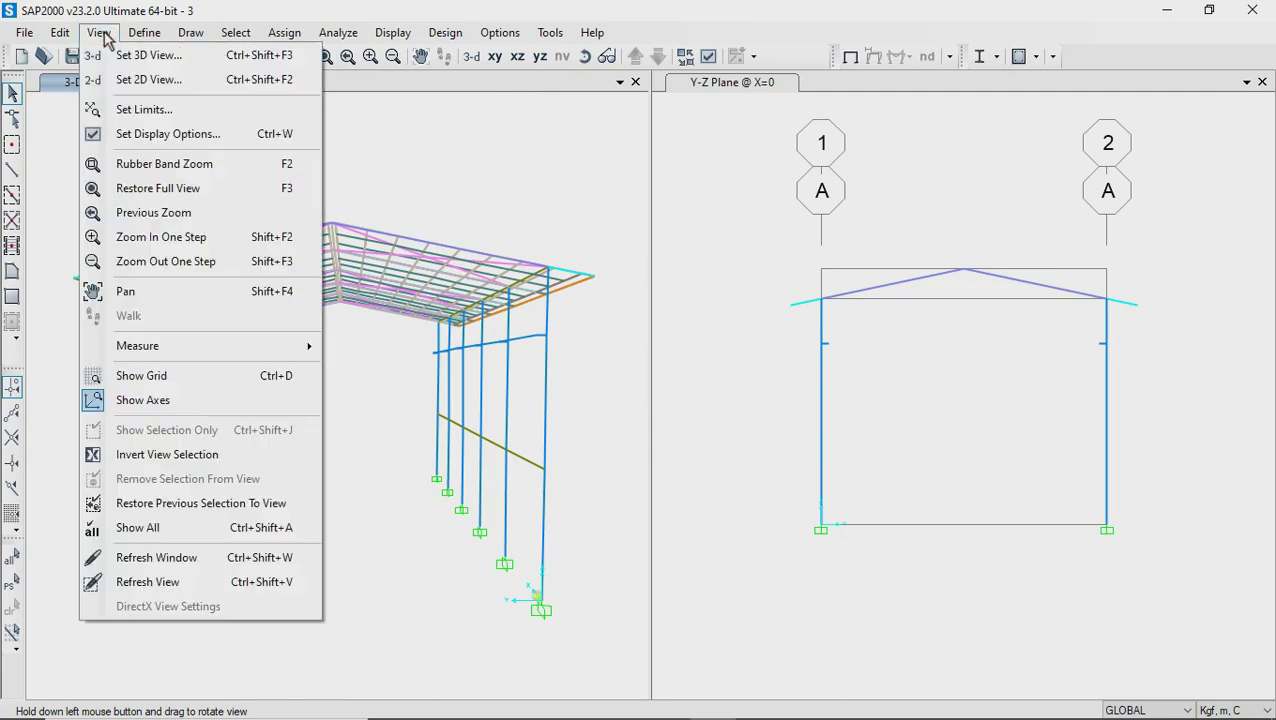
Show the grid and move the right-hand plan view up to Z=14,142
click(142, 388)
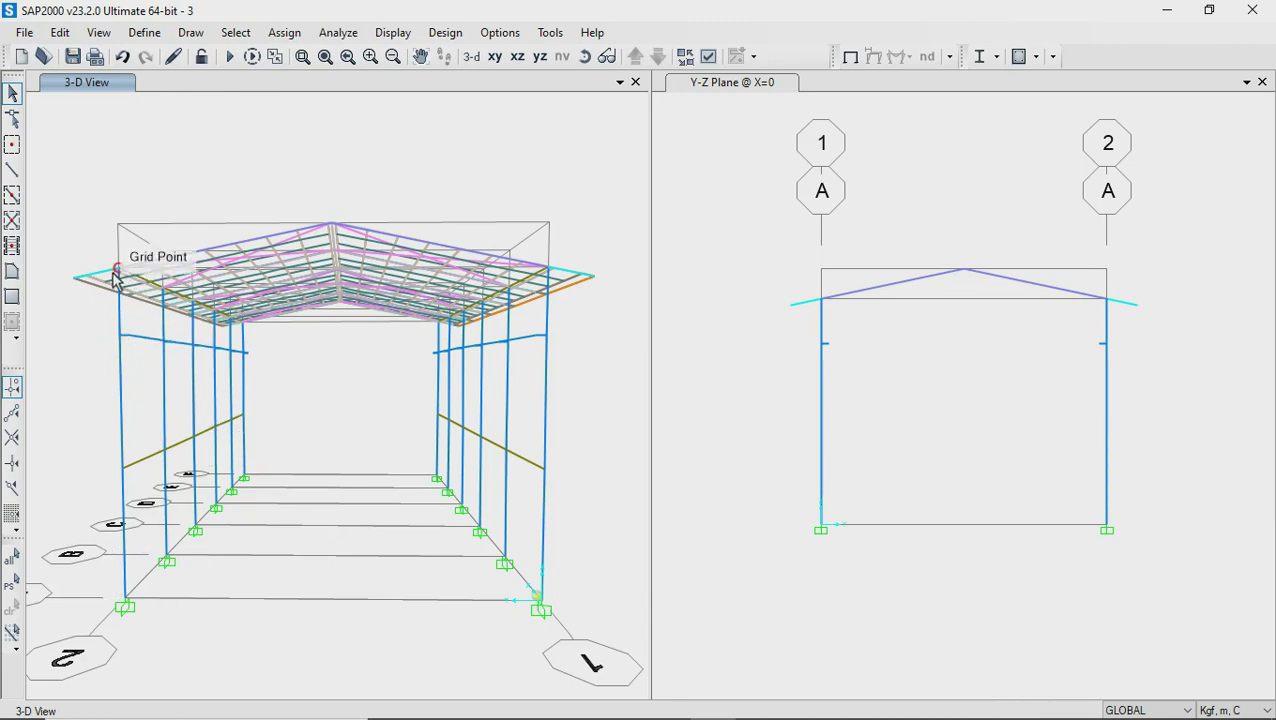
click(725, 238)
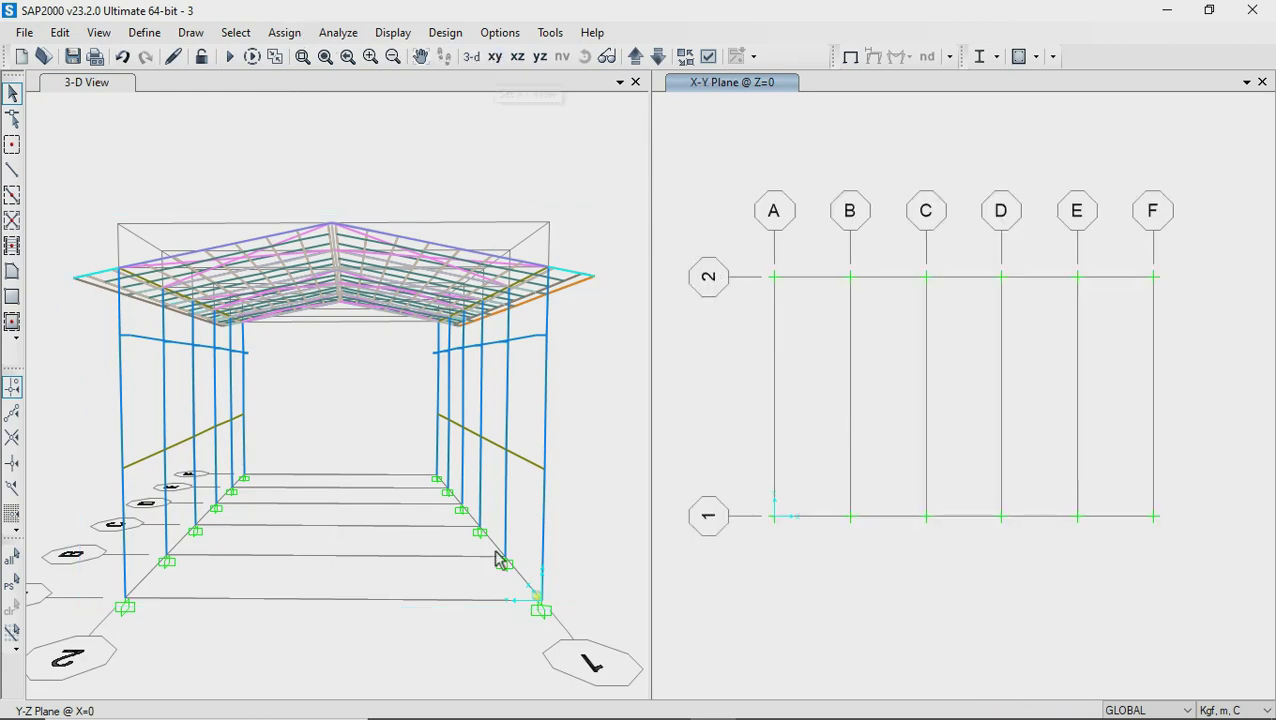
click(637, 58)
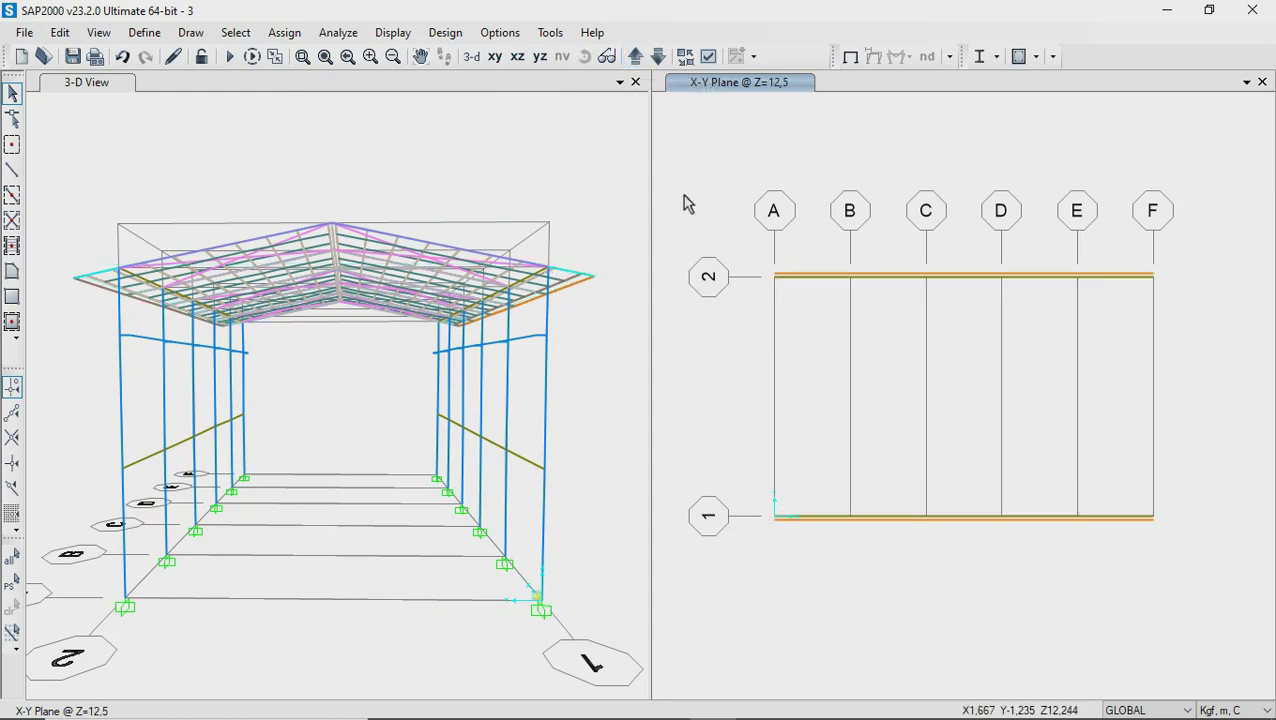
click(637, 58)
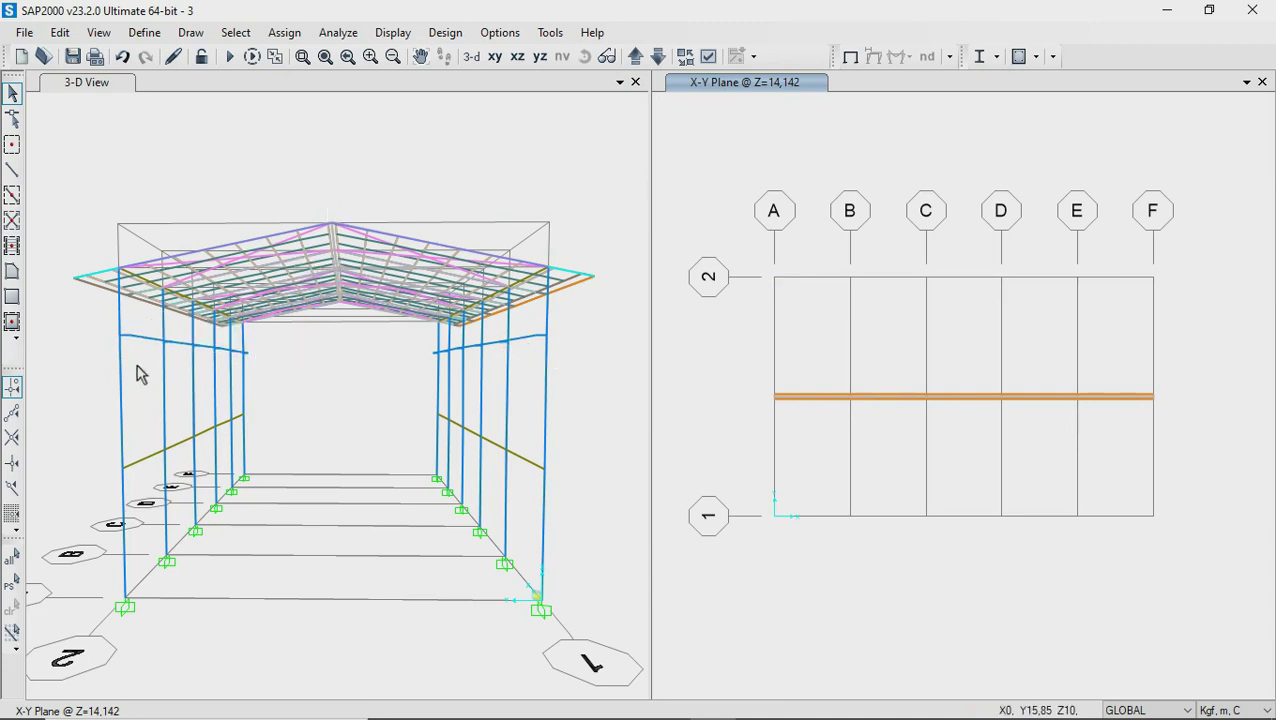
Bring up the Coordinate/Grid Systems list from the plan view's Edit Grid Data
drag(930, 423, 704, 188)
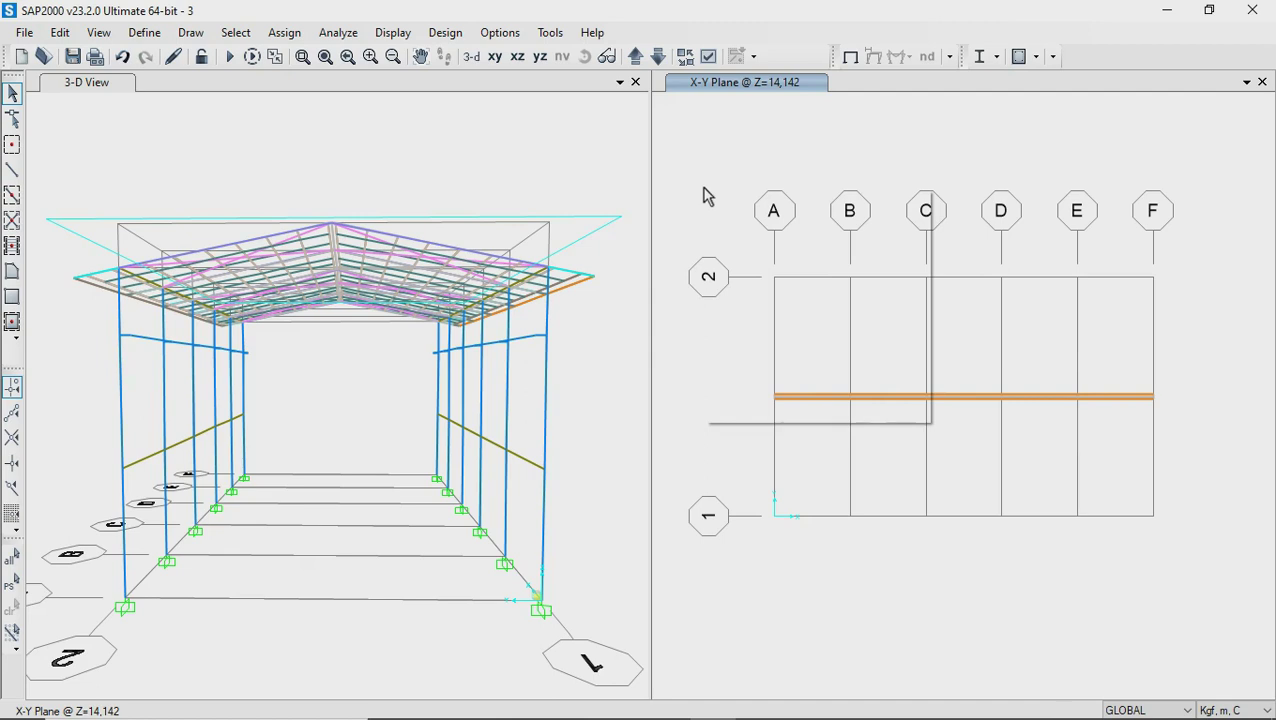
right_click(704, 195)
click(740, 197)
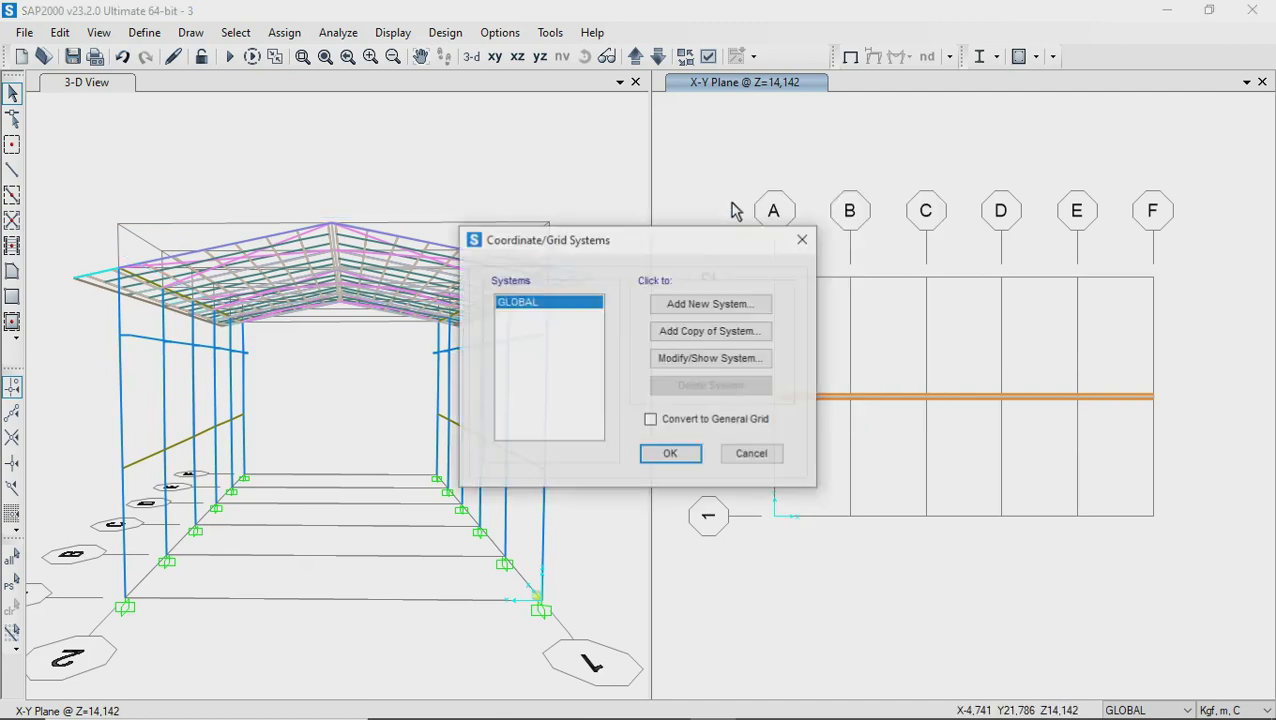
Add a Z4 grid level at ordinate 10 to the GLOBAL grid system
click(713, 359)
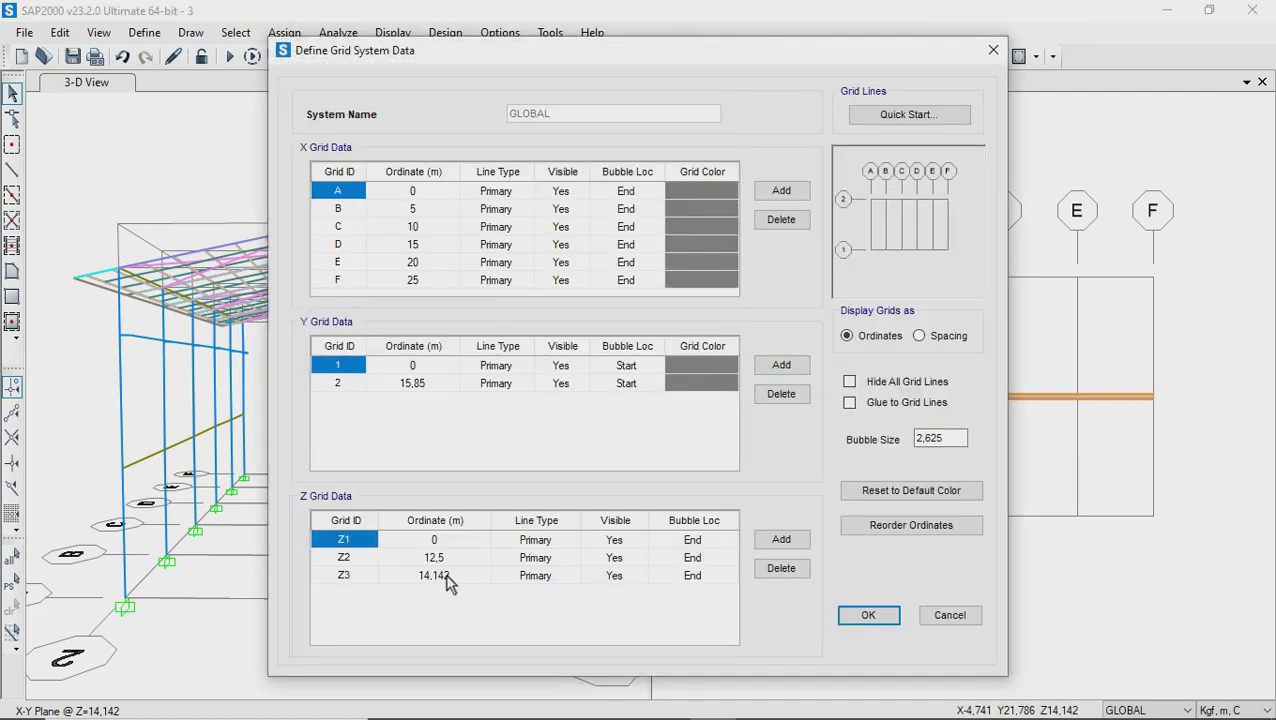
click(446, 578)
click(781, 540)
click(356, 593)
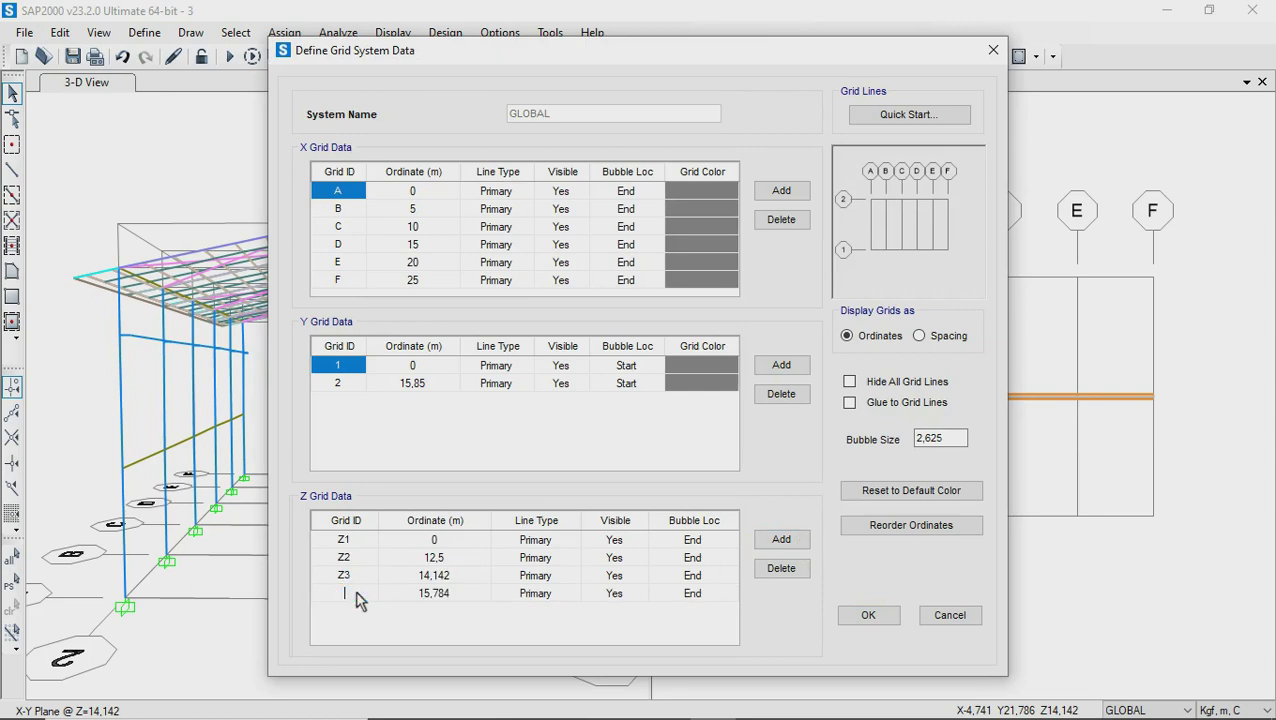
text(Z4)
click(434, 596)
text(10)
click(860, 620)
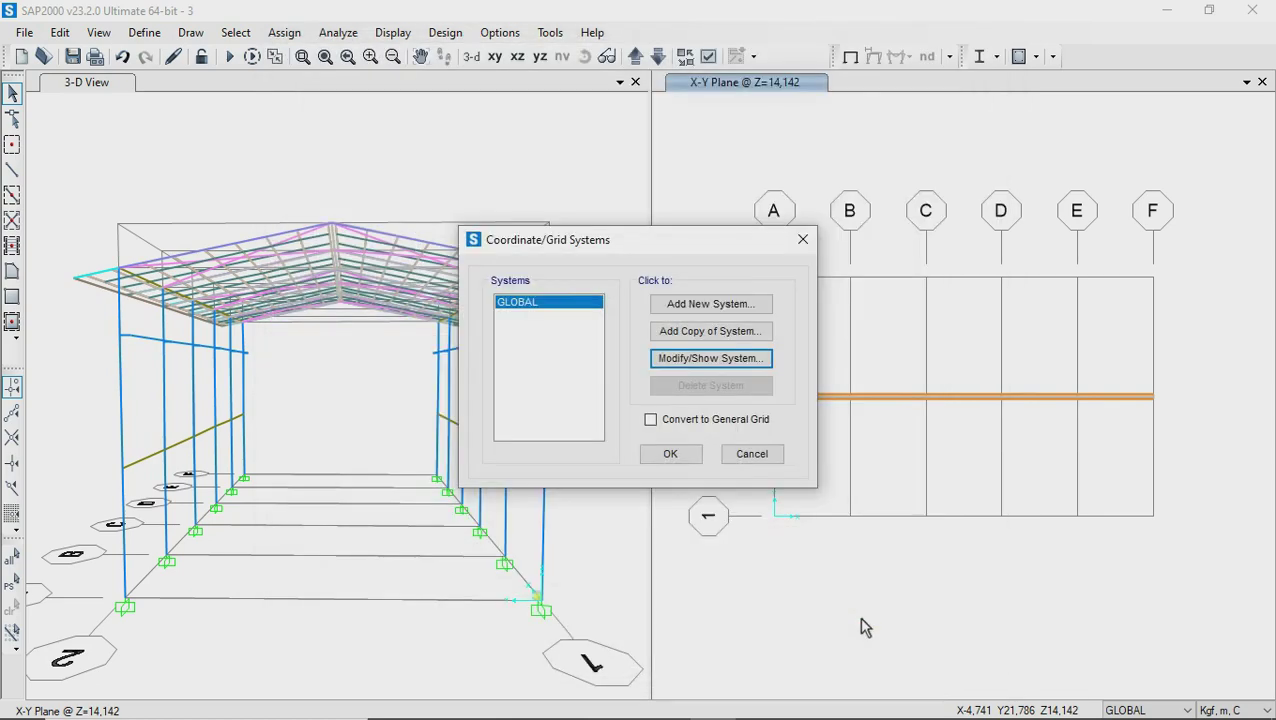
click(678, 458)
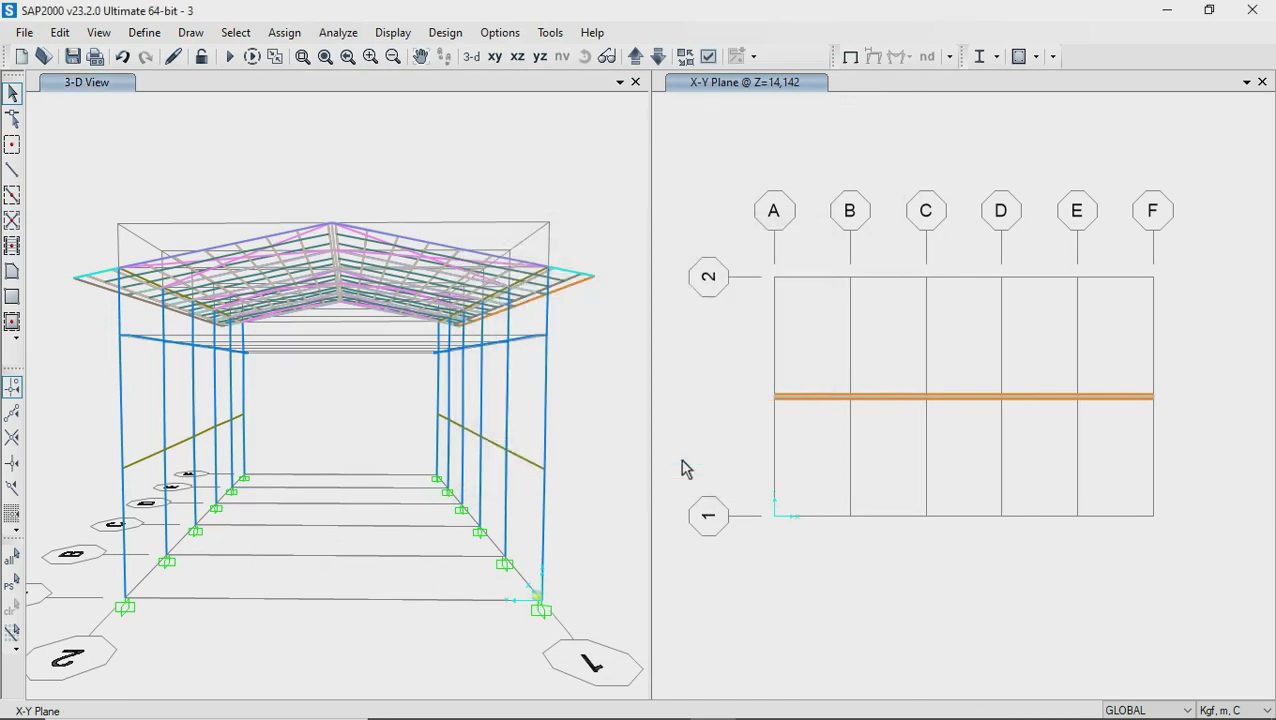
Move the plan view down to Z=10
click(210, 370)
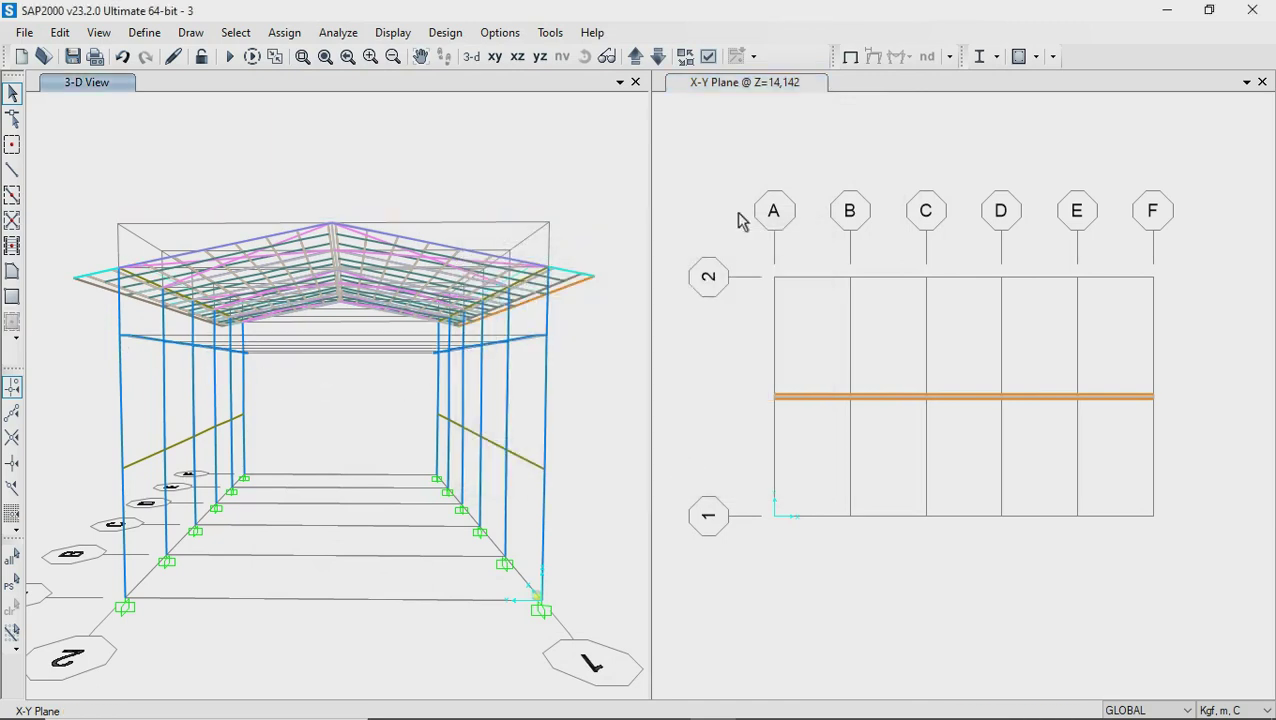
click(745, 152)
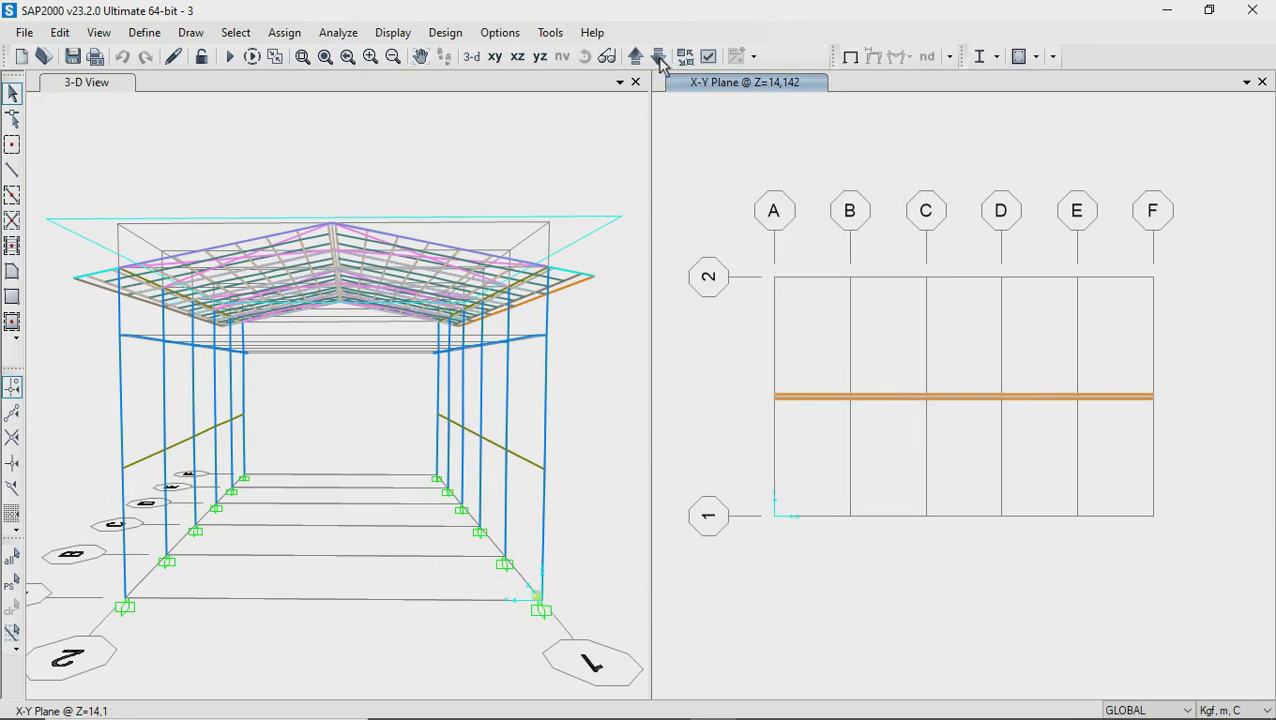
click(659, 57)
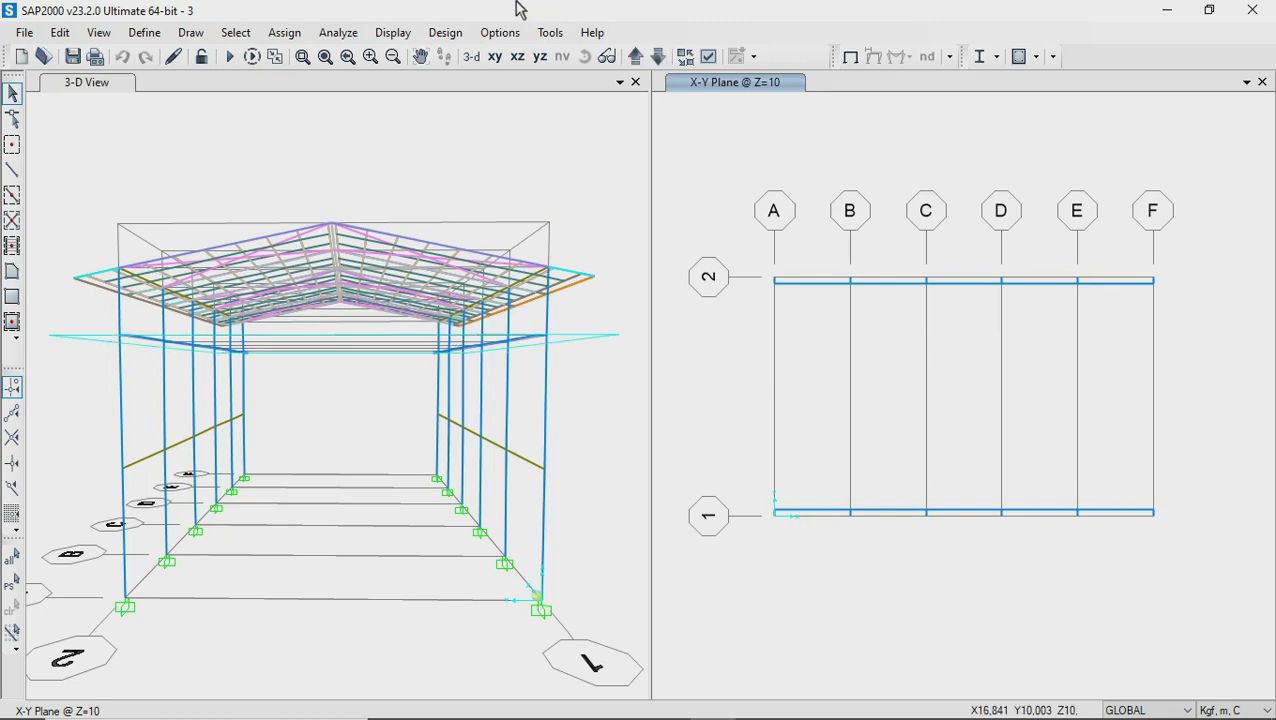
Add a new moving-load vehicle, select its default VEH1 name, and go to overhead cranes.pdf
click(150, 33)
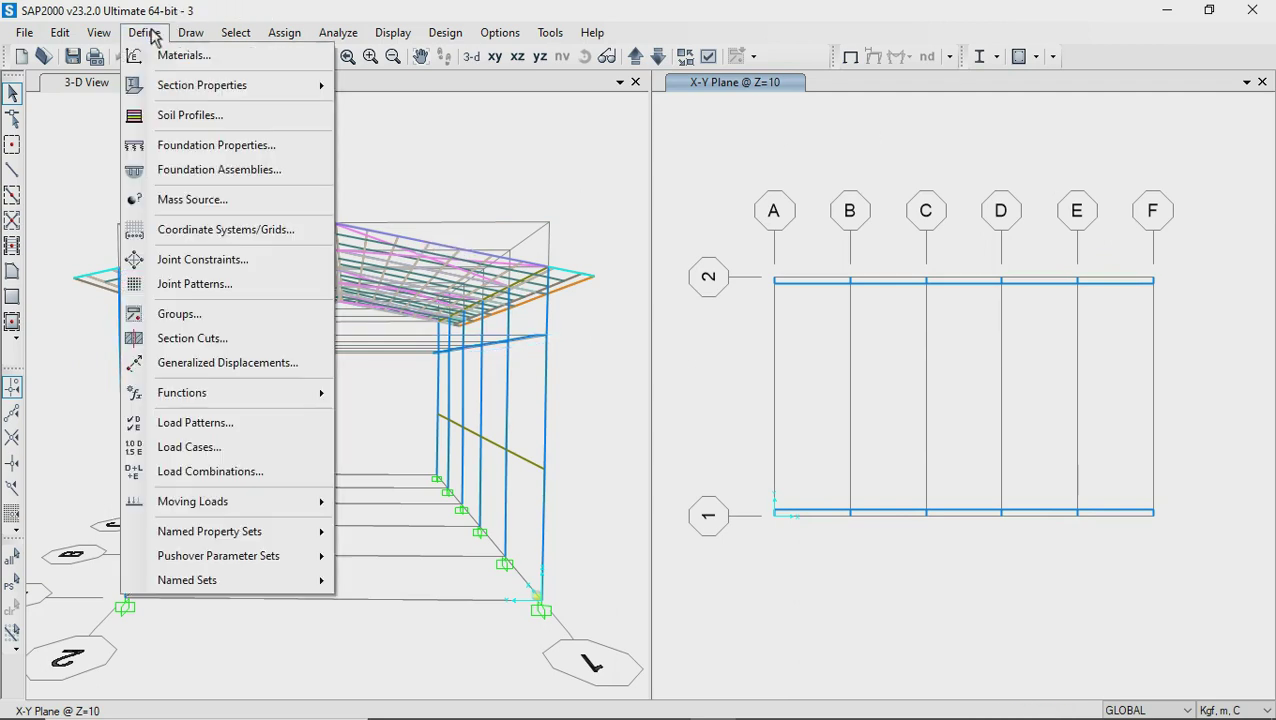
mouse_move(192, 501)
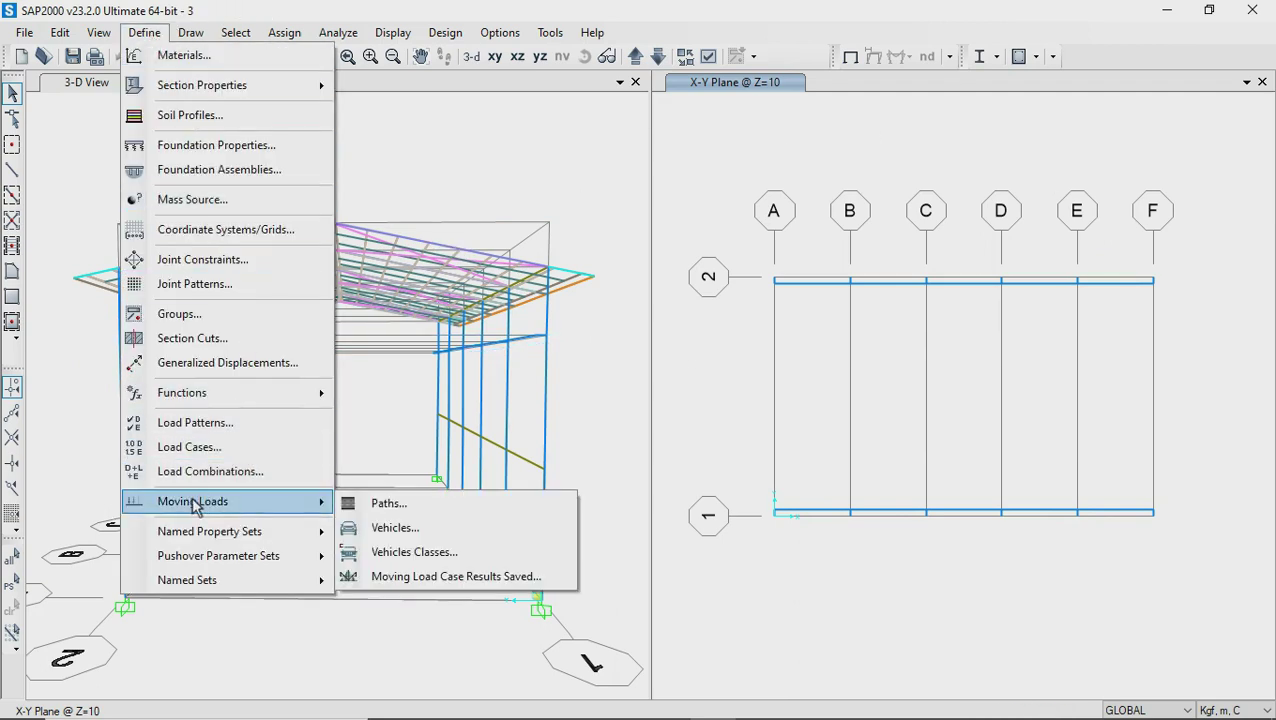
click(390, 528)
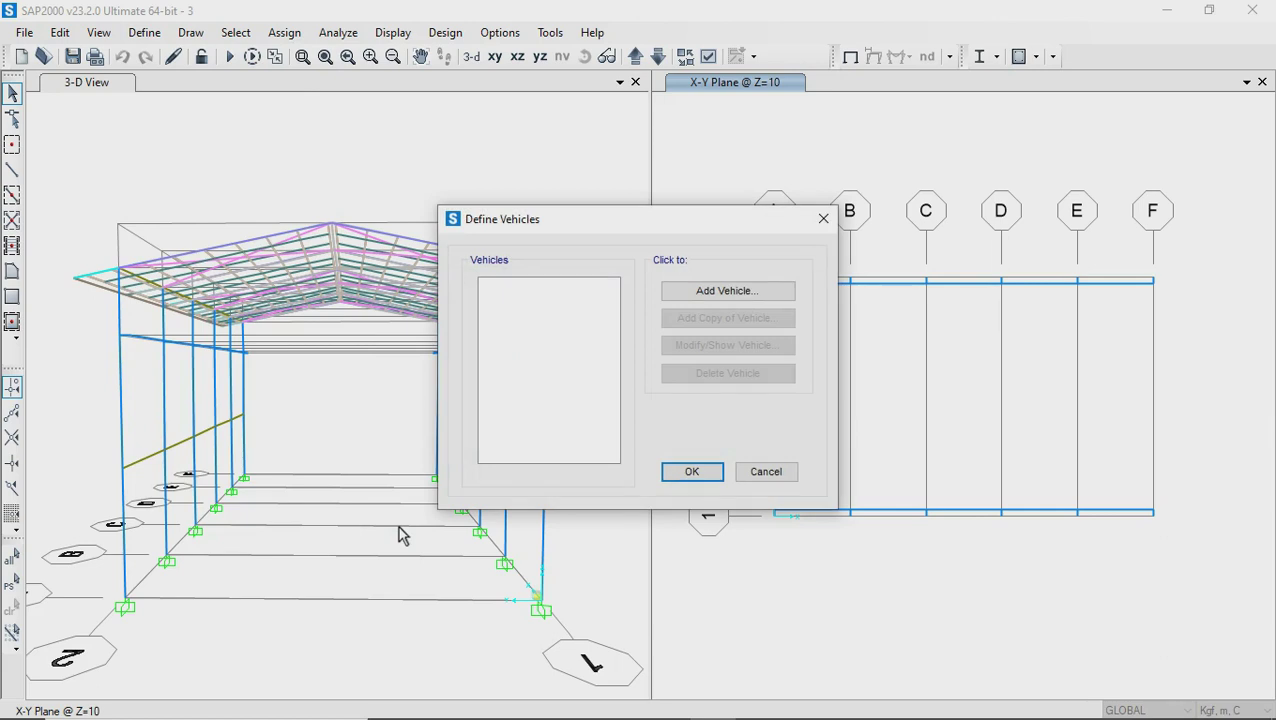
click(783, 292)
click(515, 182)
drag(512, 183, 428, 182)
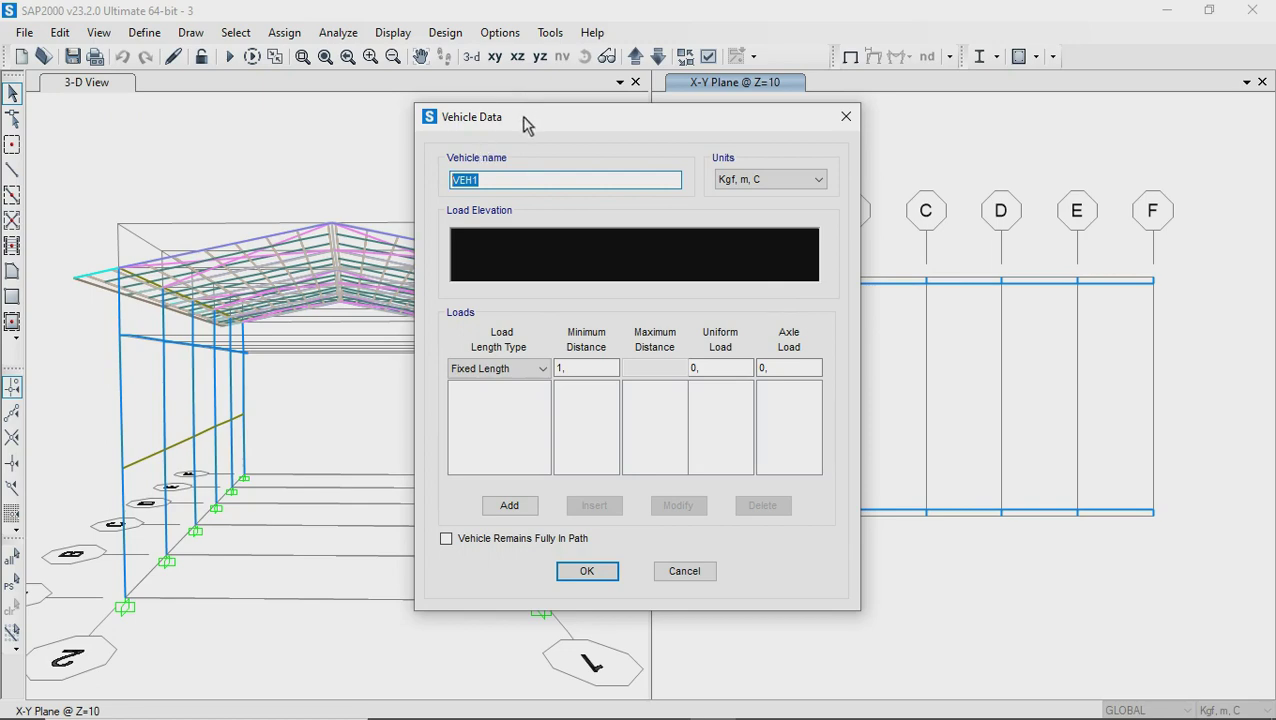
click(760, 700)
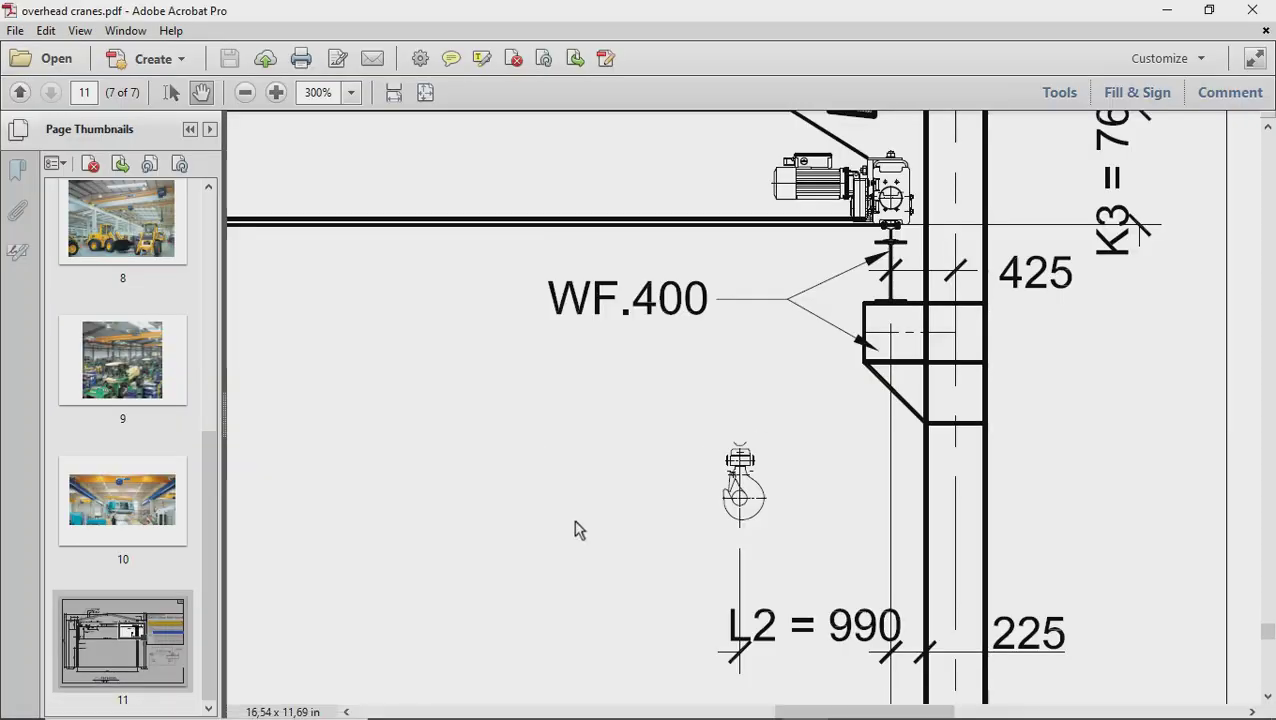
View the hoist table's R max/R min wheel loads, then begin naming the vehicle CRAN R MAX
drag(1011, 450, 601, 444)
drag(1130, 425, 650, 418)
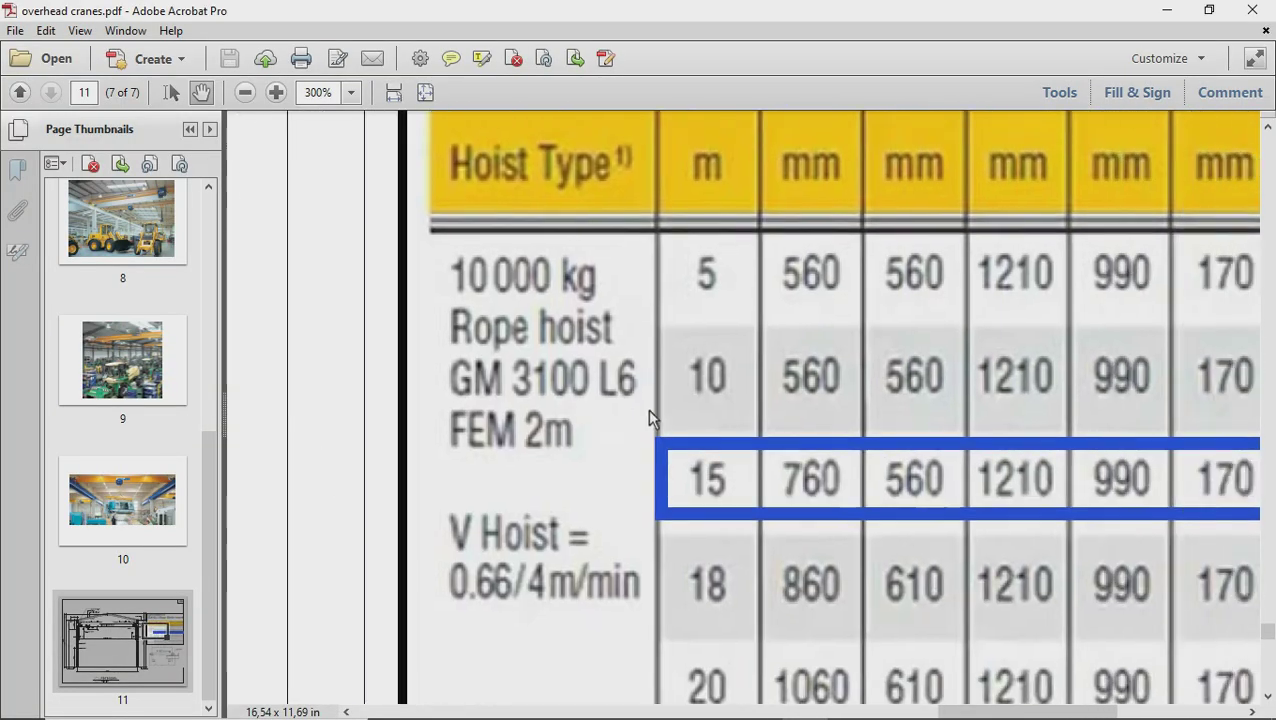
ctrl+scroll(650, 418, down, 1)
drag(1008, 413, 751, 413)
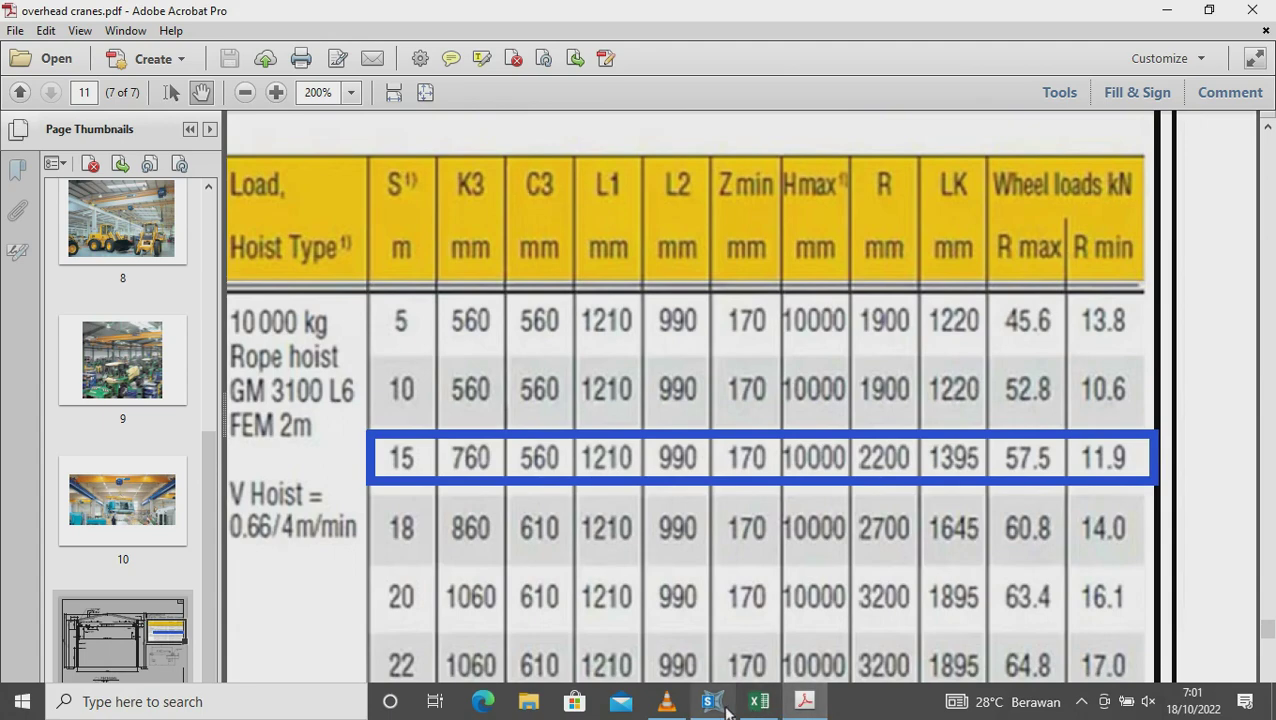
click(720, 702)
text(CRAN R MAX)
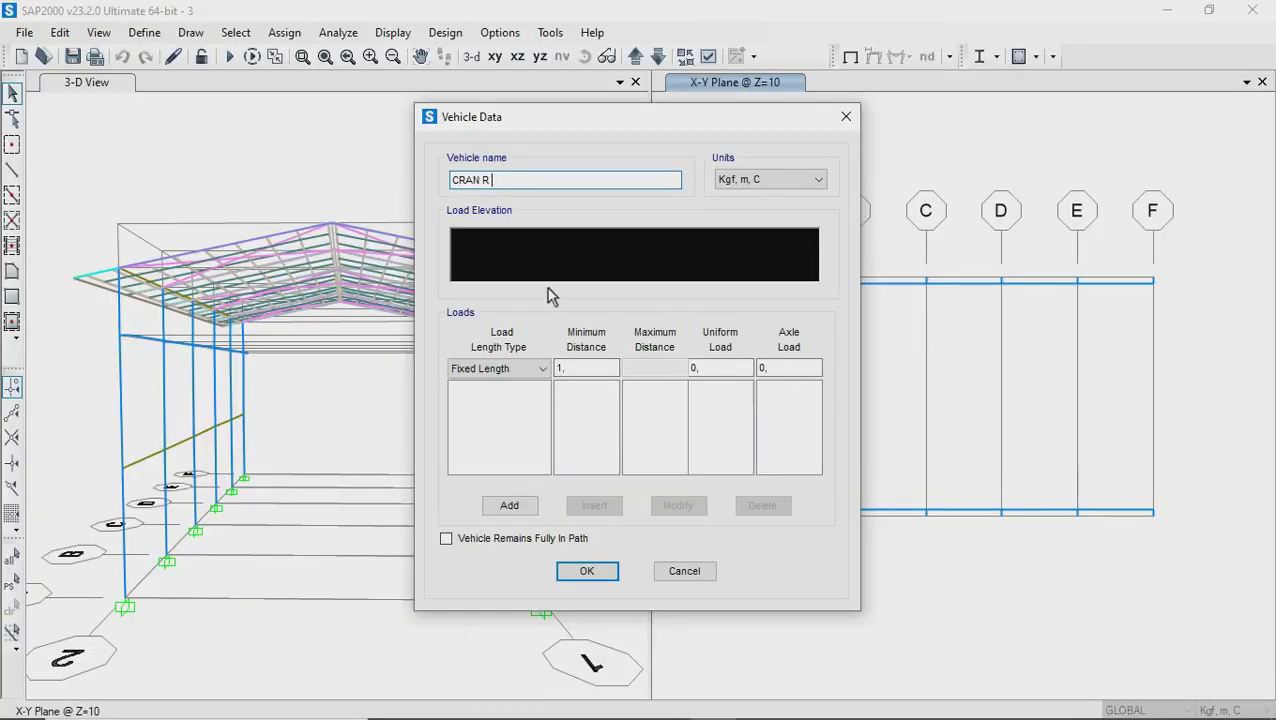
Set CRAN R MAX units to KN, m, C, make the first load Leading Load, and clear its axle load
click(800, 180)
click(737, 262)
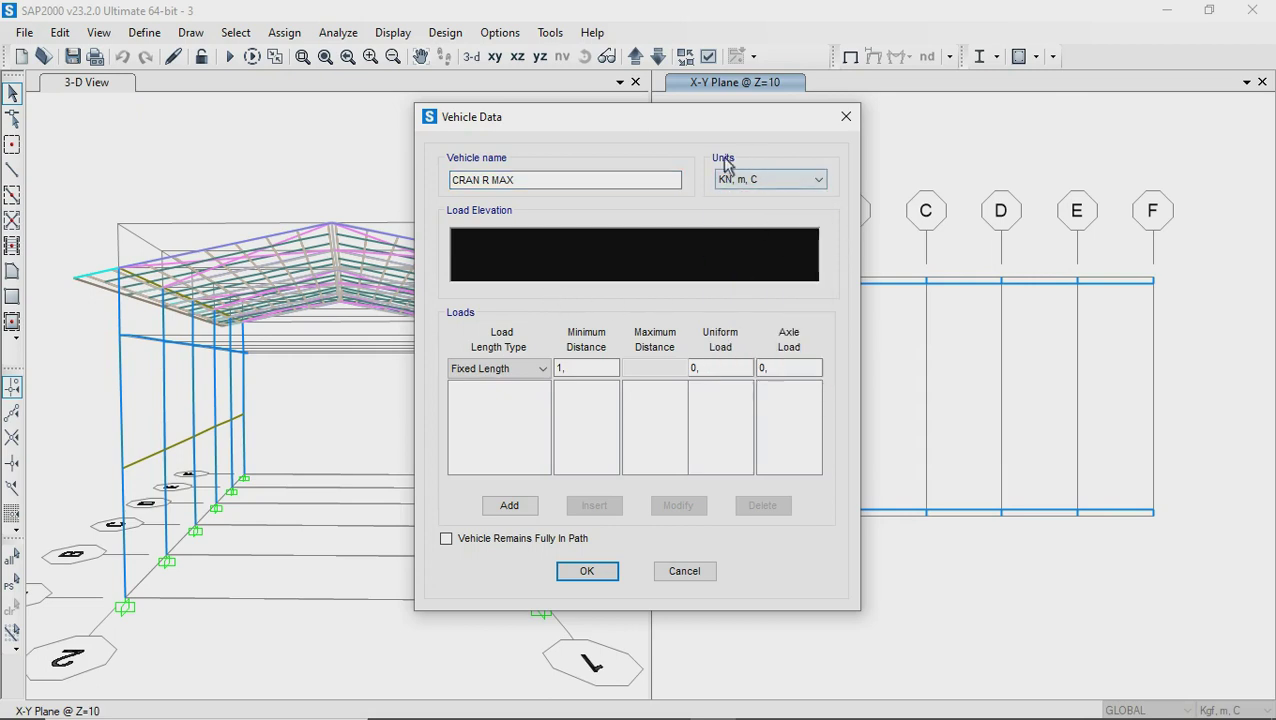
click(535, 368)
click(524, 388)
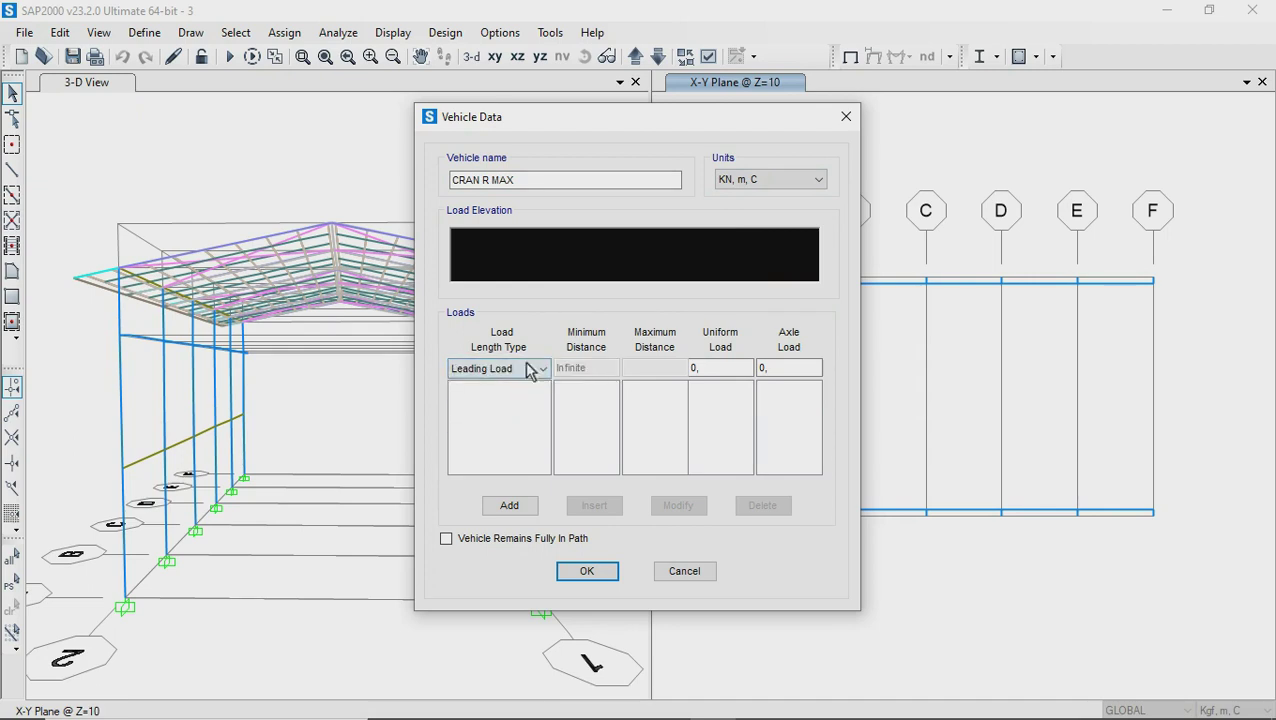
click(770, 369)
key(BackSpace)
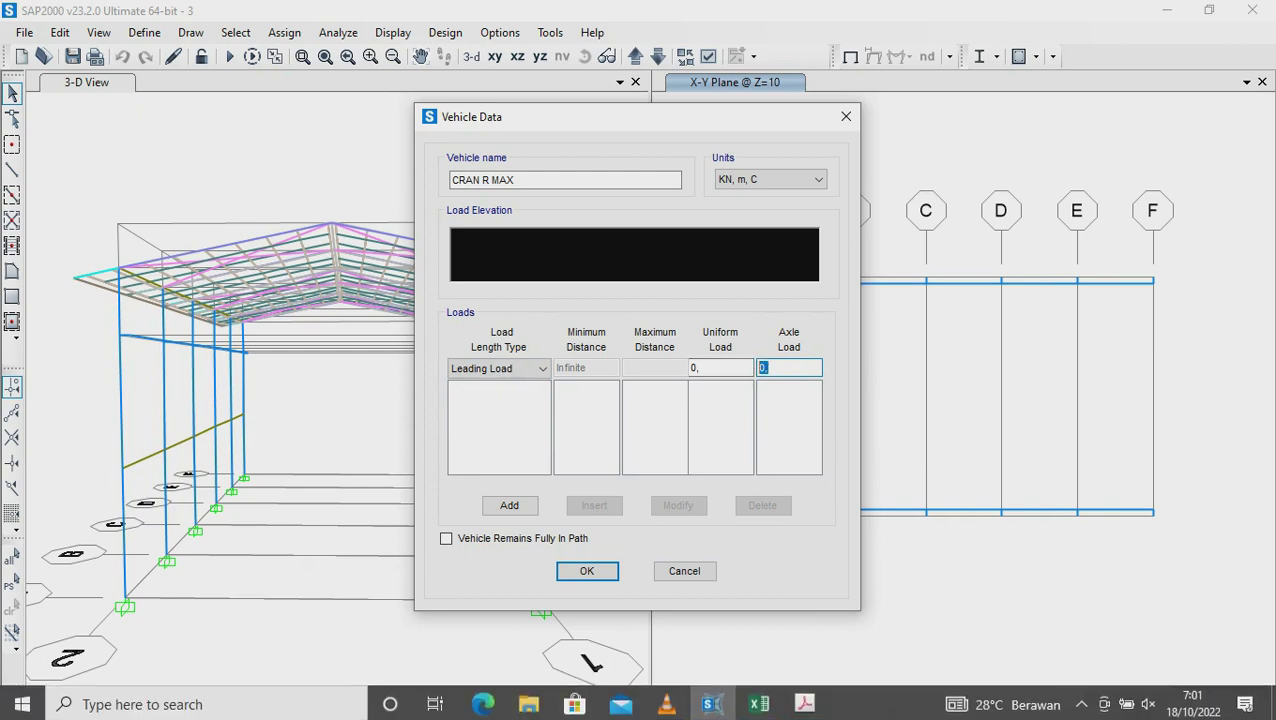
Check the crane PDF and Excel sheet for the axle load, then return to SAP2000
click(804, 701)
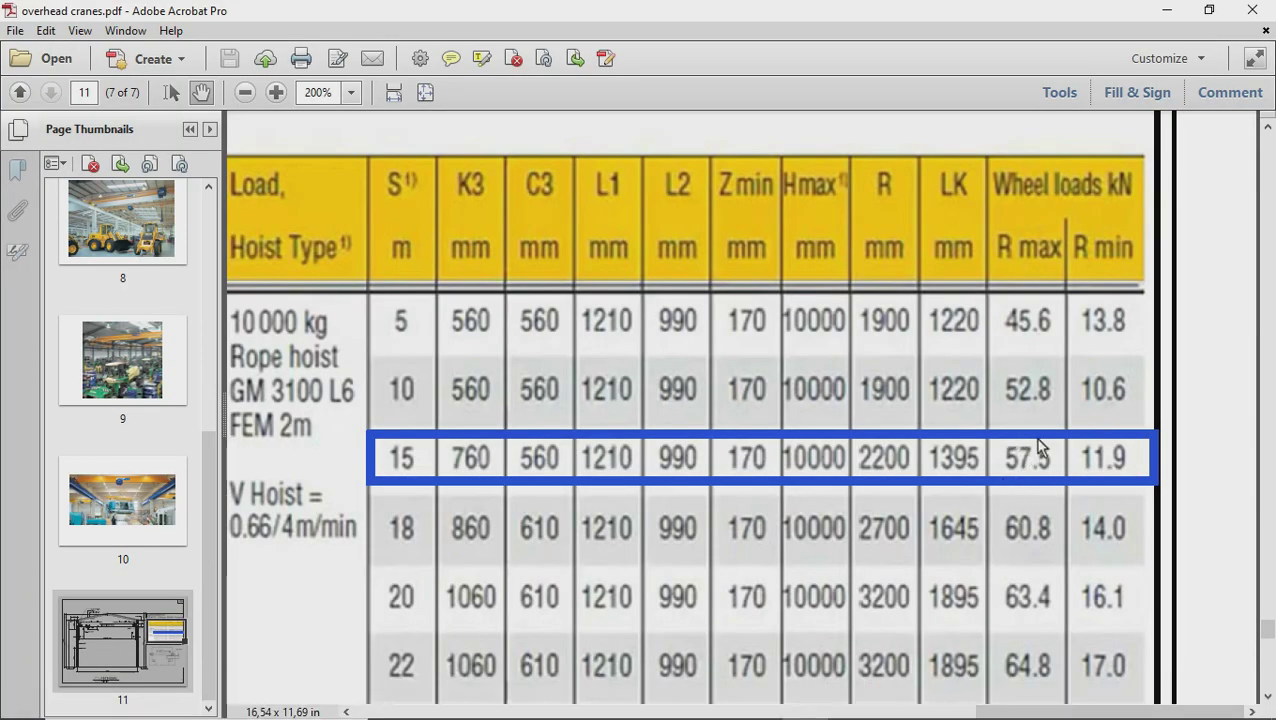
click(759, 708)
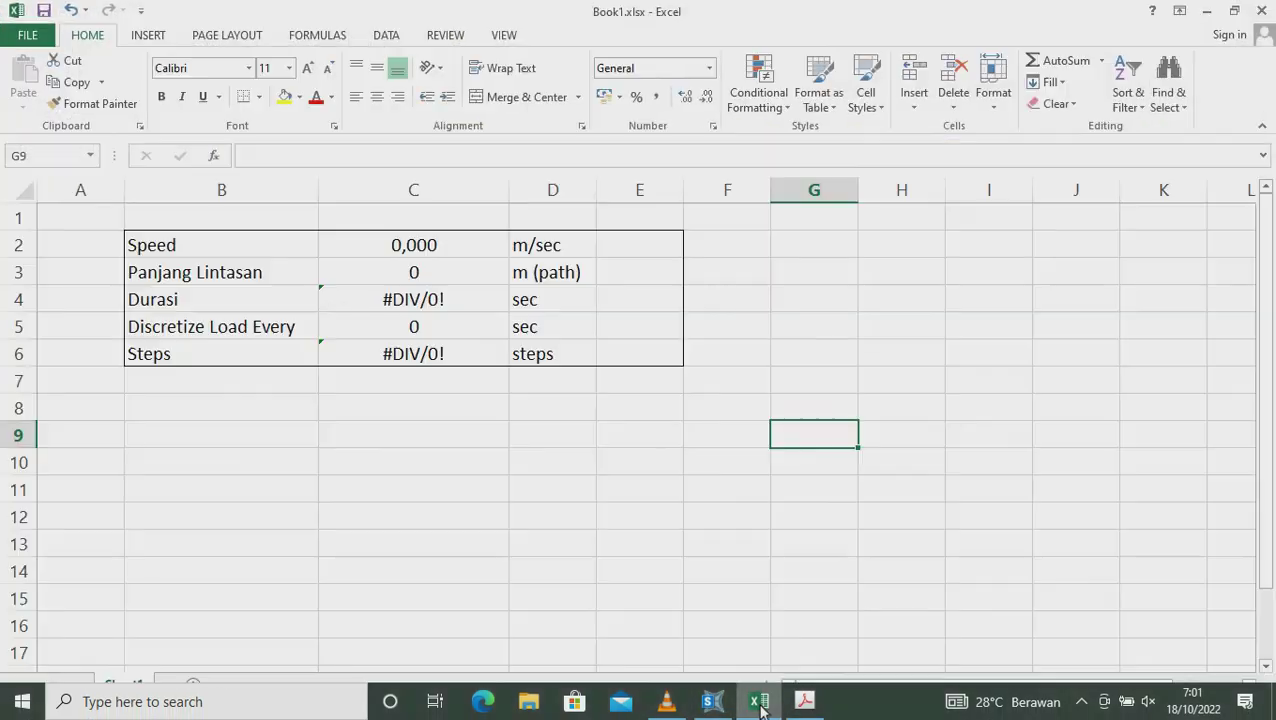
click(759, 708)
click(712, 708)
text(57,)
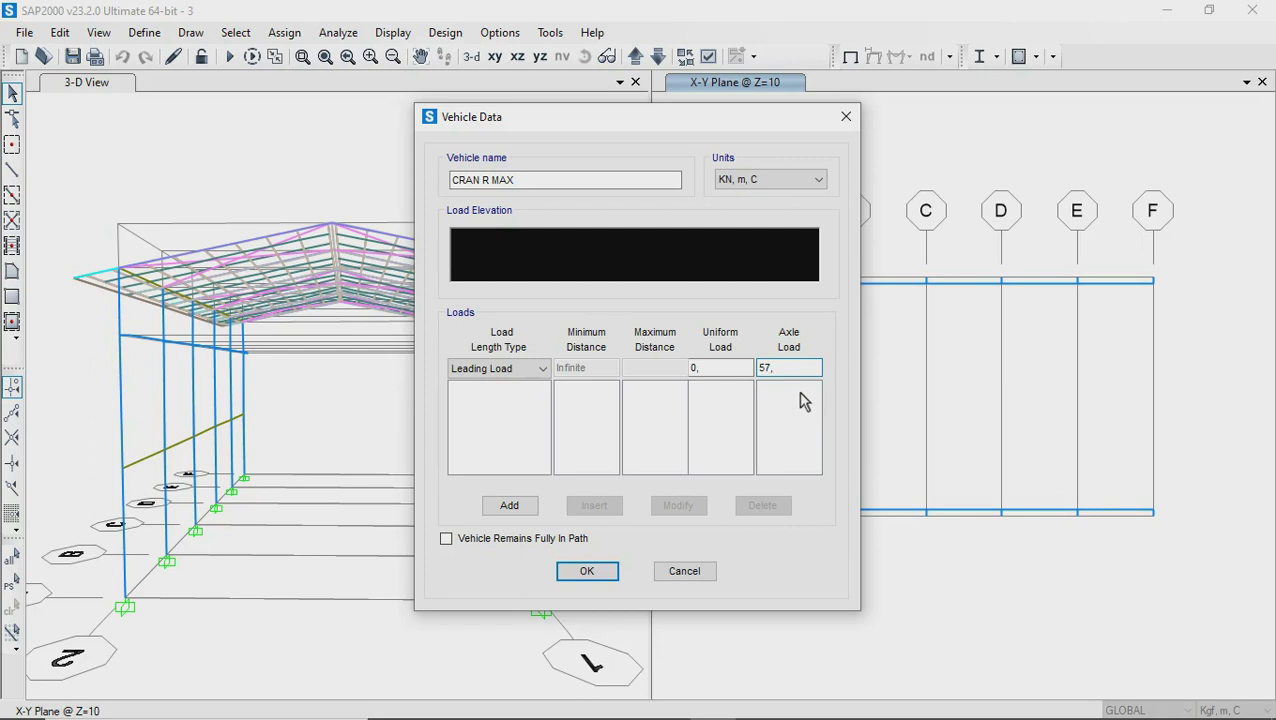
Add the 57,5 leading axle load, then start a Fixed Length load at its minimum distance
text(5)
click(519, 508)
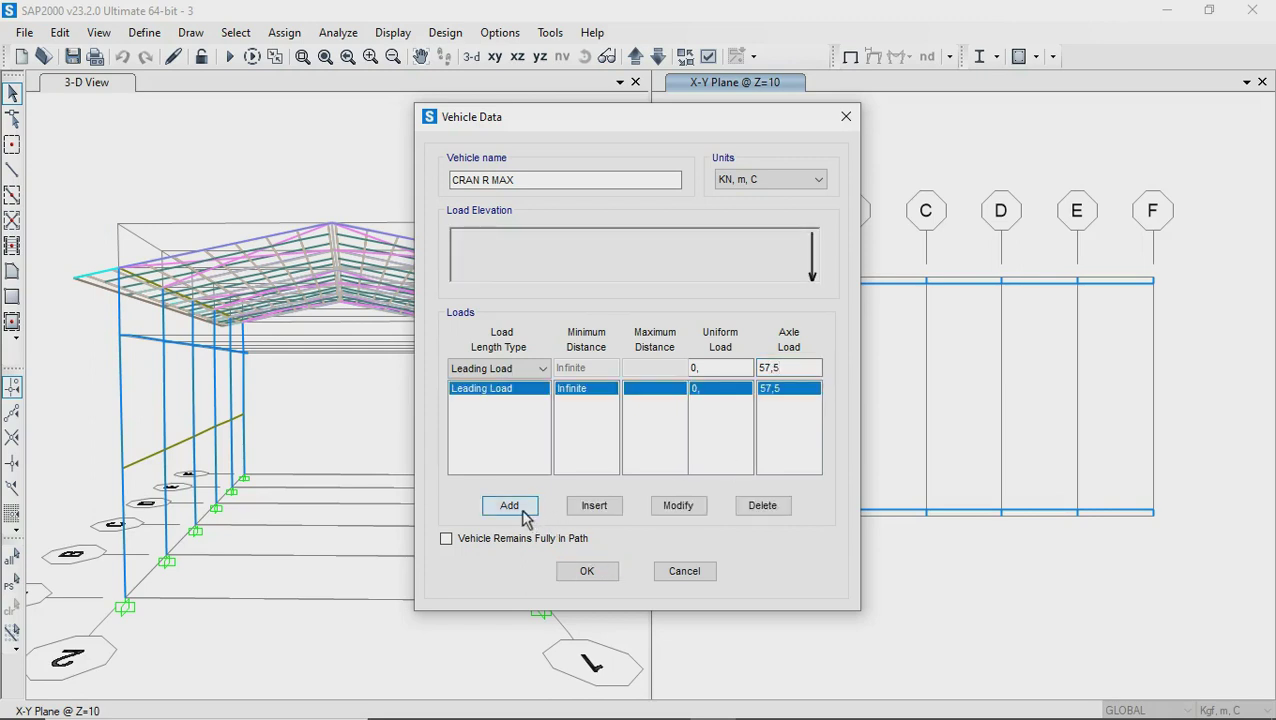
click(542, 368)
click(527, 413)
key(Tab)
click(805, 701)
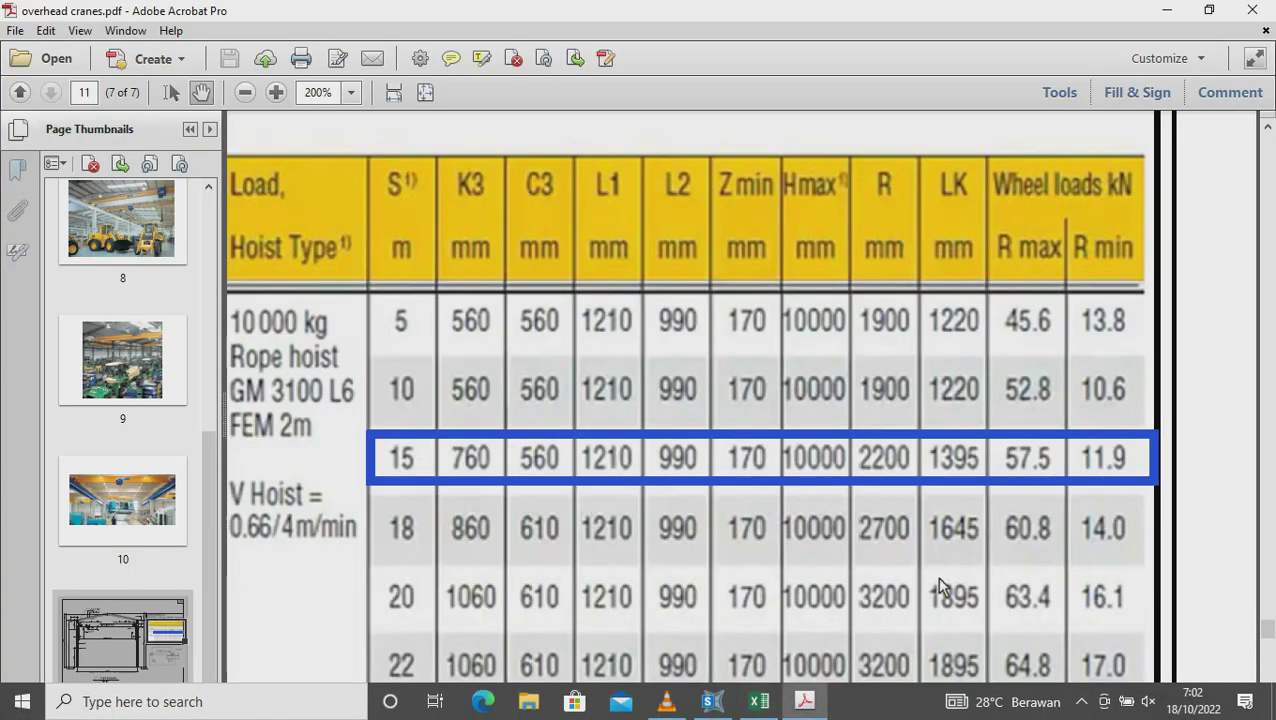
Scroll the crane PDF to the drawing showing wheel spacing R, then return to SAP2000
drag(897, 467, 901, 480)
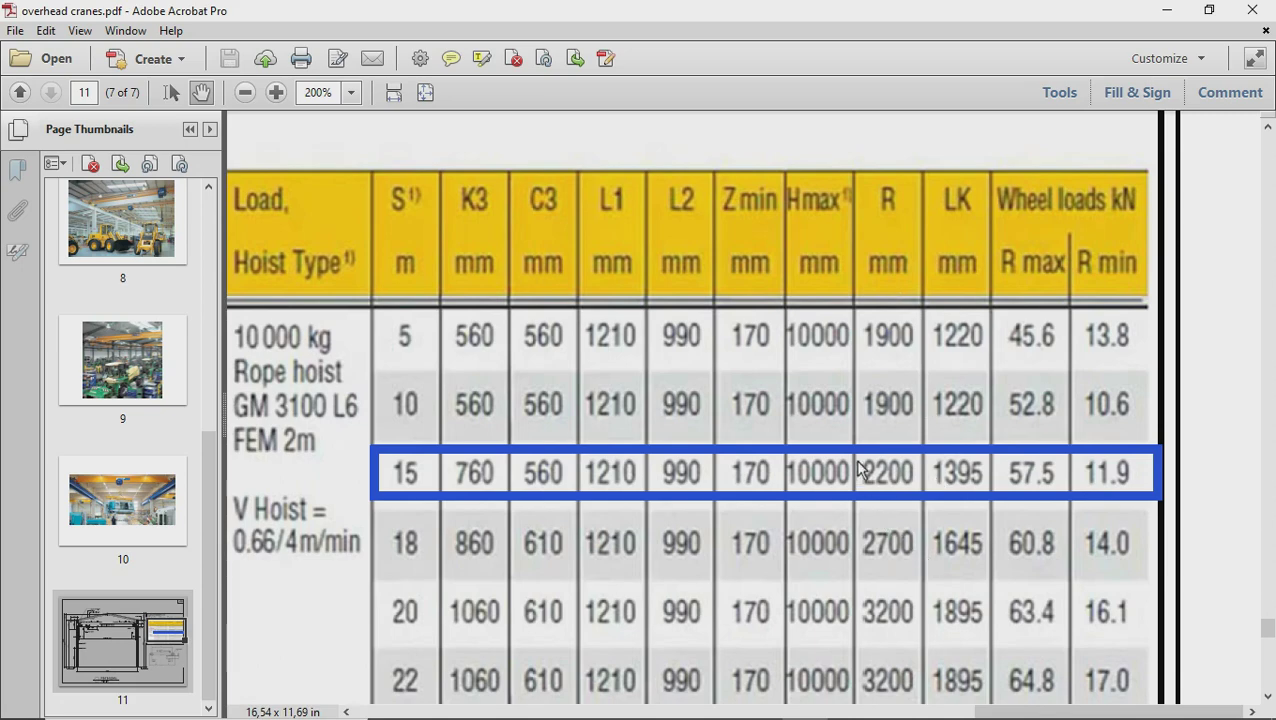
ctrl+scroll(858, 470, down, 2)
scroll(812, 501, down, 5)
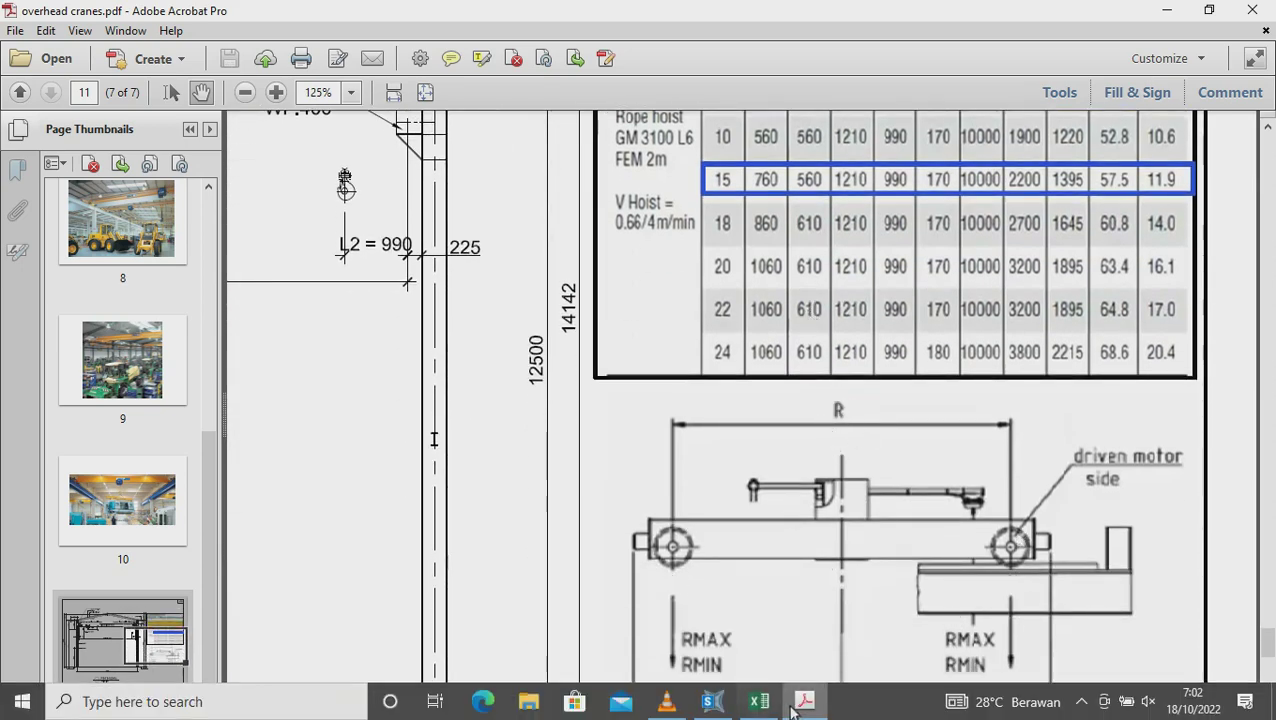
click(711, 703)
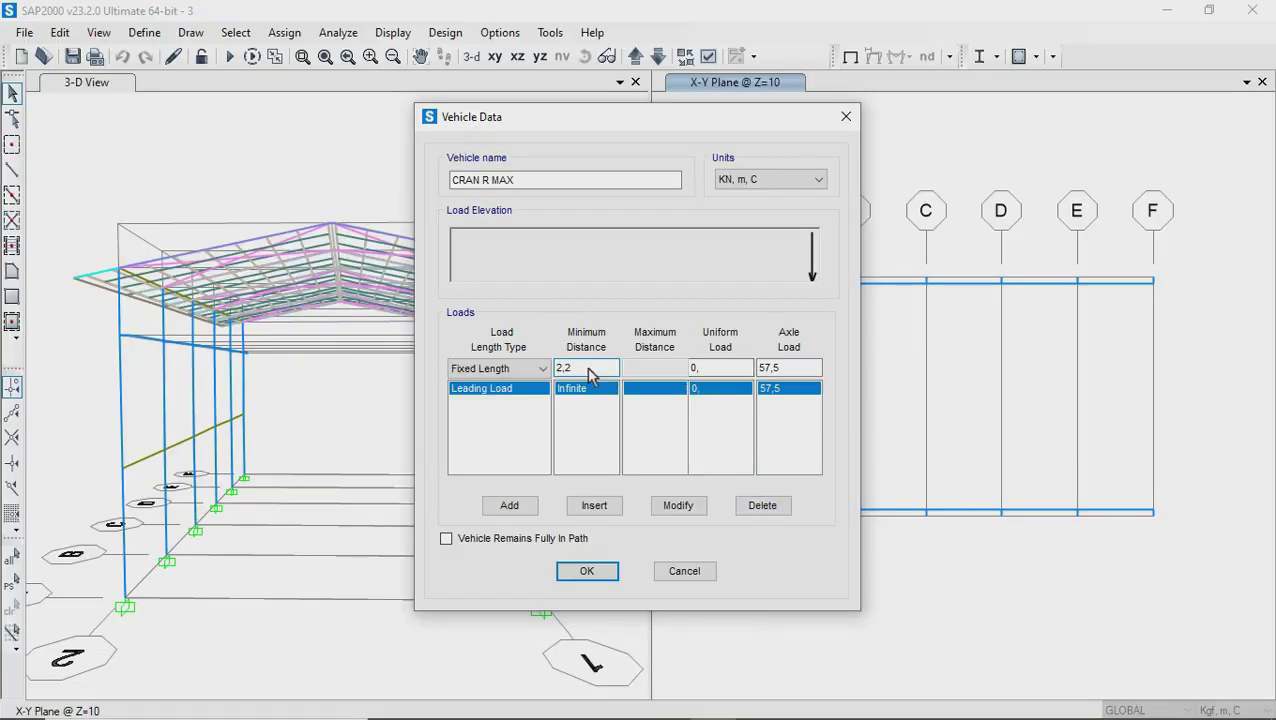
Add the second 57,5 axle 2,2 behind, keep the vehicle fully in path, and save
click(528, 510)
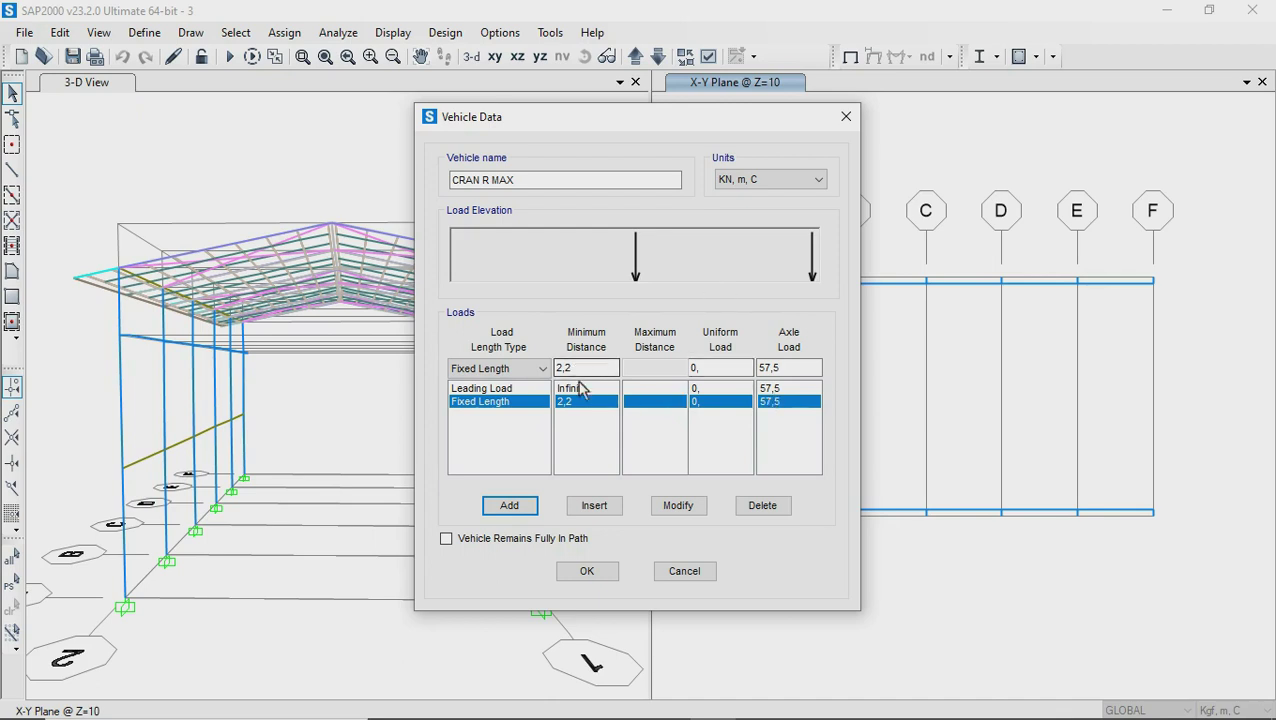
click(441, 536)
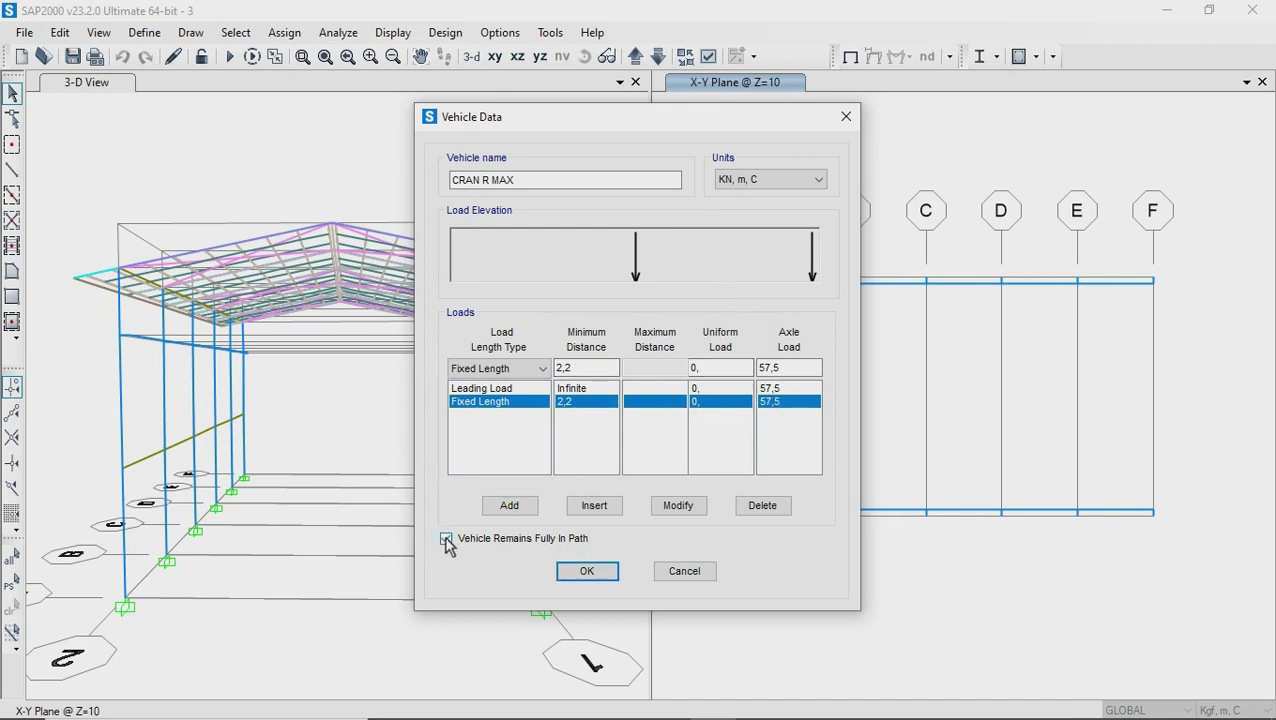
click(605, 582)
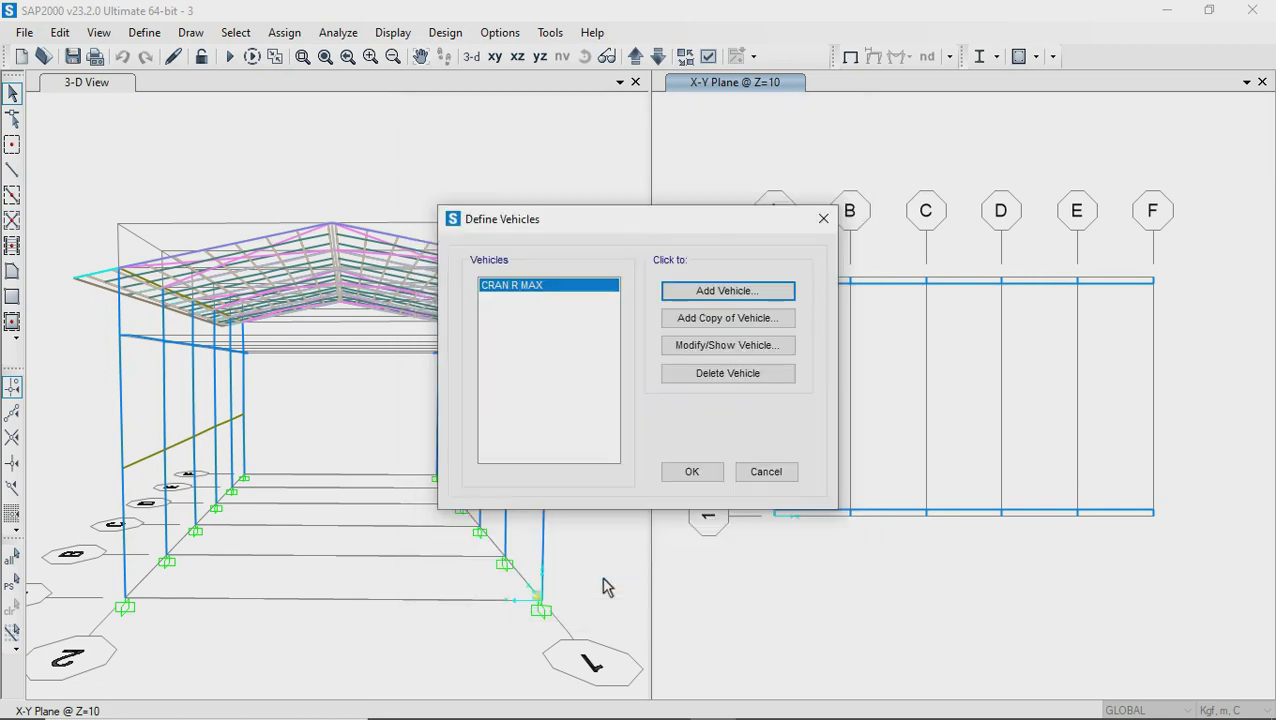
Copy CRAN R MAX as CRAN R MIN and set its leading axle load to 11,9
click(703, 318)
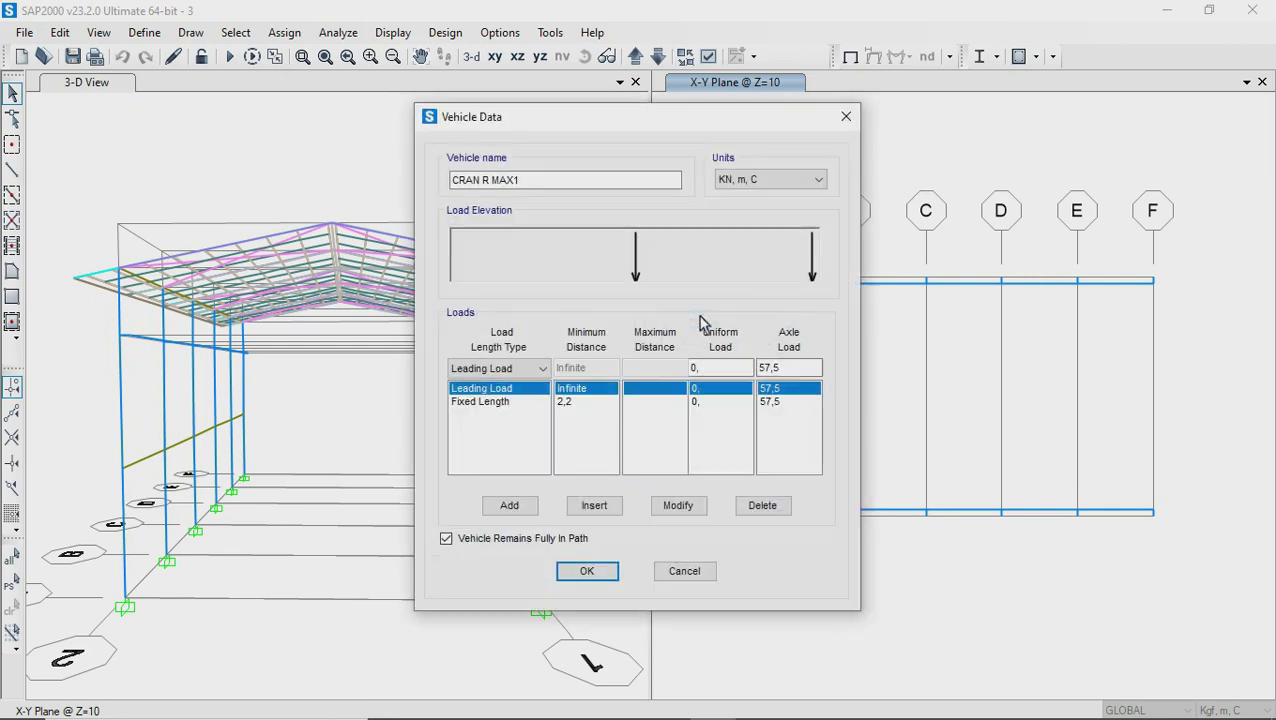
drag(523, 183, 499, 185)
text(IN)
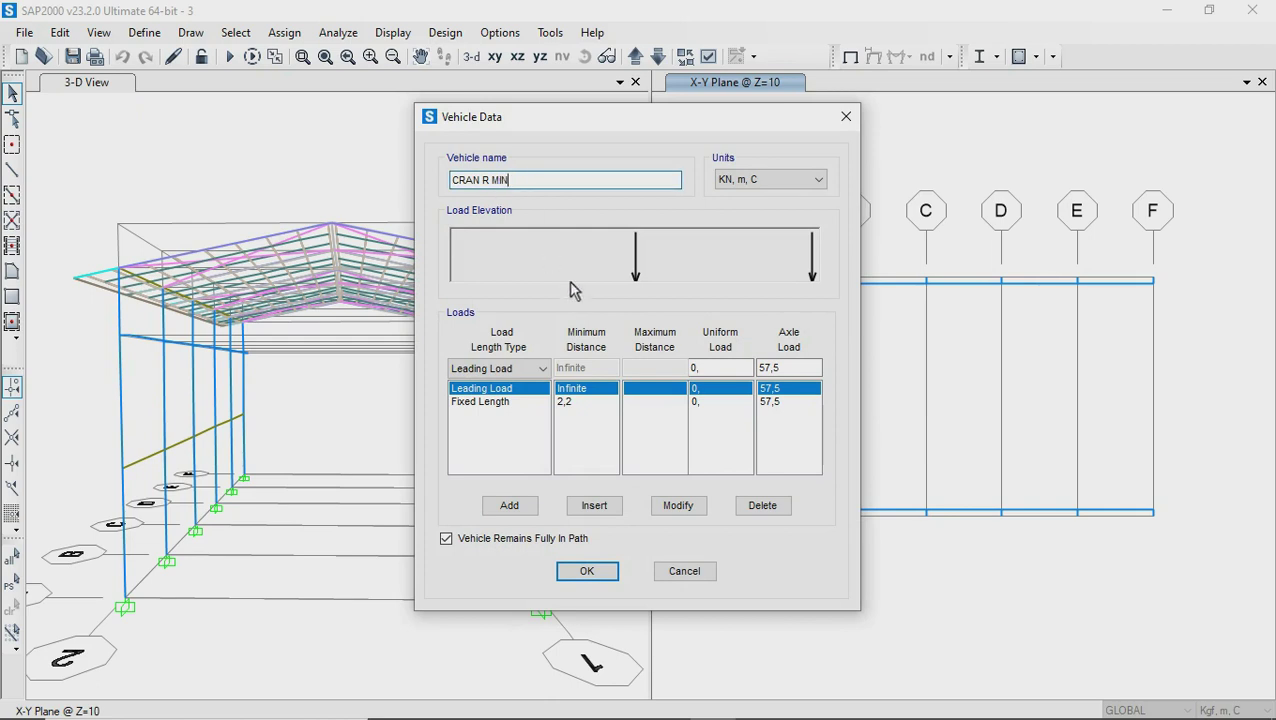
double_click(768, 368)
click(804, 703)
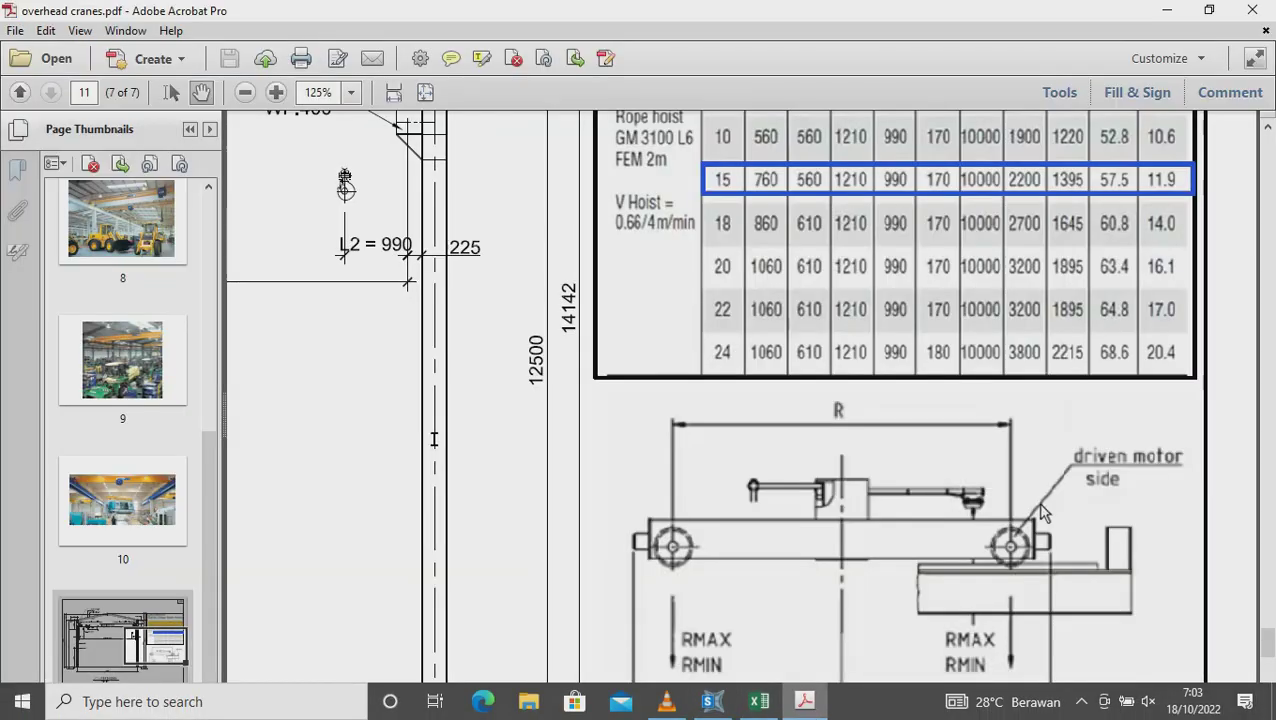
click(759, 701)
click(722, 700)
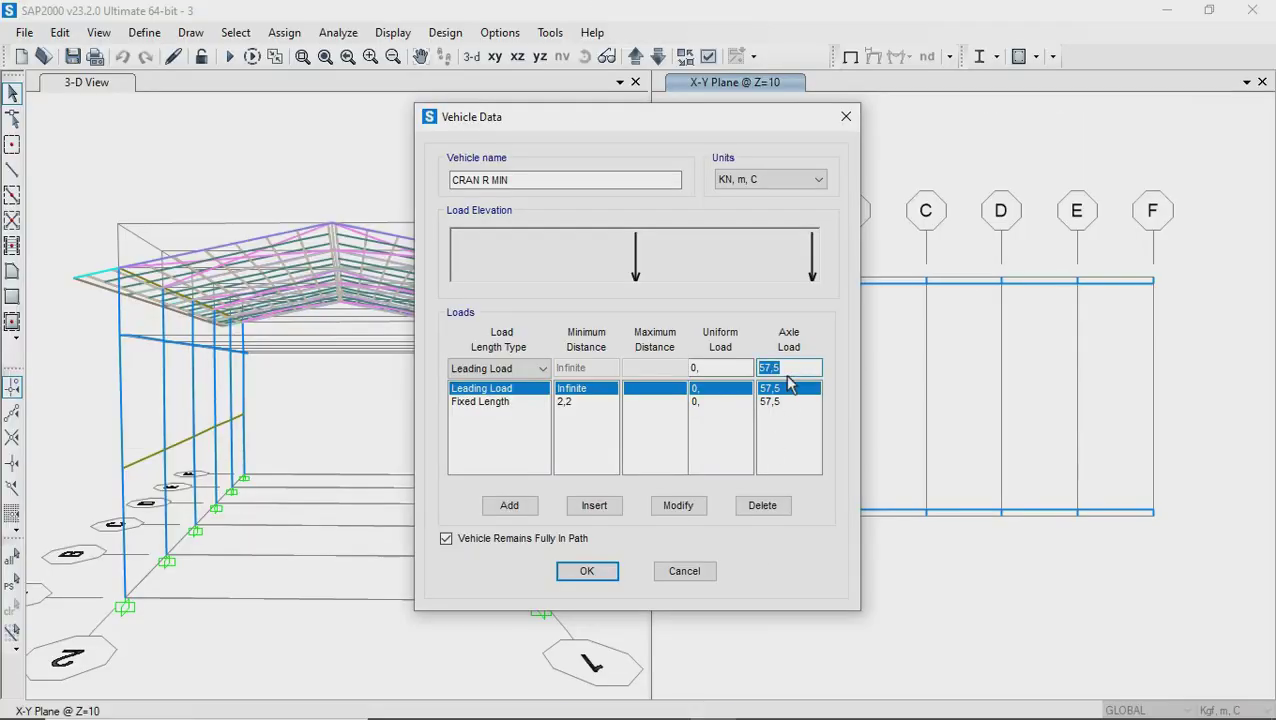
text(9)
click(678, 505)
Set the second axle load to 11,9, save CRAN R MIN, and close the vehicle list
click(780, 405)
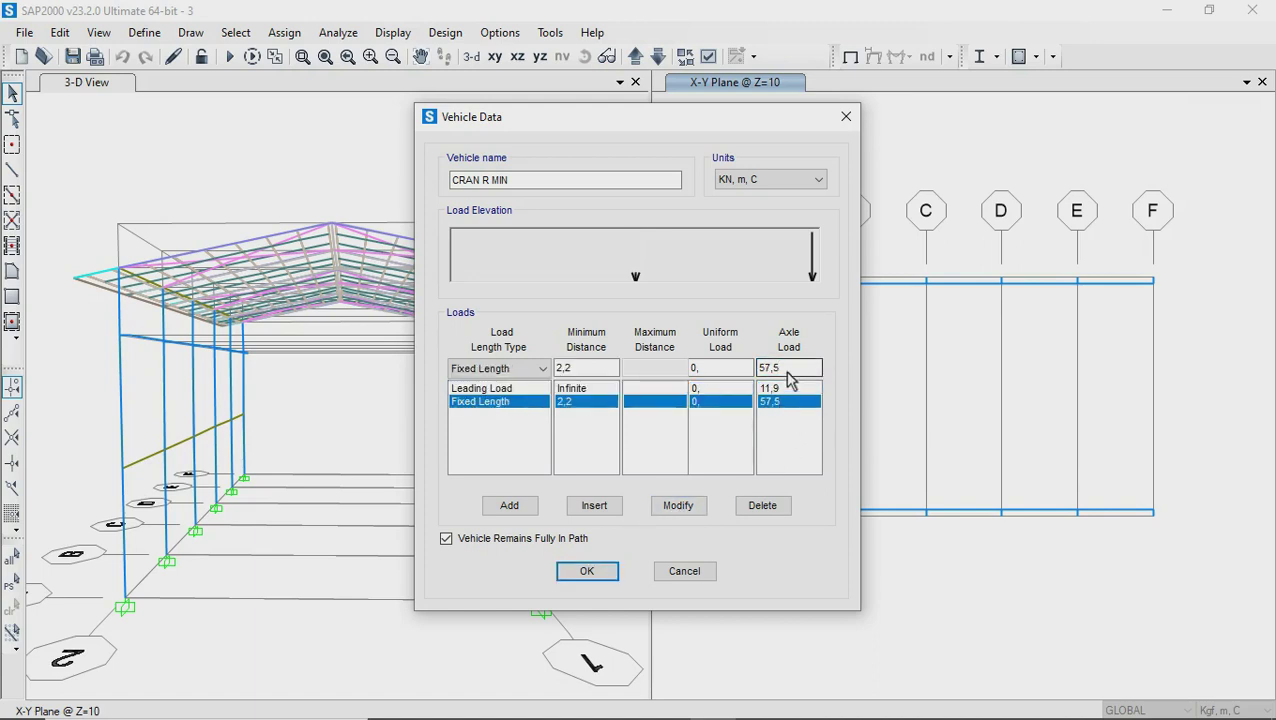
drag(772, 369, 753, 369)
text(11,9)
click(688, 507)
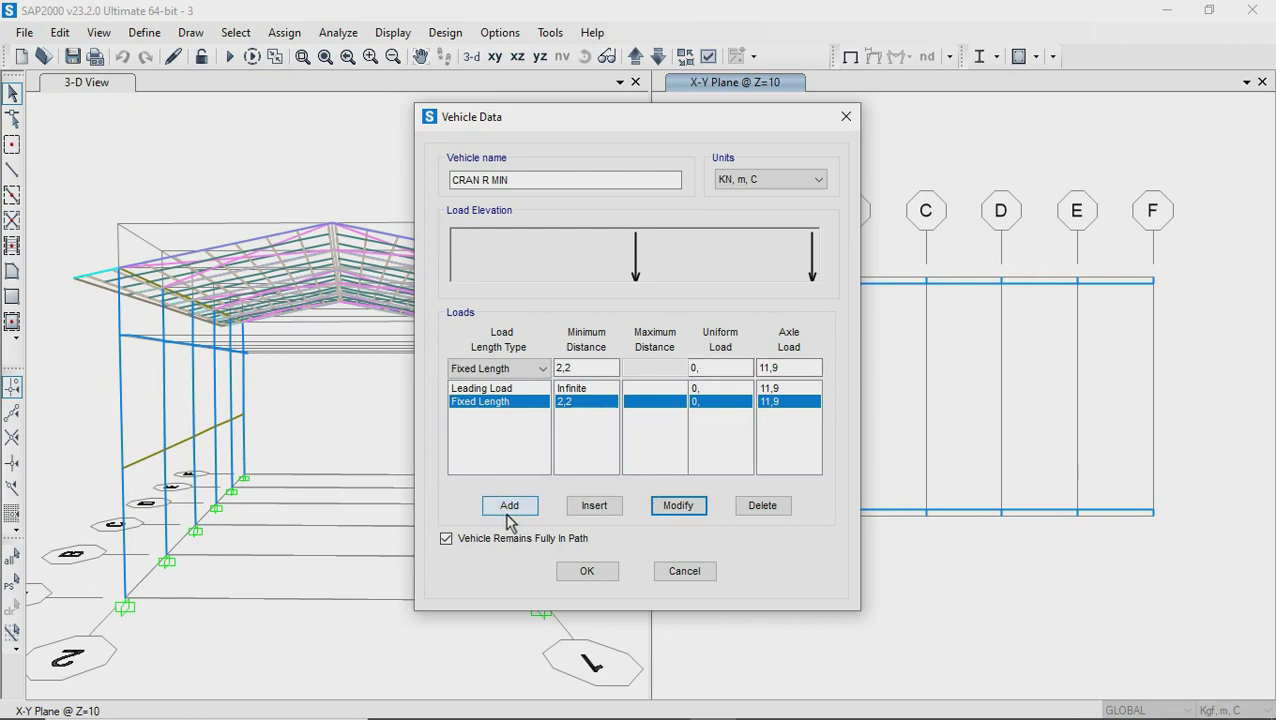
click(603, 572)
click(680, 475)
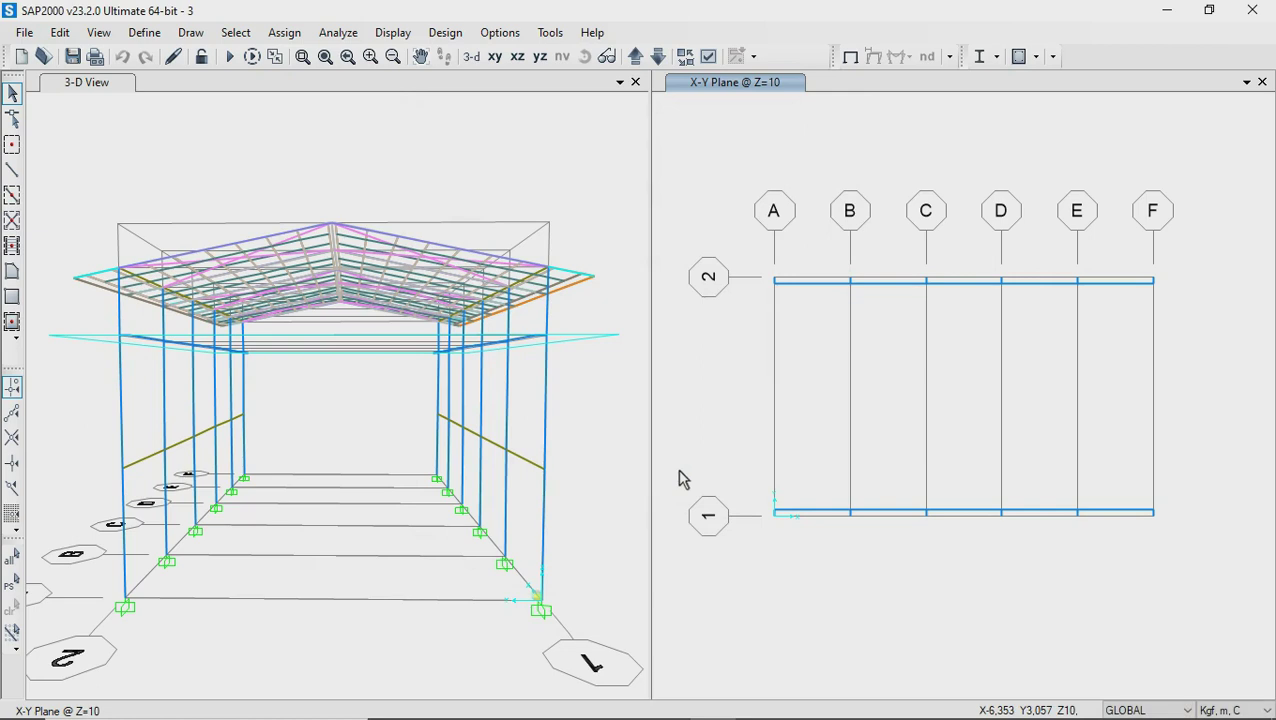
click(146, 32)
mouse_move(193, 501)
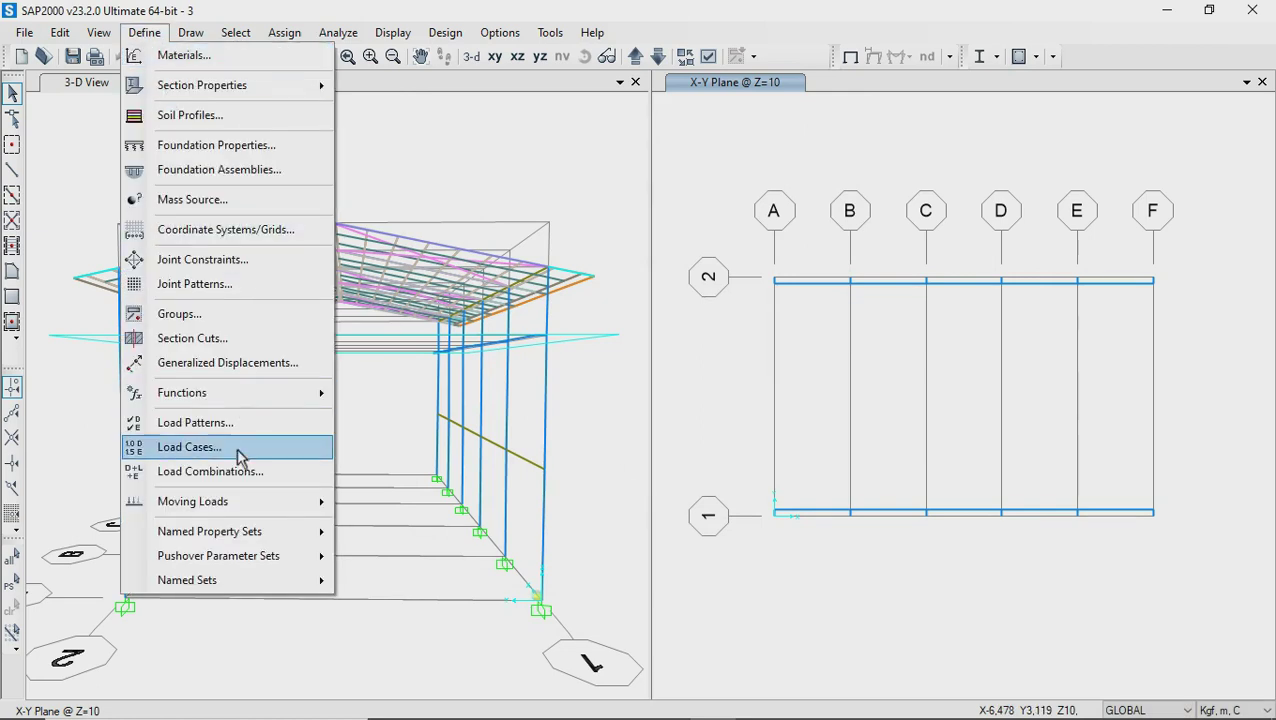
click(414, 552)
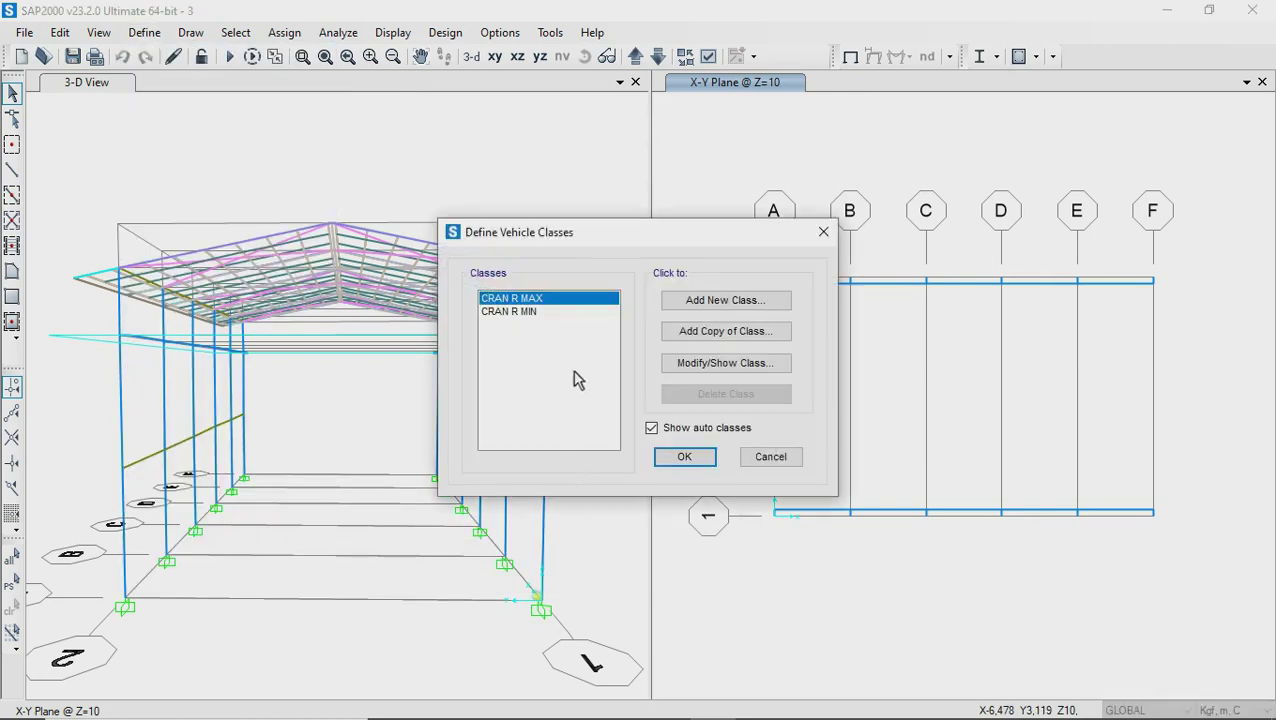
Review the CRAN R MAX and CRAN R MIN class contents without changes, then close the class list
click(692, 364)
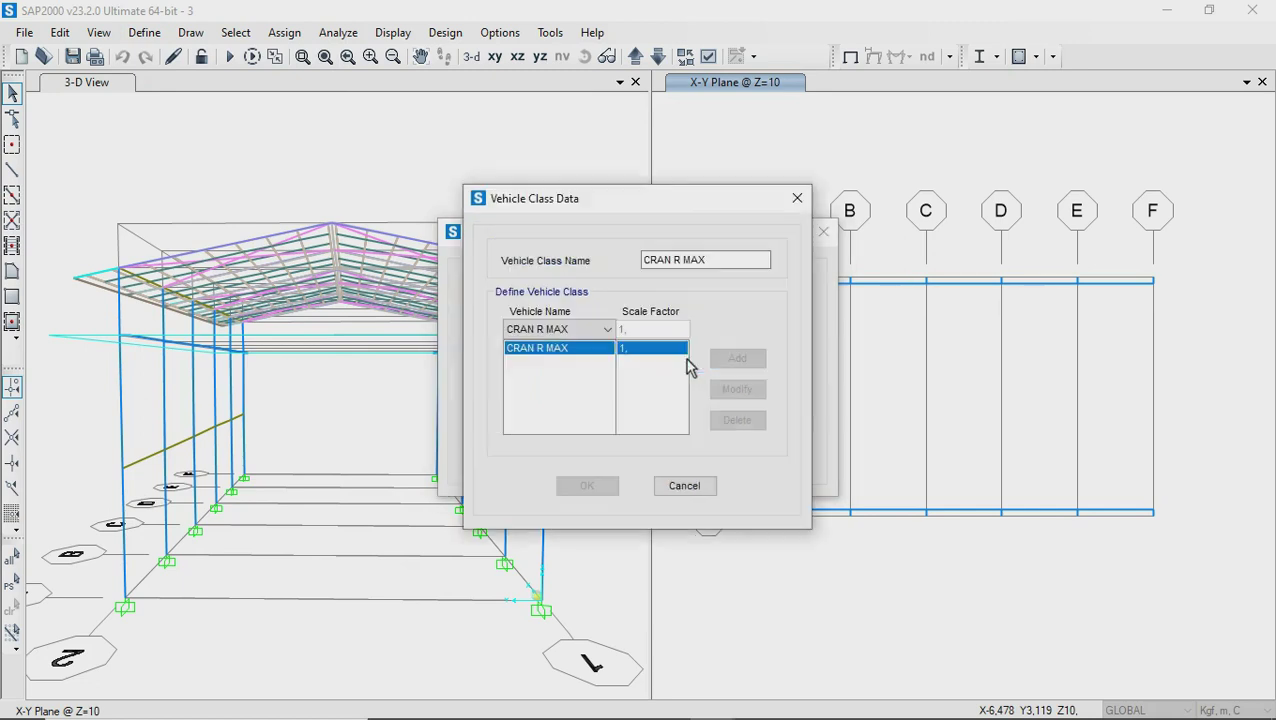
click(684, 485)
click(555, 314)
click(665, 363)
click(688, 487)
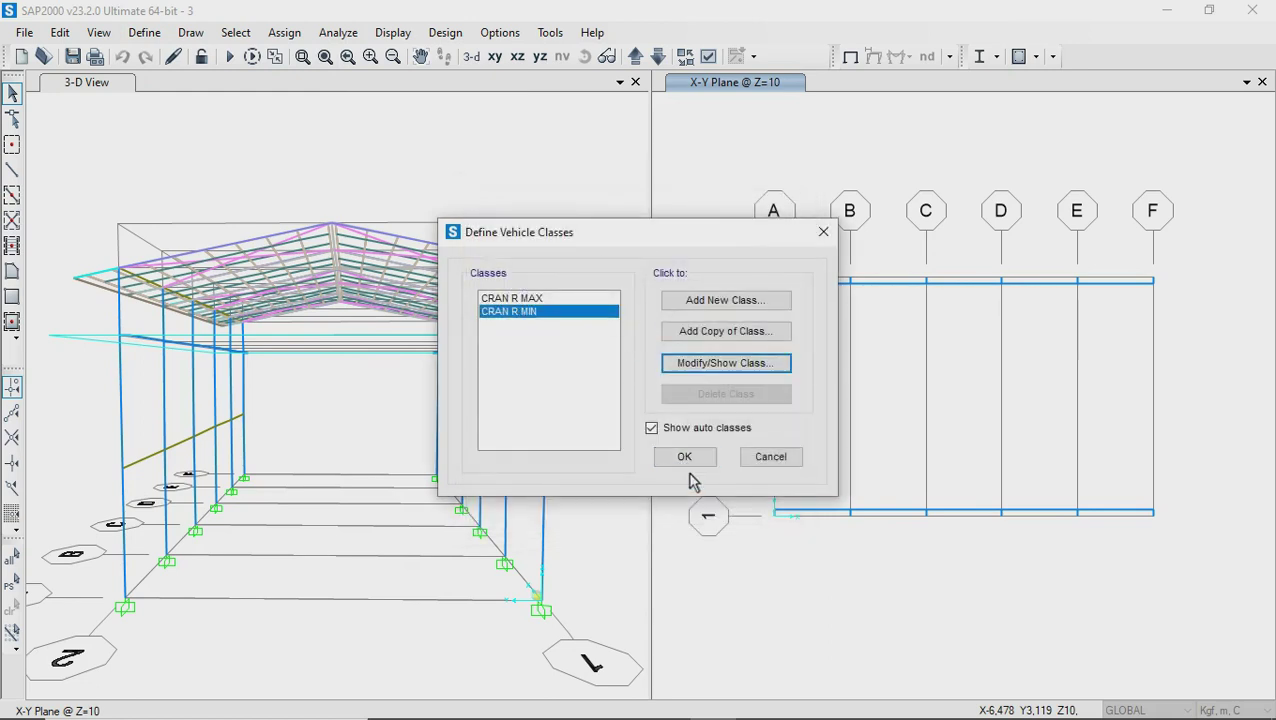
click(684, 457)
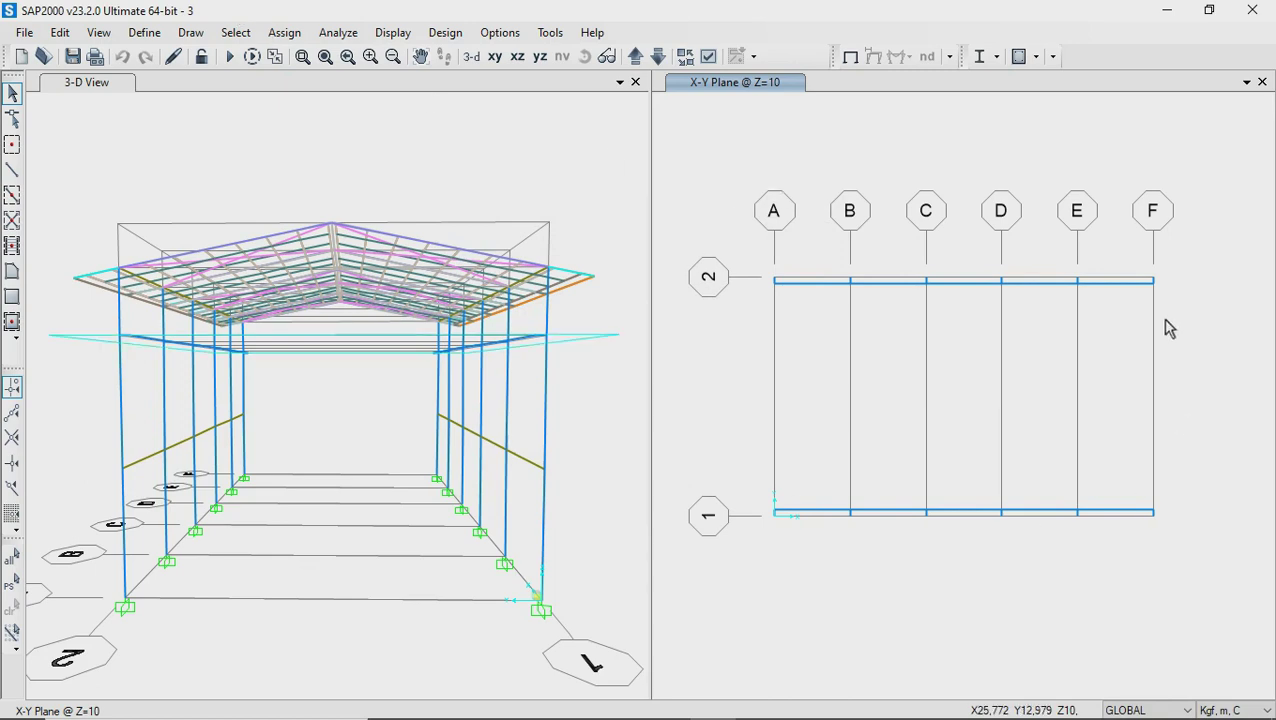
Turn on frame labels and zoom near gridlines 1 and A to read frame numbers
click(707, 56)
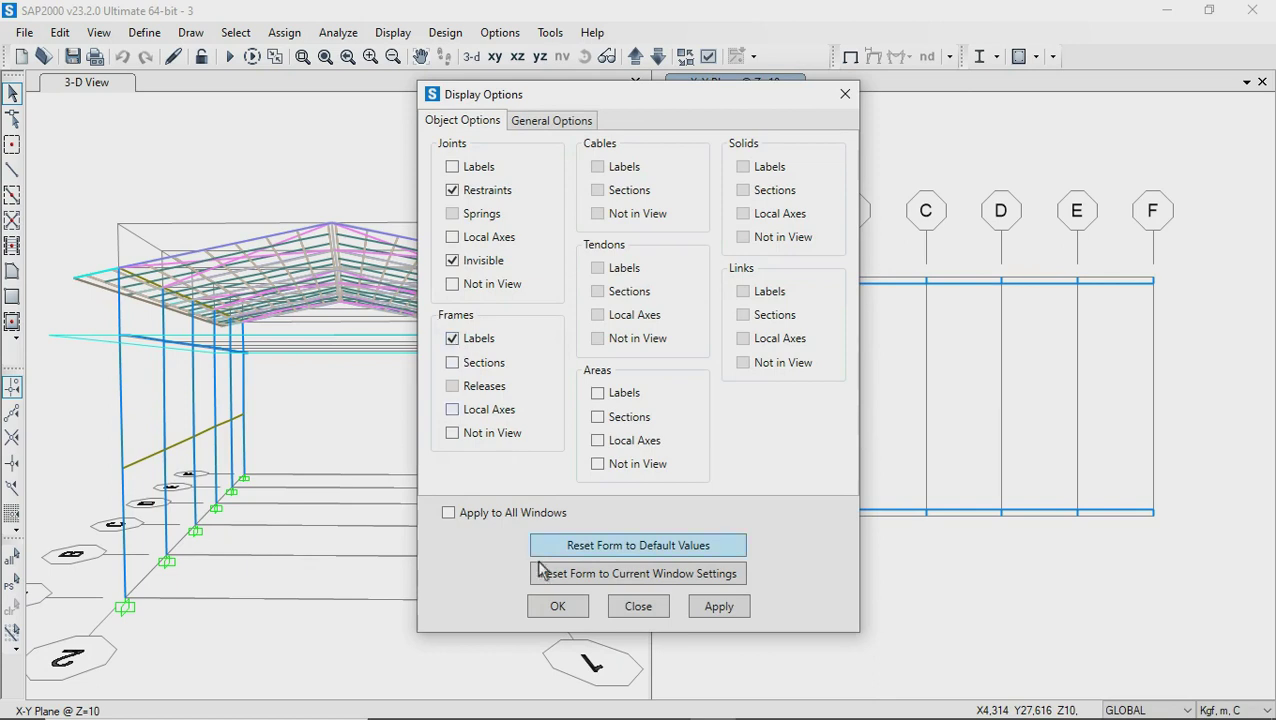
click(551, 607)
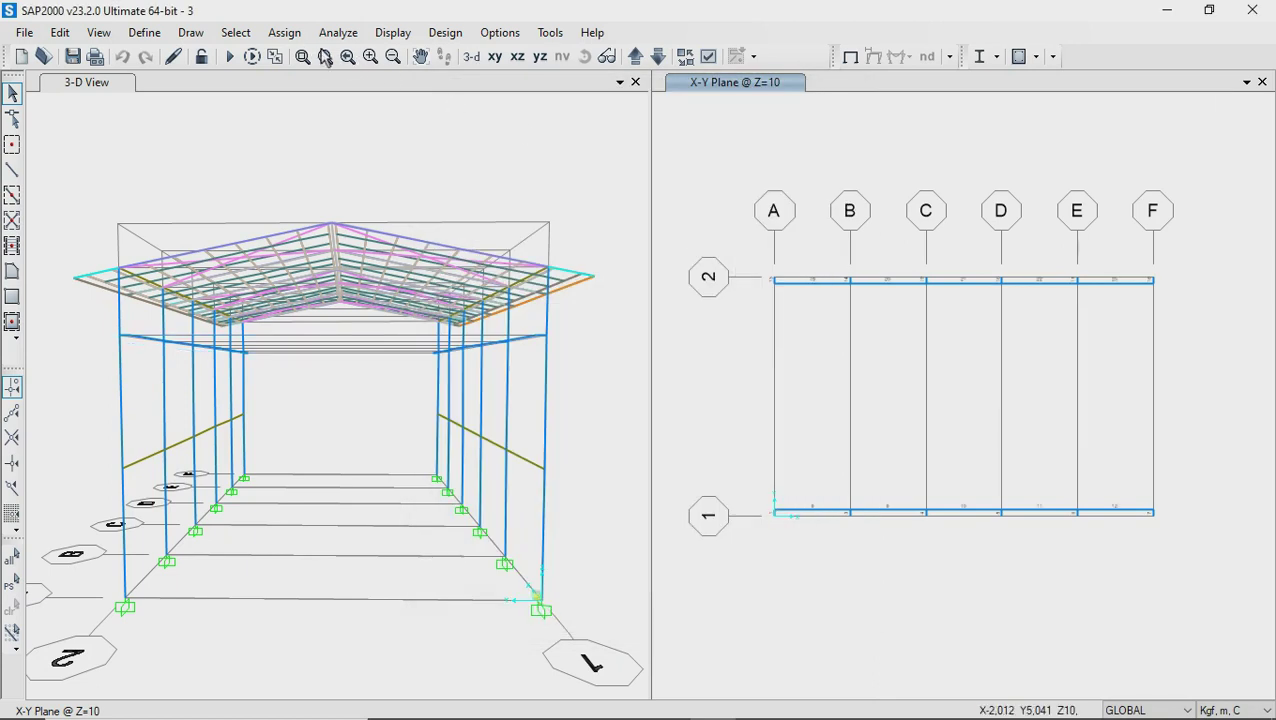
click(302, 57)
drag(752, 488, 946, 535)
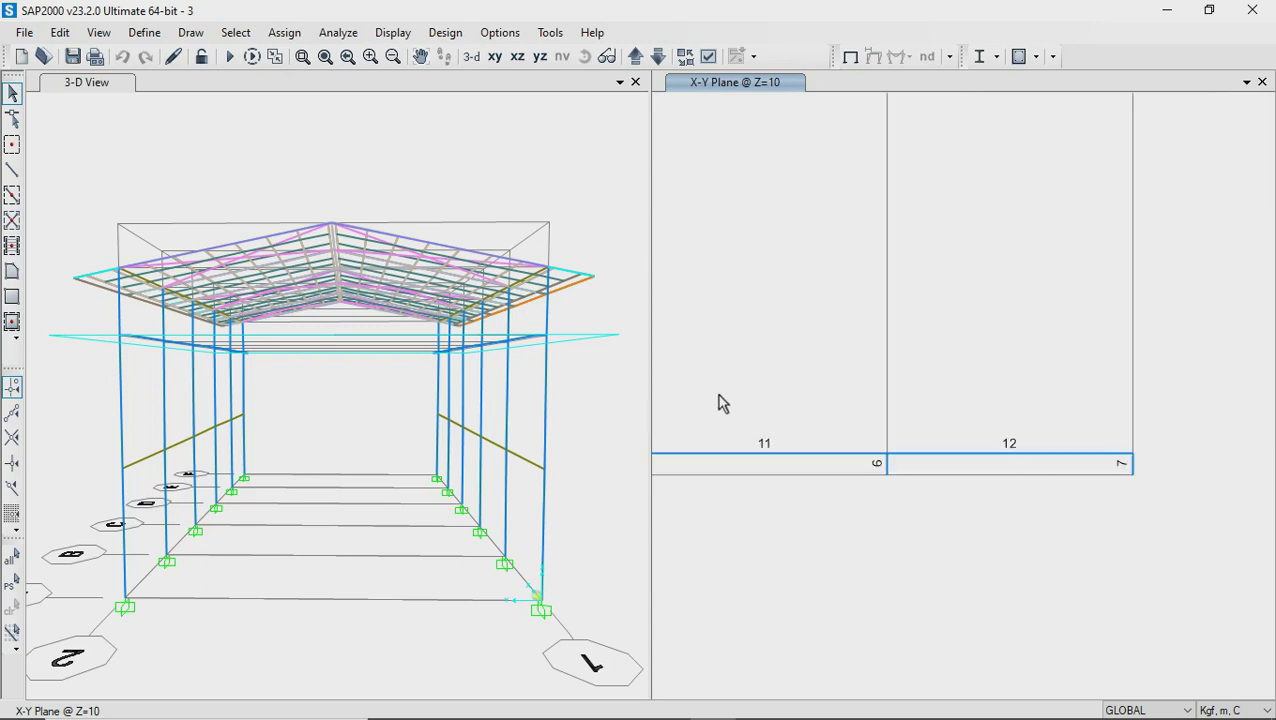
click(325, 57)
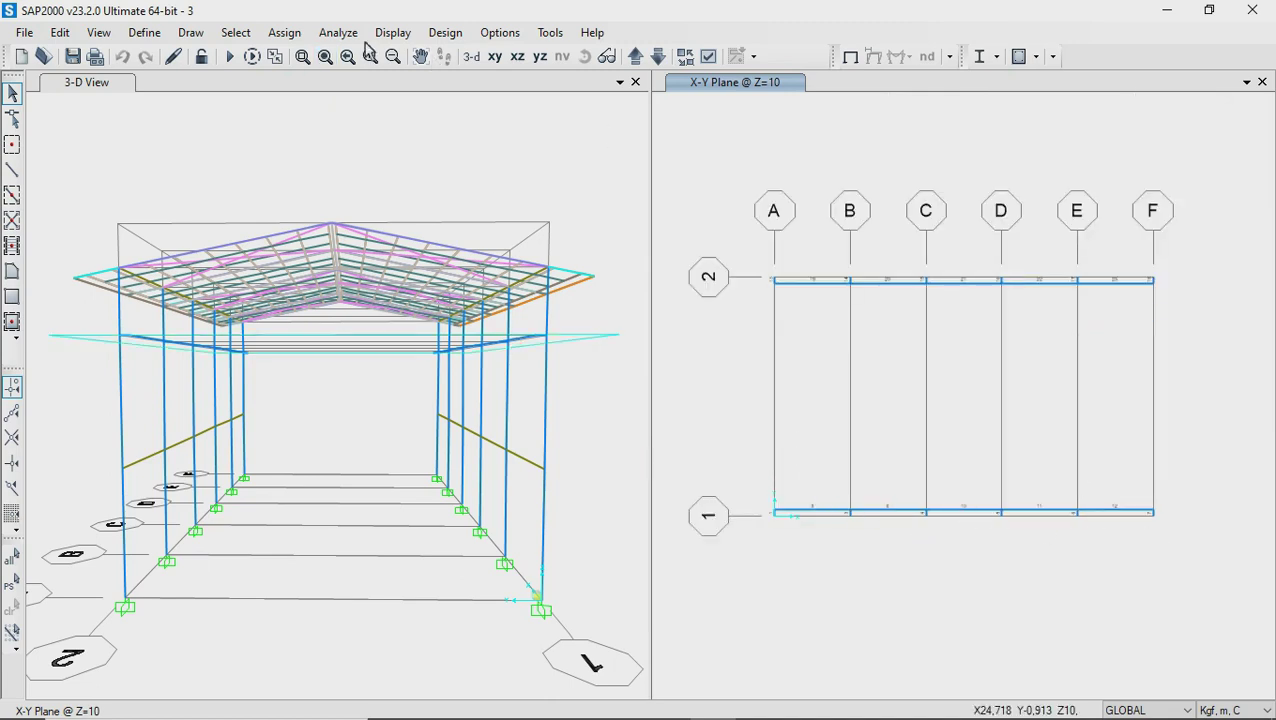
Zoom and pan along gridline 2 from A toward E to read the girder frame numbers
click(302, 57)
drag(757, 250, 1006, 314)
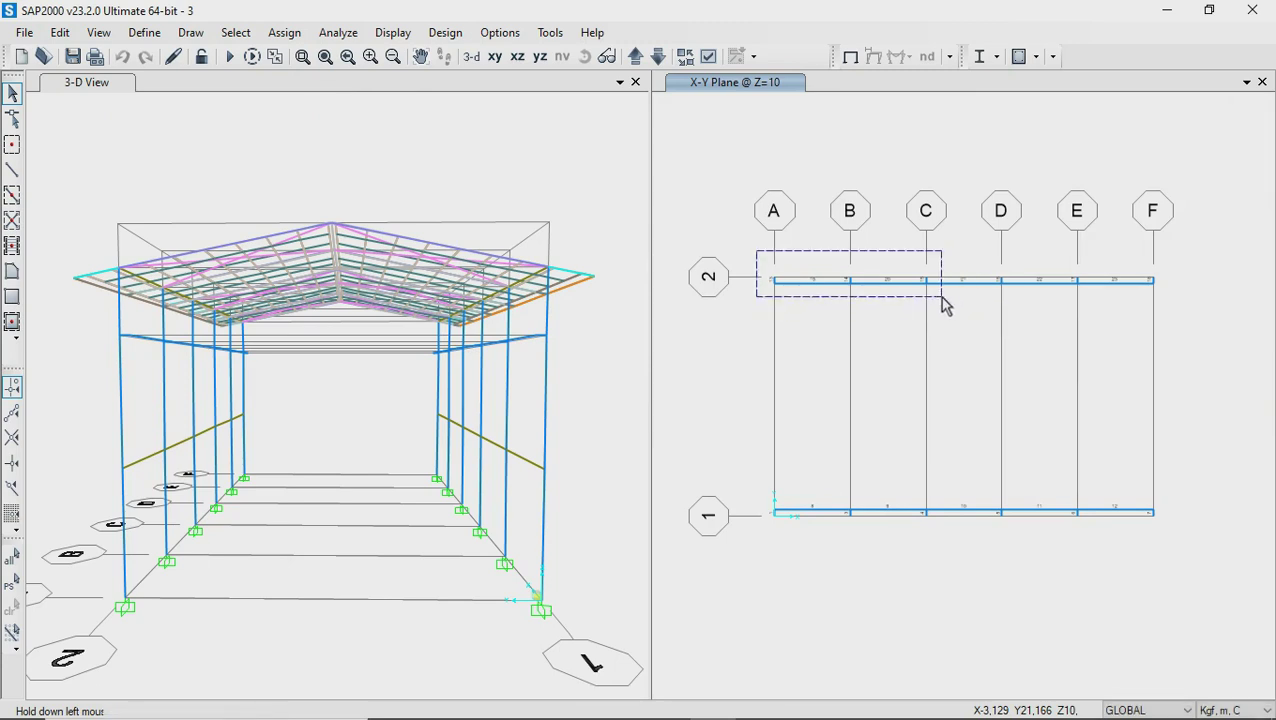
drag(942, 300, 941, 297)
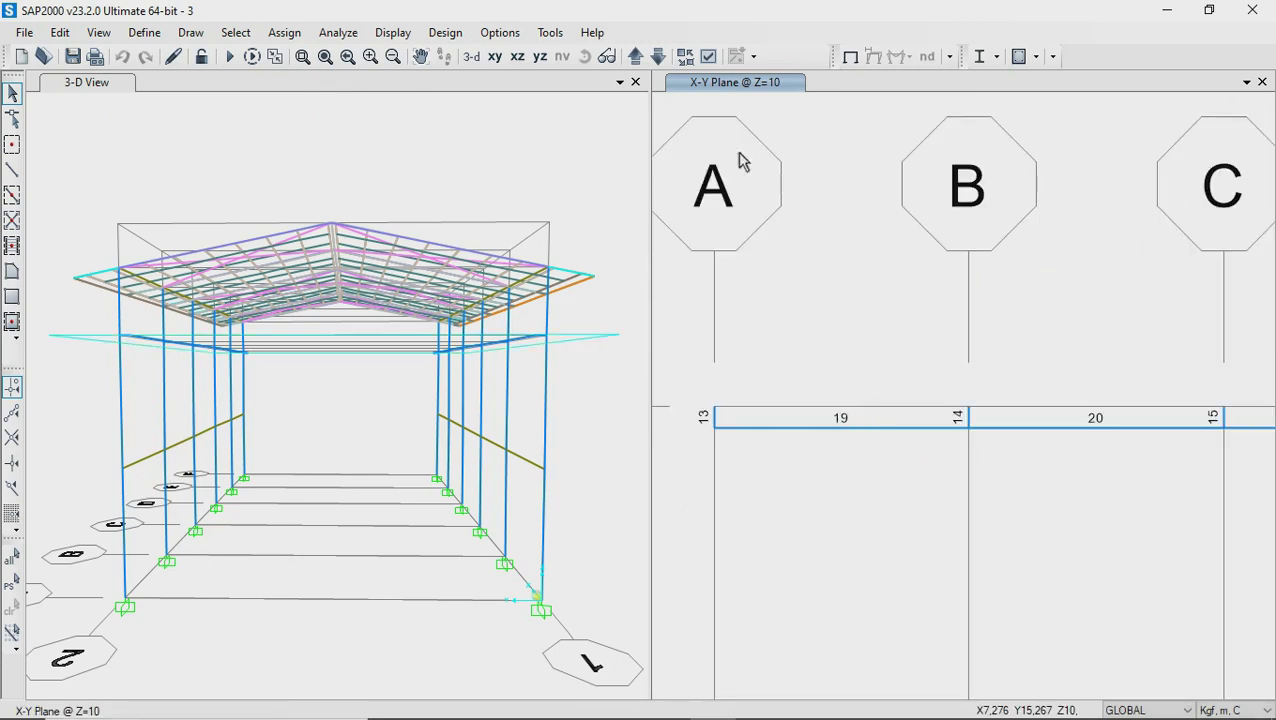
click(422, 56)
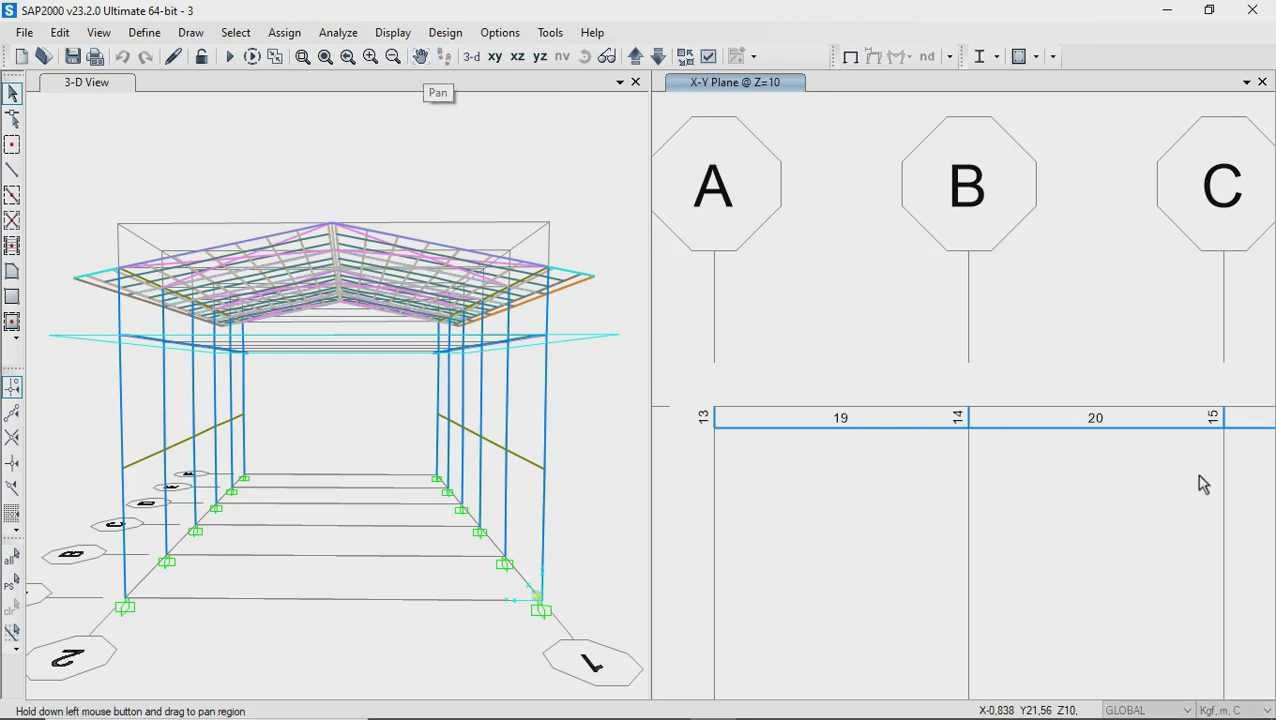
drag(1011, 474, 897, 474)
drag(833, 450, 857, 452)
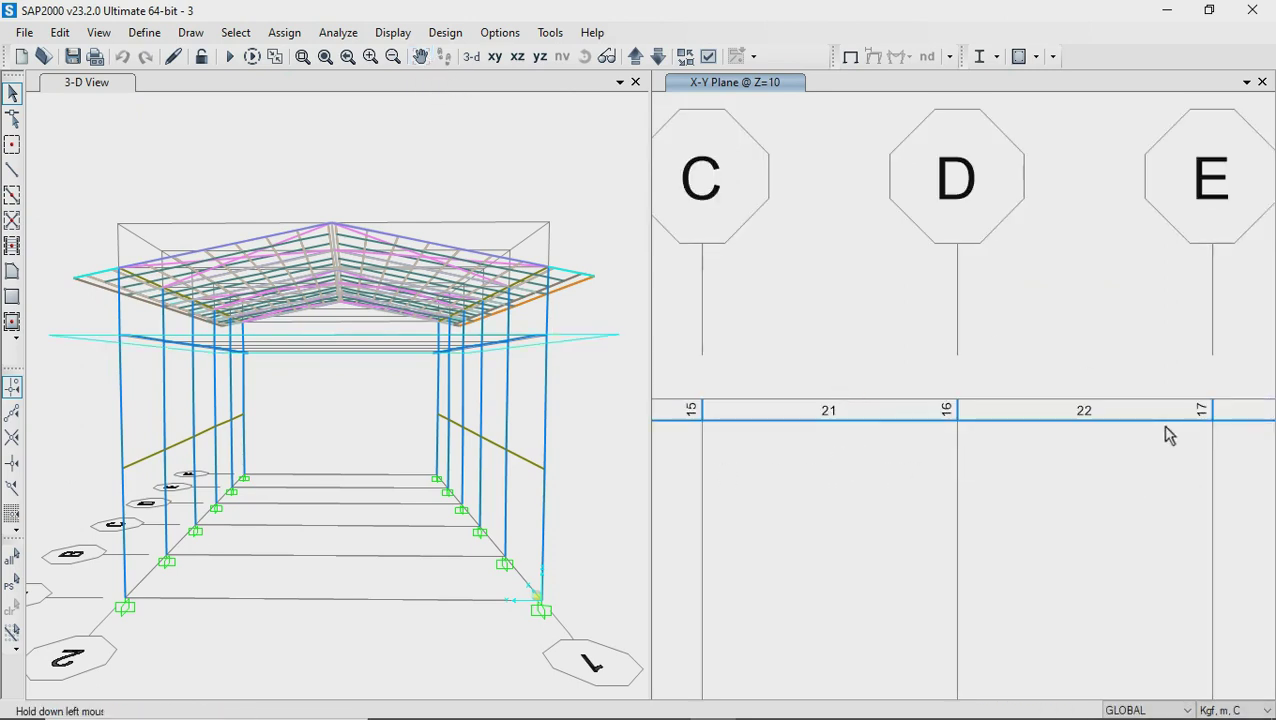
drag(1134, 483, 807, 474)
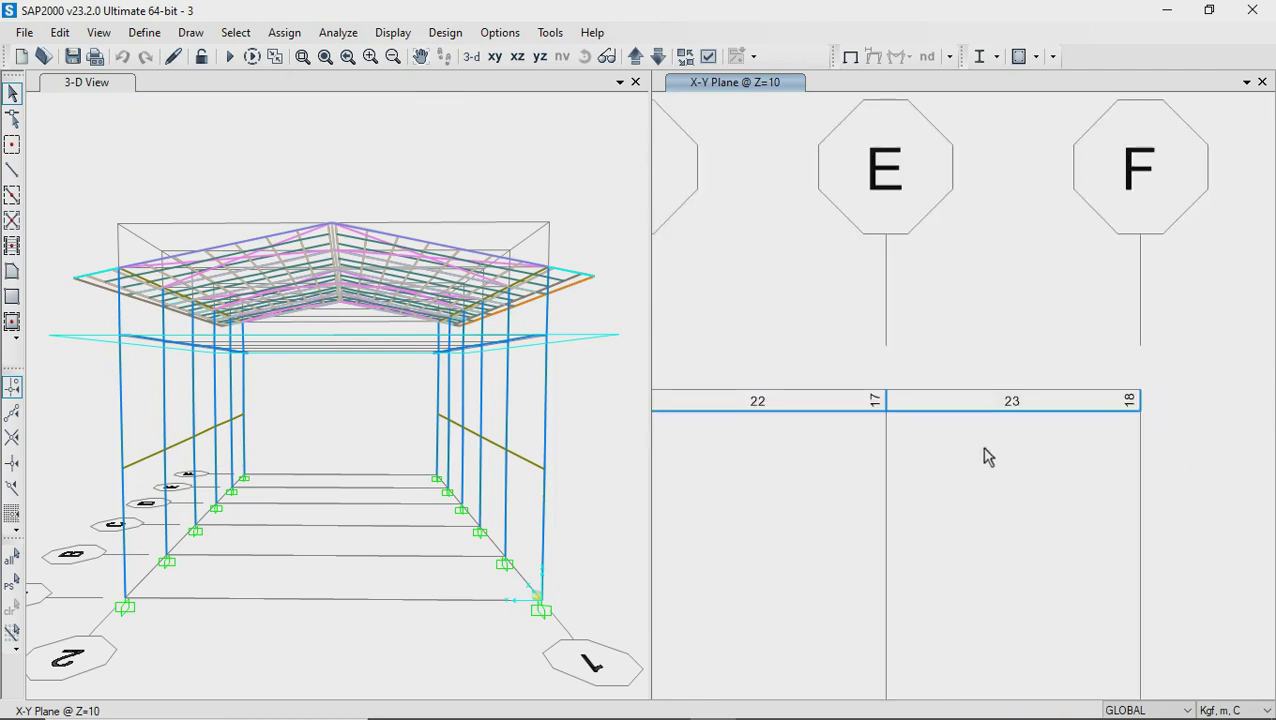
click(143, 35)
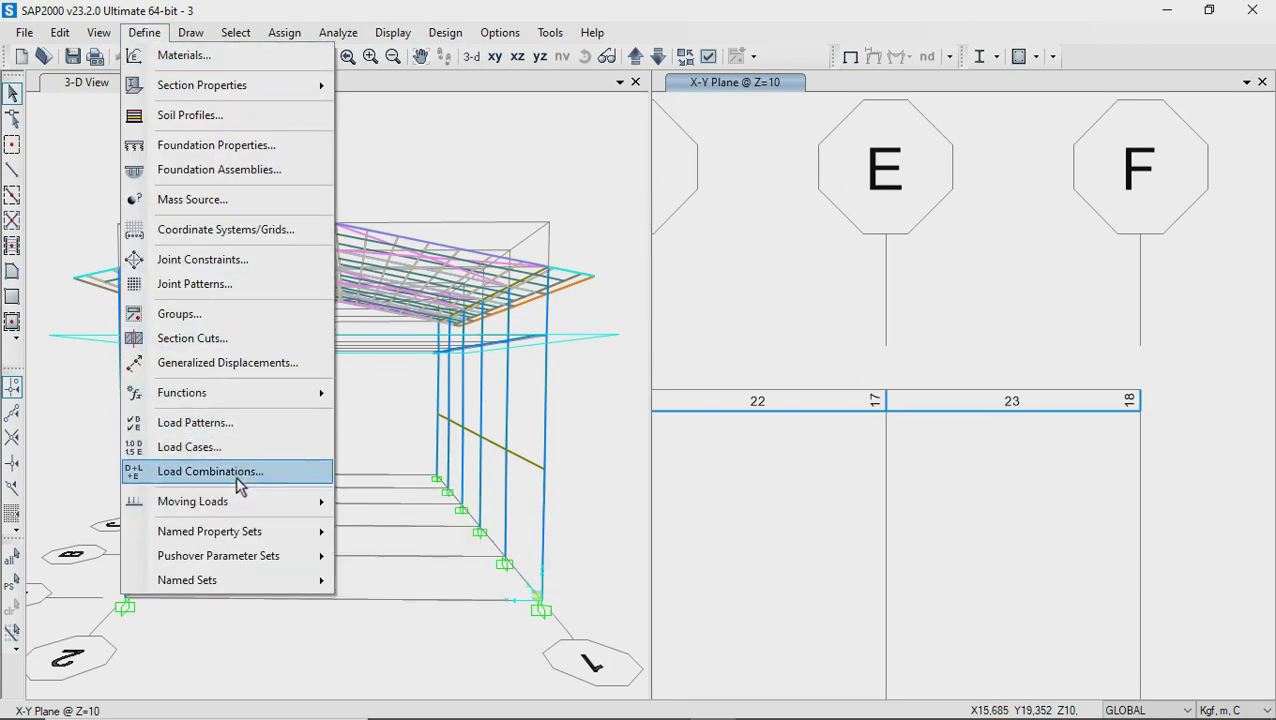
Start a new frame-based moving load path named JALUR KANAN
mouse_move(193, 501)
click(375, 503)
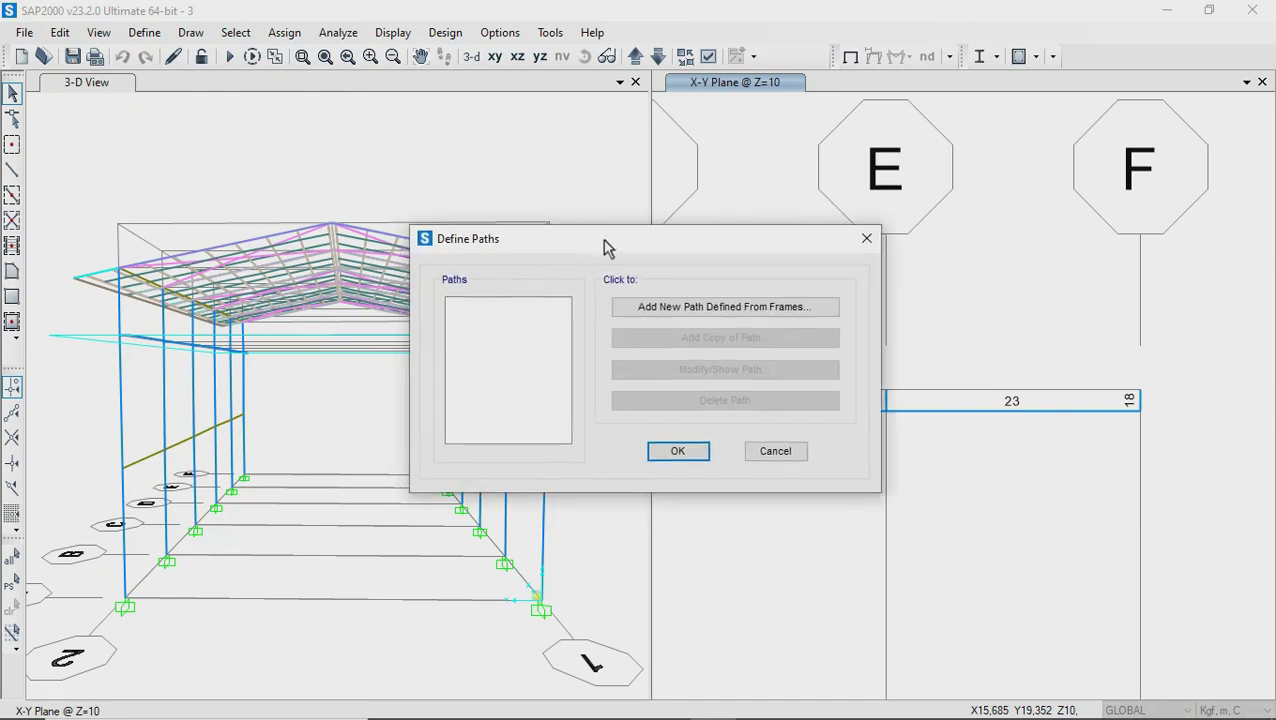
drag(599, 246, 831, 266)
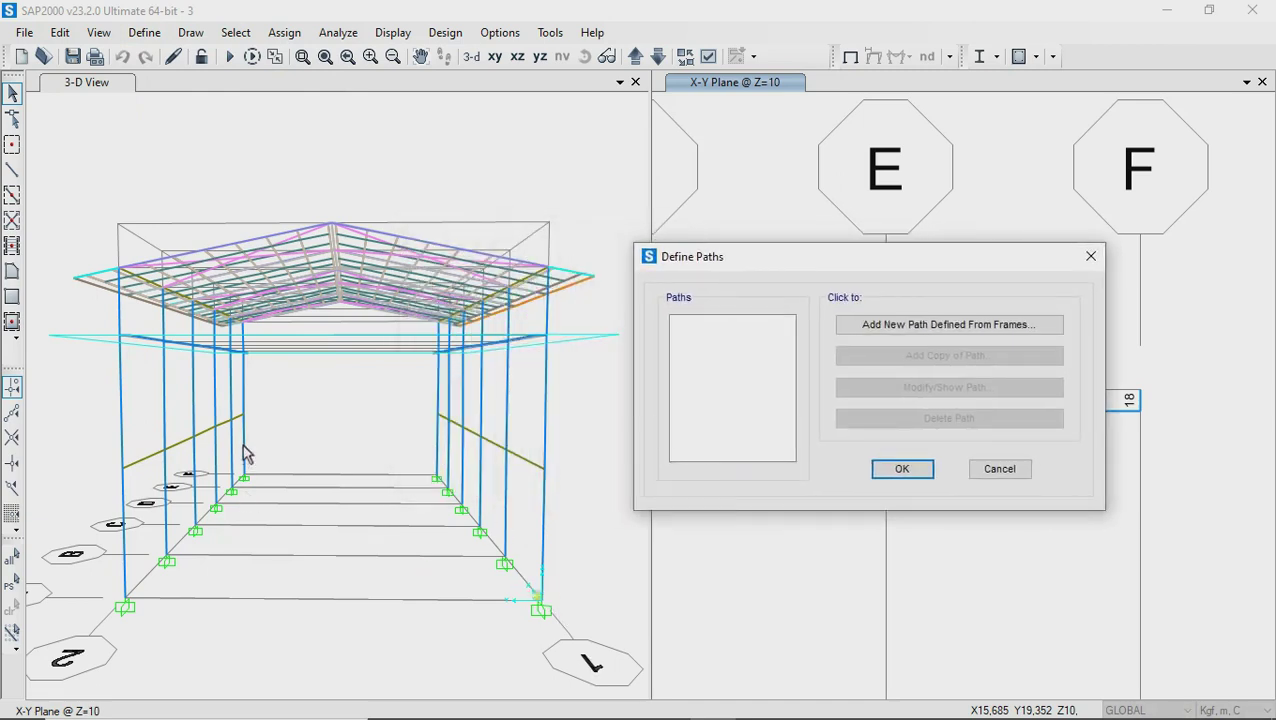
click(950, 324)
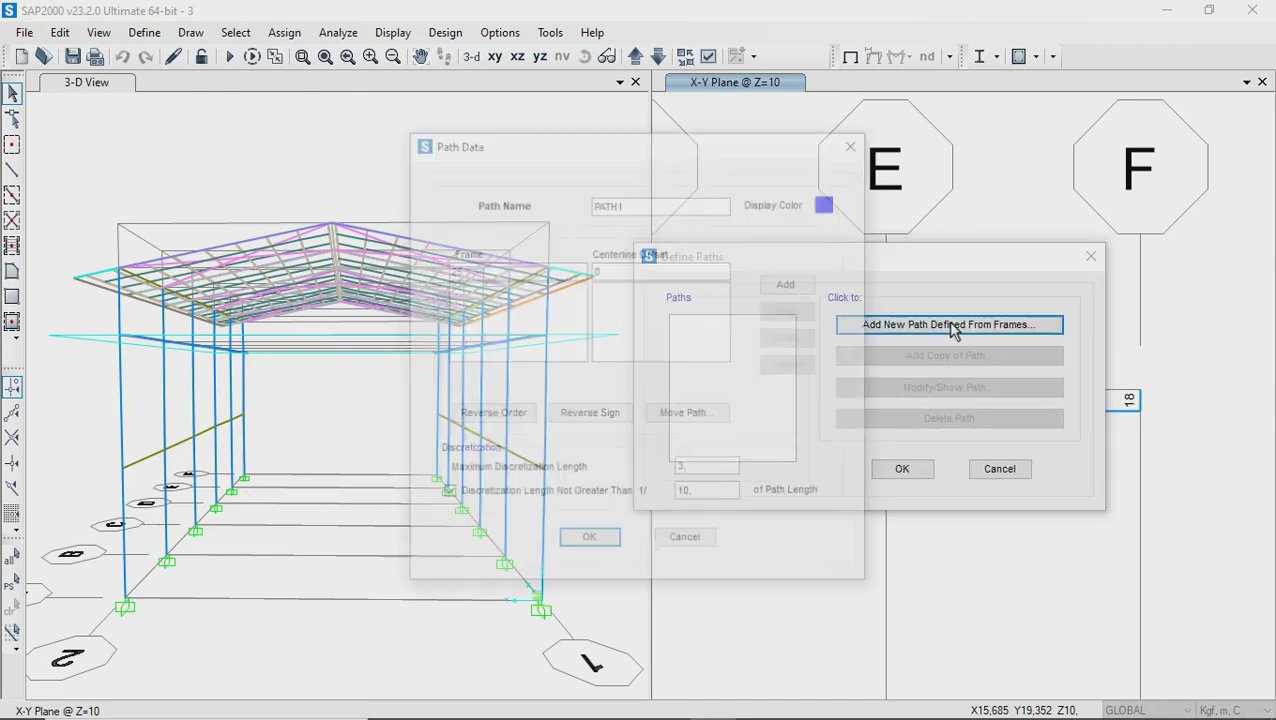
text(JALUR KANAN)
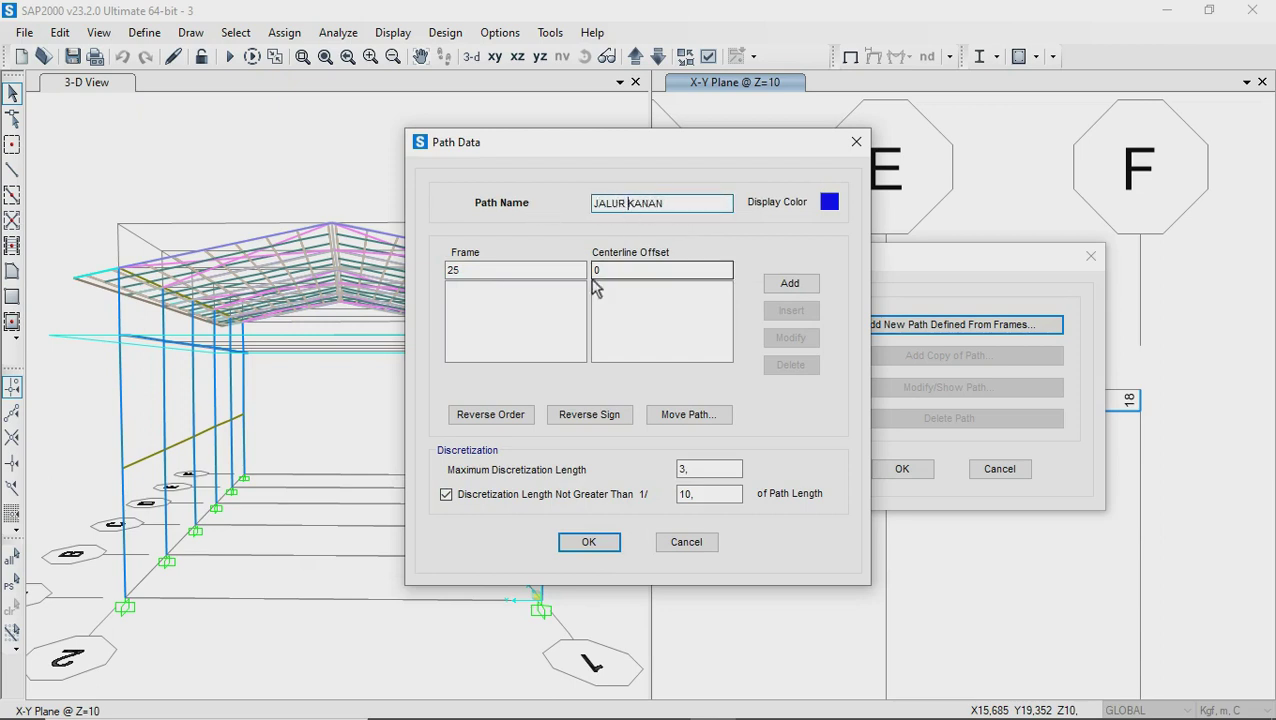
key(Tab)
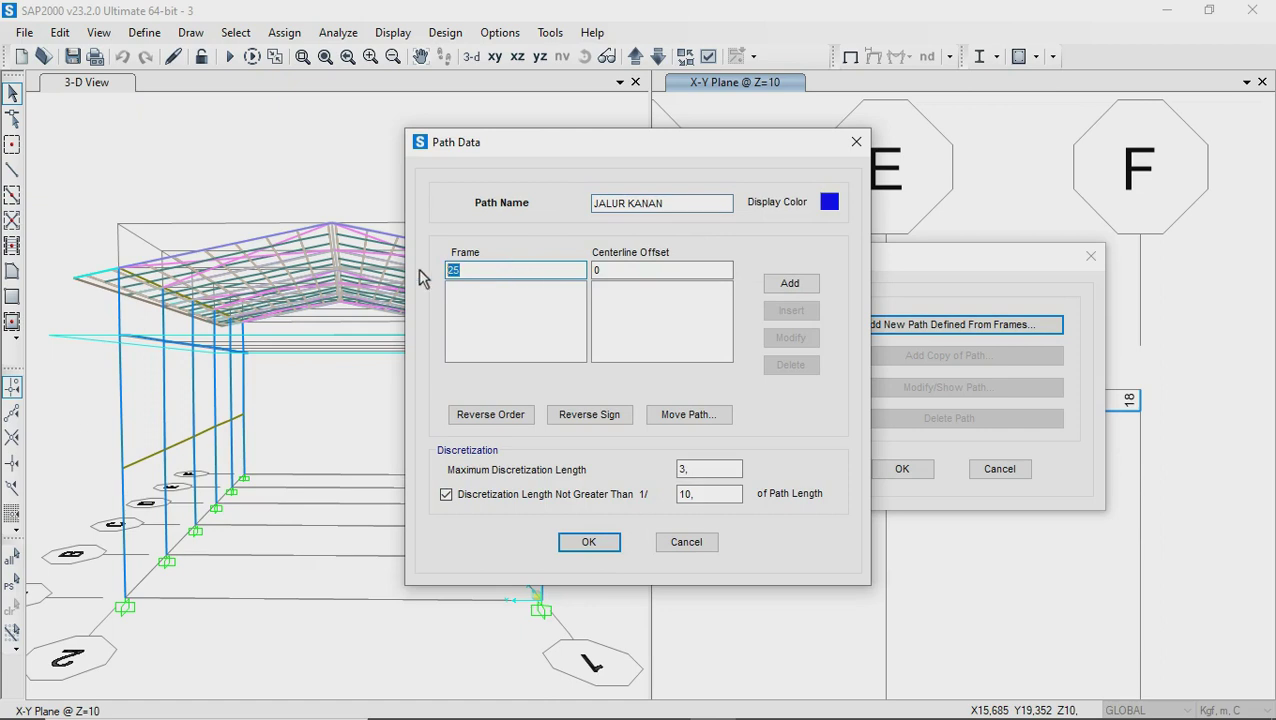
Add frames 8, 9, 10, 11 and 12 to JALUR KANAN and finish the path
text(8)
click(810, 283)
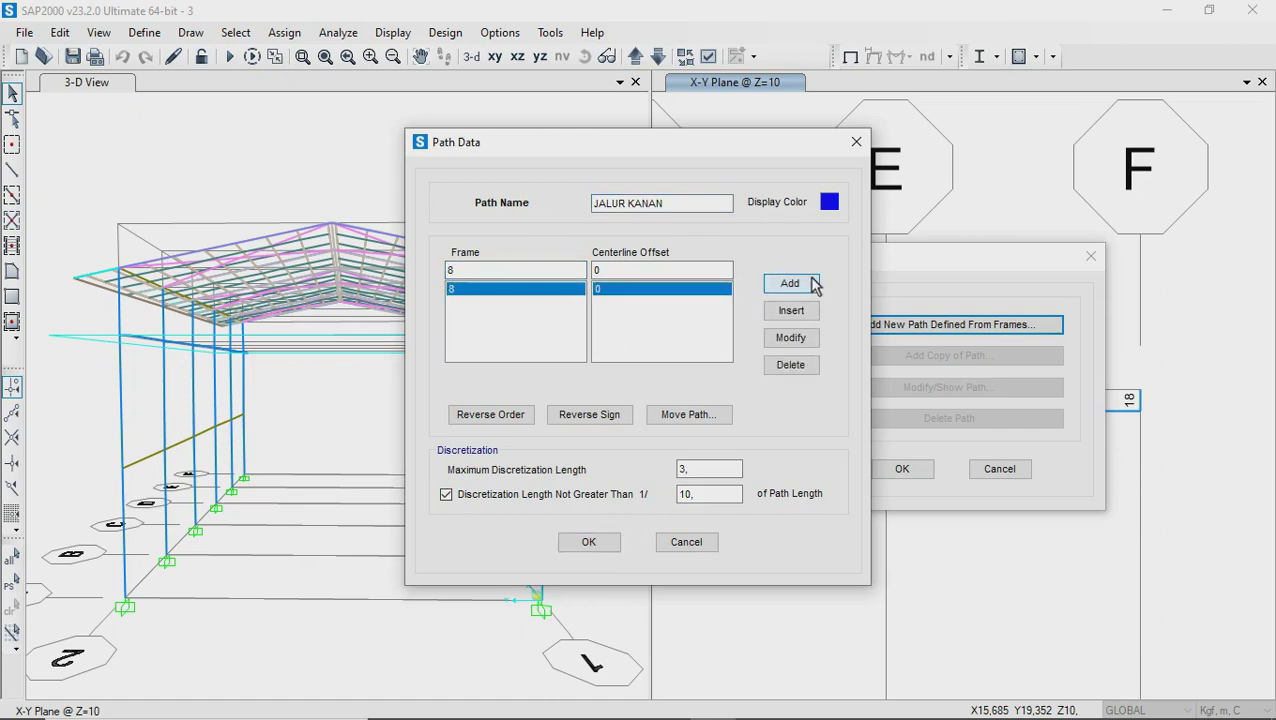
text(9)
click(790, 283)
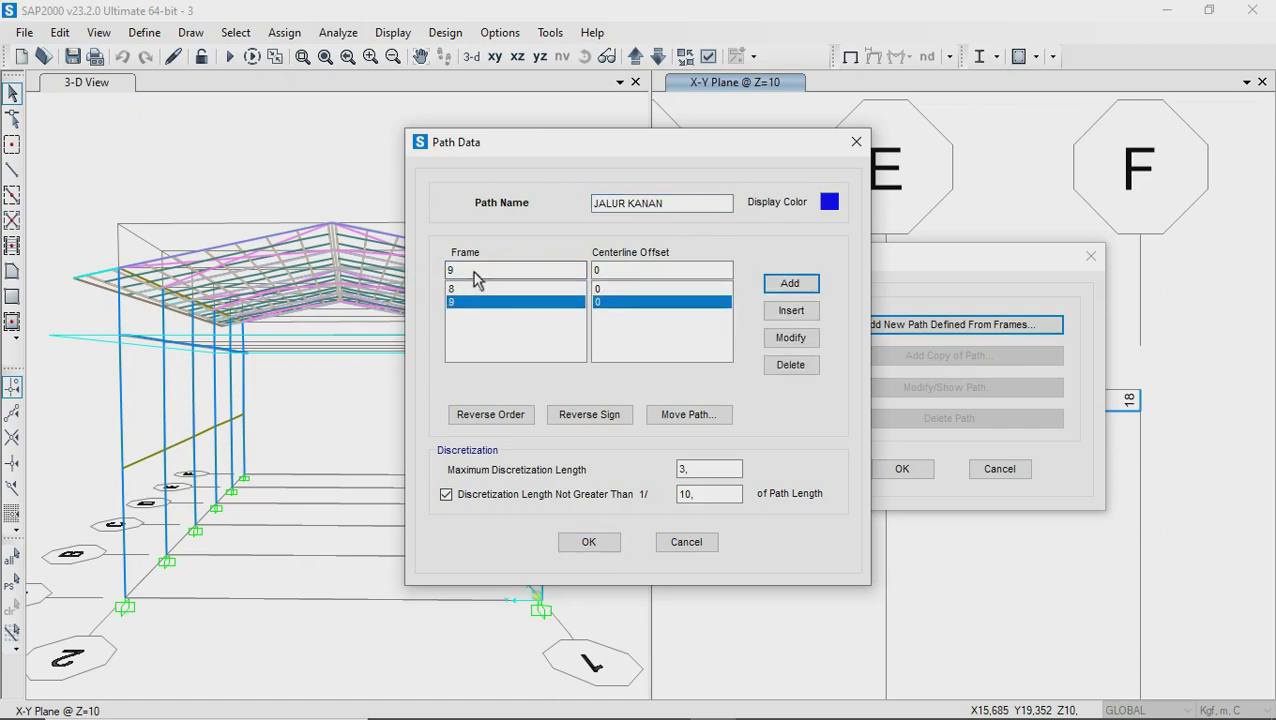
text(10)
click(770, 283)
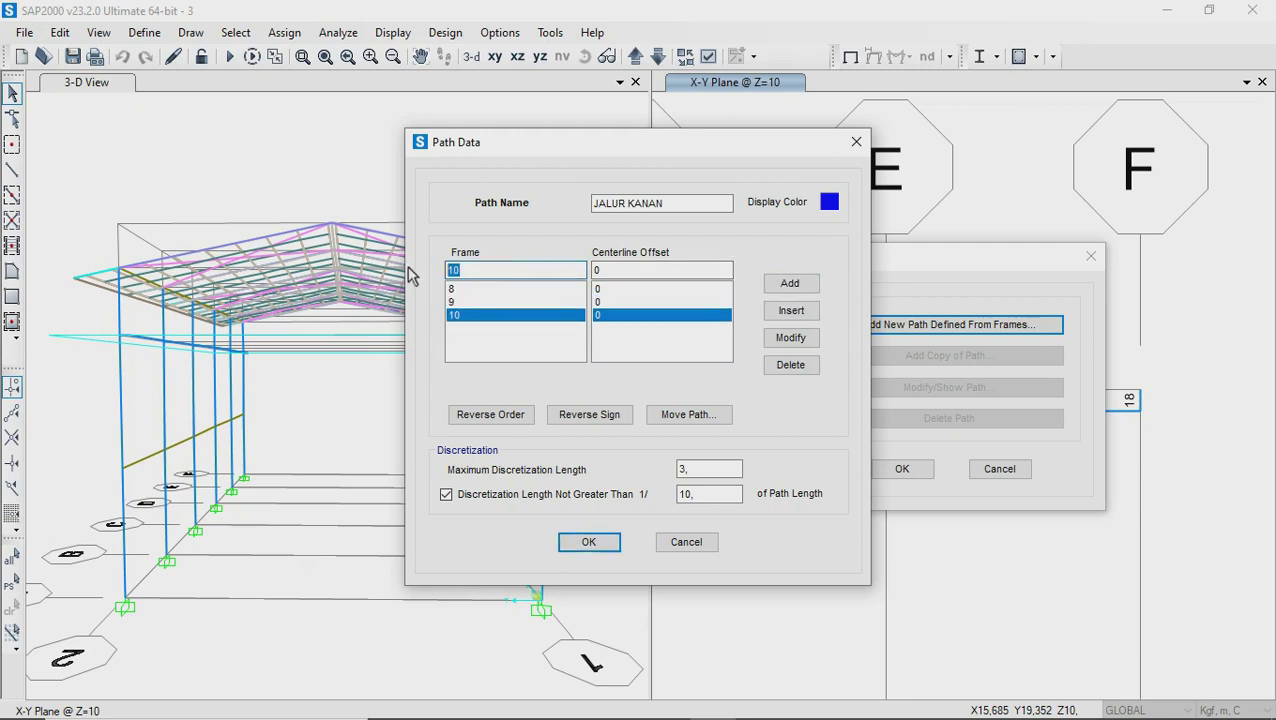
text(11)
click(789, 283)
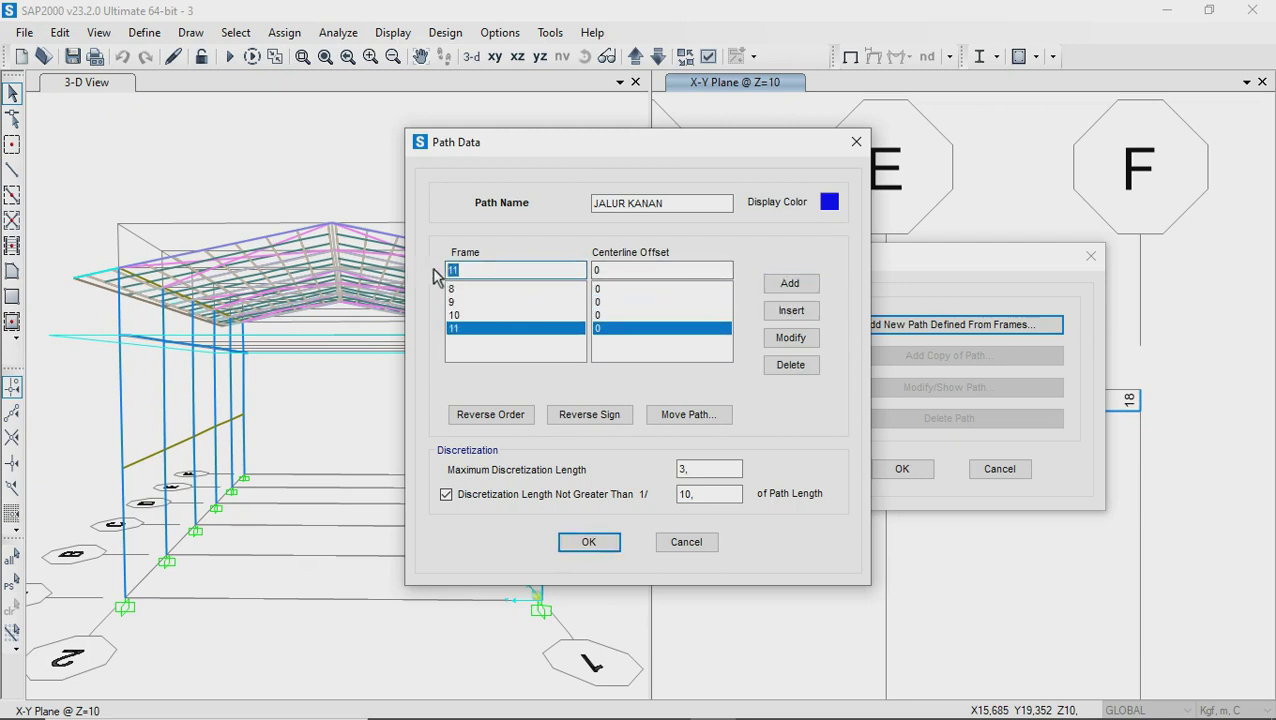
text(12)
click(789, 283)
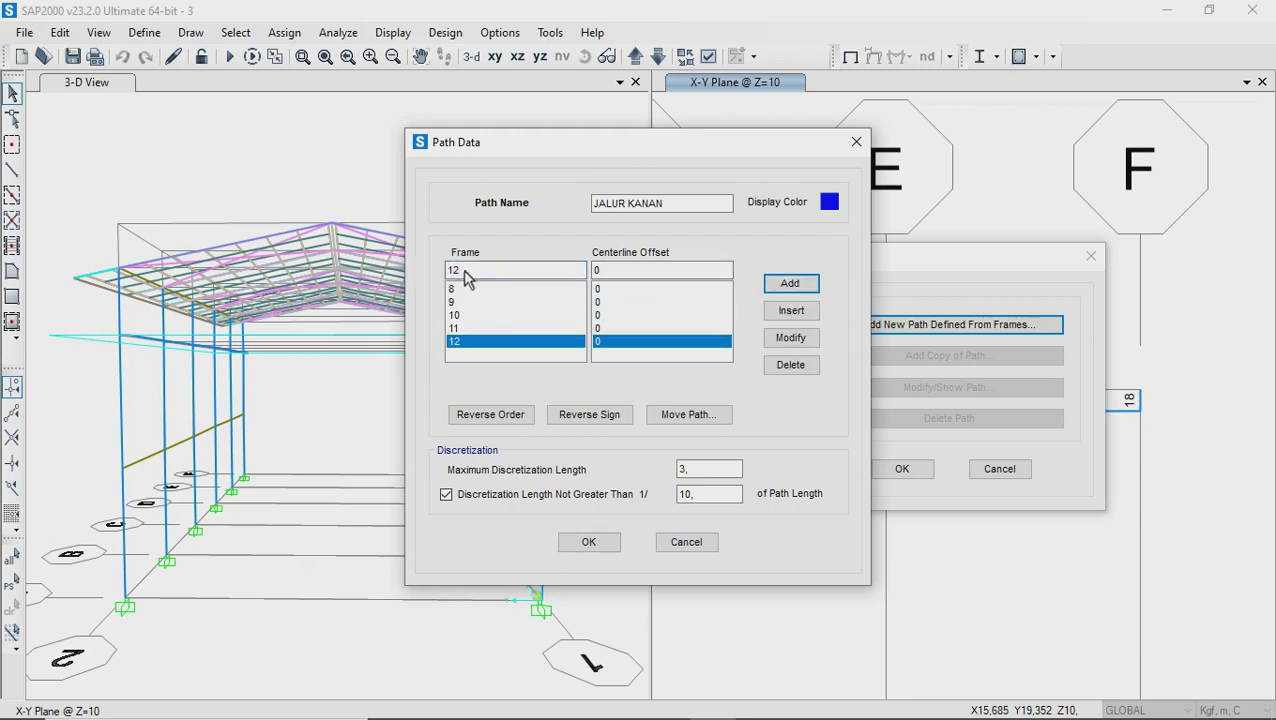
click(589, 542)
Create a second path named JALUR KIRI starting with frames 19 and 20
click(908, 330)
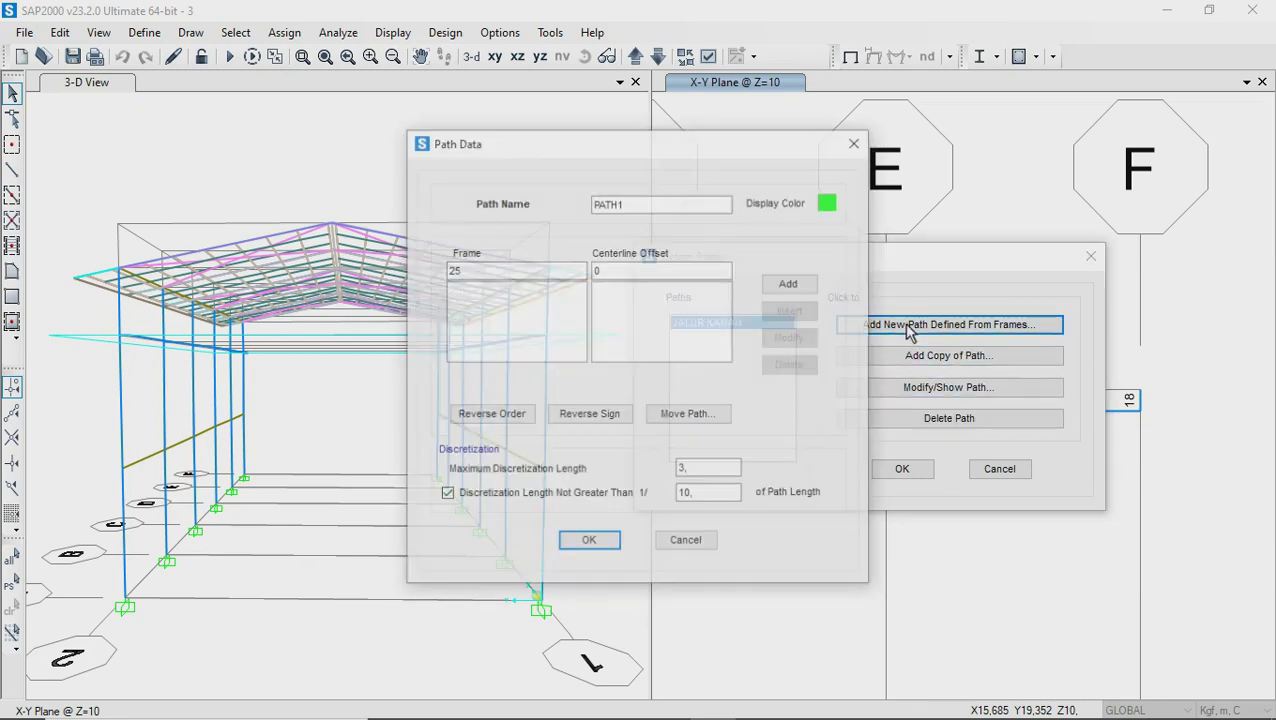
text(JALUR KIRI)
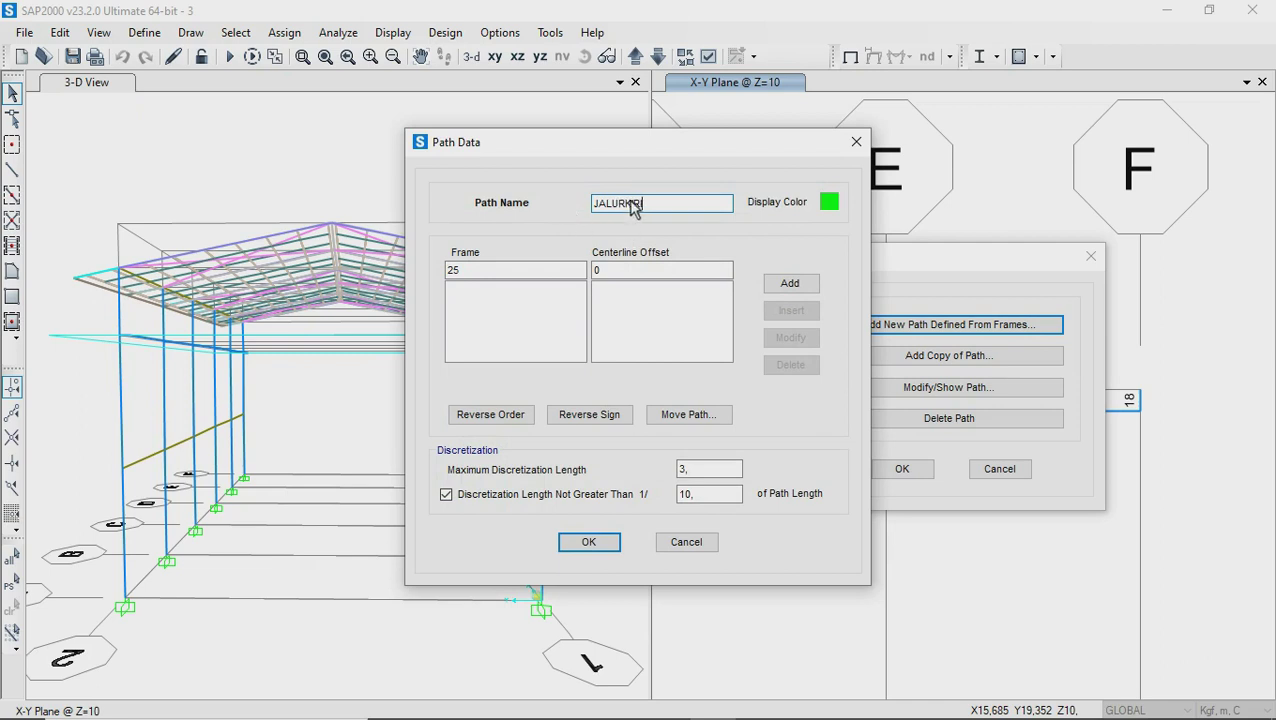
double_click(468, 276)
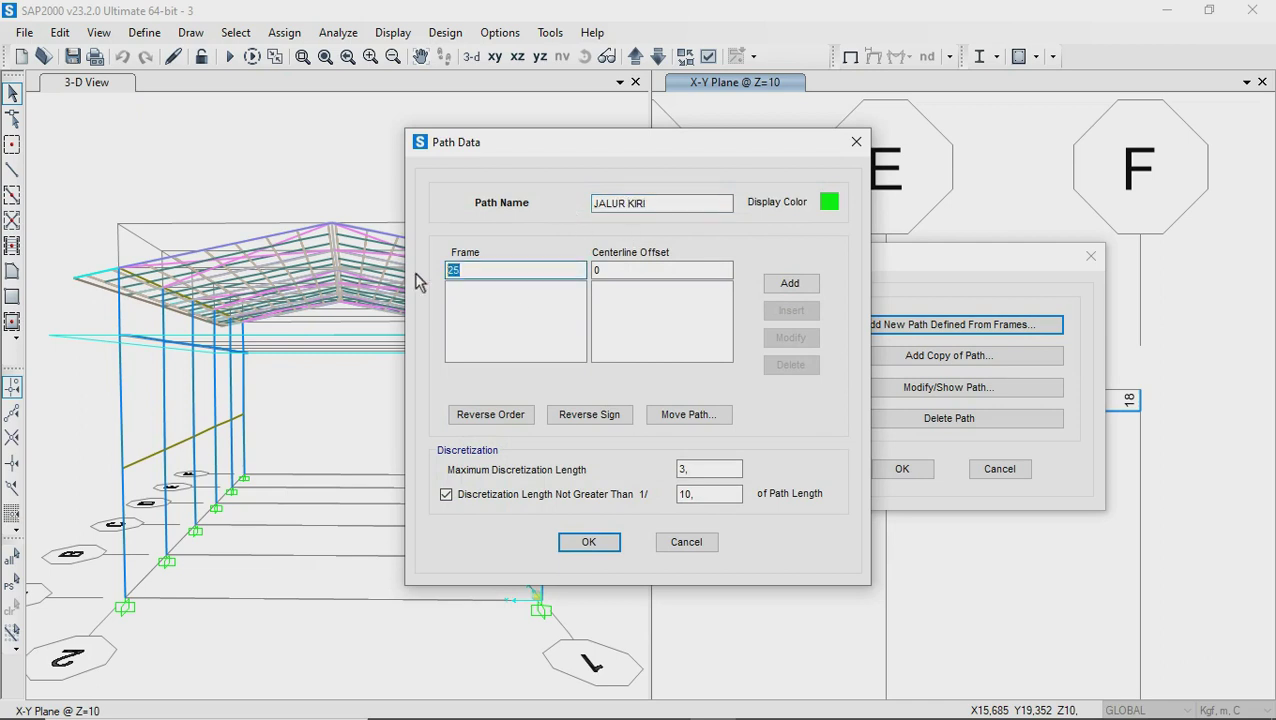
text(19)
click(789, 283)
double_click(512, 276)
text(20)
click(789, 283)
Add frames 21, 22 and 23 to JALUR KIRI and confirm both paths
text(1)
click(789, 283)
double_click(512, 270)
text(22)
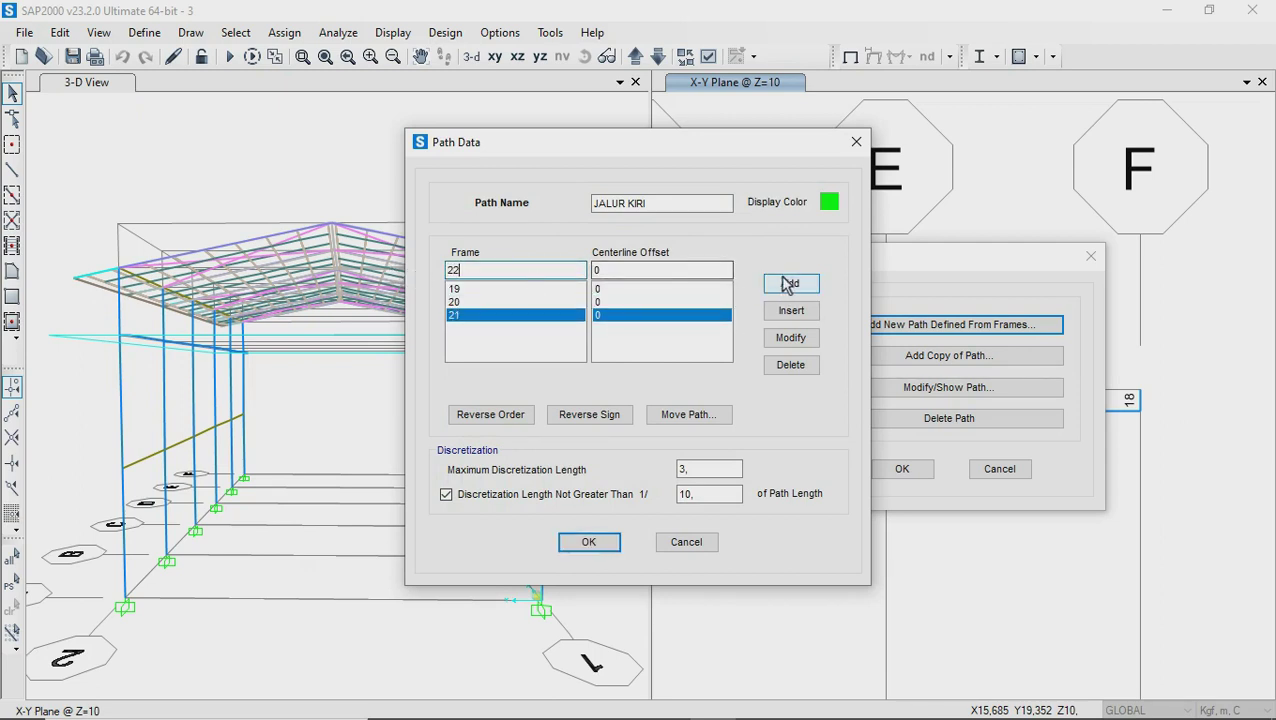
click(789, 283)
text(3)
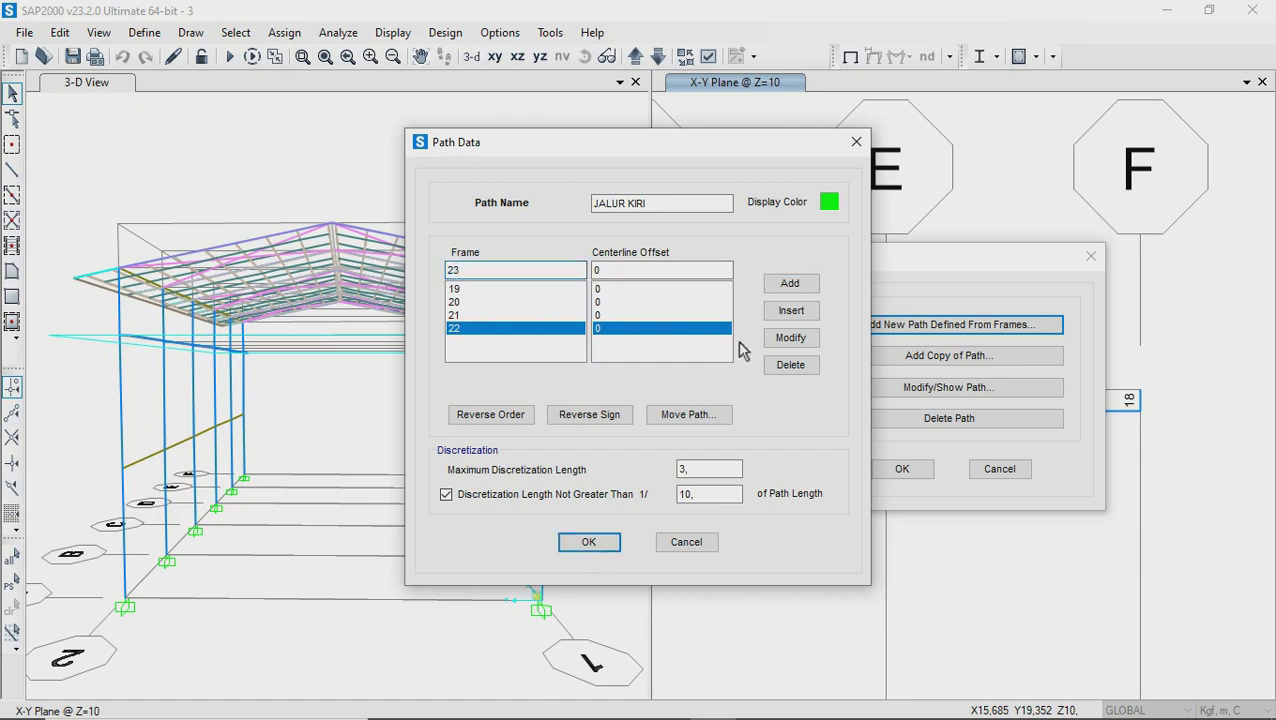
click(789, 283)
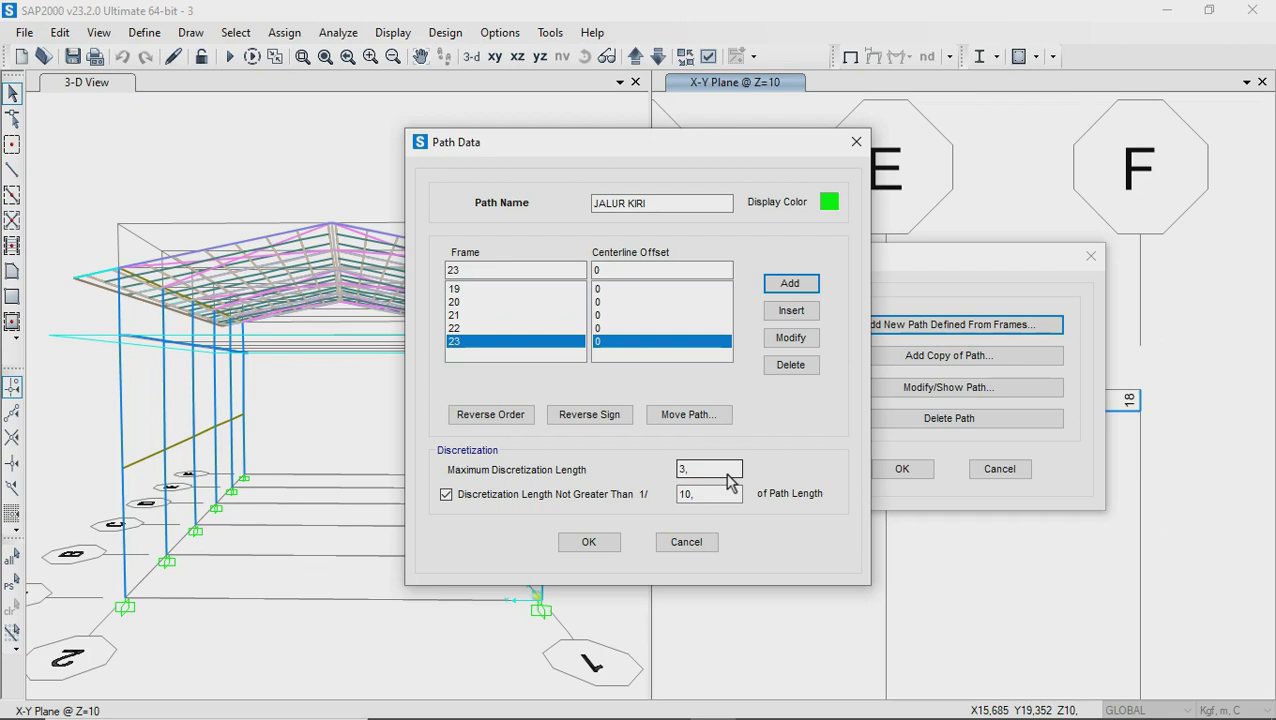
click(610, 541)
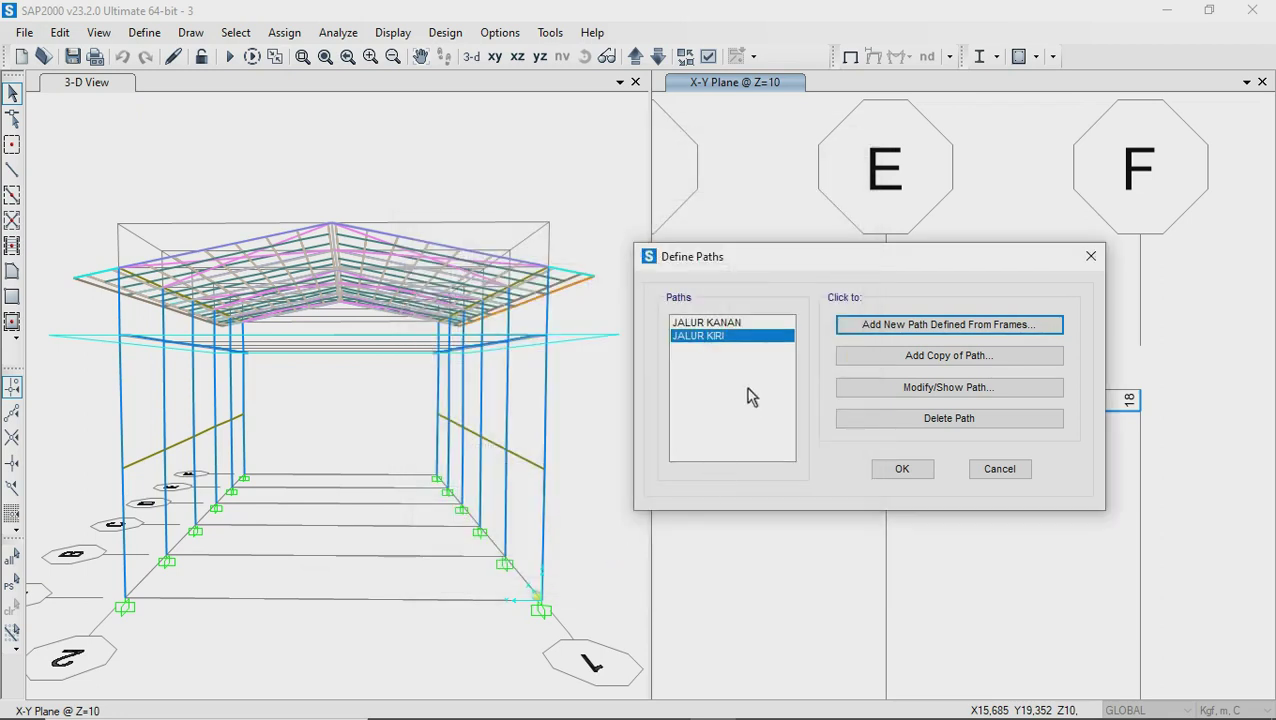
click(890, 470)
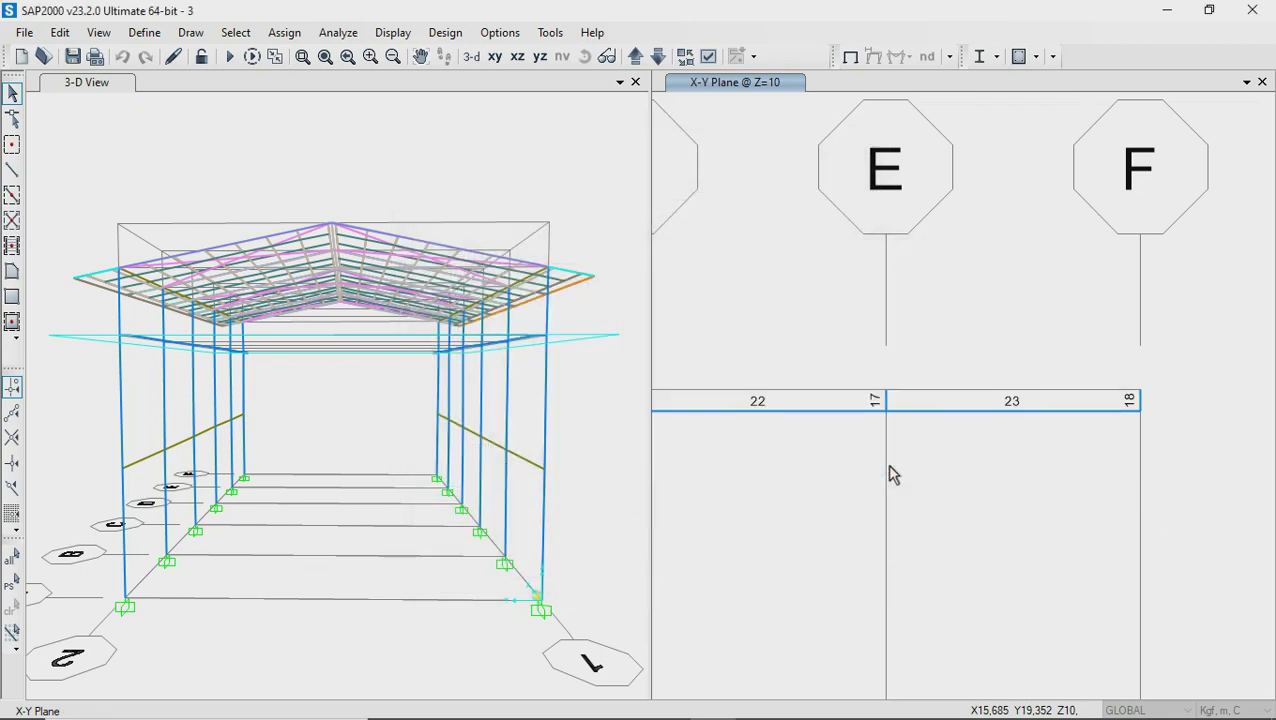
click(248, 416)
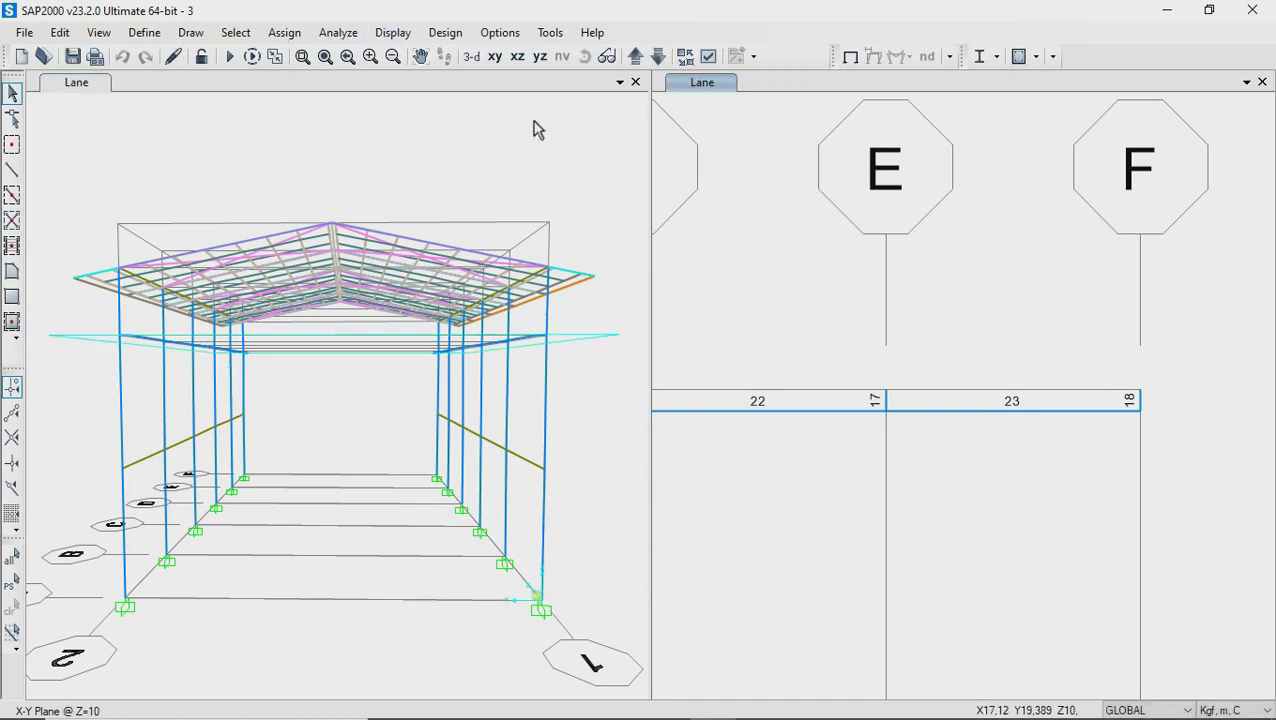
Restore the full plan view and display the JALUR KANAN path with its loading points
click(325, 57)
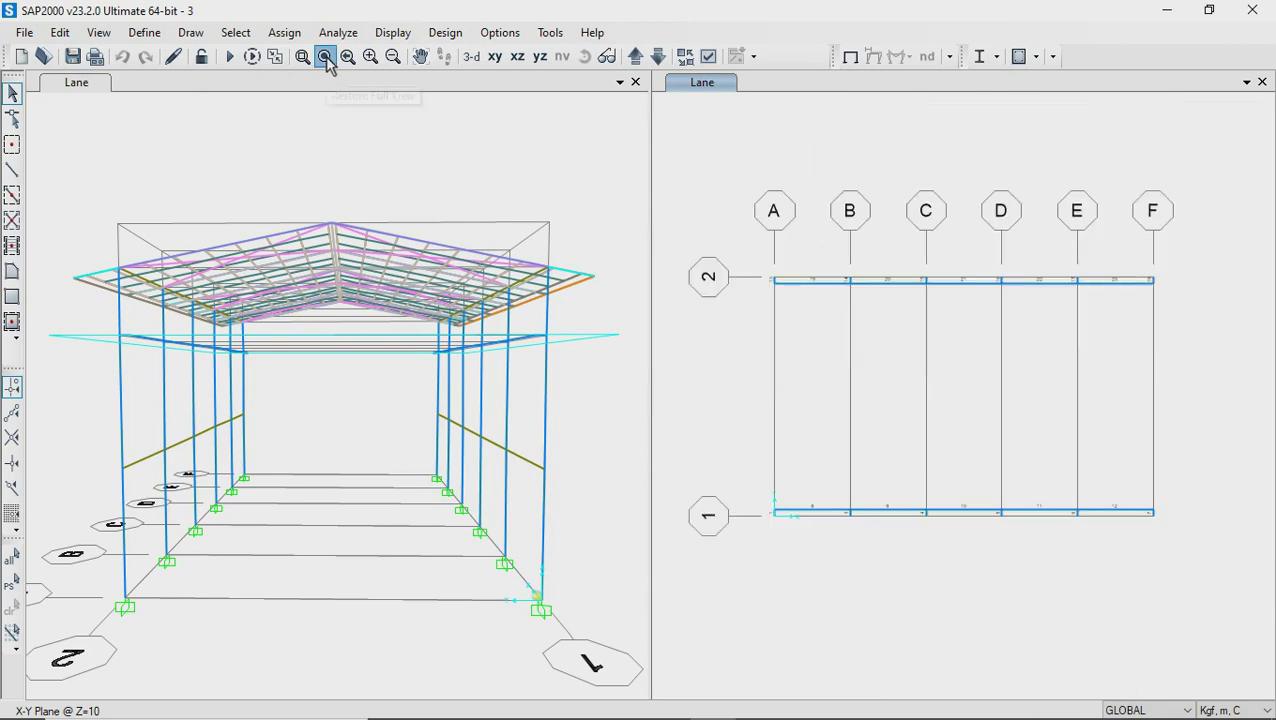
click(392, 32)
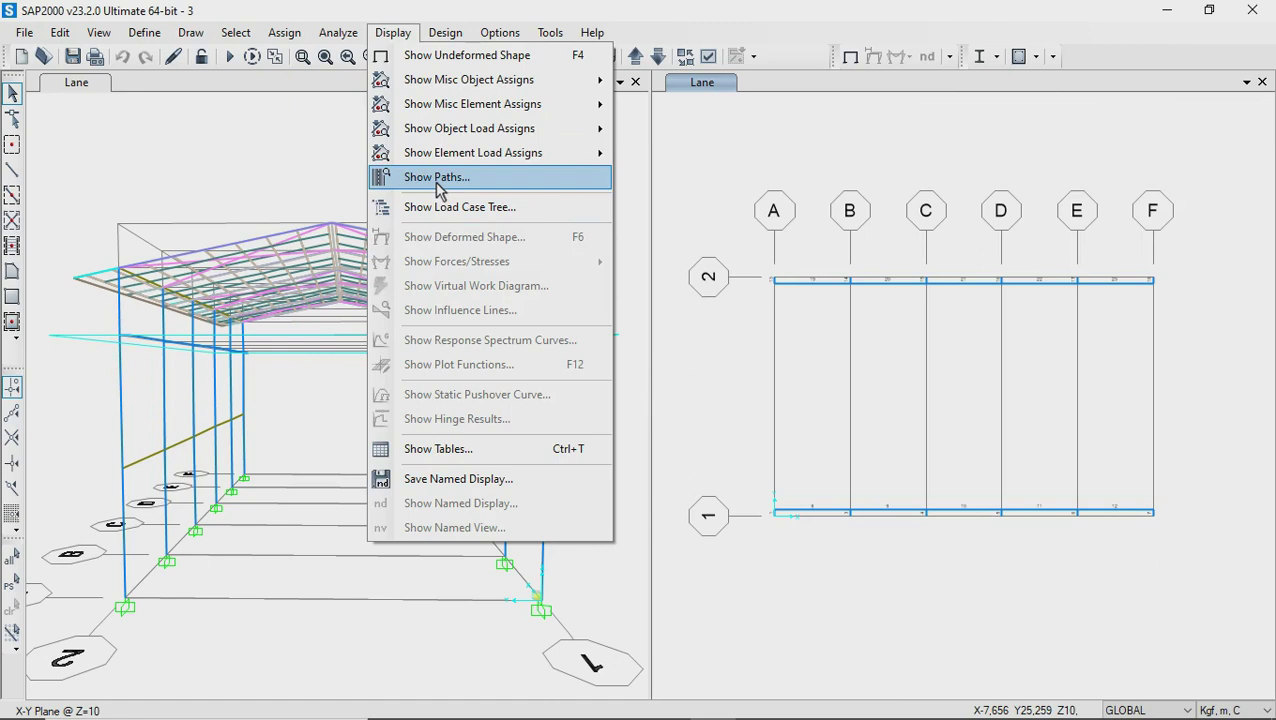
click(439, 178)
click(518, 292)
click(688, 398)
click(687, 457)
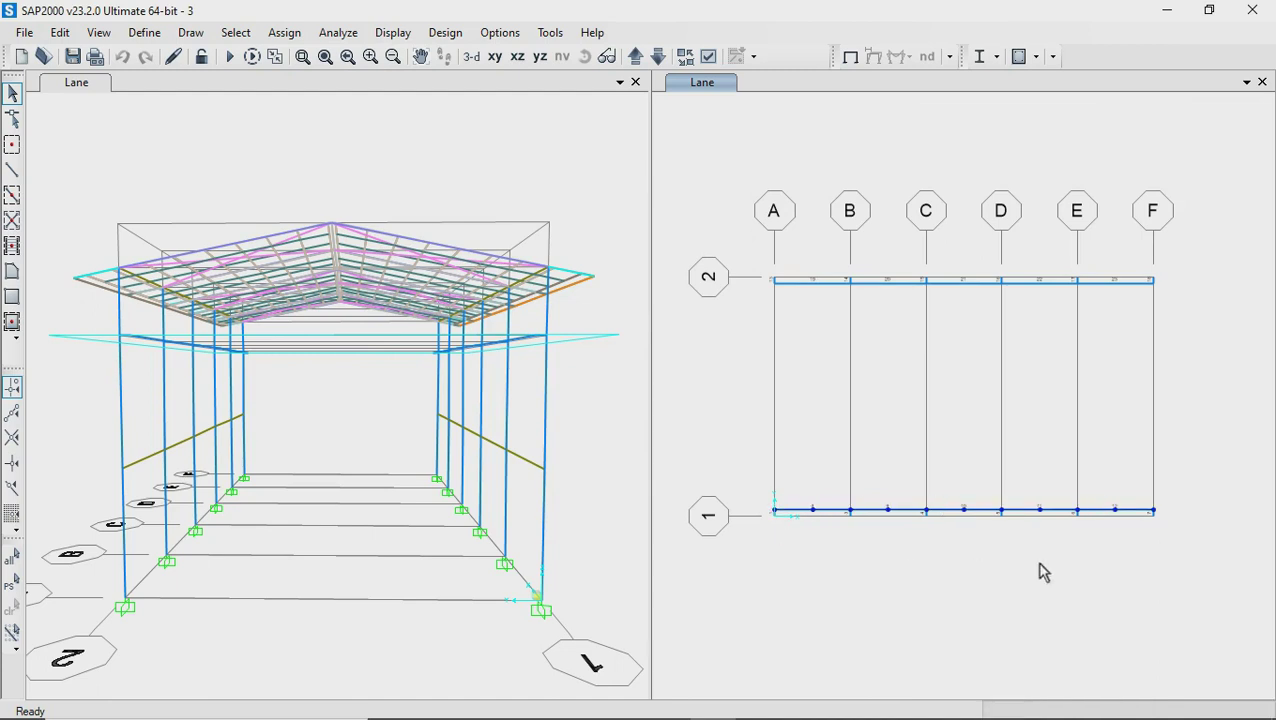
Display the JALUR KIRI path on the plan instead
click(395, 34)
click(422, 180)
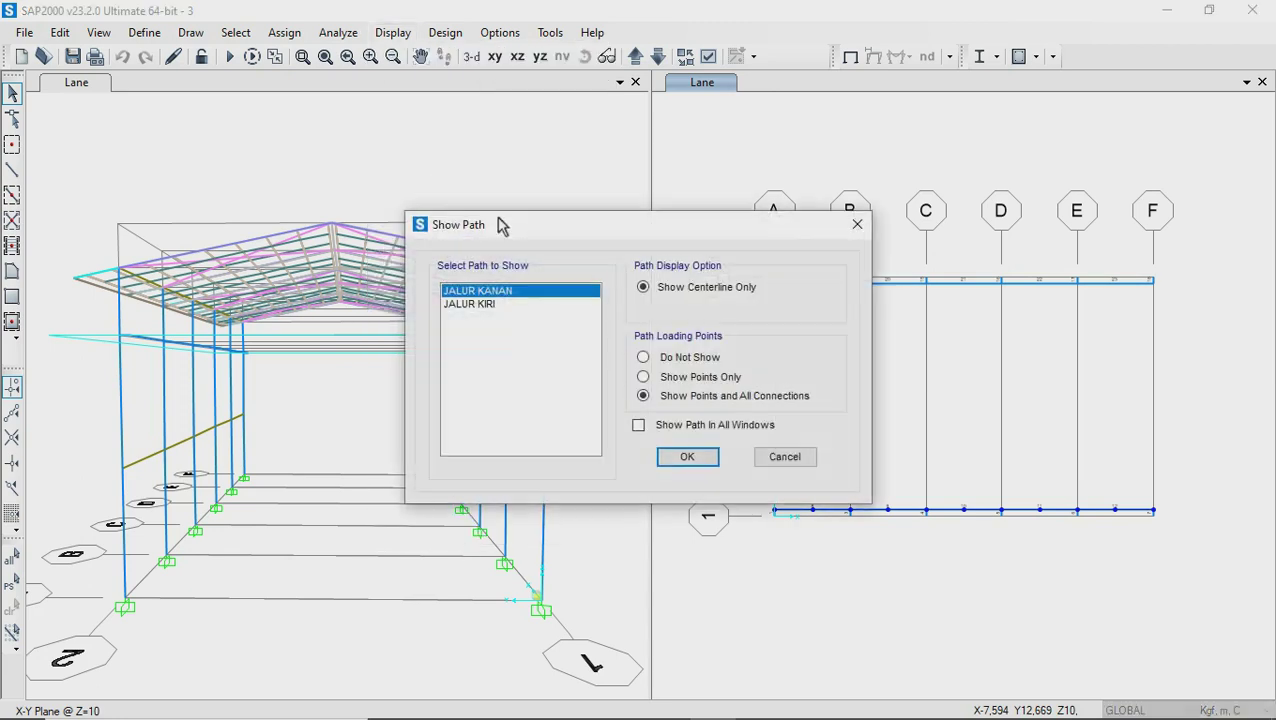
click(530, 303)
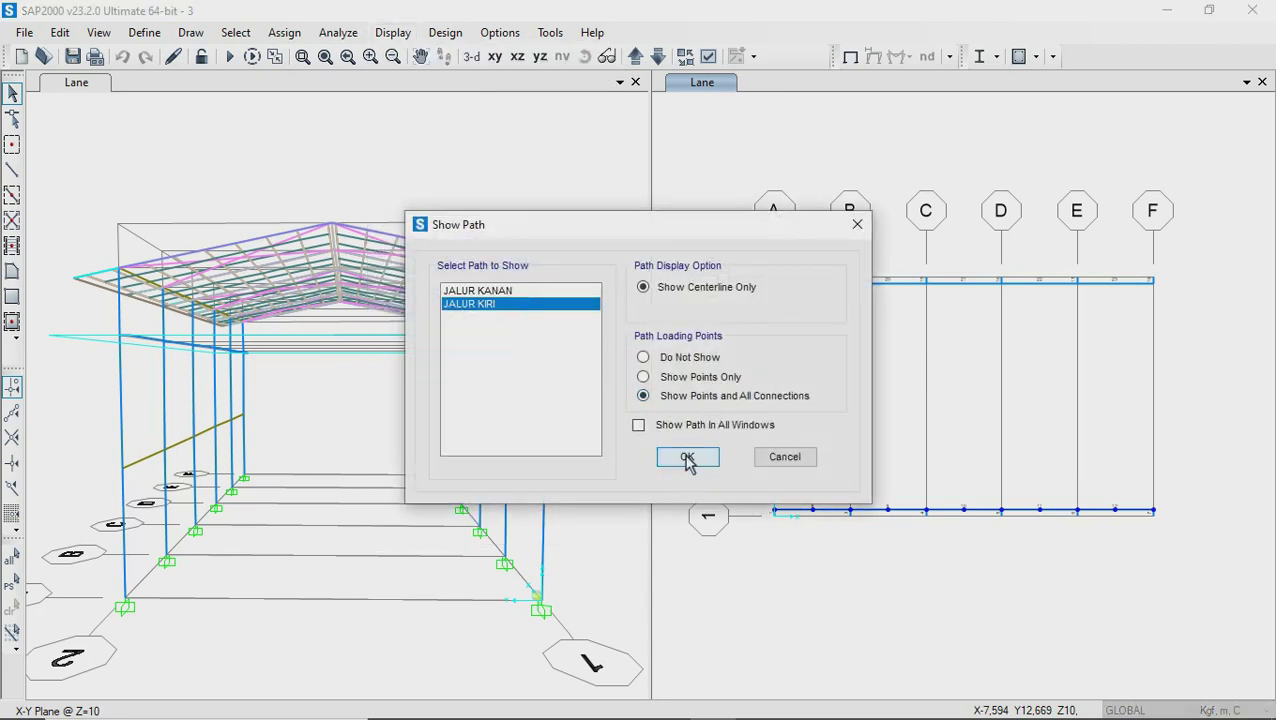
click(685, 457)
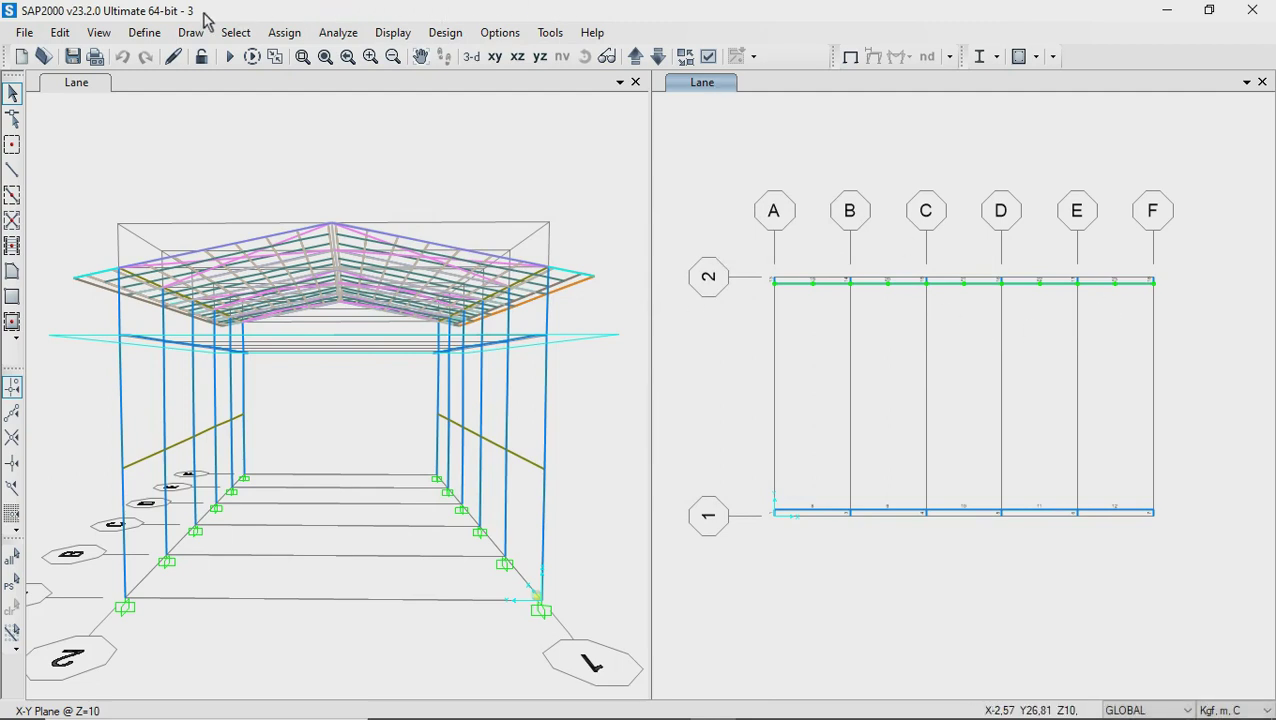
click(157, 35)
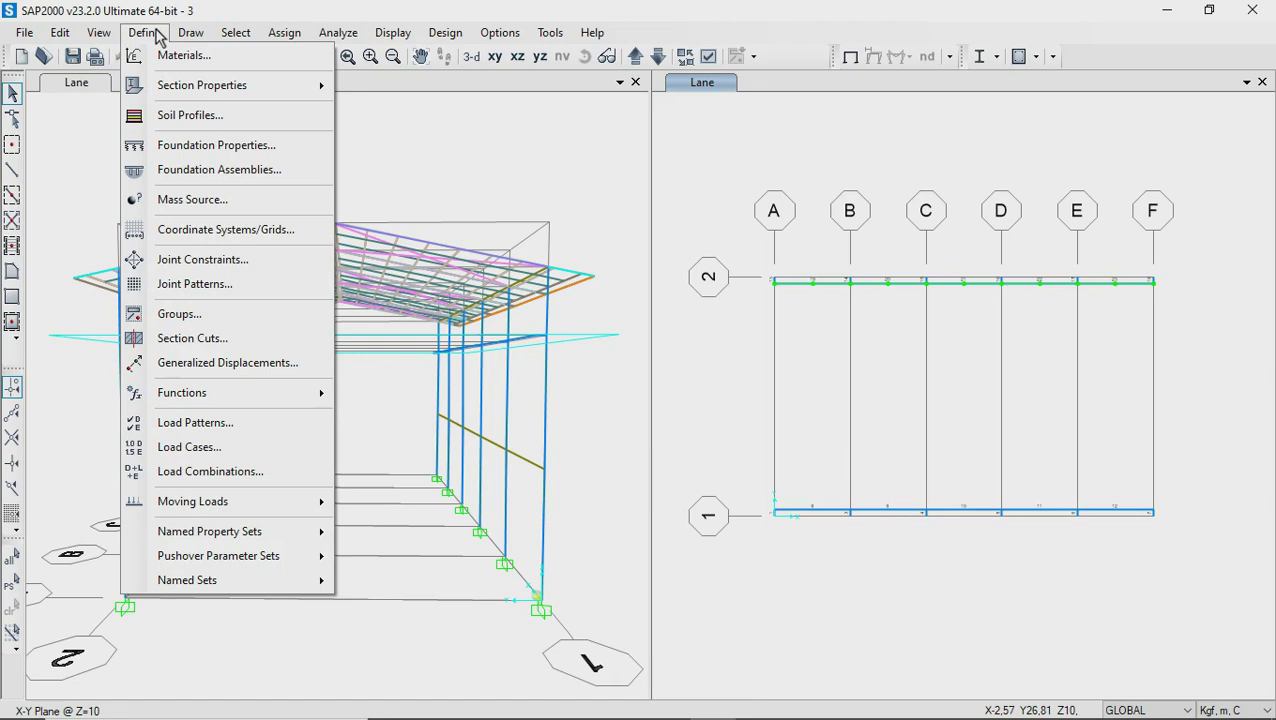
Add a Vehicle Live load pattern named CRANE and open its vehicle live load settings
click(238, 425)
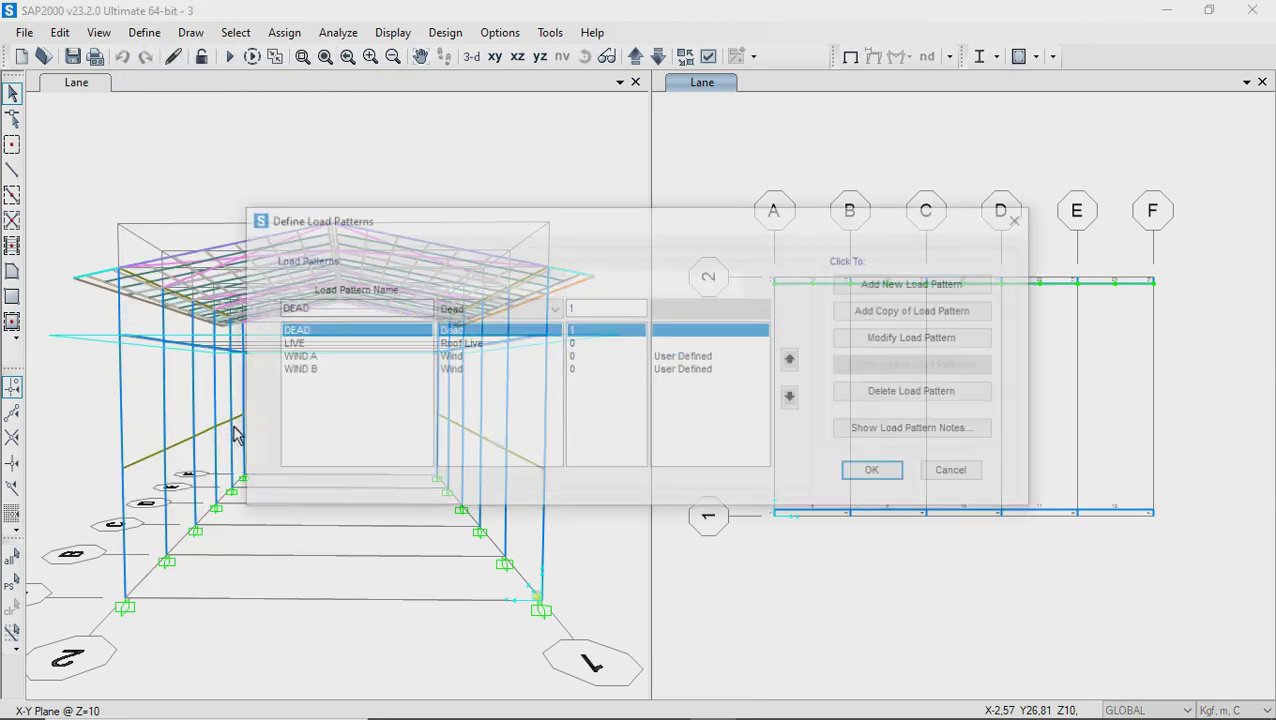
double_click(320, 310)
text(C)
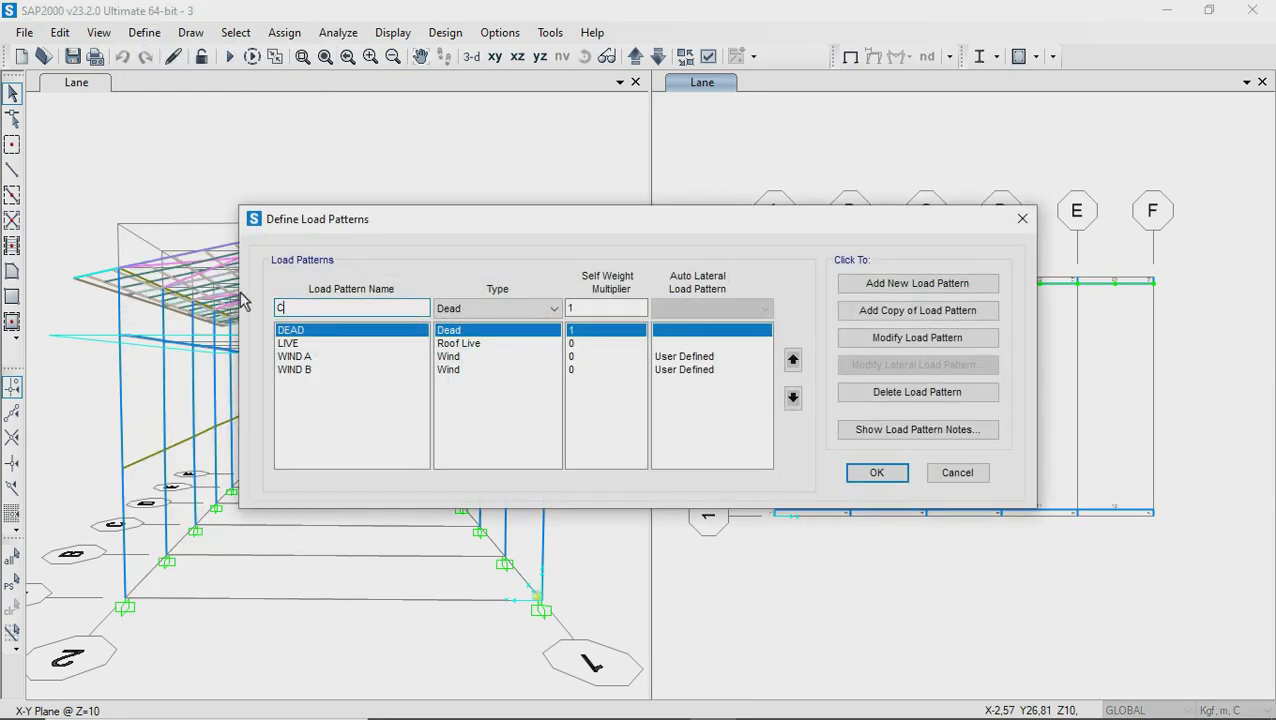
text(RANE)
click(470, 308)
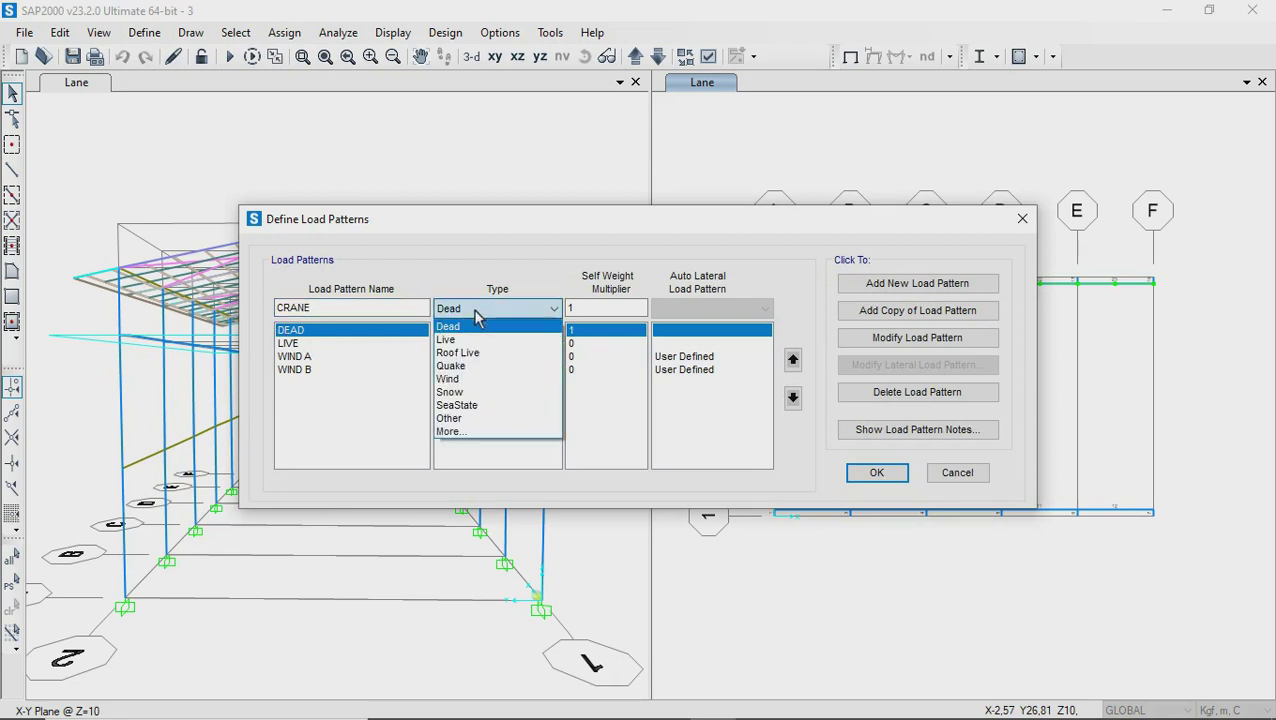
click(456, 432)
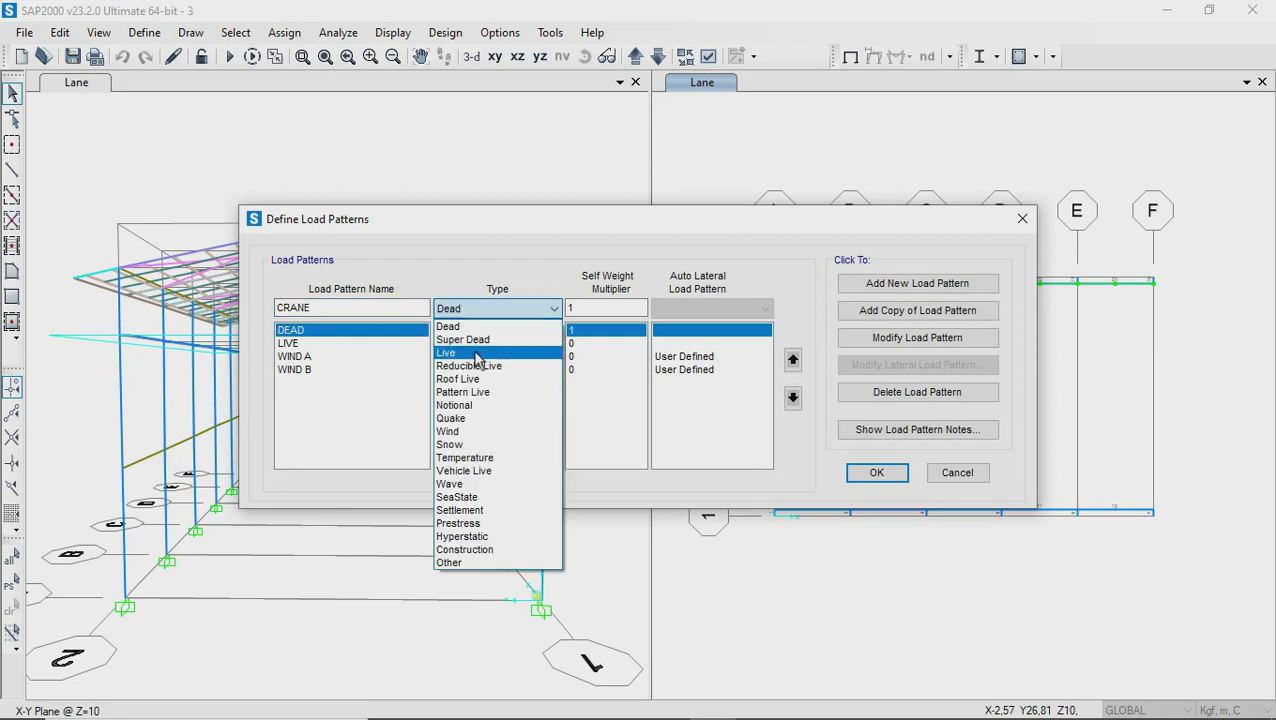
click(478, 474)
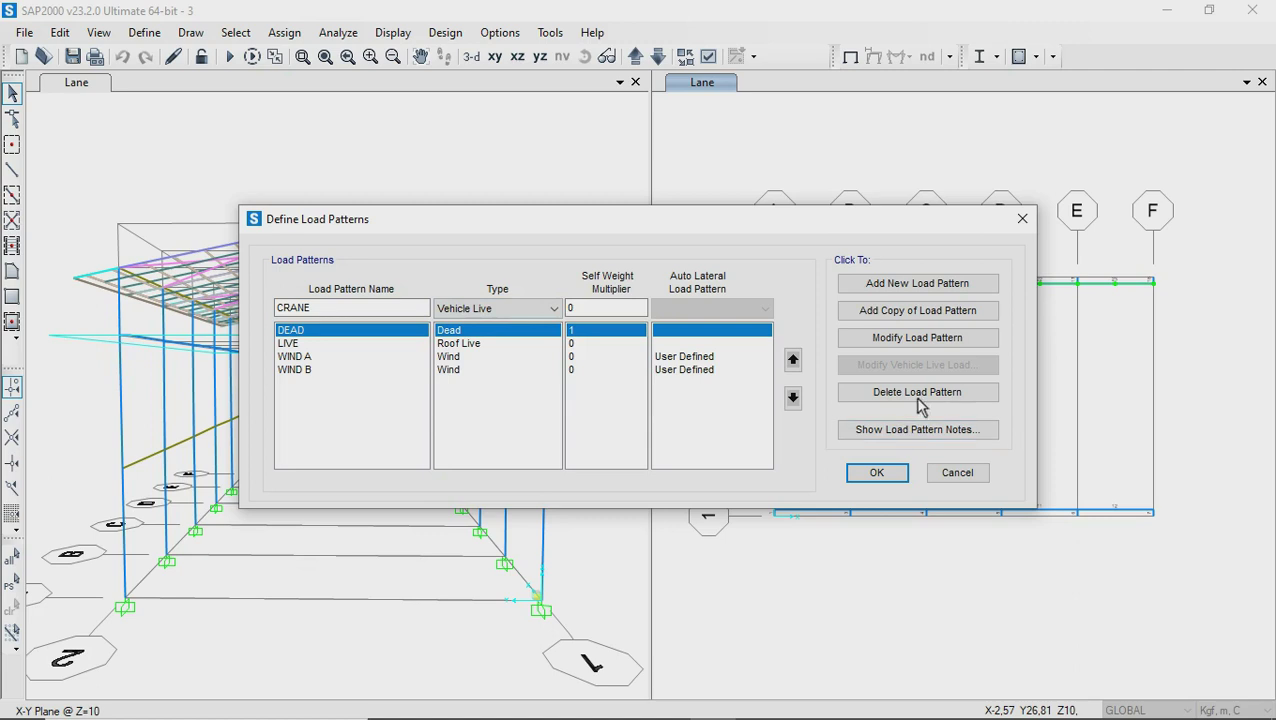
click(913, 285)
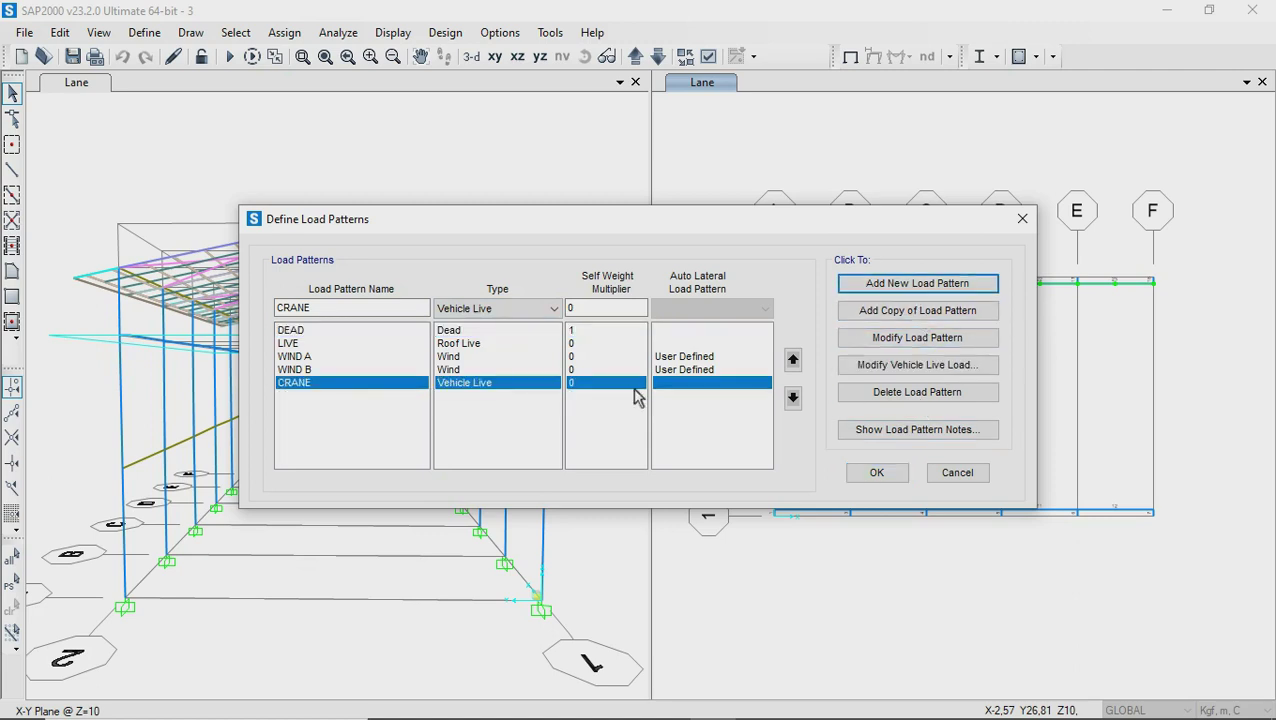
click(886, 366)
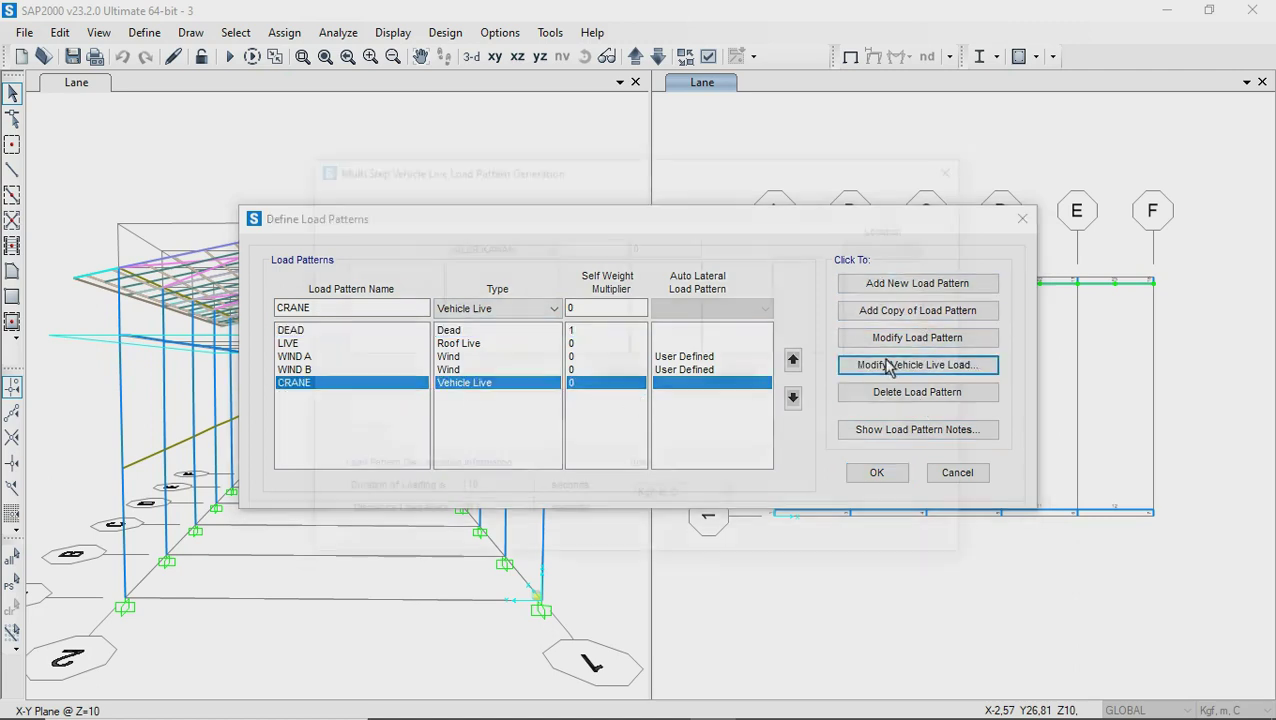
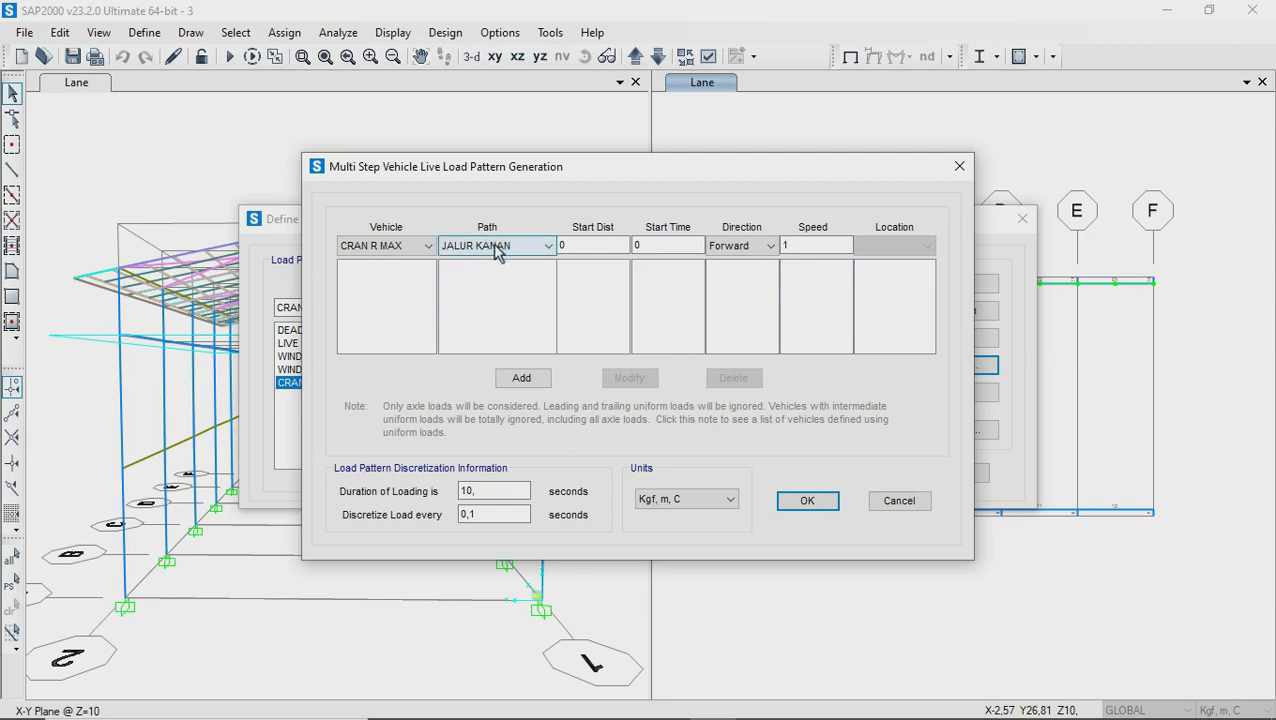
Focus the vehicle Speed field, then bring up the Book1.xlsx crane speed workbook
click(817, 247)
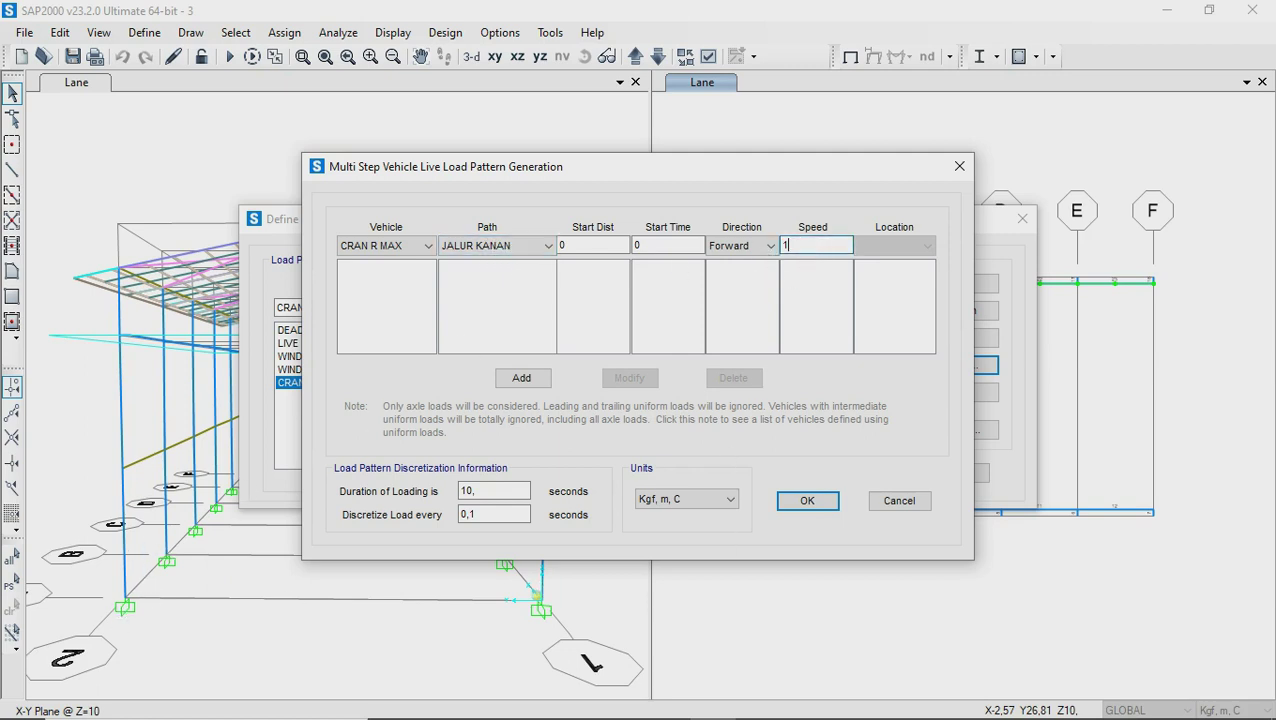
mouse_move(759, 701)
click(764, 632)
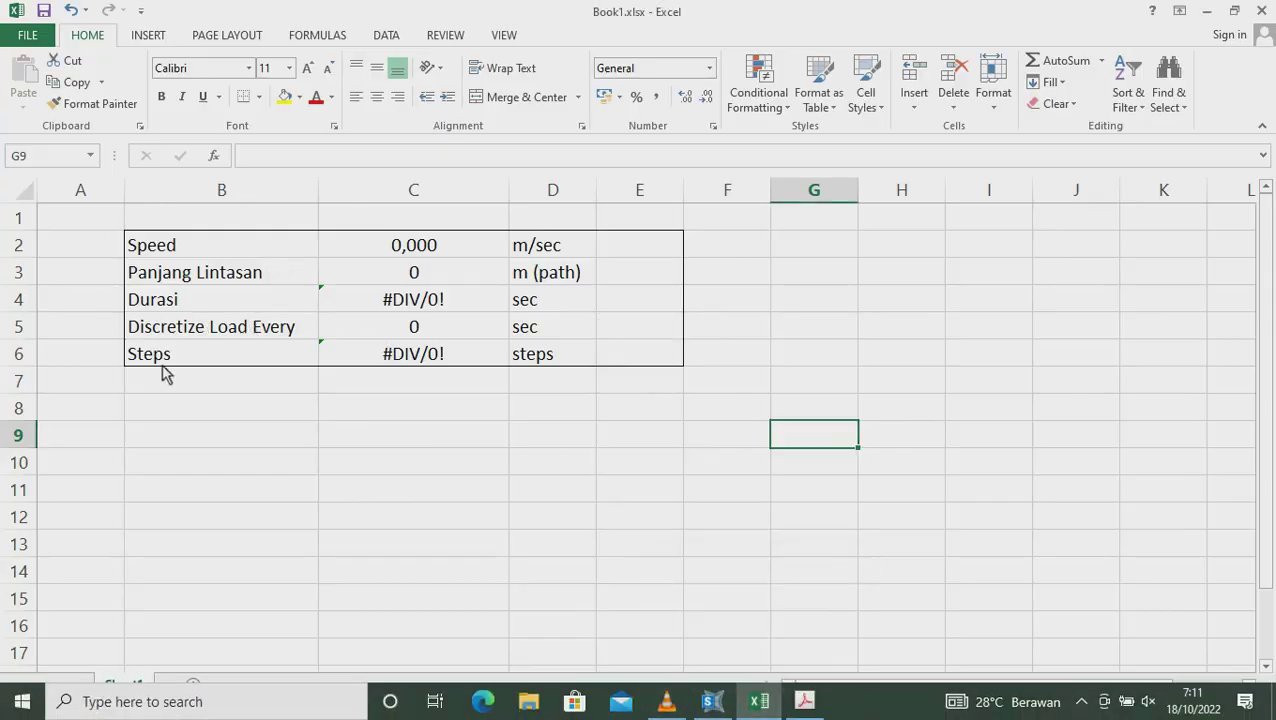
Enter the speed formula =10/60 (0,167 m/sec) in cell C2
click(711, 699)
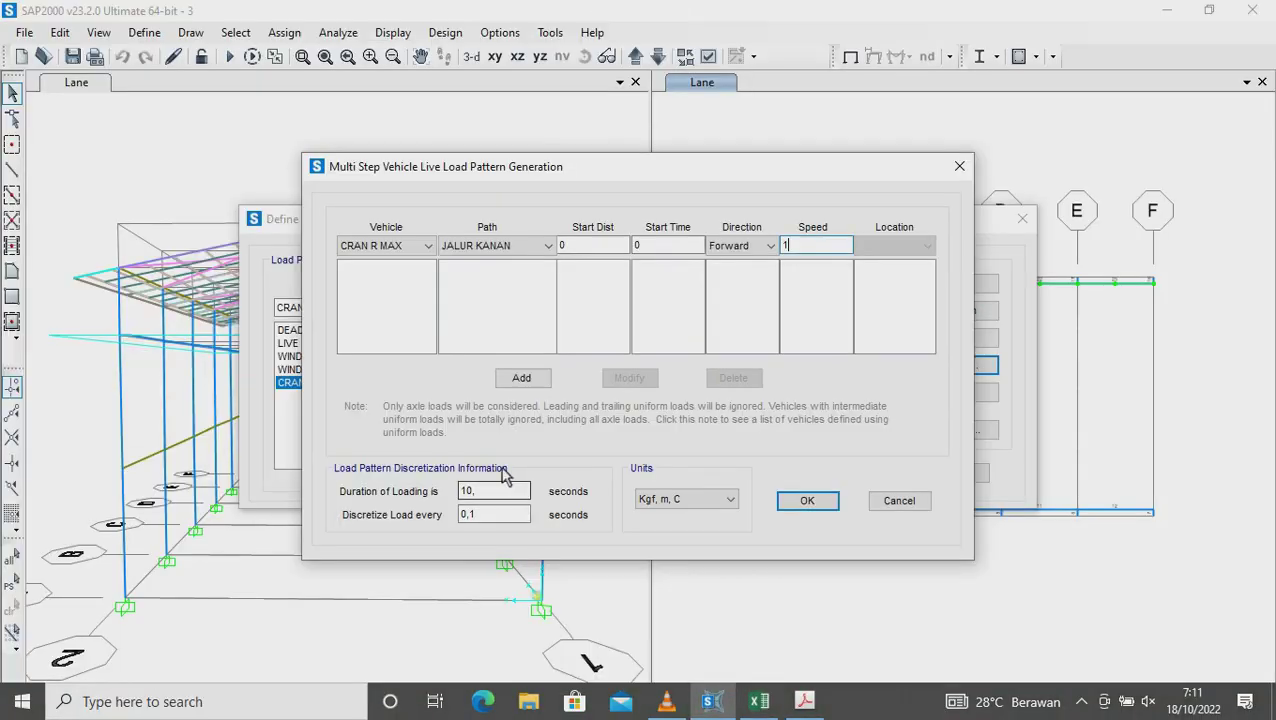
click(759, 712)
click(556, 468)
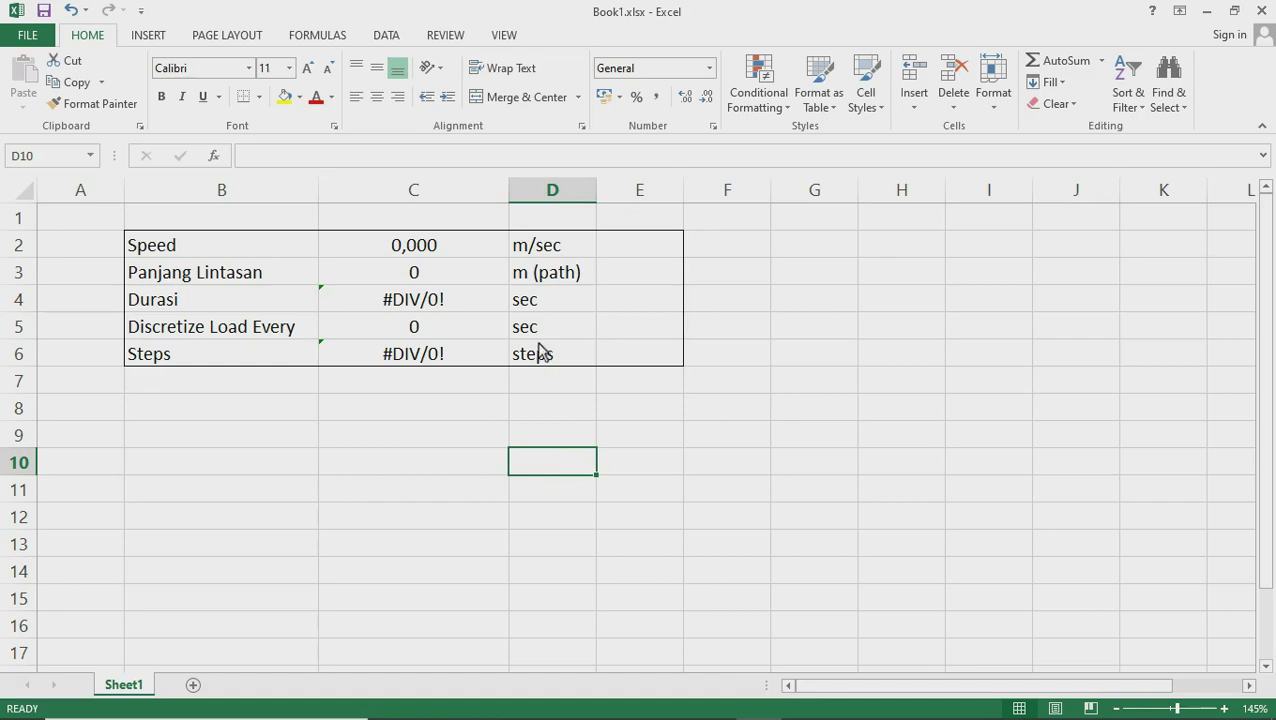
click(466, 255)
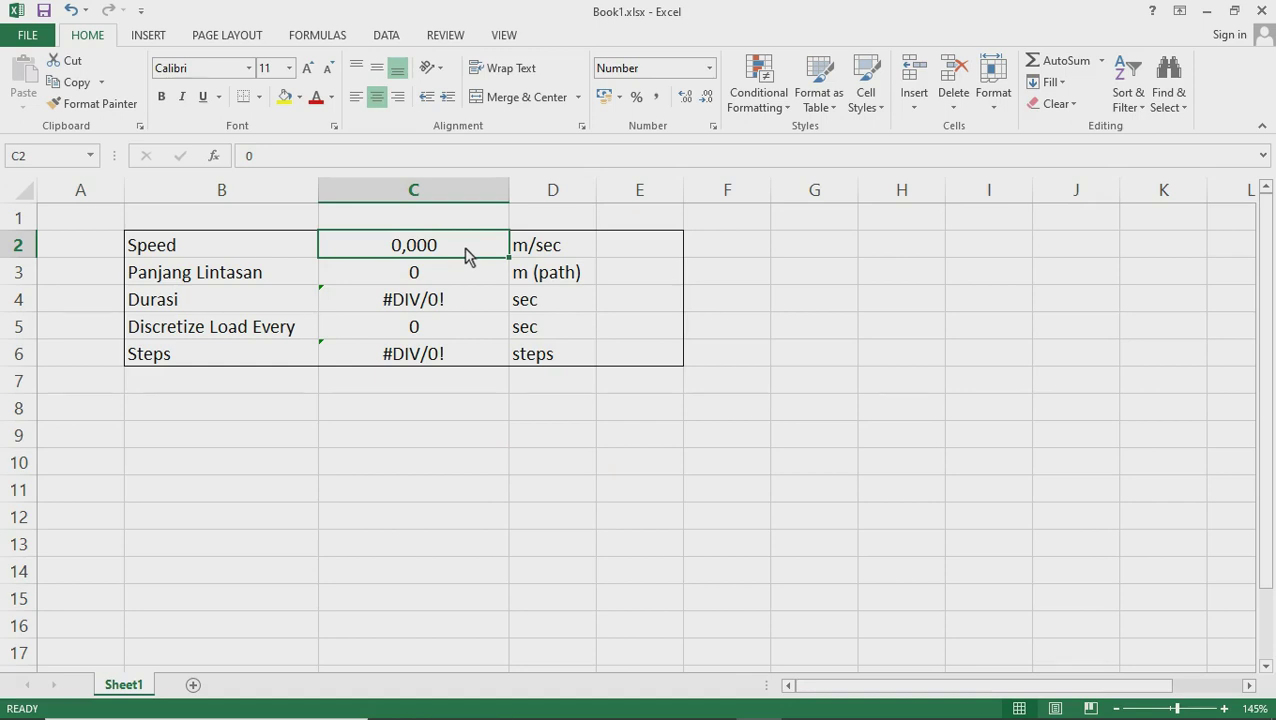
text(=10/60)
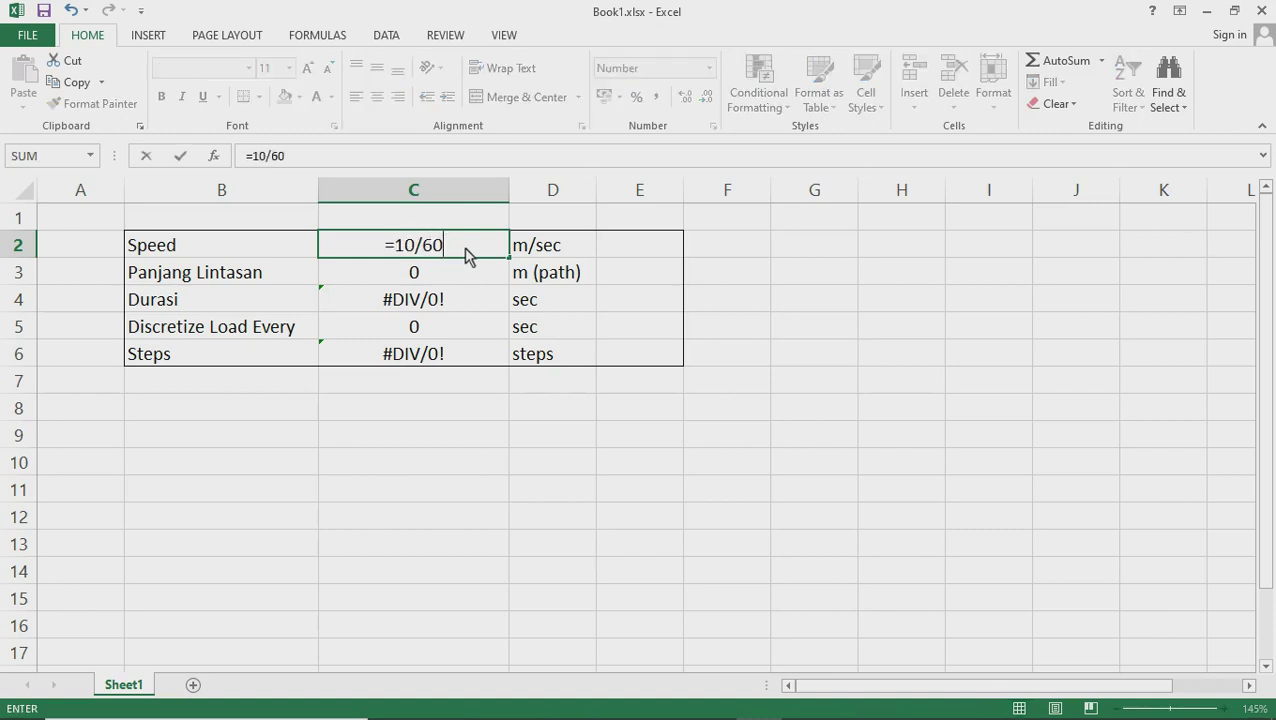
key(Return)
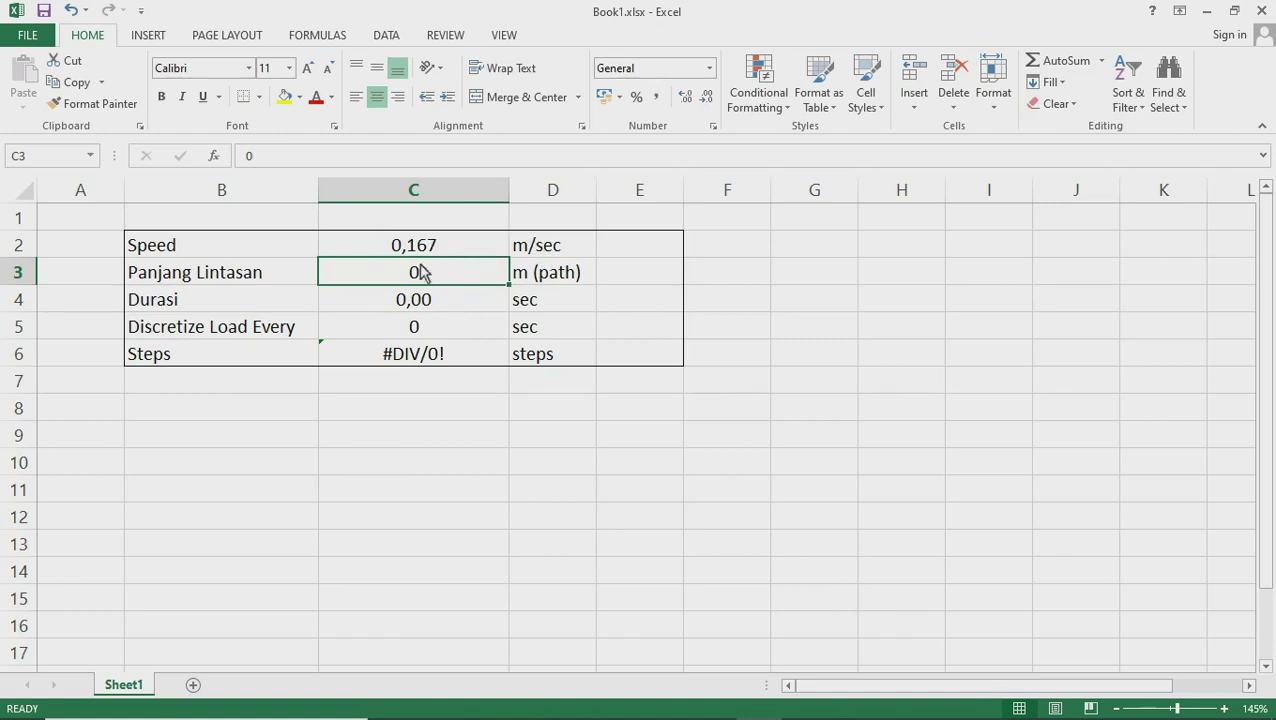
Enter a 25 m path length in C3 and check the 150,00 sec duration formula =C3/C2
click(752, 702)
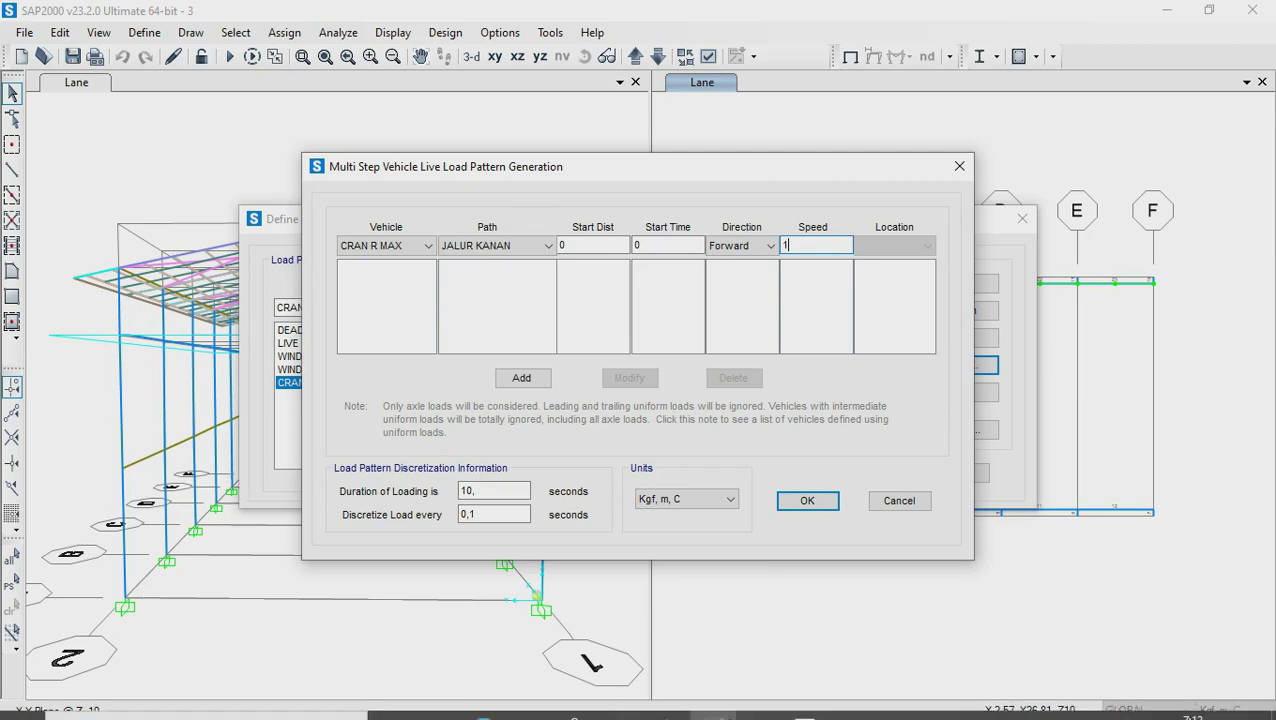
click(758, 701)
text(2)
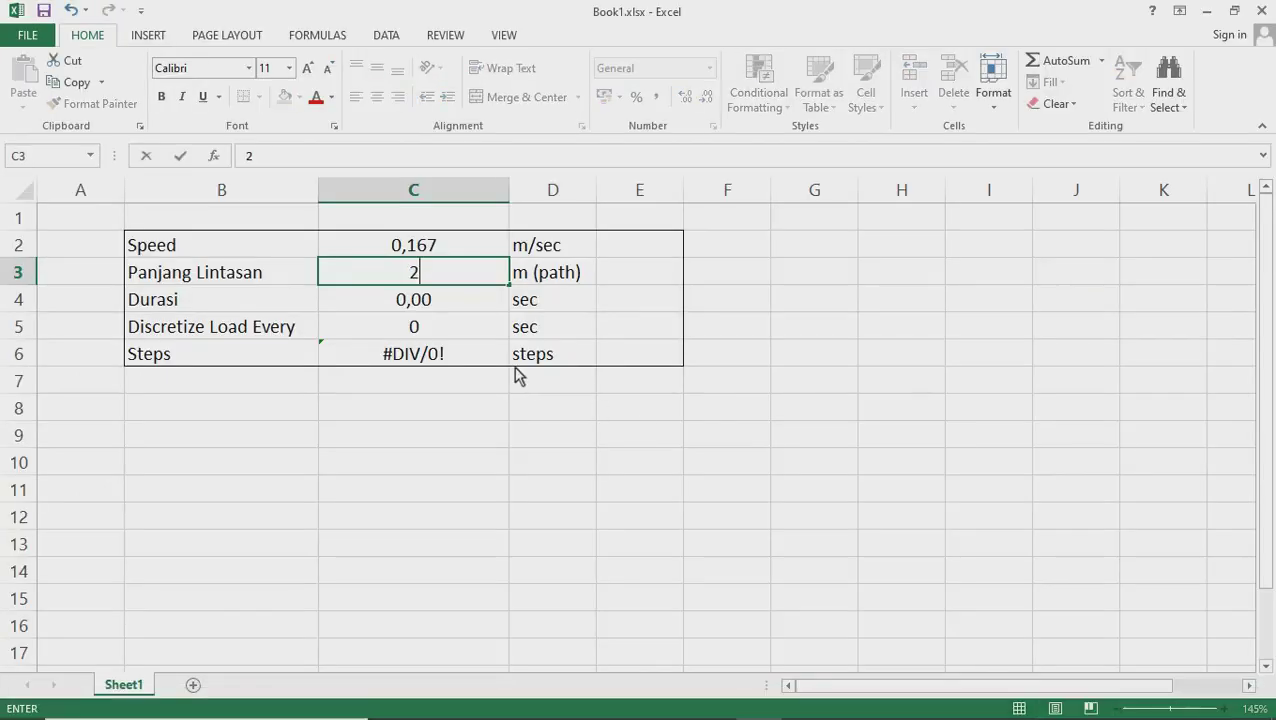
text(5)
click(555, 461)
double_click(414, 302)
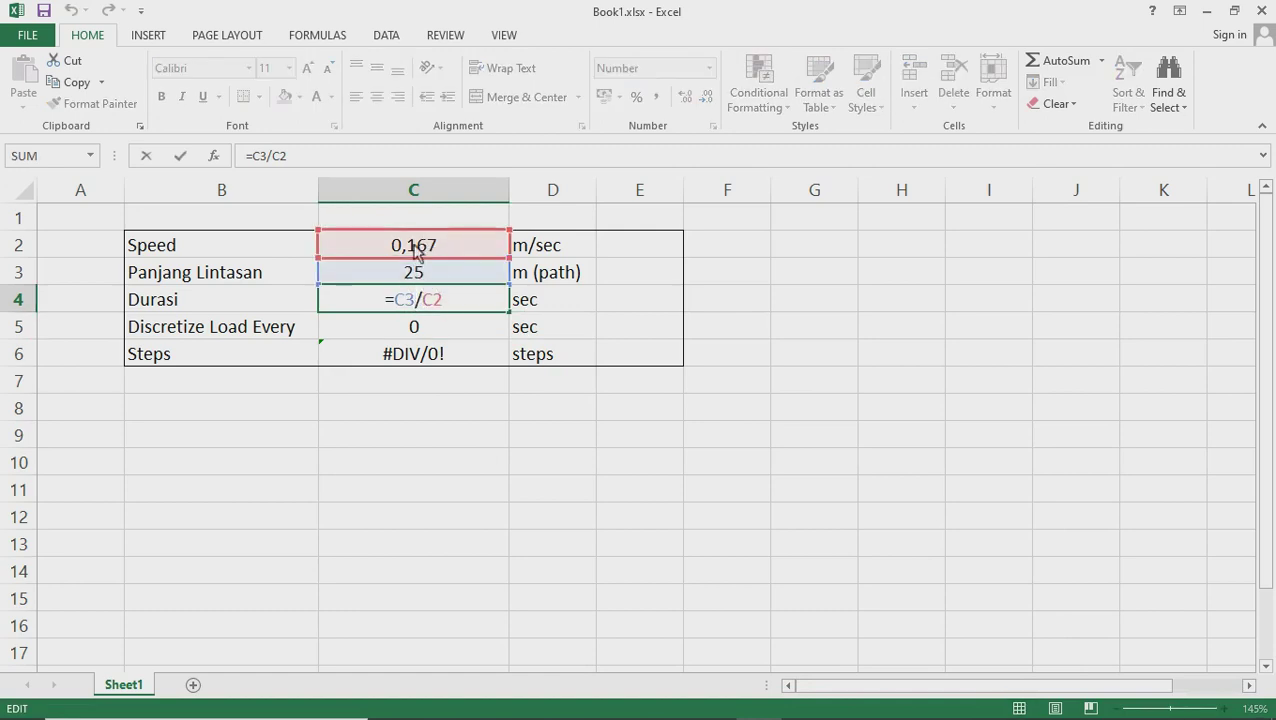
key(Escape)
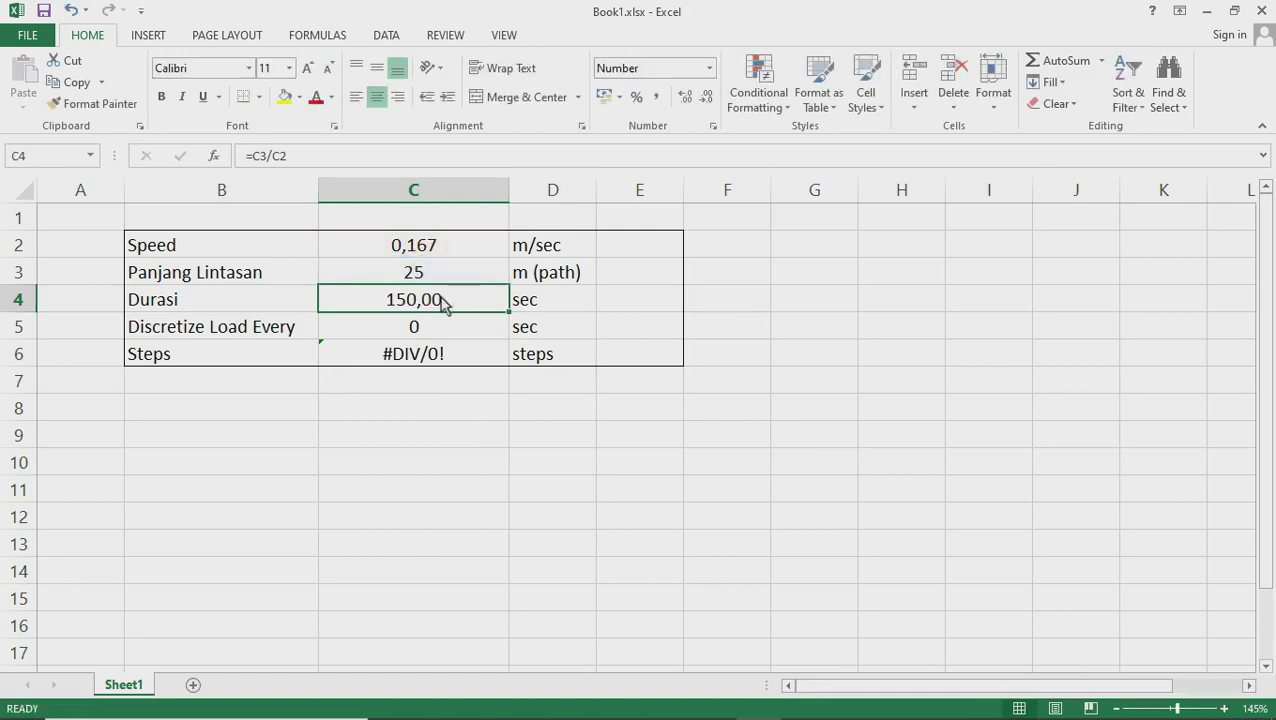
click(711, 700)
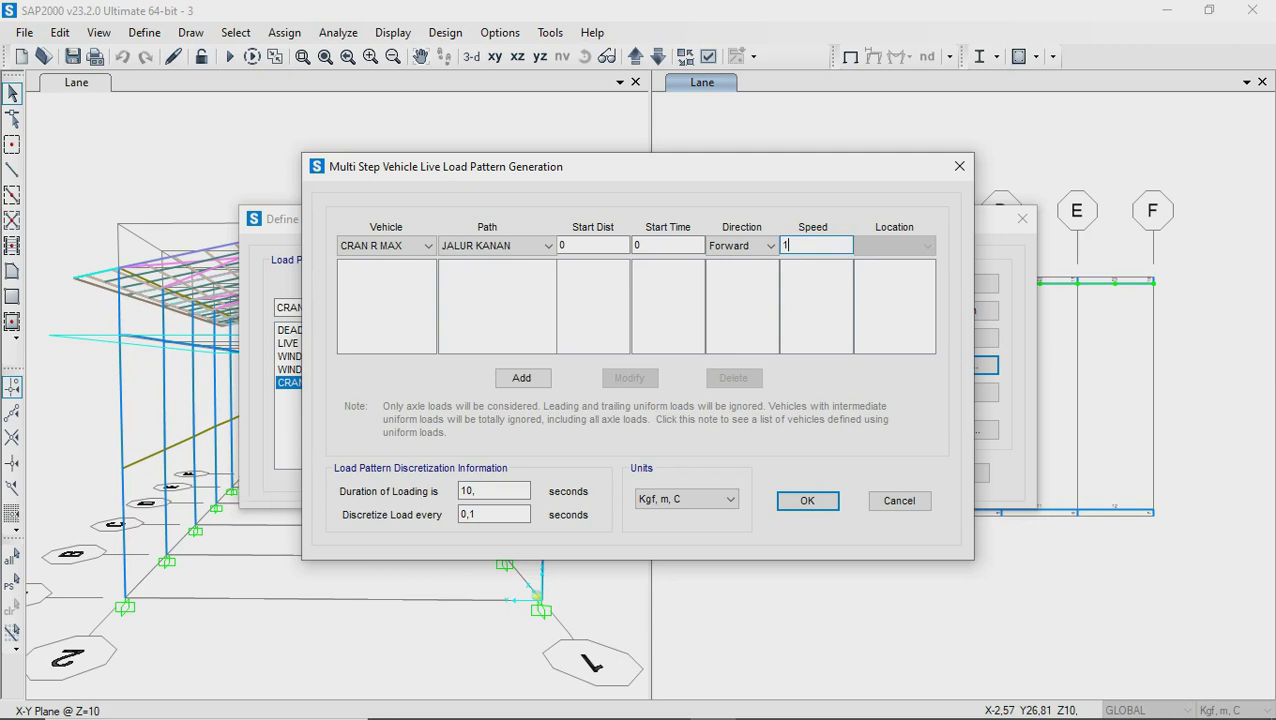
mouse_move(758, 701)
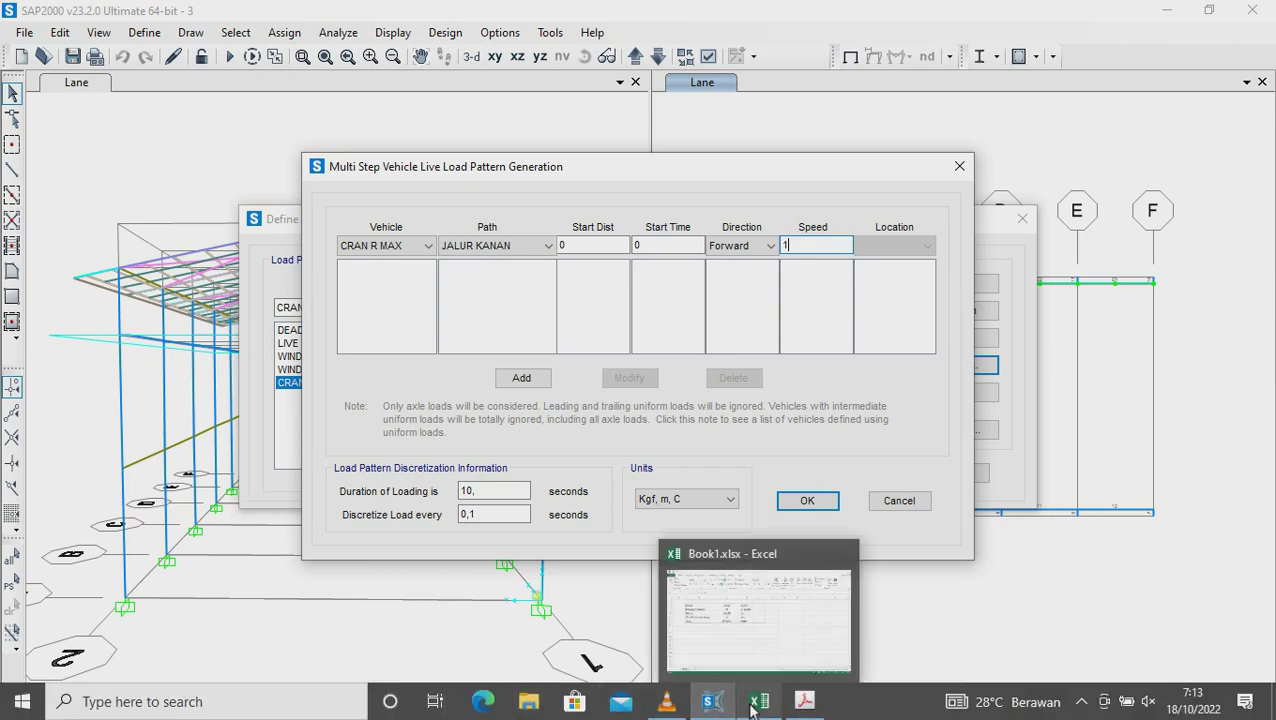
Check the C5 interval and the Steps formula, then try a 1 sec interval (150 steps)
click(760, 652)
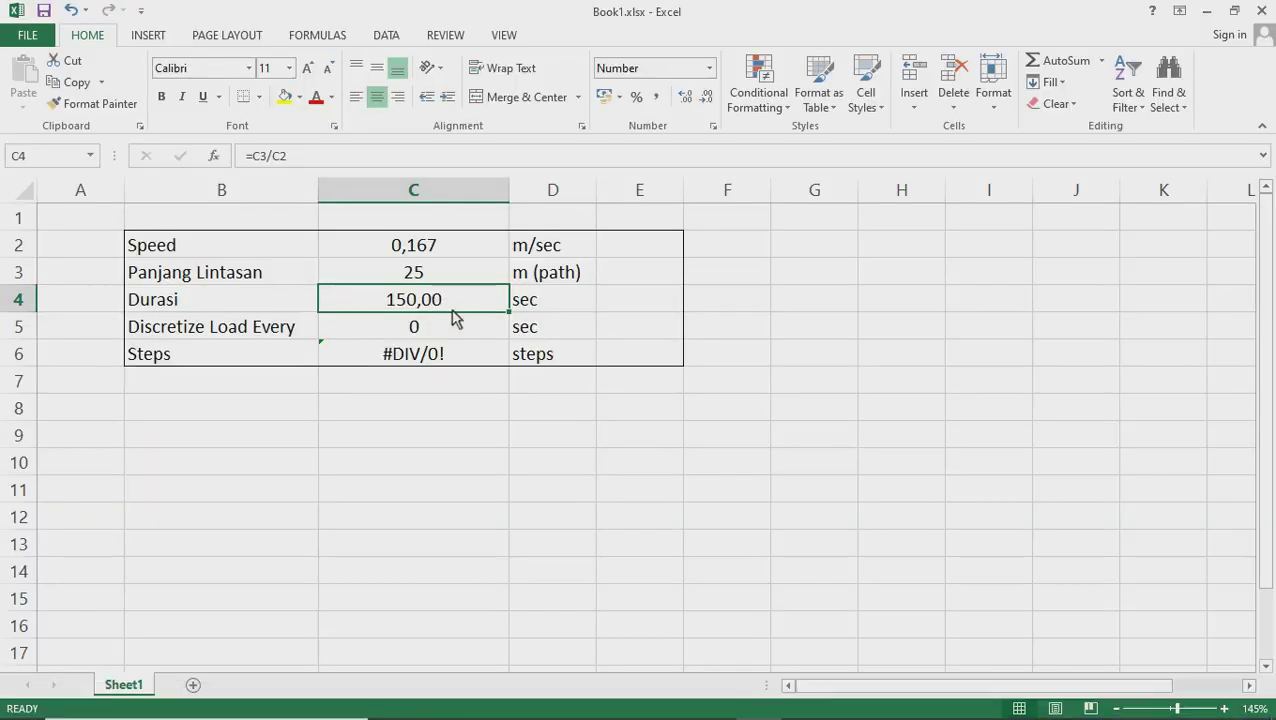
click(445, 332)
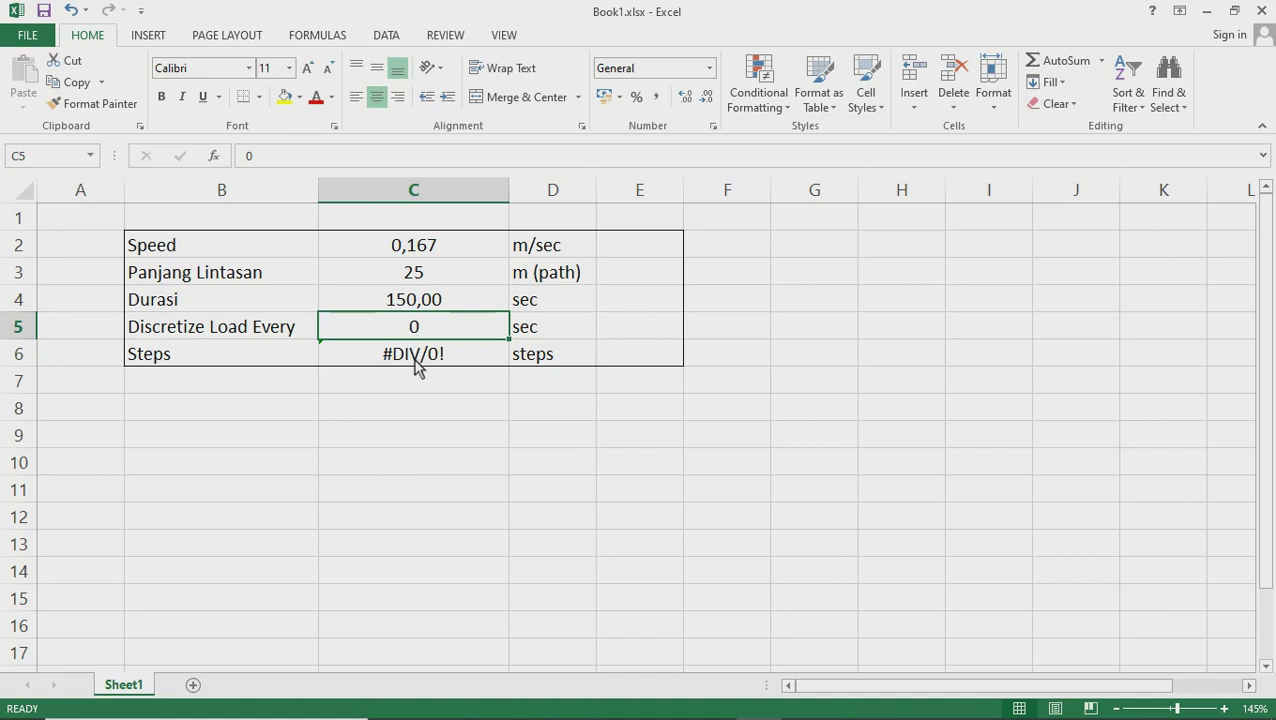
click(417, 364)
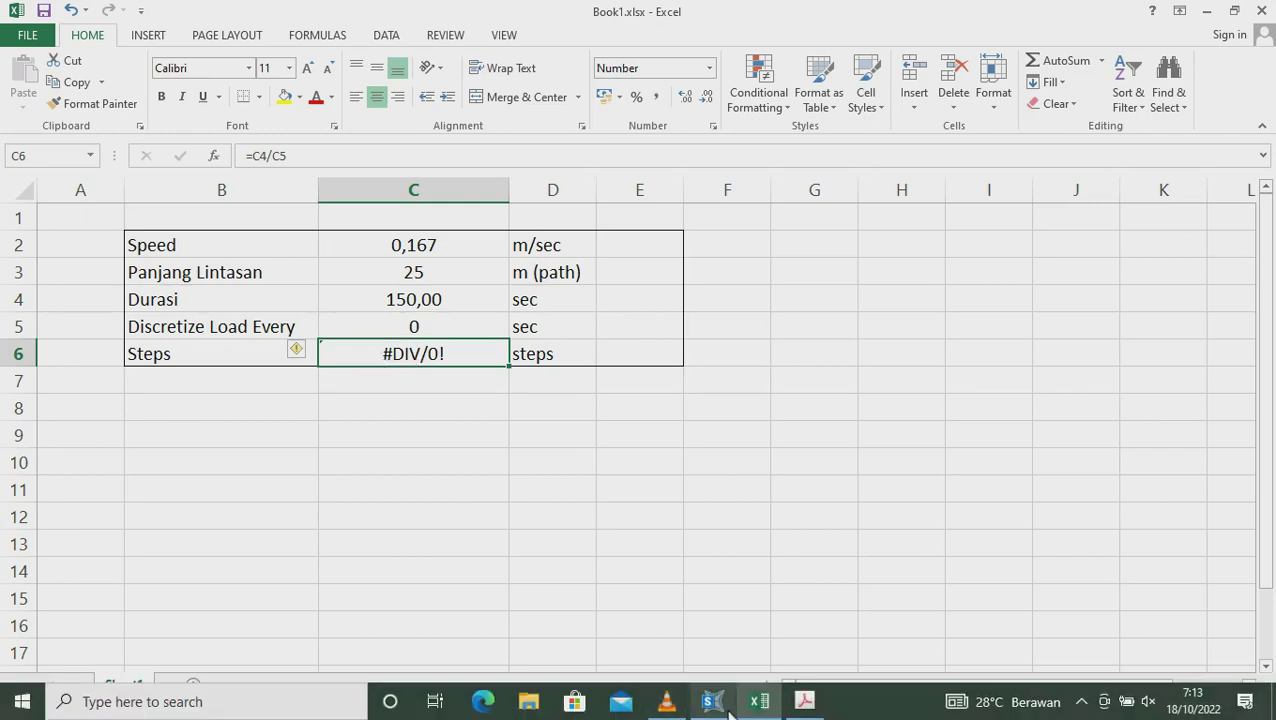
mouse_move(710, 701)
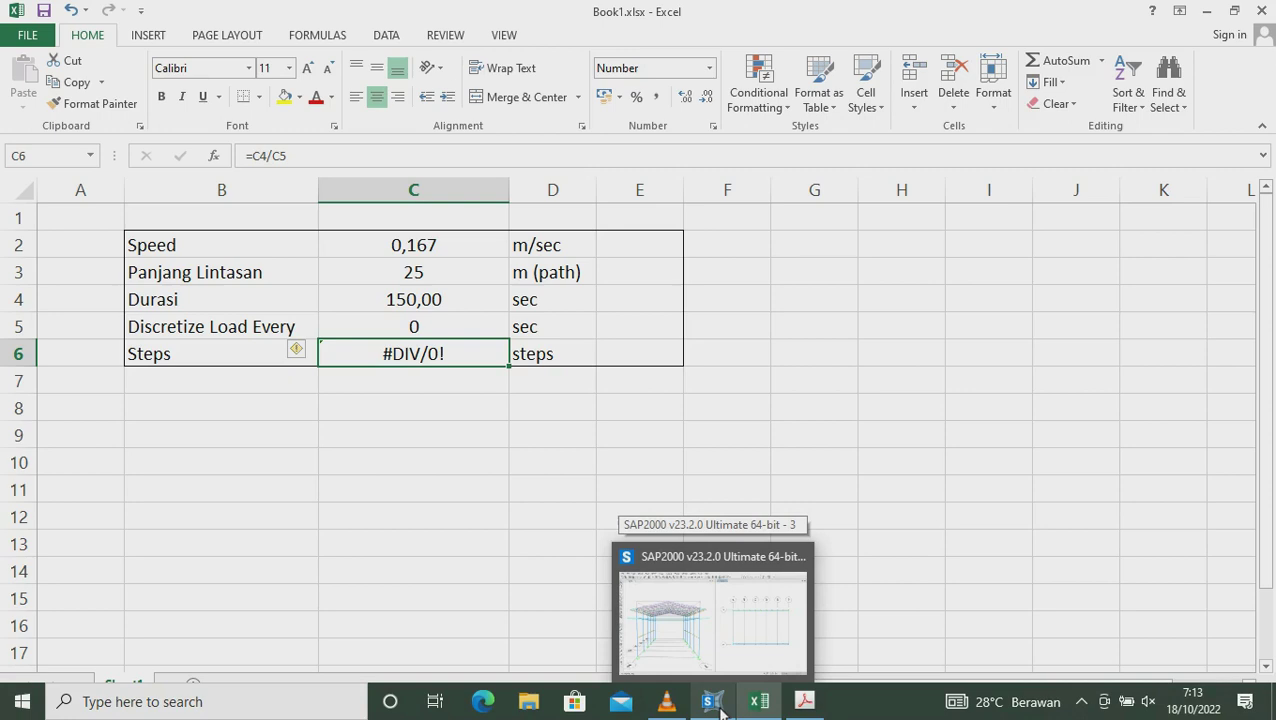
click(721, 706)
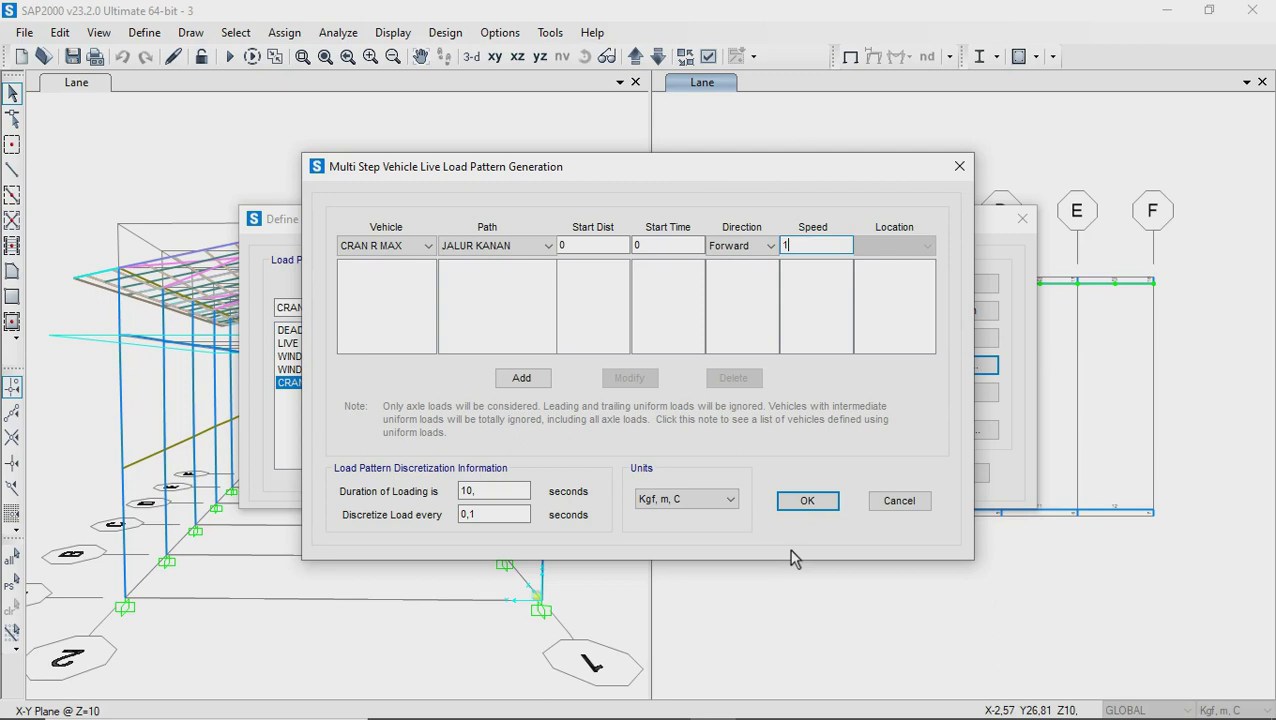
mouse_move(759, 701)
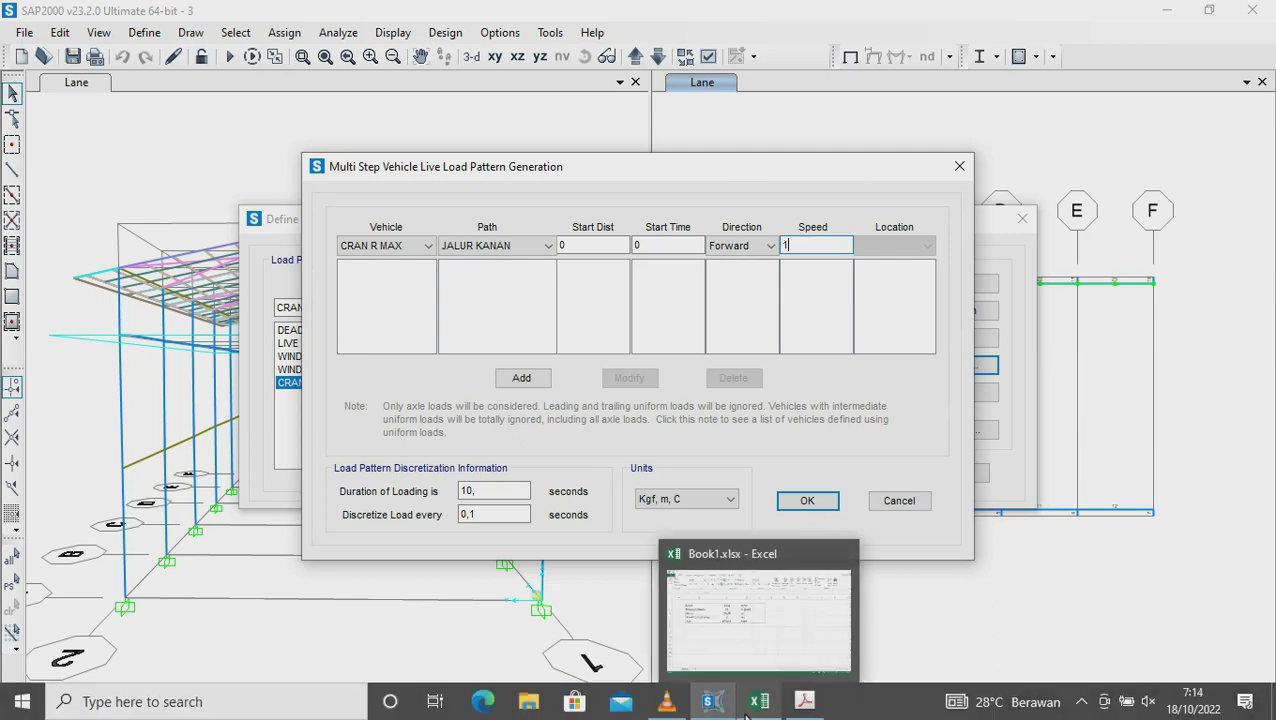
click(766, 632)
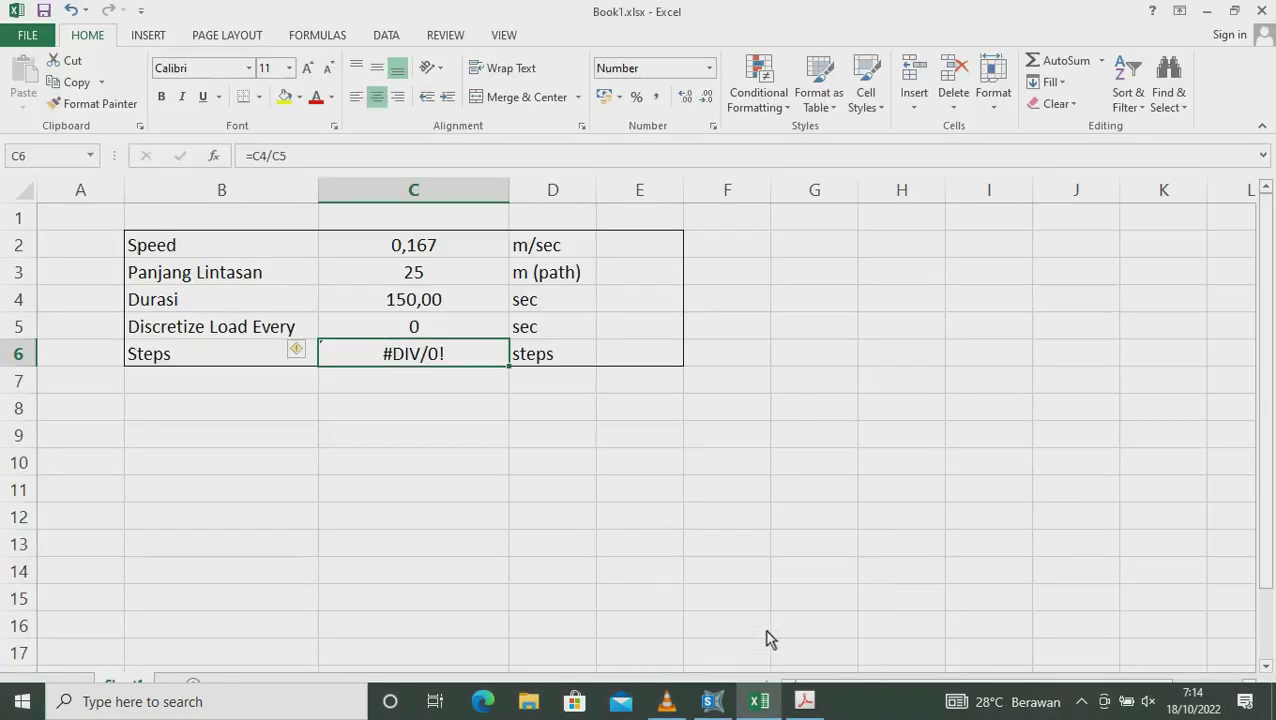
click(483, 334)
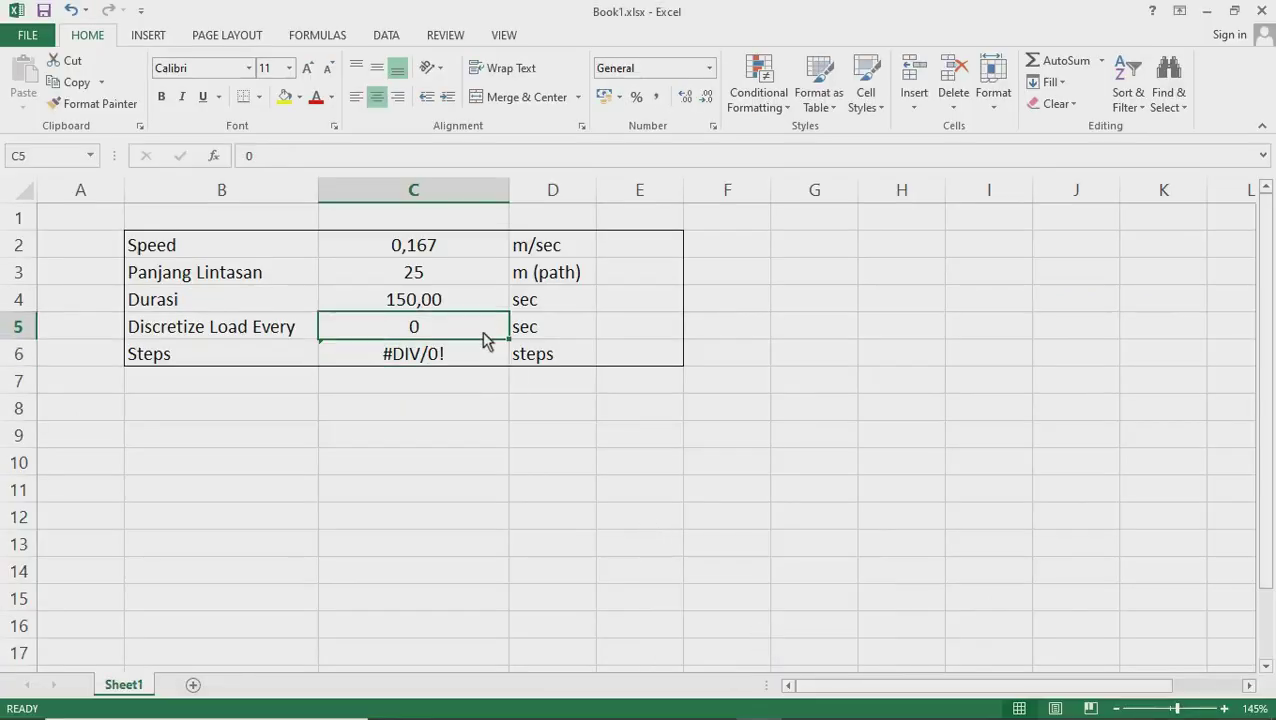
text(1)
click(521, 443)
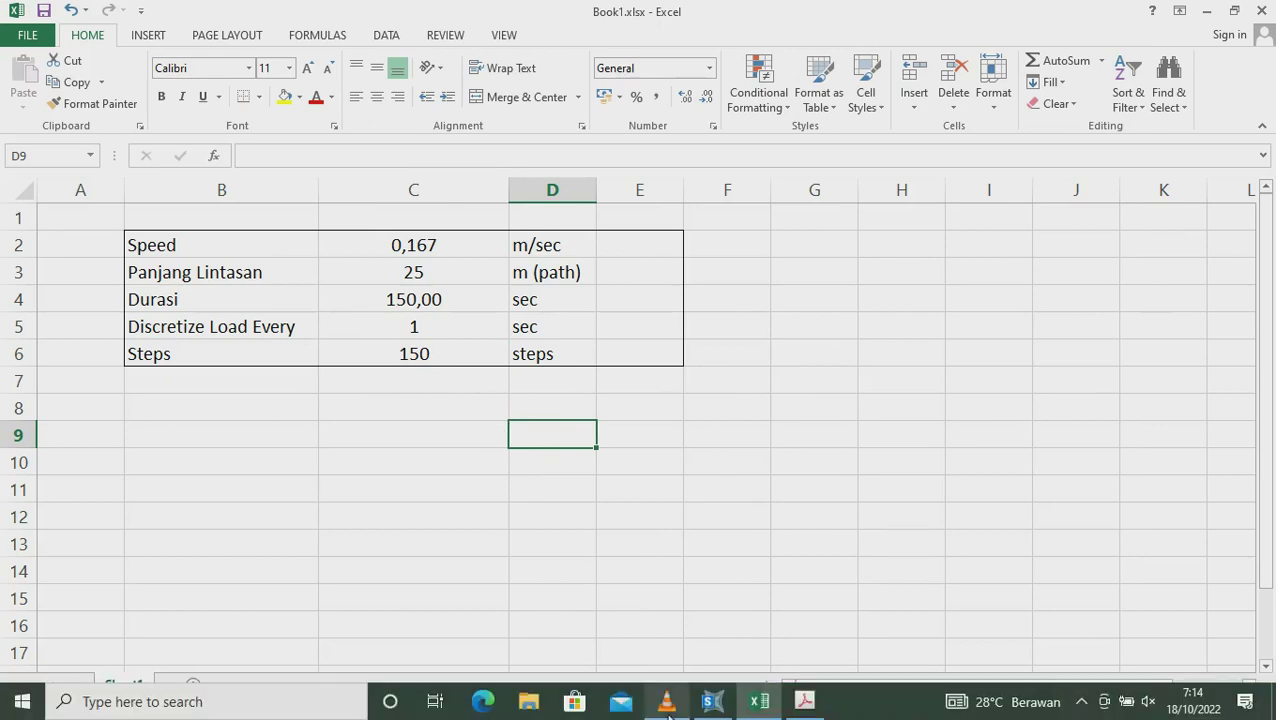
click(675, 700)
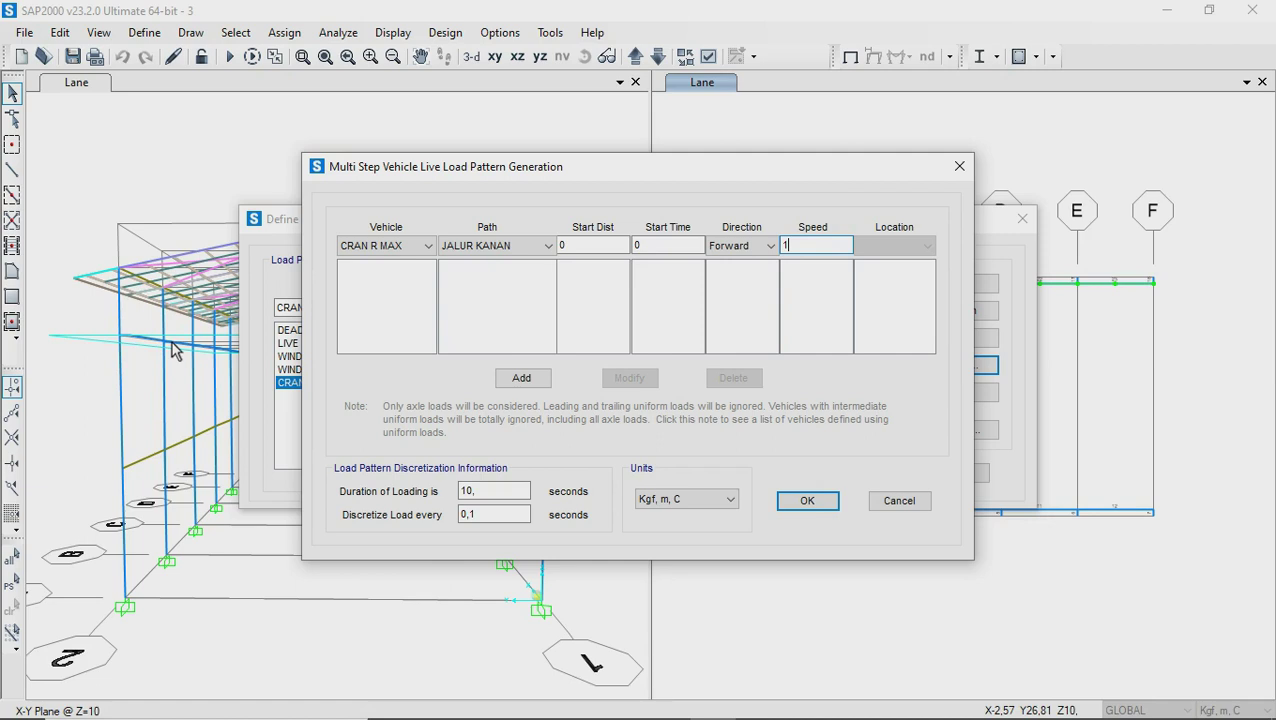
Try 10 sec and 5 sec discretization intervals in C5
mouse_move(759, 701)
click(757, 651)
click(418, 326)
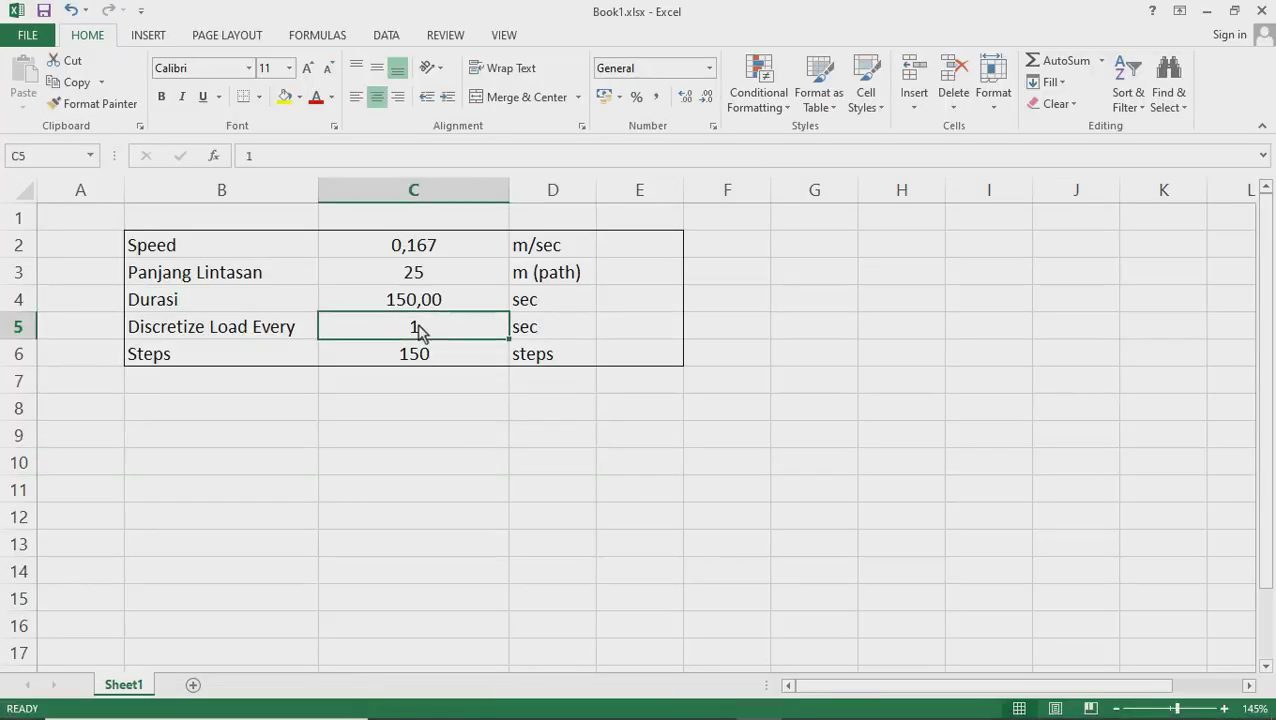
text(0)
click(483, 419)
click(449, 333)
text(5)
click(478, 406)
click(444, 334)
Try 3 and 2 sec intervals, then settle on 4 sec, giving 38 steps
text(3)
click(490, 425)
click(433, 330)
text(2)
click(460, 407)
click(435, 333)
text(4)
click(484, 440)
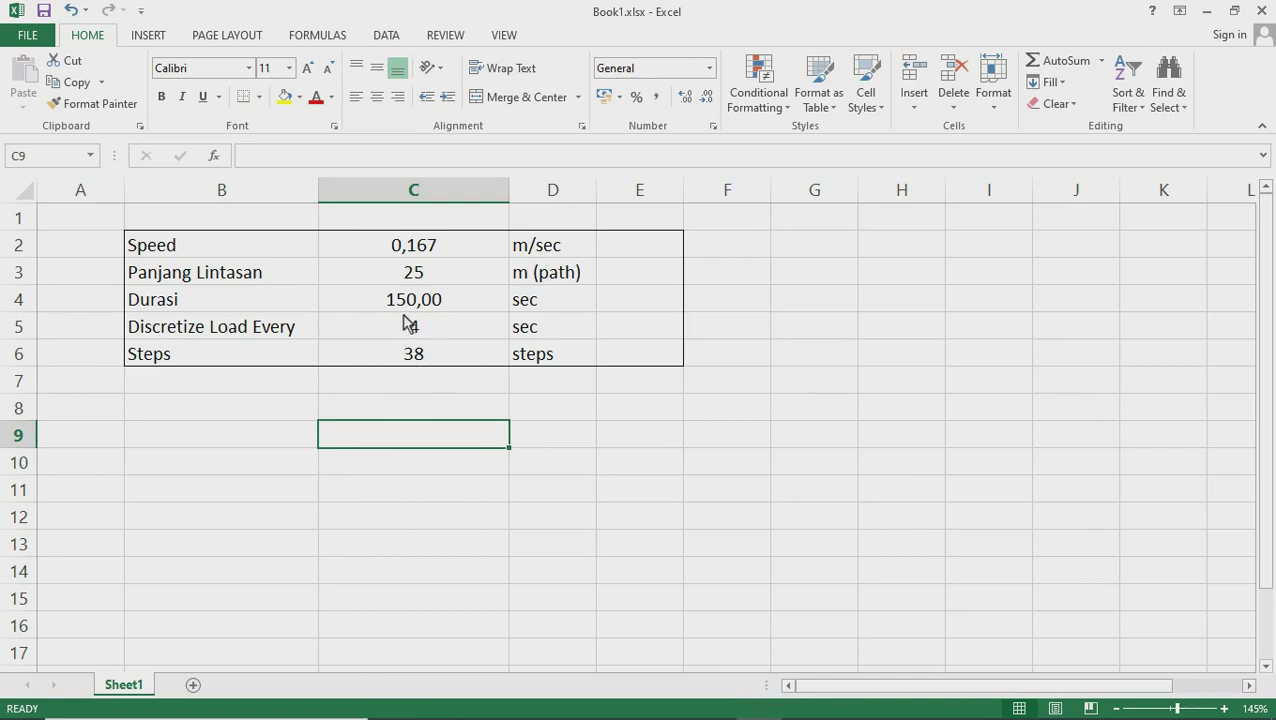
click(429, 358)
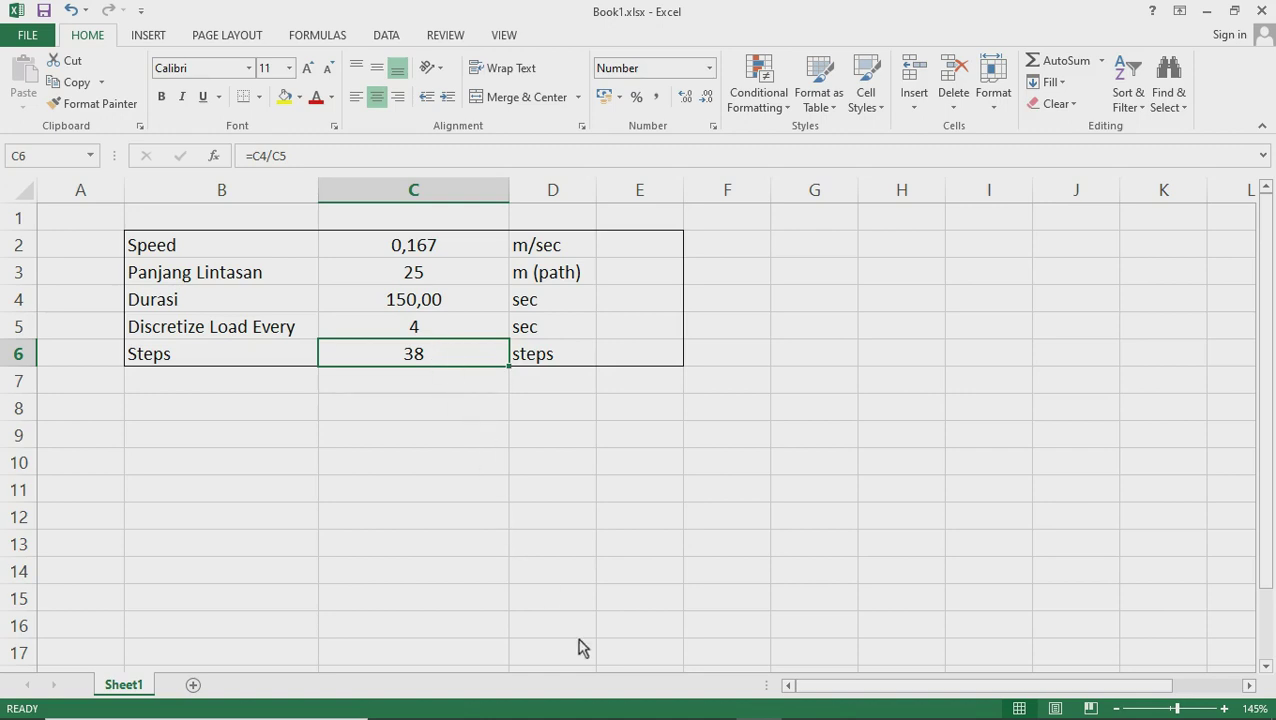
Switch units to KN, m, C and paste the 0,167 speed from Excel
click(442, 250)
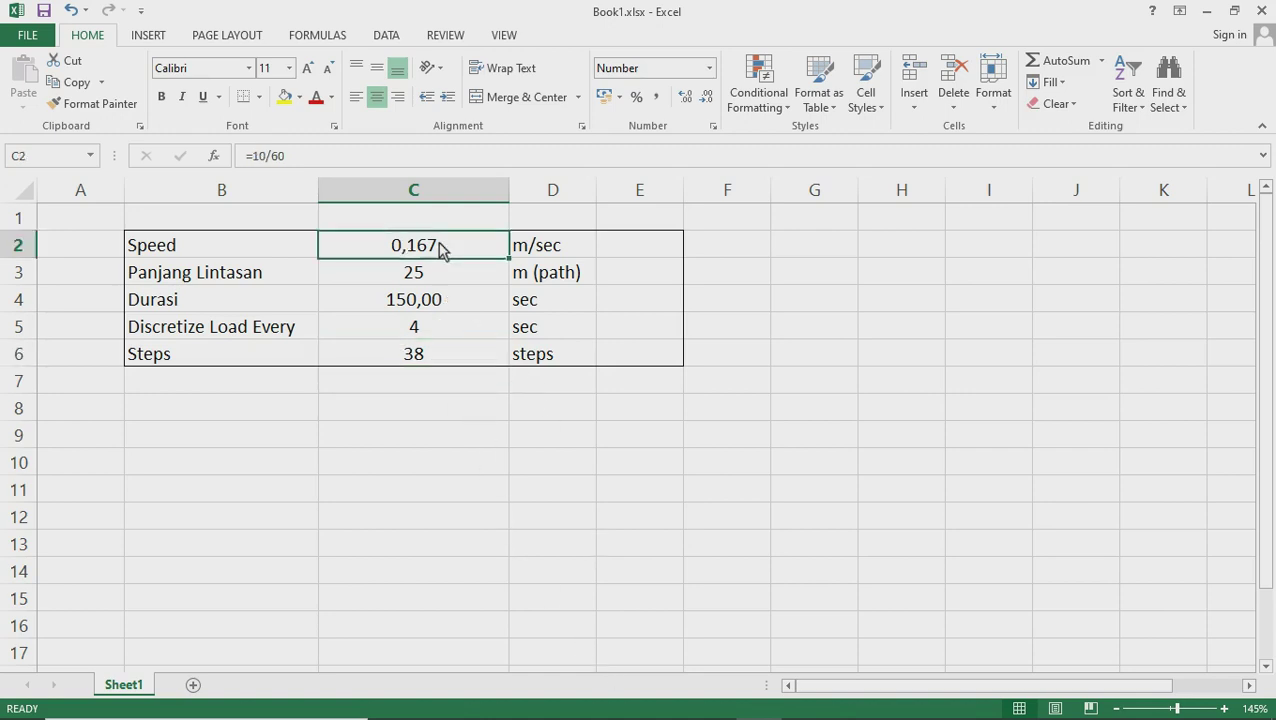
key(ctrl+c)
click(710, 700)
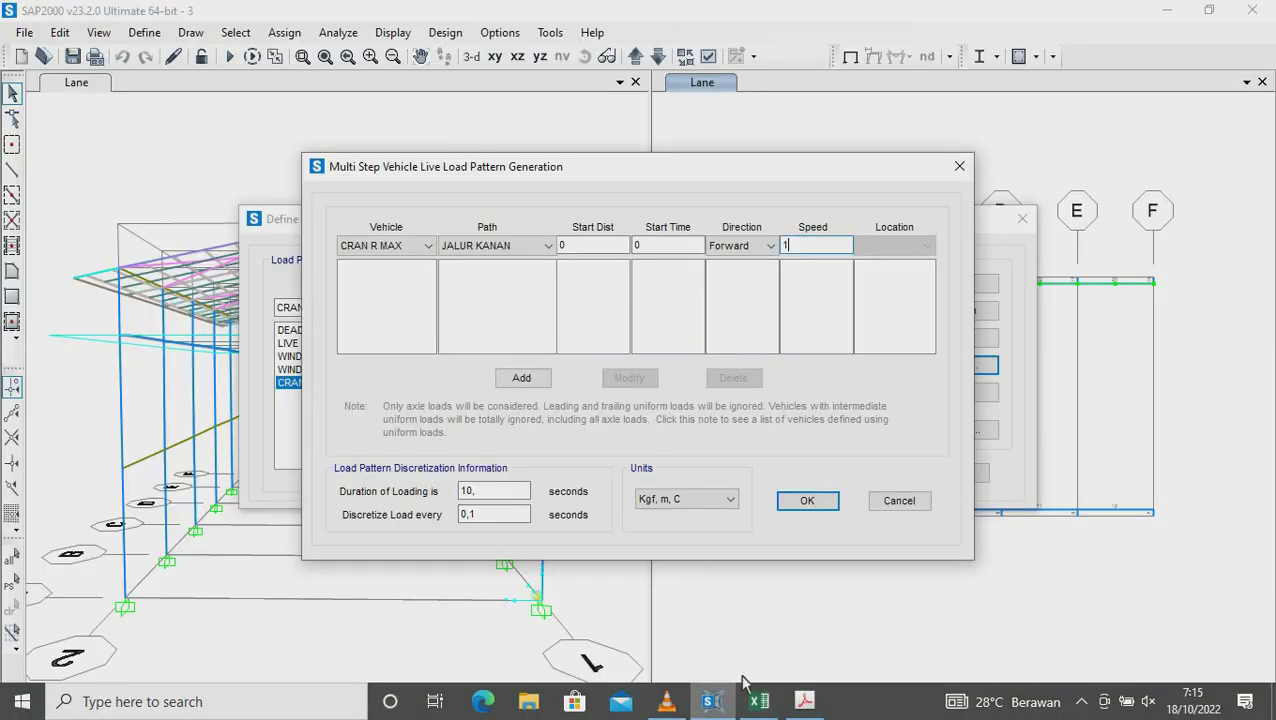
click(693, 500)
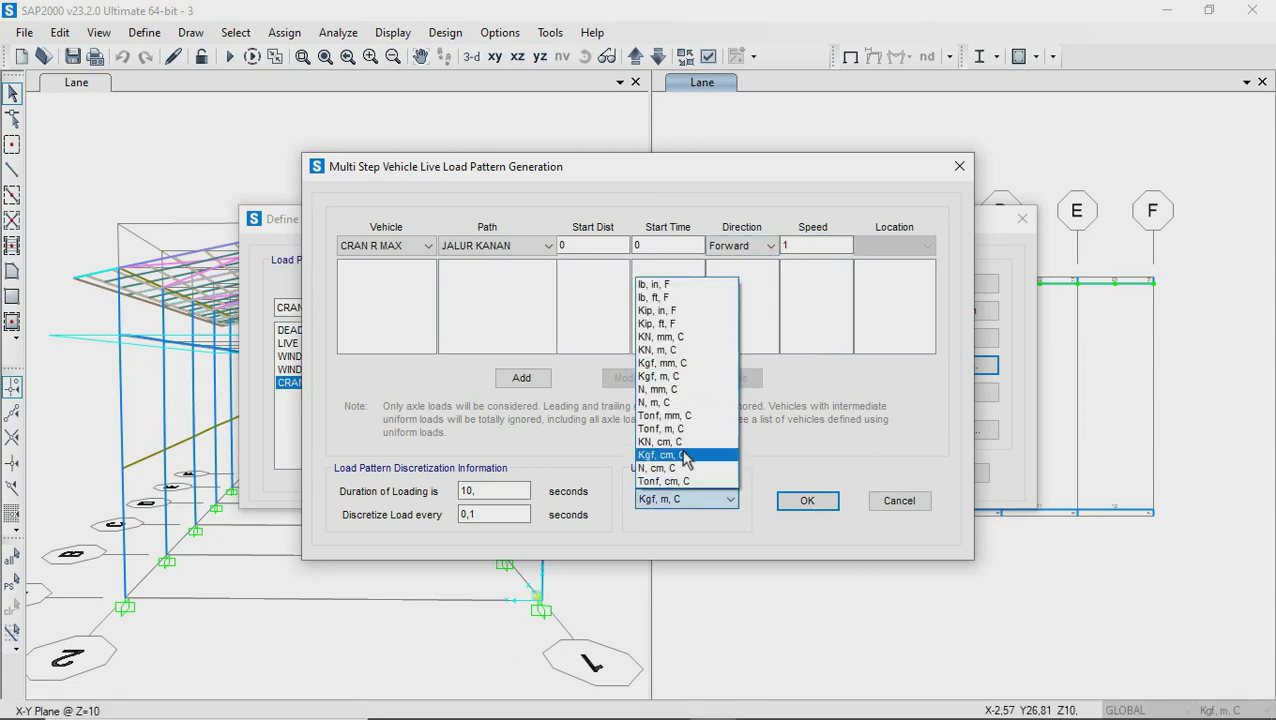
click(659, 350)
double_click(800, 246)
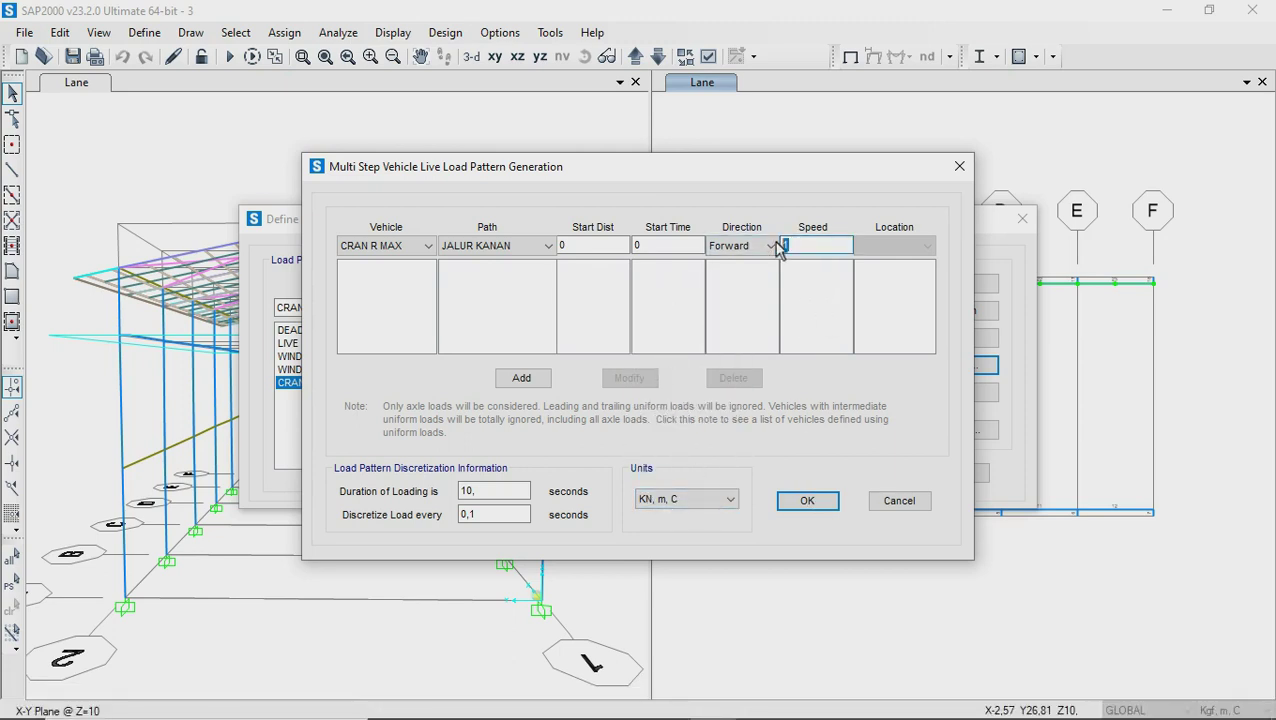
key(ctrl+v)
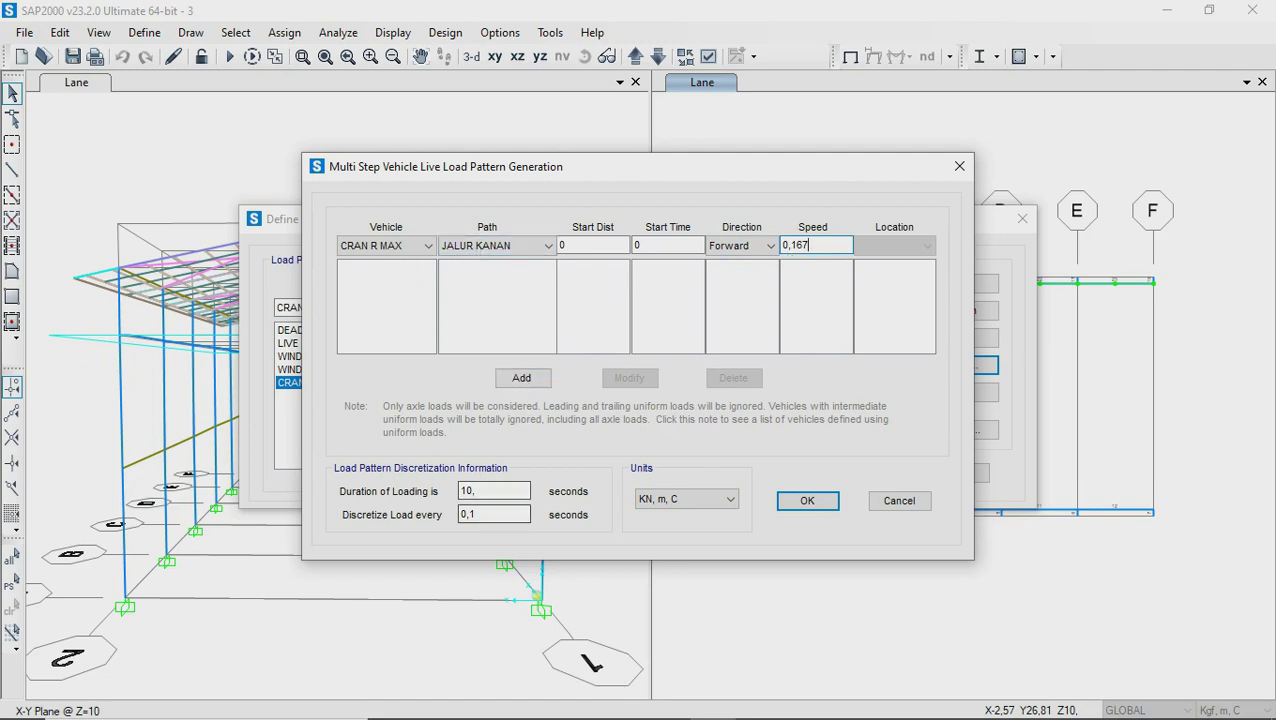
Paste the 150,00 sec loading duration from Excel cell C4
click(756, 700)
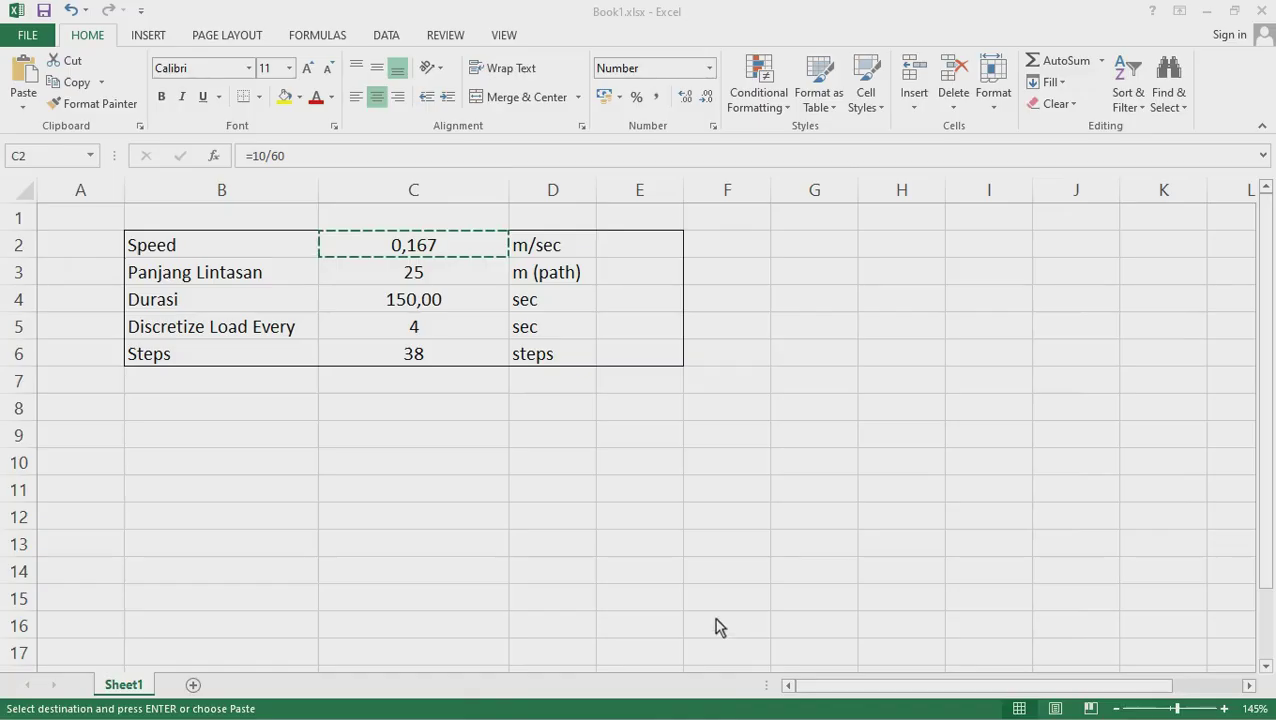
click(416, 302)
key(ctrl+c)
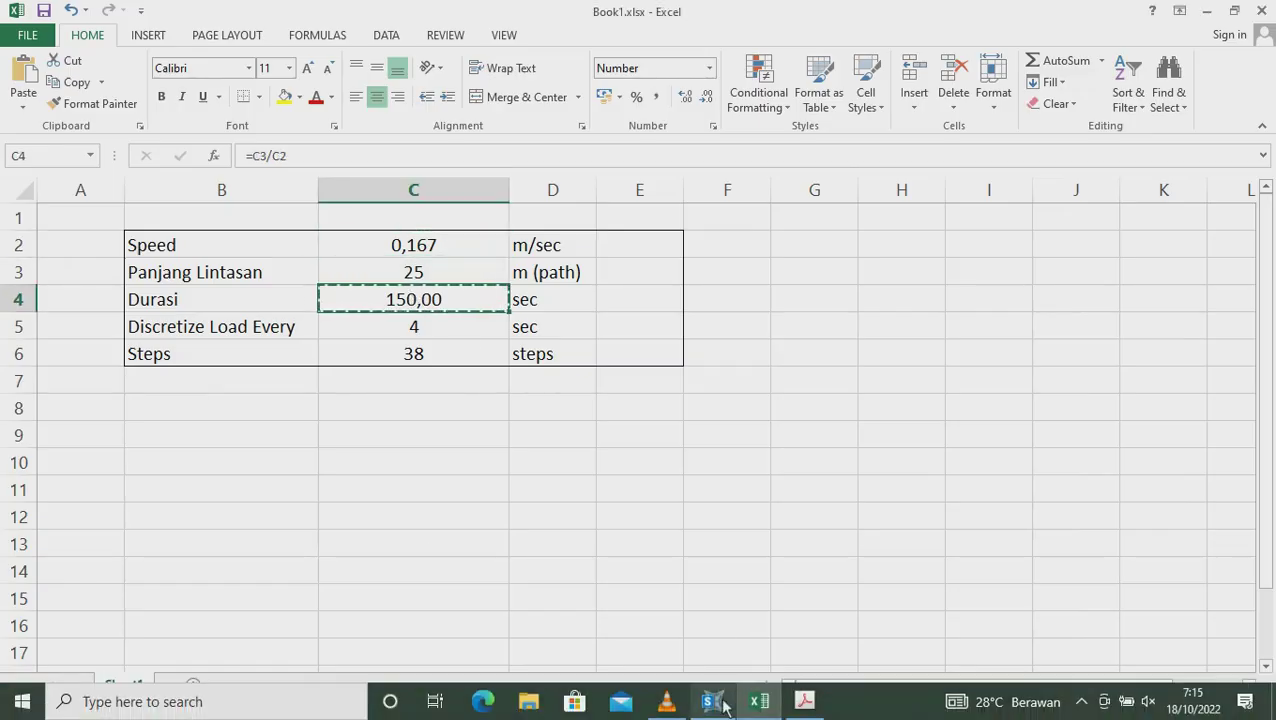
click(712, 700)
double_click(490, 491)
key(ctrl+v)
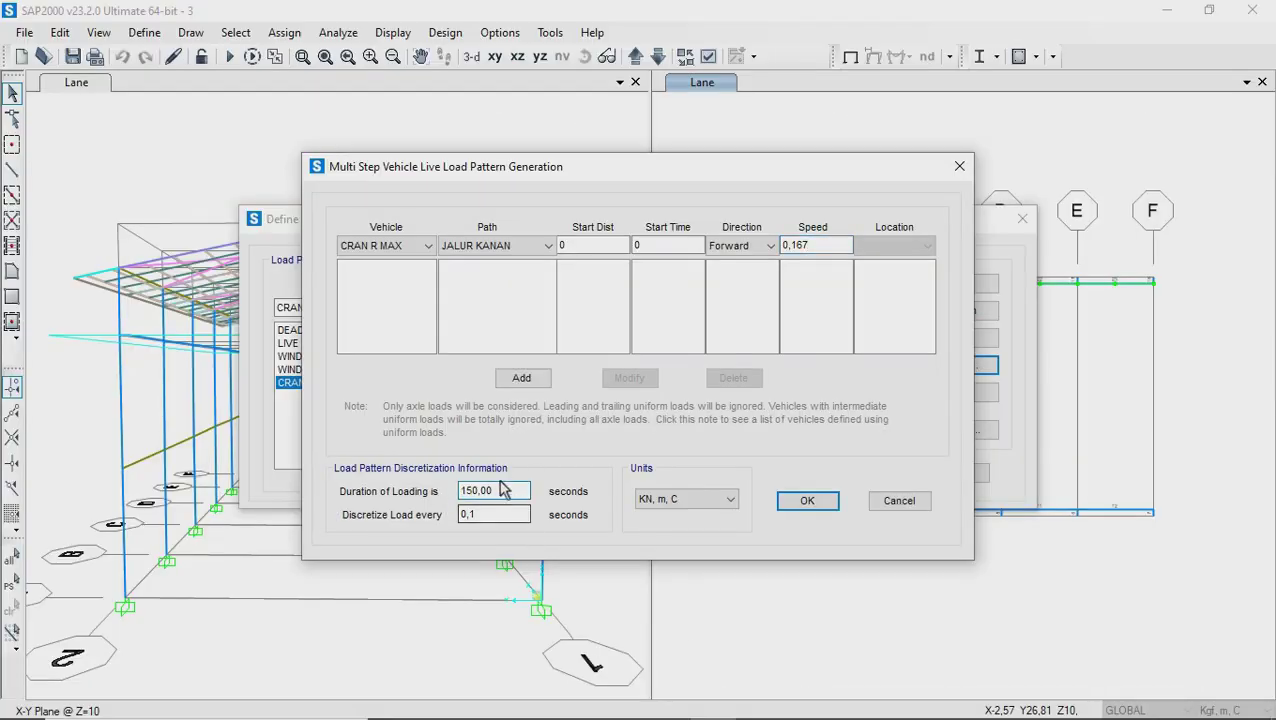
Paste 4 from cell C5 as the Discretize Load Every interval
click(758, 712)
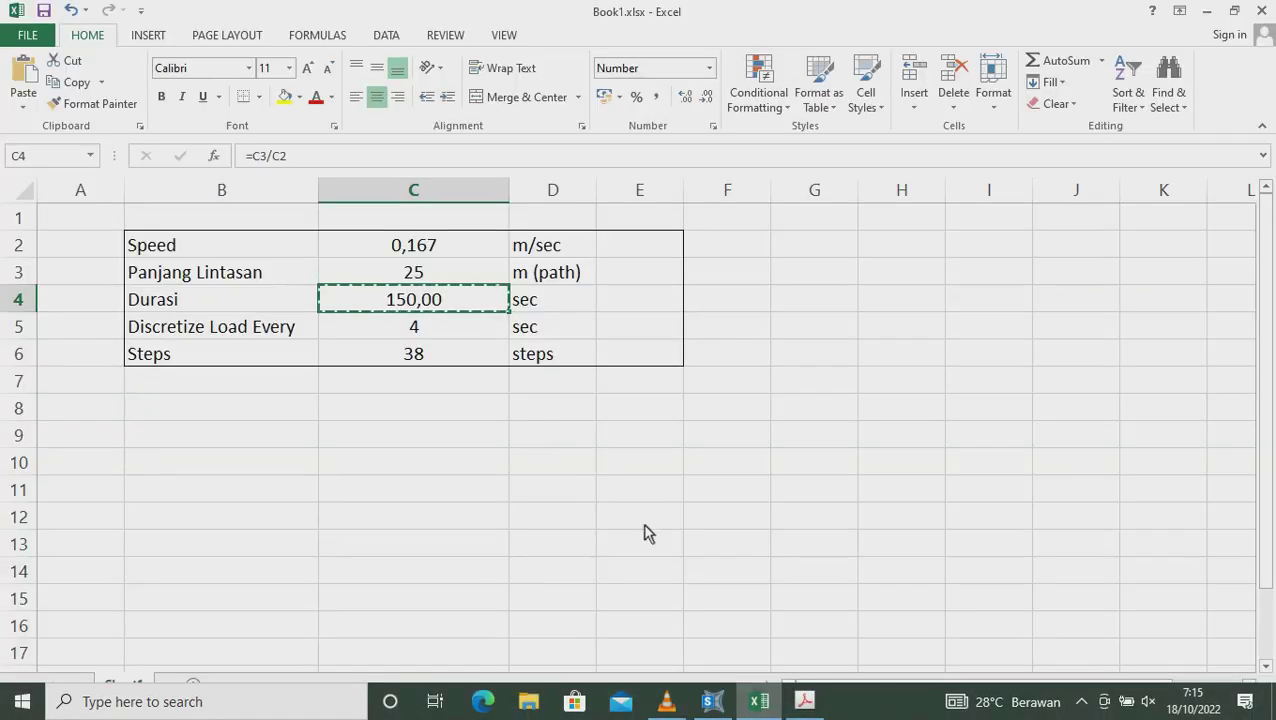
click(447, 335)
key(ctrl+c)
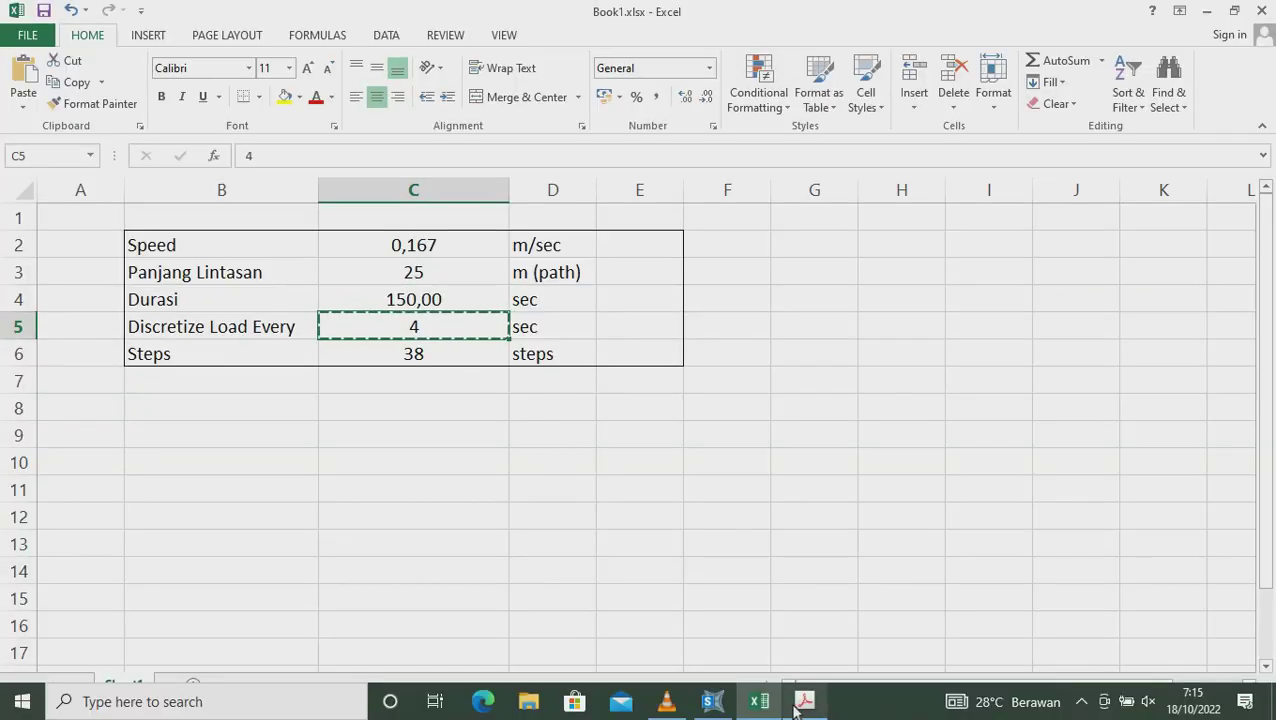
click(712, 698)
double_click(497, 515)
key(ctrl+v)
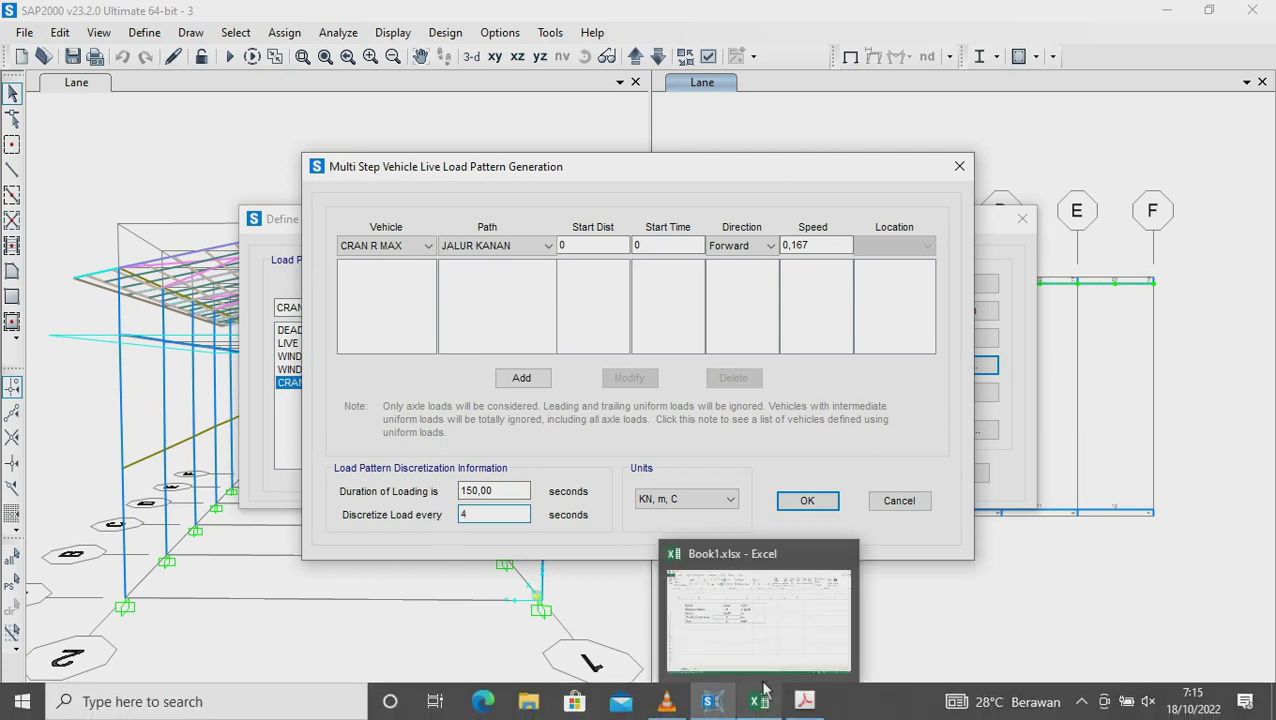
click(760, 640)
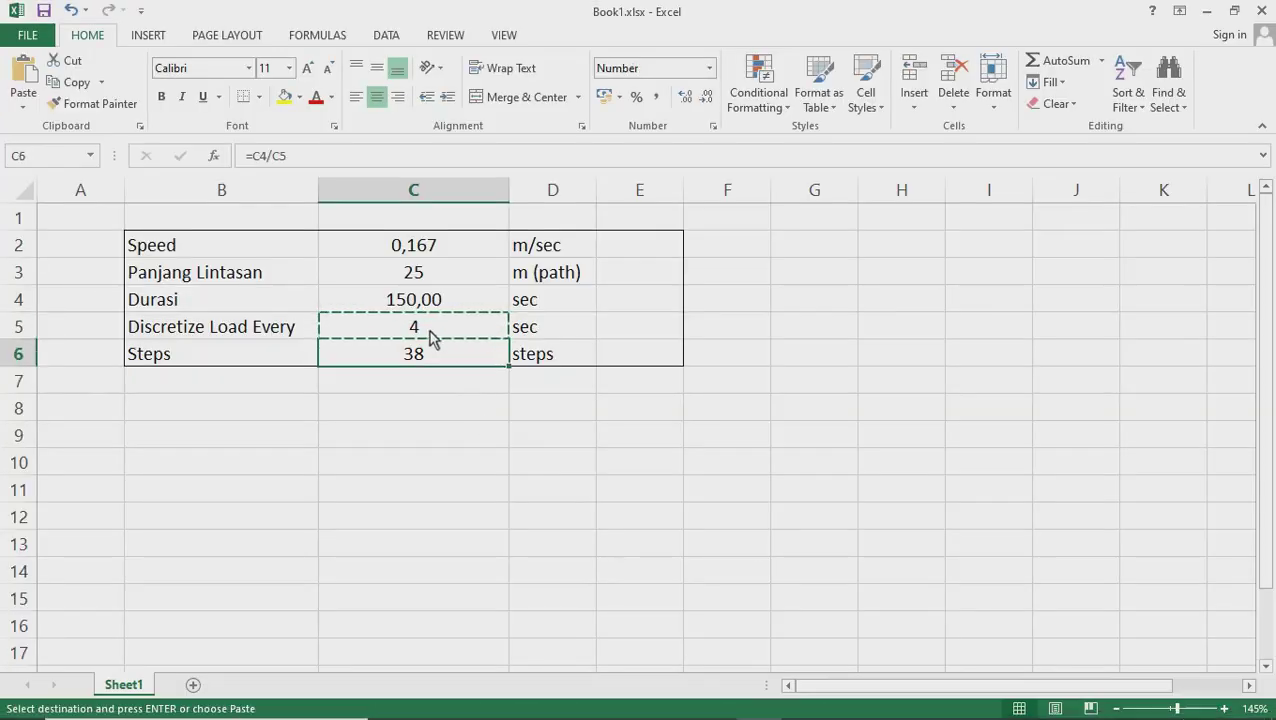
click(712, 712)
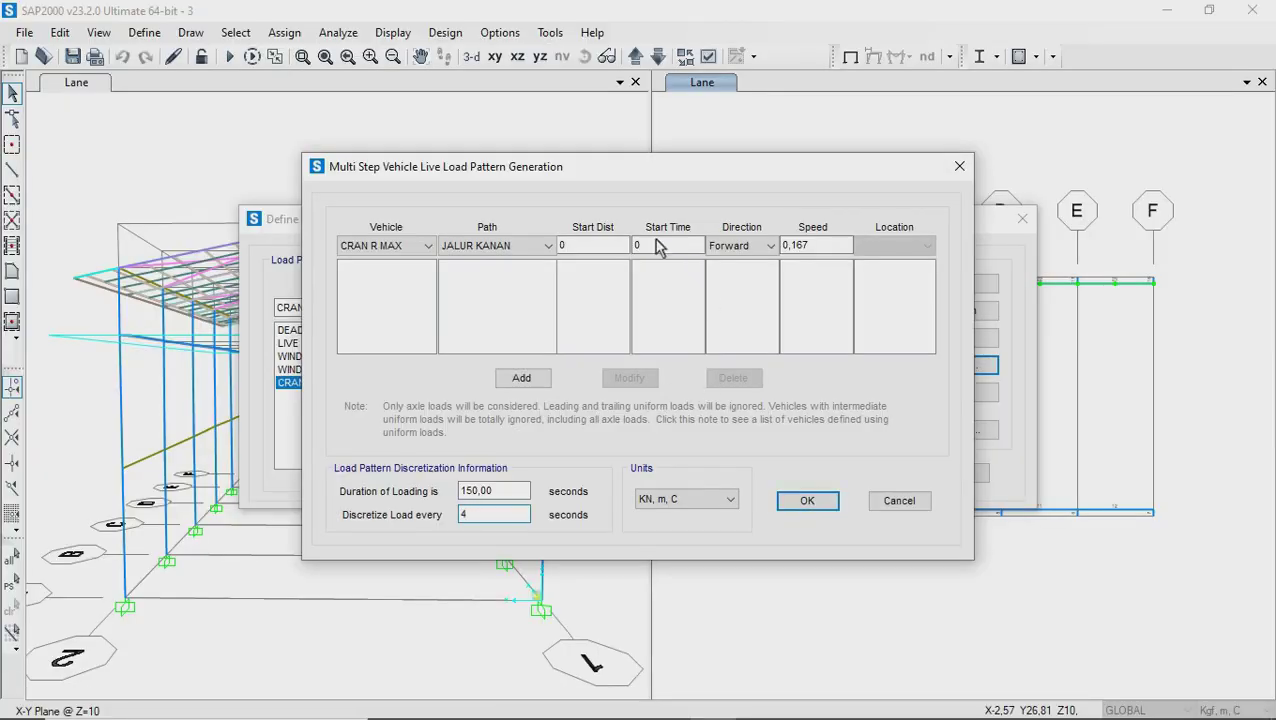
Add CRAN R MAX on JALUR KANAN and CRAN R MIN on JALUR KIRI, then confirm both dialogs
click(522, 385)
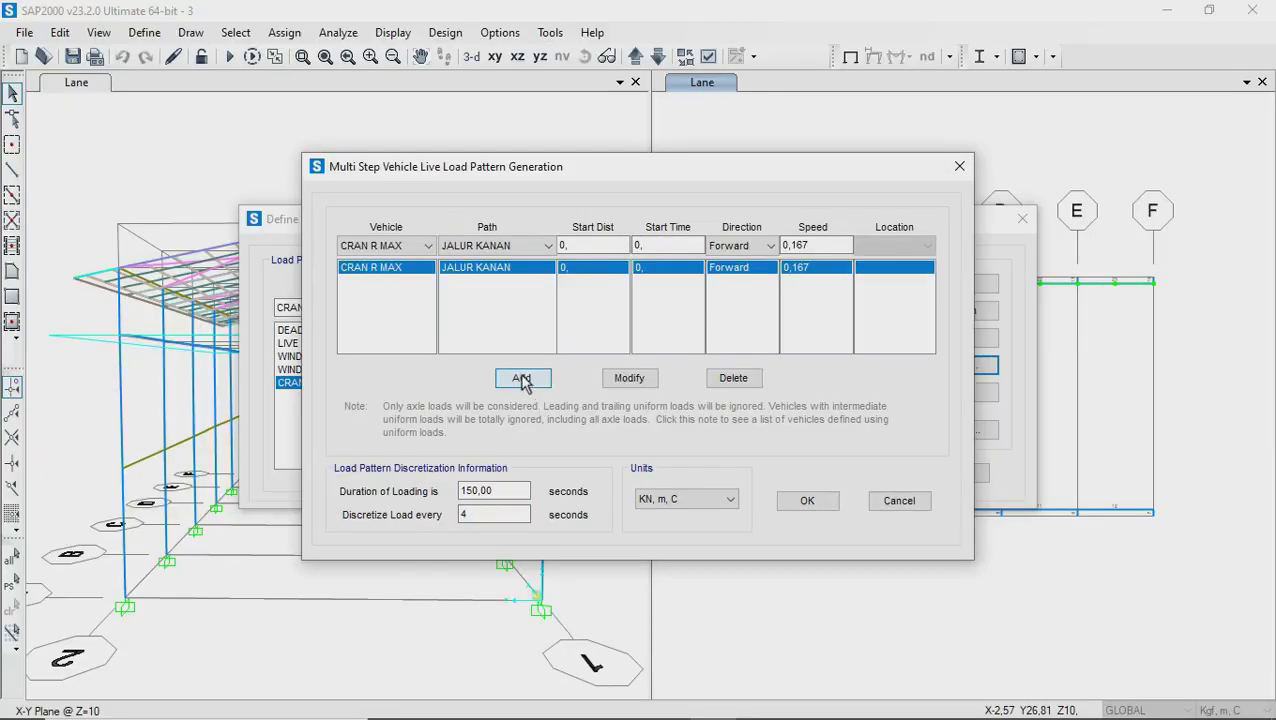
click(415, 250)
click(405, 263)
click(472, 248)
click(468, 276)
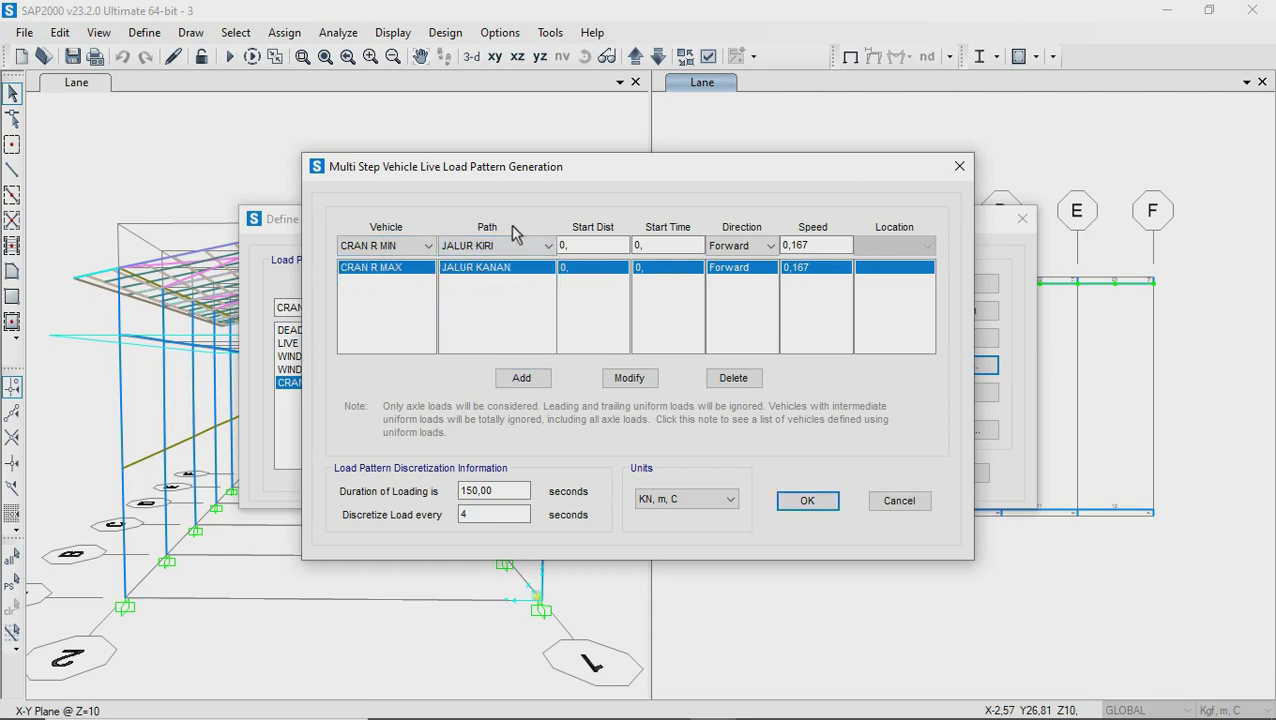
click(534, 387)
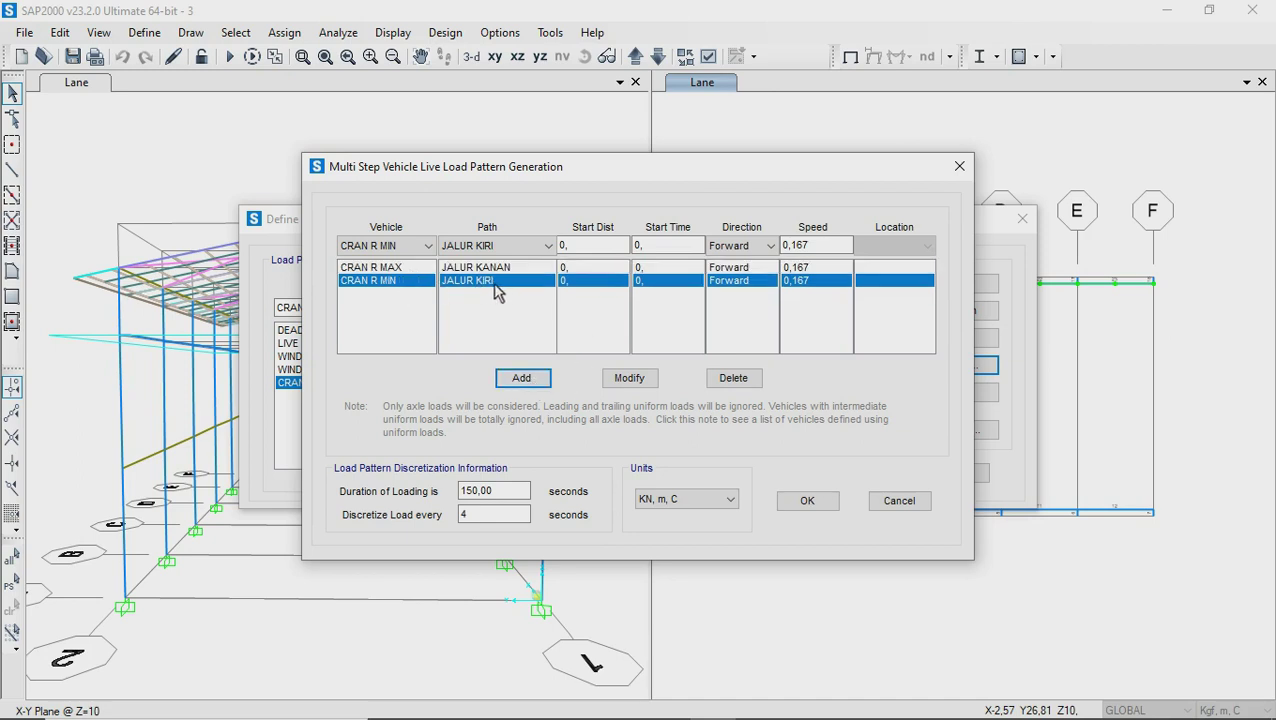
click(801, 505)
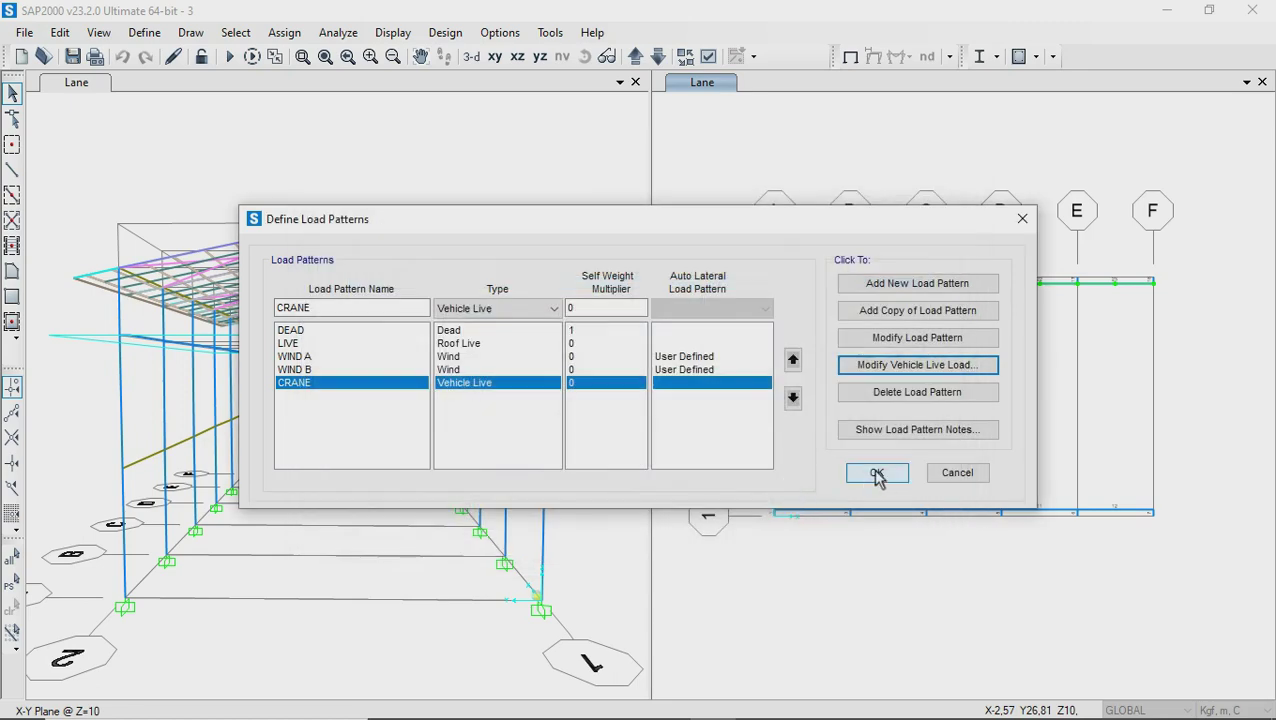
click(877, 474)
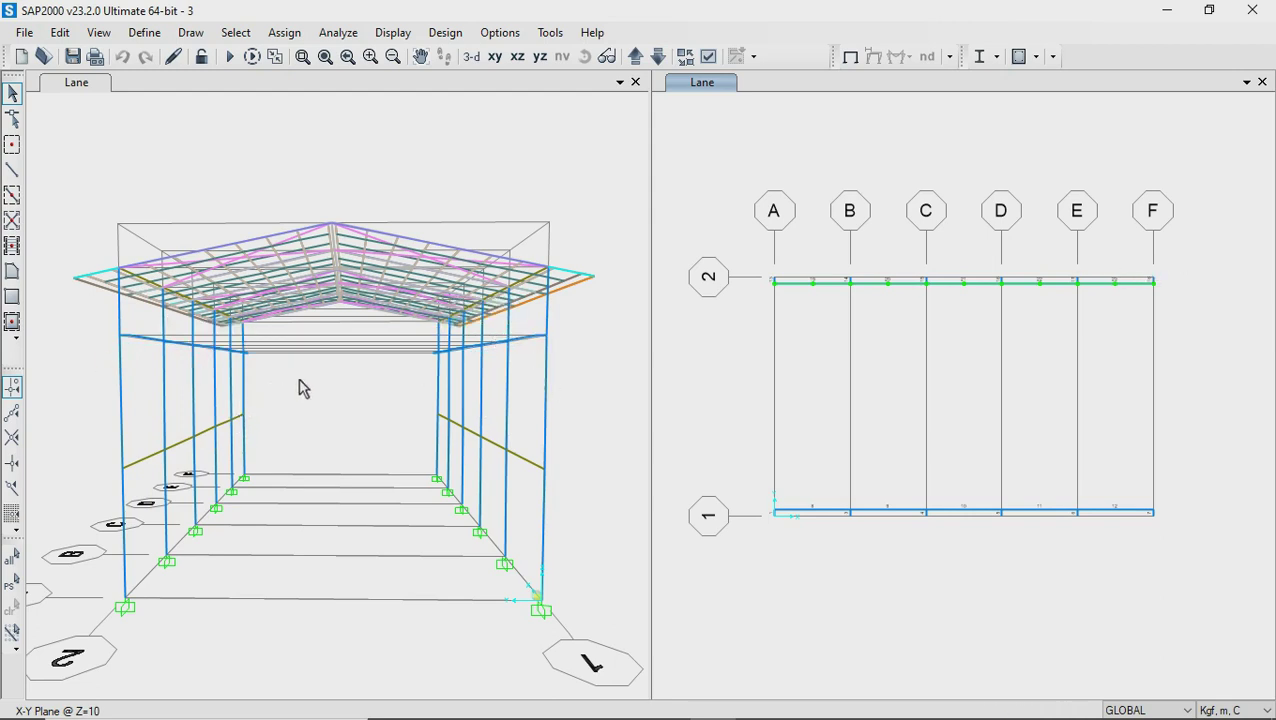
click(140, 32)
click(190, 445)
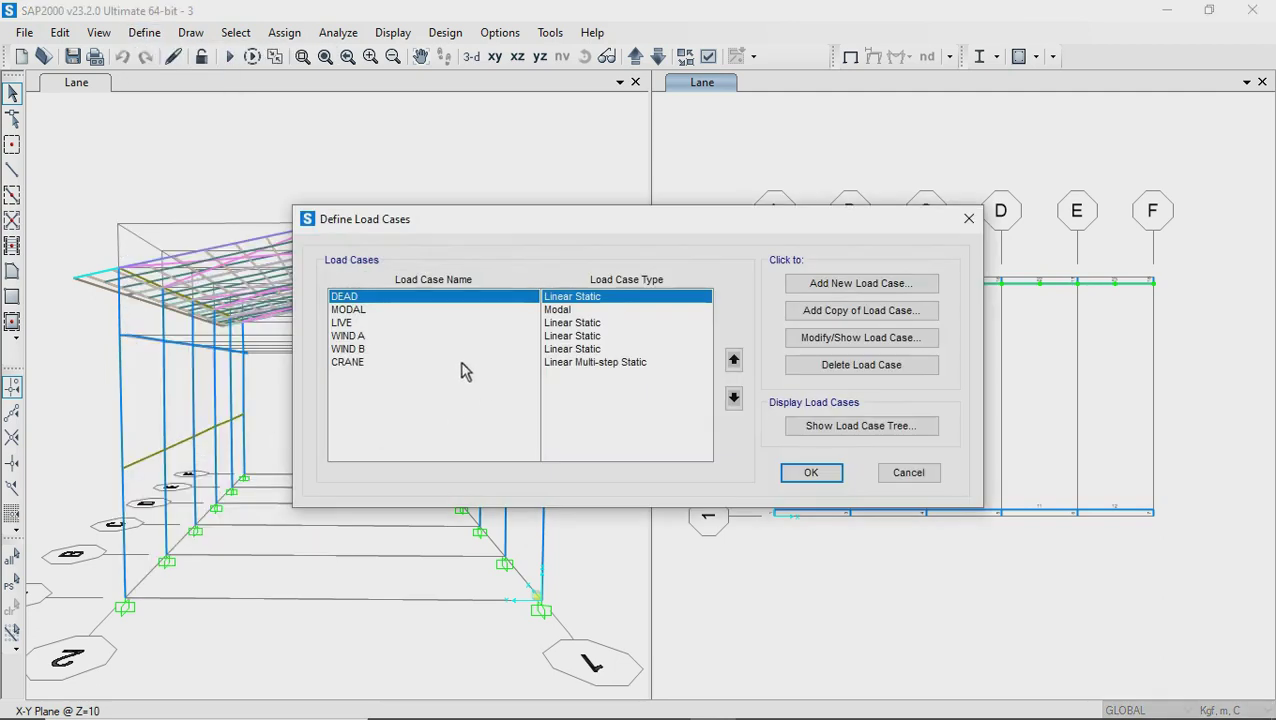
click(588, 362)
click(818, 341)
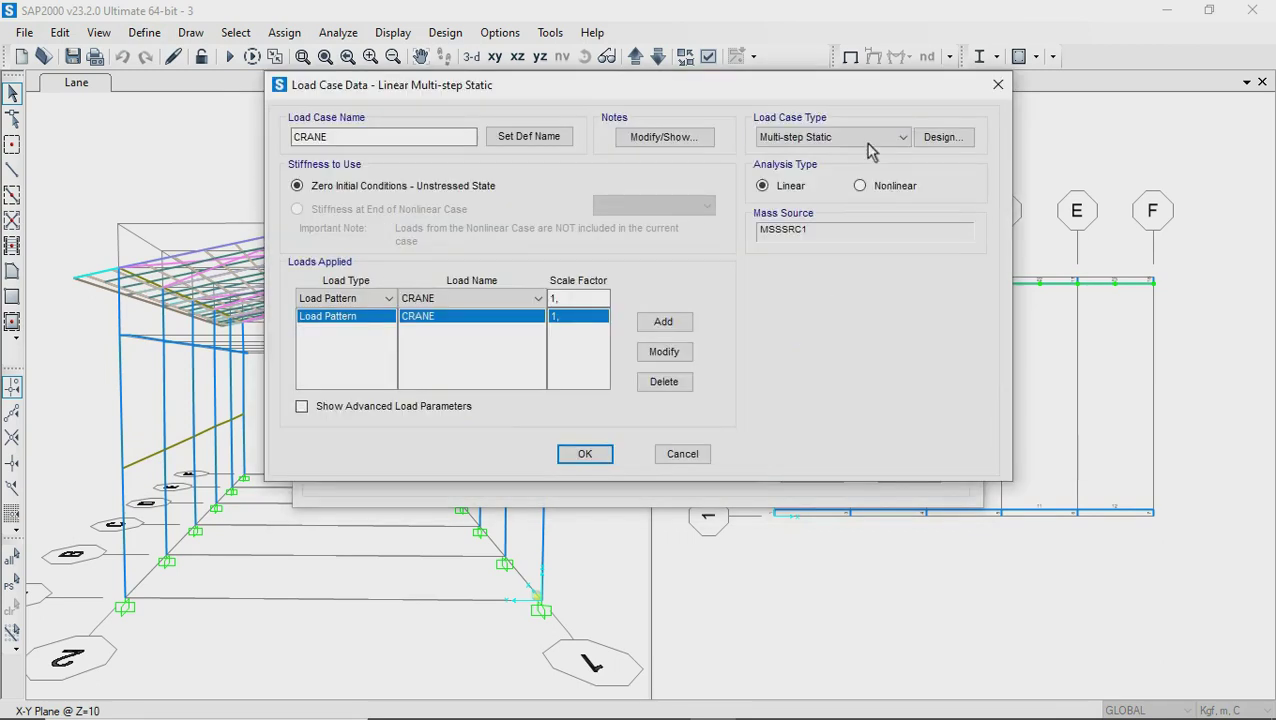
click(848, 140)
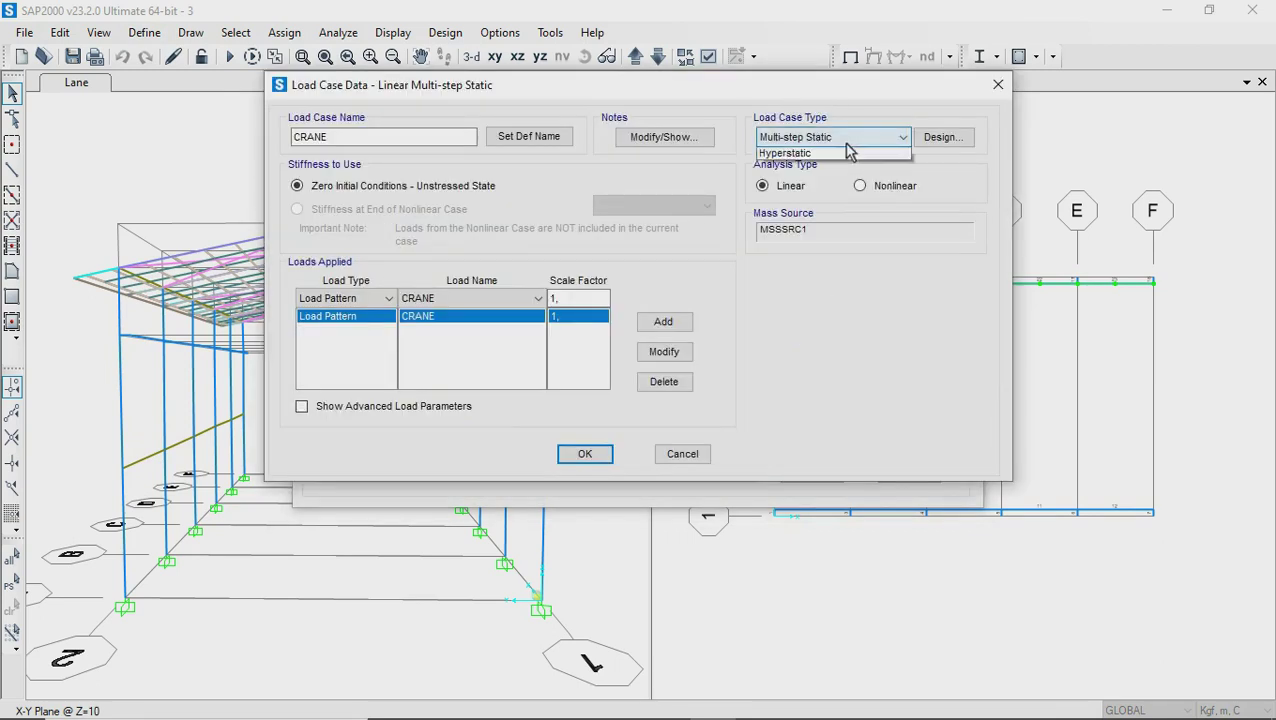
click(800, 180)
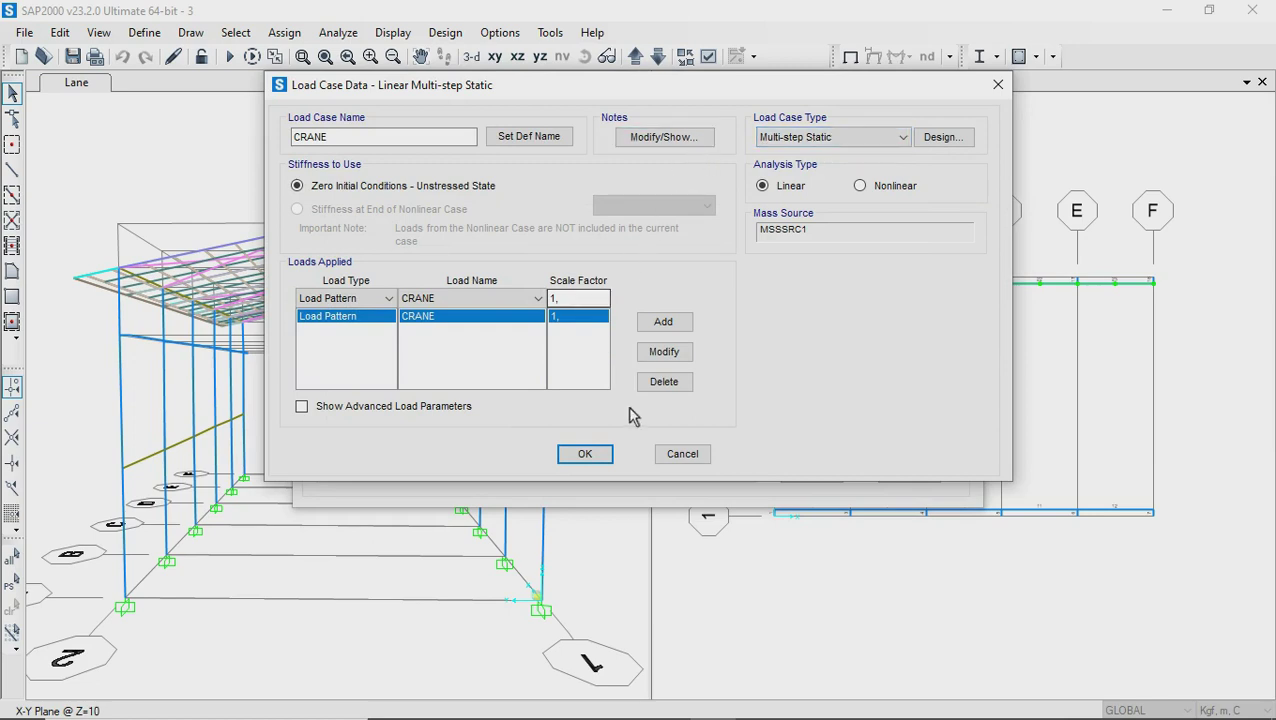
click(585, 454)
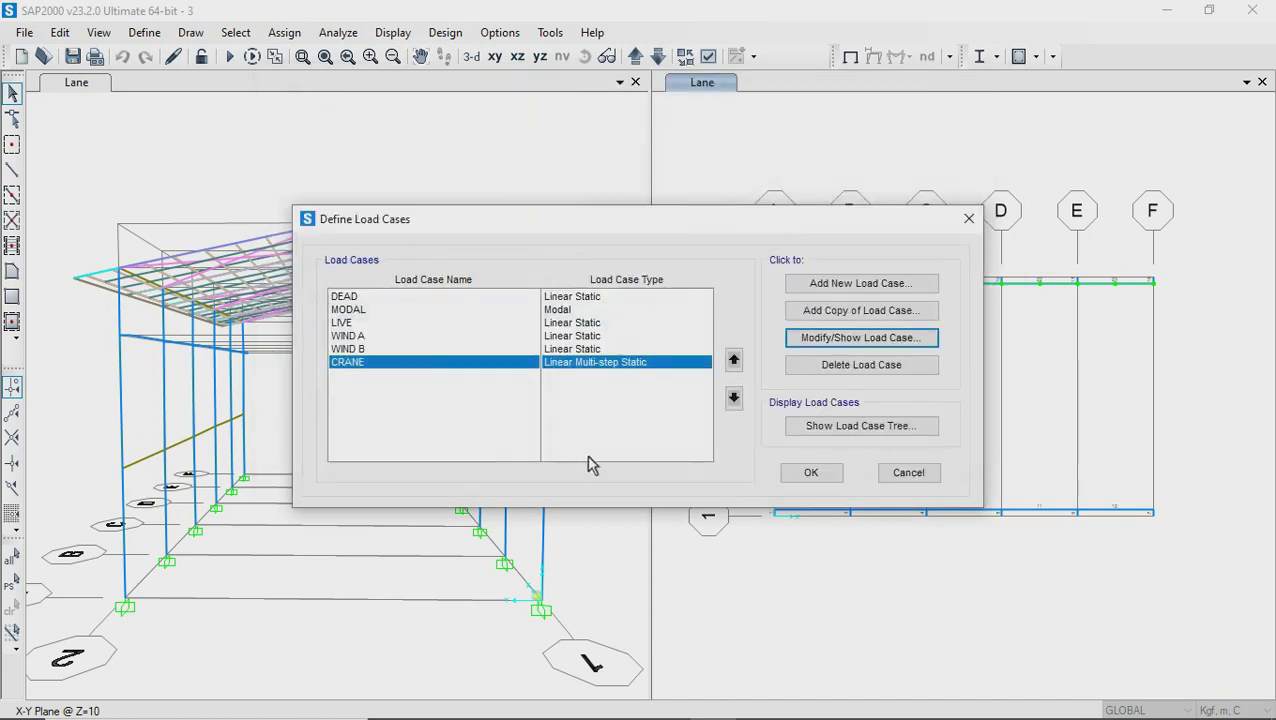
click(811, 474)
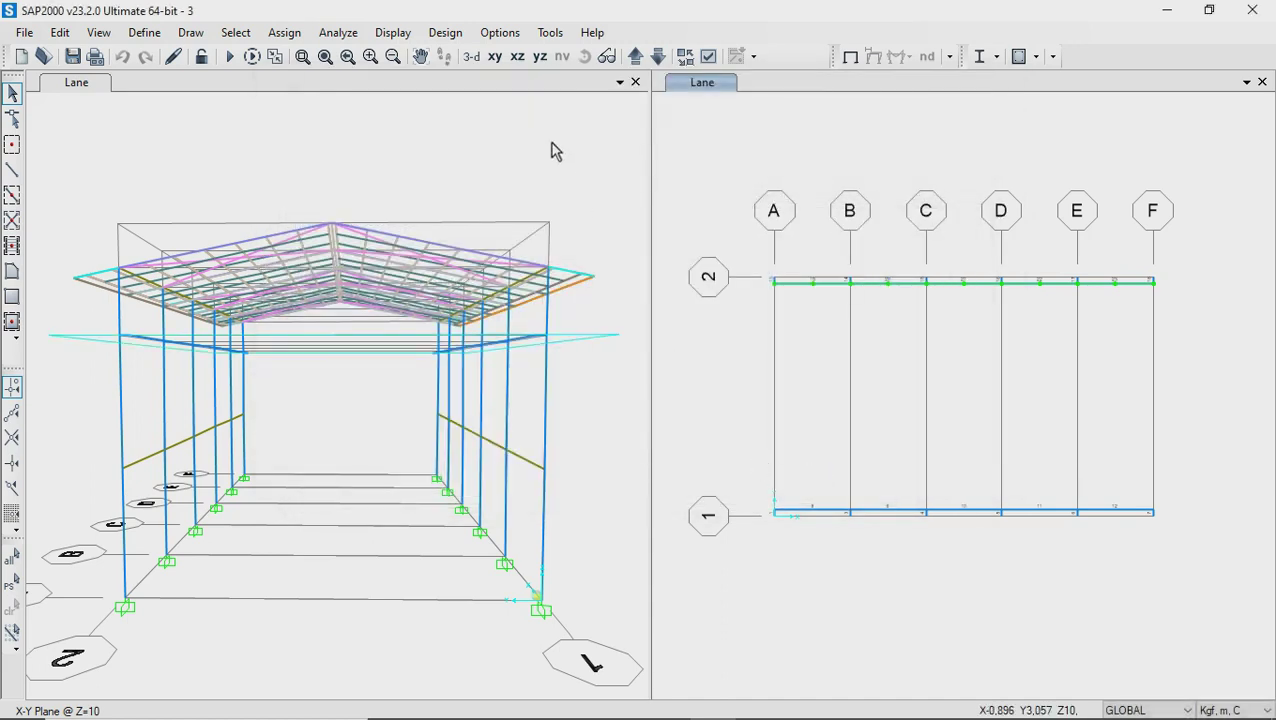
Run the analysis of all load cases, including the CRANE moving load case
click(340, 33)
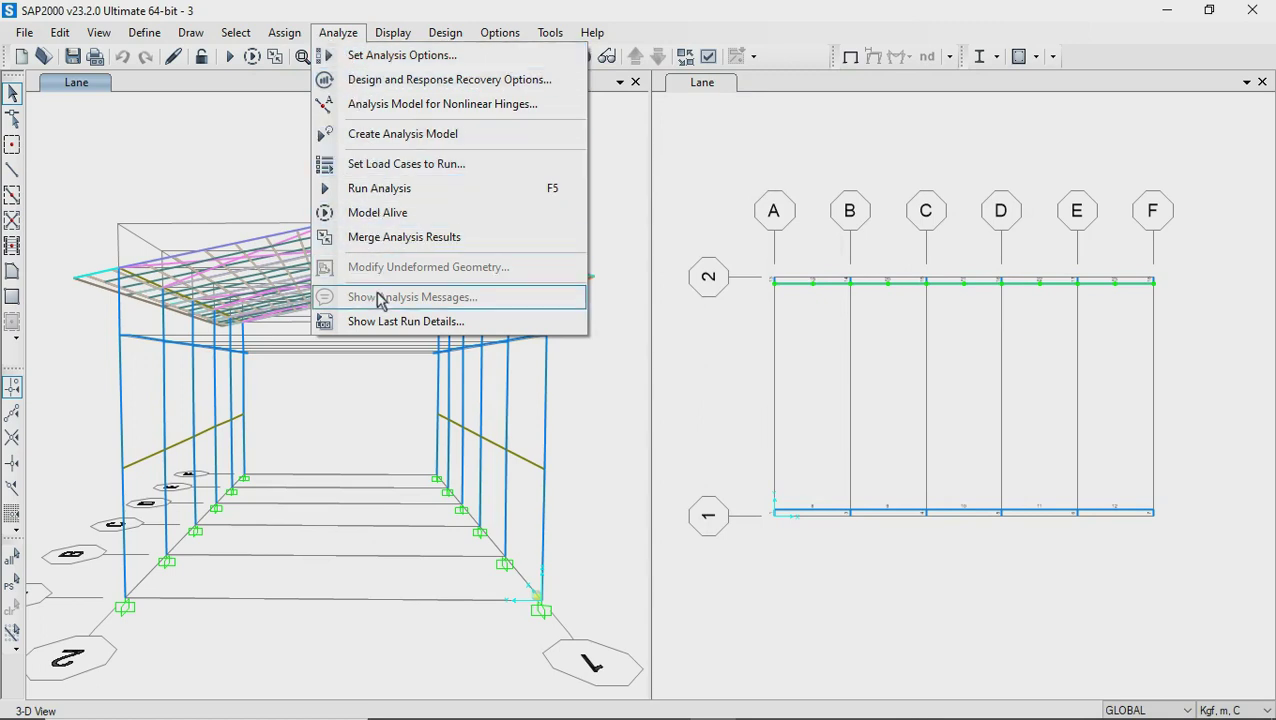
click(377, 170)
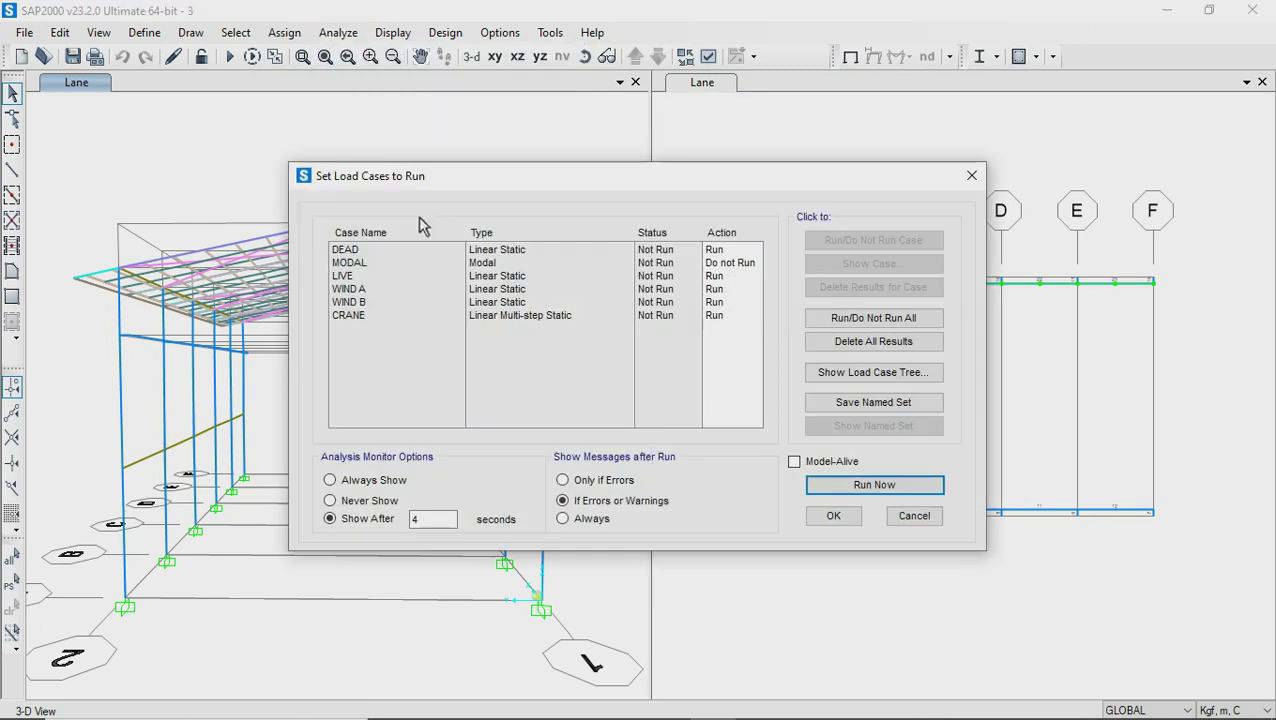
click(543, 318)
click(716, 251)
click(851, 489)
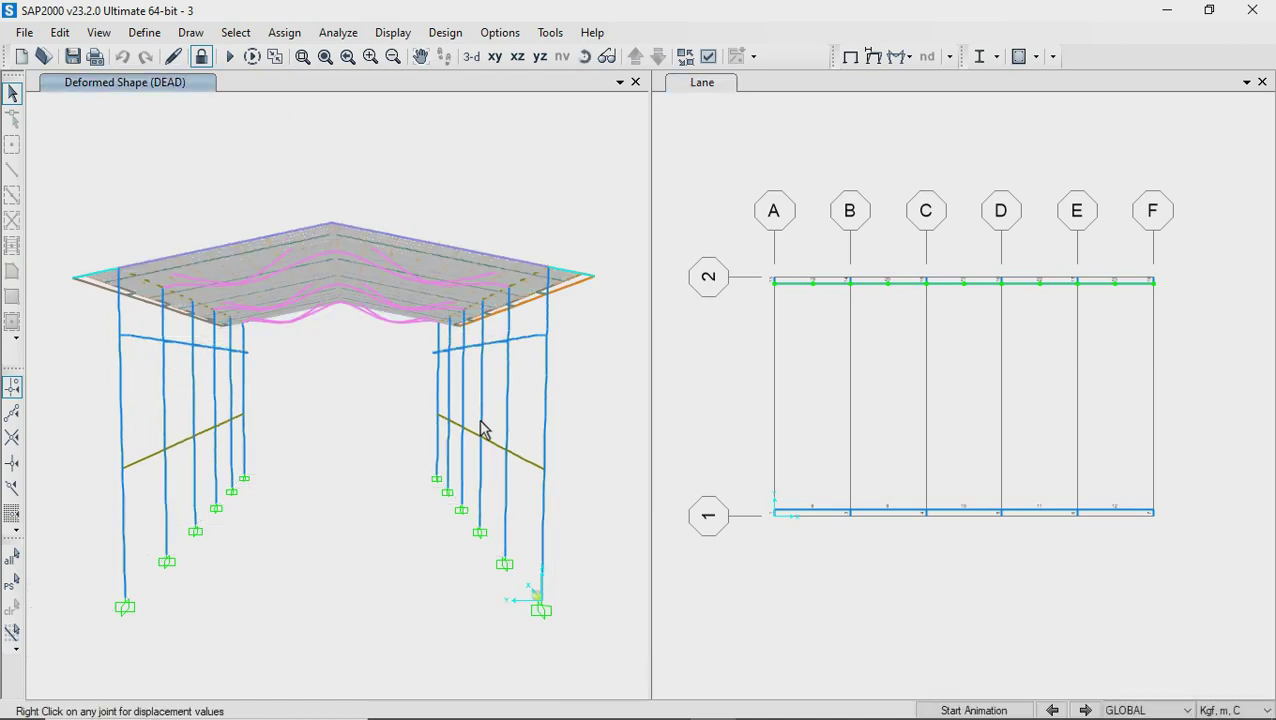
click(874, 58)
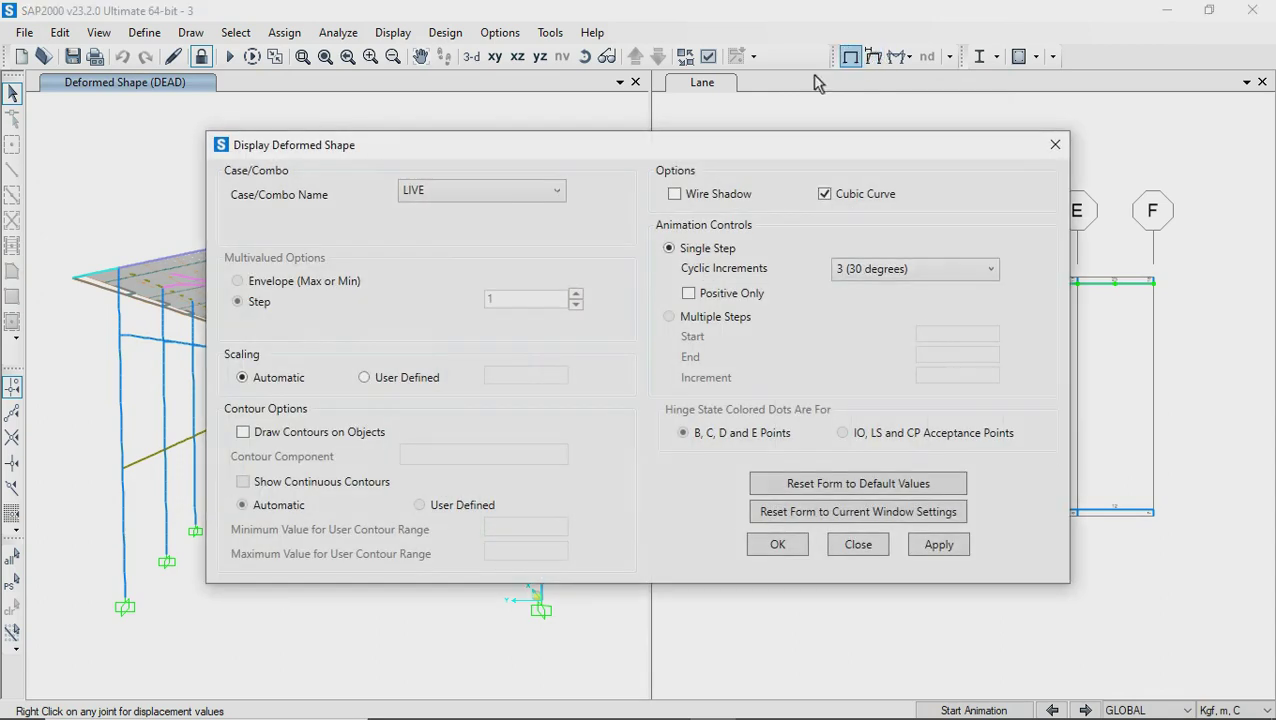
Show the CRANE deformed shape as single steps, advance from step 1 to 3, and orbit
click(518, 196)
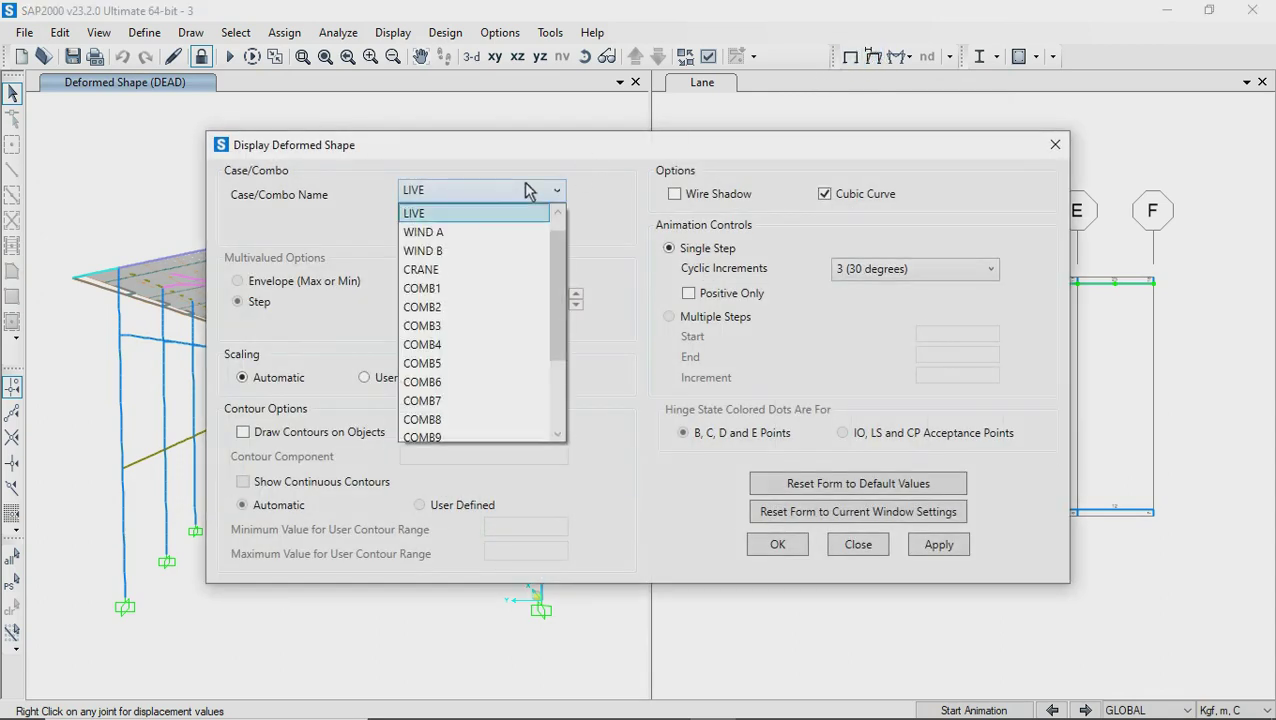
click(478, 270)
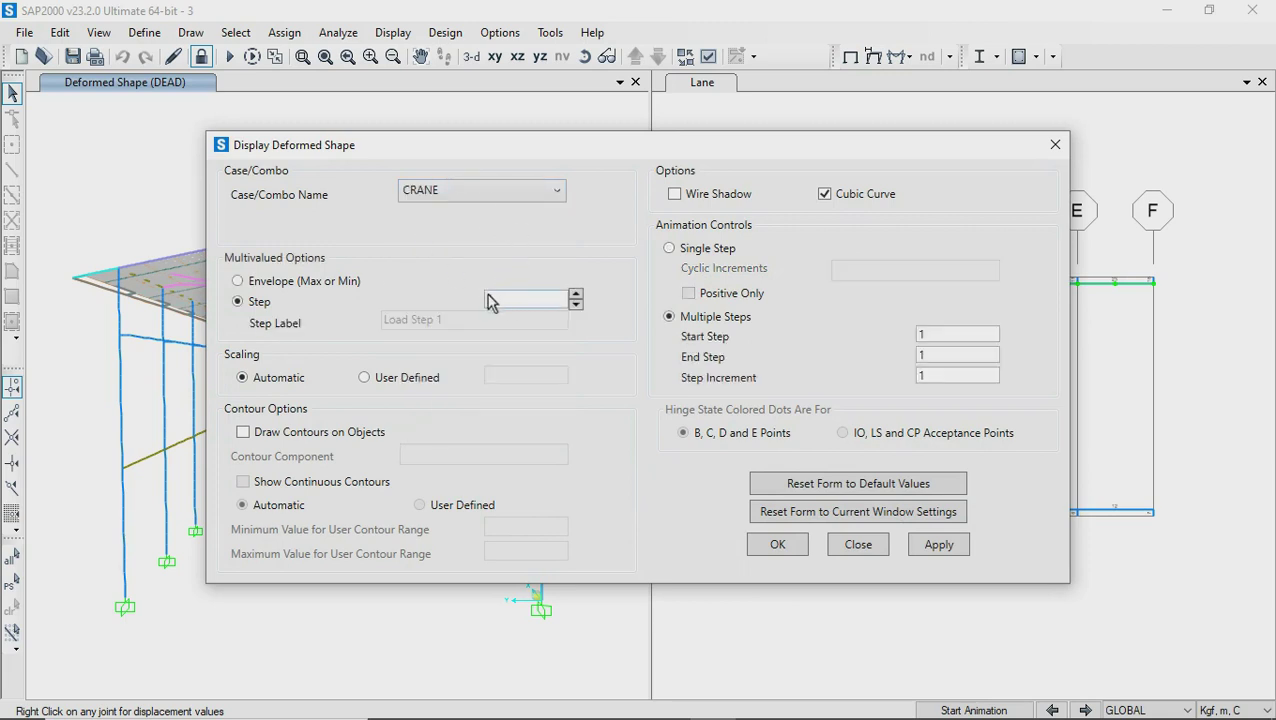
click(670, 250)
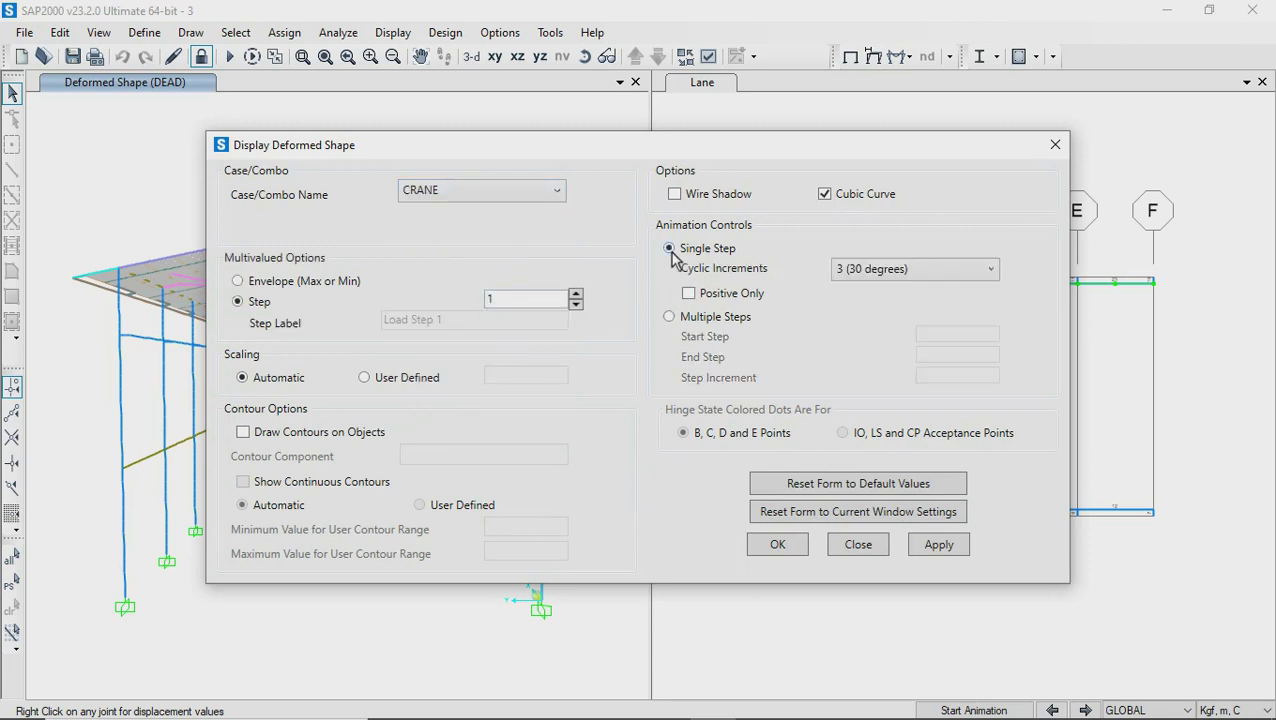
click(776, 544)
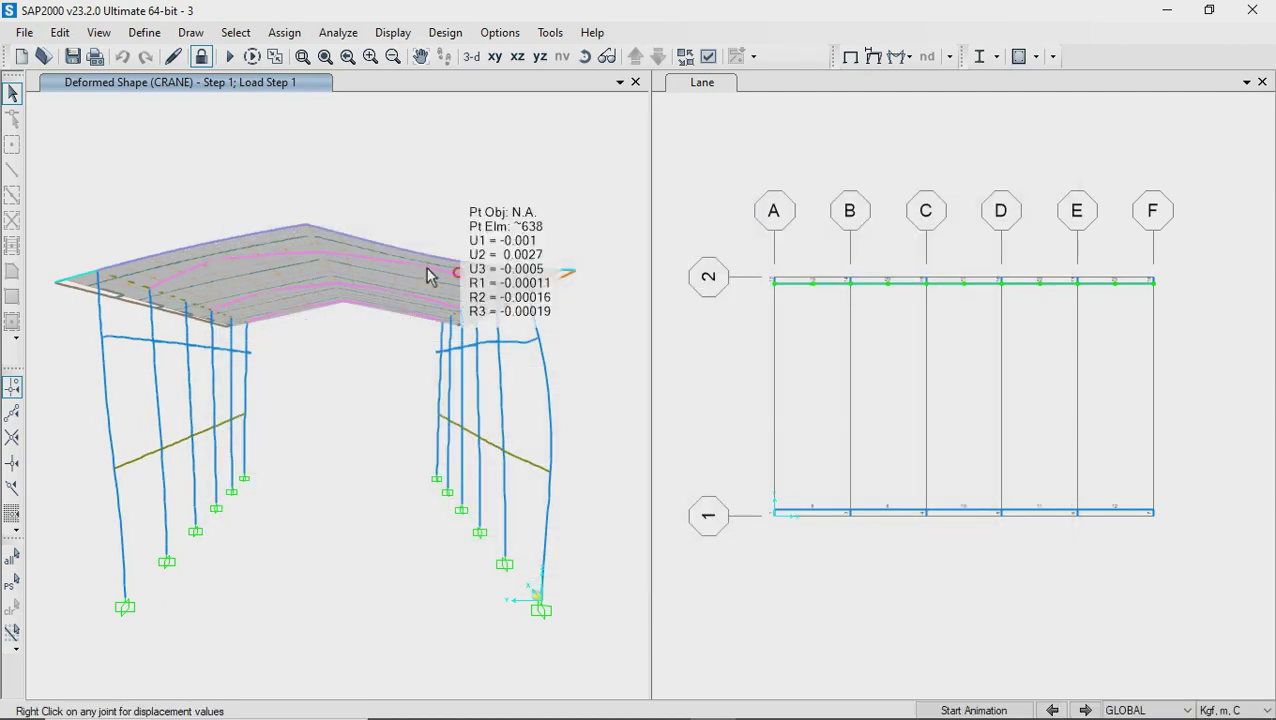
click(1085, 710)
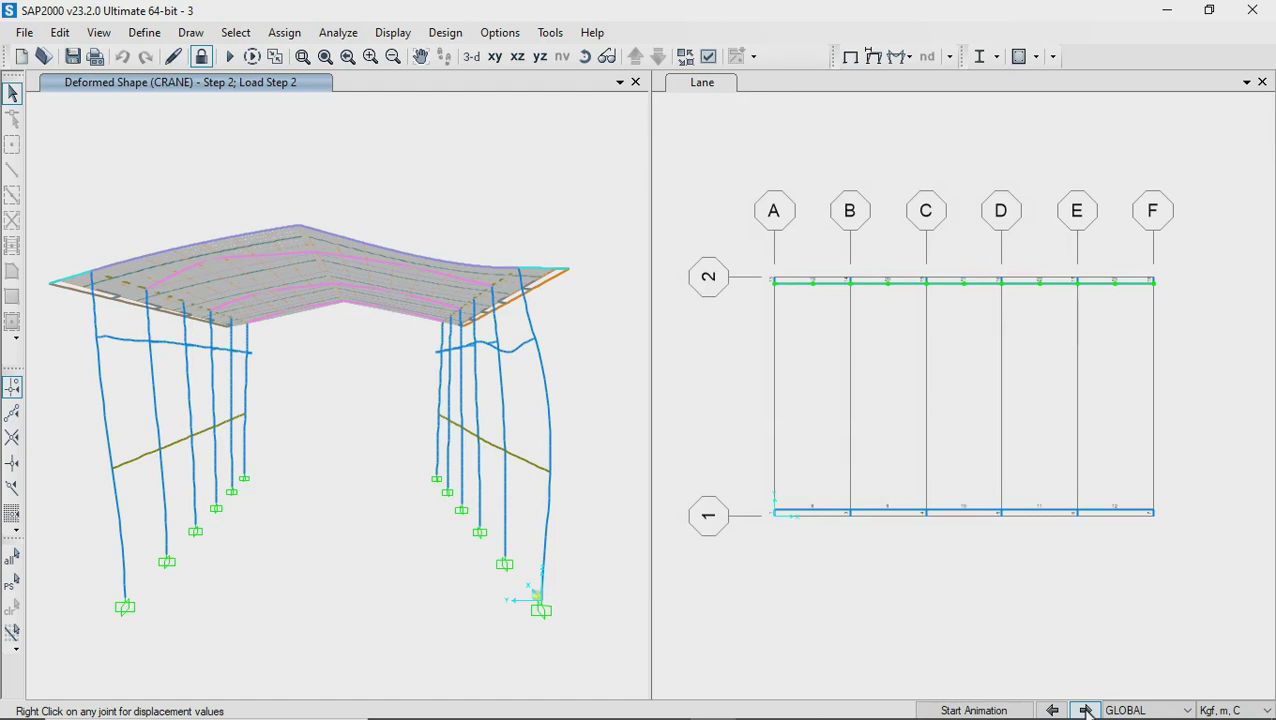
click(1085, 709)
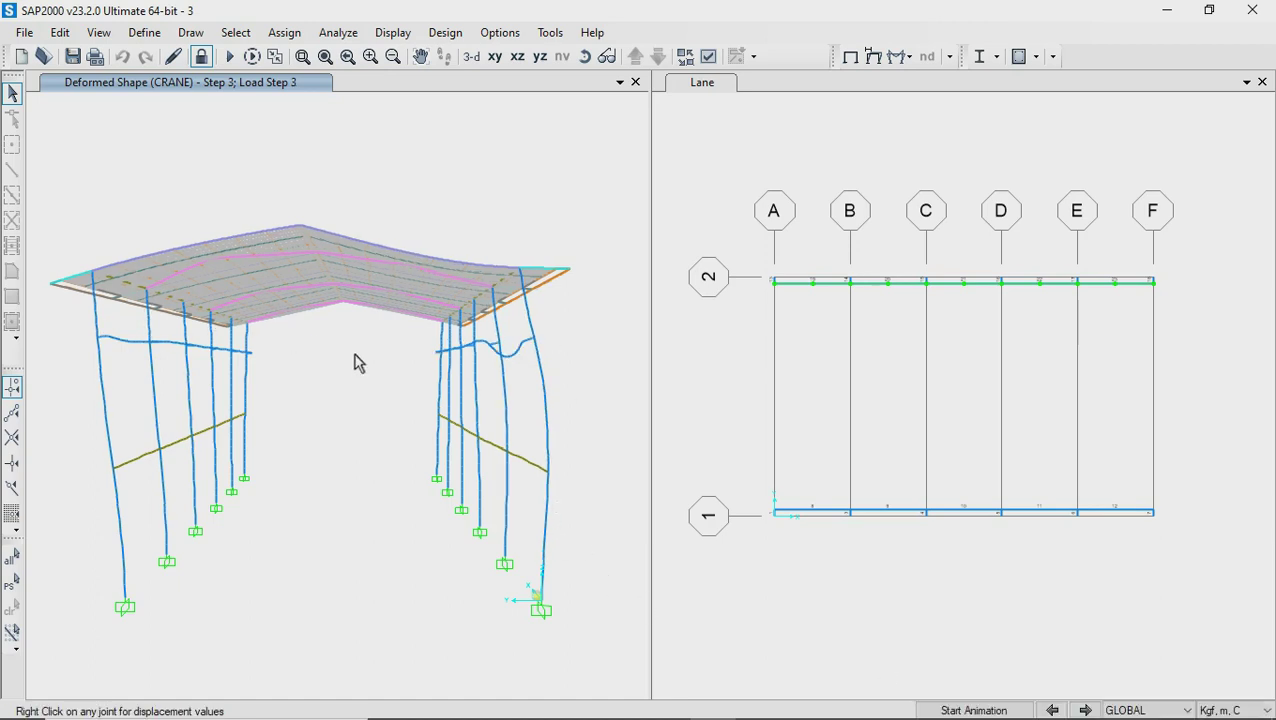
click(585, 56)
drag(405, 440, 395, 424)
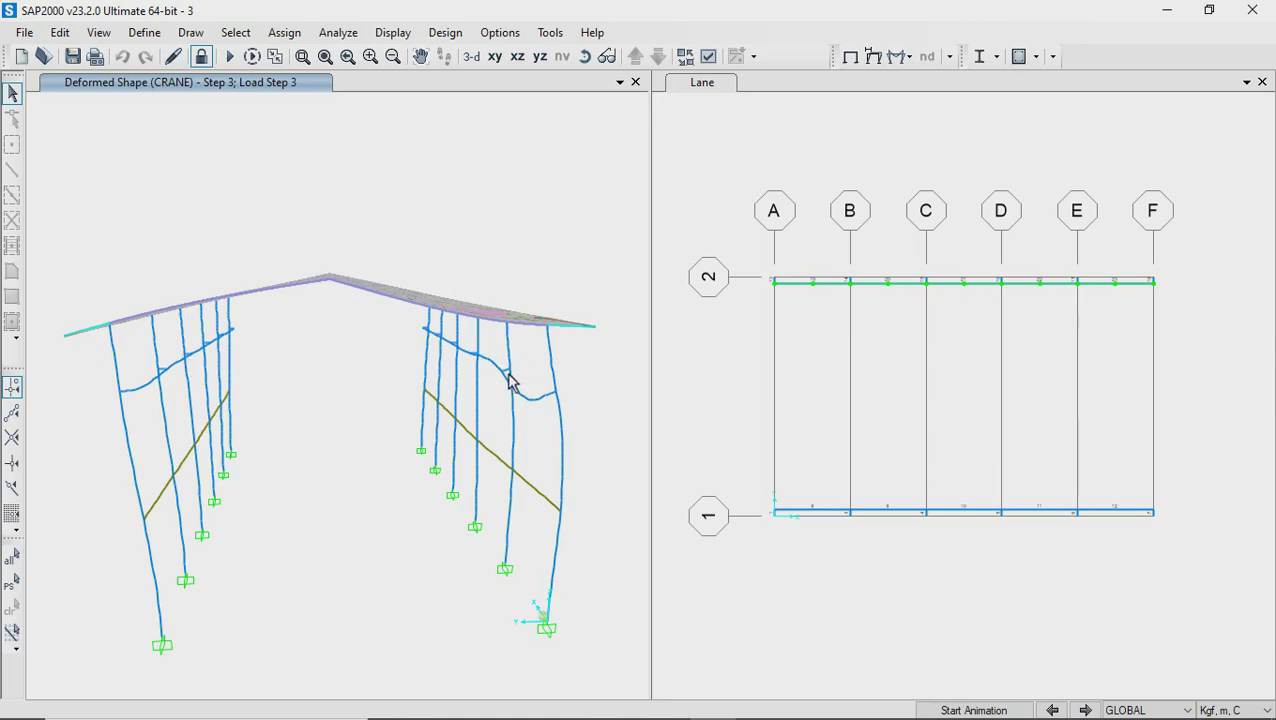
Display the CRANE deformed shape at Load Step 38 and orbit to a side view
click(873, 57)
double_click(510, 300)
text(38)
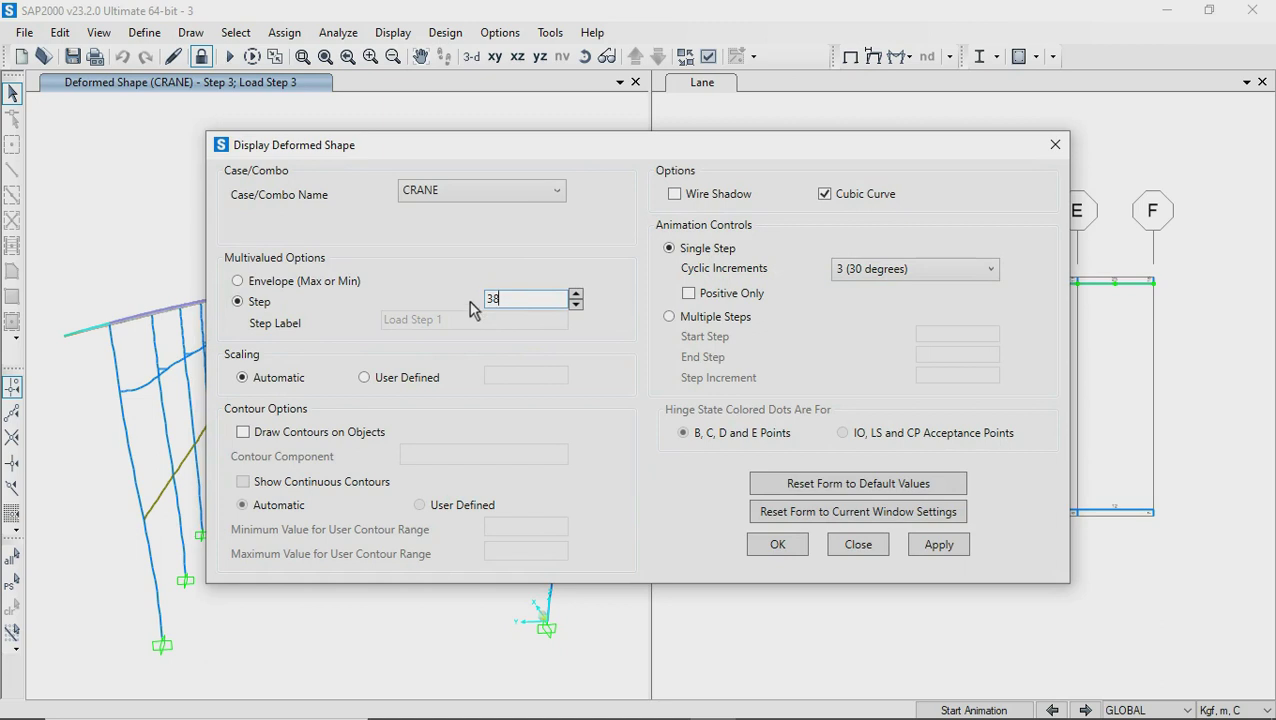
click(797, 548)
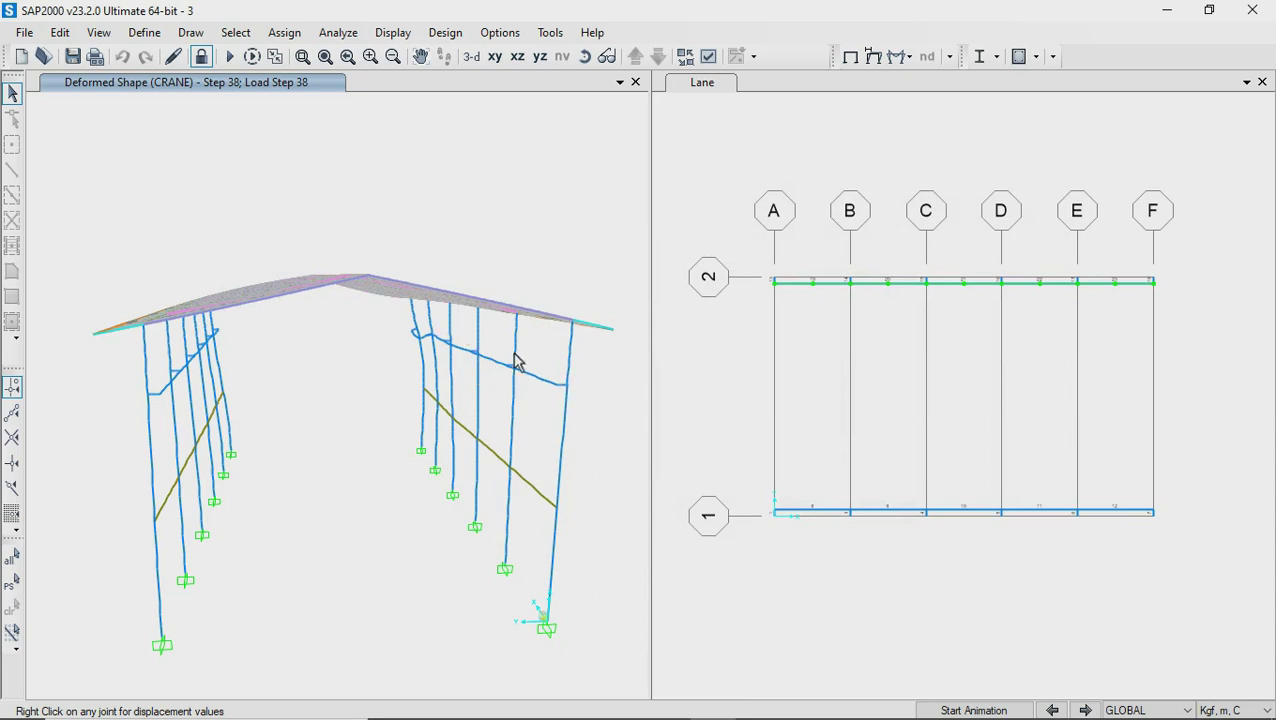
click(583, 62)
drag(353, 487, 419, 476)
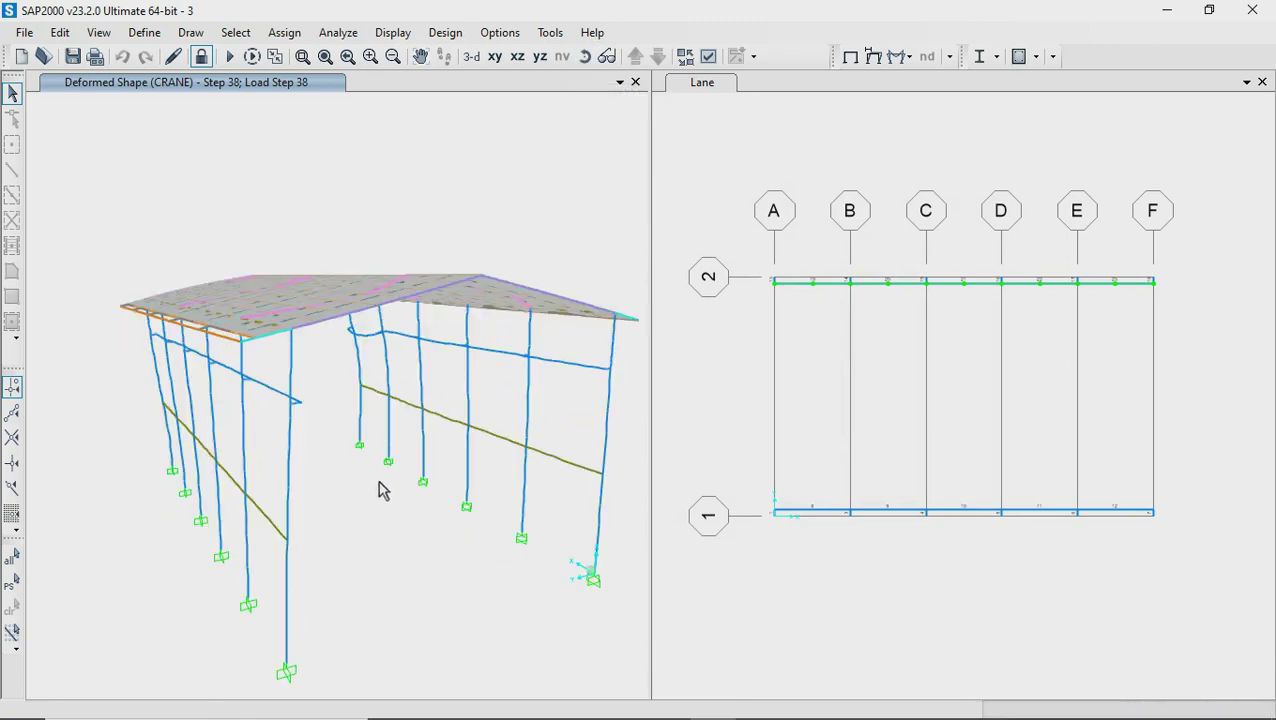
Retype the load step number, entering 9 over the selected 38, and reapply it
click(875, 57)
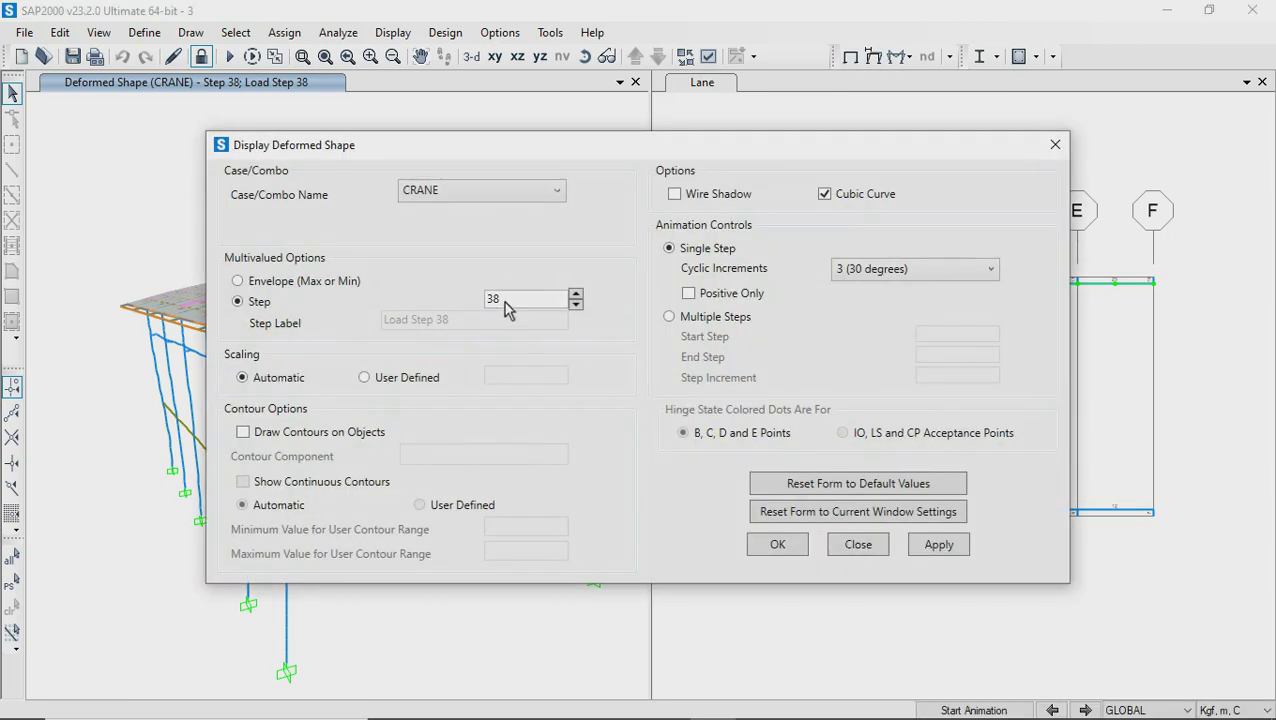
drag(505, 303, 481, 306)
text(9)
click(776, 545)
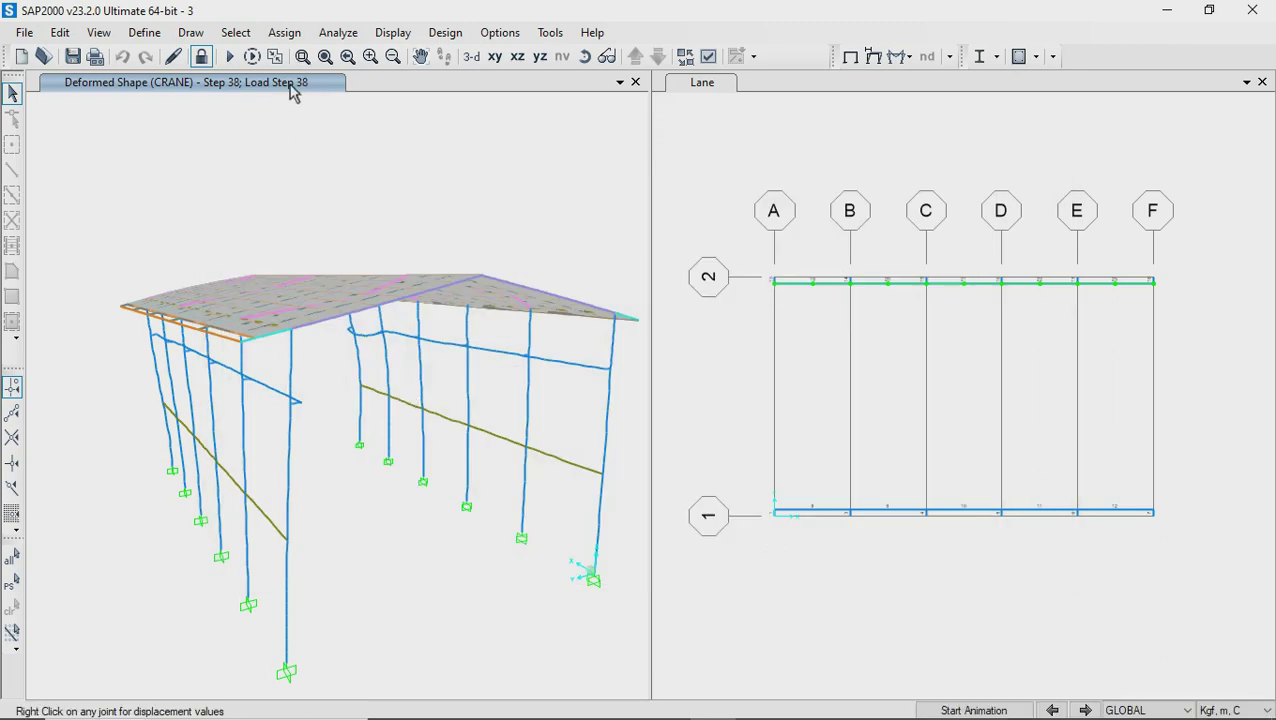
click(873, 58)
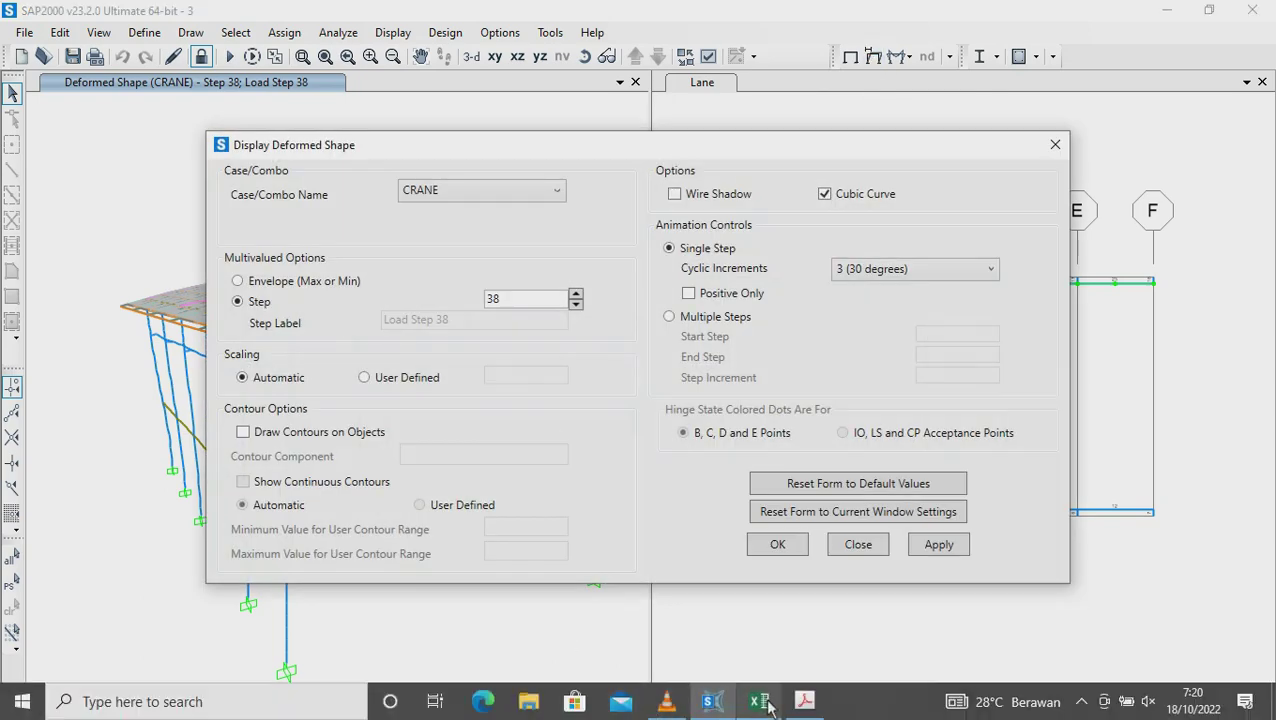
click(759, 700)
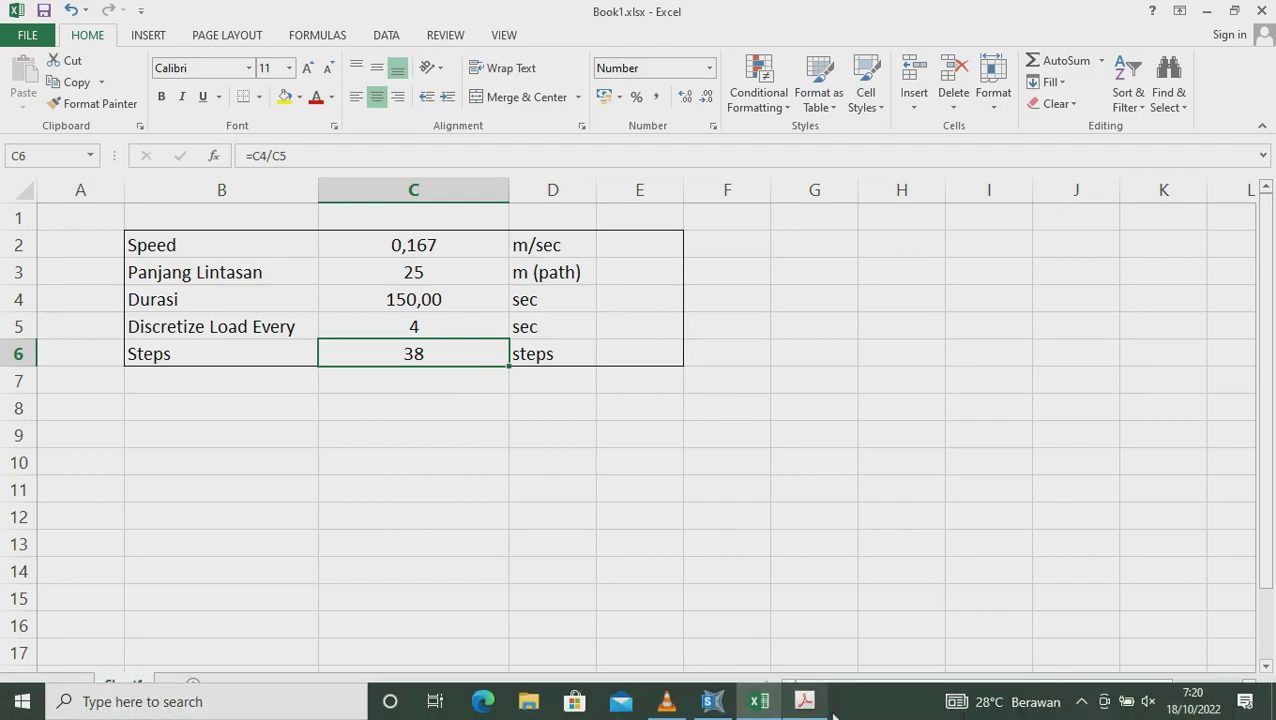
click(725, 704)
click(759, 701)
click(433, 322)
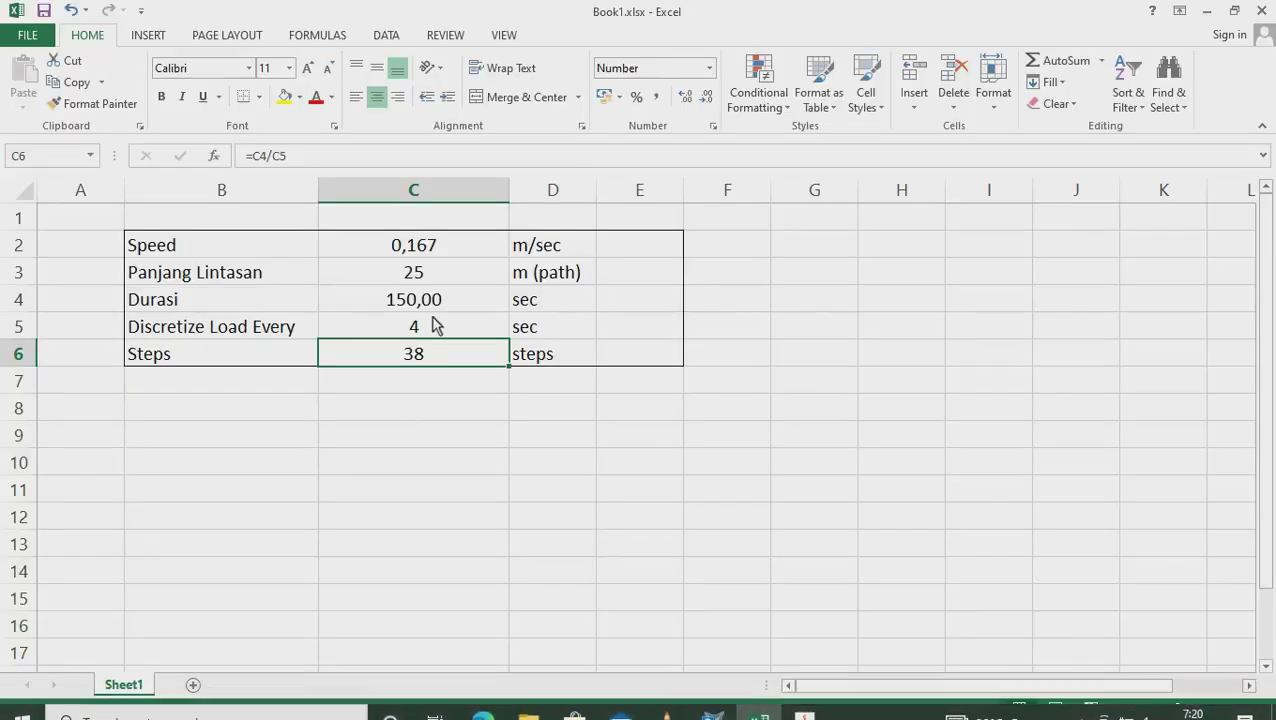
double_click(436, 354)
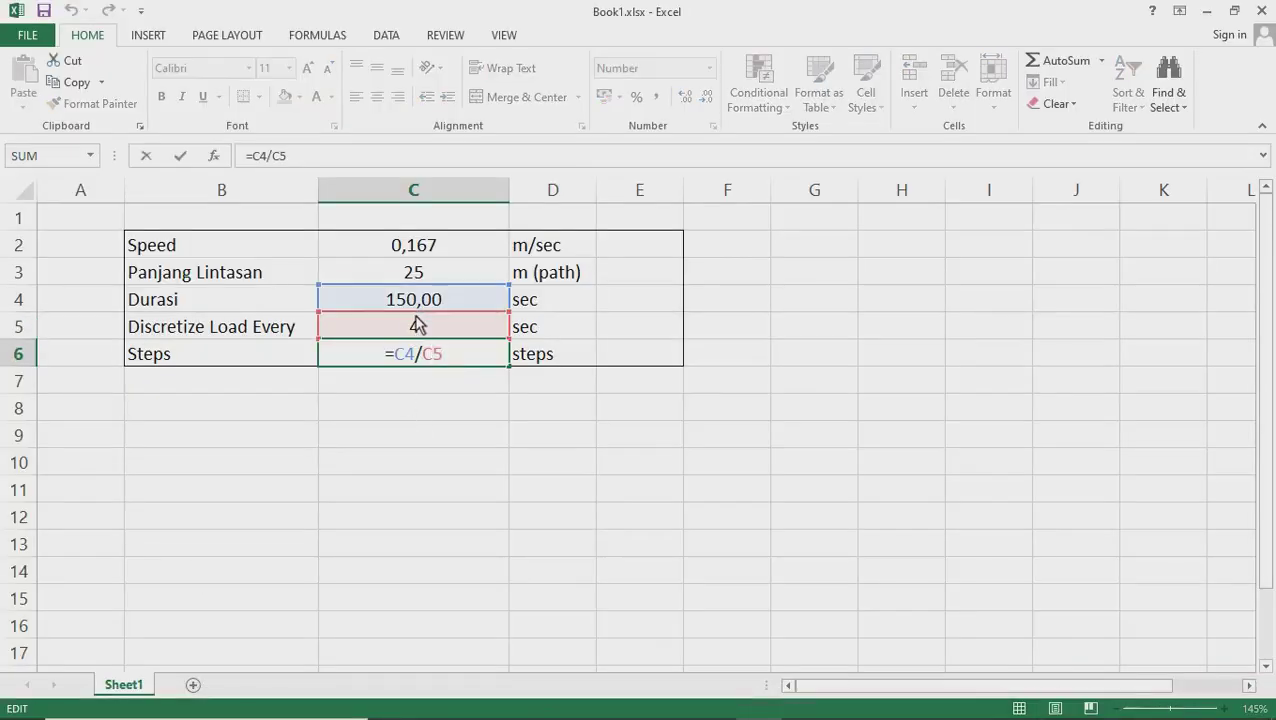
key(Escape)
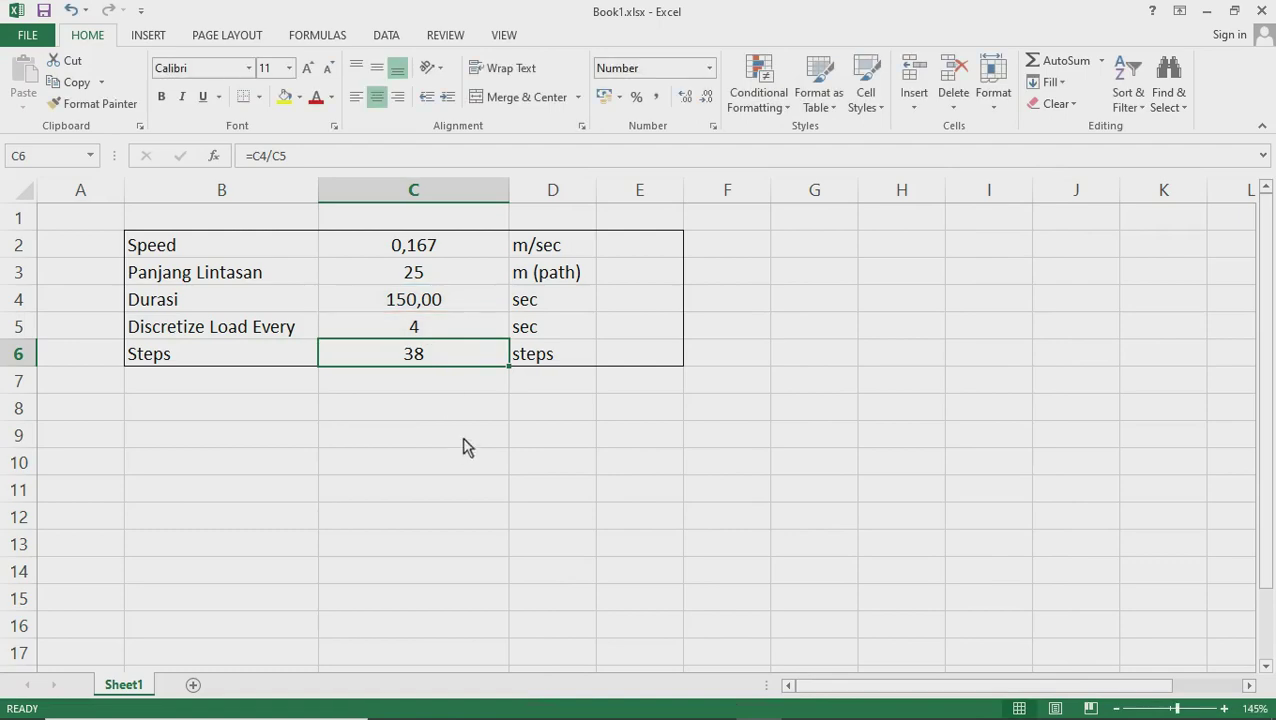
click(465, 446)
click(712, 700)
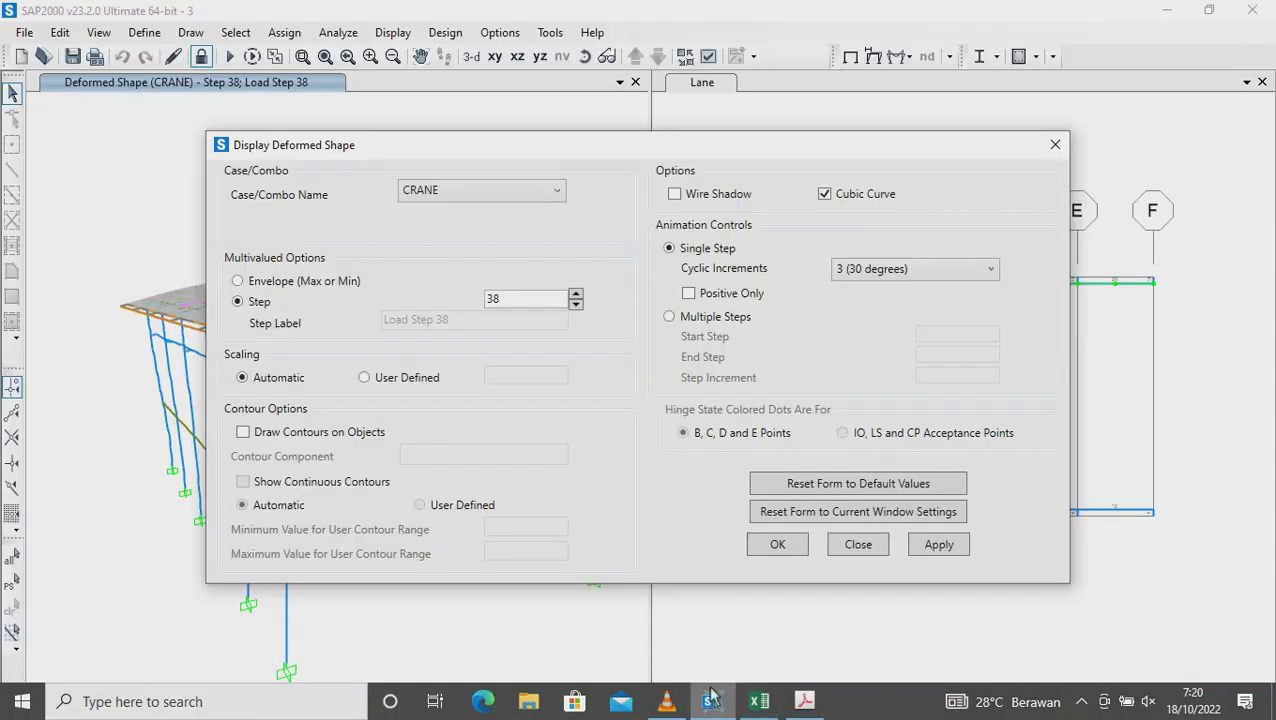
Show the frame Moment 3-3 diagram for the CRANE moving load case
click(849, 548)
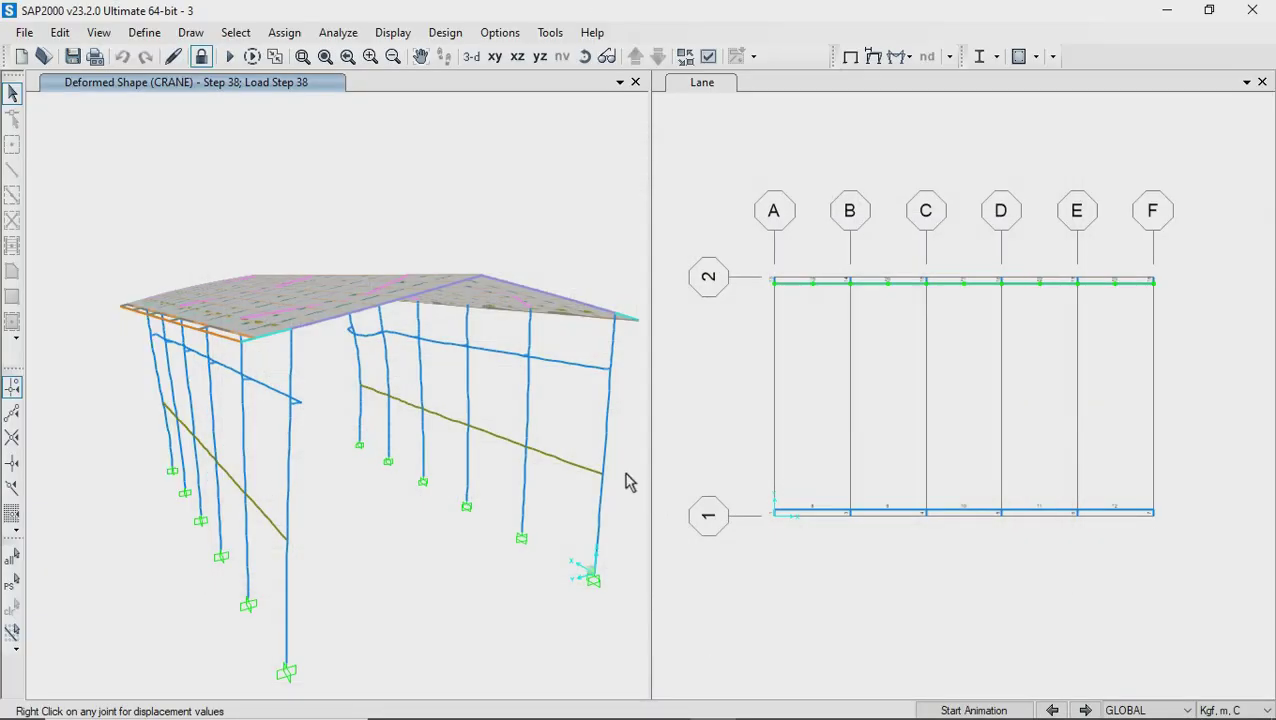
click(907, 56)
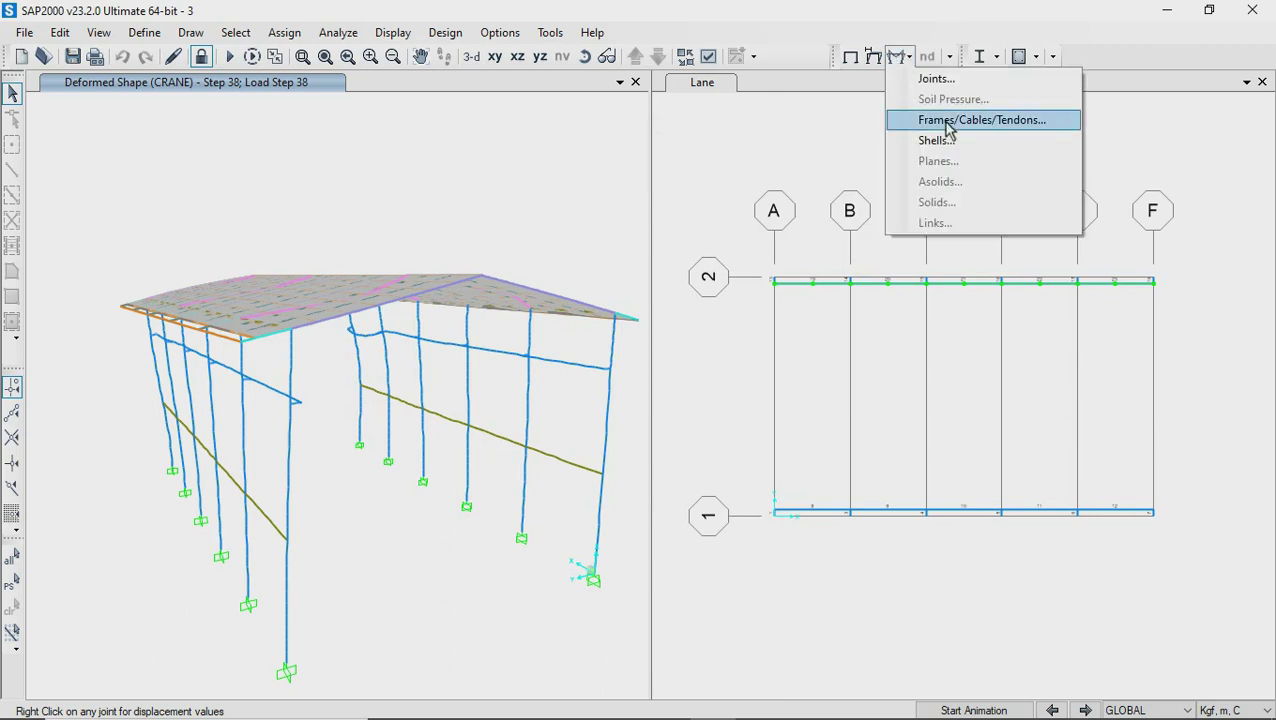
click(948, 121)
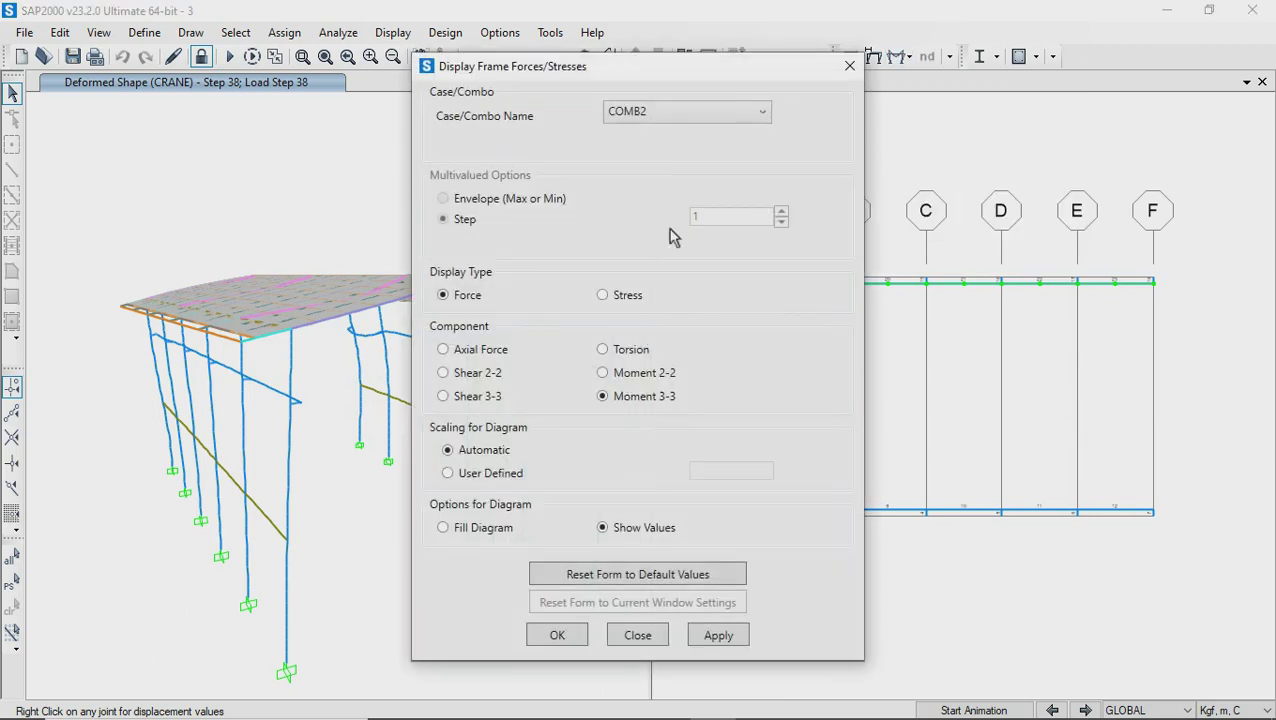
click(673, 112)
scroll(662, 250, up, 2)
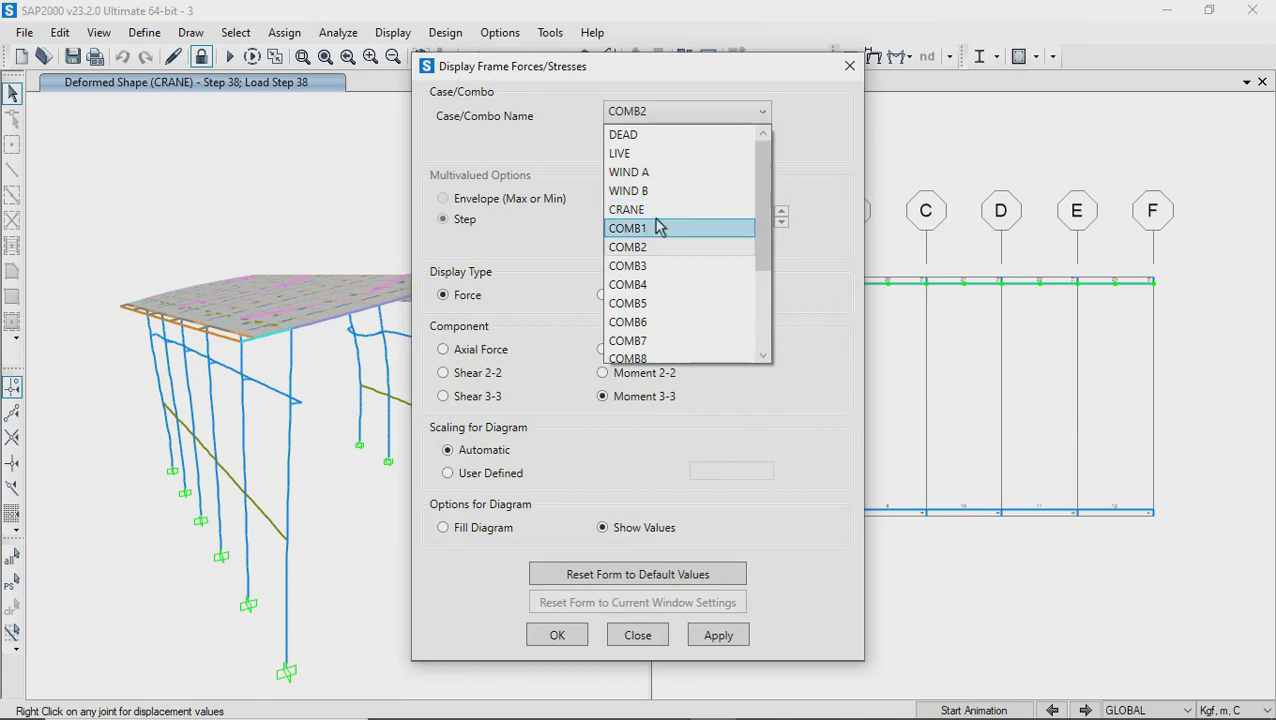
click(650, 210)
click(567, 637)
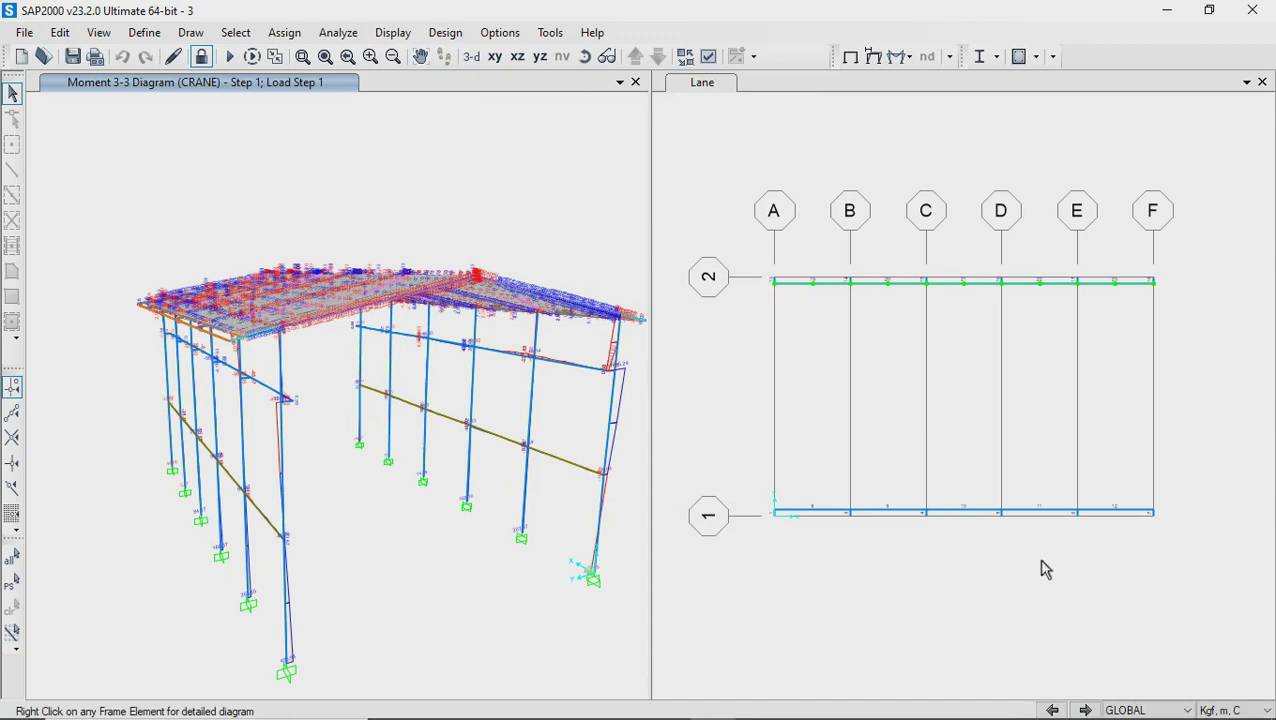
Advance the moment diagram one load step and orbit to look along the frame
click(1085, 710)
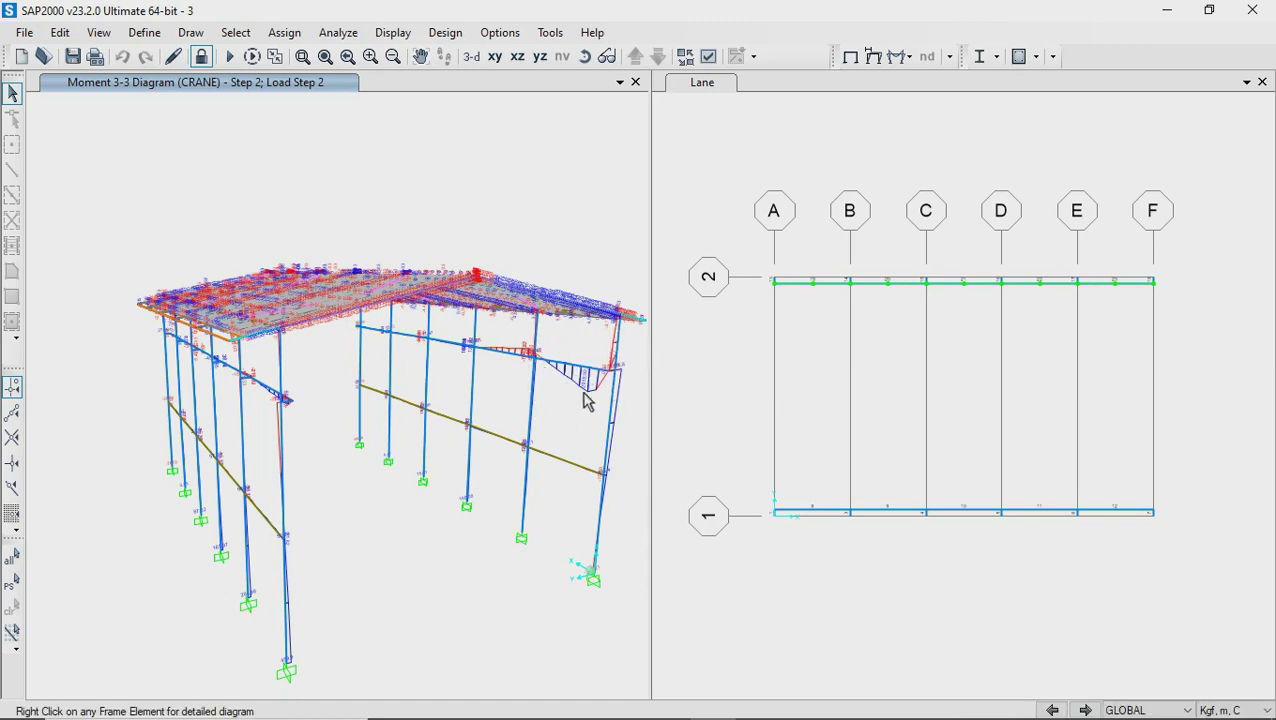
click(586, 57)
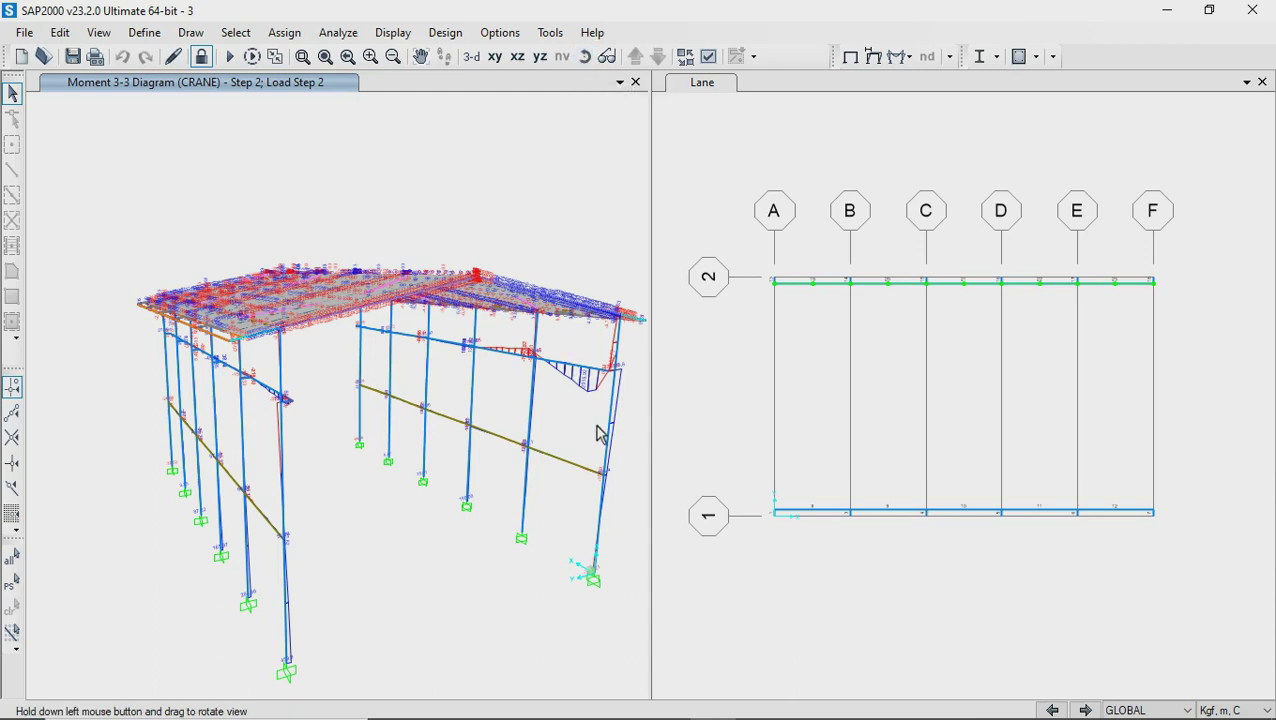
drag(597, 432, 478, 436)
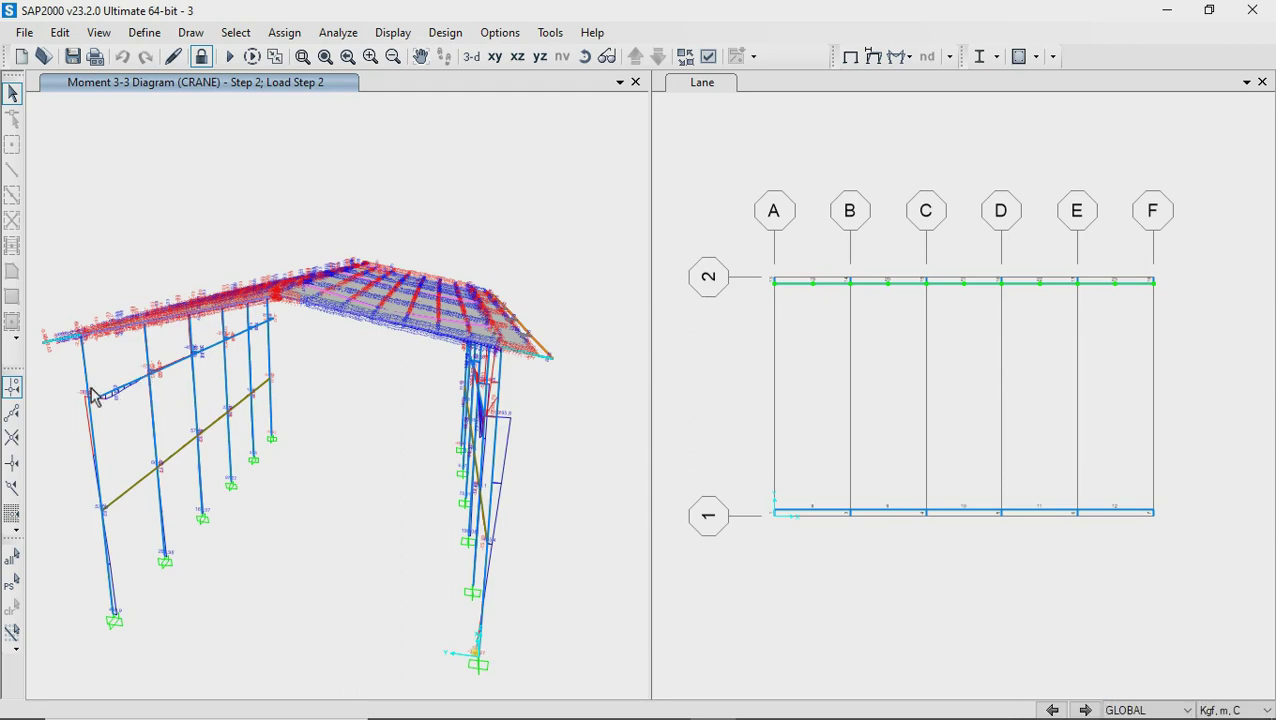
click(586, 57)
mouse_move(344, 462)
mouse_down()
mouse_move(399, 458)
mouse_move(374, 452)
mouse_up()
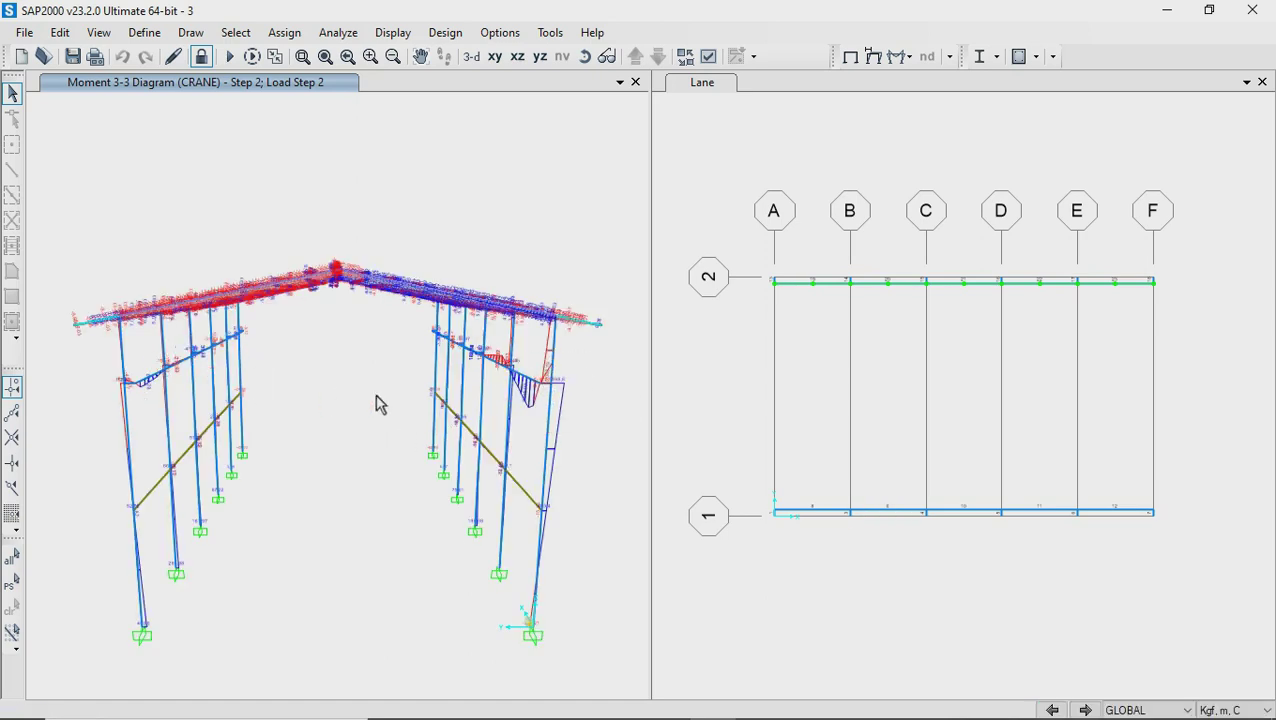
Set the frame force display to Load Step 38 and orbit to an oblique angle
click(900, 62)
click(922, 121)
text(3)
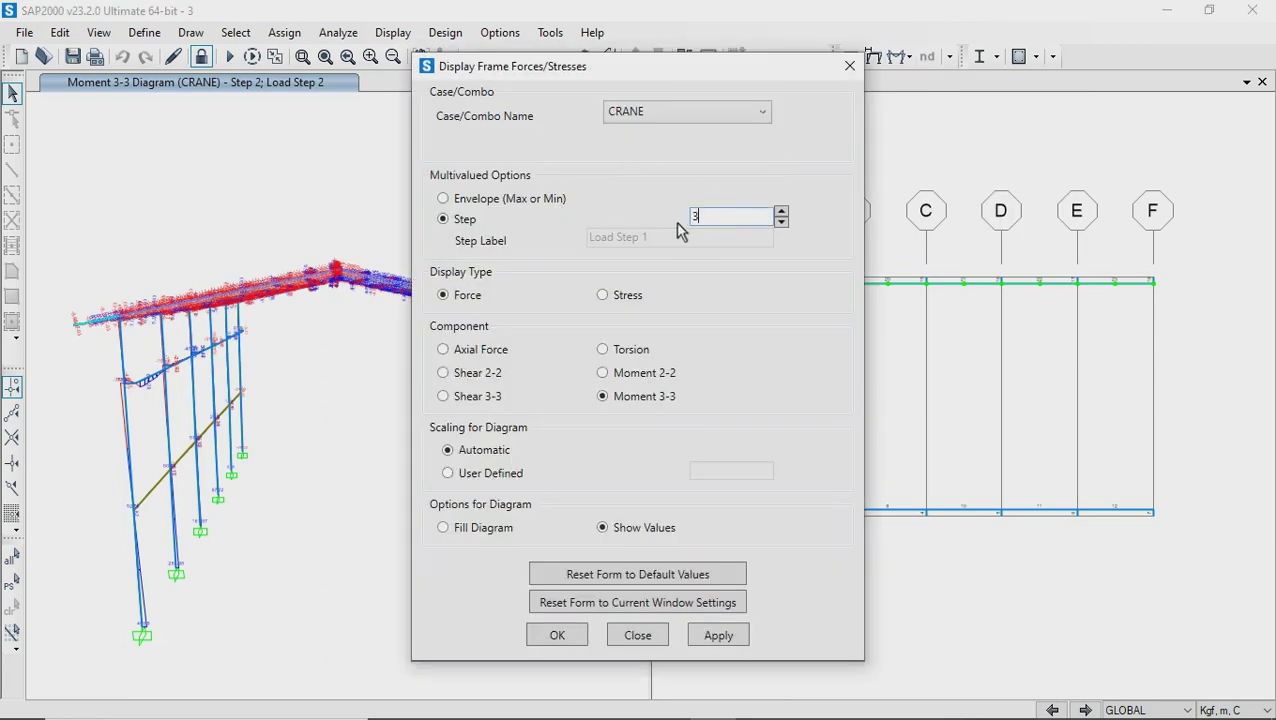
text(8)
click(573, 636)
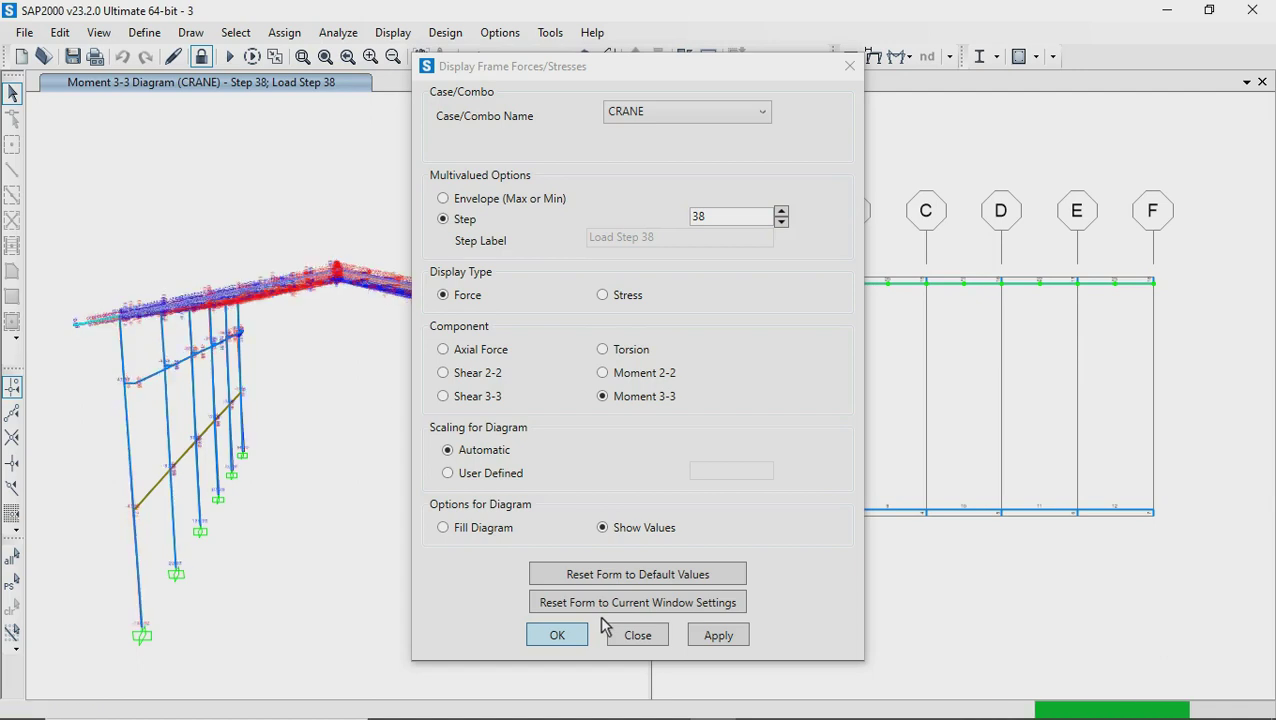
click(608, 630)
click(586, 58)
drag(279, 593, 346, 597)
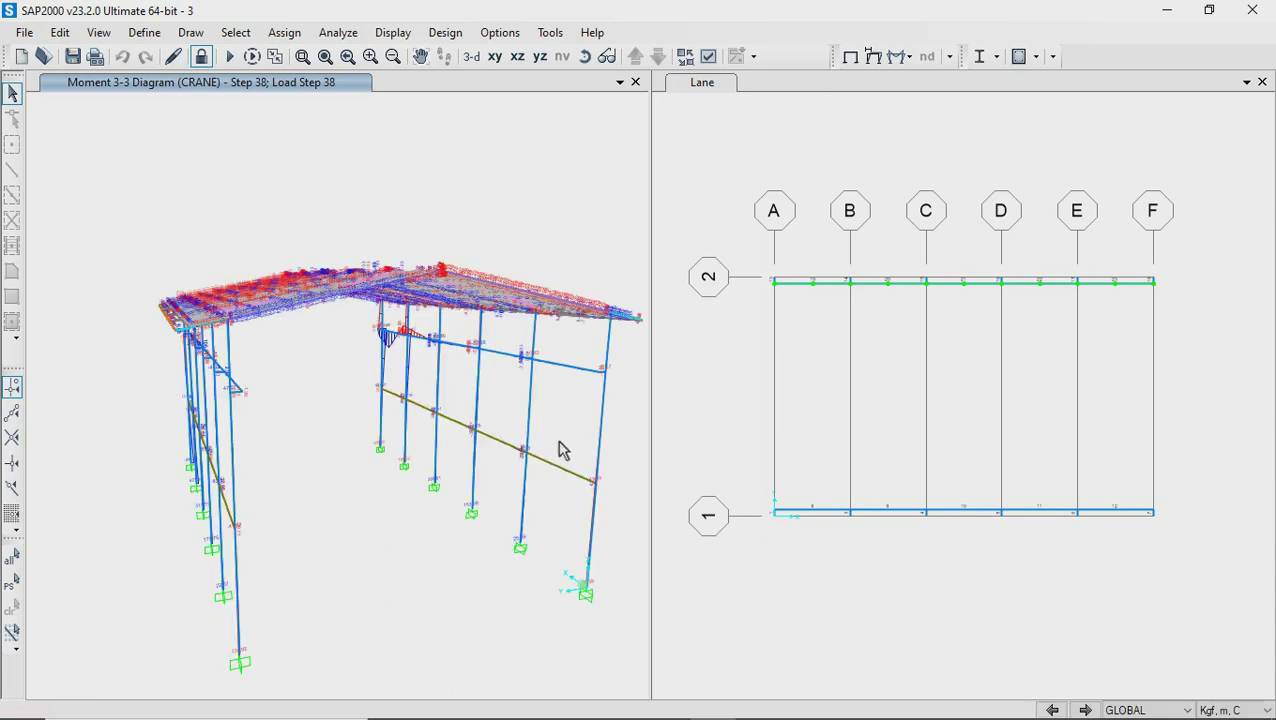
click(585, 56)
Orbit to an end-on view, zoom into the frame, and choose Multiple Steps for the CRANE deformed shape
drag(533, 540, 474, 527)
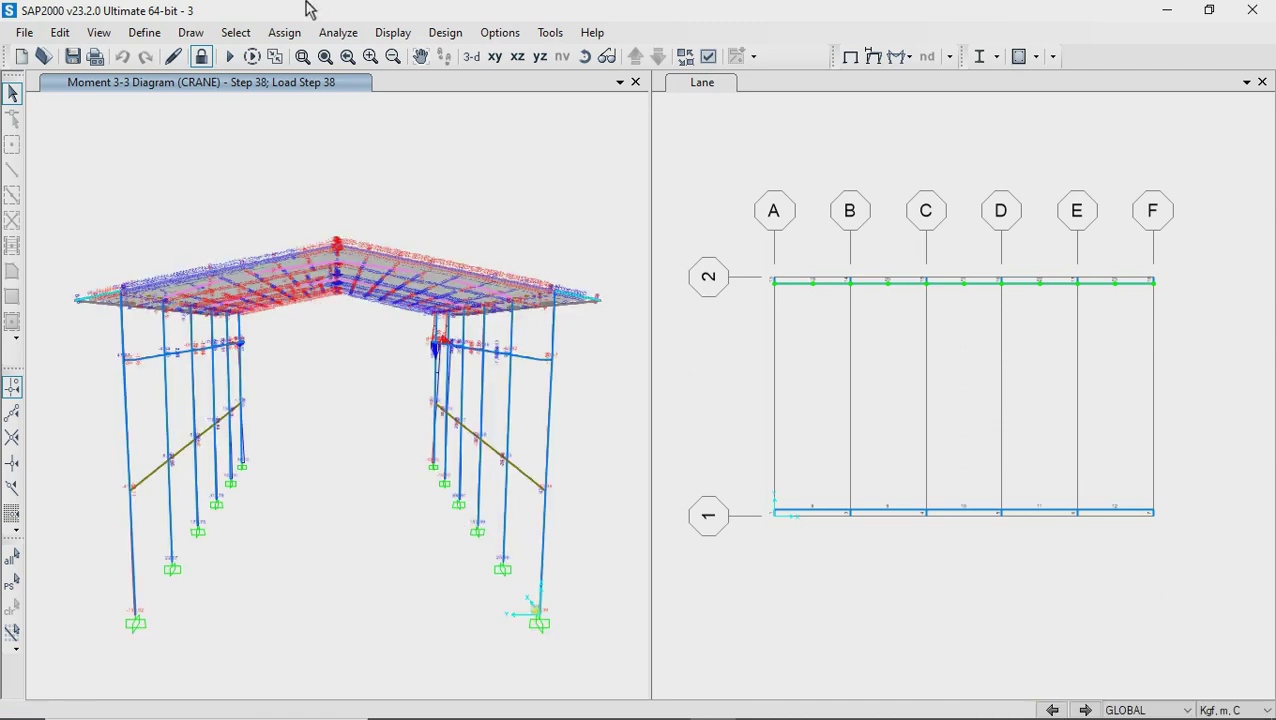
click(302, 58)
mouse_move(60, 222)
mouse_down()
mouse_move(510, 493)
mouse_move(617, 655)
mouse_up()
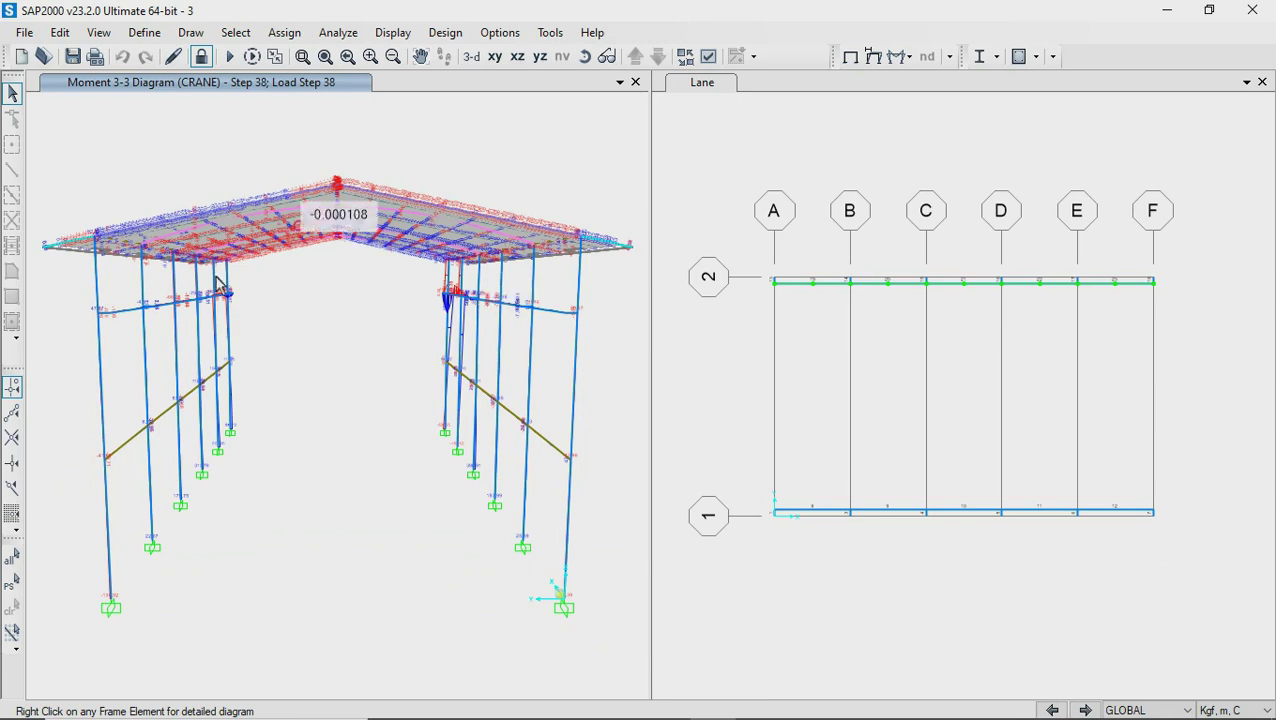
click(876, 58)
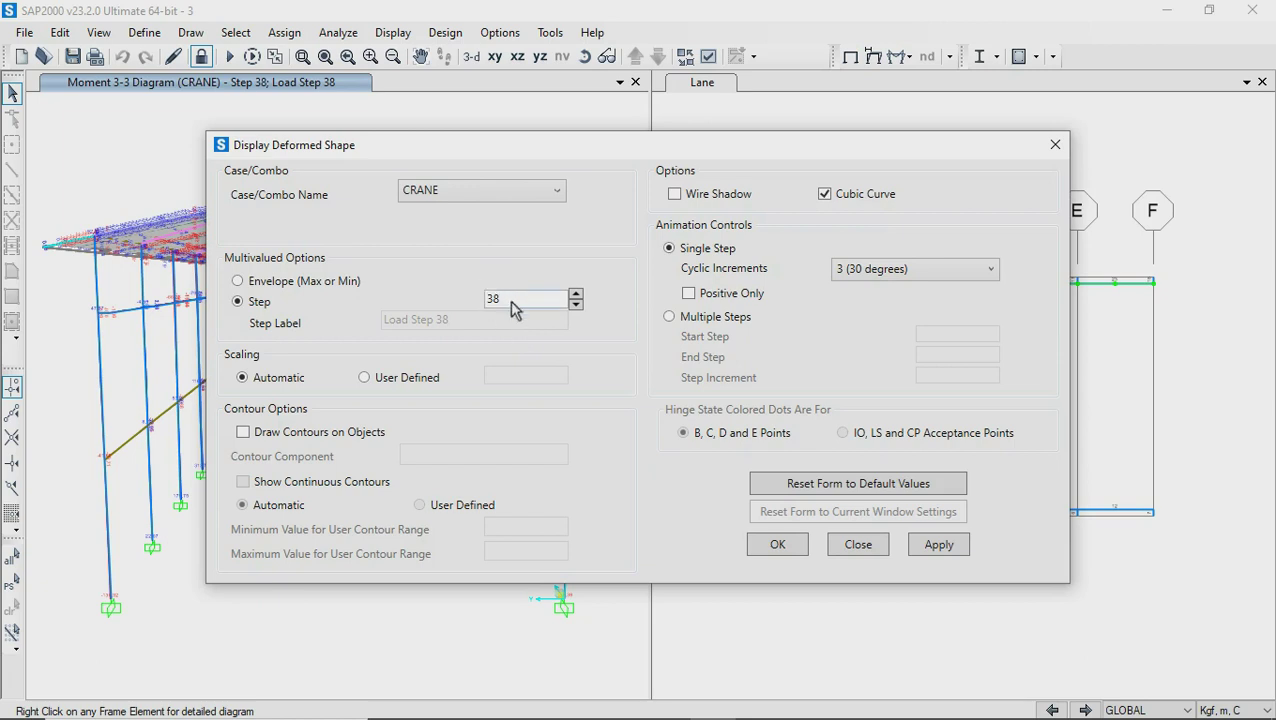
click(698, 318)
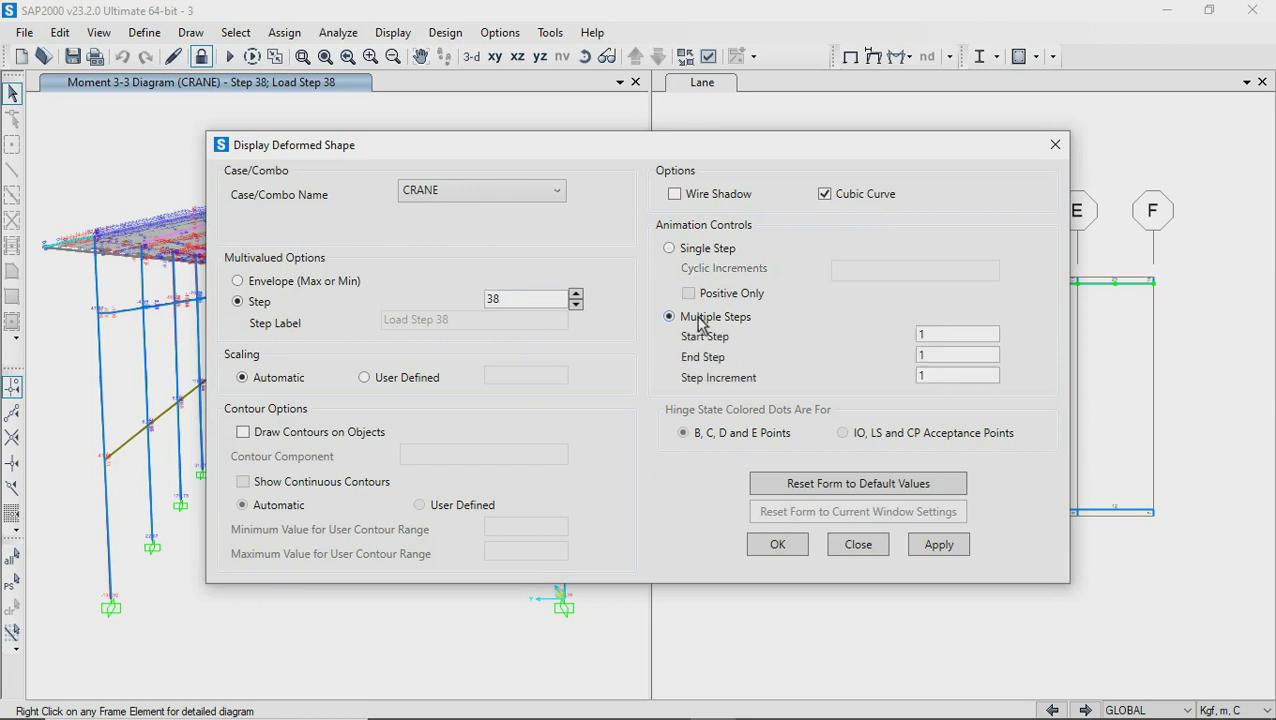
Set the End Step to 38, then play and stop the crane animation
double_click(940, 355)
text(8)
click(786, 546)
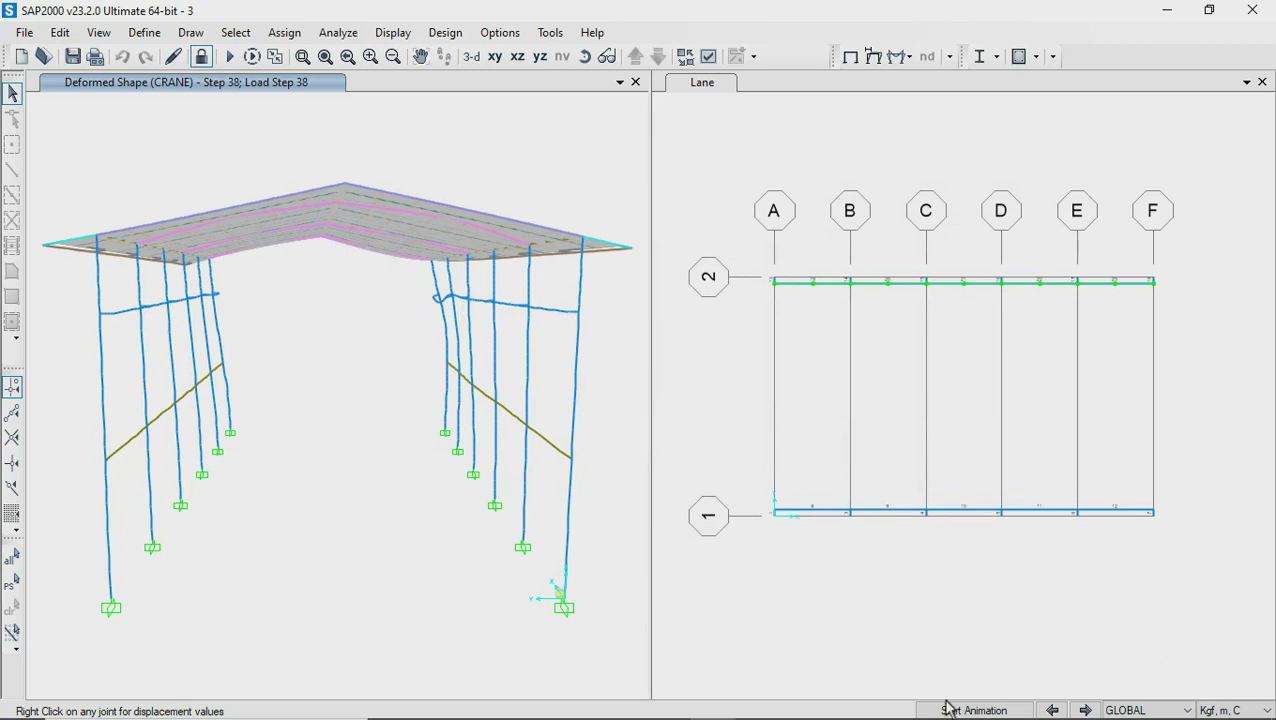
click(948, 710)
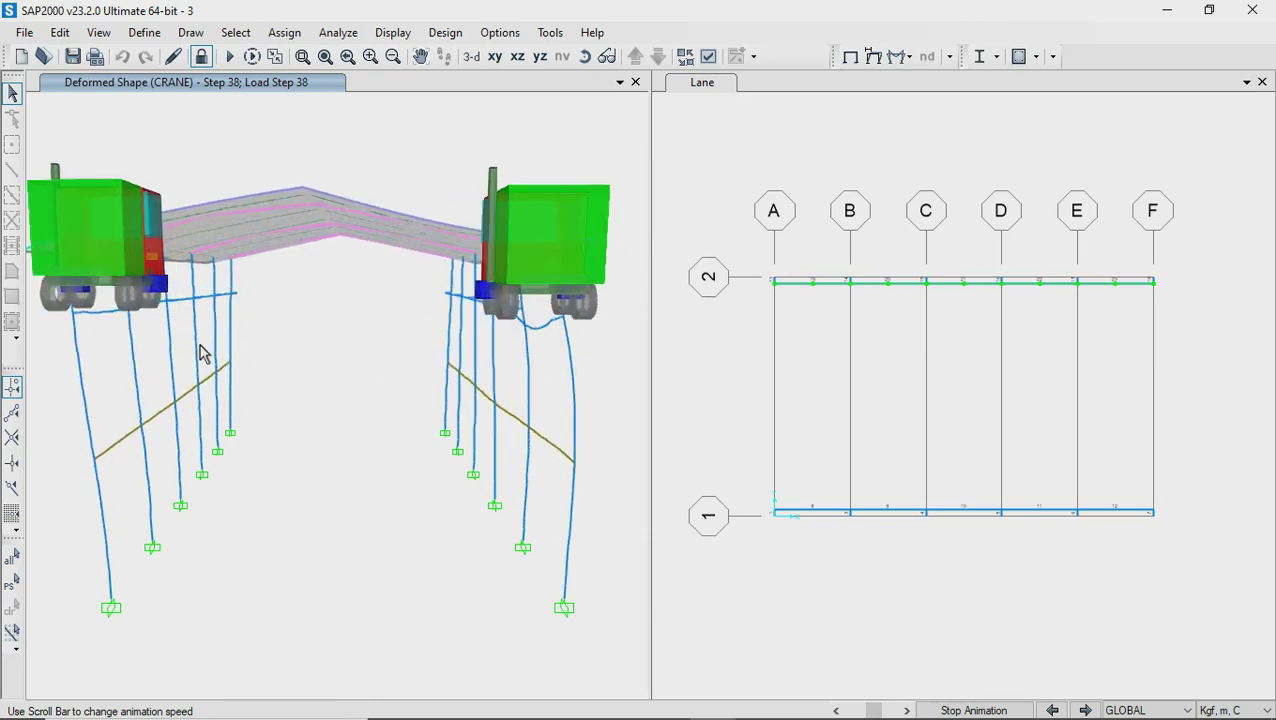
click(970, 711)
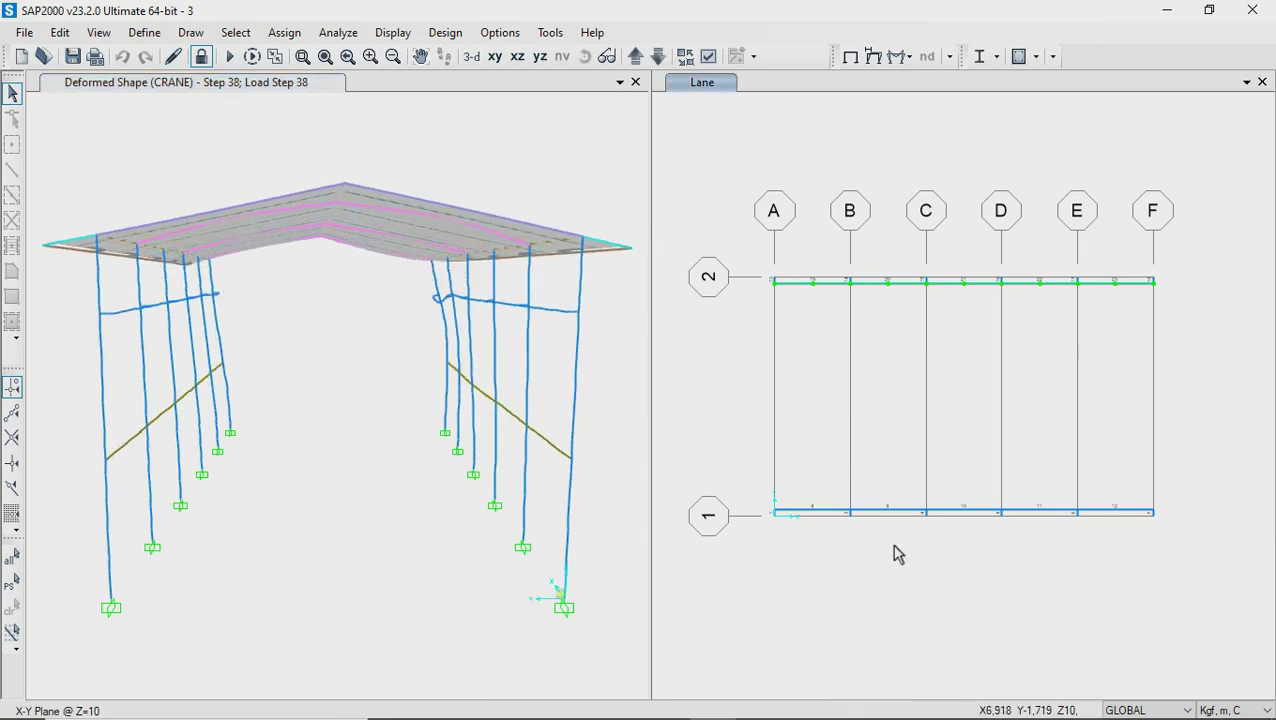
click(873, 57)
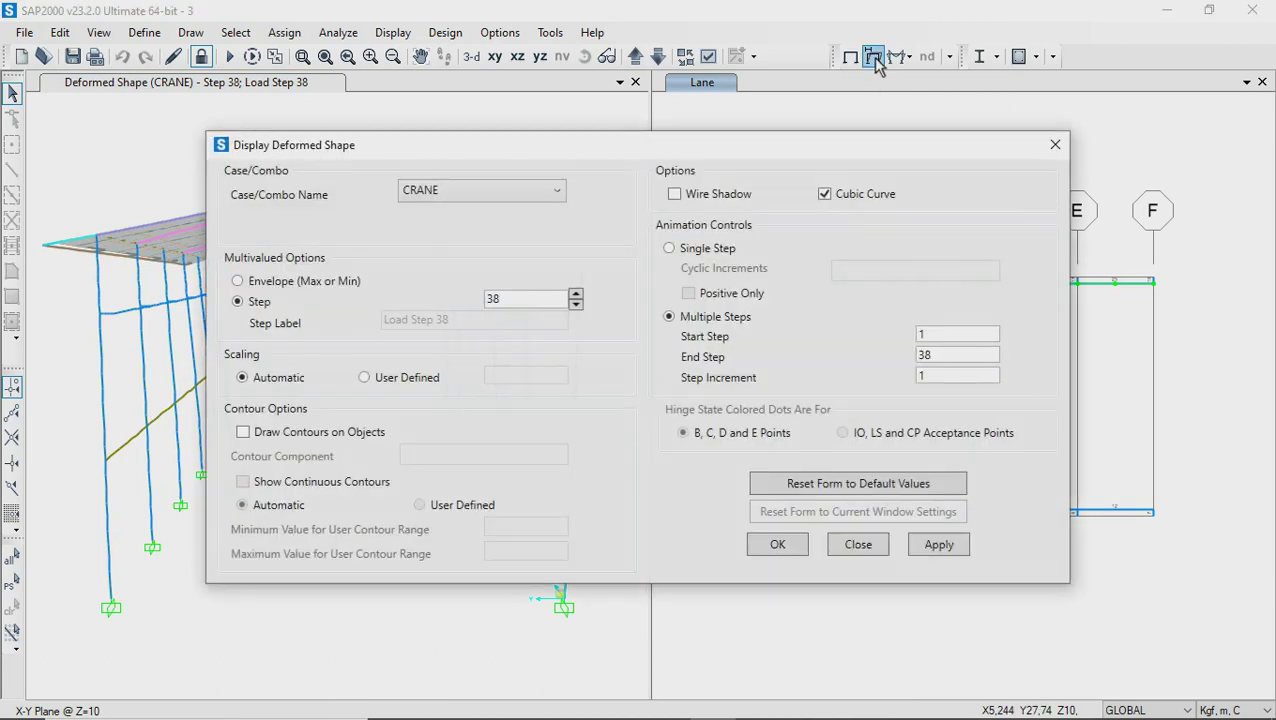
Show the CRANE deformed shape in the plan view and run, then stop, the truck animation
click(778, 545)
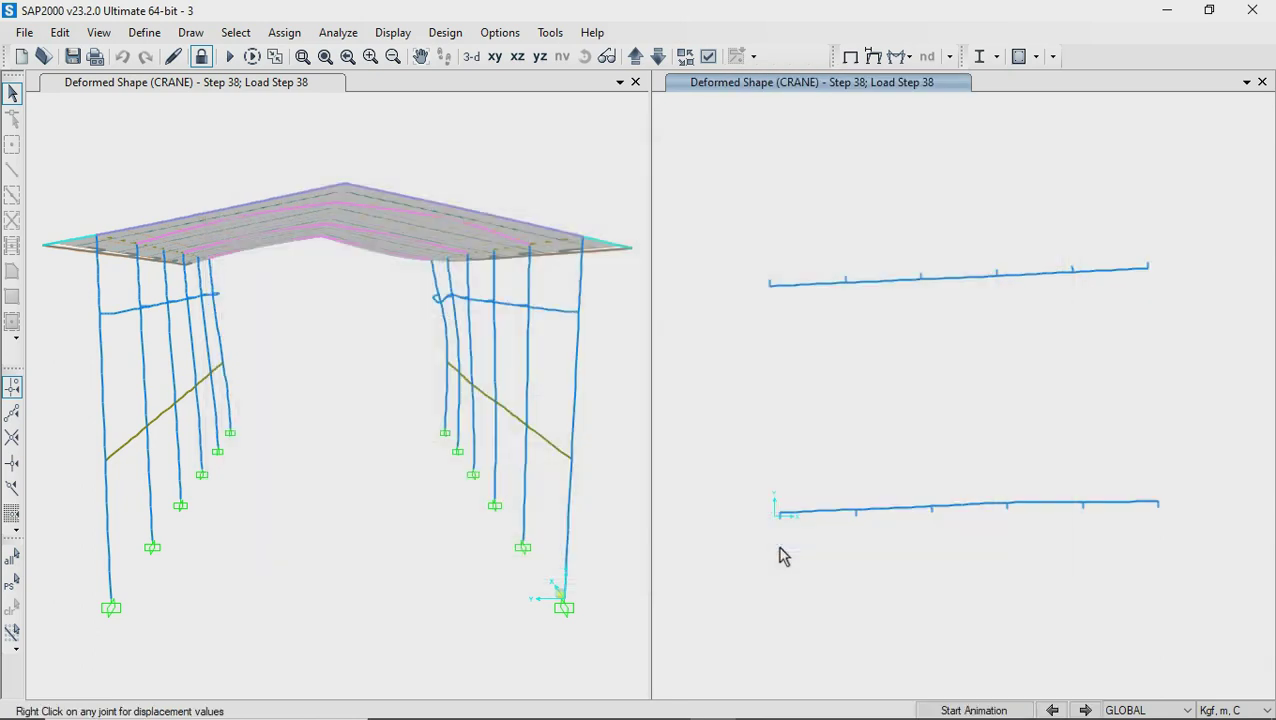
click(968, 710)
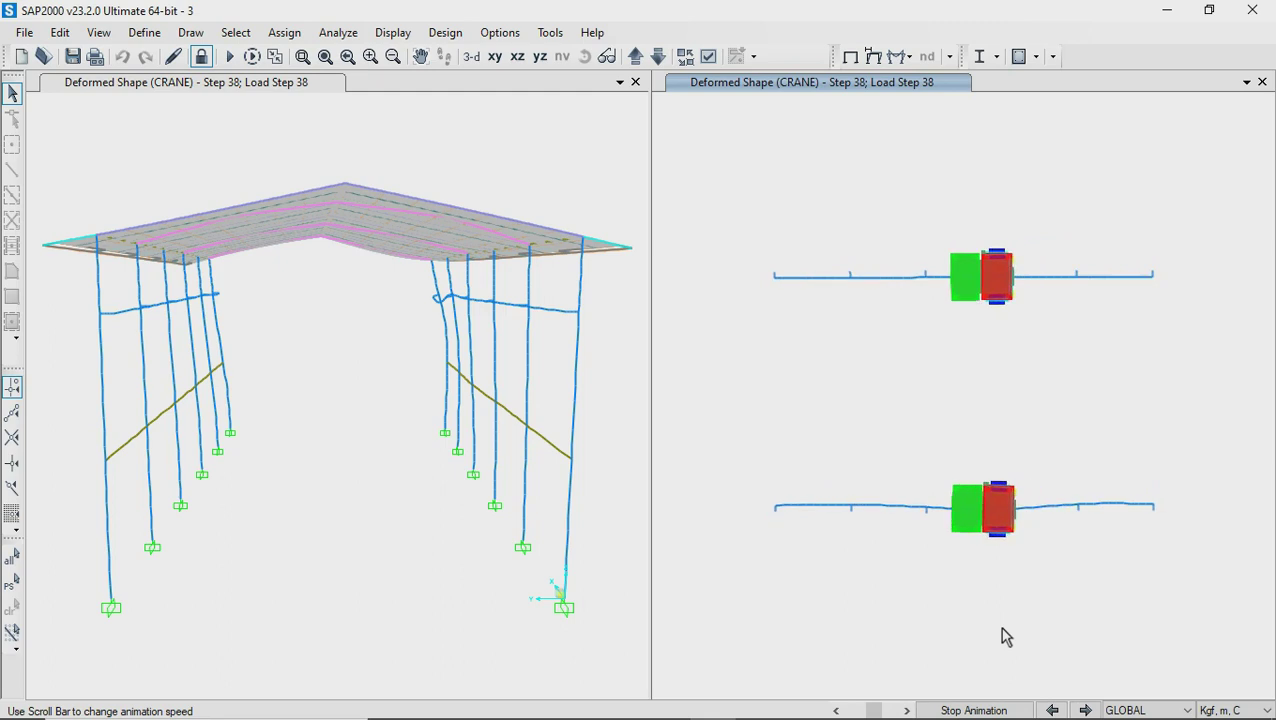
click(973, 706)
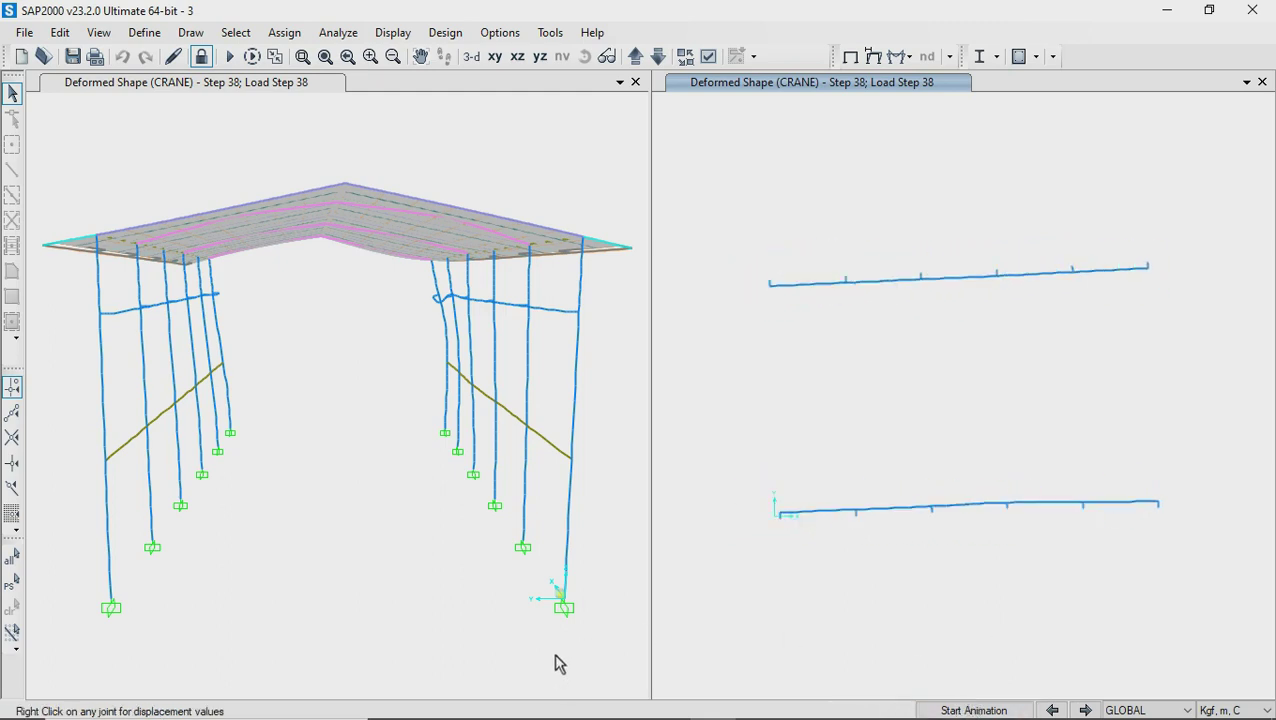
click(556, 151)
Orbit the 3D model to a side view, close the plan window, zoom in, and play the CRANE animation
click(585, 60)
mouse_move(598, 353)
mouse_down()
mouse_move(477, 383)
mouse_move(460, 358)
mouse_up()
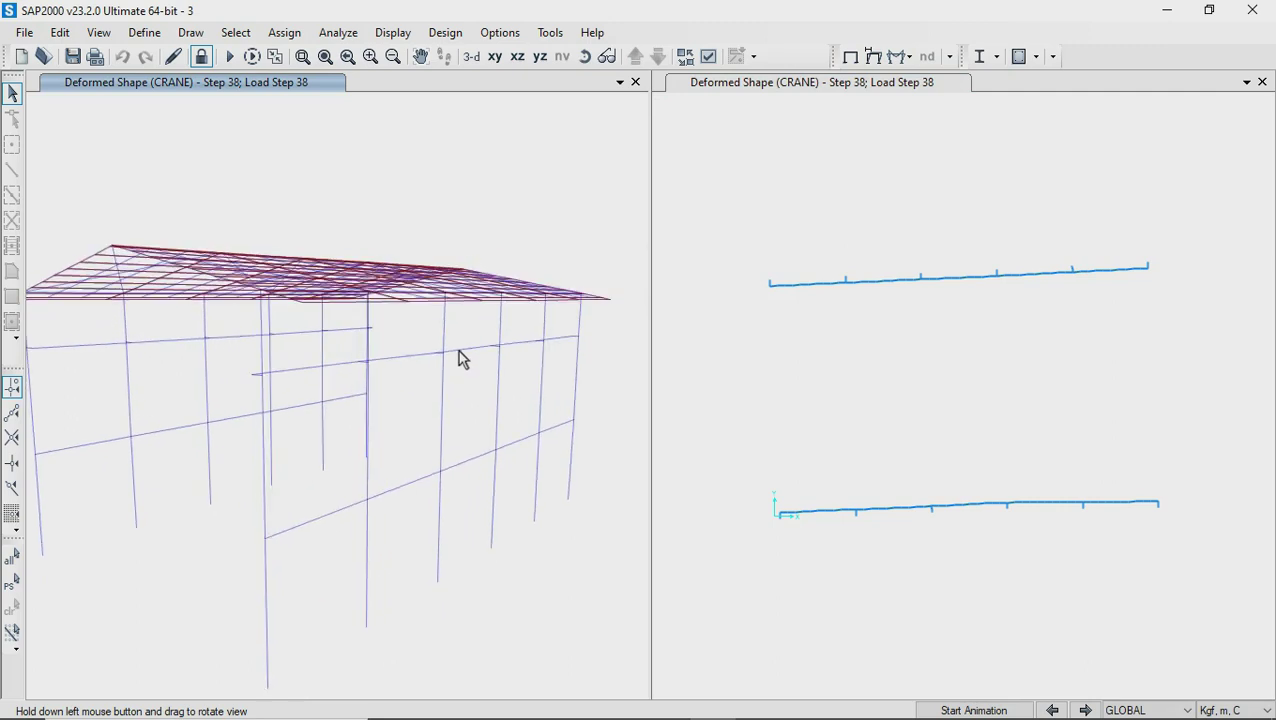
drag(459, 352, 459, 352)
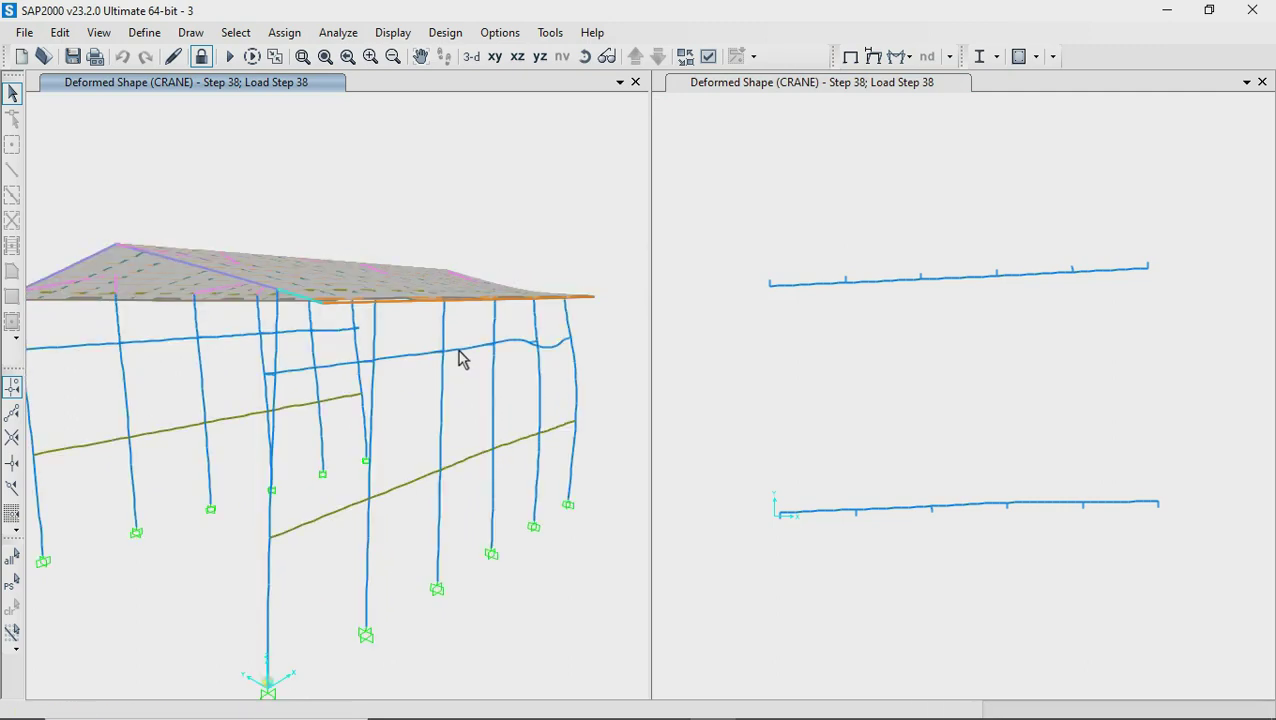
click(1262, 82)
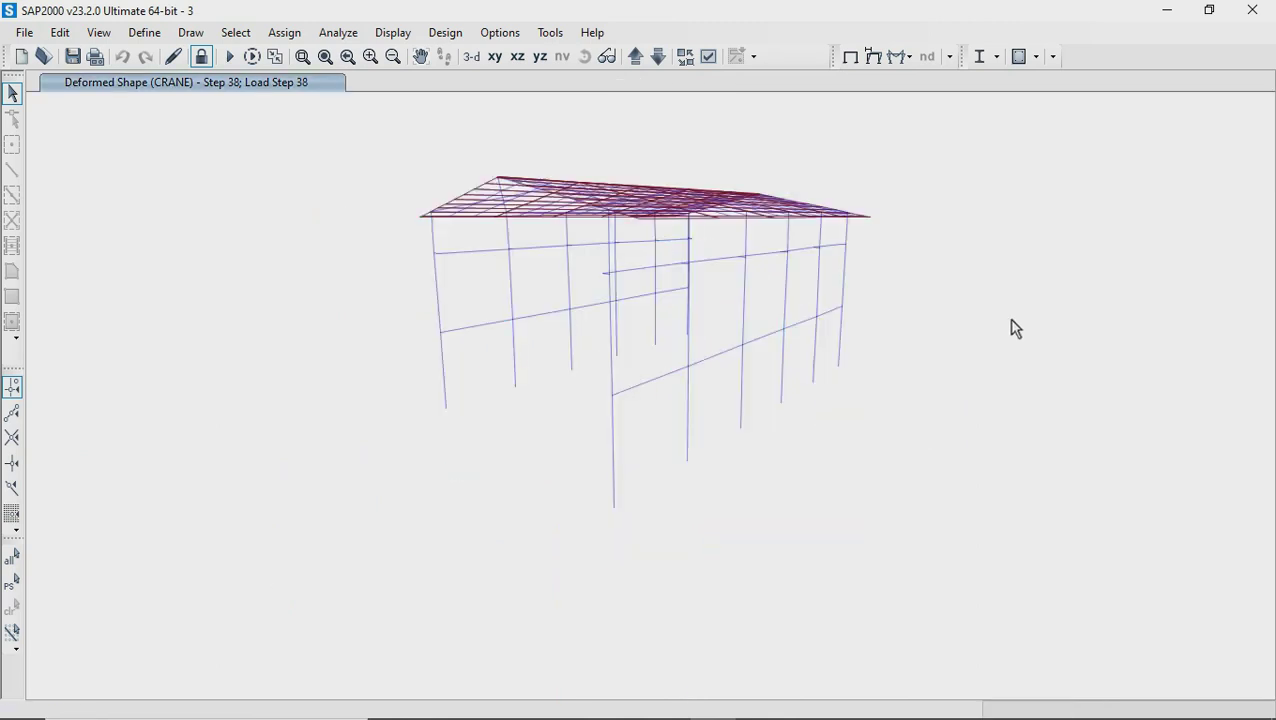
click(303, 57)
mouse_move(402, 150)
mouse_down()
mouse_move(895, 543)
mouse_move(875, 545)
mouse_up()
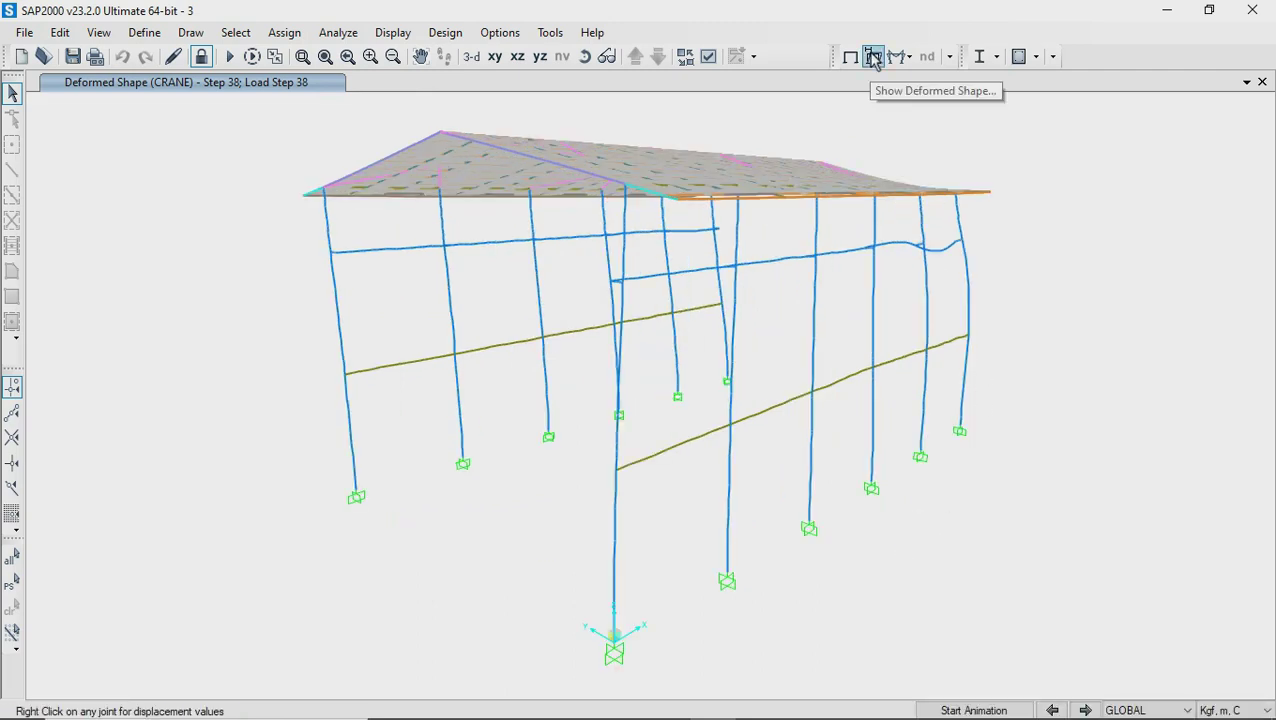
click(955, 708)
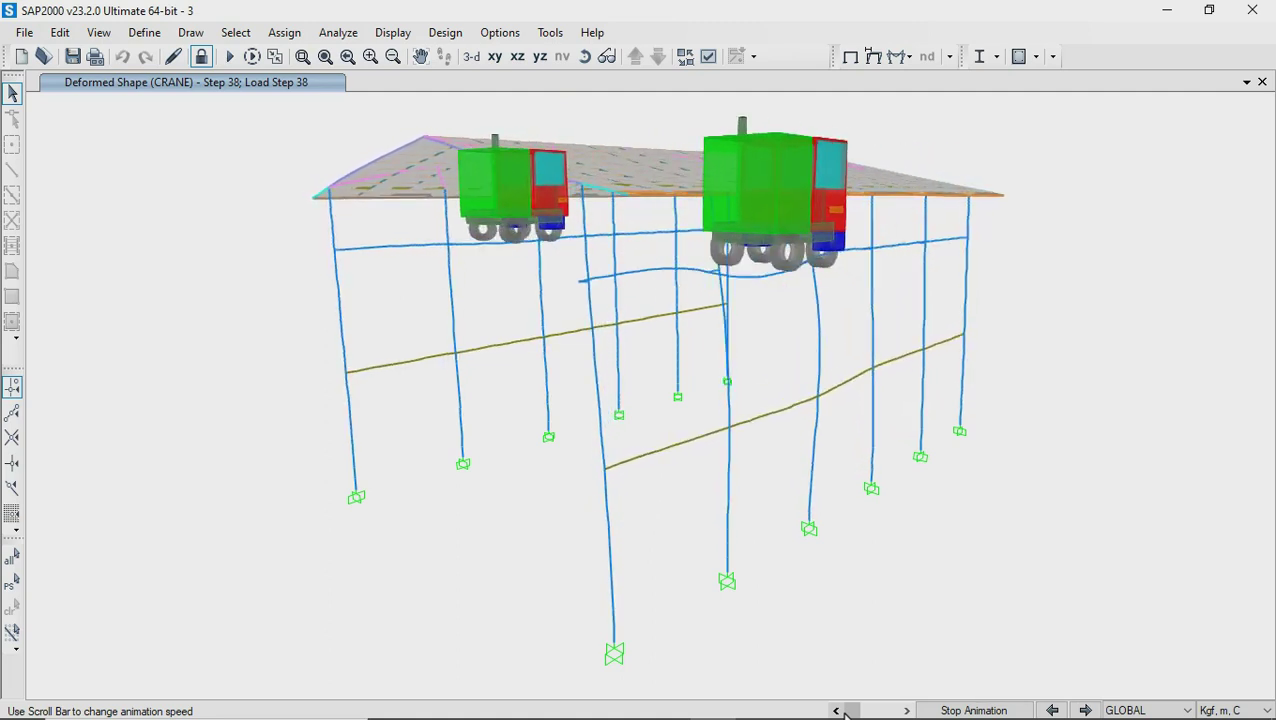
Stop the crane animation and request unlocking the model
click(962, 710)
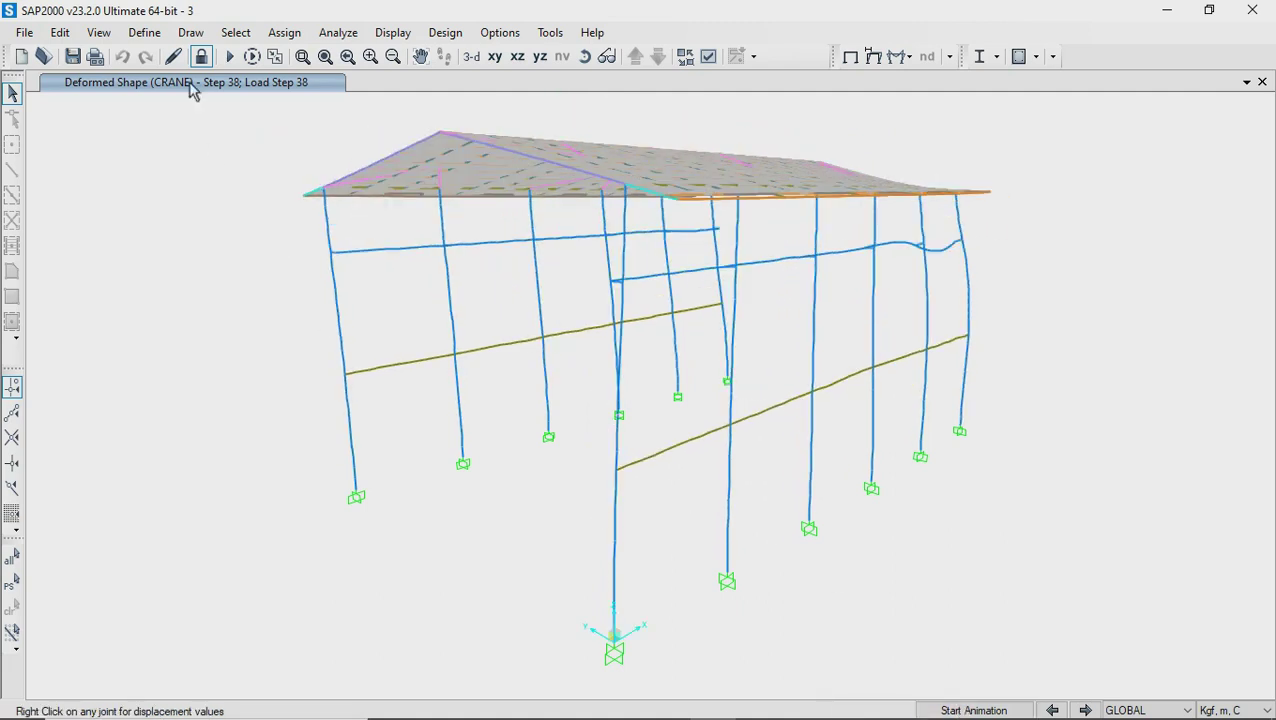
click(200, 57)
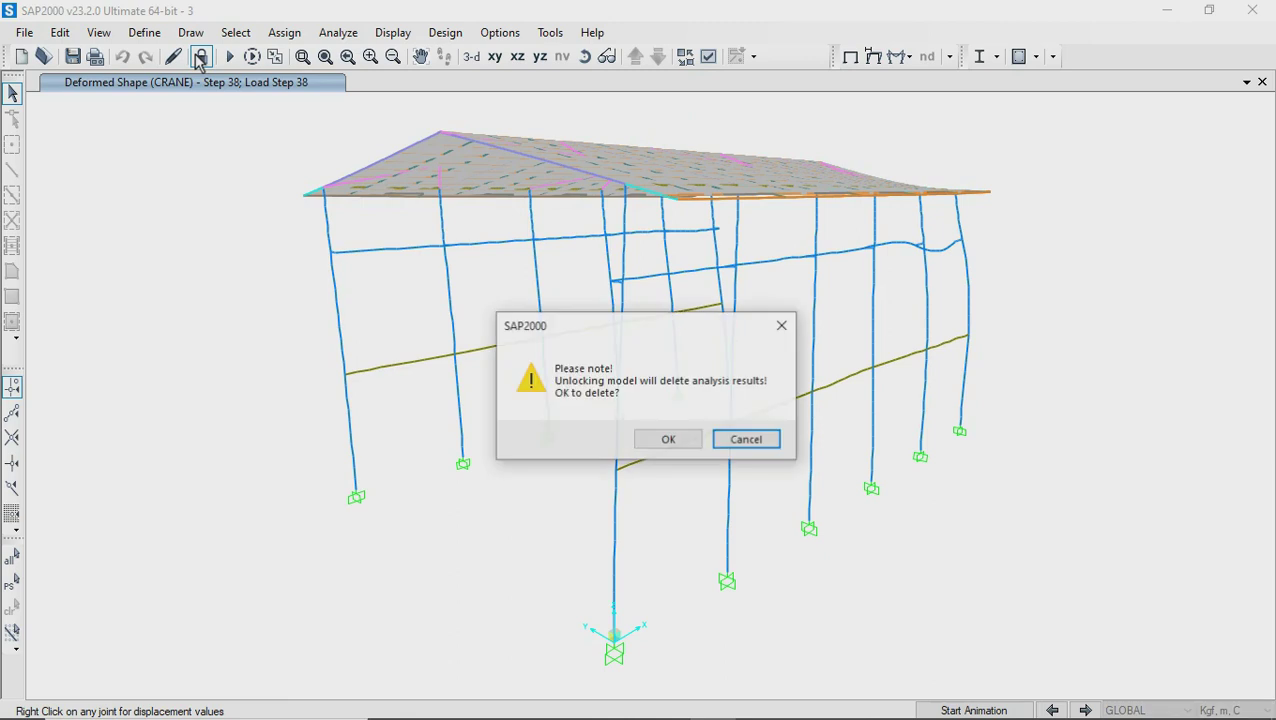
Unlock the model by discarding the analysis results, and hide the grid lines
click(667, 442)
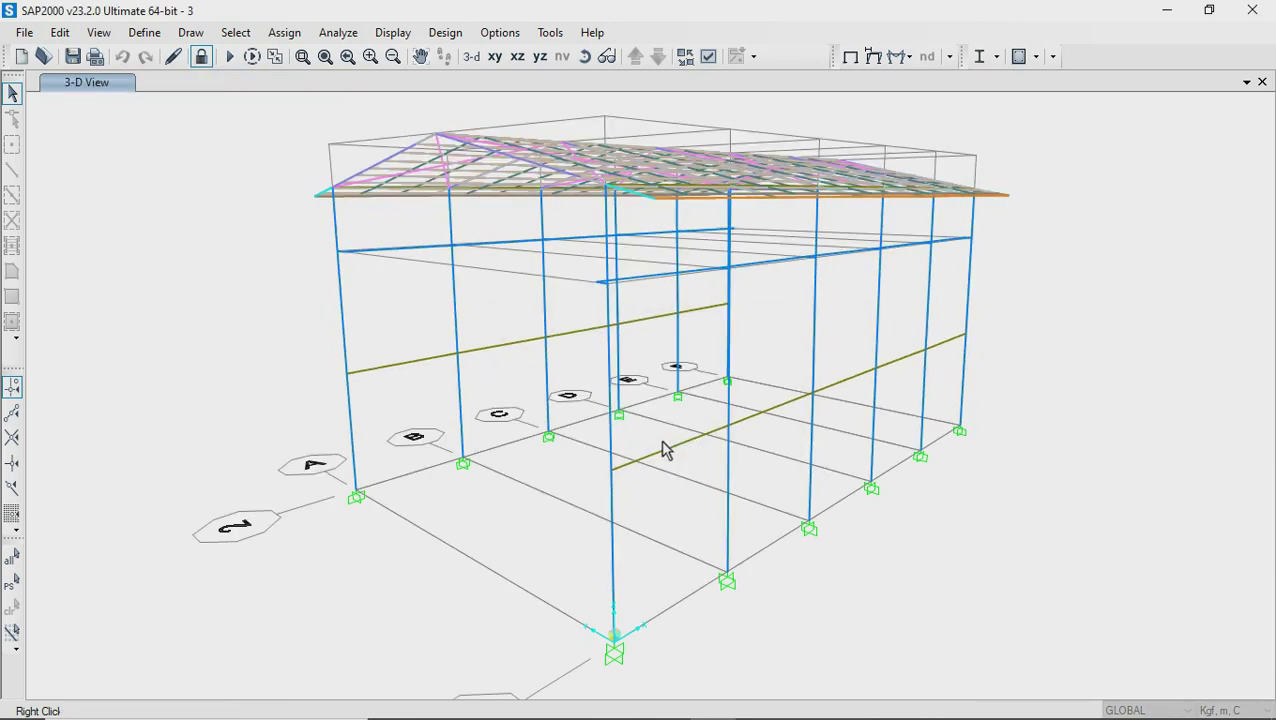
click(100, 33)
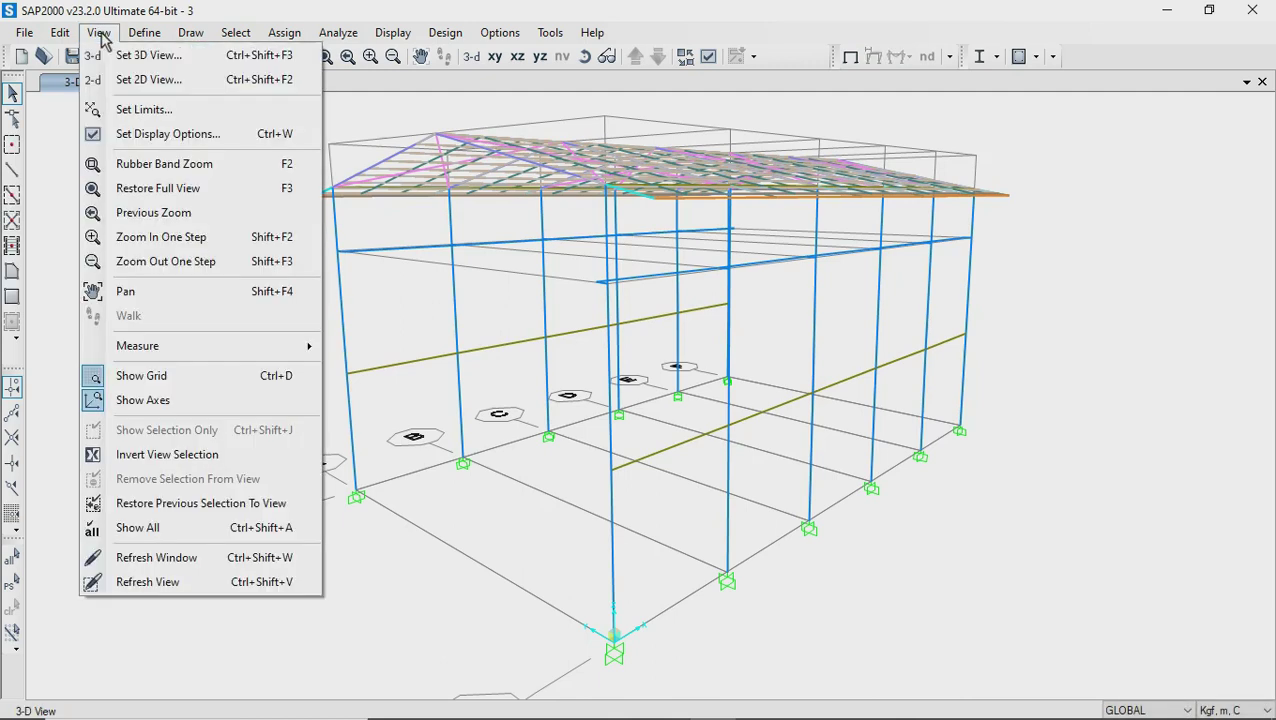
click(138, 376)
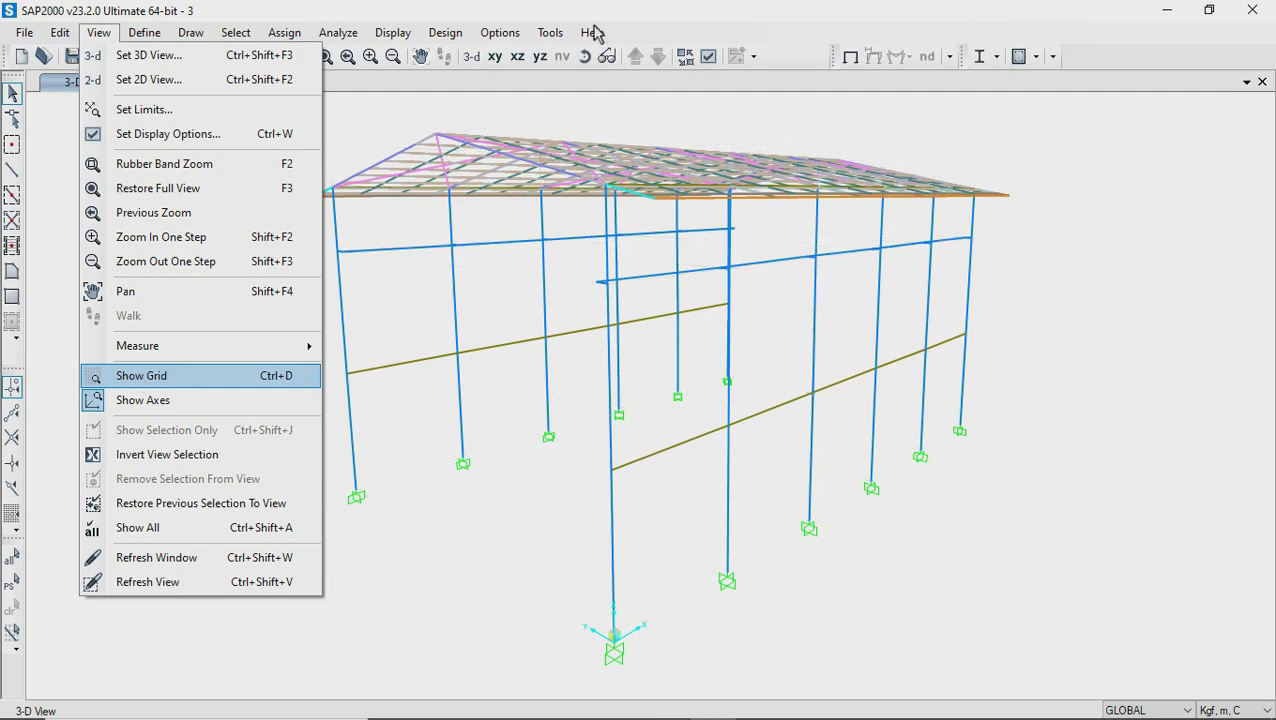
Rotate the frame to an end-on view and zoom to fit the whole frame
click(580, 58)
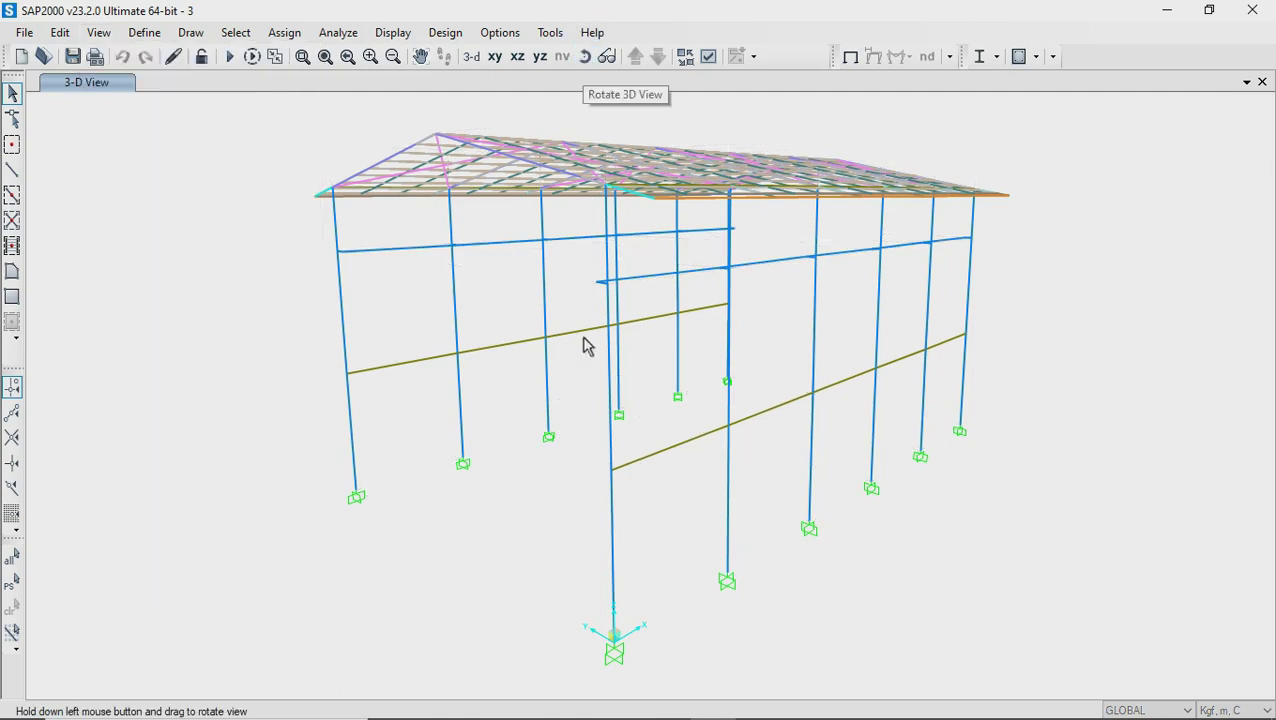
drag(533, 432, 802, 414)
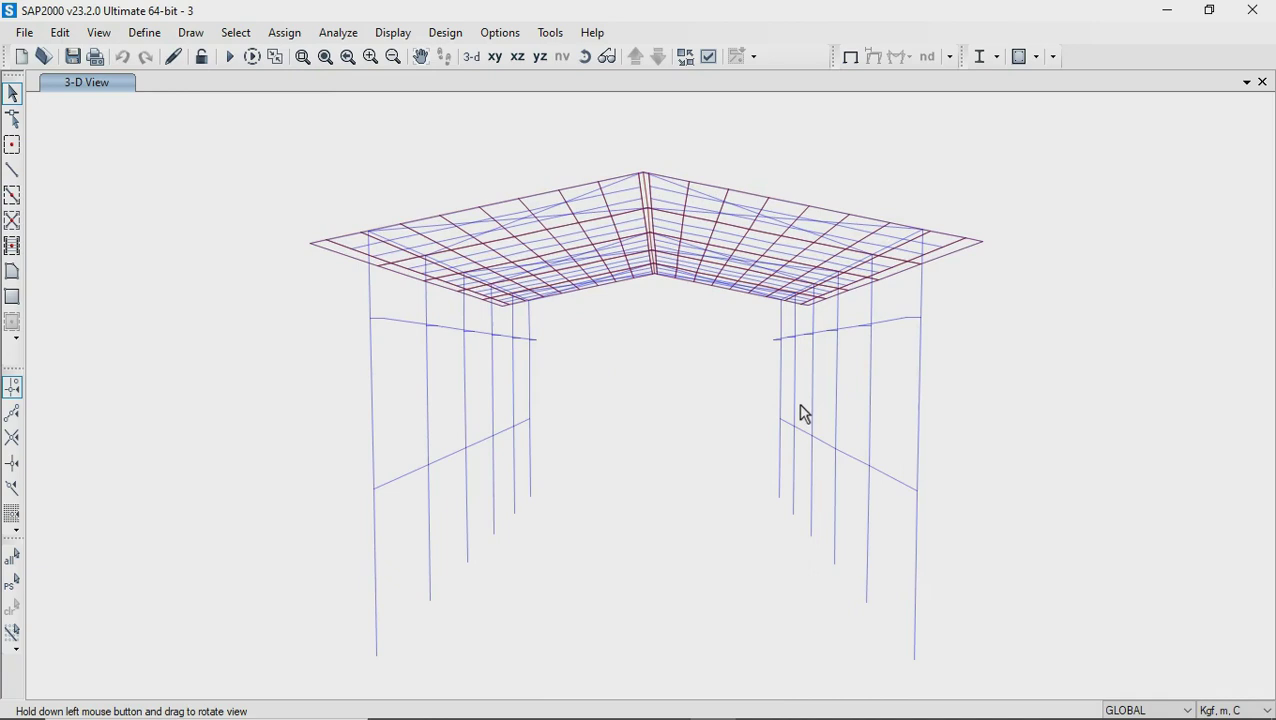
drag(806, 413, 811, 413)
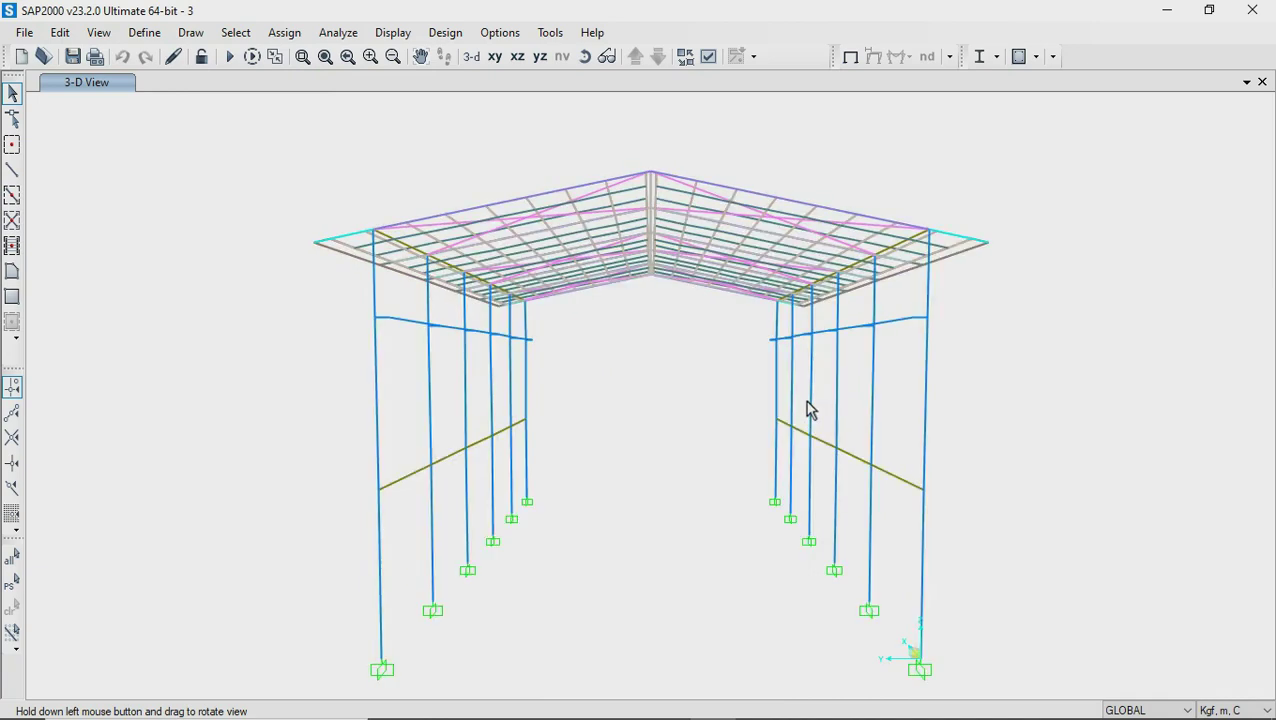
click(303, 58)
drag(289, 160, 997, 686)
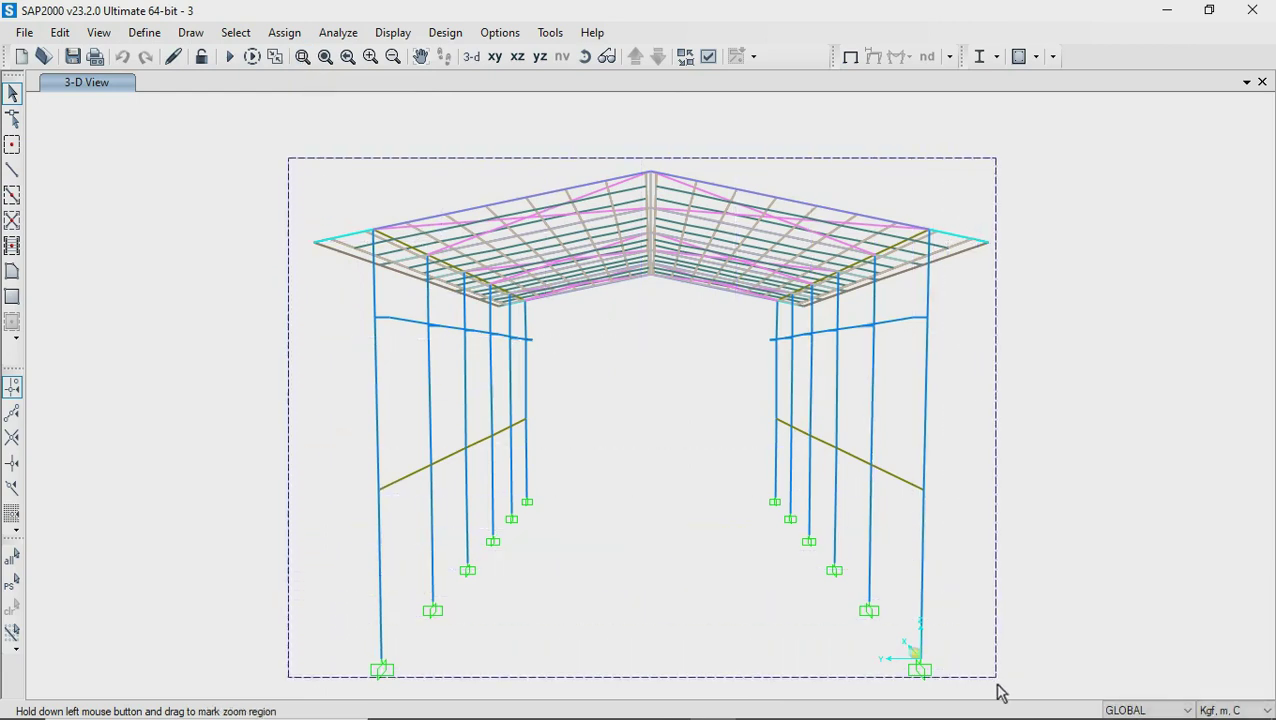
drag(997, 690, 1002, 690)
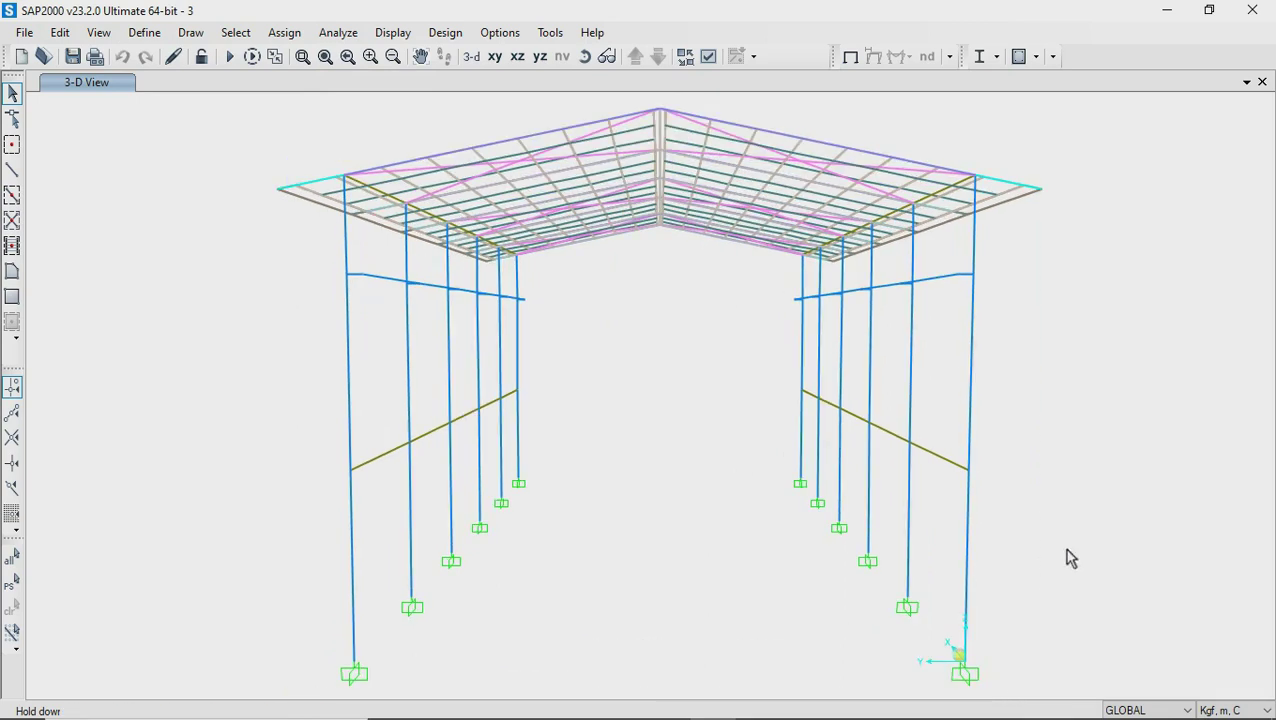
click(143, 32)
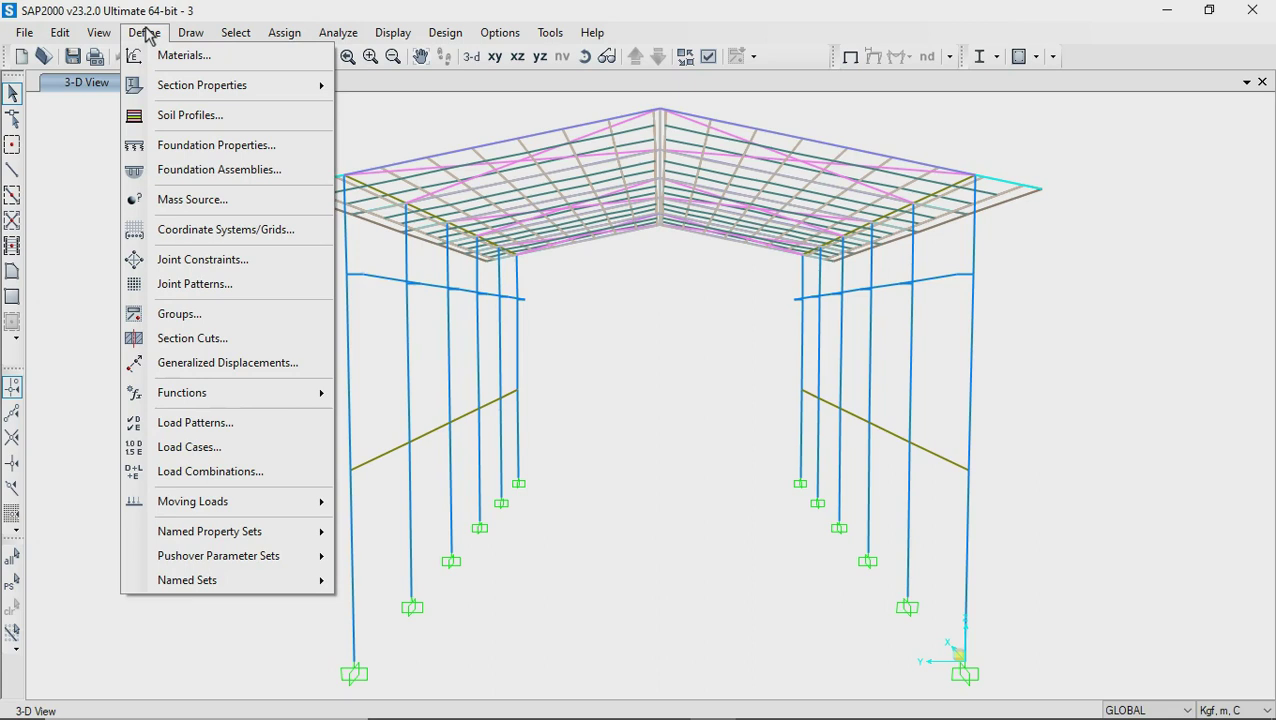
Review COMB1 unchanged, then add the CRANE load case with factor 1 to COMB2
click(192, 471)
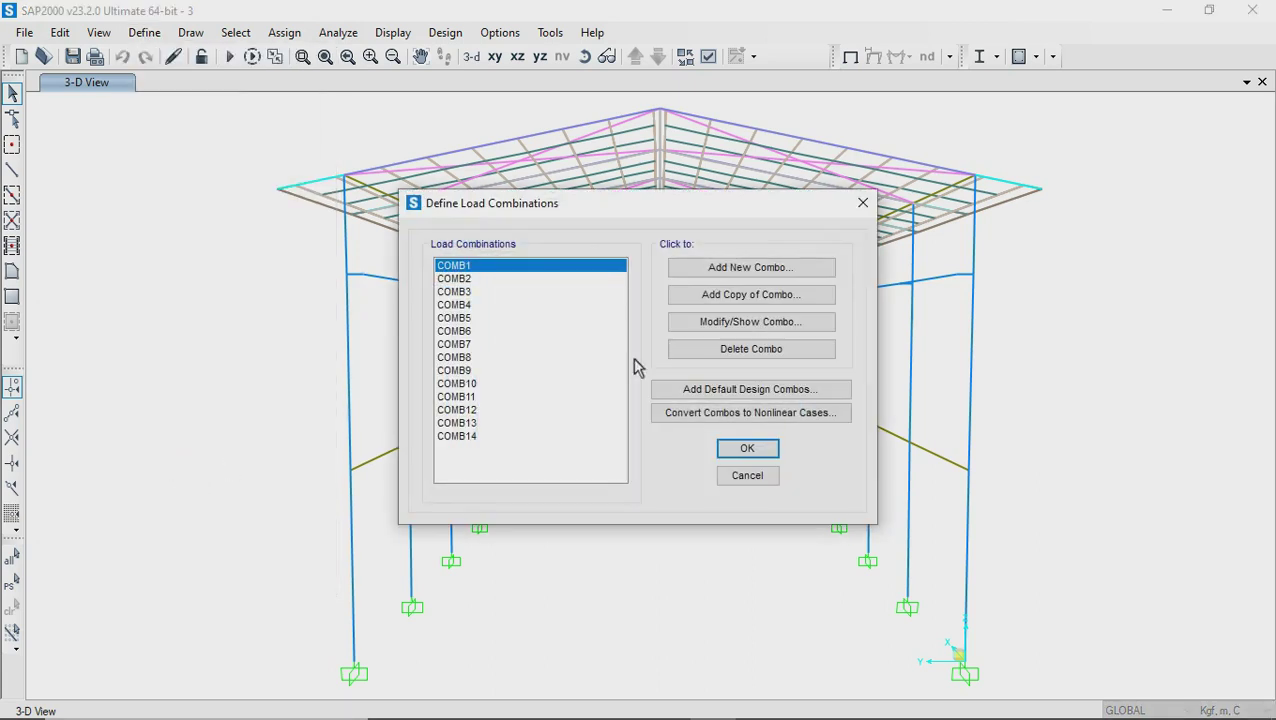
click(757, 322)
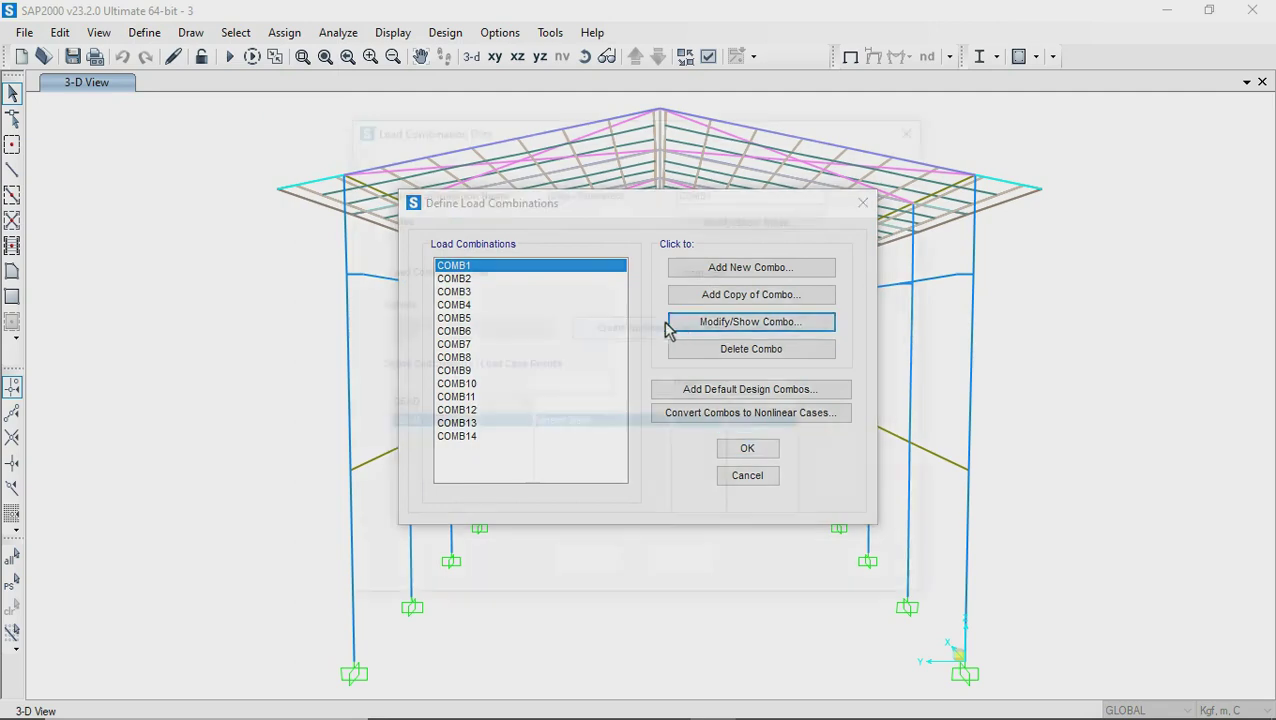
click(680, 568)
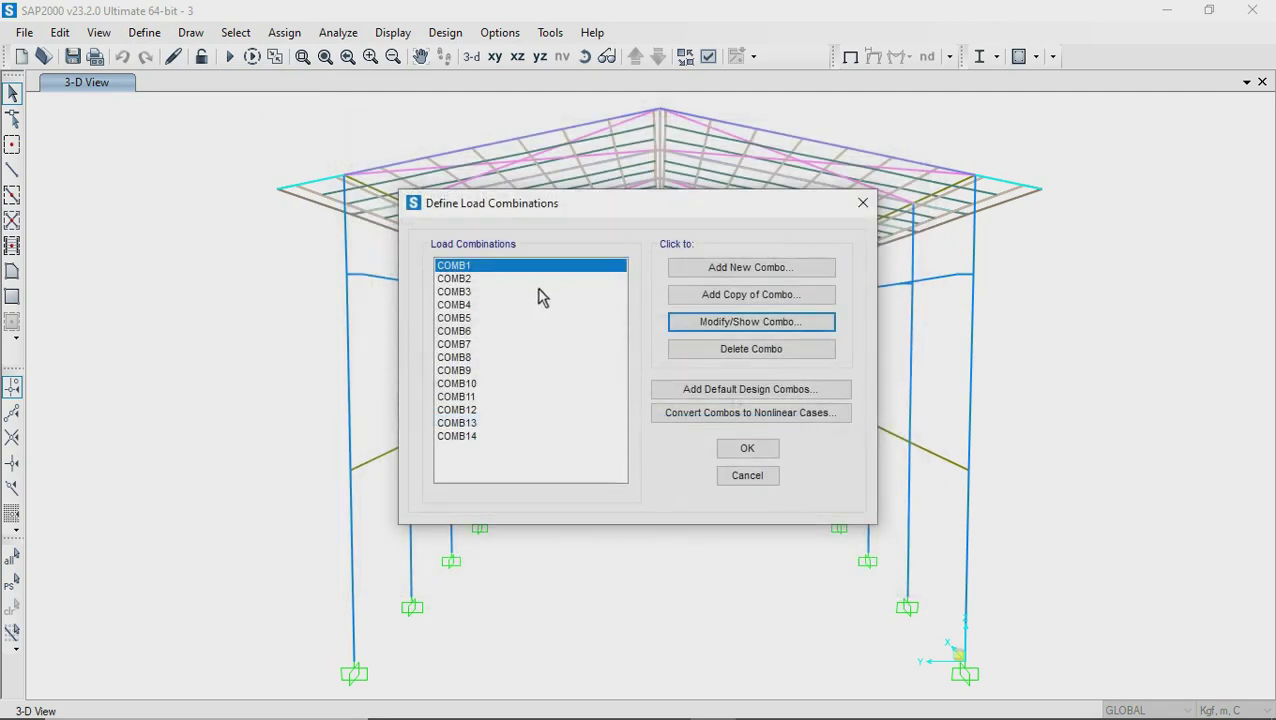
click(526, 279)
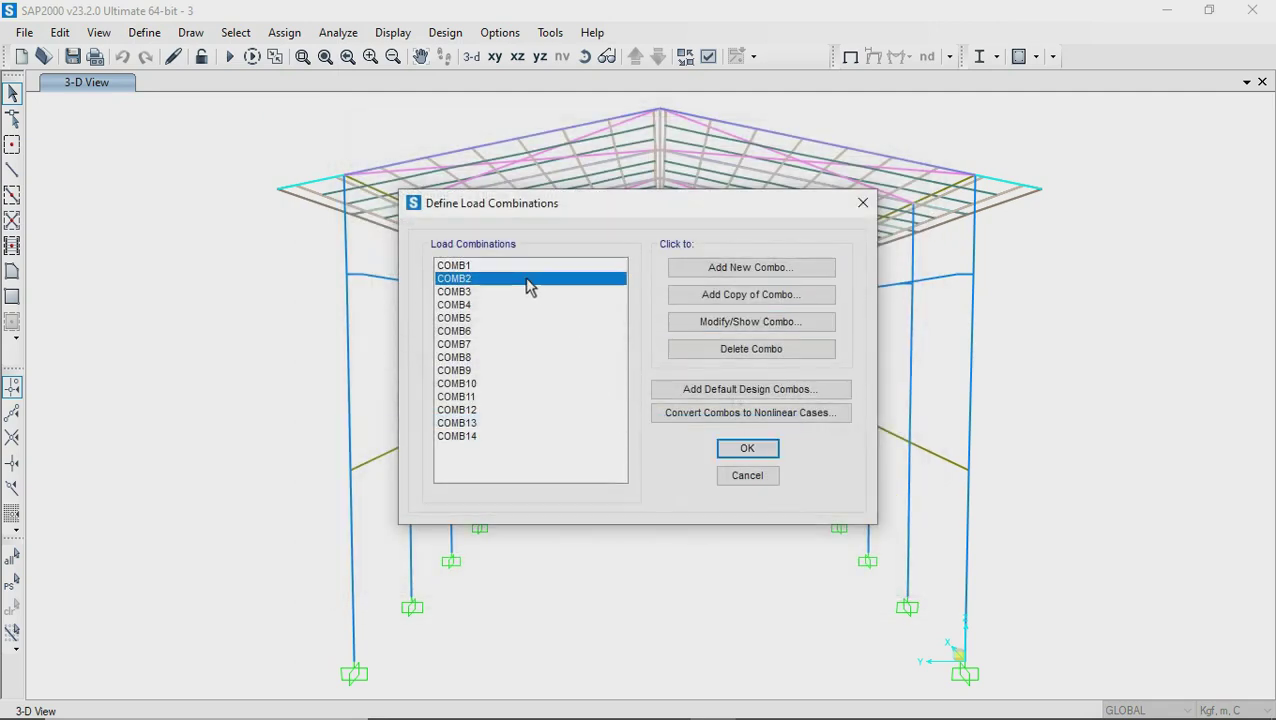
click(726, 322)
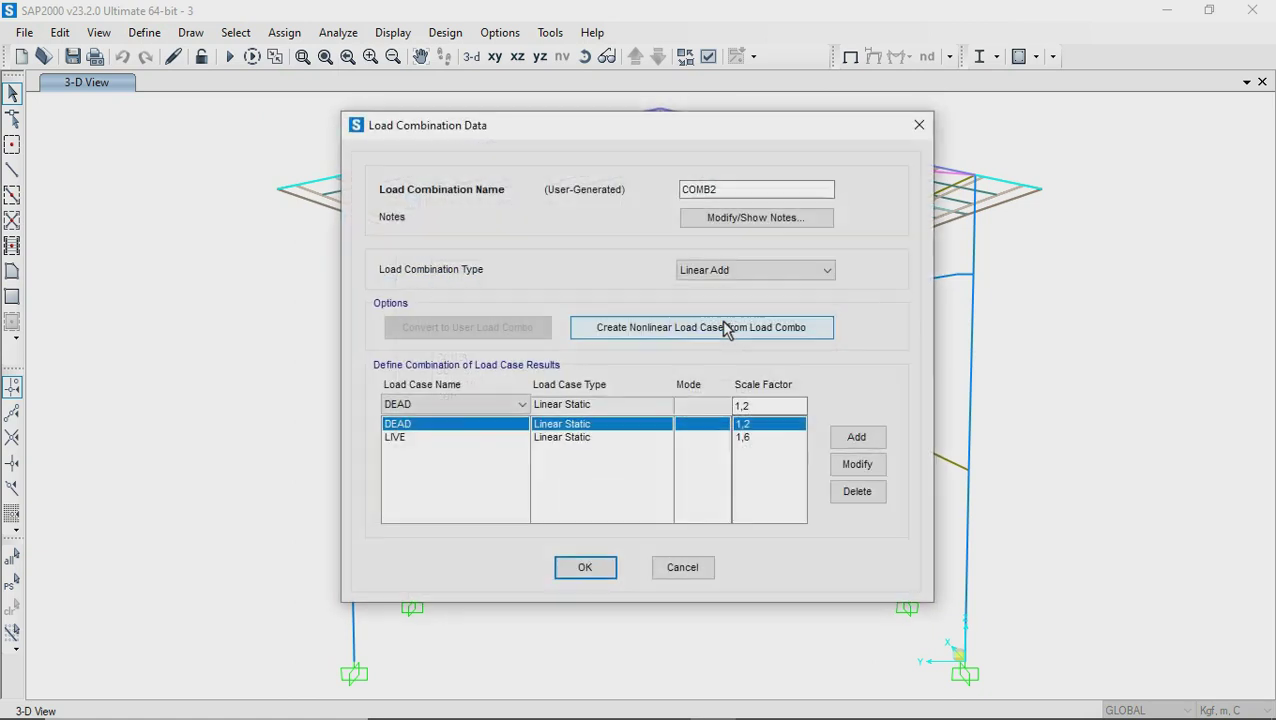
click(424, 402)
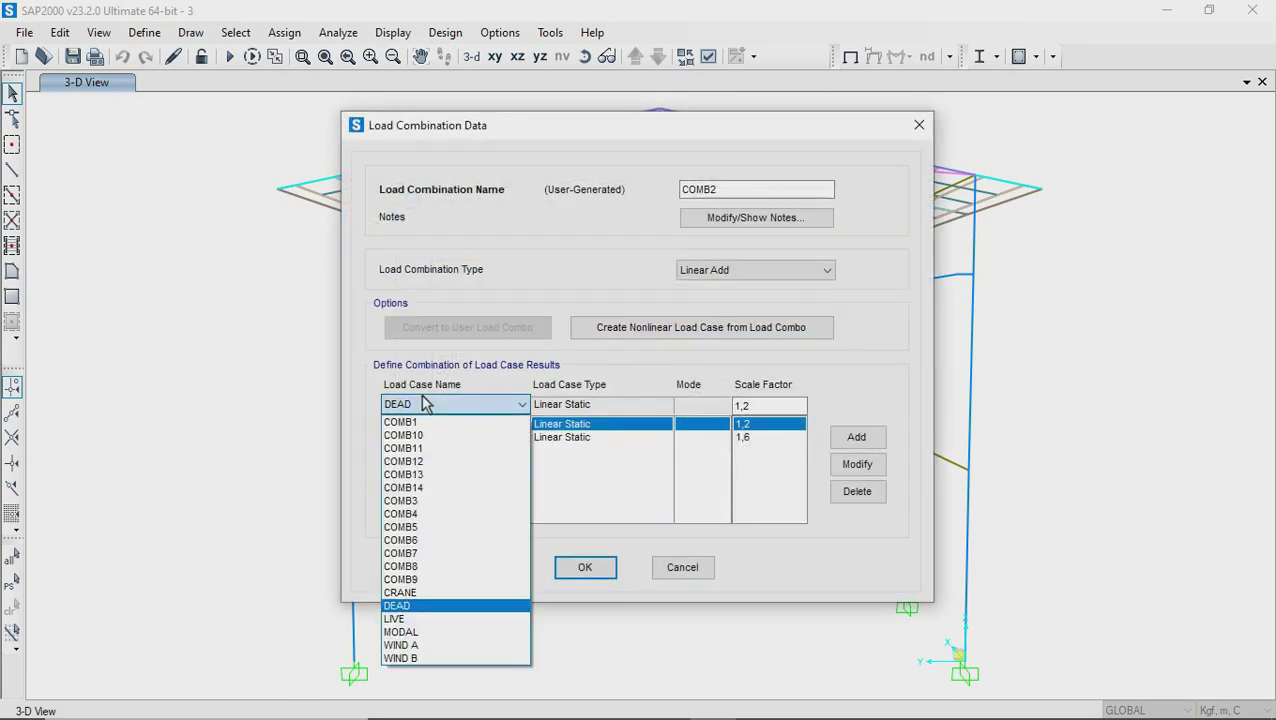
click(418, 592)
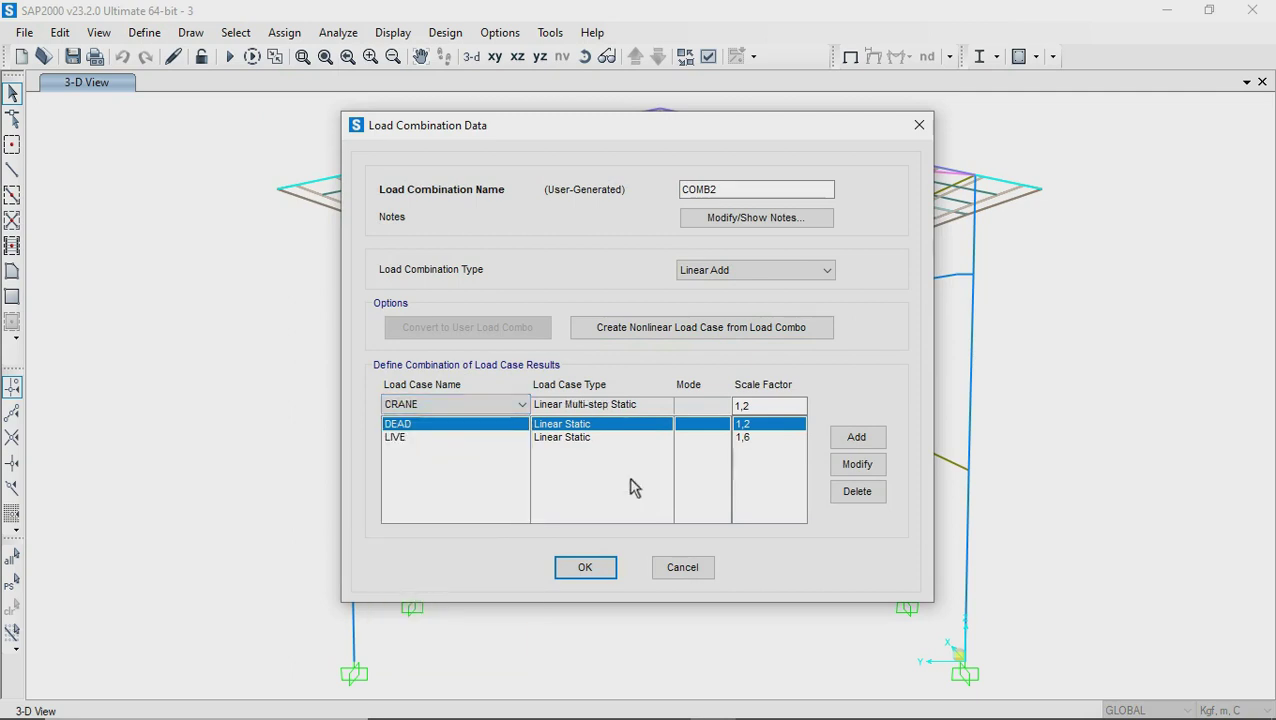
double_click(760, 406)
text(1)
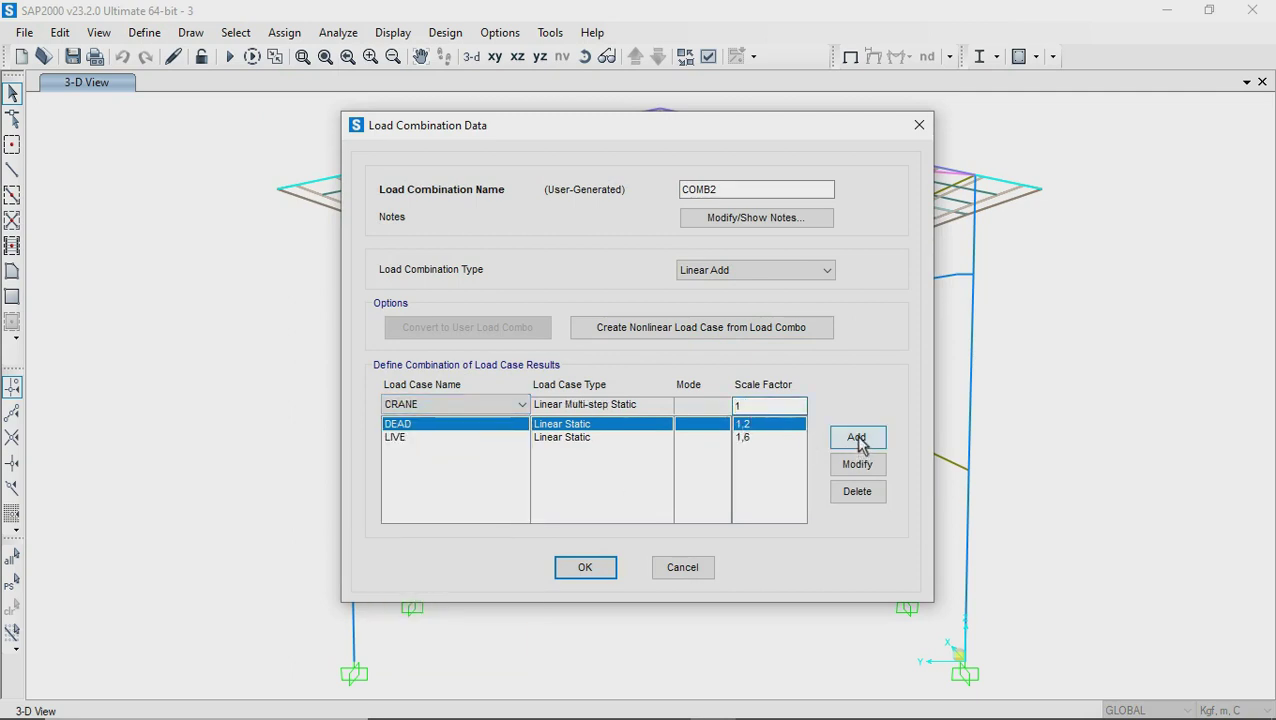
click(857, 440)
click(585, 567)
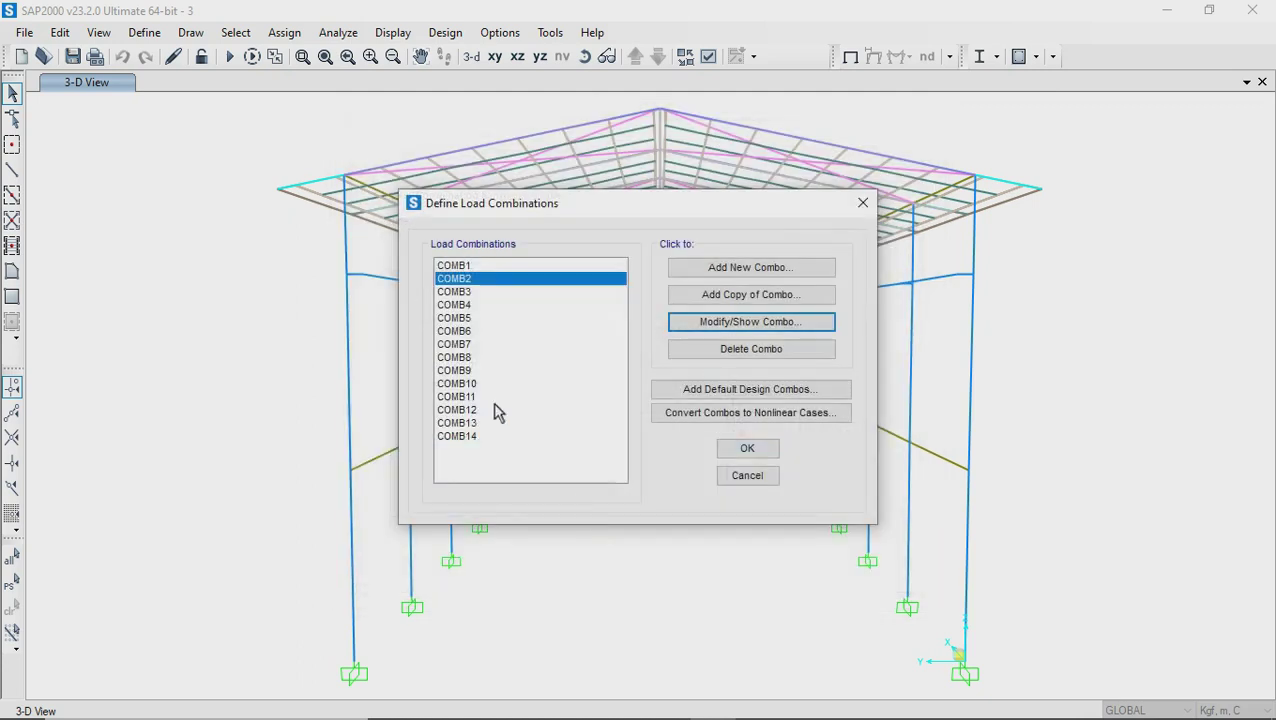
Add the CRANE load case with factor 1 to COMB3
click(469, 291)
click(748, 321)
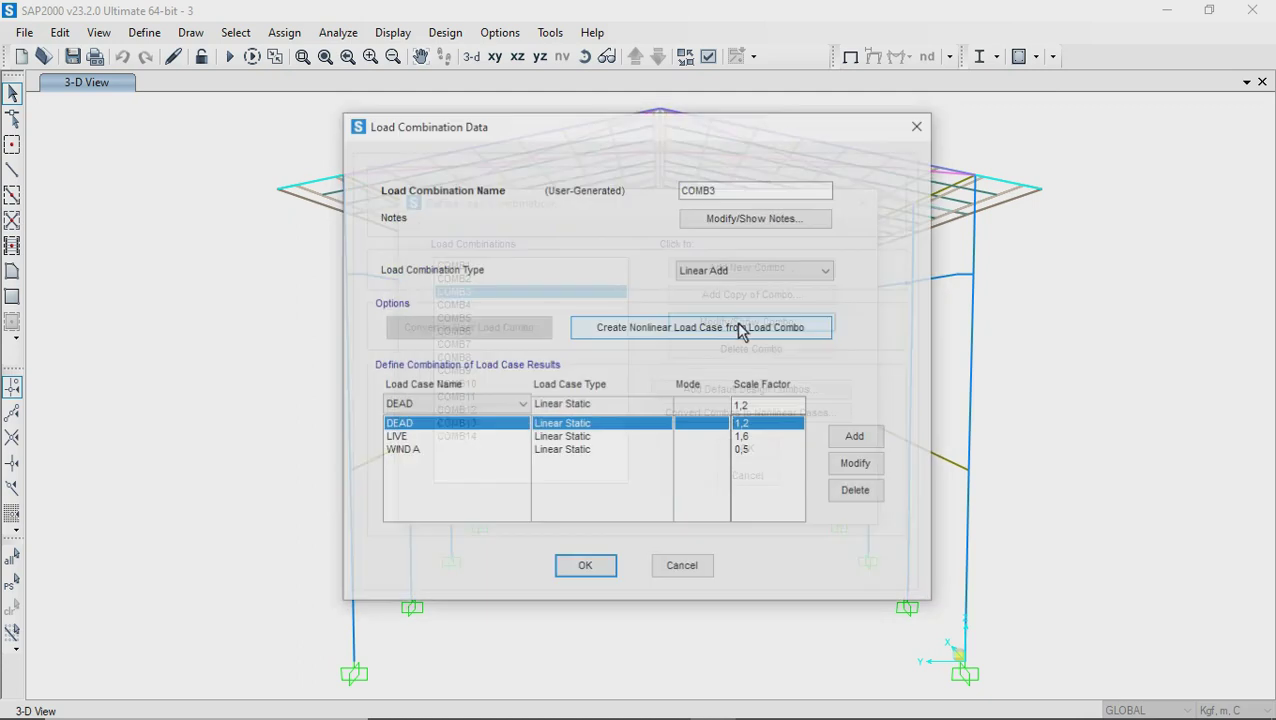
click(490, 413)
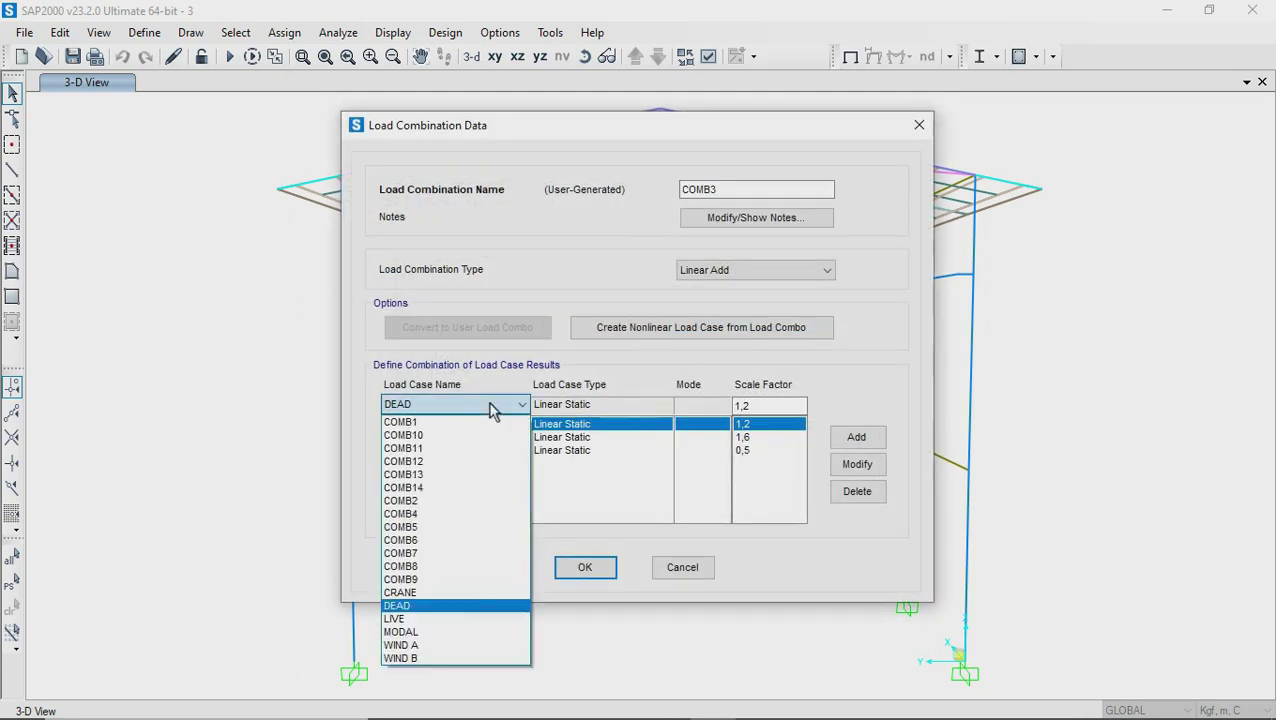
click(436, 596)
click(852, 440)
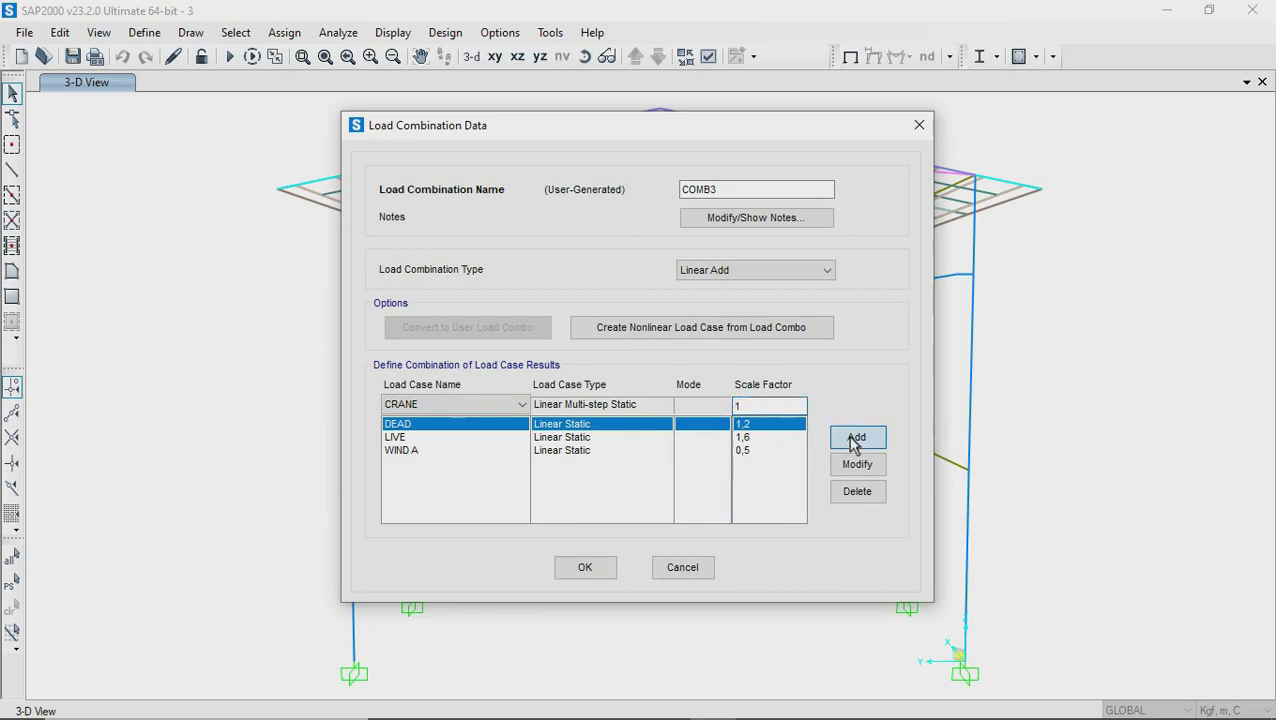
click(580, 568)
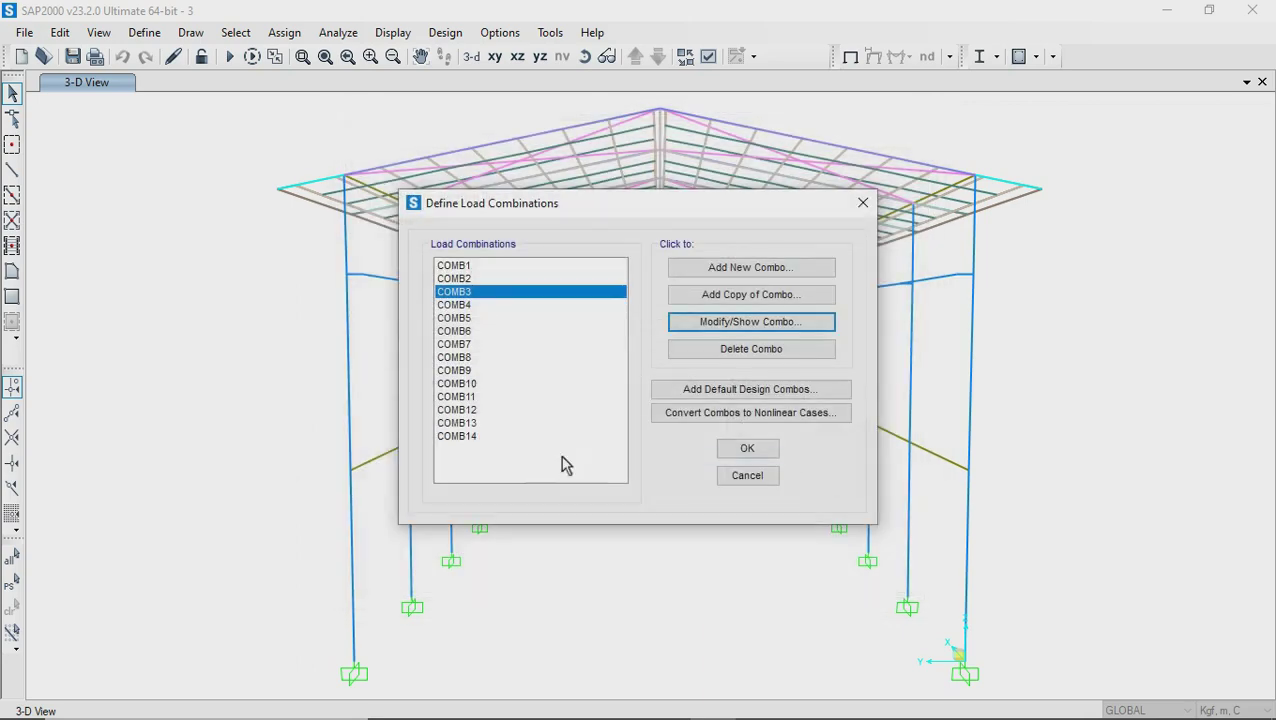
Add the CRANE load case with factor 1 to COMB4
click(481, 304)
click(735, 322)
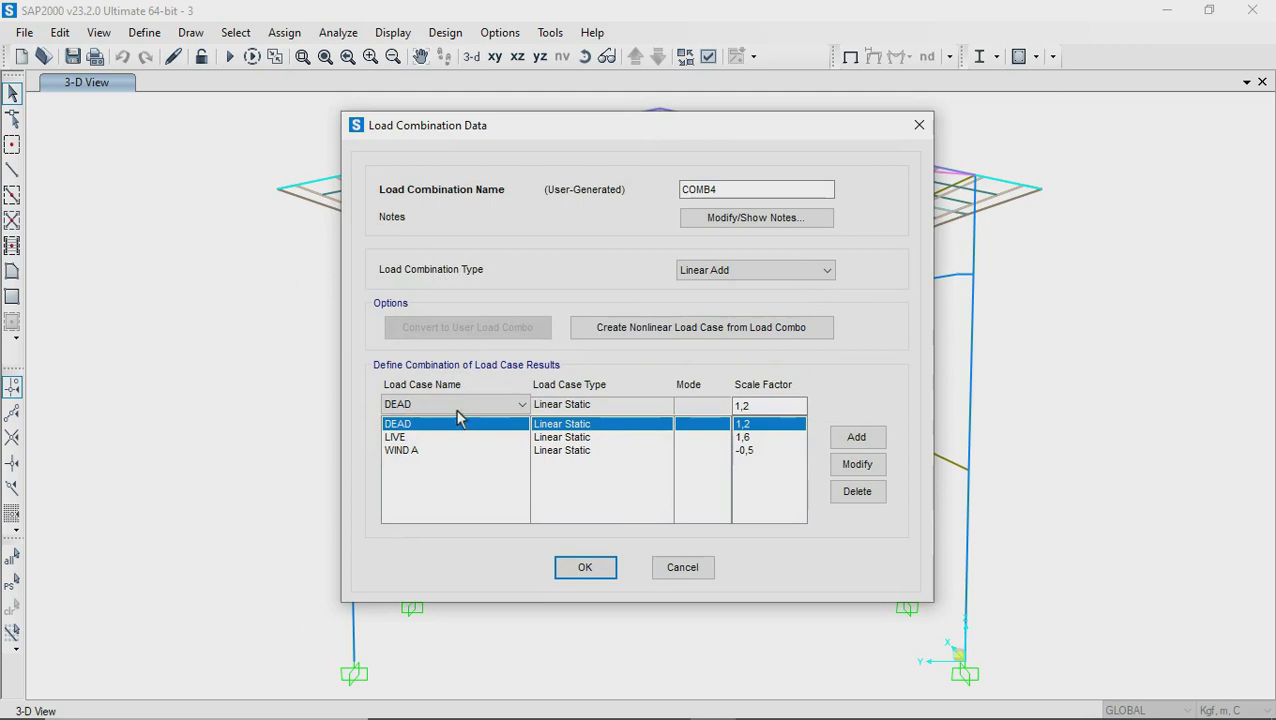
click(456, 408)
click(419, 596)
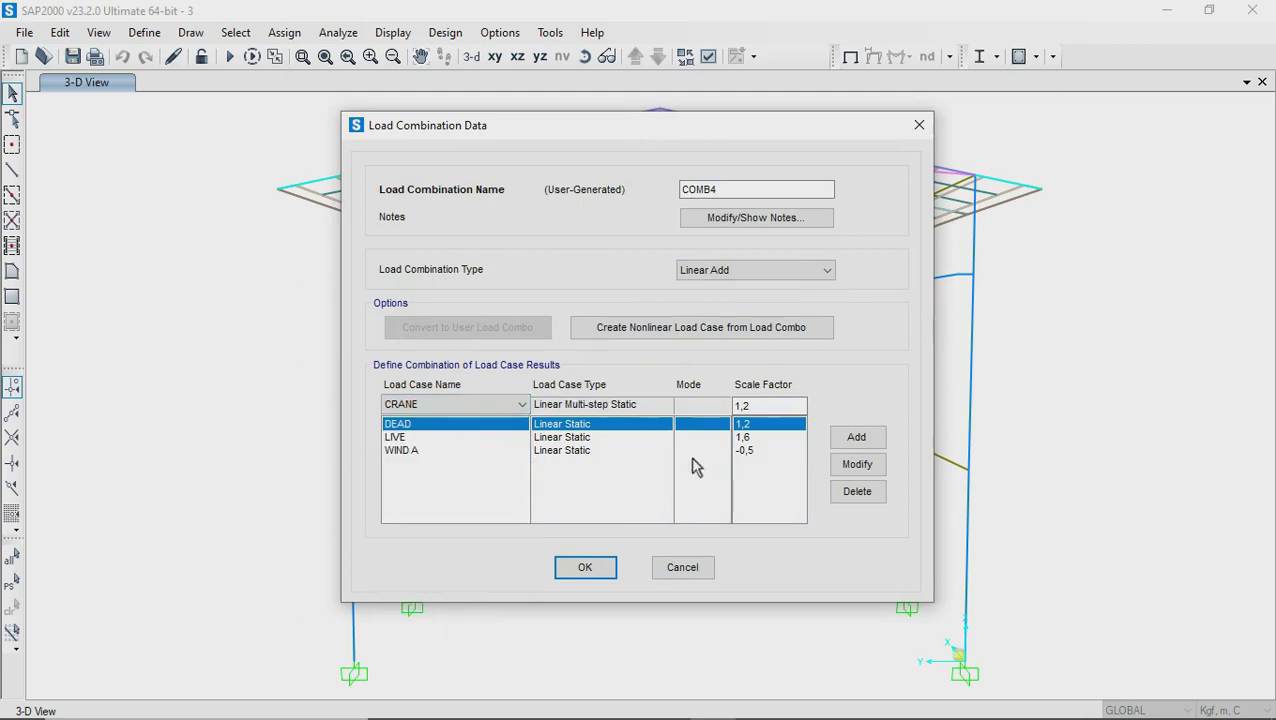
double_click(763, 405)
text(1)
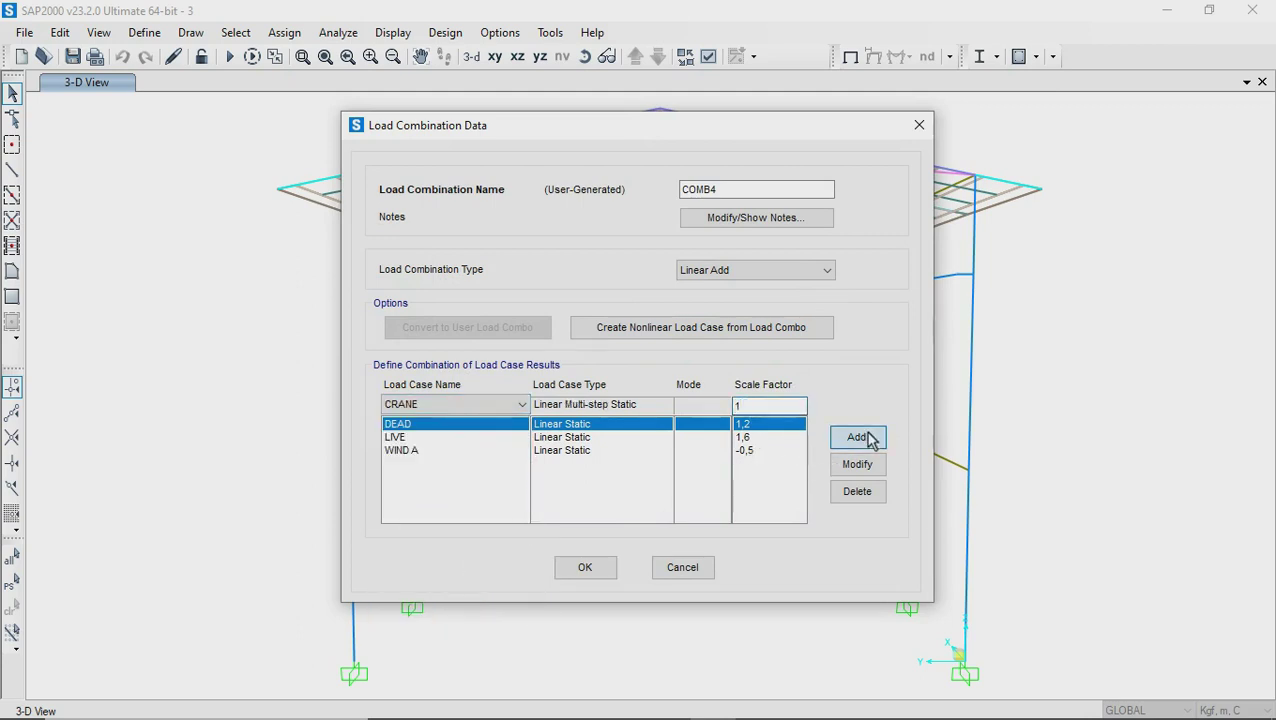
click(858, 437)
click(590, 570)
Add CRANE with factor 1 to combinations COMB5 through COMB10
click(857, 437)
click(585, 567)
click(456, 404)
click(491, 337)
click(769, 328)
text(1)
click(857, 437)
click(585, 567)
click(585, 567)
click(751, 321)
click(857, 437)
click(585, 567)
click(751, 321)
click(585, 567)
click(456, 396)
Check COMB11 to COMB13 unchanged, confirm COMB14 is 0.9 DEAD and -1 WIND B, and close the list
click(751, 321)
click(585, 567)
click(496, 410)
click(735, 322)
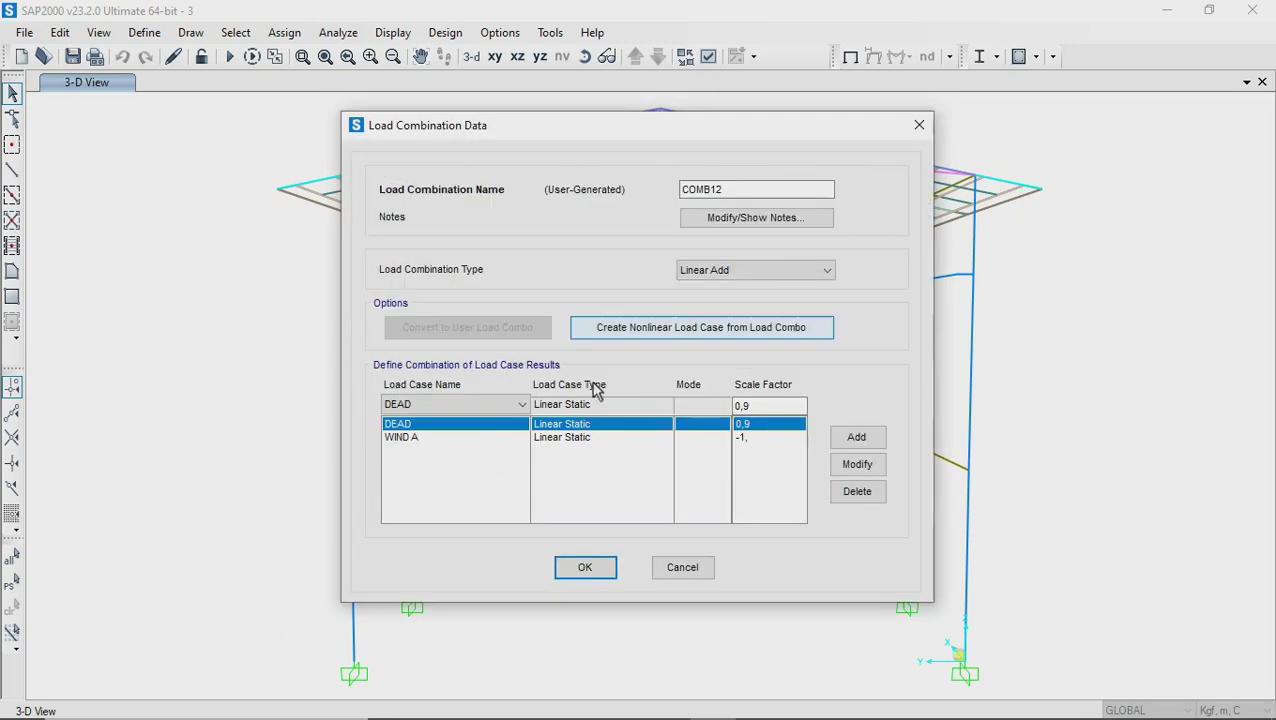
click(702, 575)
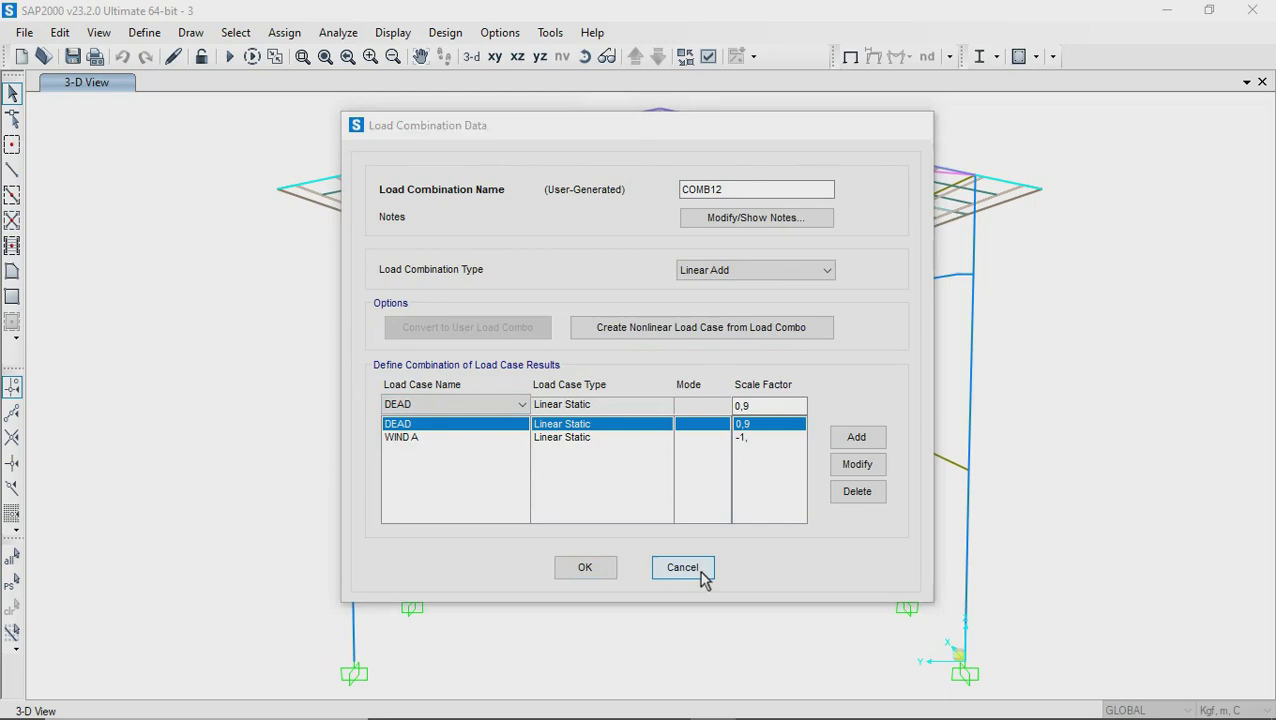
click(515, 424)
click(700, 322)
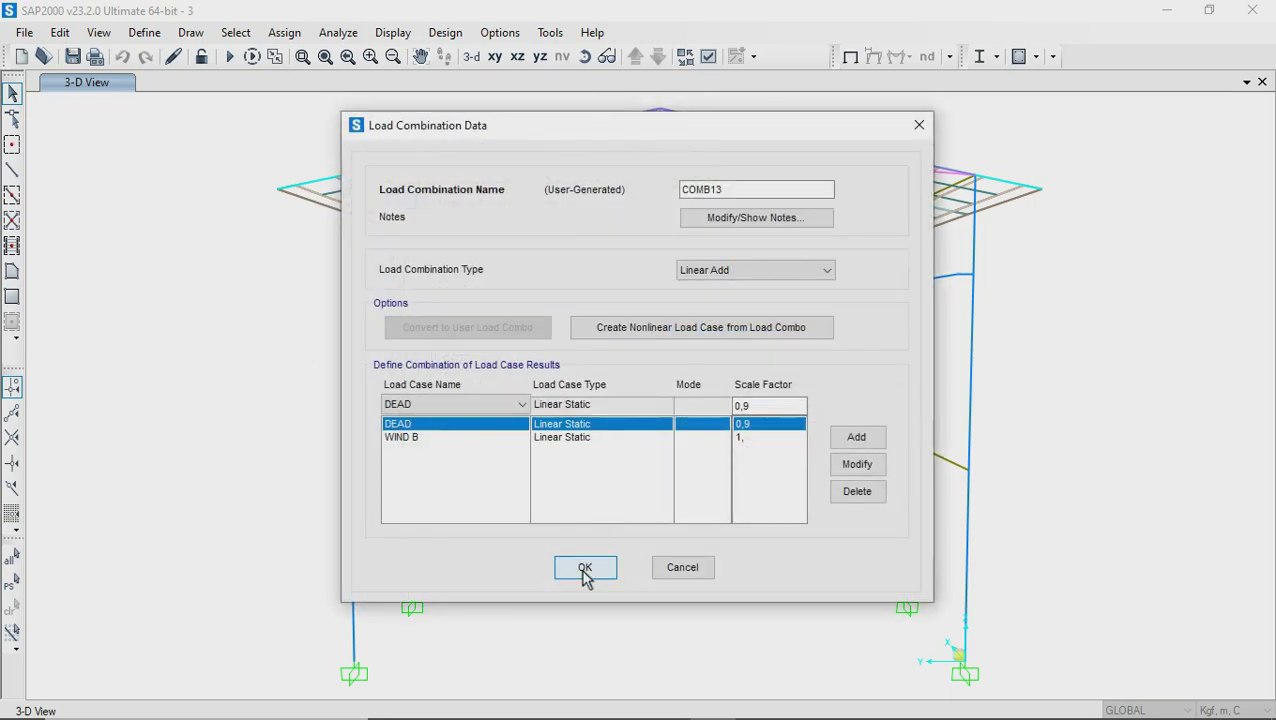
click(585, 567)
click(513, 436)
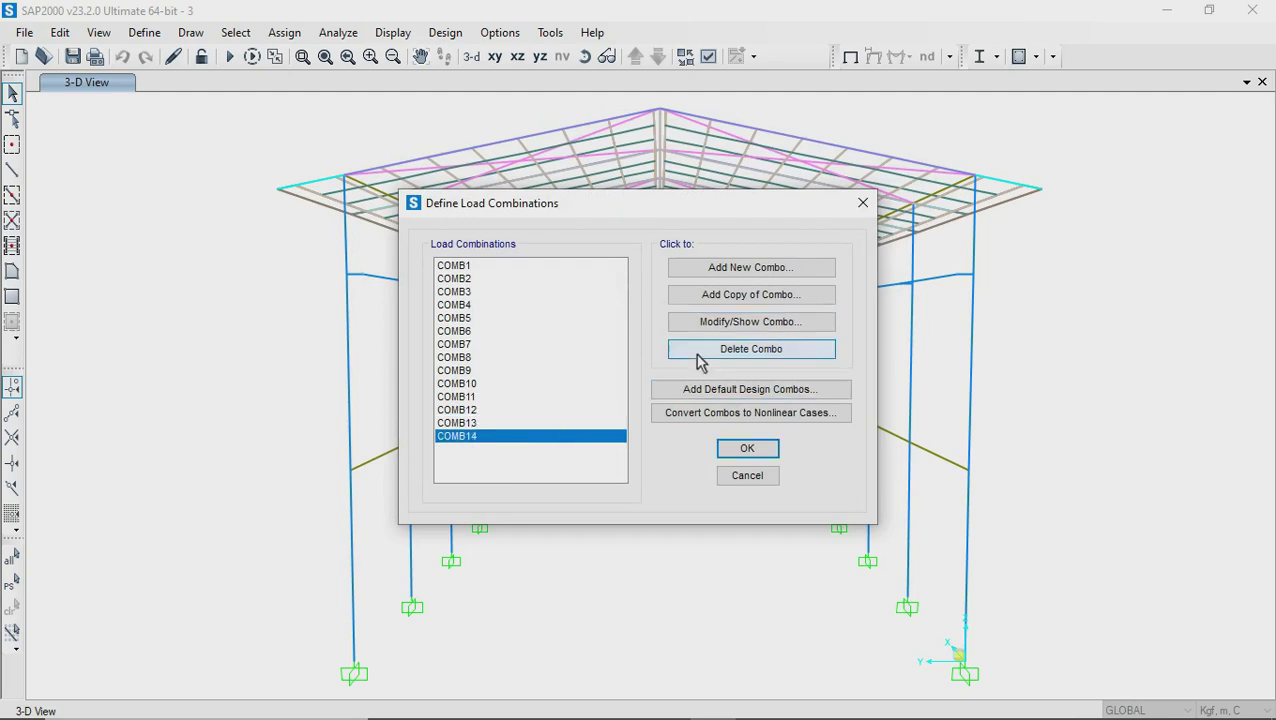
click(716, 324)
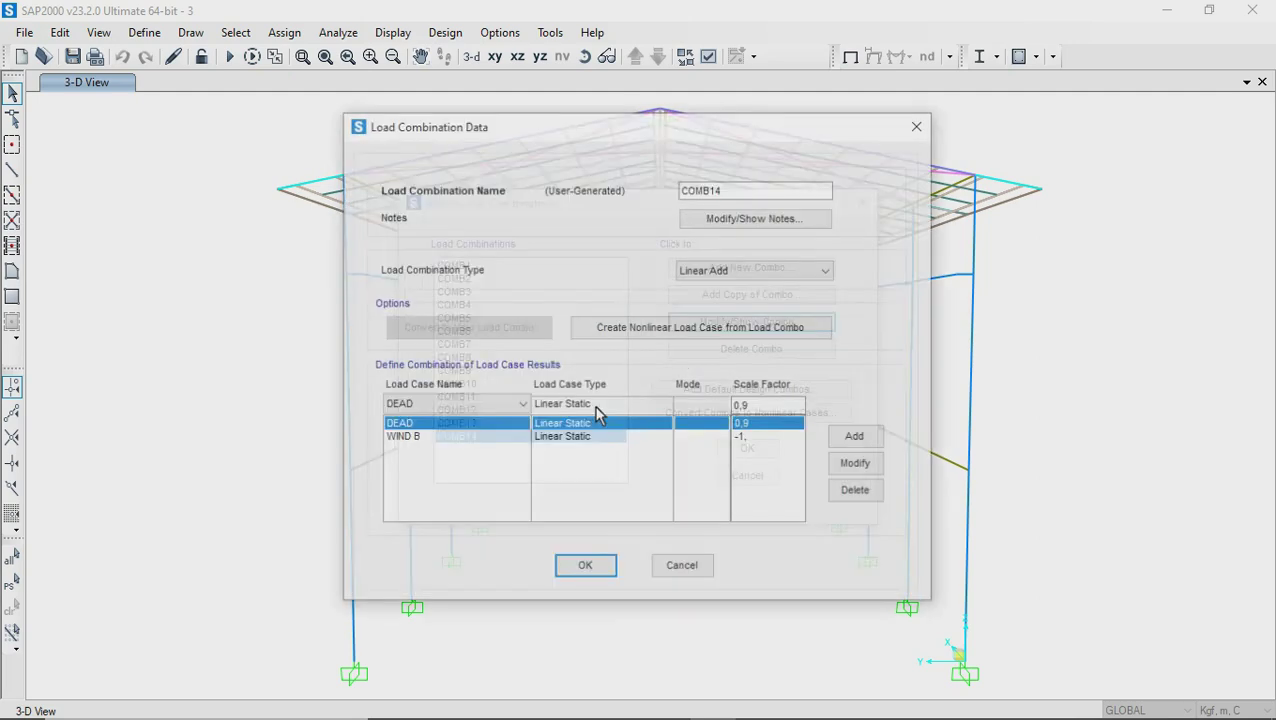
click(598, 570)
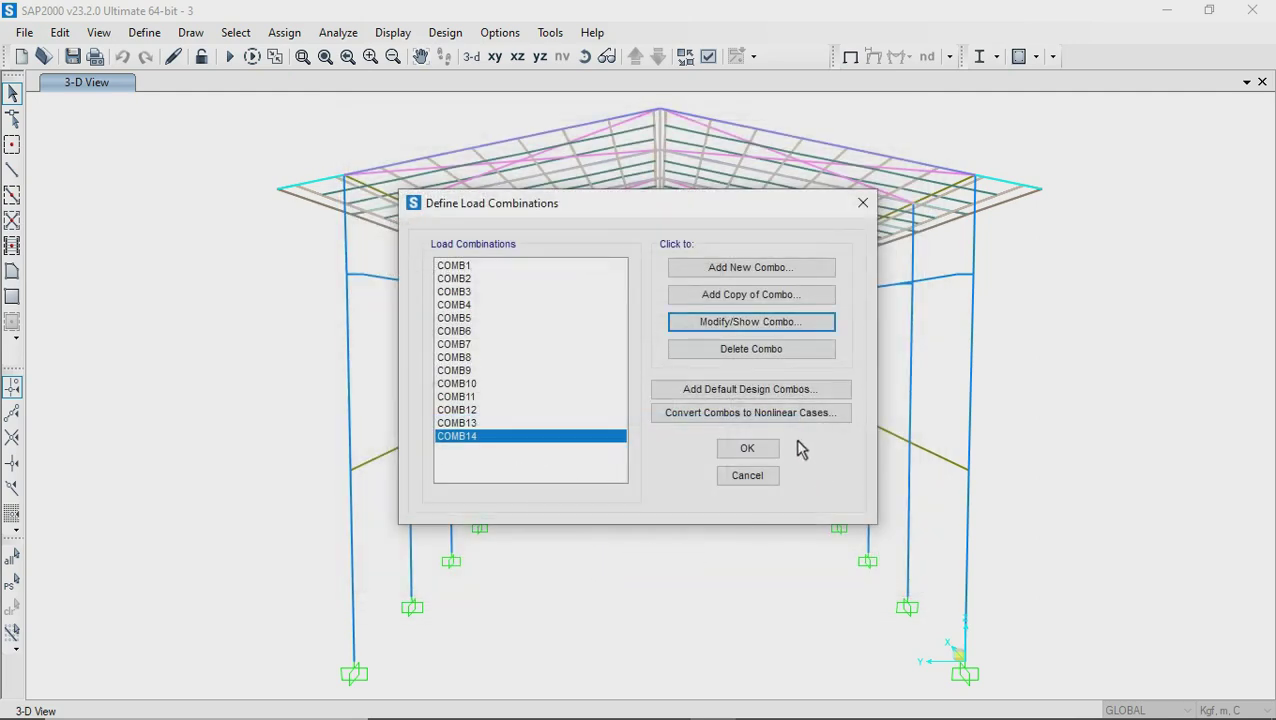
click(748, 449)
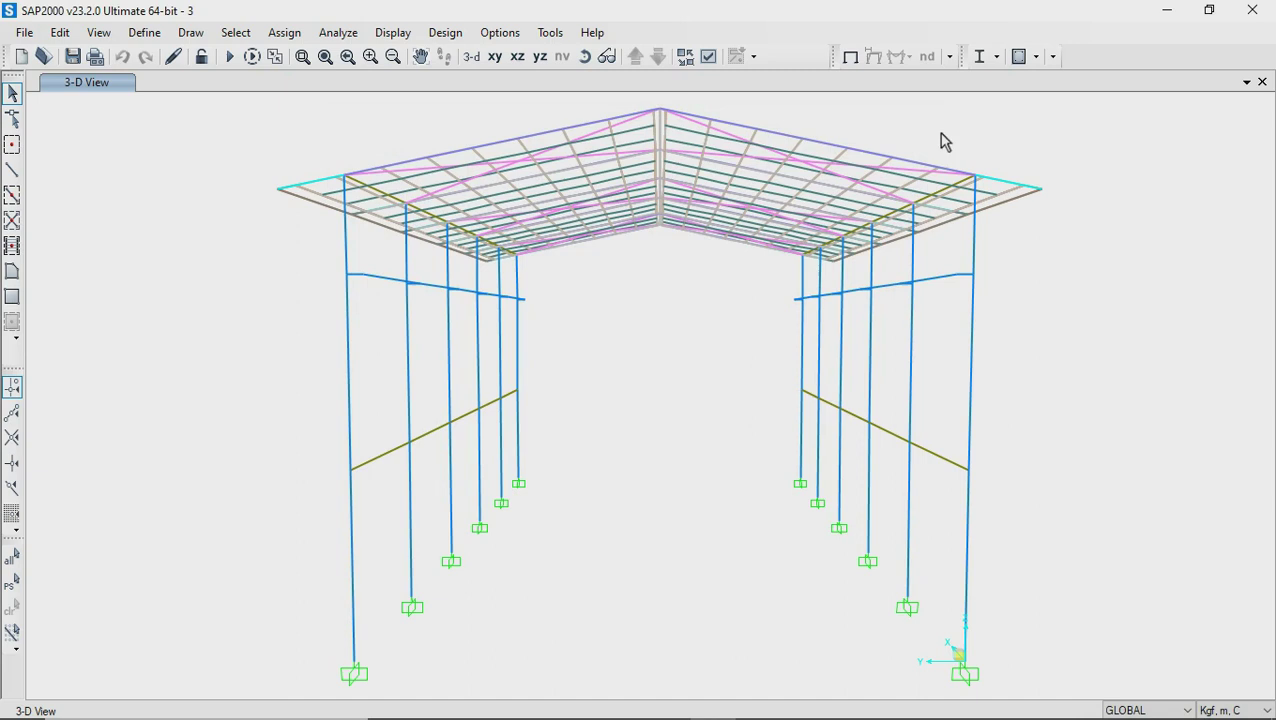
Run the analysis for all load cases except MODAL
click(343, 36)
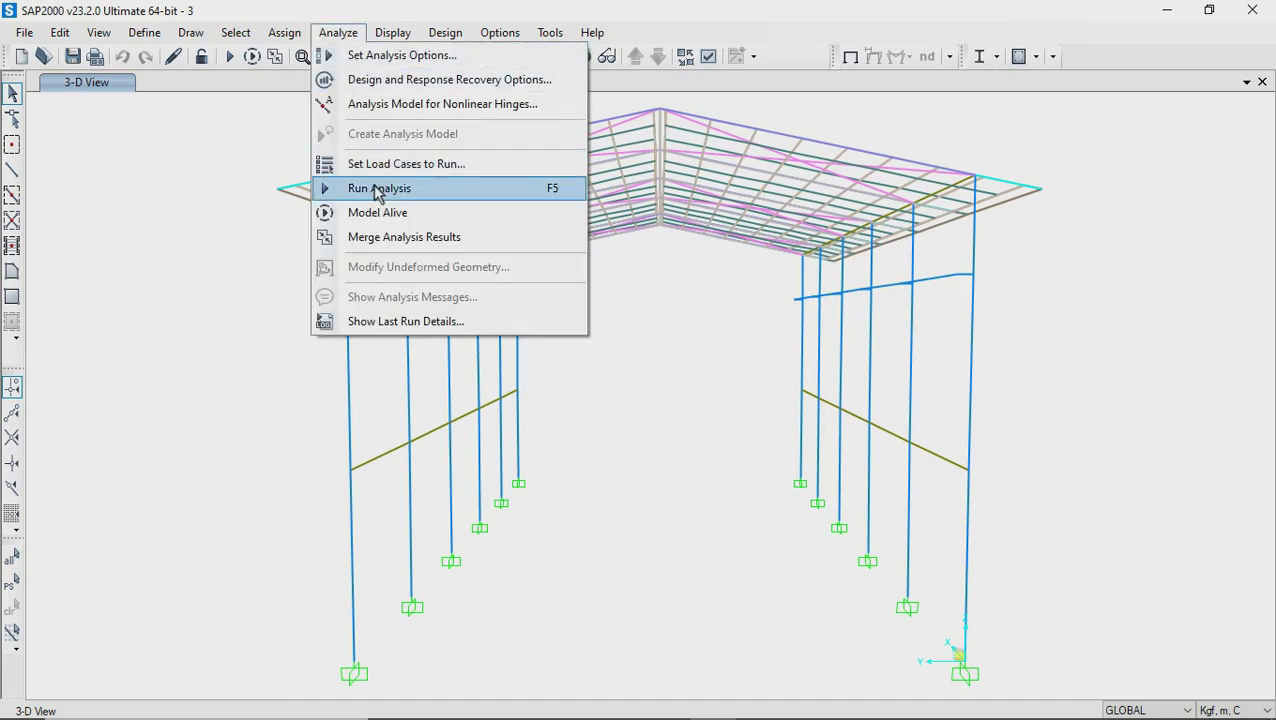
click(377, 190)
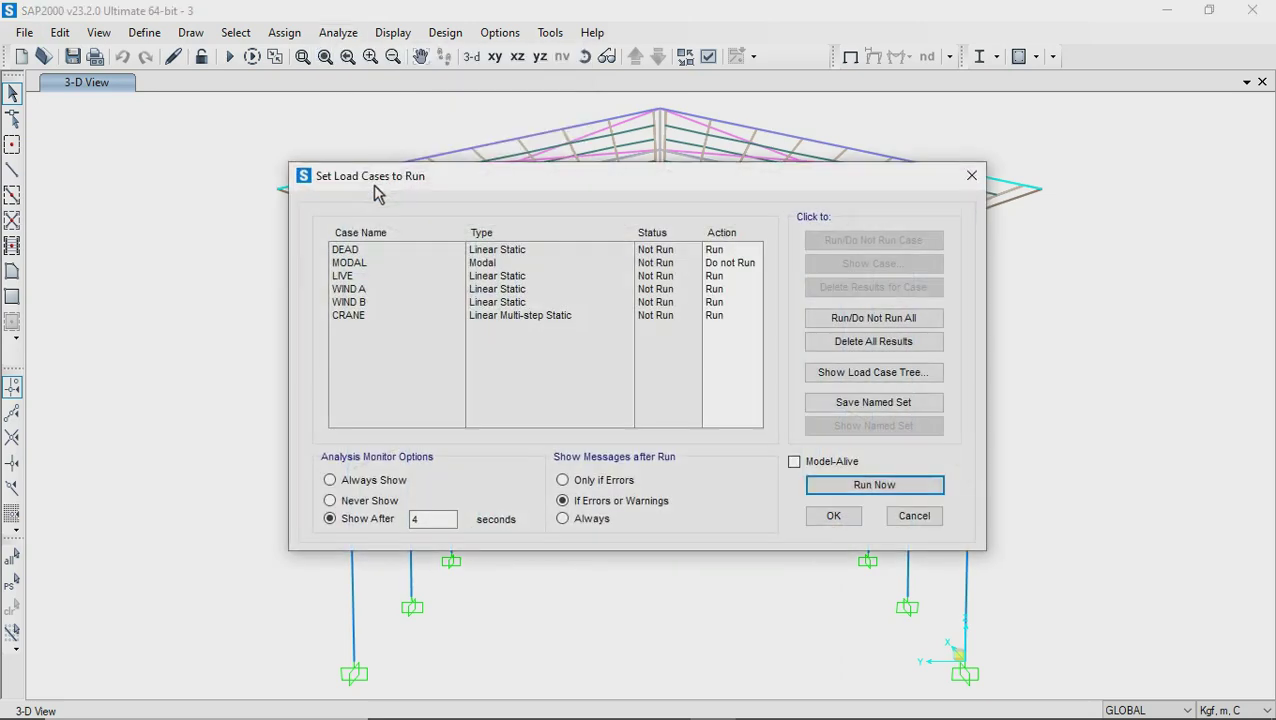
click(848, 488)
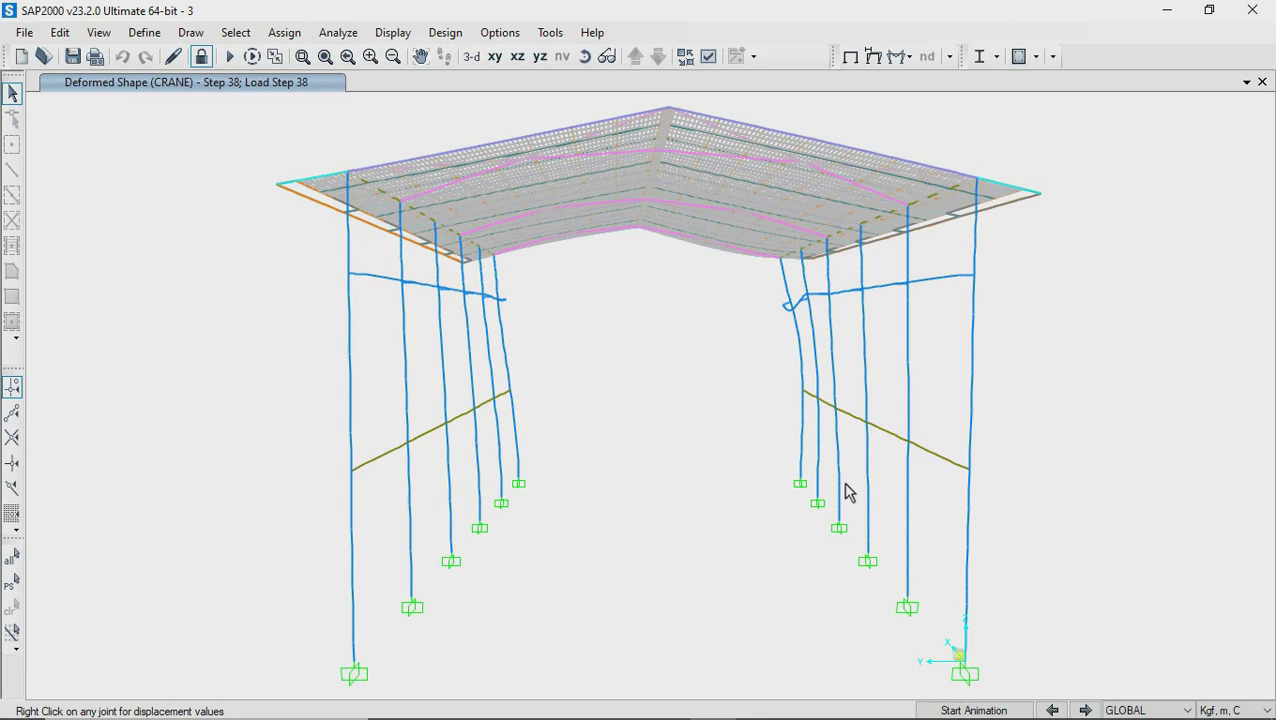
click(997, 57)
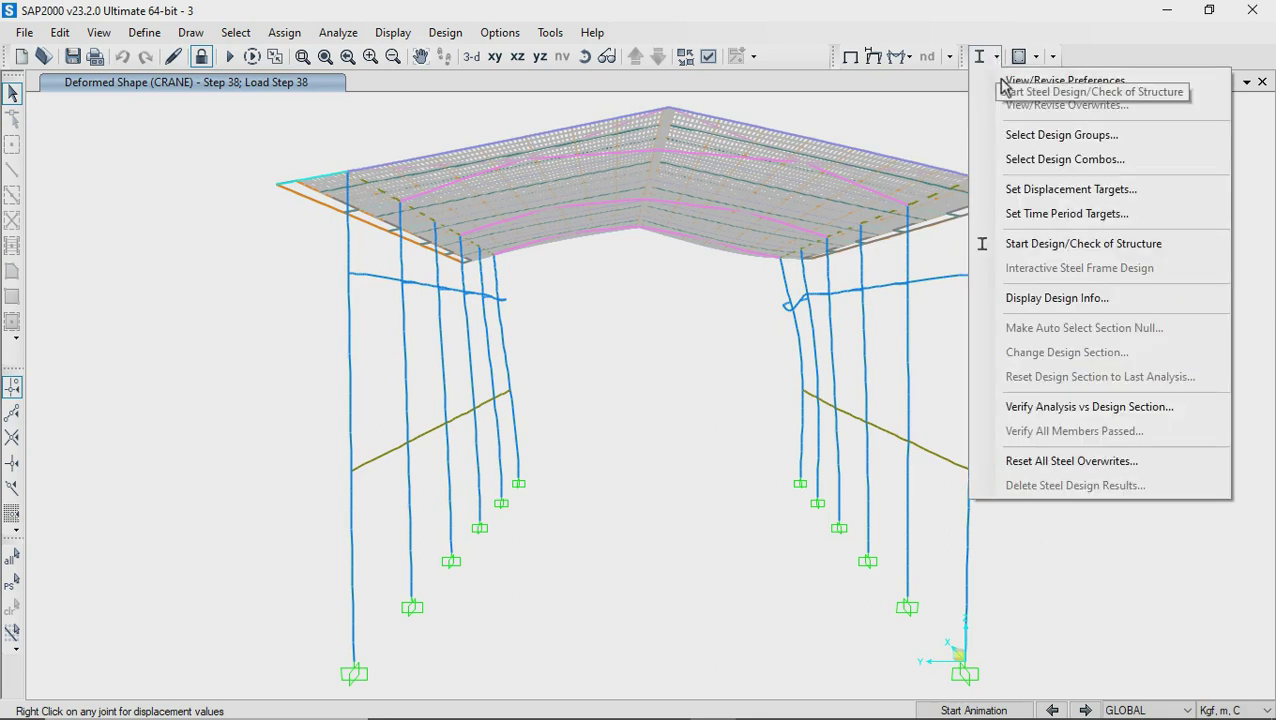
Run the AISC 360-16 steel design check on the whole structure
click(1022, 246)
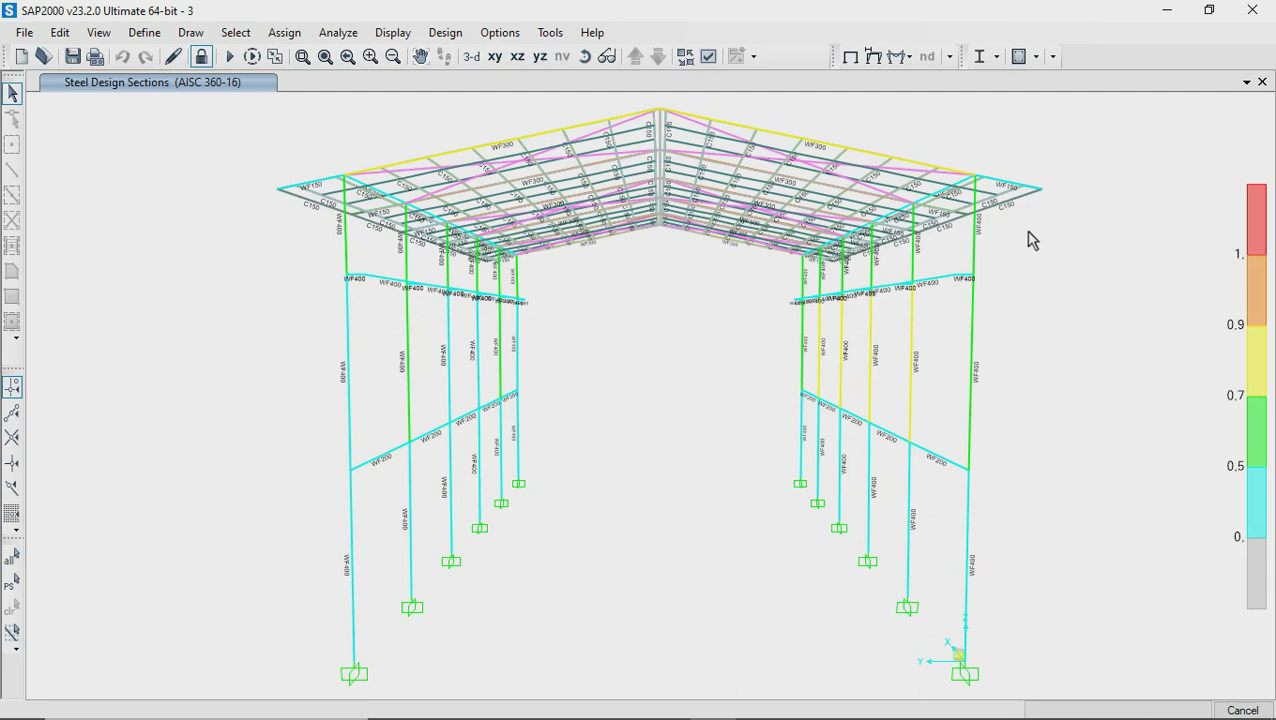
click(996, 60)
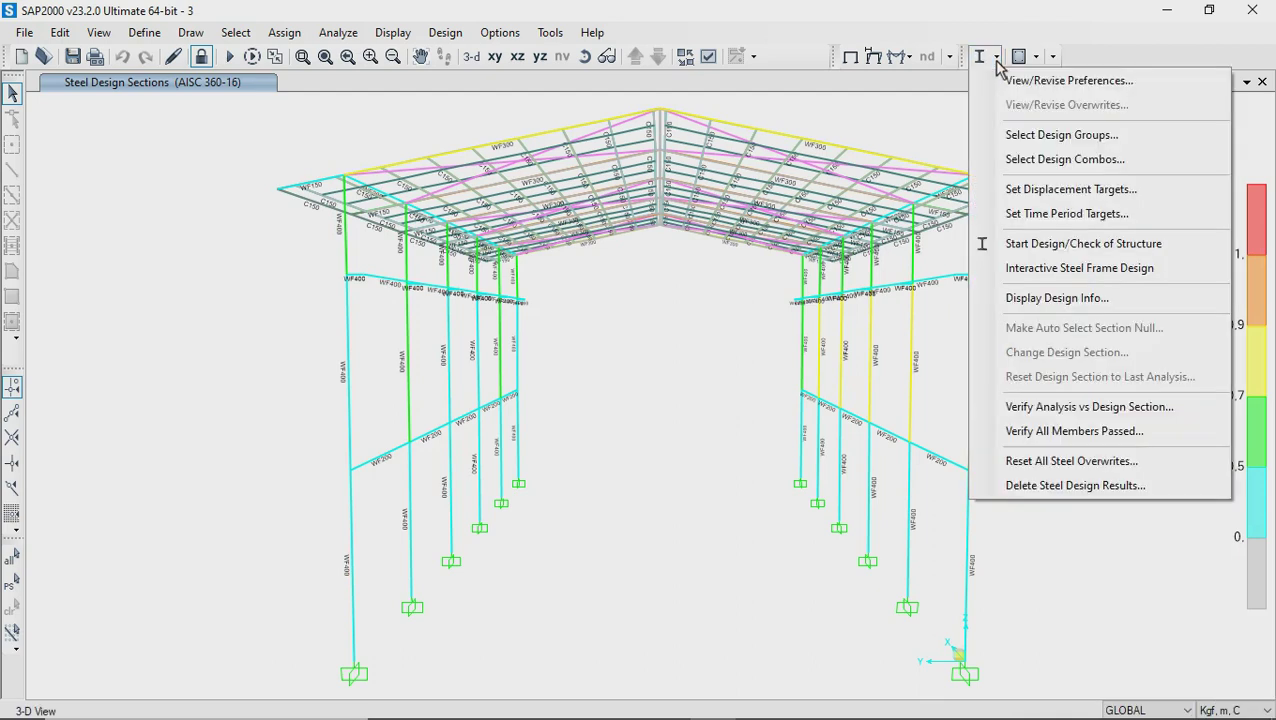
Verify all steel members passed and dismiss the all-frames-passed message
click(1057, 433)
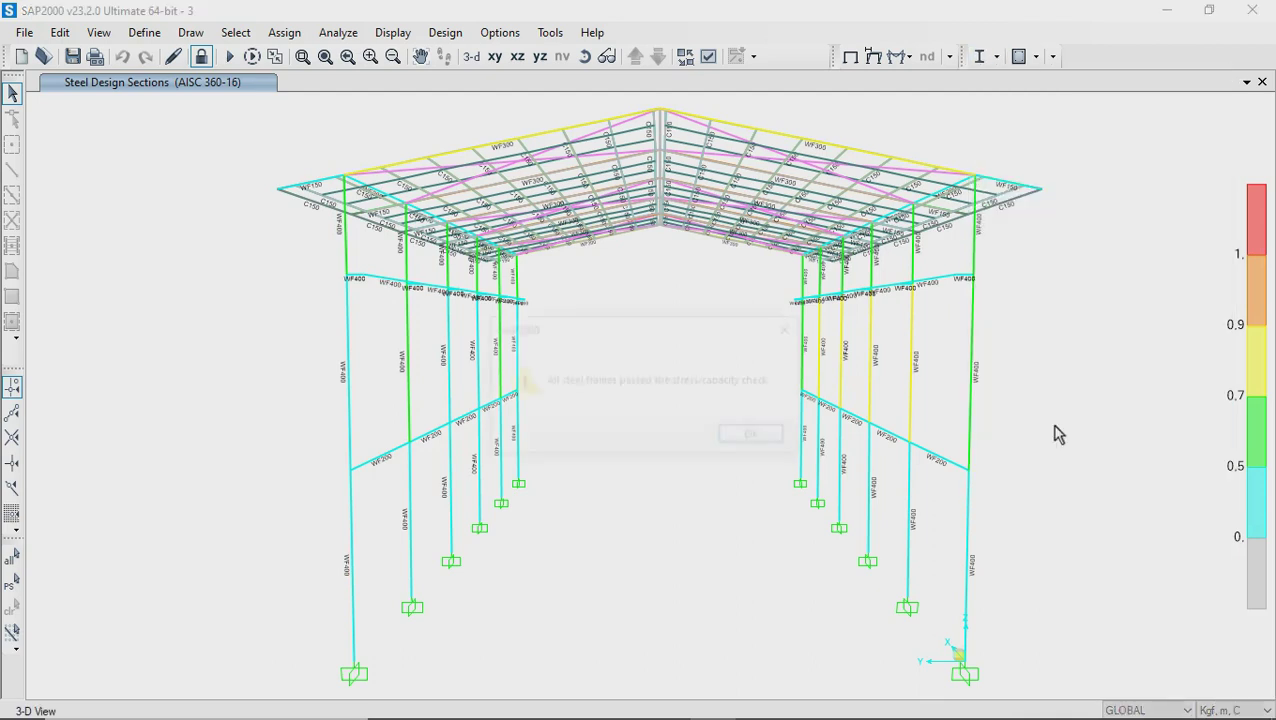
click(740, 440)
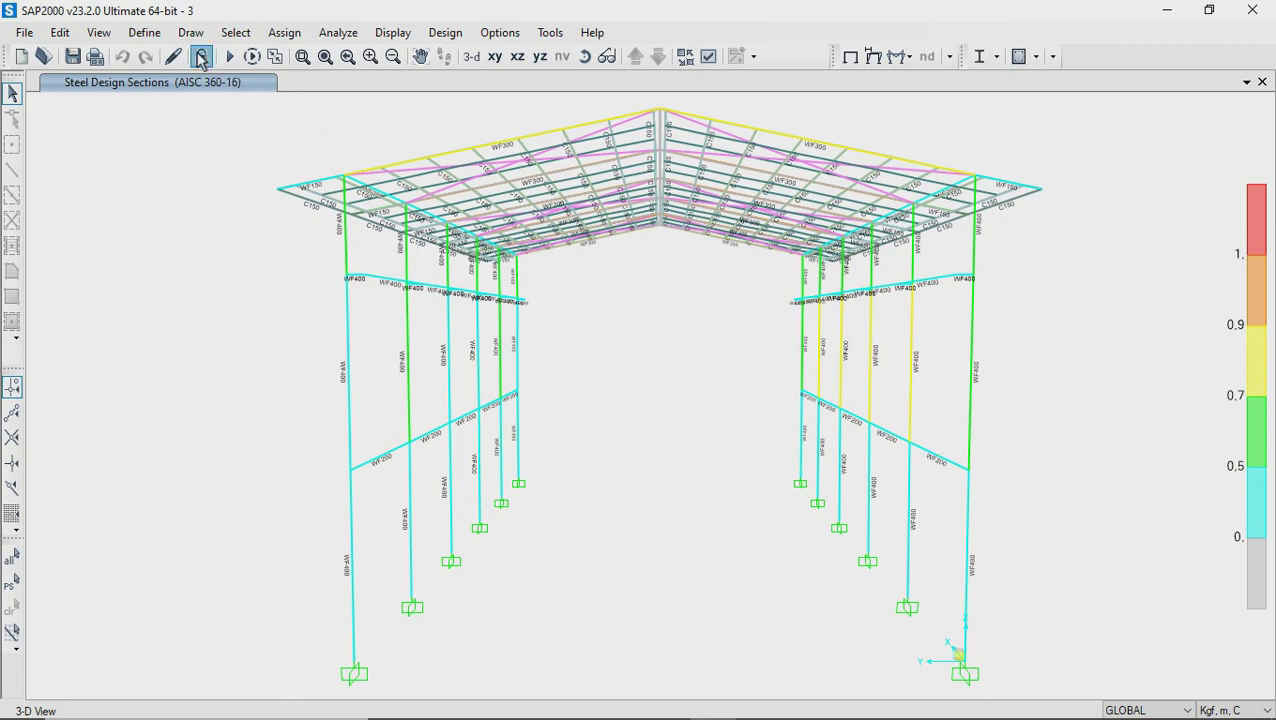
Unlock the model, discarding analysis results, and open the CRANE pattern's vehicle load settings
click(200, 57)
click(647, 442)
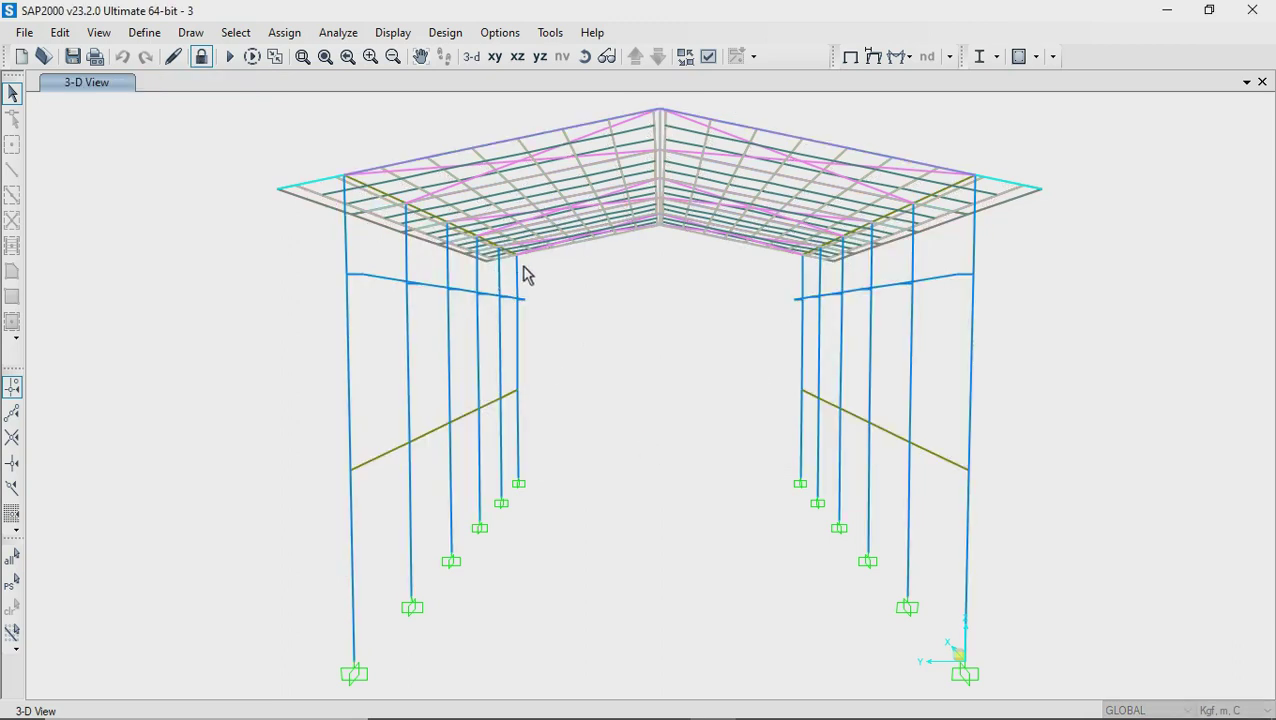
click(146, 34)
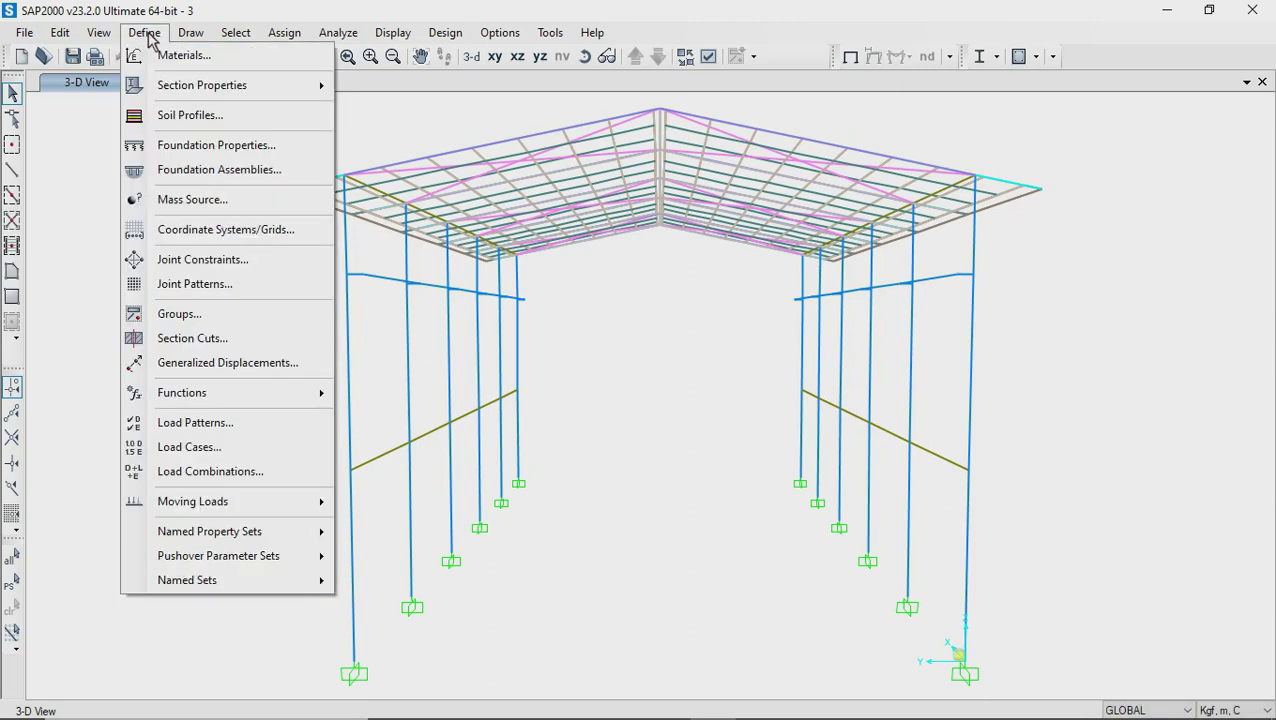
click(245, 422)
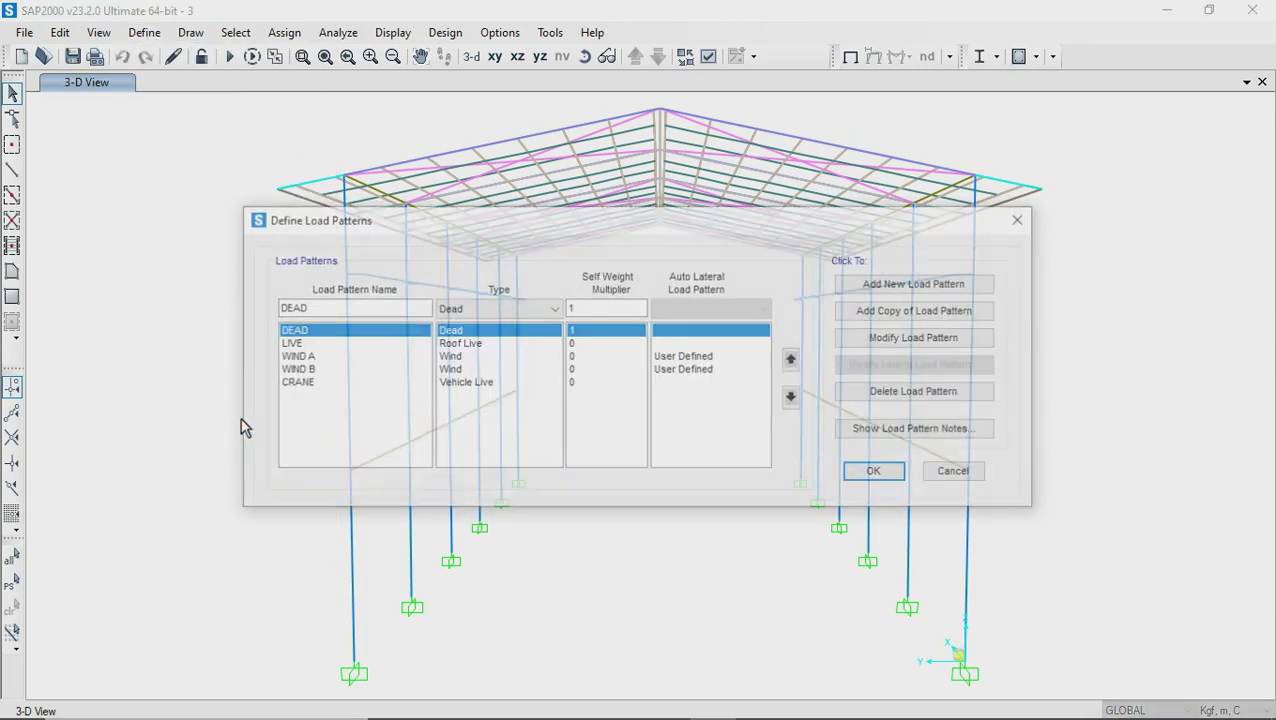
click(292, 384)
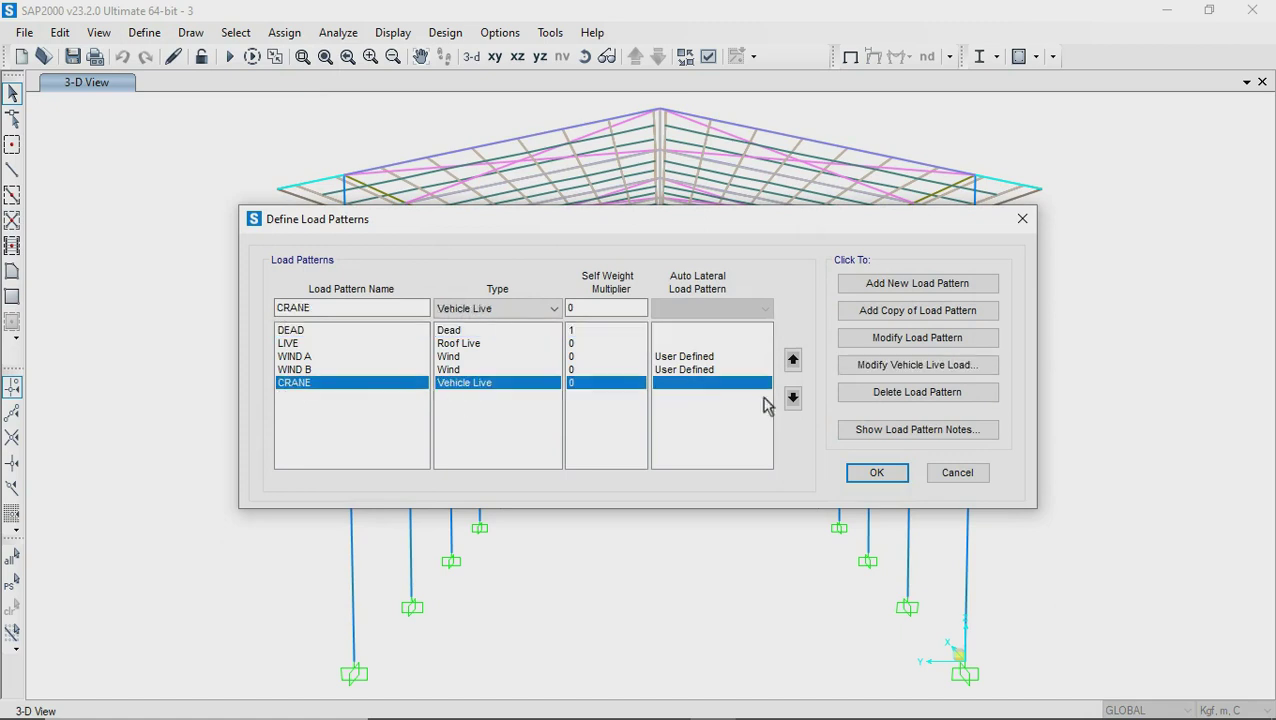
click(903, 370)
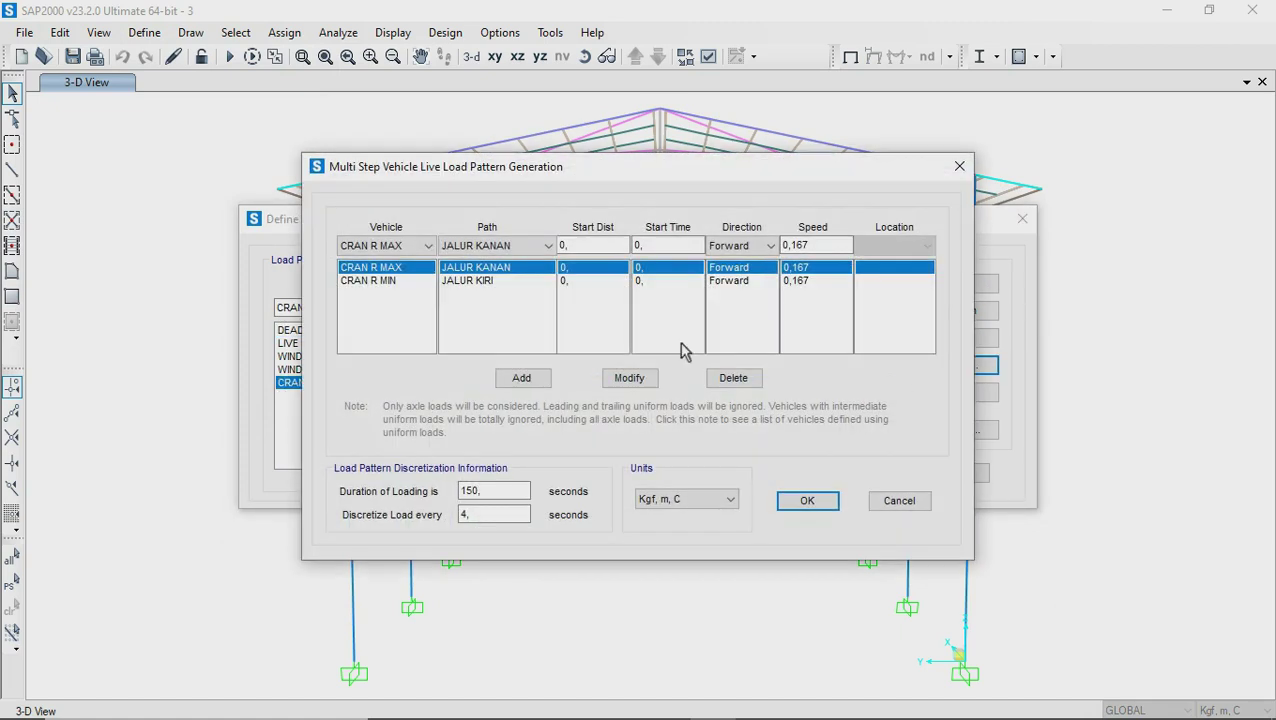
Put CRAN R MAX on path JALUR KIRI and CRAN R MIN on JALUR KANAN
click(484, 248)
click(483, 277)
click(621, 382)
click(482, 281)
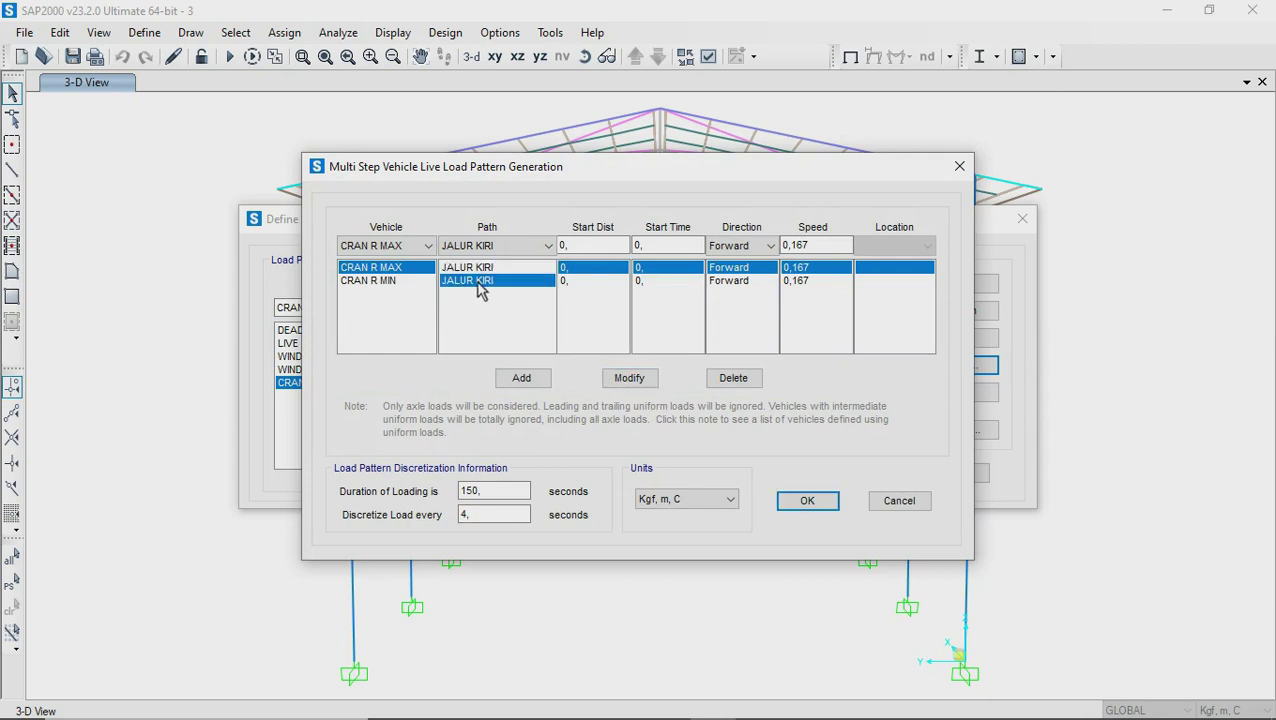
click(483, 247)
click(478, 263)
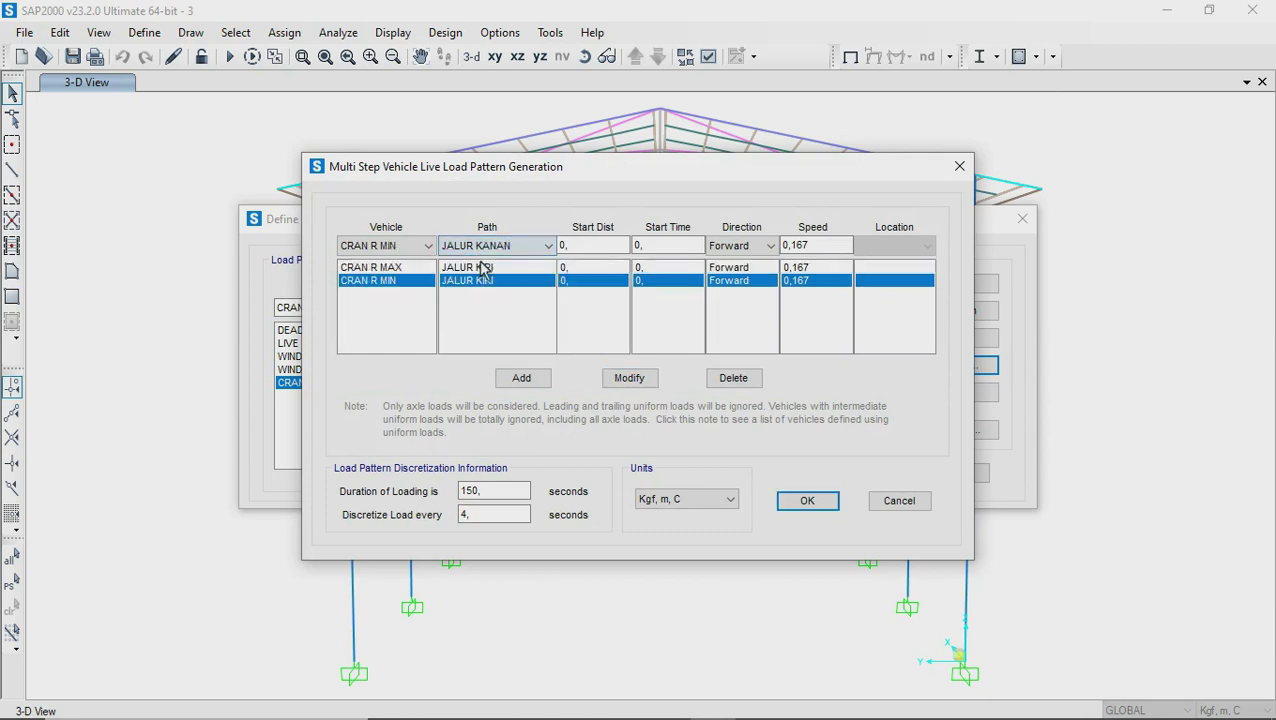
click(625, 379)
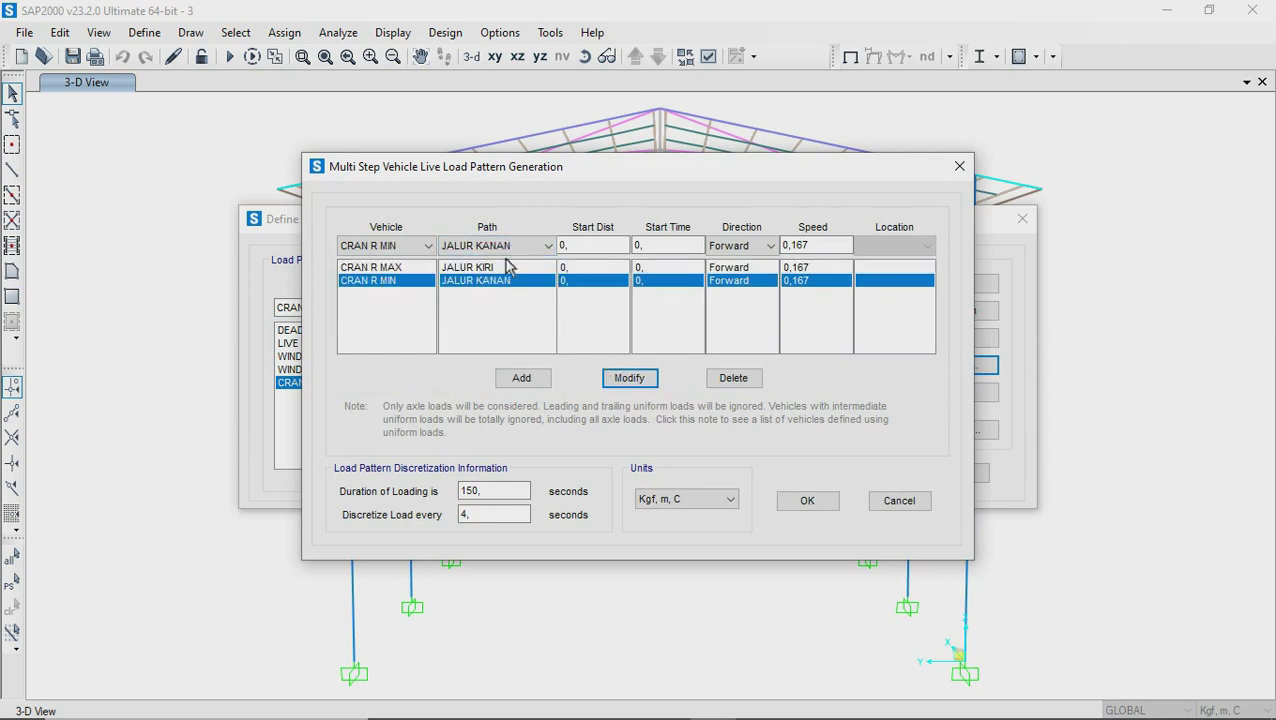
click(810, 502)
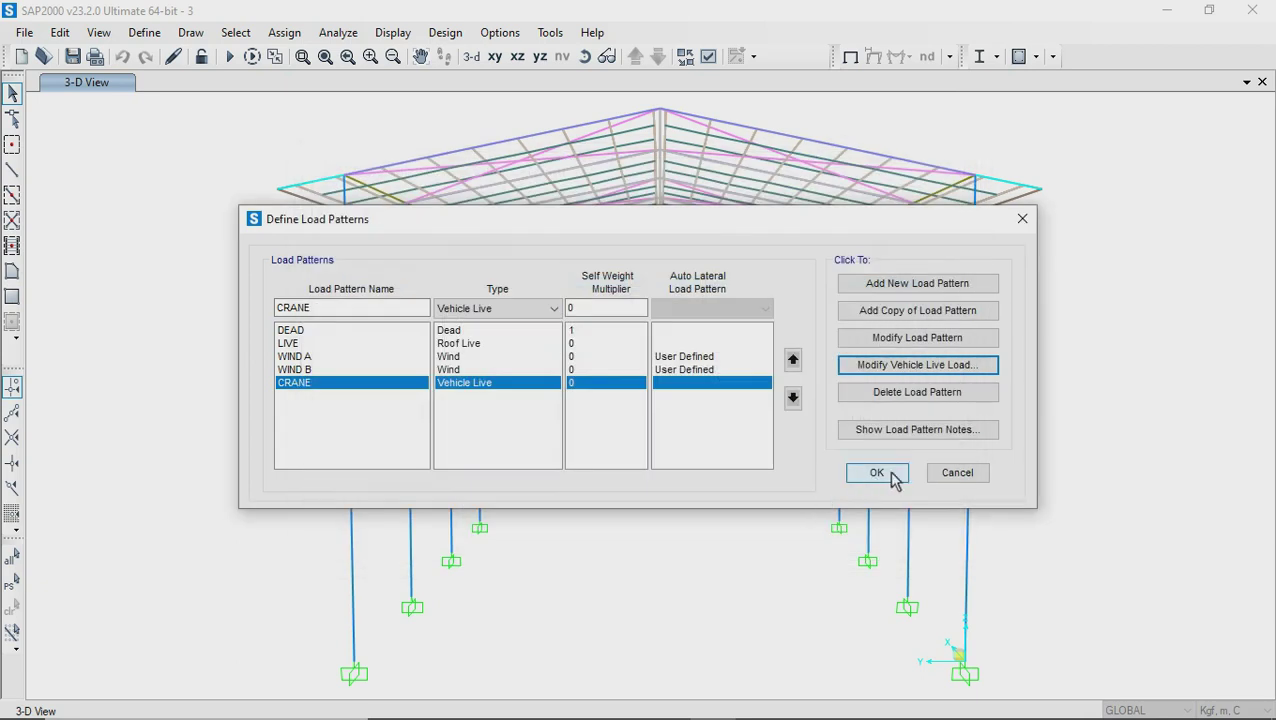
click(892, 478)
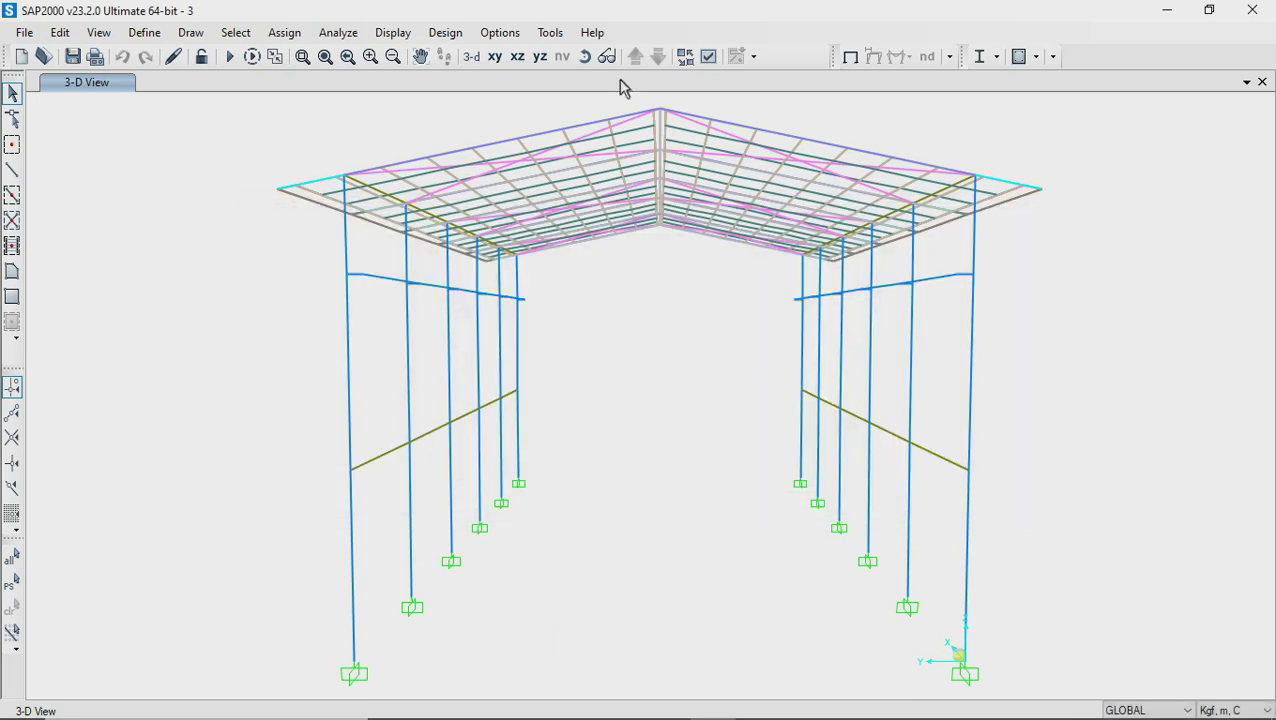
Run the analysis again on the load cases with the swapped crane paths
click(338, 33)
click(347, 188)
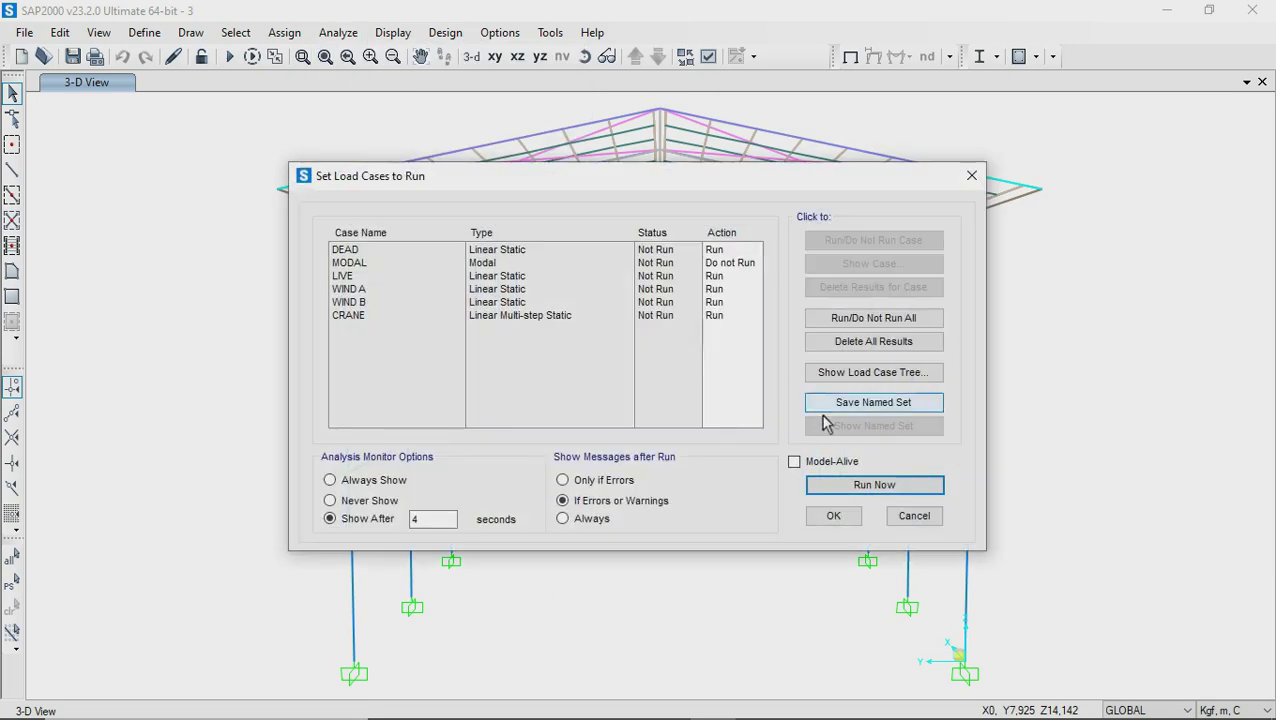
click(886, 483)
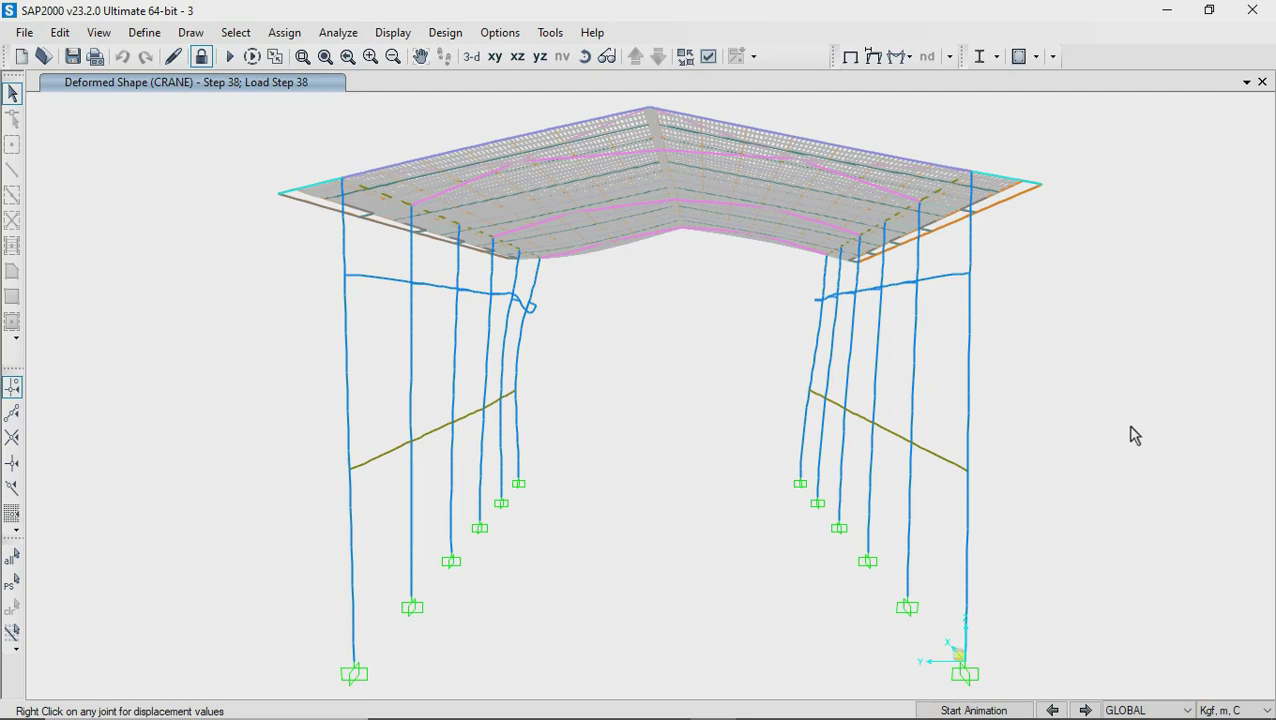
click(996, 57)
Rerun the steel design check with the swapped crane paths and verify all members pass
click(1042, 243)
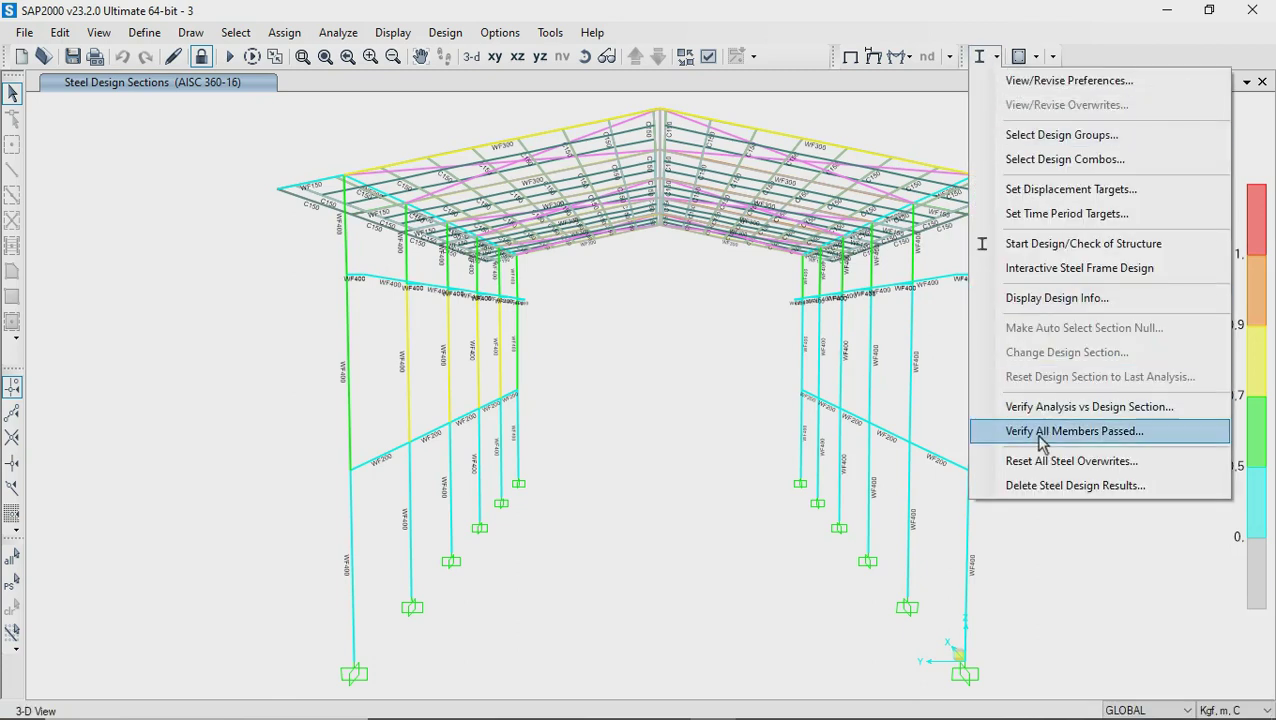
click(1040, 431)
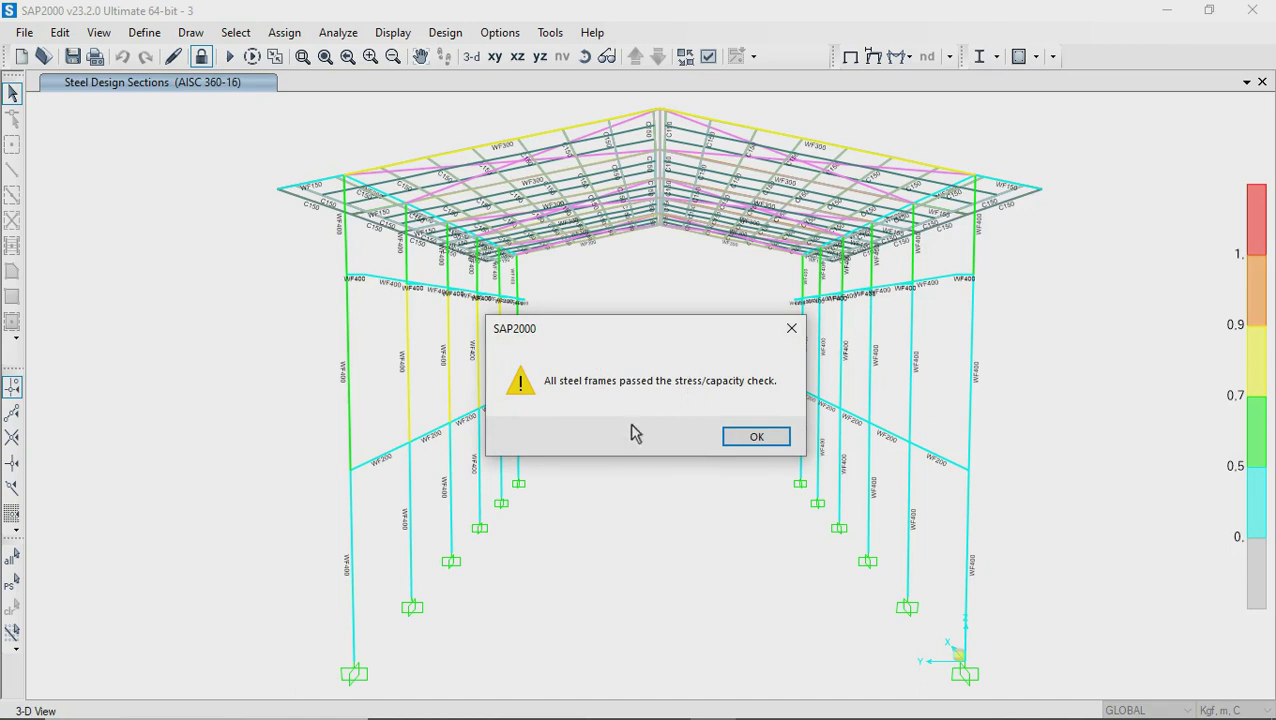
click(758, 440)
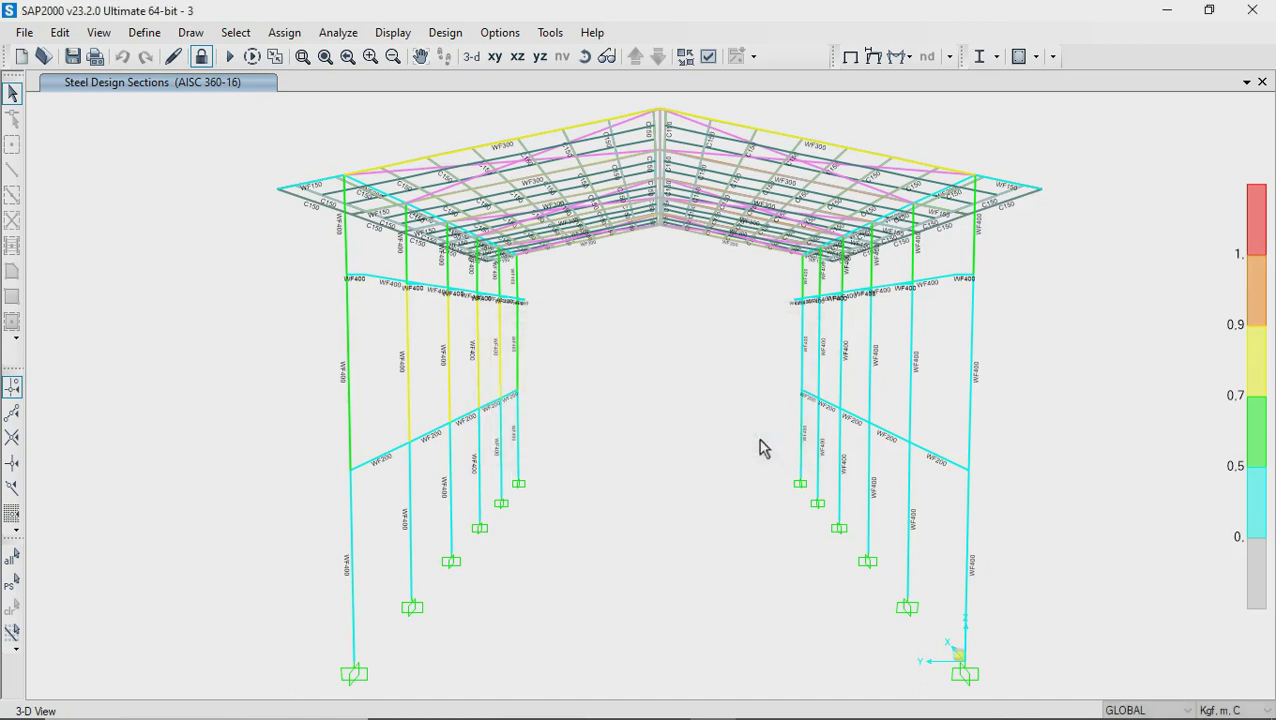